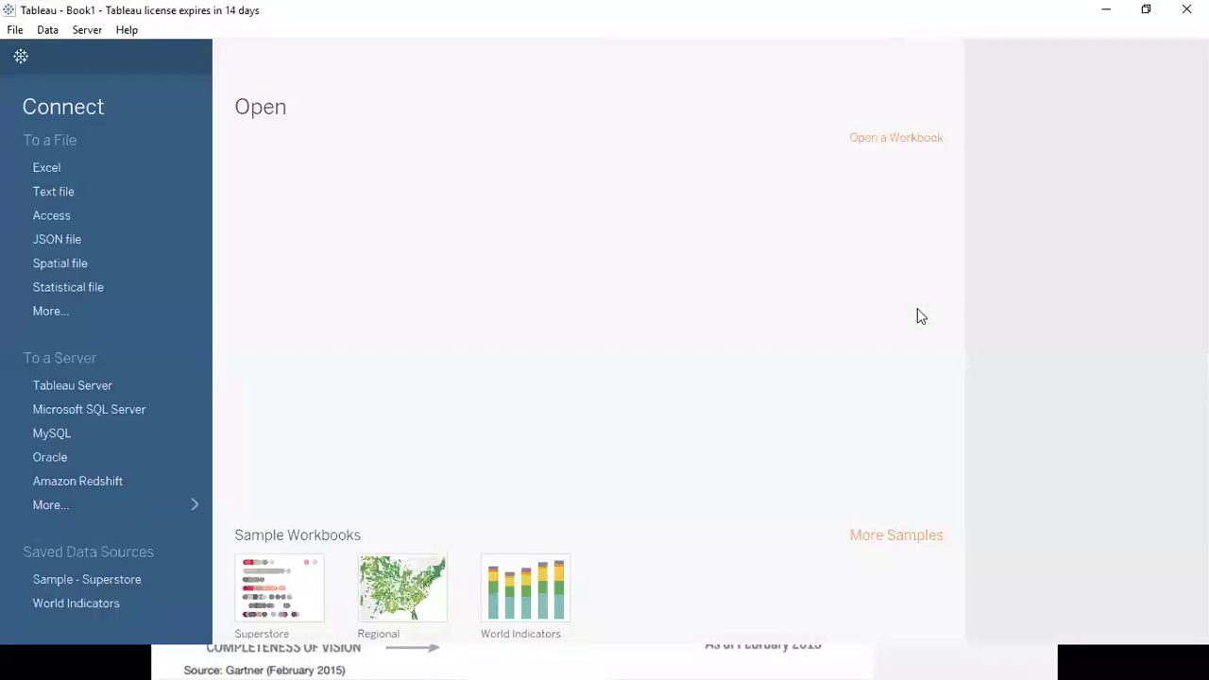
# Leave the PowerPoint slide show and switch back to the maximized Tableau window
pyautogui.click(1146, 10)
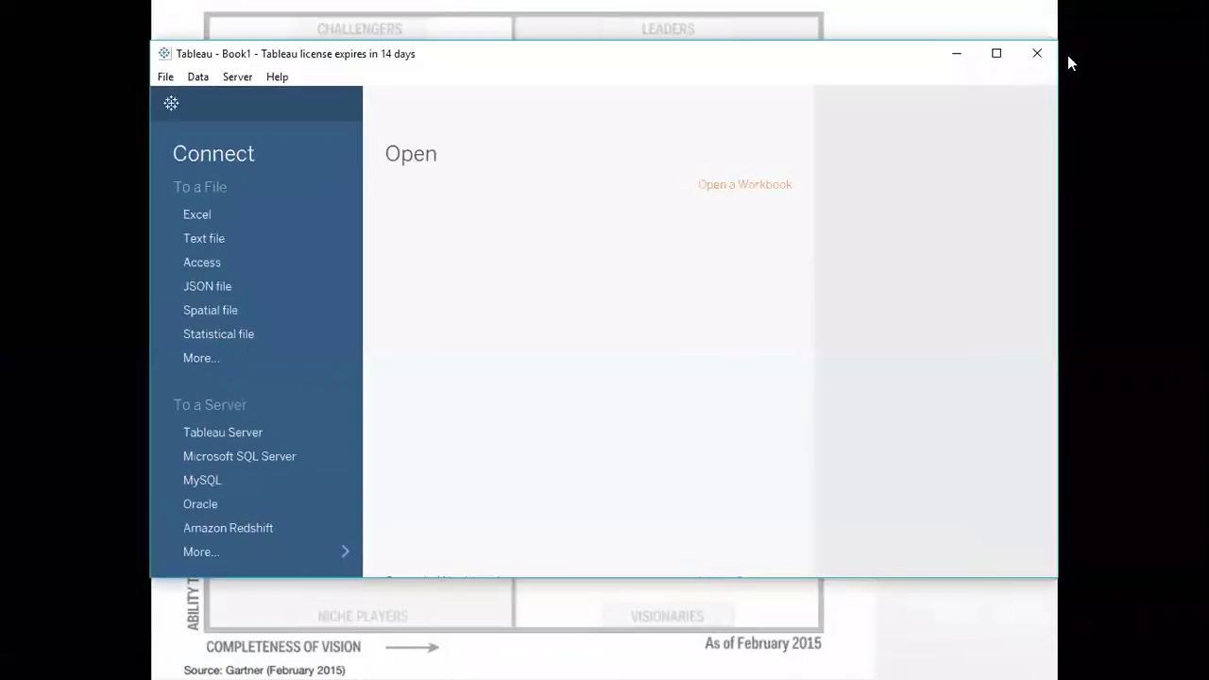
pyautogui.click(995, 54)
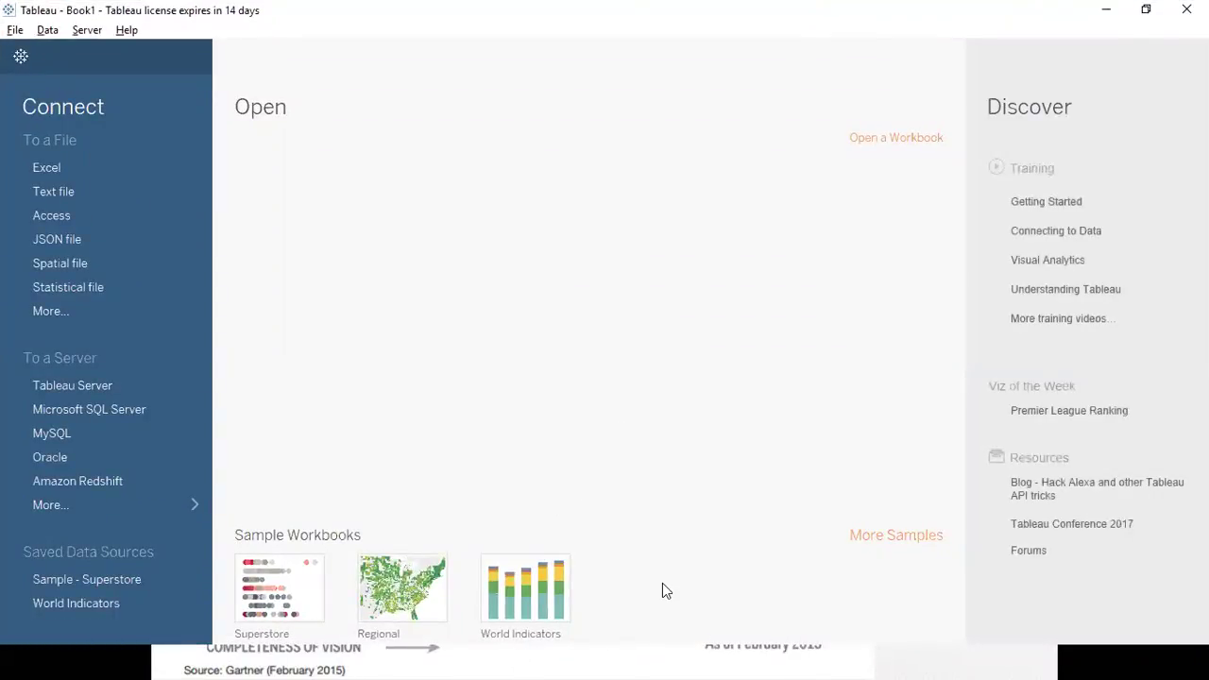
pyautogui.hotkey('alt', 'Tab')
pyautogui.press('Escape')
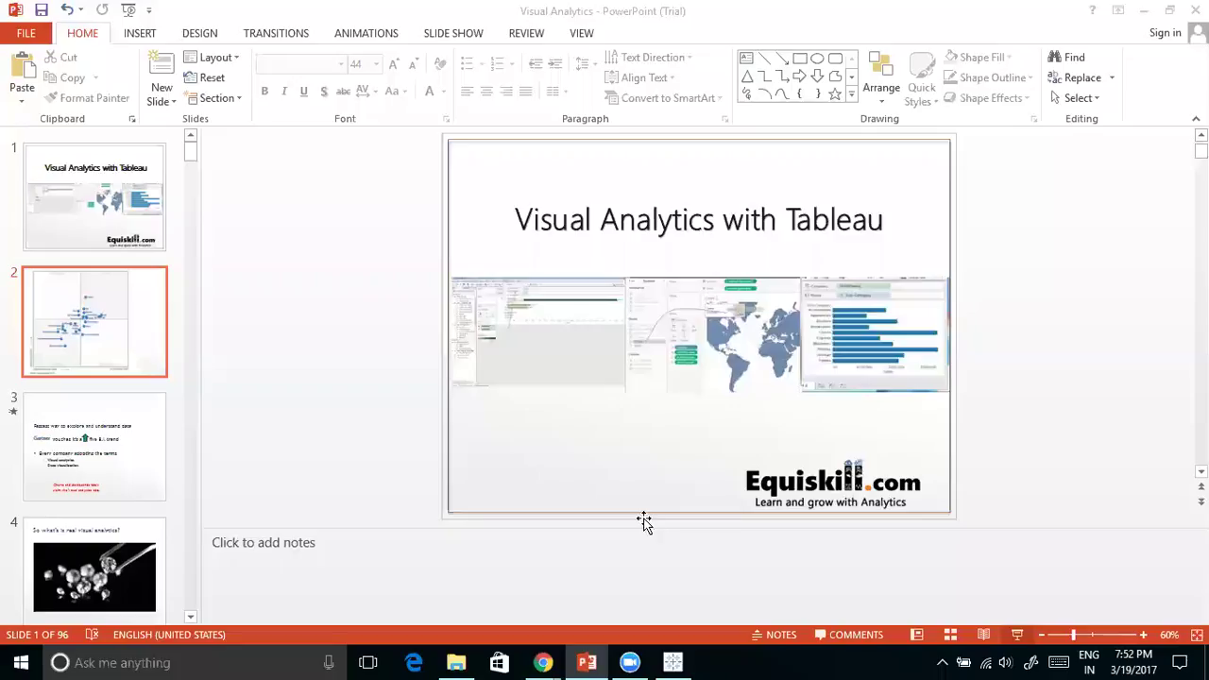
pyautogui.click(672, 662)
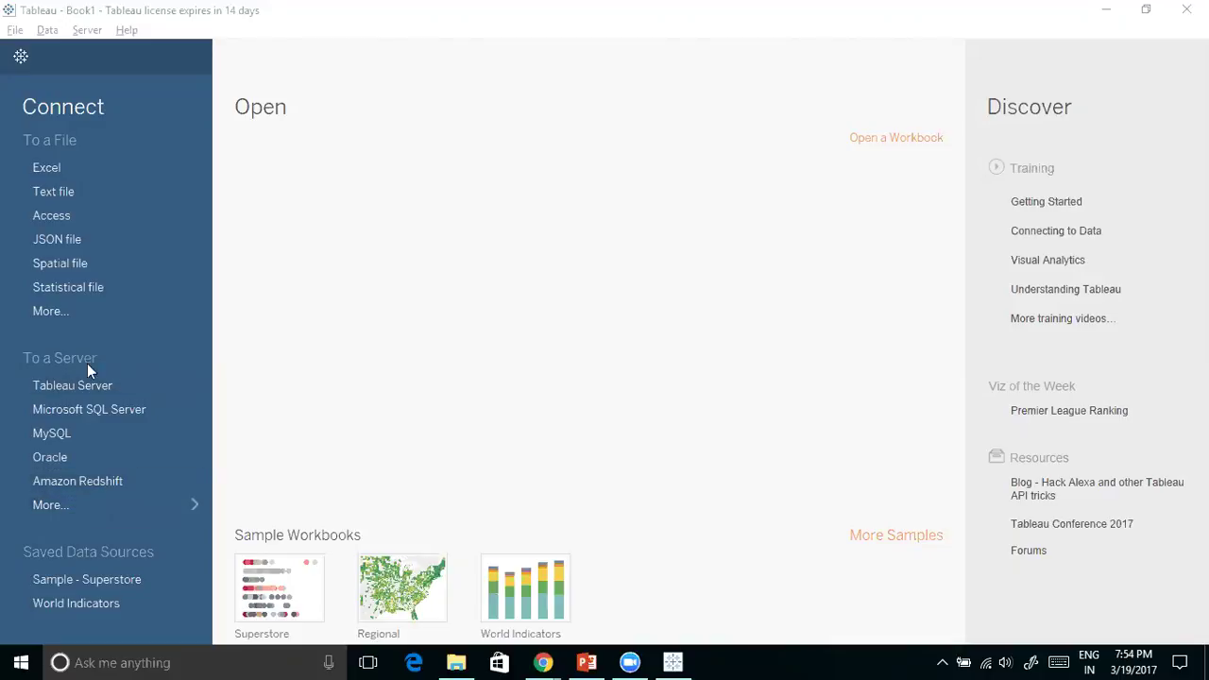
# Look over the full list of server connectors available for data connections and close it
pyautogui.click(171, 511)
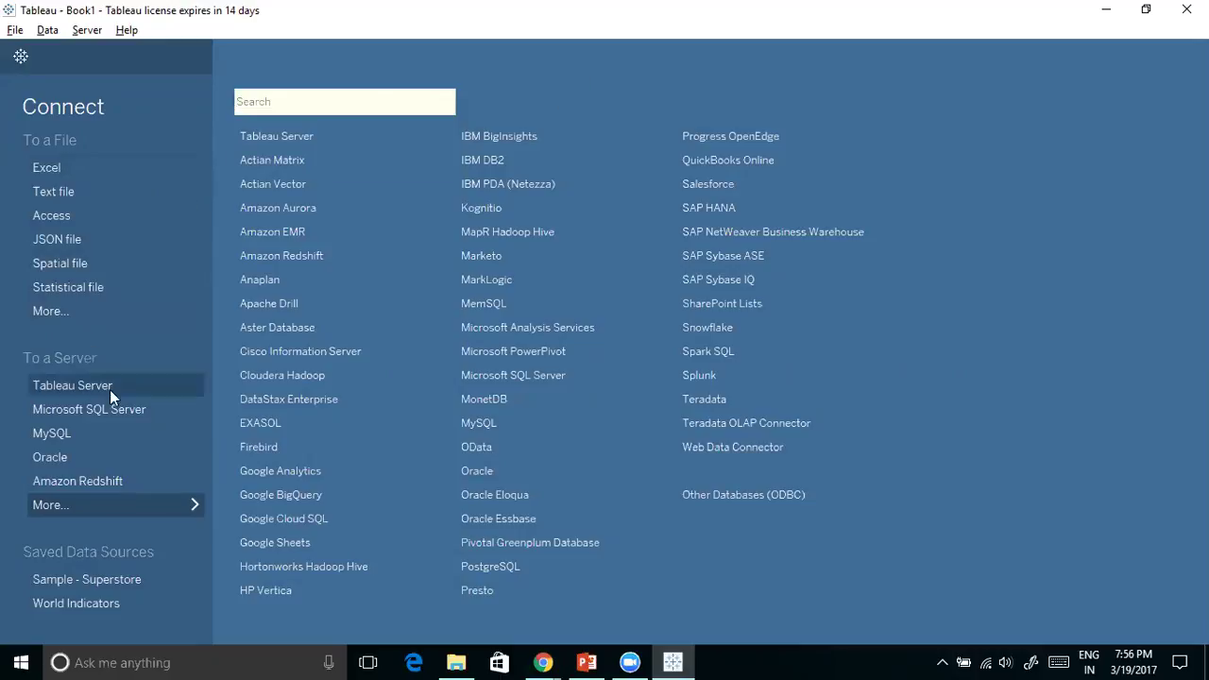
pyautogui.click(142, 507)
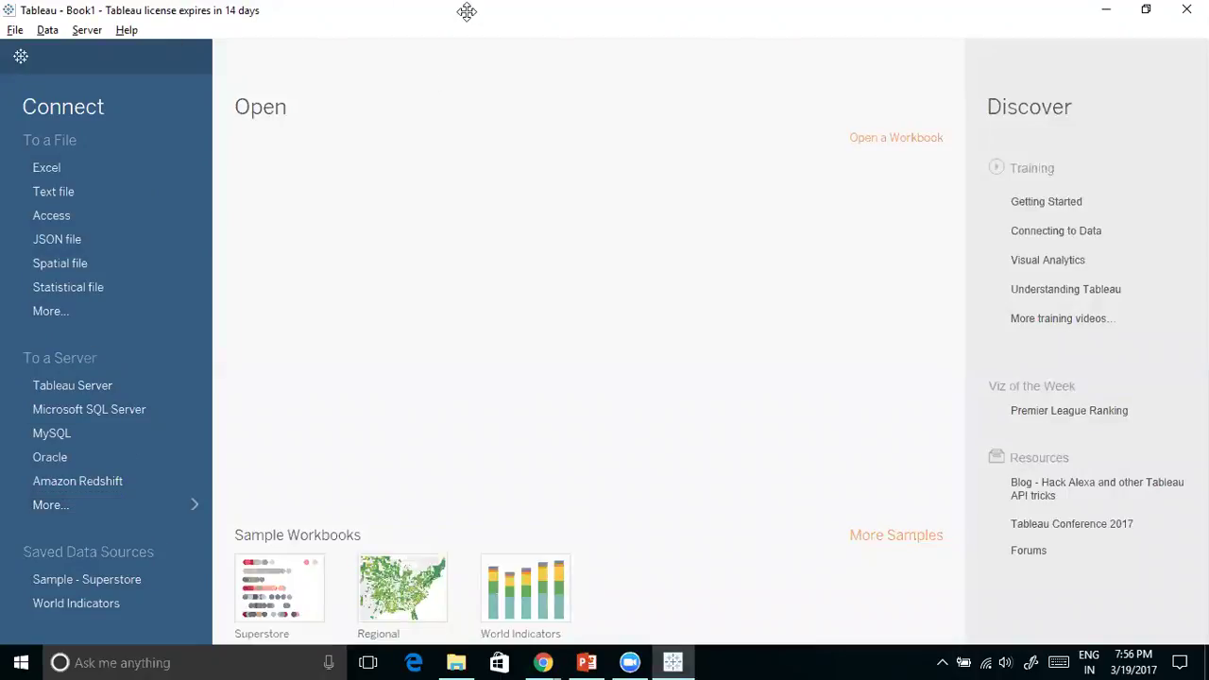
# Locate the Global Superstore workbook in the 29 Jan Visual Analytics folder in File Explorer and return to Tableau
pyautogui.click(456, 662)
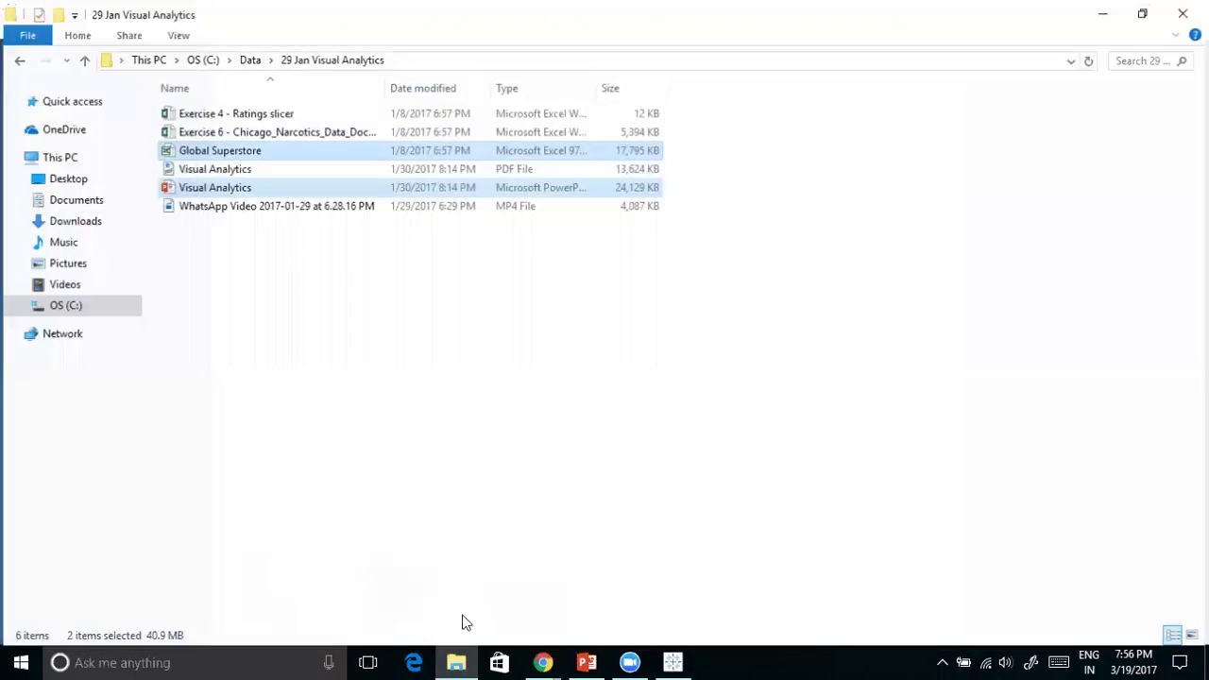
pyautogui.click(347, 326)
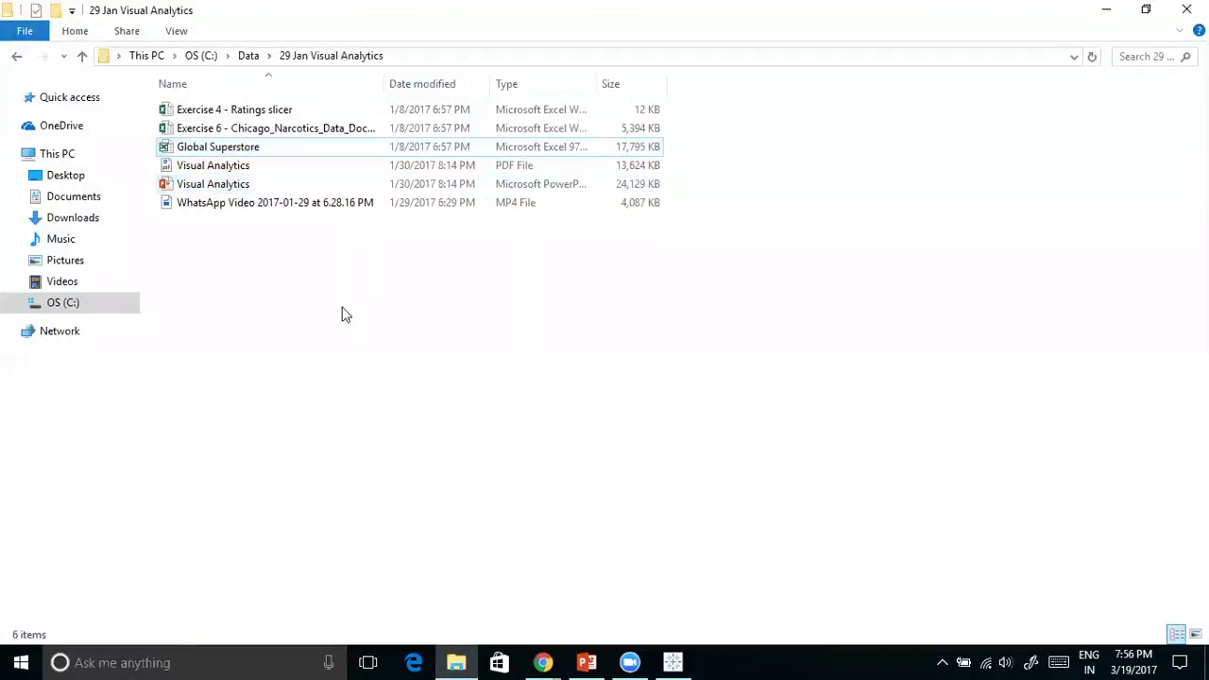
pyautogui.click(236, 152)
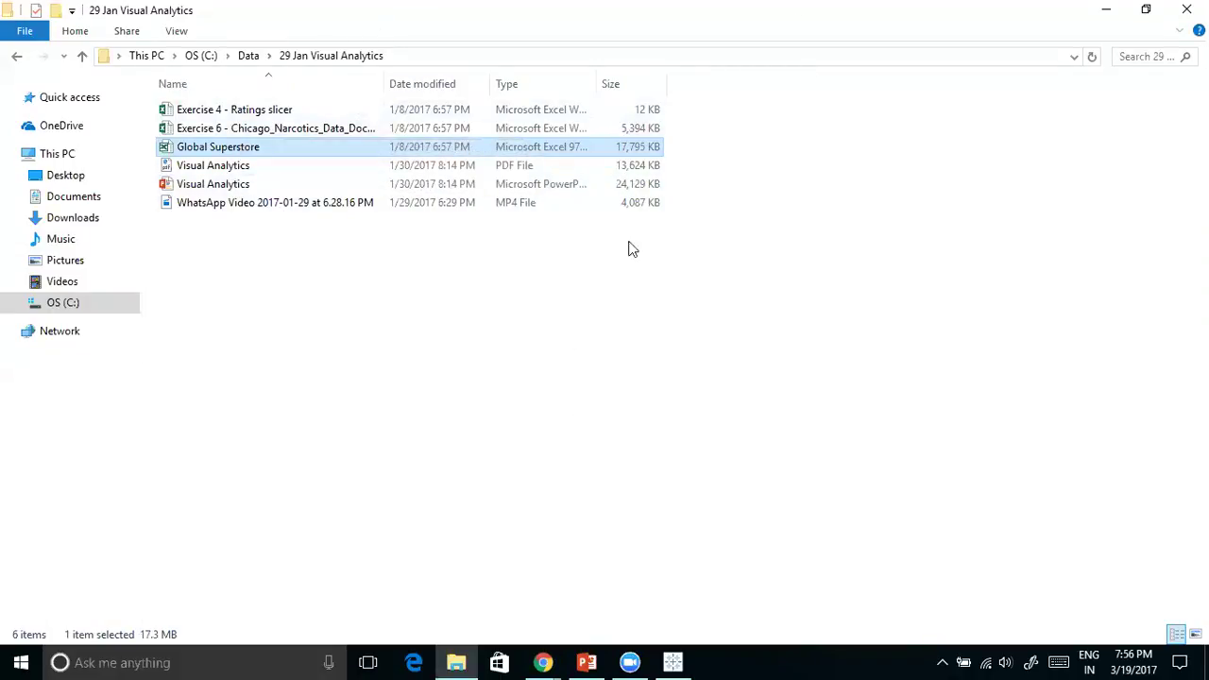
pyautogui.click(673, 662)
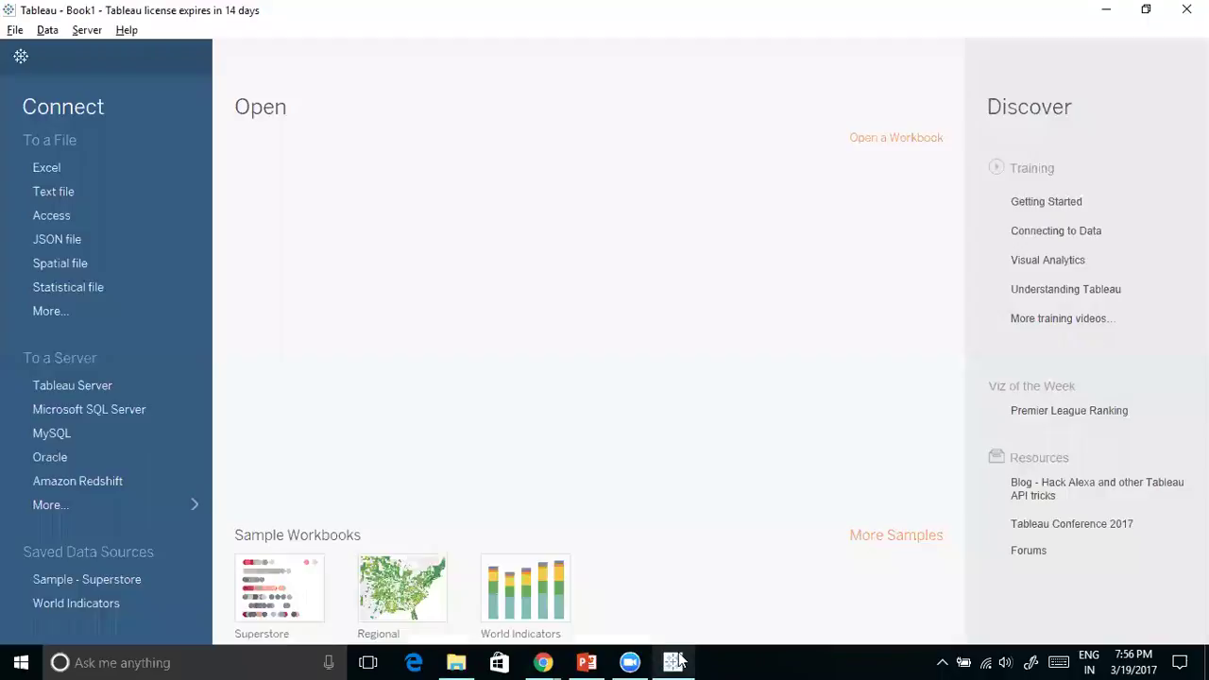
# Connect to the Global Superstore Excel workbook from the 29 Jan Visual Analytics folder
pyautogui.click(70, 168)
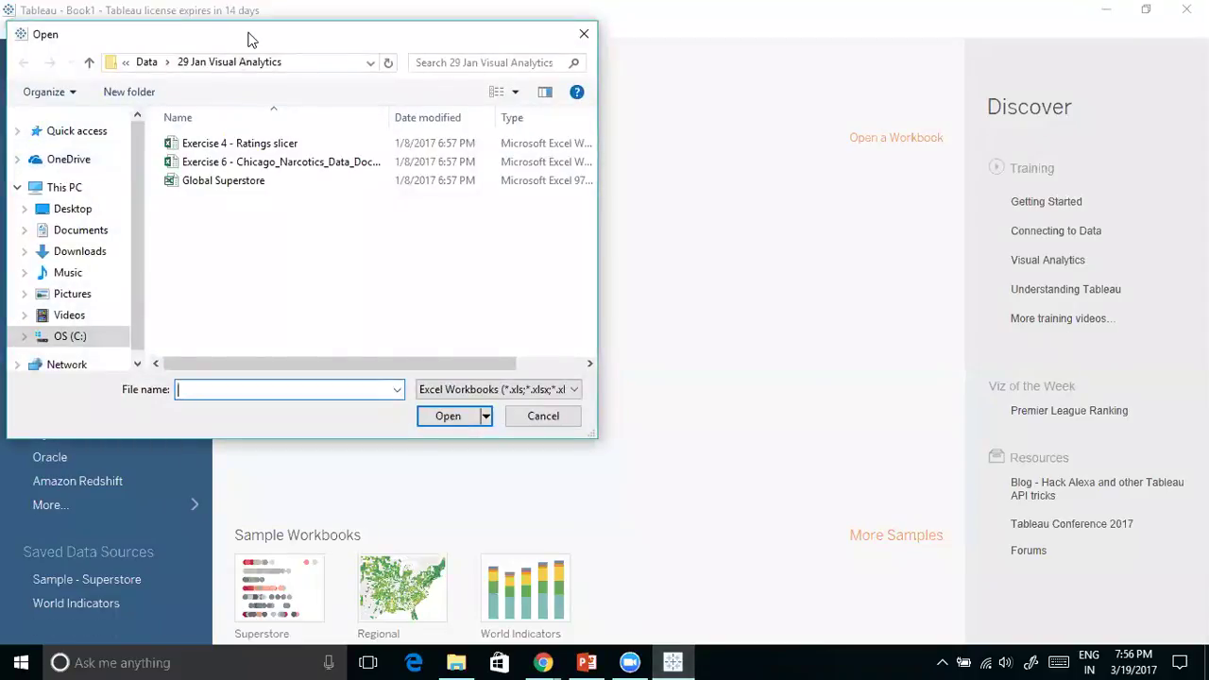
pyautogui.moveTo(245, 37); pyautogui.dragTo(379, 74)
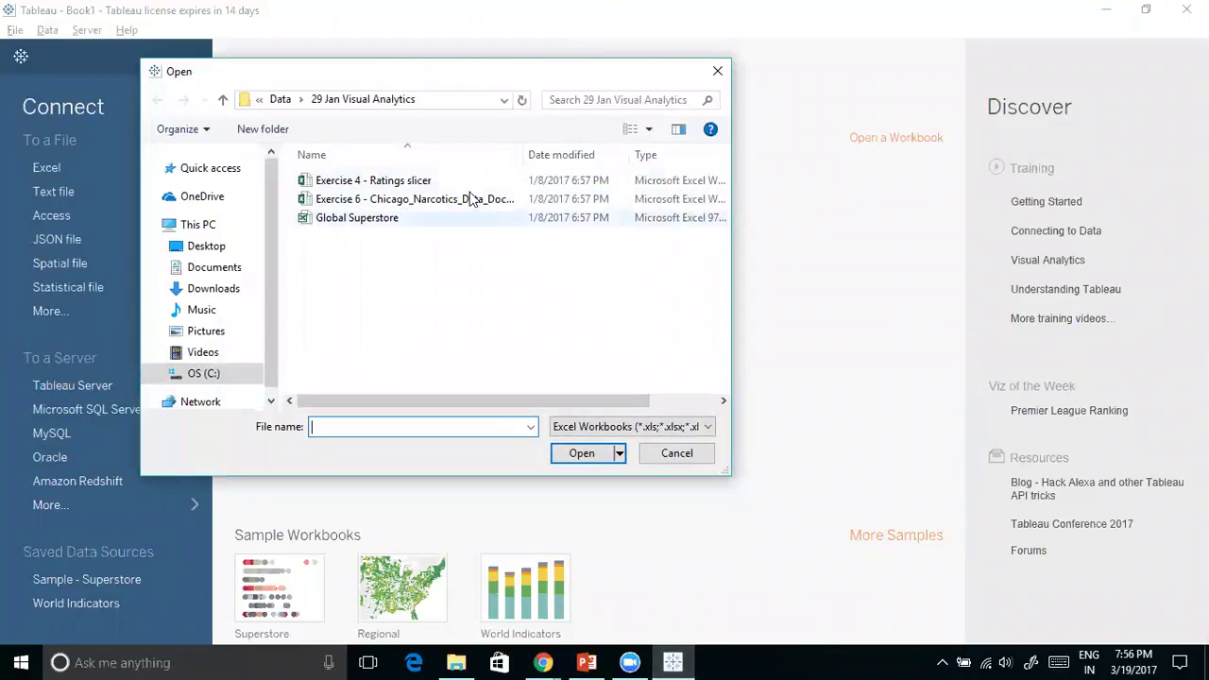
pyautogui.doubleClick(356, 218)
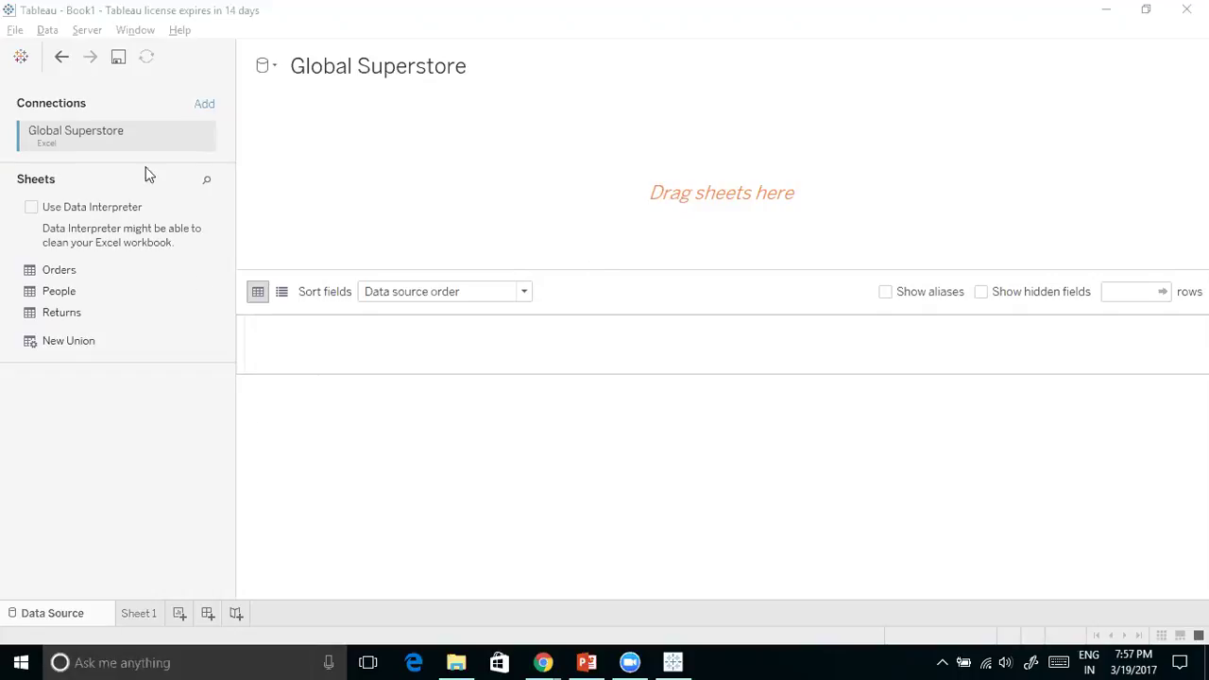
pyautogui.click(17, 34)
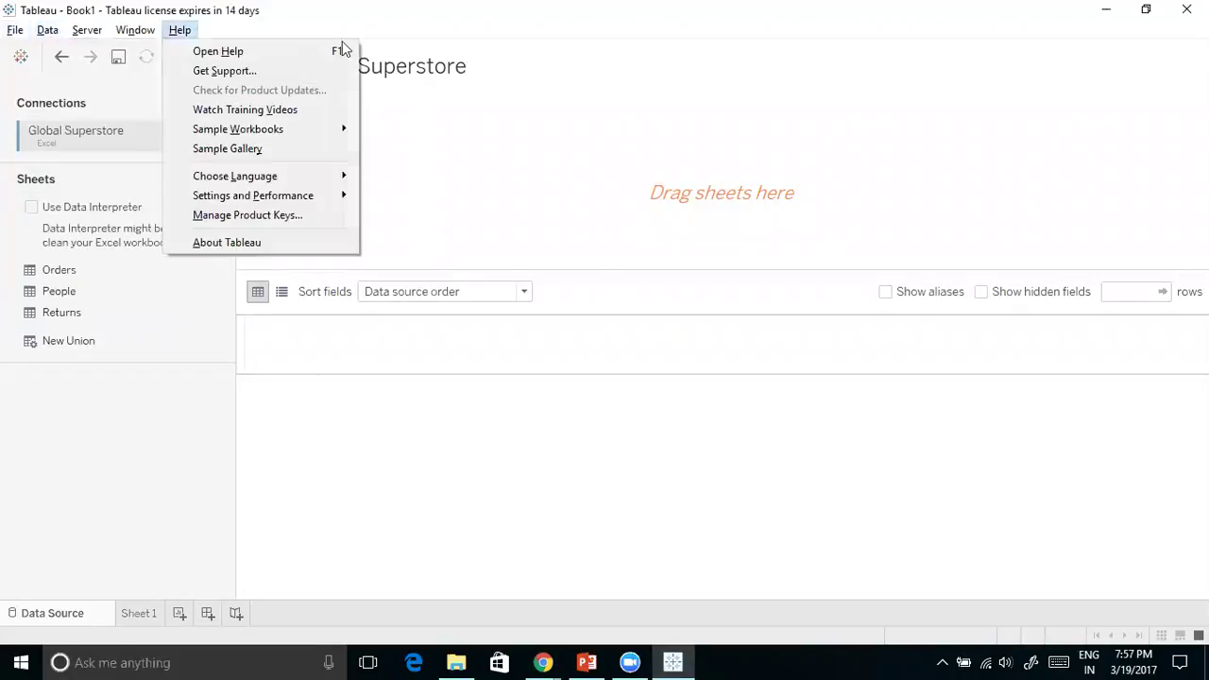
pyautogui.click(883, 24)
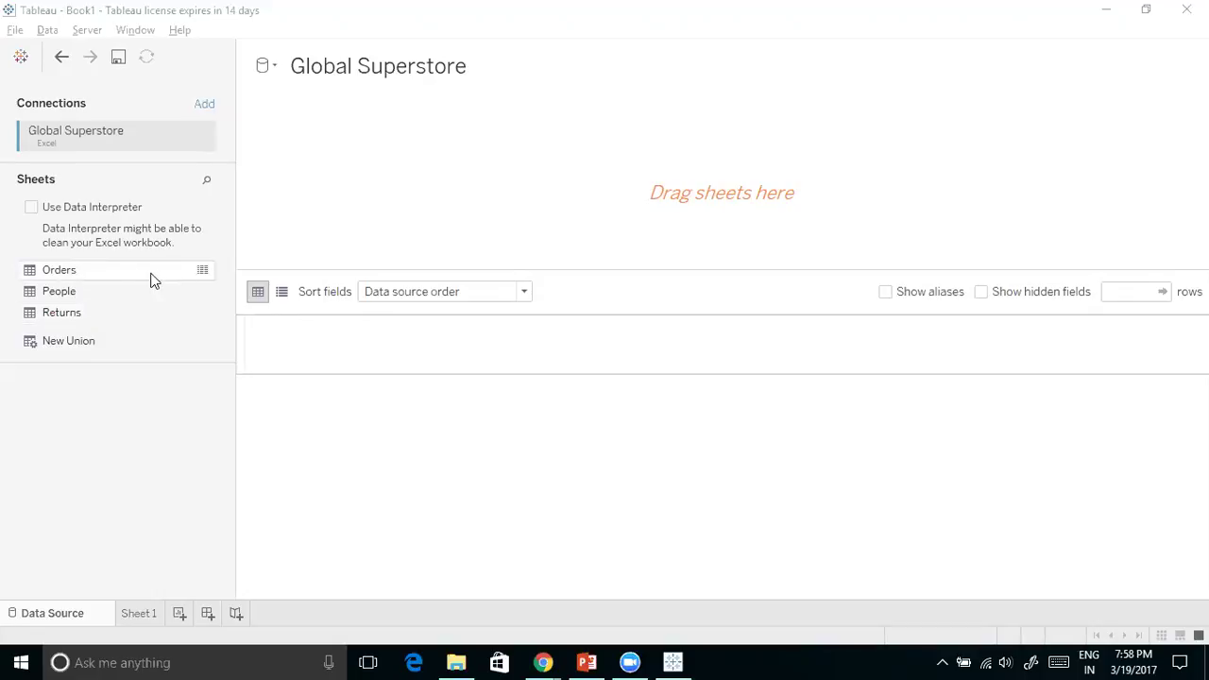
# Add the Orders sheet to the data source and look through its preview columns and rows
pyautogui.doubleClick(91, 273)
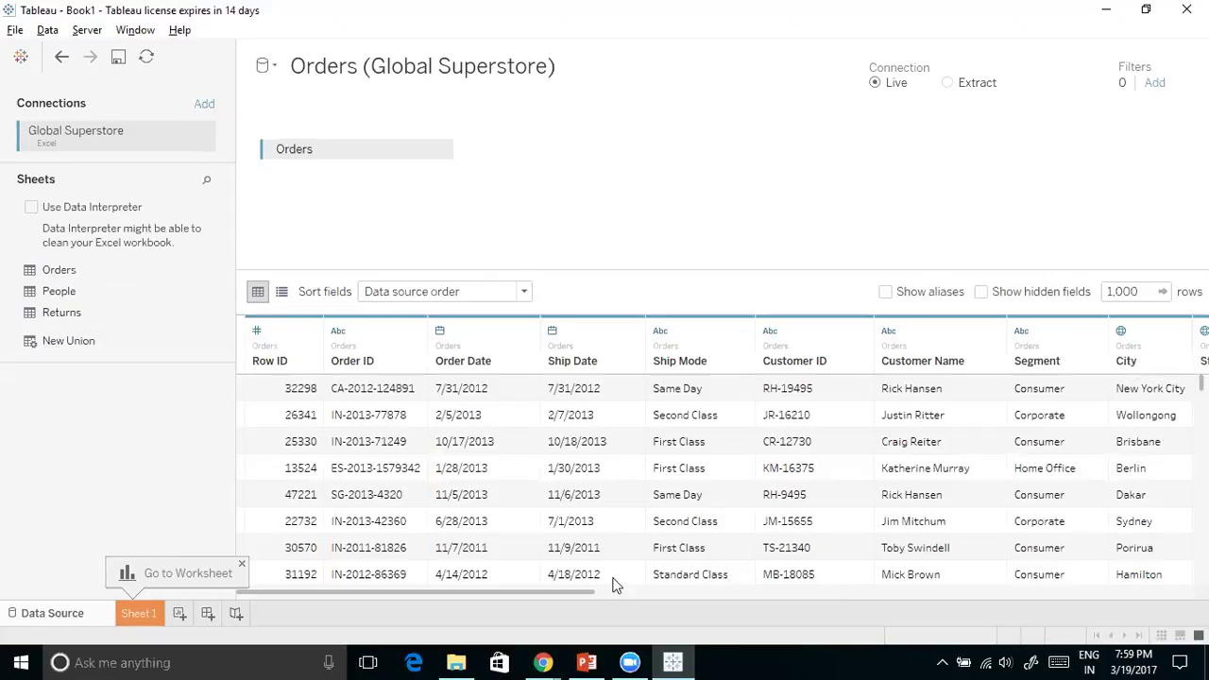
pyautogui.moveTo(538, 593); pyautogui.dragTo(1167, 590)
pyautogui.scroll(-20, 718, 481)
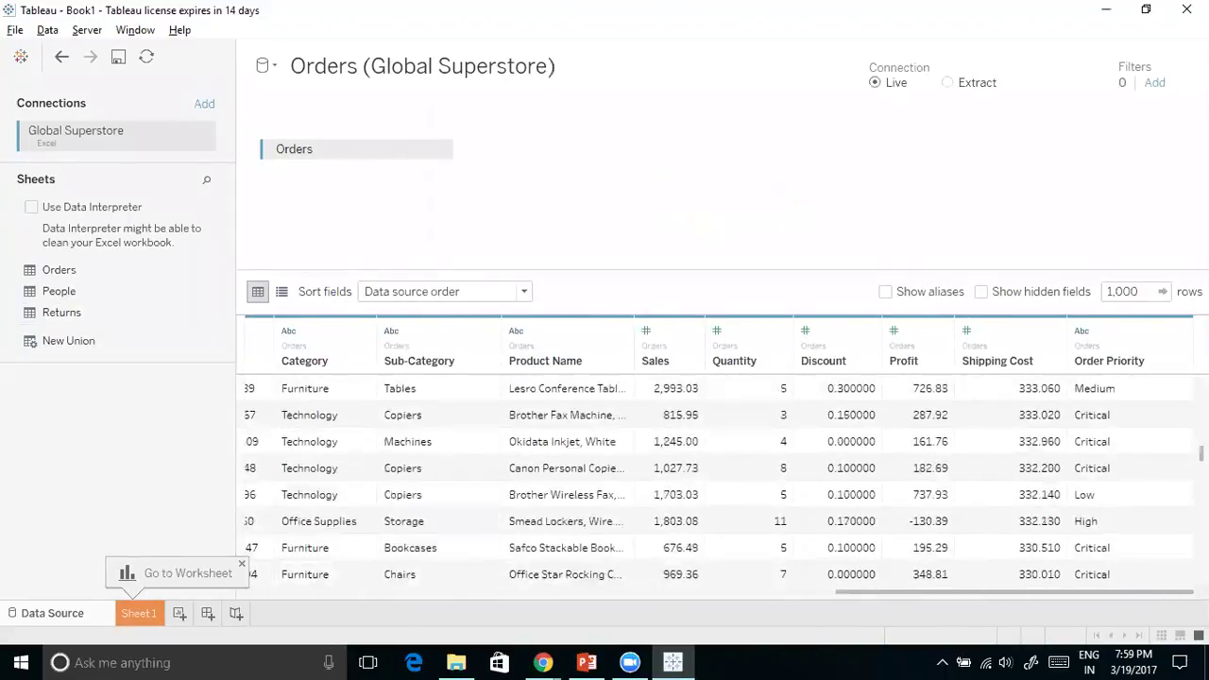
pyautogui.moveTo(1072, 609); pyautogui.dragTo(324, 591)
pyautogui.moveTo(1201, 576); pyautogui.dragTo(1201, 381)
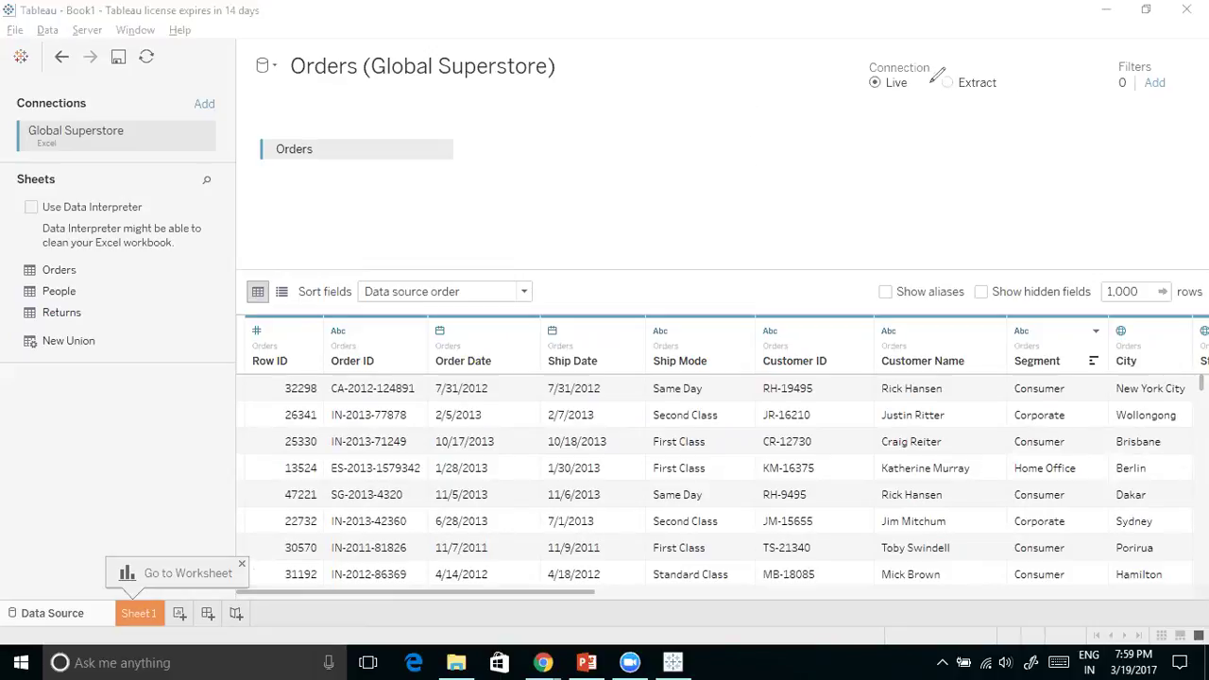
# Annotate the Live and Extract connection options with orange check marks and draw a box around Live
pyautogui.moveTo(874, 104); pyautogui.dragTo(916, 68)
pyautogui.moveTo(952, 104)
pyautogui.mouseDown()
pyautogui.moveTo(963, 111)
pyautogui.moveTo(982, 72)
pyautogui.mouseUp()
pyautogui.moveTo(846, 65)
pyautogui.mouseDown()
pyautogui.moveTo(849, 89)
pyautogui.moveTo(880, 46)
pyautogui.moveTo(864, 43)
pyautogui.moveTo(933, 45)
pyautogui.moveTo(935, 122)
pyautogui.moveTo(840, 137)
pyautogui.moveTo(821, 72)
pyautogui.moveTo(820, 40)
pyautogui.moveTo(833, 38)
pyautogui.mouseUp()
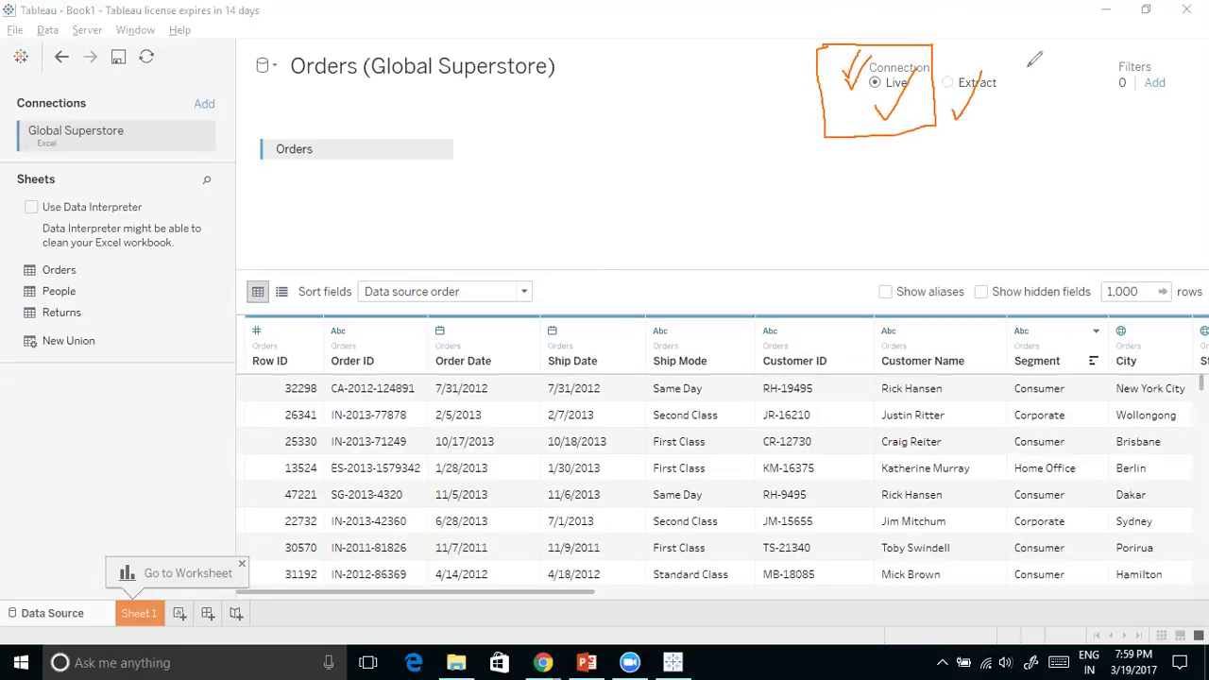
# Check-mark the Extract option in green and write "Speed" and "Static" beneath it, with an arrow beside "Static"
pyautogui.moveTo(976, 108); pyautogui.dragTo(1007, 64)
pyautogui.moveTo(980, 132)
pyautogui.mouseDown()
pyautogui.moveTo(944, 144)
pyautogui.moveTo(944, 171)
pyautogui.mouseUp()
pyautogui.moveTo(984, 137); pyautogui.dragTo(1085, 166)
pyautogui.moveTo(971, 193)
pyautogui.mouseDown()
pyautogui.moveTo(940, 232)
pyautogui.moveTo(1091, 225)
pyautogui.moveTo(1018, 201)
pyautogui.moveTo(969, 201)
pyautogui.mouseUp()
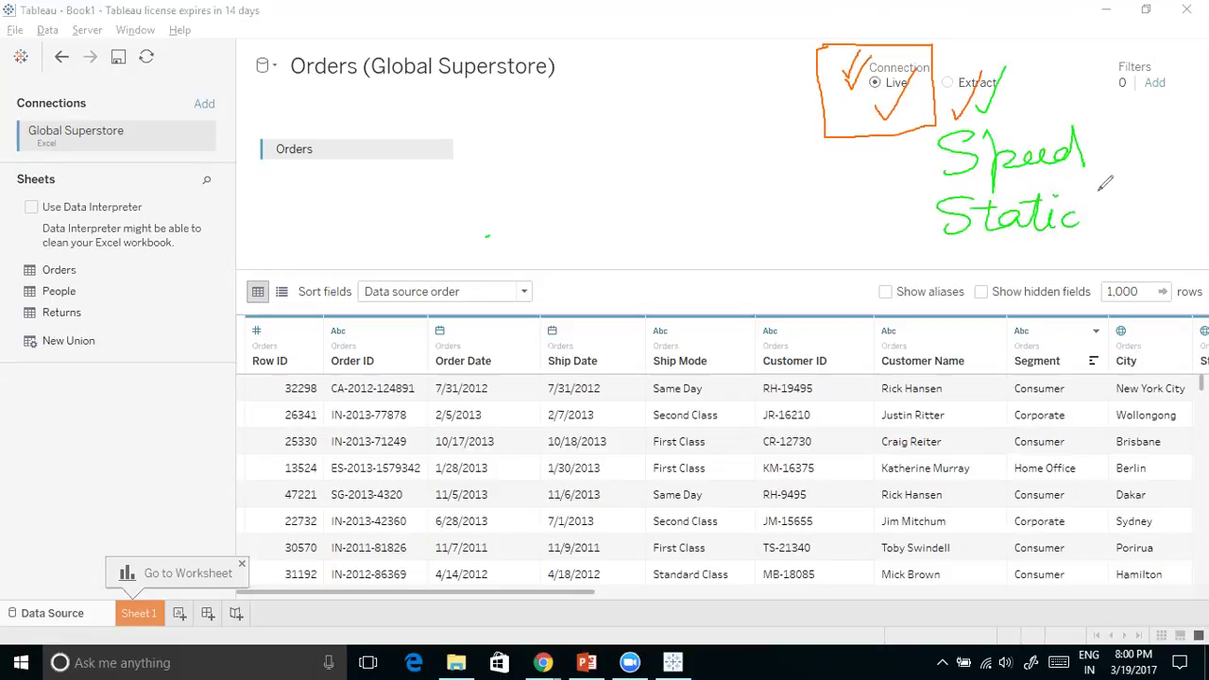
pyautogui.moveTo(1077, 189)
pyautogui.mouseDown()
pyautogui.moveTo(1095, 187)
pyautogui.moveTo(1086, 237)
pyautogui.moveTo(1046, 238)
pyautogui.moveTo(1140, 209)
pyautogui.moveTo(1128, 221)
pyautogui.mouseUp()
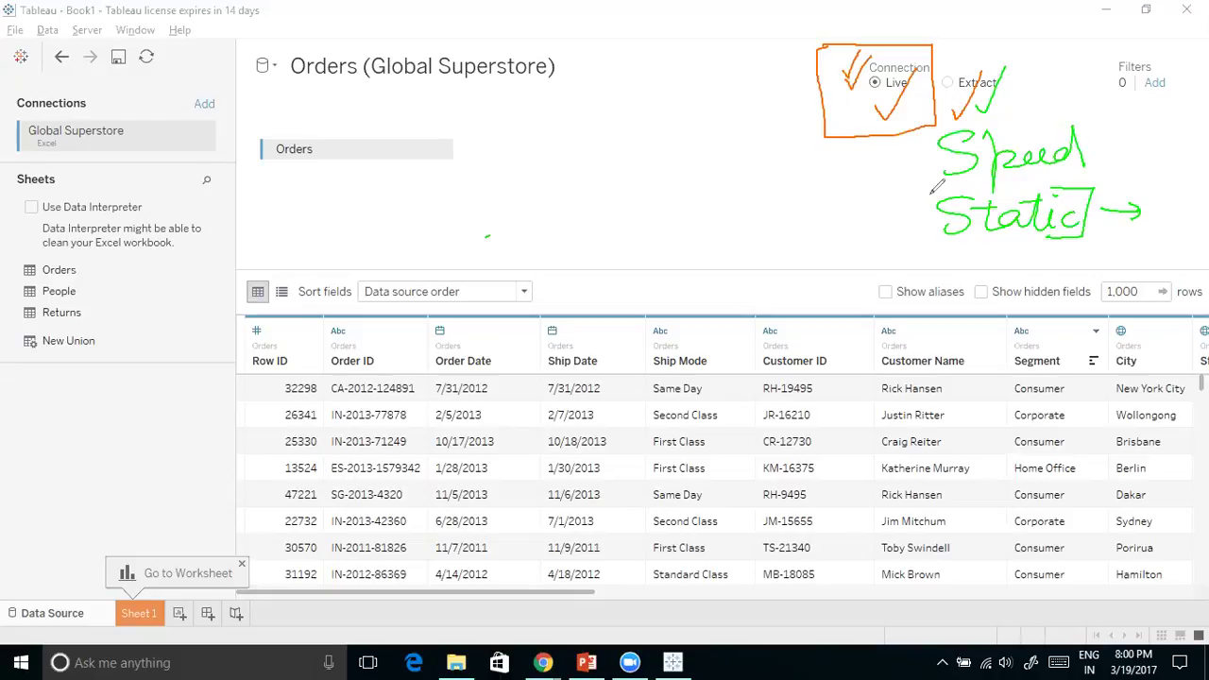
pyautogui.moveTo(935, 189)
pyautogui.mouseDown()
pyautogui.moveTo(915, 249)
pyautogui.moveTo(959, 249)
pyautogui.mouseUp()
pyautogui.click(700, 201)
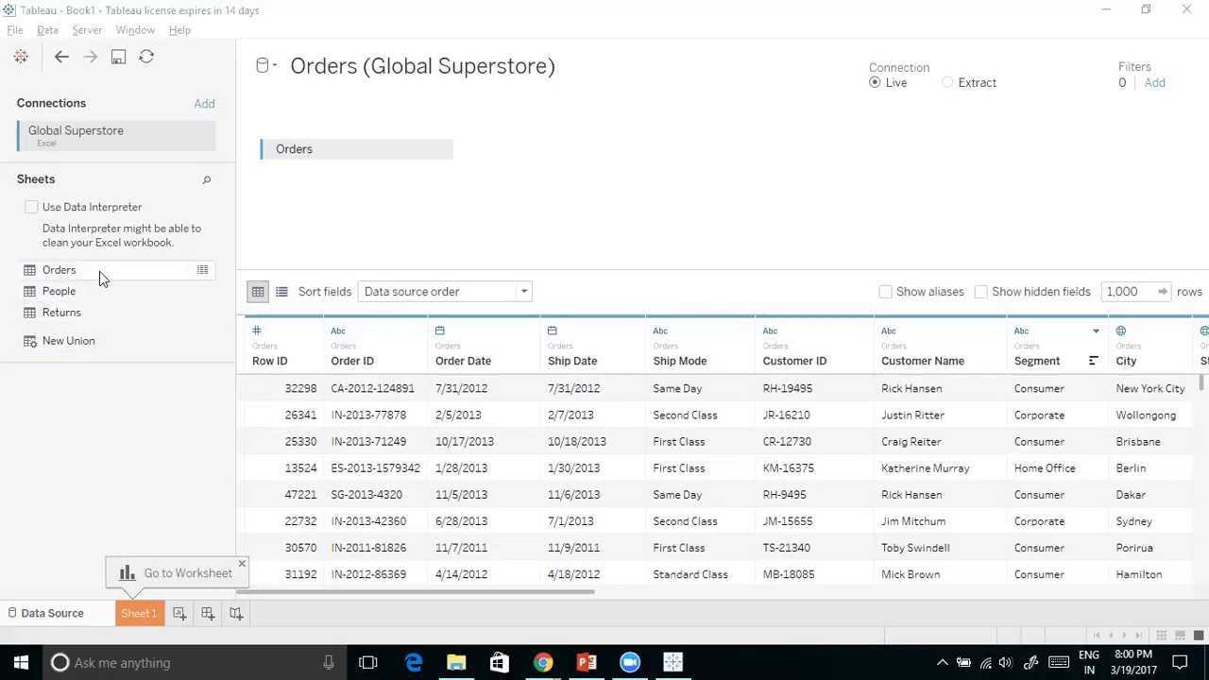
# Try joining the Returns sheet to Orders, inspect the join clause, and remove Returns from the data source
pyautogui.doubleClick(99, 319)
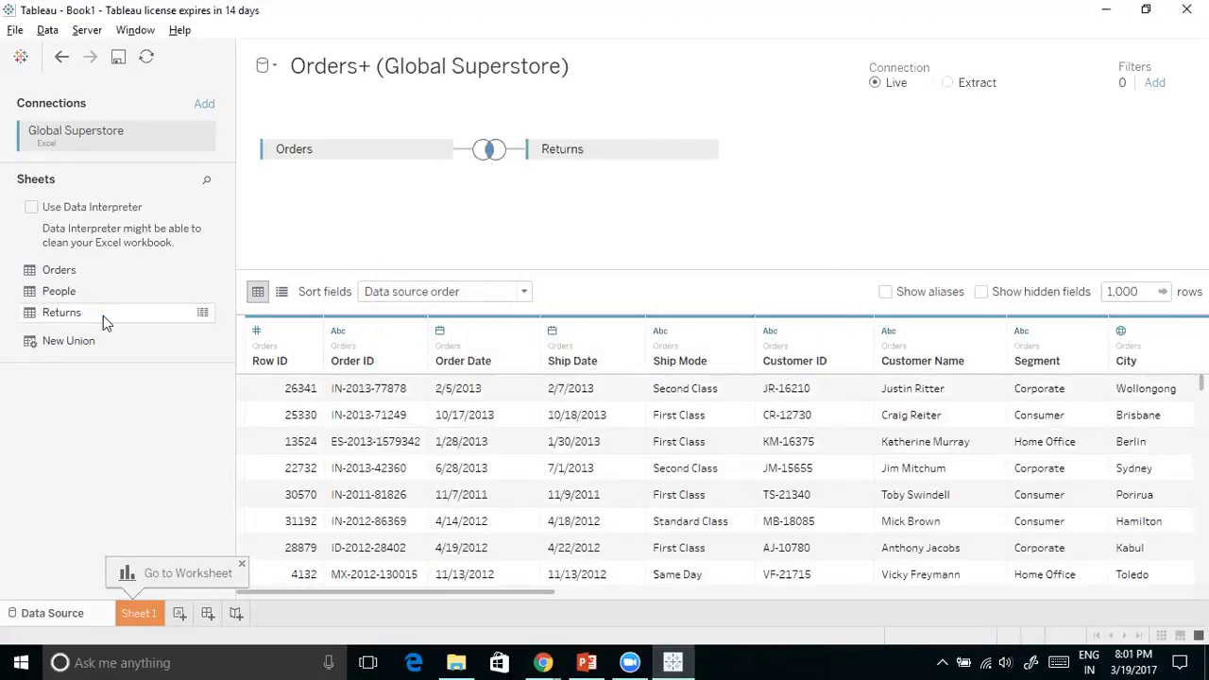
pyautogui.click(491, 157)
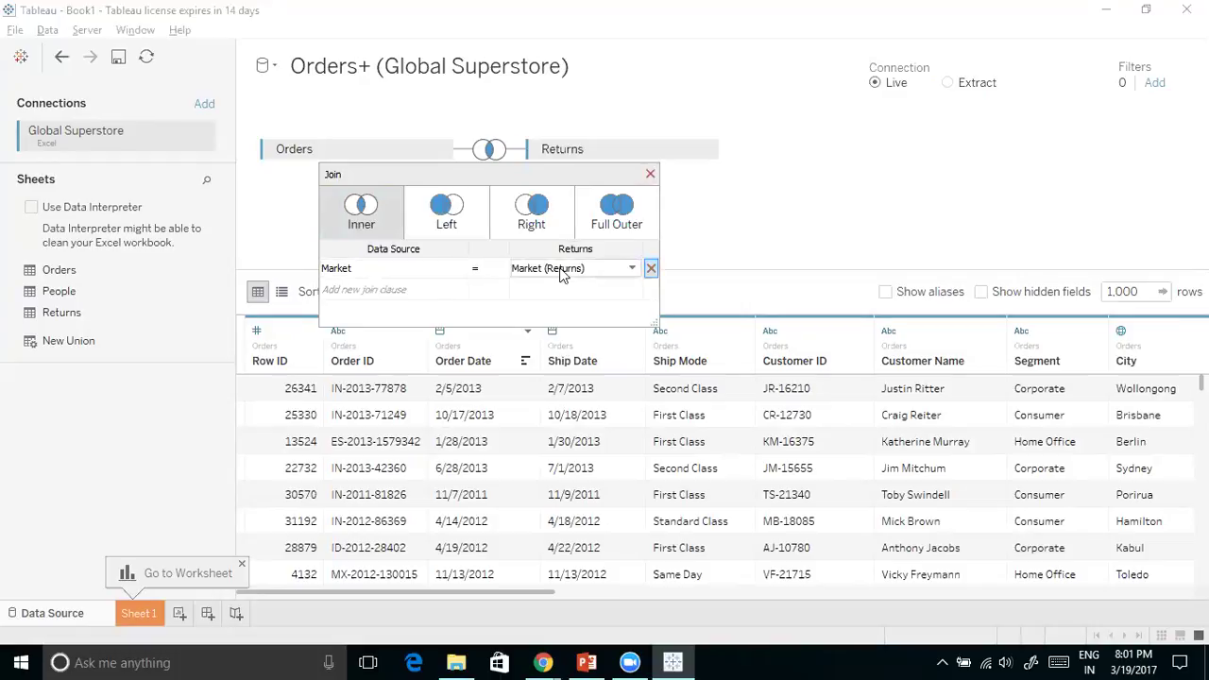
pyautogui.click(650, 173)
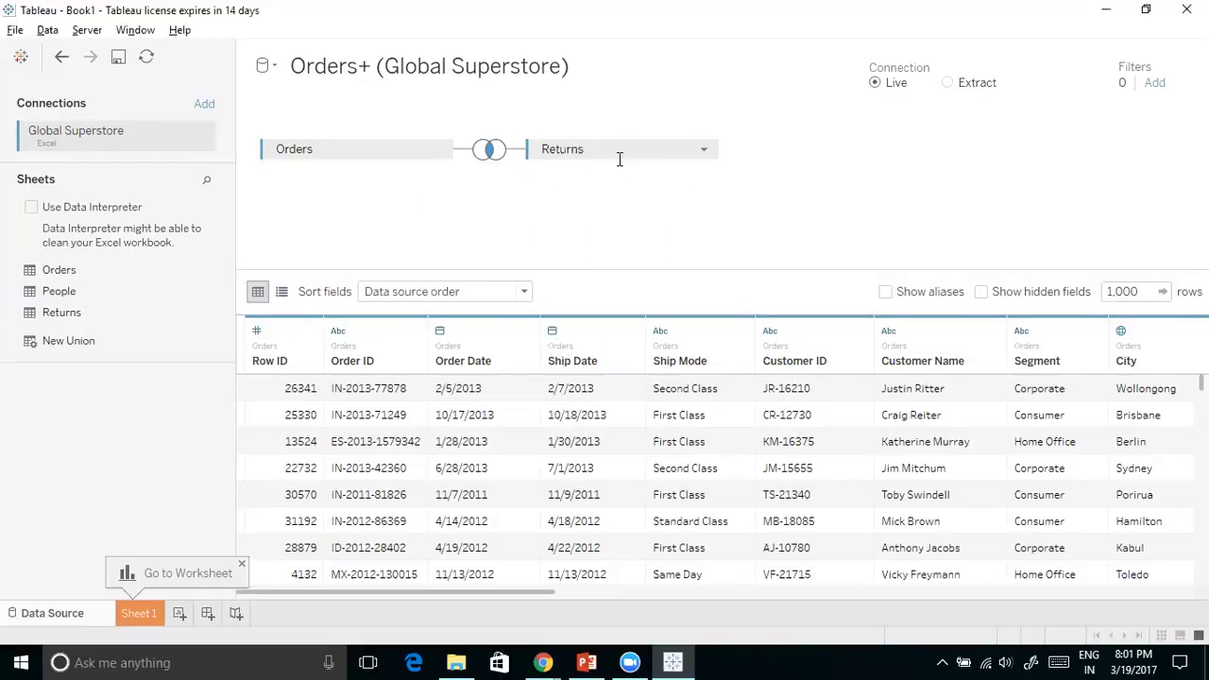
pyautogui.click(704, 151)
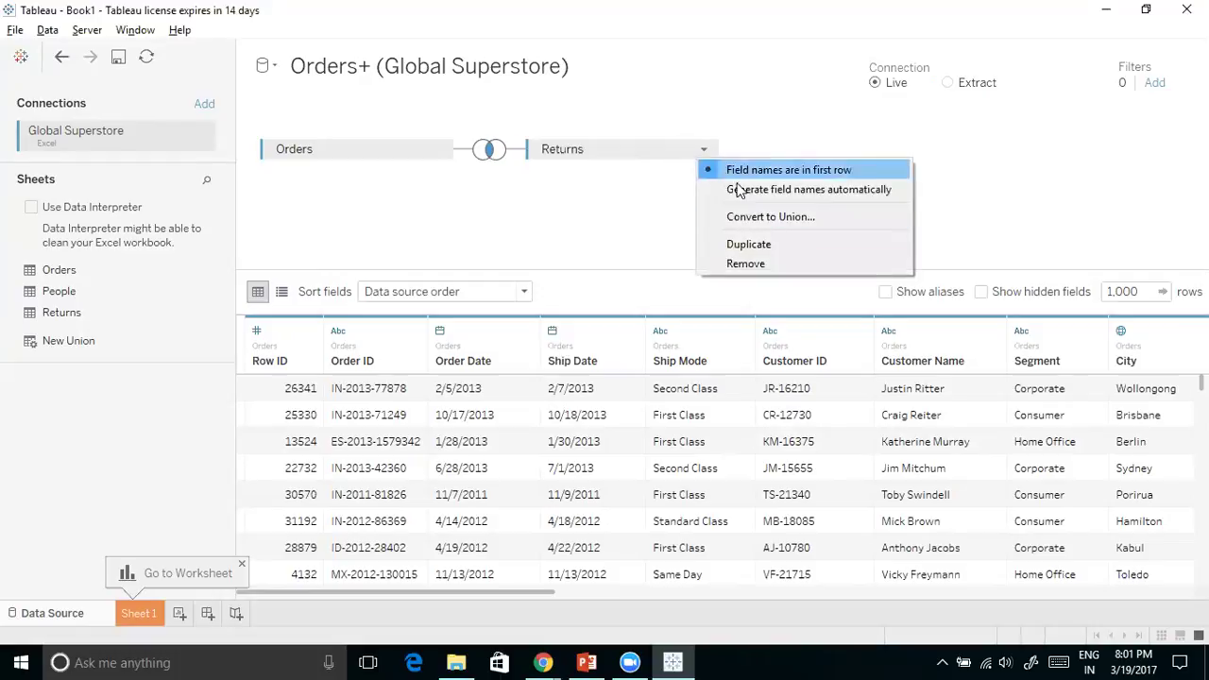
pyautogui.click(761, 263)
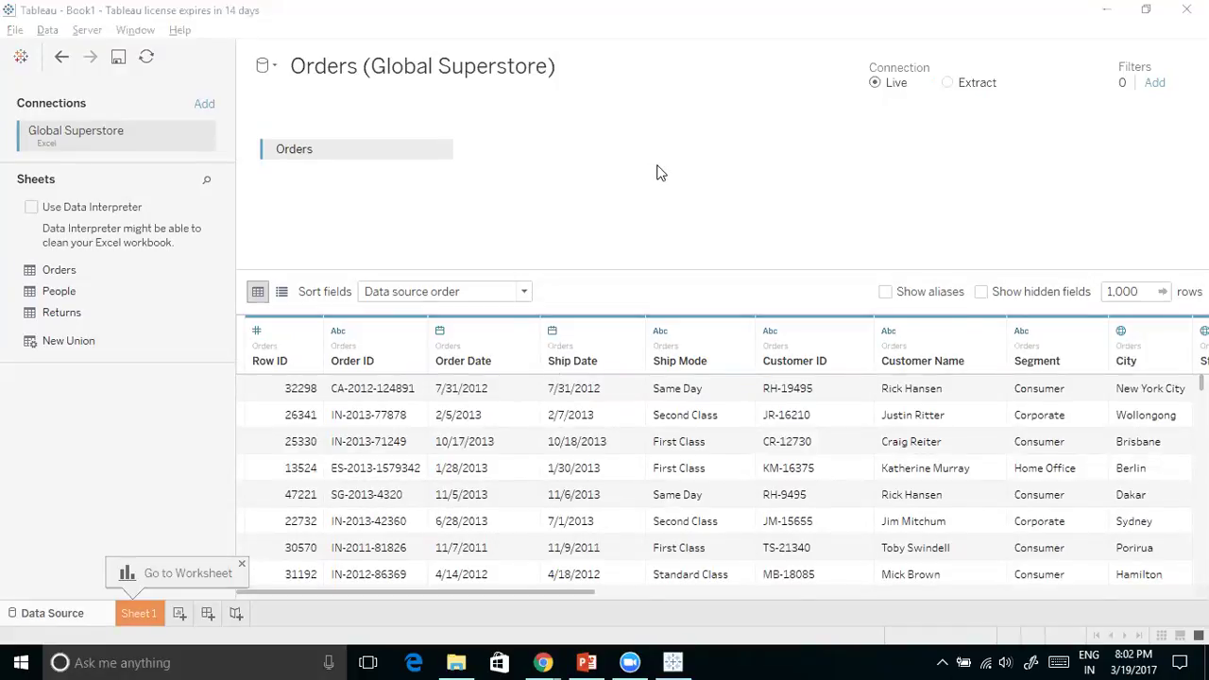
# Dismiss the Go to Worksheet hint, and annotate Sheet 1 with a green circle and the new-sheet controls beside it with strokes
pyautogui.click(242, 565)
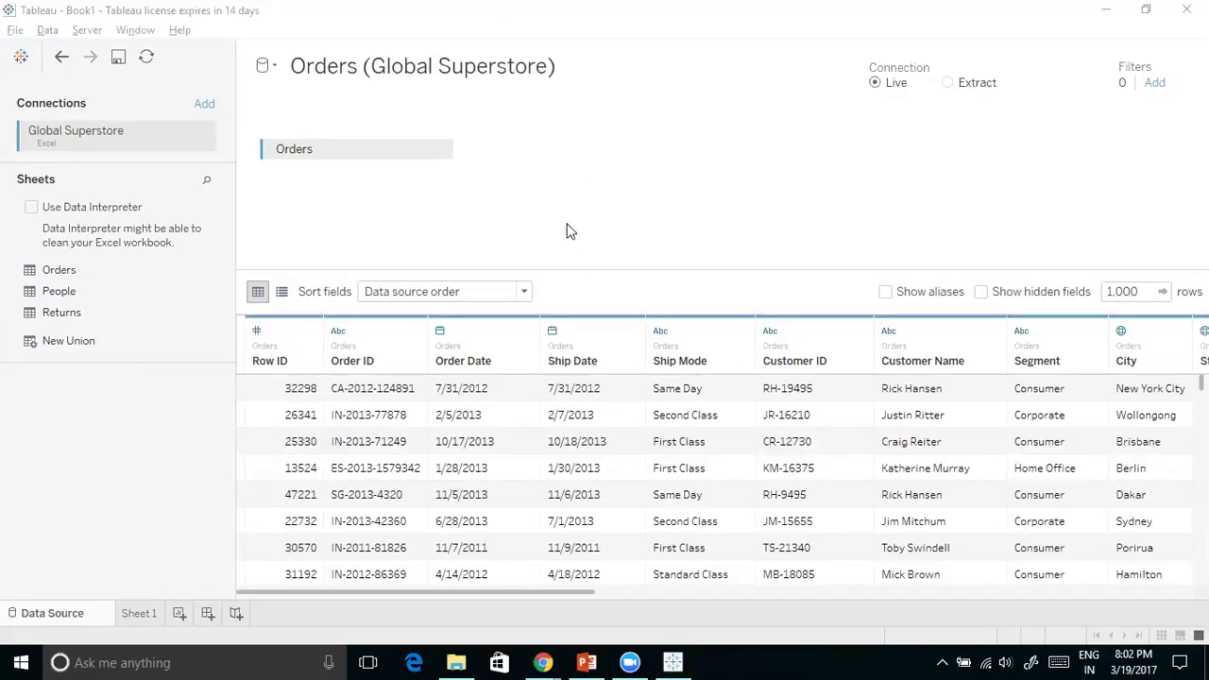
pyautogui.moveTo(160, 582)
pyautogui.mouseDown()
pyautogui.moveTo(118, 579)
pyautogui.moveTo(127, 635)
pyautogui.moveTo(173, 625)
pyautogui.moveTo(162, 590)
pyautogui.moveTo(142, 628)
pyautogui.mouseUp()
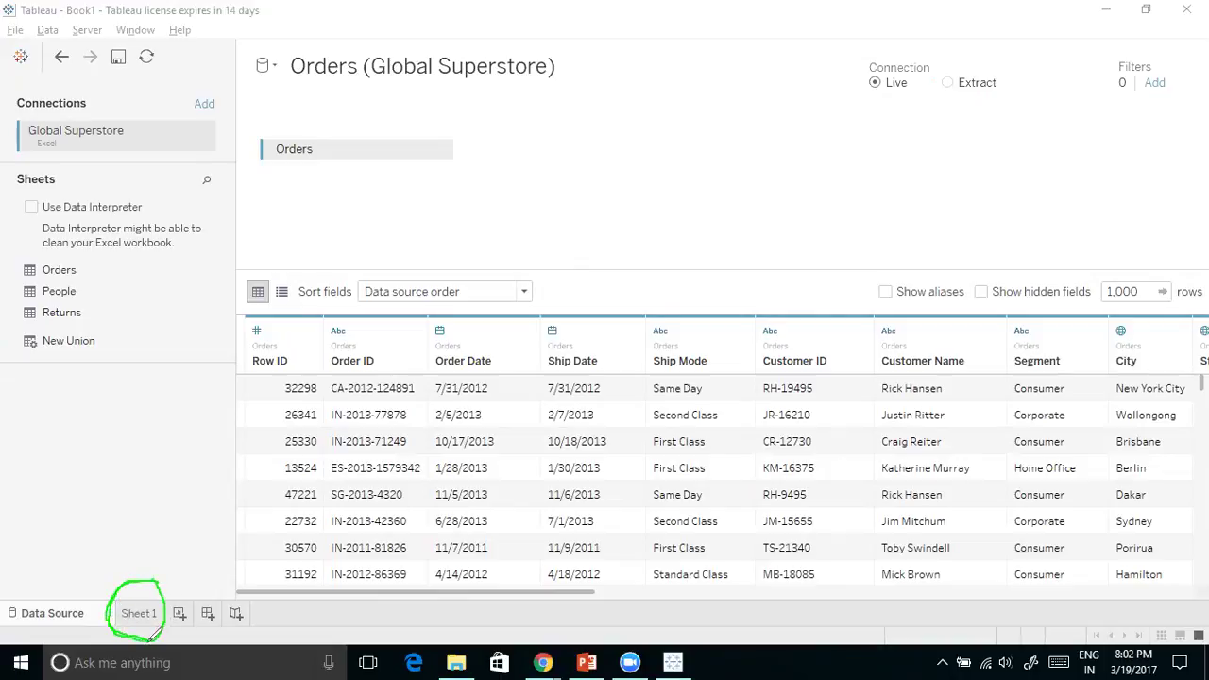
pyautogui.moveTo(185, 604)
pyautogui.mouseDown()
pyautogui.moveTo(195, 578)
pyautogui.moveTo(208, 612)
pyautogui.moveTo(217, 577)
pyautogui.mouseUp()
pyautogui.moveTo(214, 566)
pyautogui.mouseDown()
pyautogui.moveTo(215, 578)
pyautogui.moveTo(221, 567)
pyautogui.mouseUp()
pyautogui.moveTo(238, 595); pyautogui.dragTo(251, 572)
pyautogui.press('Escape')
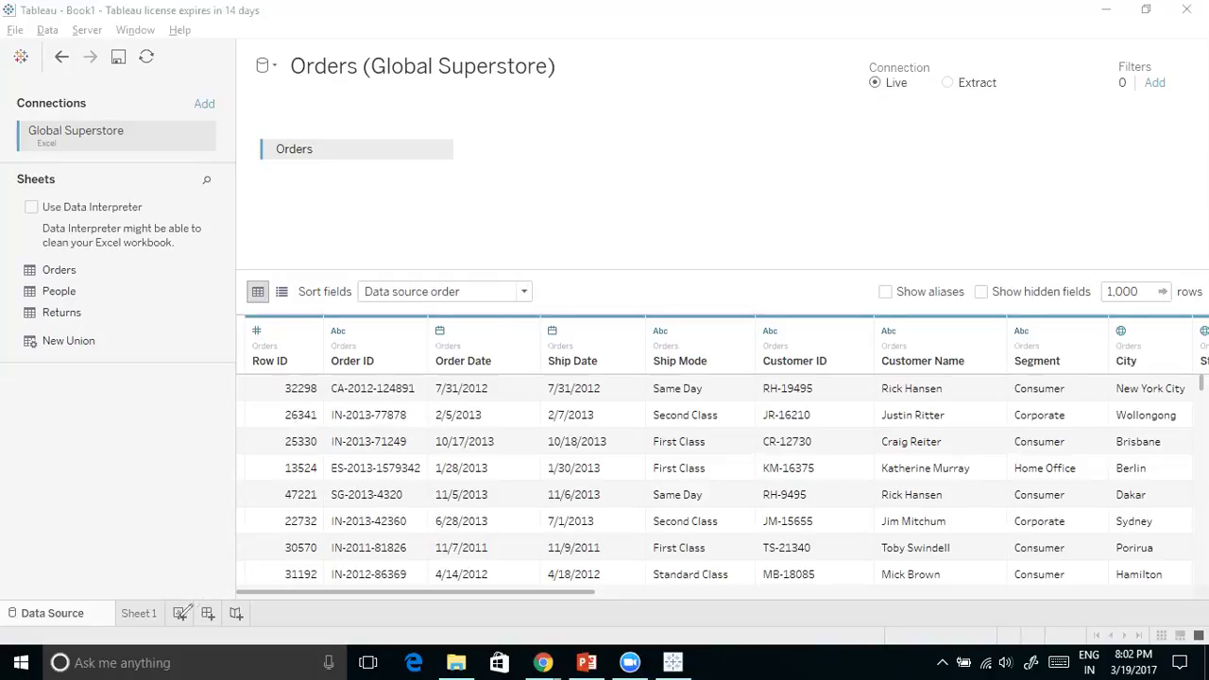
# Draw a blue arrow from the new worksheet control and sketch a boxed bar chart with a plus sign, labelled "Visuals"
pyautogui.moveTo(177, 600)
pyautogui.mouseDown()
pyautogui.moveTo(166, 557)
pyautogui.moveTo(110, 543)
pyautogui.mouseUp()
pyautogui.moveTo(98, 411)
pyautogui.mouseDown()
pyautogui.moveTo(159, 467)
pyautogui.moveTo(142, 406)
pyautogui.moveTo(95, 412)
pyautogui.mouseUp()
pyautogui.moveTo(112, 452); pyautogui.dragTo(116, 473)
pyautogui.moveTo(117, 428)
pyautogui.mouseDown()
pyautogui.moveTo(128, 465)
pyautogui.moveTo(144, 463)
pyautogui.mouseUp()
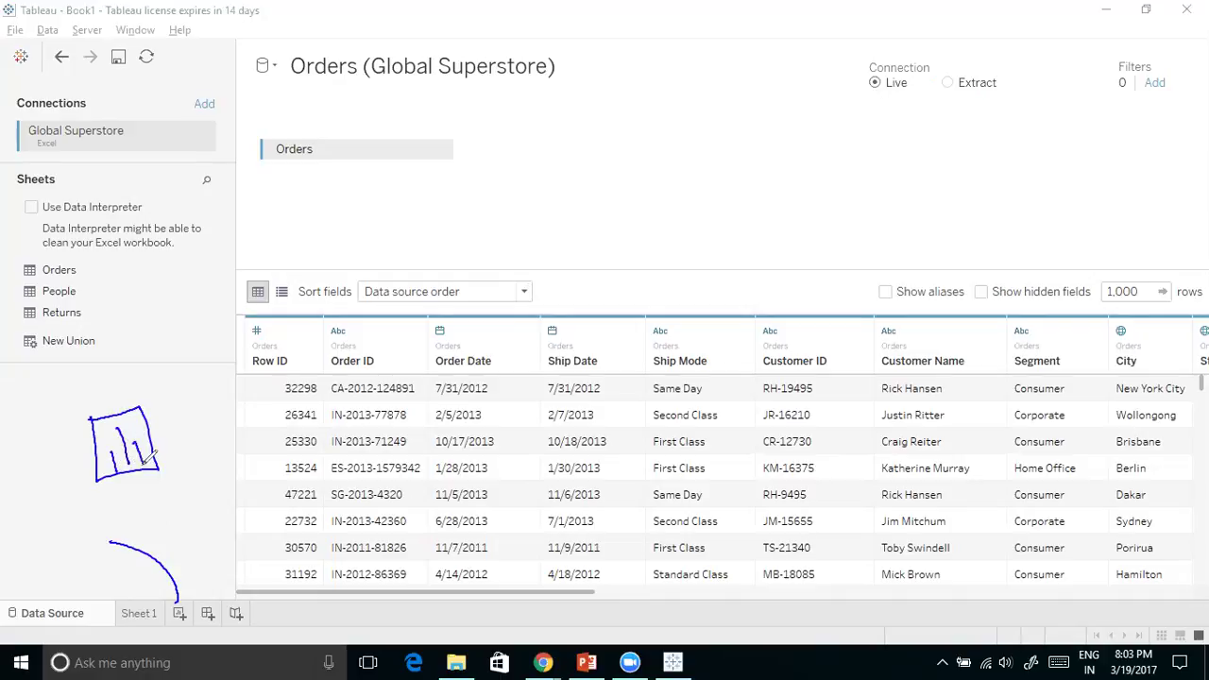
pyautogui.moveTo(75, 388)
pyautogui.mouseDown()
pyautogui.moveTo(102, 403)
pyautogui.moveTo(106, 379)
pyautogui.mouseUp()
pyautogui.moveTo(114, 389)
pyautogui.mouseDown()
pyautogui.moveTo(121, 400)
pyautogui.moveTo(157, 383)
pyautogui.moveTo(176, 357)
pyautogui.mouseUp()
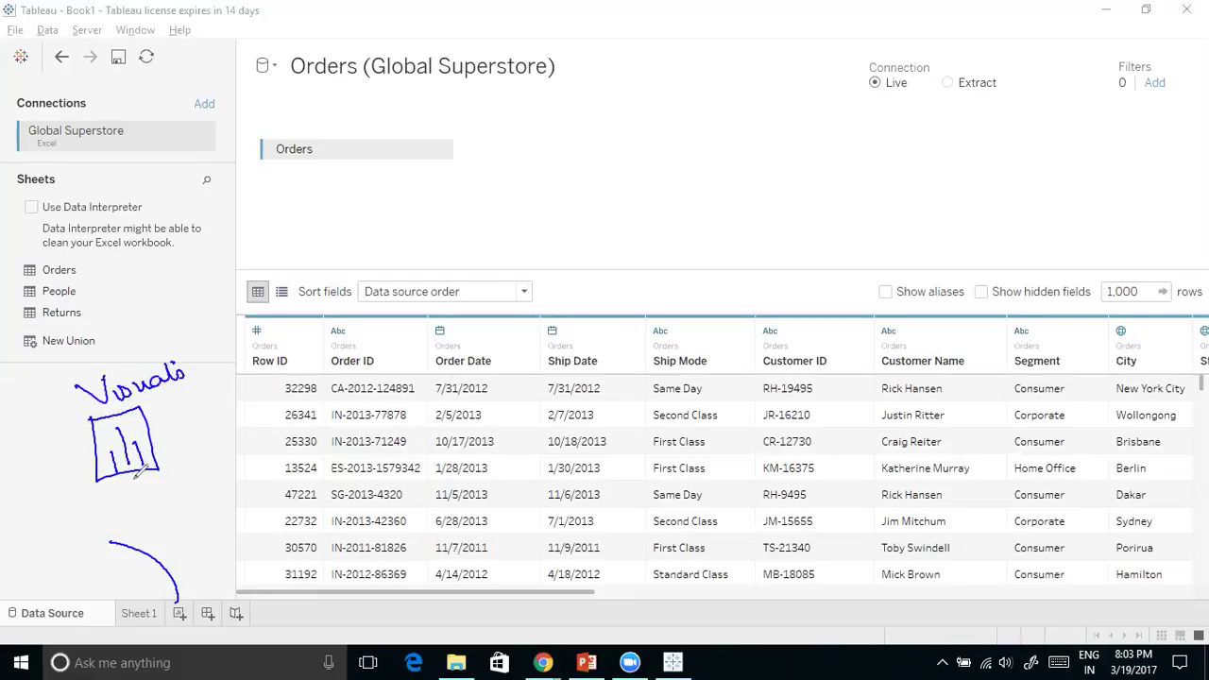
pyautogui.moveTo(160, 449)
pyautogui.mouseDown()
pyautogui.moveTo(166, 474)
pyautogui.moveTo(163, 459)
pyautogui.mouseUp()
pyautogui.moveTo(110, 553); pyautogui.dragTo(126, 544)
# Draw a blue arrow from the new dashboard control and sketch a four-pane grid labelled "Dashboard"
pyautogui.moveTo(207, 601); pyautogui.dragTo(253, 536)
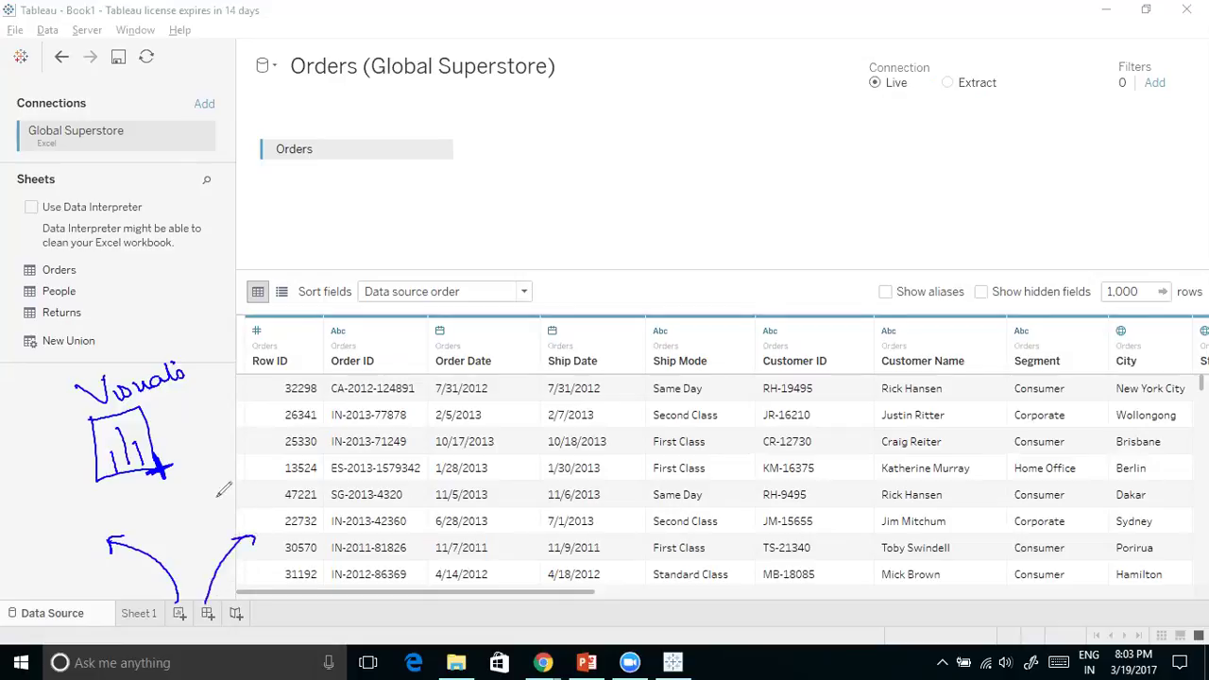
pyautogui.moveTo(213, 467)
pyautogui.mouseDown()
pyautogui.moveTo(212, 516)
pyautogui.moveTo(255, 455)
pyautogui.moveTo(217, 467)
pyautogui.moveTo(236, 512)
pyautogui.moveTo(263, 486)
pyautogui.mouseUp()
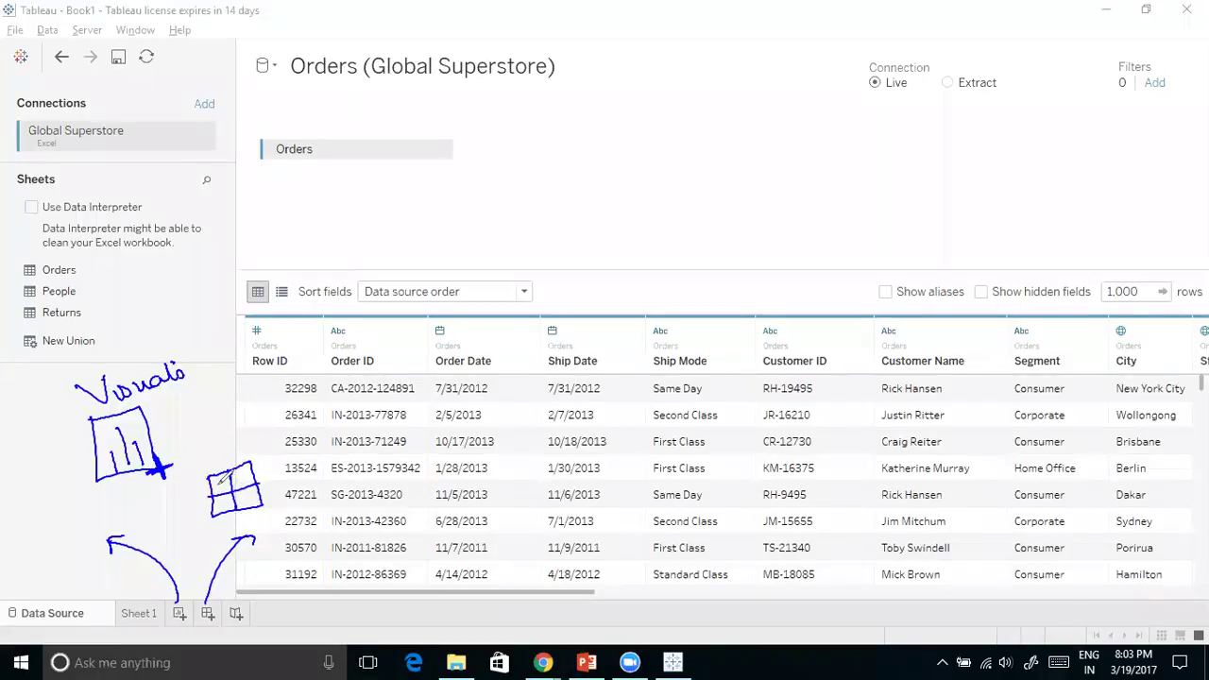
pyautogui.moveTo(217, 485)
pyautogui.mouseDown()
pyautogui.moveTo(250, 478)
pyautogui.moveTo(227, 501)
pyautogui.mouseUp()
pyautogui.moveTo(238, 498); pyautogui.dragTo(251, 498)
pyautogui.moveTo(198, 433)
pyautogui.mouseDown()
pyautogui.moveTo(247, 446)
pyautogui.moveTo(323, 402)
pyautogui.mouseUp()
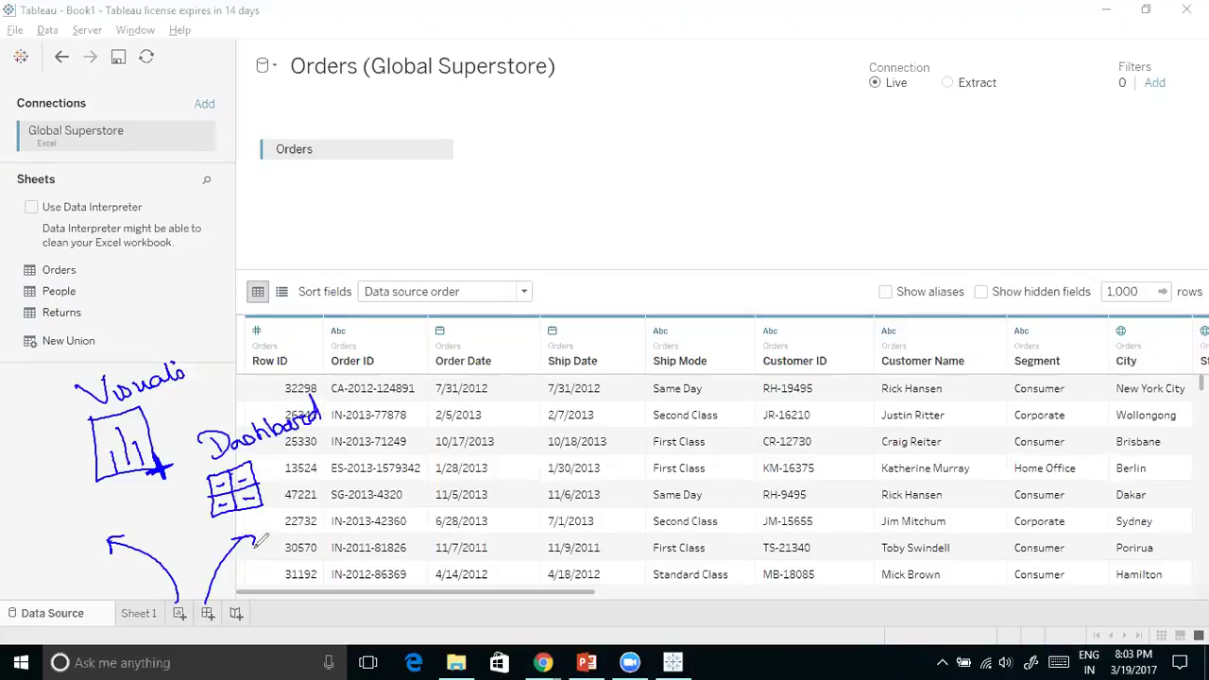
# Finish the plus sign on the dashboard sketch, and draw a blue line from the new story control to an open-book sketch with a plus
pyautogui.moveTo(266, 488)
pyautogui.mouseDown()
pyautogui.moveTo(268, 518)
pyautogui.moveTo(265, 498)
pyautogui.moveTo(276, 504)
pyautogui.moveTo(257, 510)
pyautogui.mouseUp()
pyautogui.moveTo(248, 605)
pyautogui.mouseDown()
pyautogui.moveTo(312, 555)
pyautogui.moveTo(659, 385)
pyautogui.moveTo(1013, 247)
pyautogui.mouseUp()
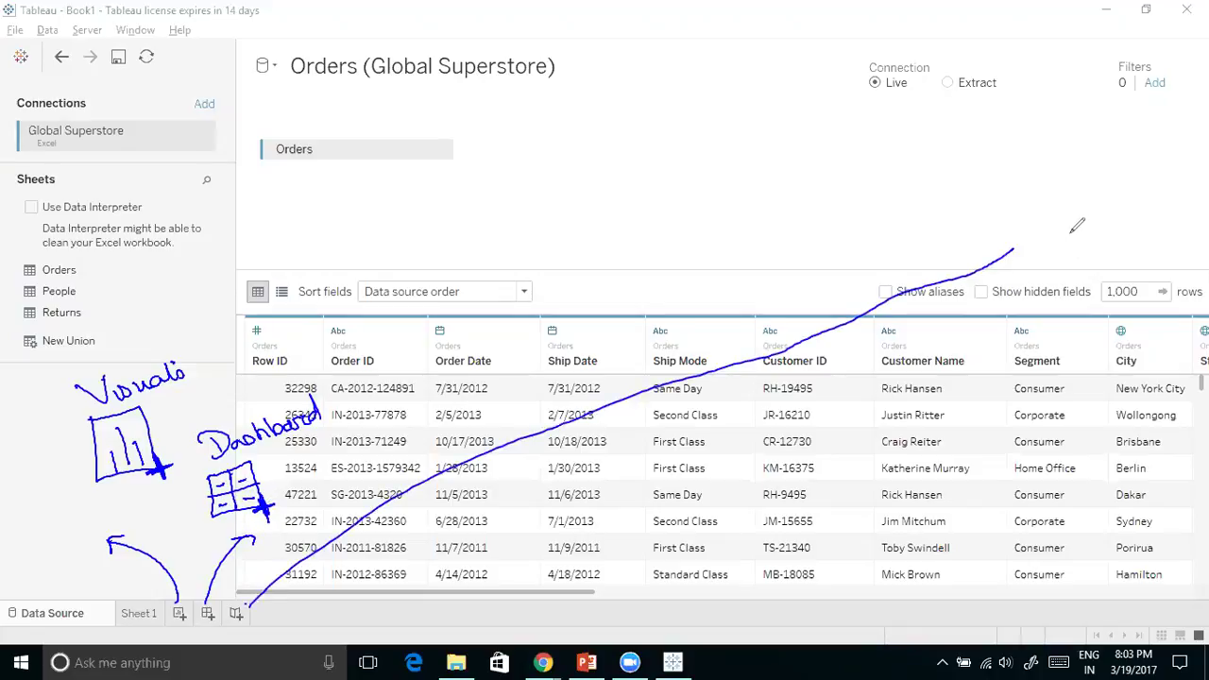
pyautogui.moveTo(1023, 195)
pyautogui.mouseDown()
pyautogui.moveTo(1069, 201)
pyautogui.moveTo(1110, 184)
pyautogui.moveTo(1088, 262)
pyautogui.mouseUp()
pyautogui.moveTo(1024, 196)
pyautogui.mouseDown()
pyautogui.moveTo(1024, 236)
pyautogui.moveTo(1061, 272)
pyautogui.moveTo(1095, 247)
pyautogui.mouseUp()
pyautogui.moveTo(1061, 206); pyautogui.dragTo(1051, 276)
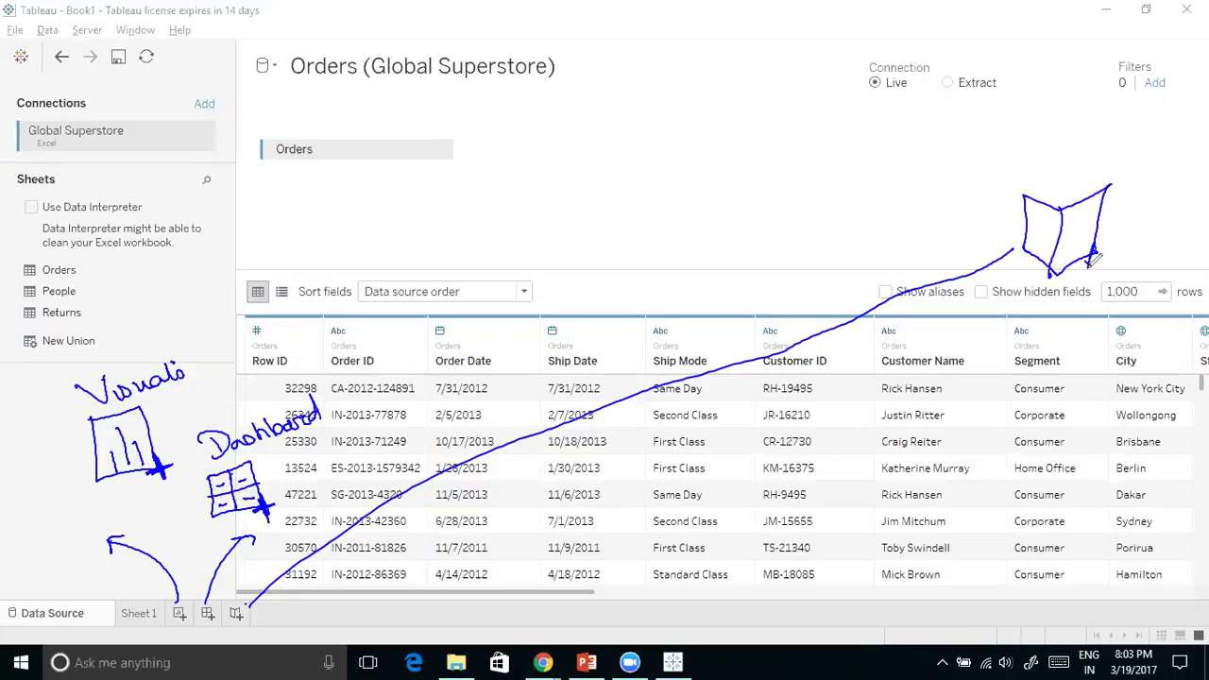
pyautogui.moveTo(1089, 268)
pyautogui.mouseDown()
pyautogui.moveTo(1112, 260)
pyautogui.moveTo(1085, 260)
pyautogui.mouseUp()
# Handwrite the labels "Storypoint" and "Presenting" by the open-book sketch and add tick marks beside them
pyautogui.moveTo(1016, 121)
pyautogui.mouseDown()
pyautogui.moveTo(1025, 137)
pyautogui.moveTo(1073, 123)
pyautogui.moveTo(1097, 132)
pyautogui.moveTo(1077, 168)
pyautogui.mouseUp()
pyautogui.moveTo(1101, 121); pyautogui.dragTo(1169, 136)
pyautogui.moveTo(1027, 130); pyautogui.dragTo(1045, 126)
pyautogui.moveTo(944, 140); pyautogui.dragTo(1013, 97)
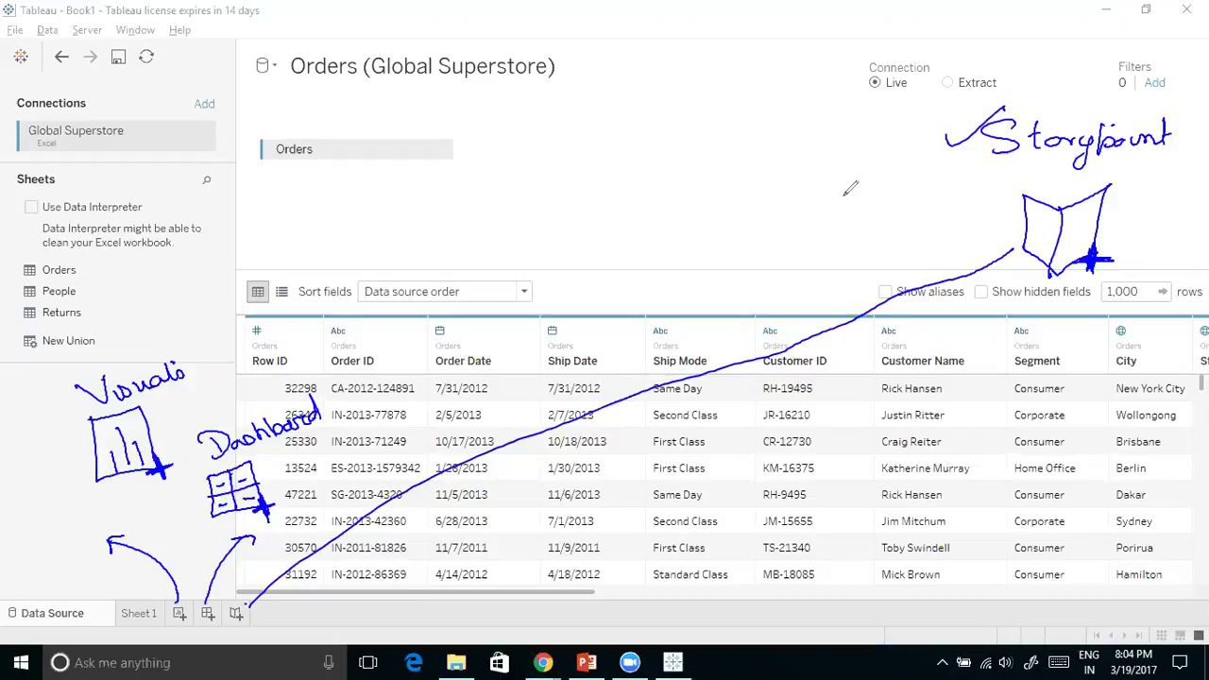
pyautogui.moveTo(840, 168)
pyautogui.mouseDown()
pyautogui.moveTo(905, 195)
pyautogui.moveTo(937, 176)
pyautogui.moveTo(931, 194)
pyautogui.moveTo(992, 177)
pyautogui.moveTo(982, 219)
pyautogui.mouseUp()
pyautogui.moveTo(916, 179)
pyautogui.mouseDown()
pyautogui.moveTo(945, 174)
pyautogui.moveTo(937, 184)
pyautogui.mouseUp()
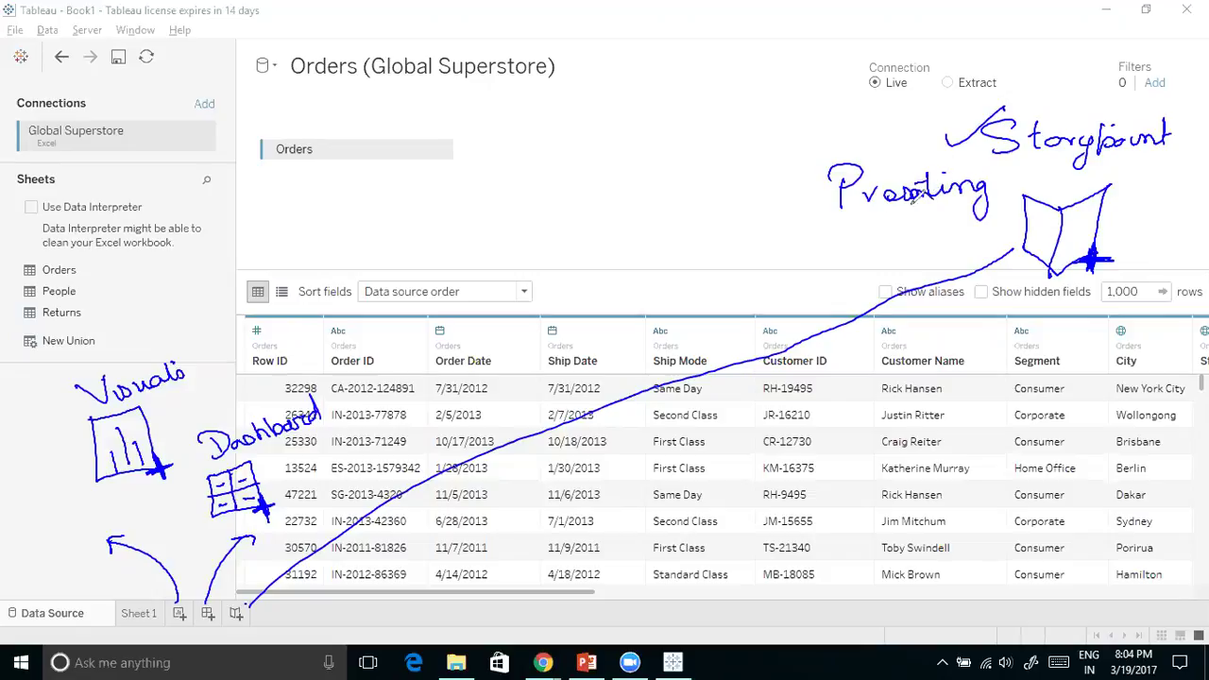
pyautogui.moveTo(801, 202); pyautogui.dragTo(840, 177)
pyautogui.moveTo(1044, 122); pyautogui.dragTo(1085, 100)
# Mark Data Source with an arrow and Sheet 1 with a stroke, and clear all the ink annotations
pyautogui.moveTo(62, 554)
pyautogui.mouseDown()
pyautogui.moveTo(52, 597)
pyautogui.moveTo(68, 591)
pyautogui.mouseUp()
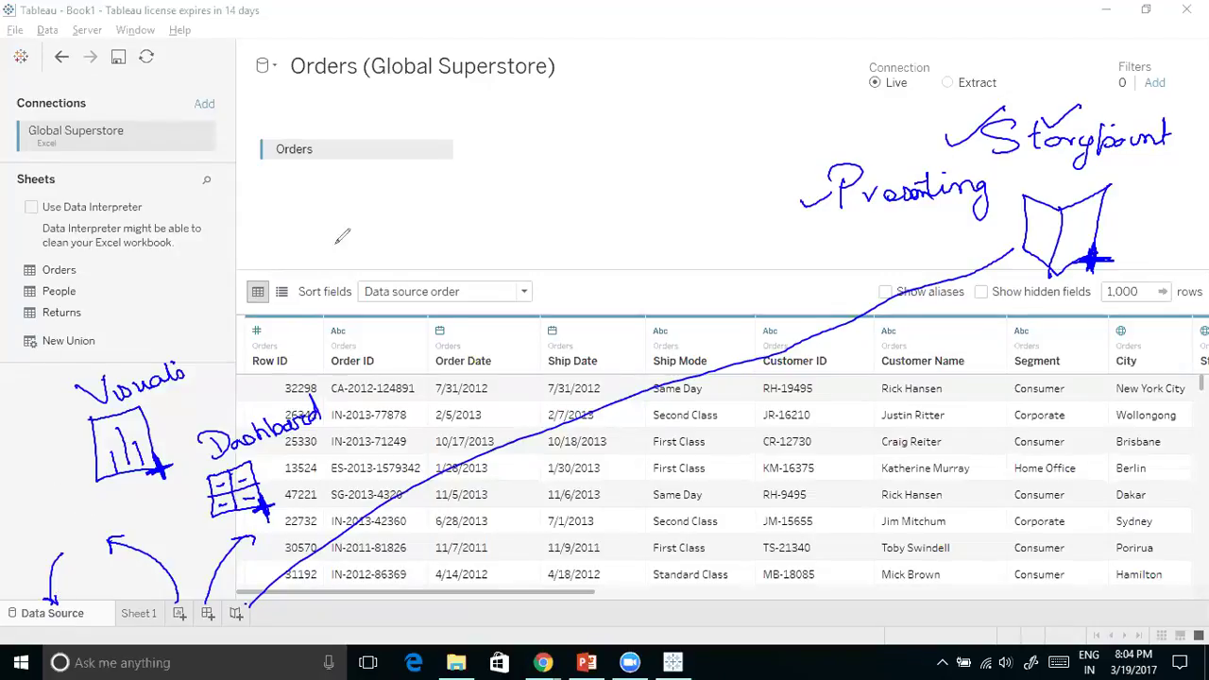
pyautogui.moveTo(130, 590); pyautogui.dragTo(178, 566)
pyautogui.press('Escape')
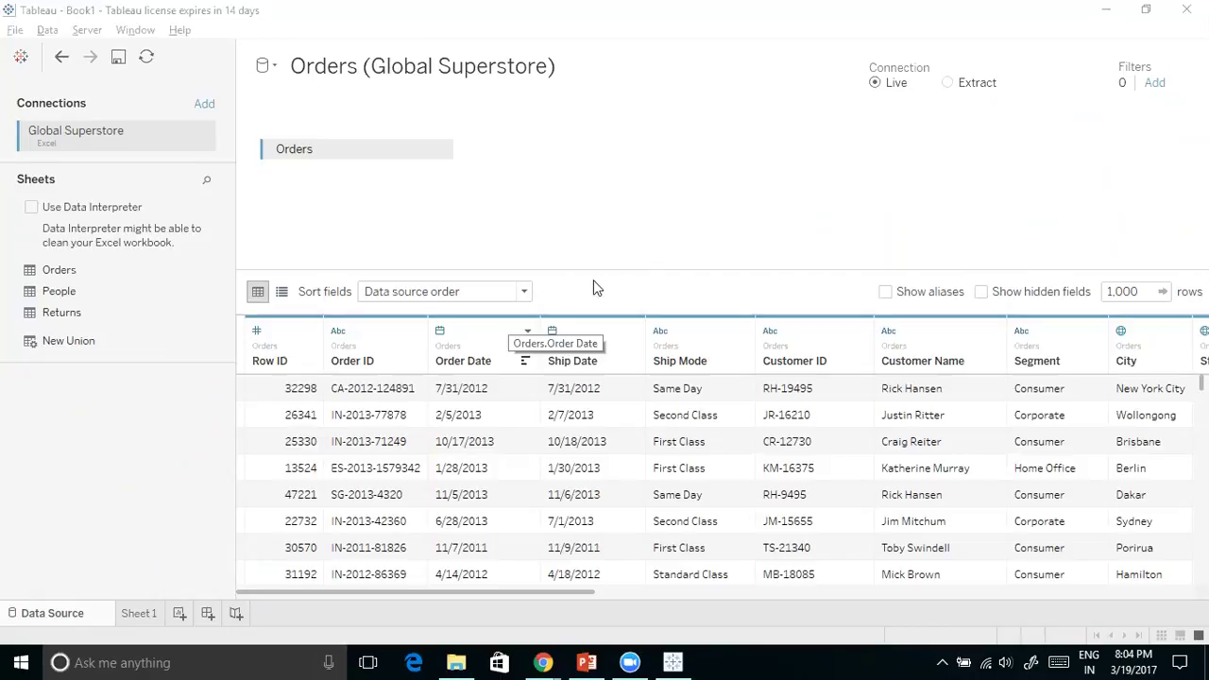
# View the empty Sheet 1, return to the data source and look over the Order ID field's available options
pyautogui.click(137, 612)
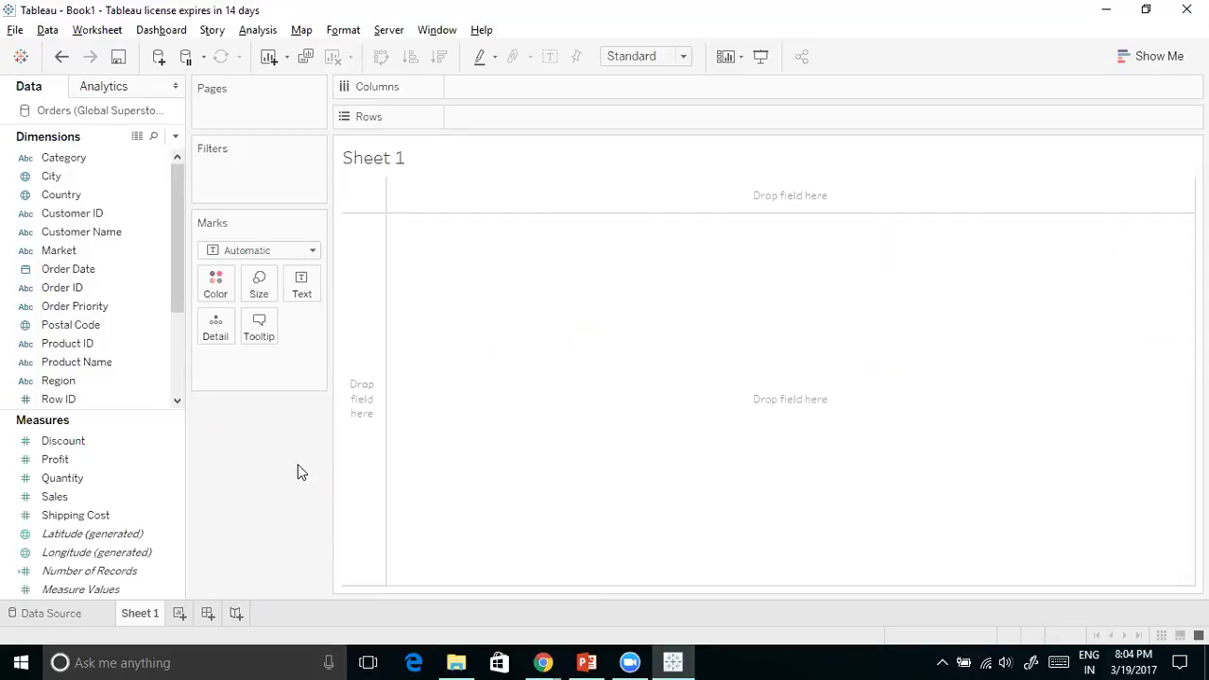
pyautogui.click(56, 615)
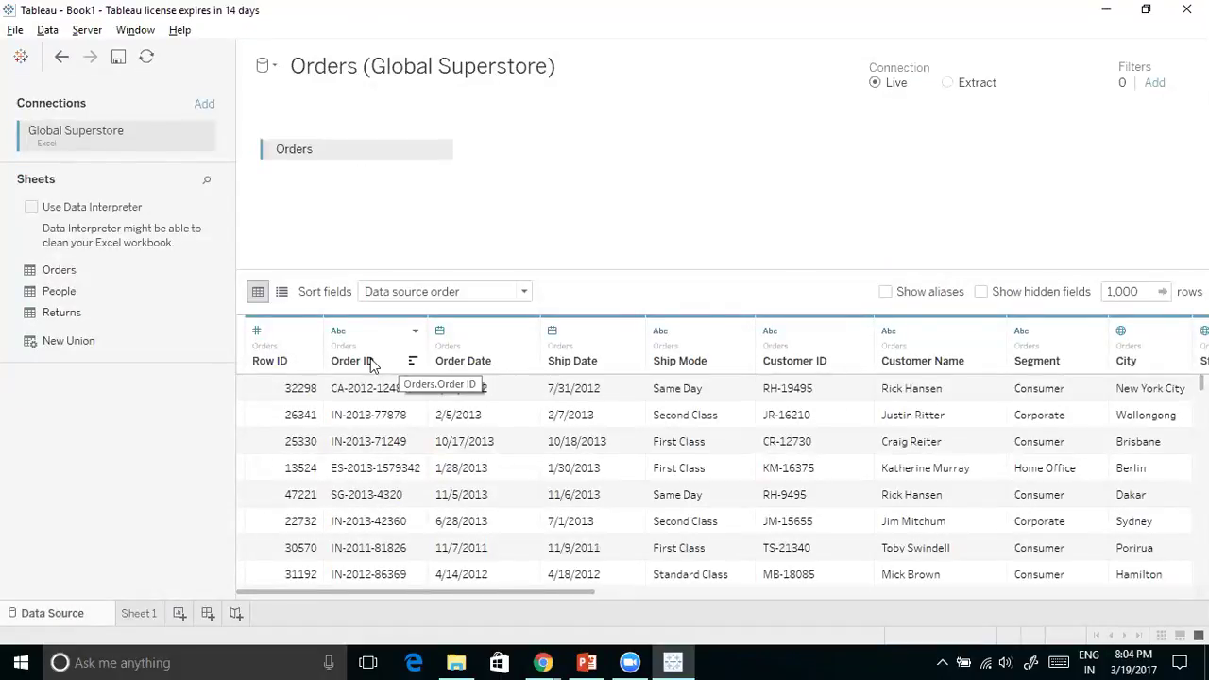
pyautogui.click(415, 333)
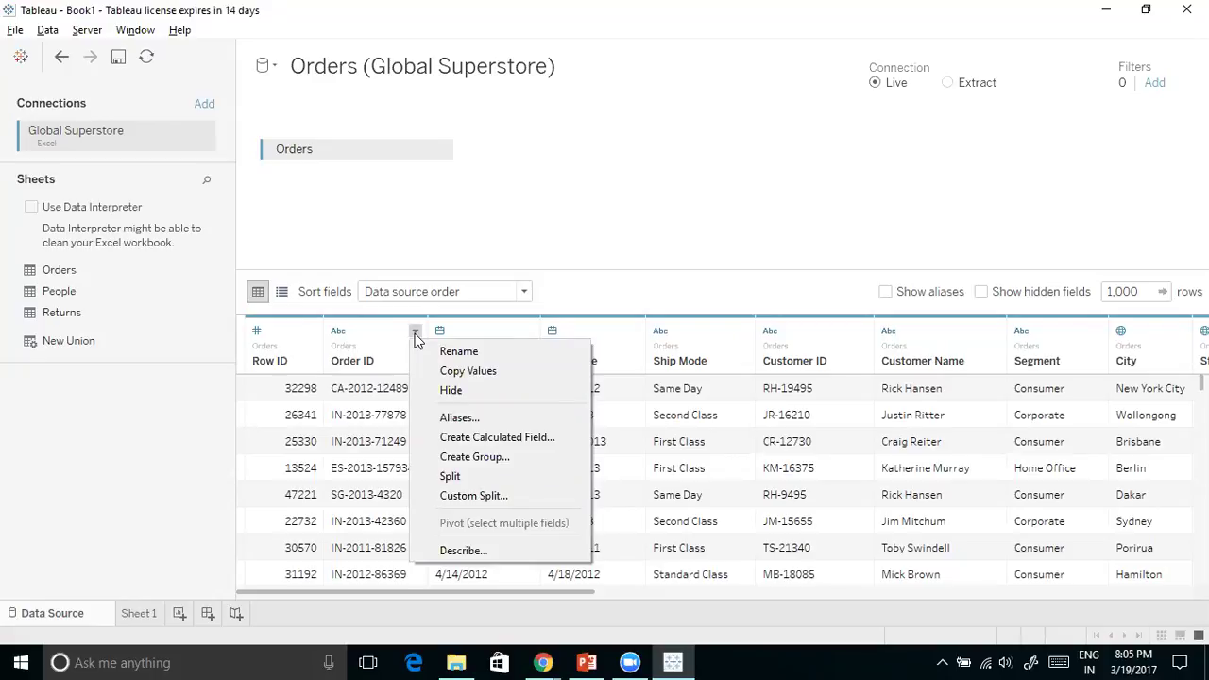
pyautogui.click(40, 616)
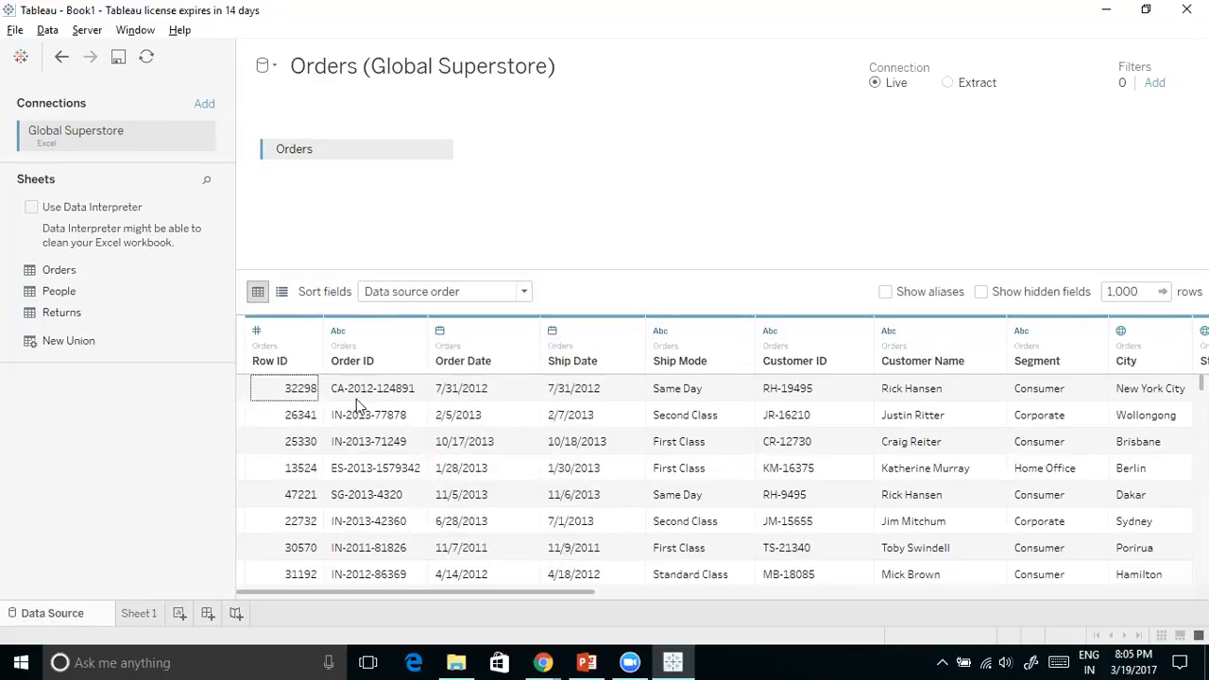
# Split the Order ID field automatically and delete the resulting Order ID - Split 3 and Order ID - Split 2 fields
pyautogui.click(414, 333)
pyautogui.click(482, 477)
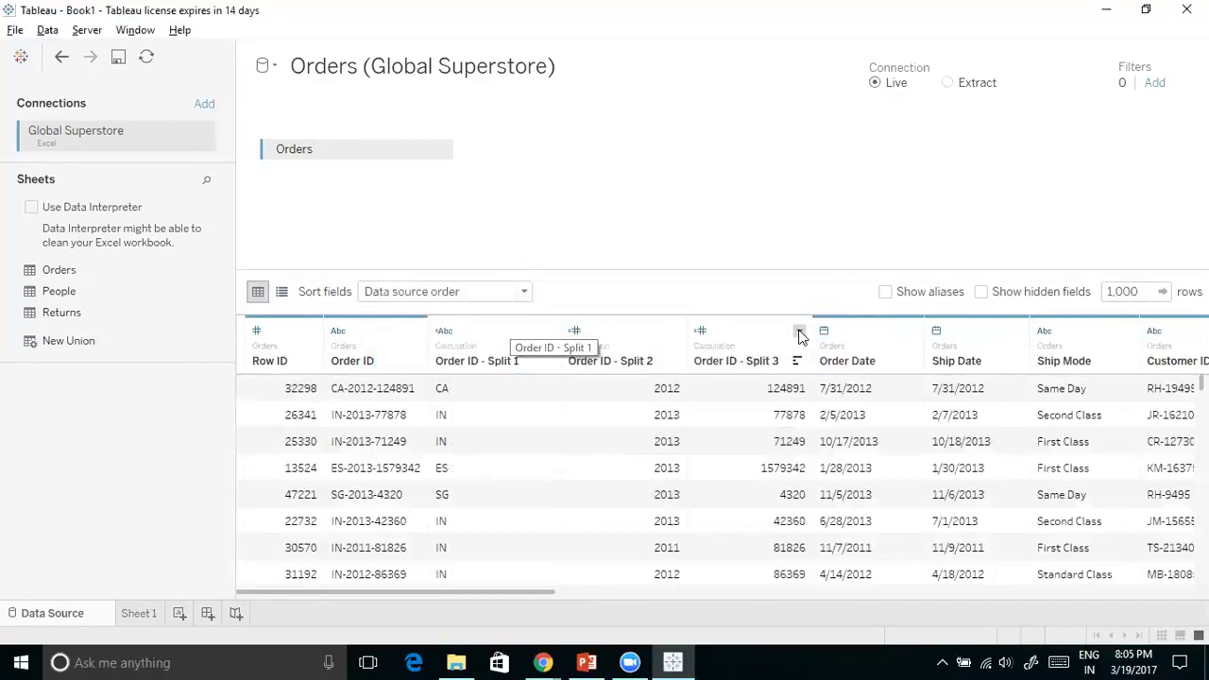
pyautogui.click(799, 332)
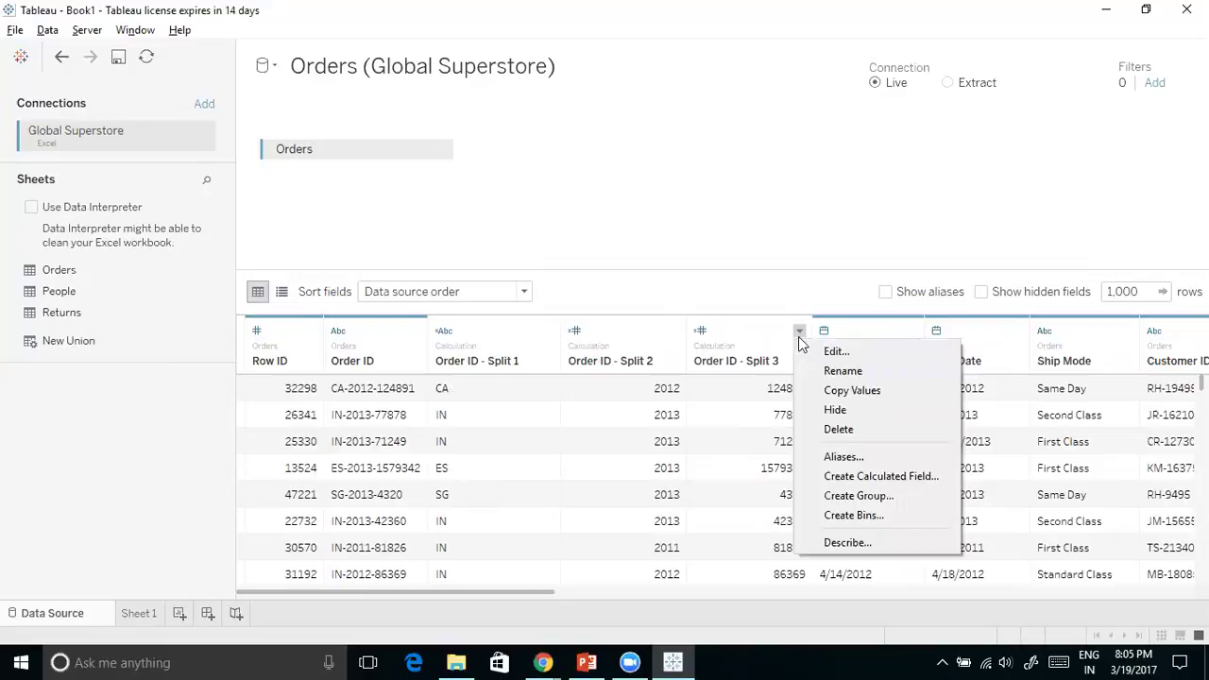
pyautogui.click(838, 430)
pyautogui.click(673, 332)
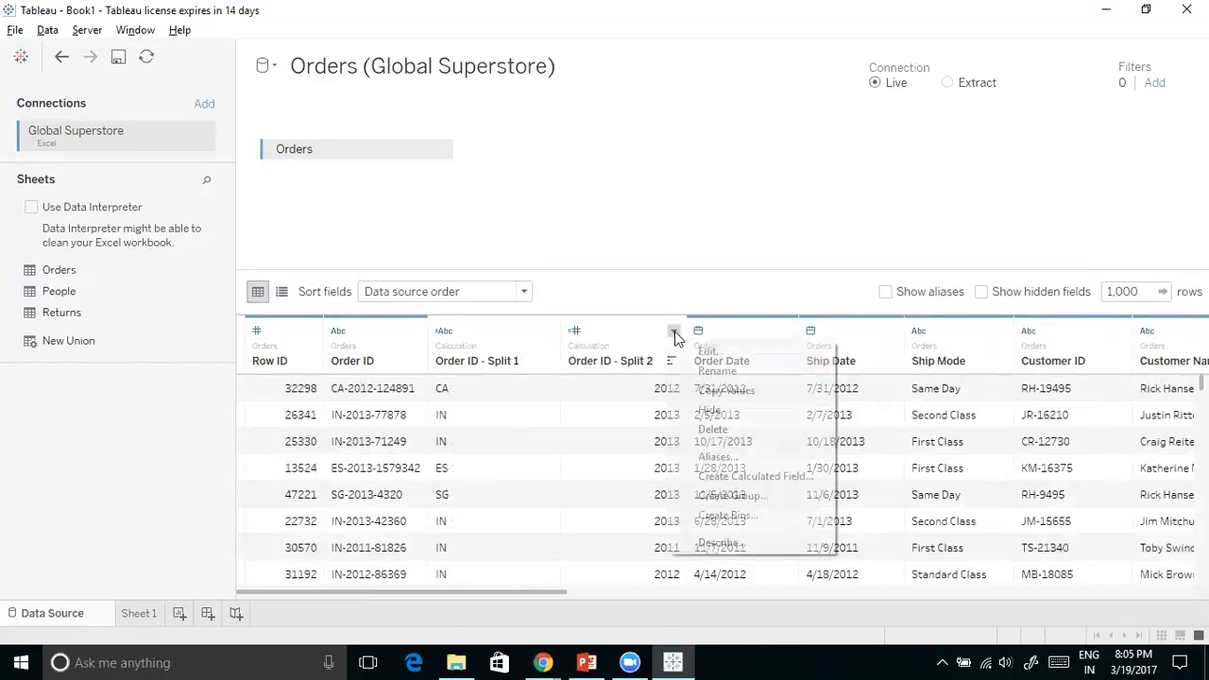
pyautogui.click(720, 427)
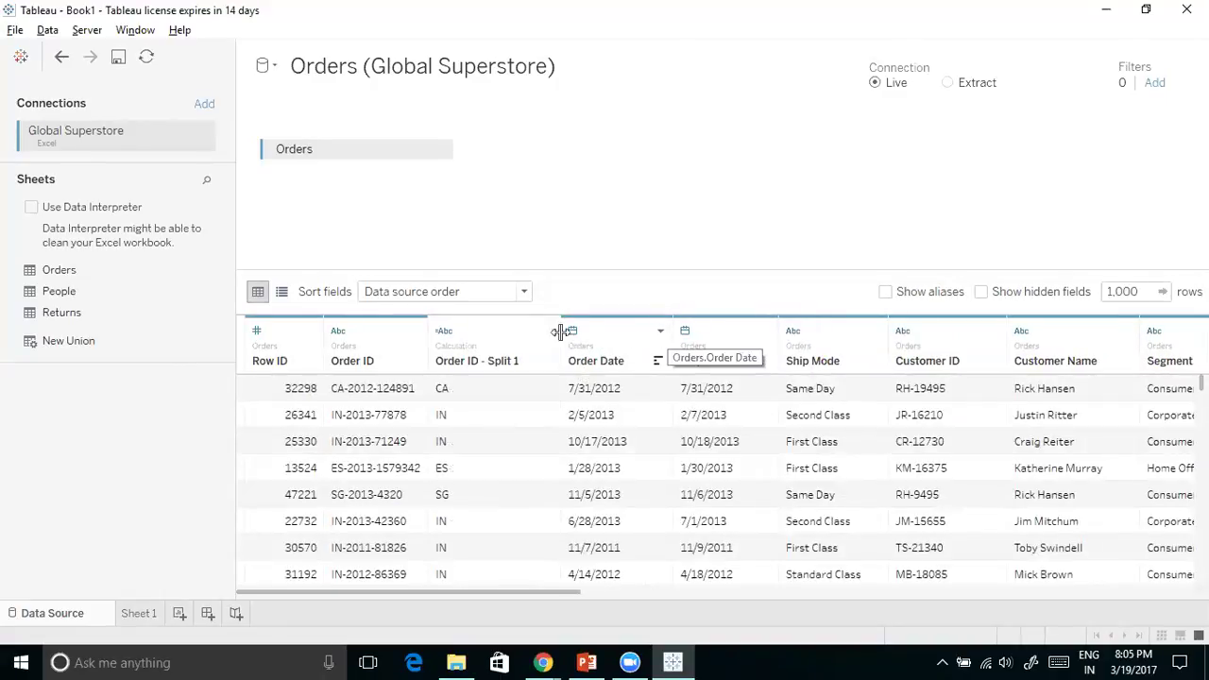
# Rename the Order ID - Split 1 field as "Distribution Center"
pyautogui.click(492, 364)
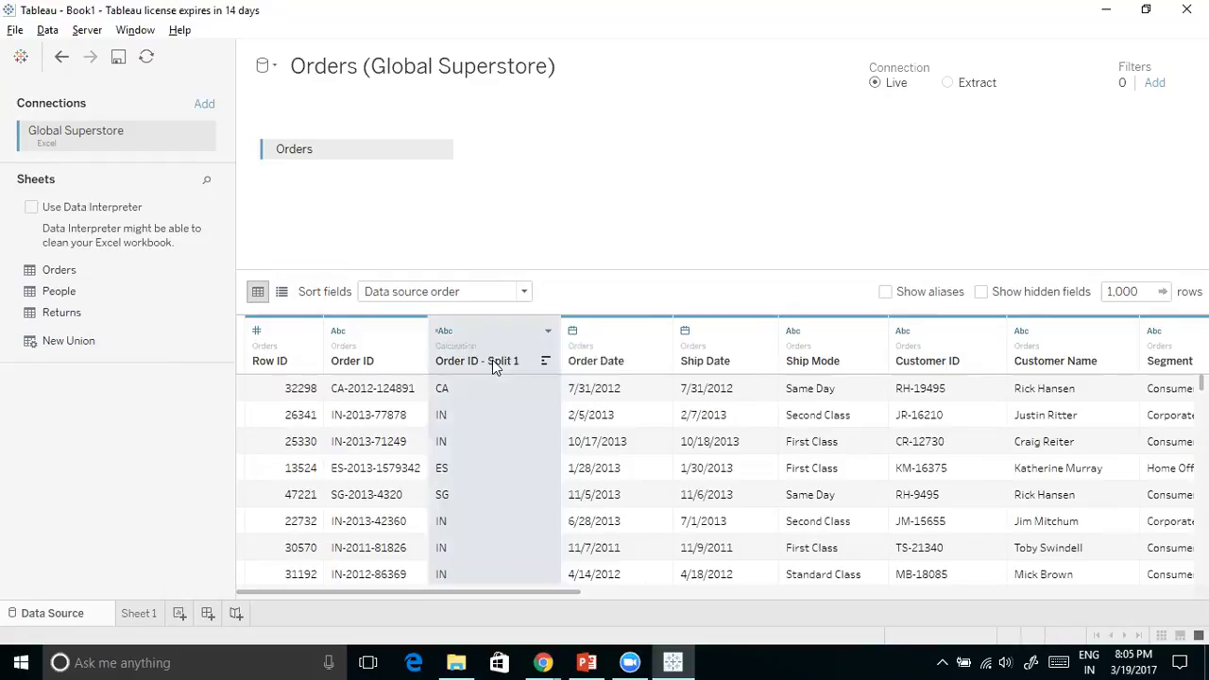
pyautogui.rightClick(495, 365)
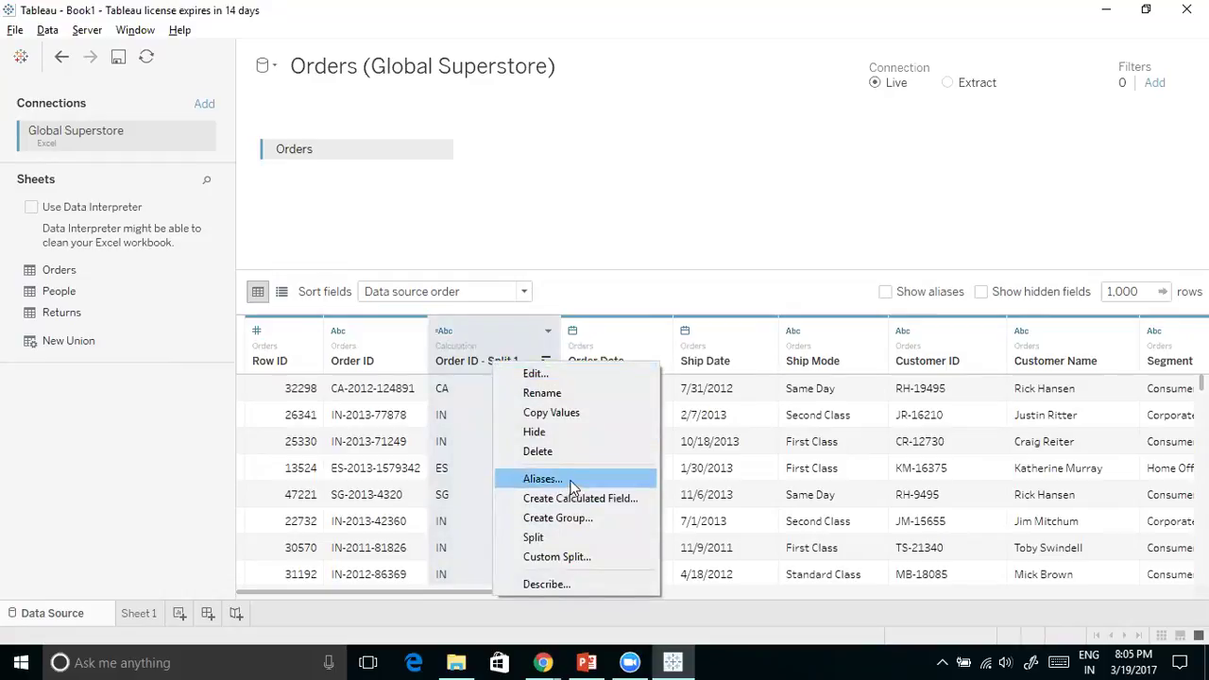
pyautogui.click(559, 393)
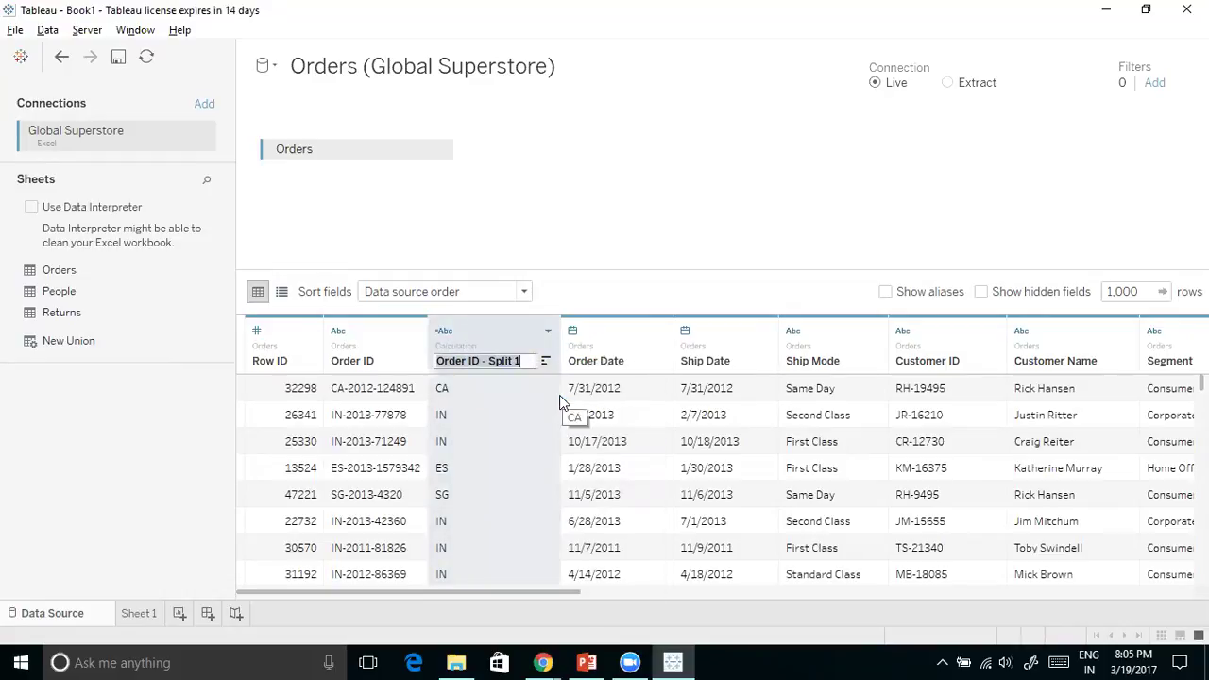
pyautogui.write('Distribut')
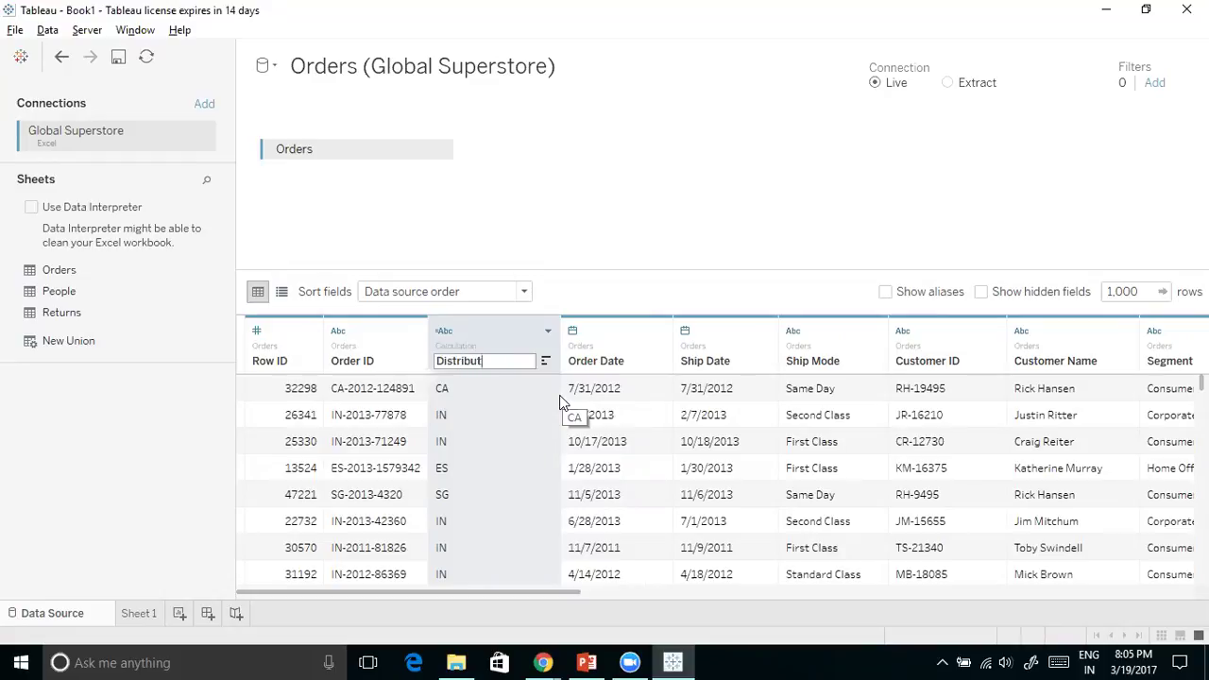
pyautogui.write('ion Center')
pyautogui.click(583, 238)
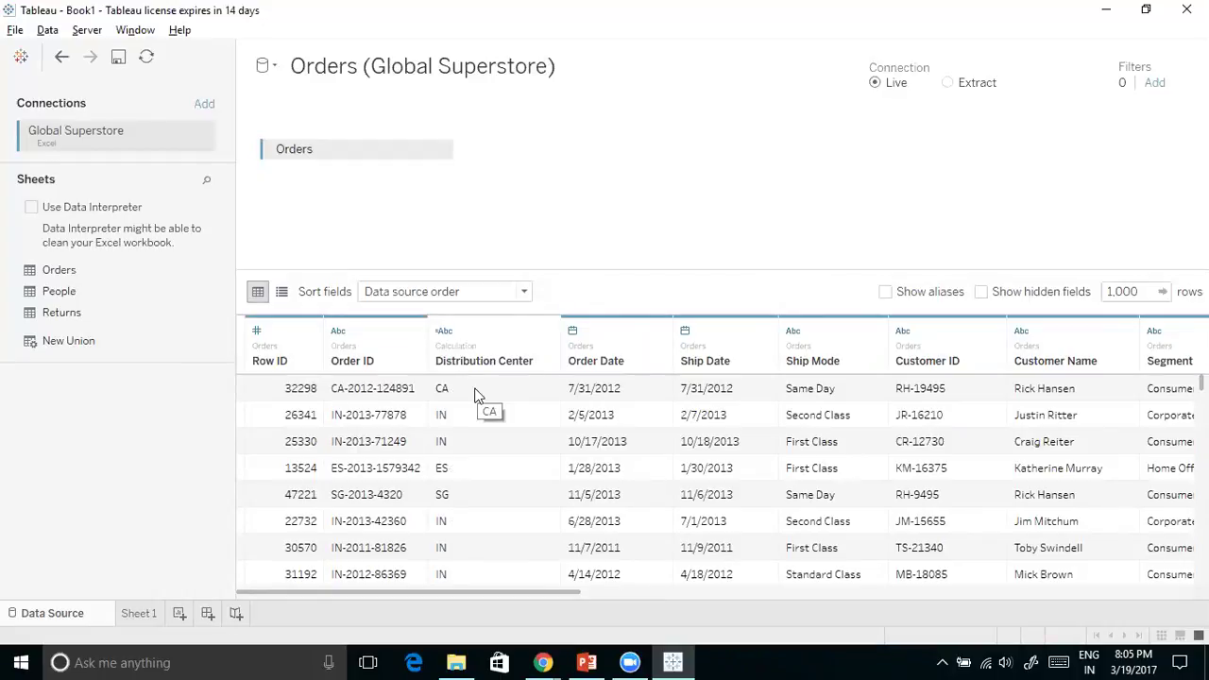
# Examine the Distribution Center values down the rows of the Orders data preview
pyautogui.scroll(-1, 476, 398)
pyautogui.scroll(1, 500, 454)
pyautogui.scroll(-3, 482, 425)
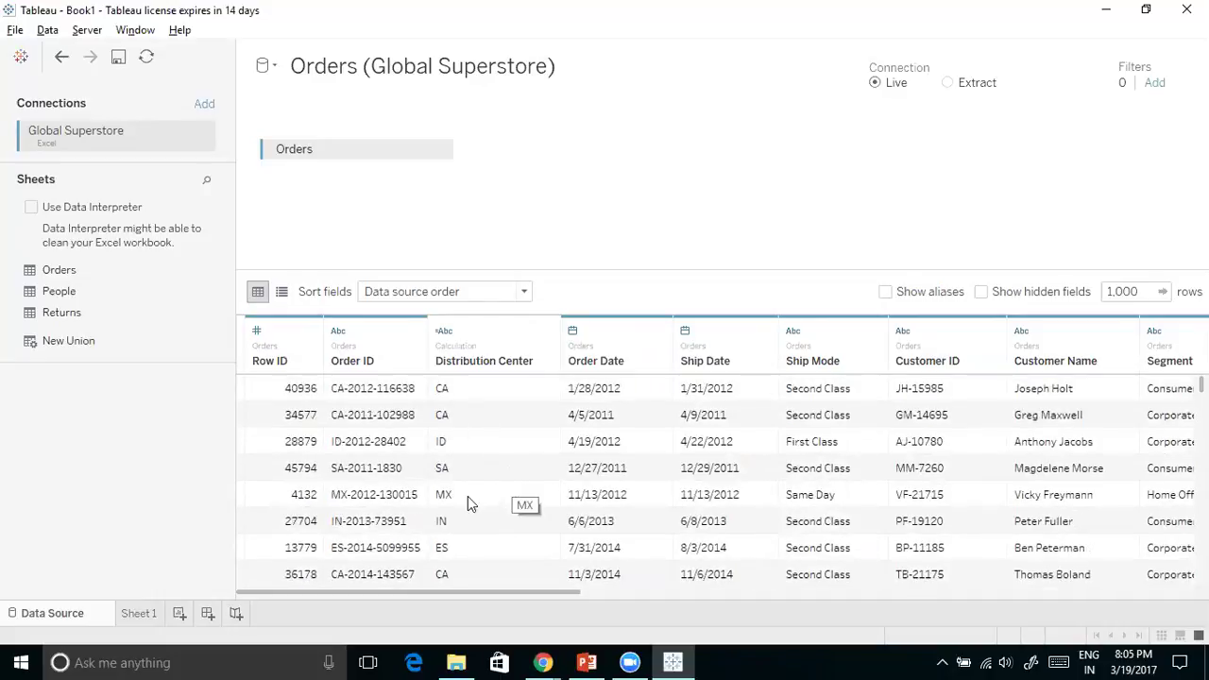
pyautogui.scroll(-2, 467, 496)
pyautogui.scroll(1, 469, 496)
pyautogui.scroll(-4, 472, 498)
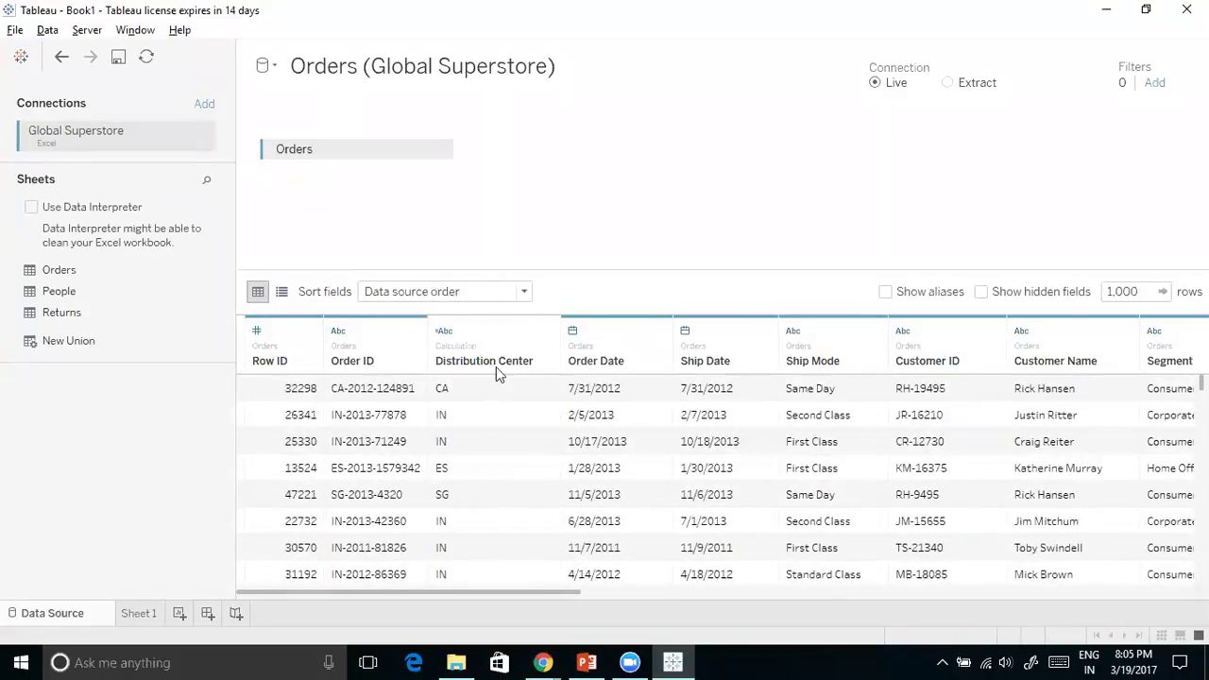
# On Sheet 1, build a bar chart with the sum of Quantity in columns and Category in rows
pyautogui.click(139, 615)
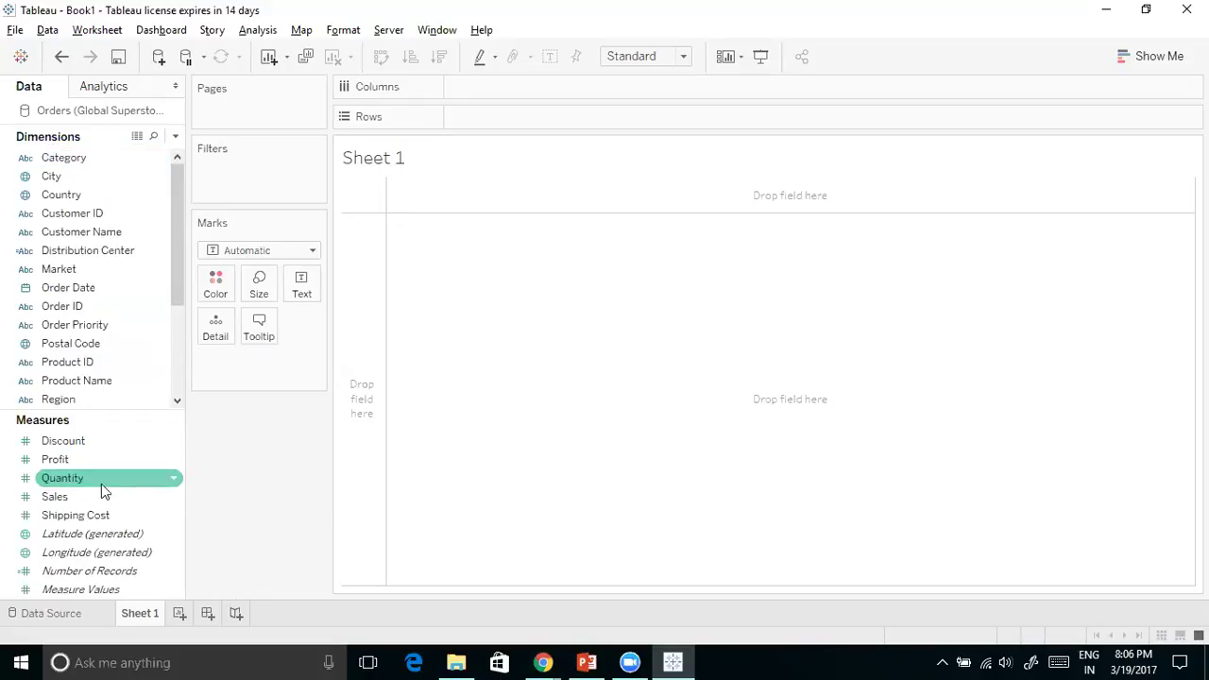
pyautogui.moveTo(108, 488)
pyautogui.mouseDown()
pyautogui.moveTo(192, 370)
pyautogui.moveTo(472, 144)
pyautogui.moveTo(510, 94)
pyautogui.moveTo(531, 97)
pyautogui.moveTo(522, 89)
pyautogui.mouseUp()
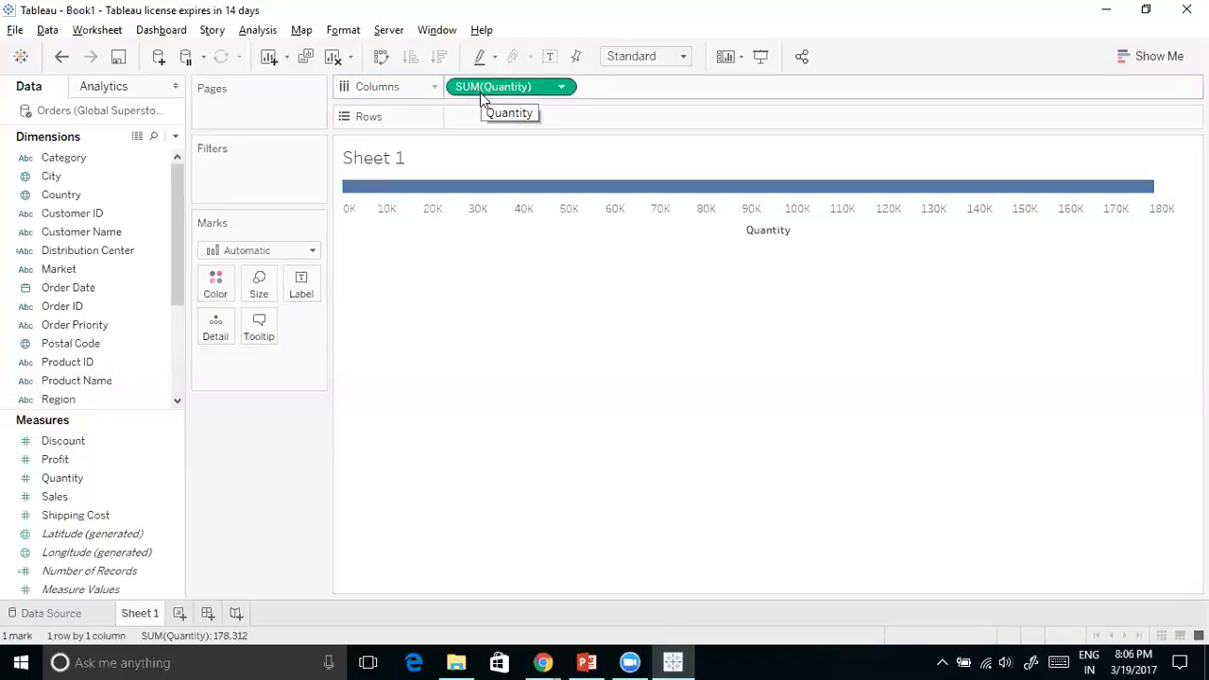
pyautogui.moveTo(101, 162); pyautogui.dragTo(519, 124)
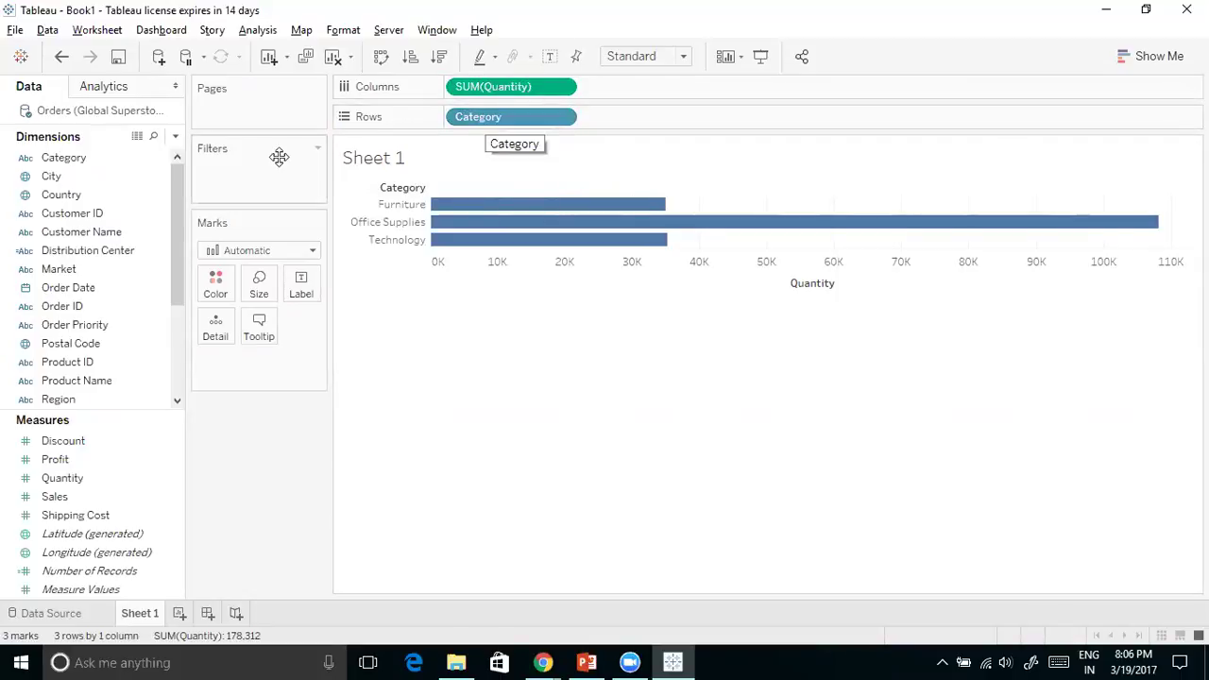
# Add Segment after Category in rows, place Market before Quantity in columns, and color the bars by Market
pyautogui.scroll(-1, 99, 274)
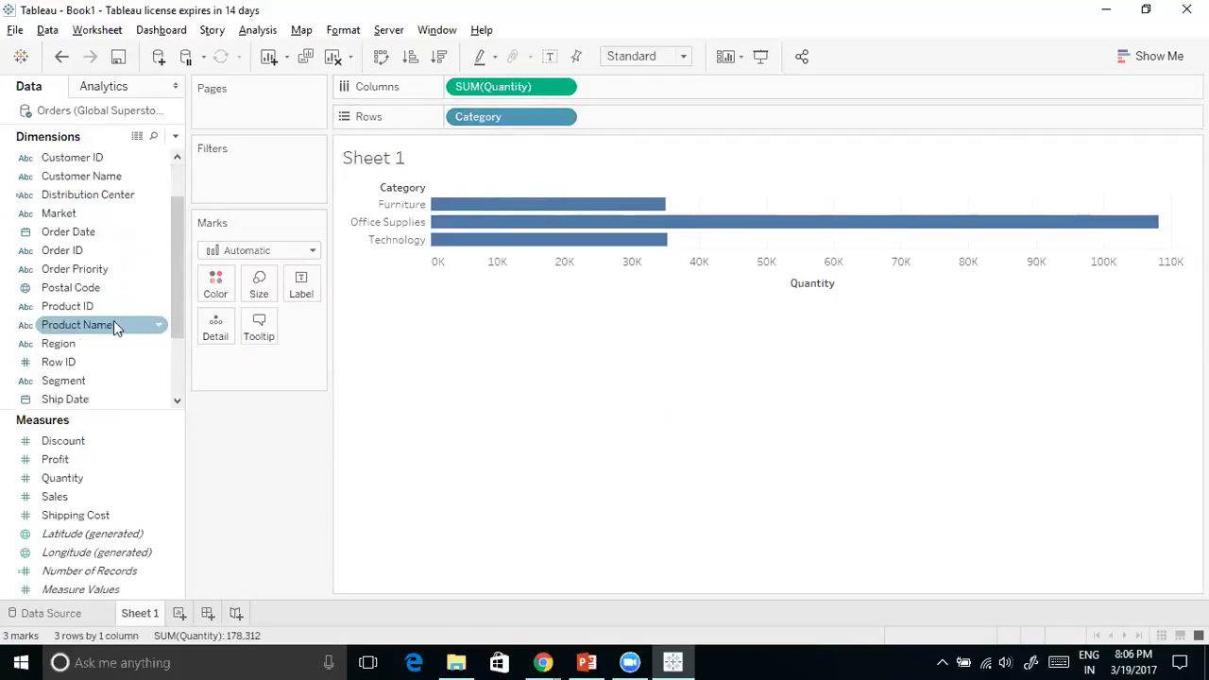
pyautogui.moveTo(110, 387); pyautogui.dragTo(656, 121)
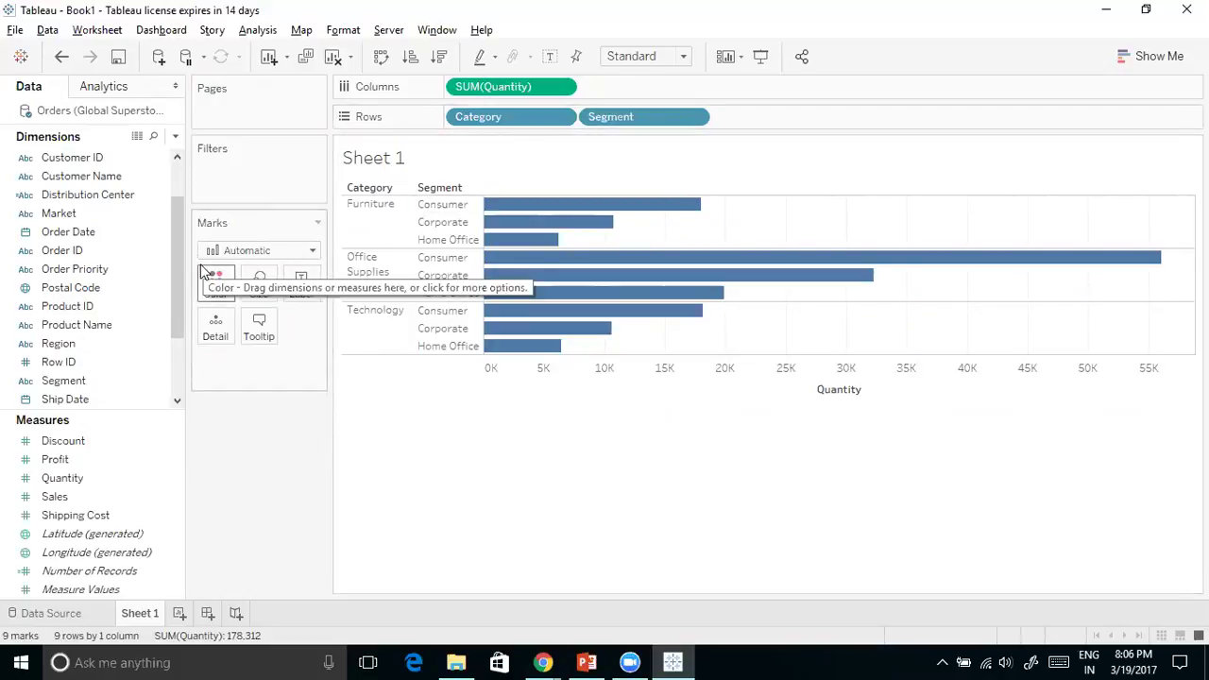
pyautogui.moveTo(109, 212); pyautogui.dragTo(452, 87)
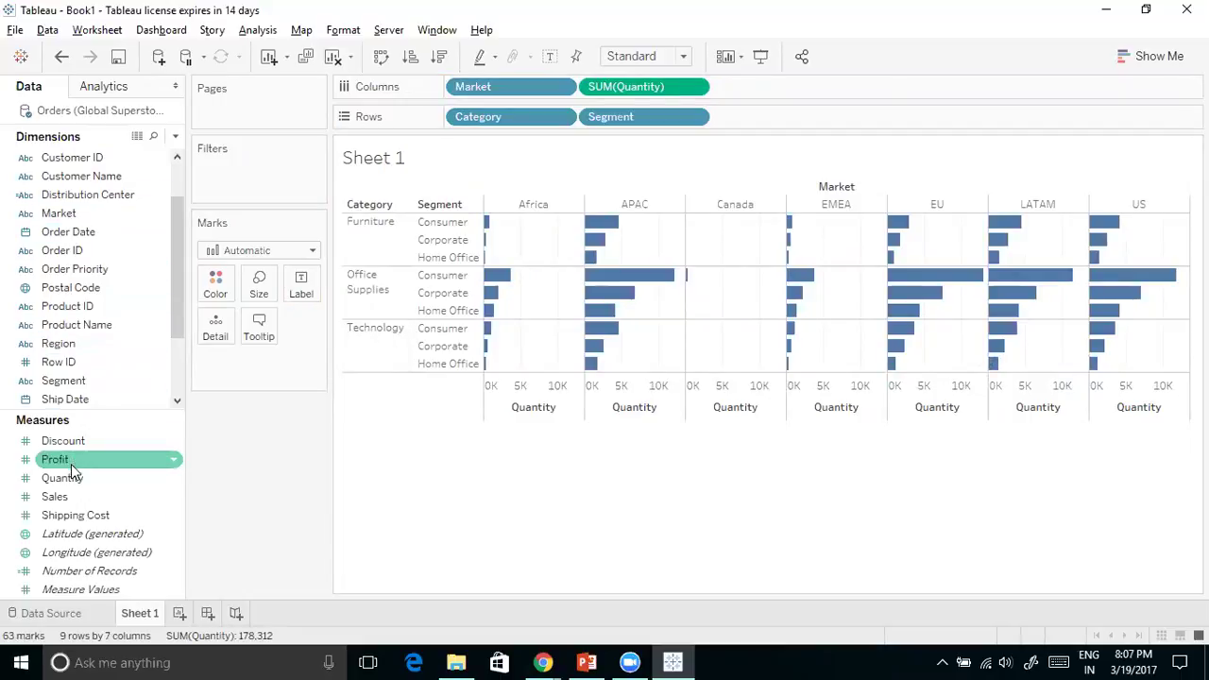
pyautogui.moveTo(99, 220); pyautogui.dragTo(218, 290)
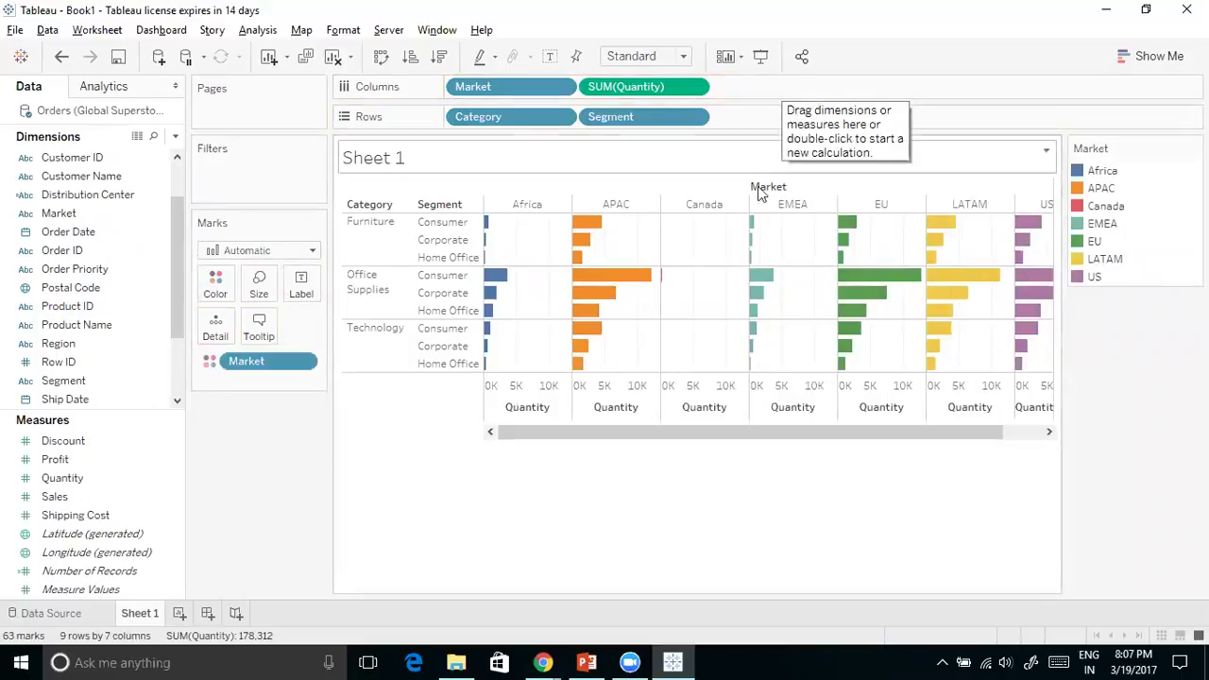
# Add a point annotation reading "Canada is emerging as a market" in the Canada column, in the Furniture rows of the chart
pyautogui.rightClick(705, 229)
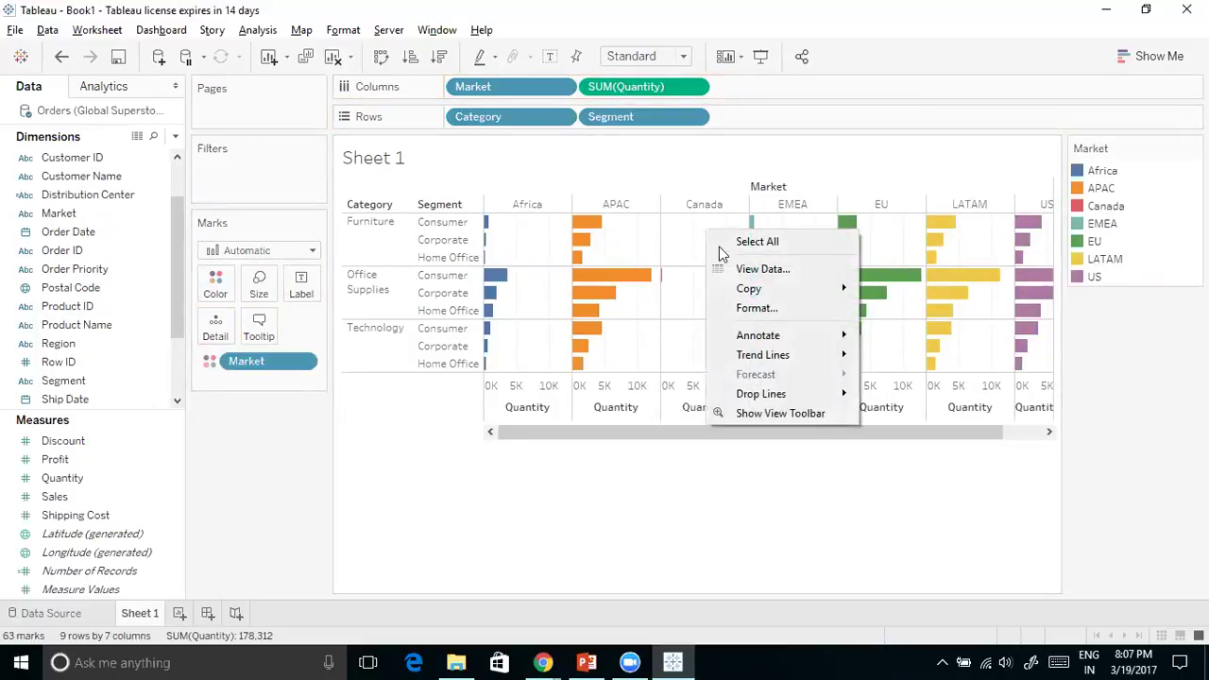
pyautogui.moveTo(802, 296)
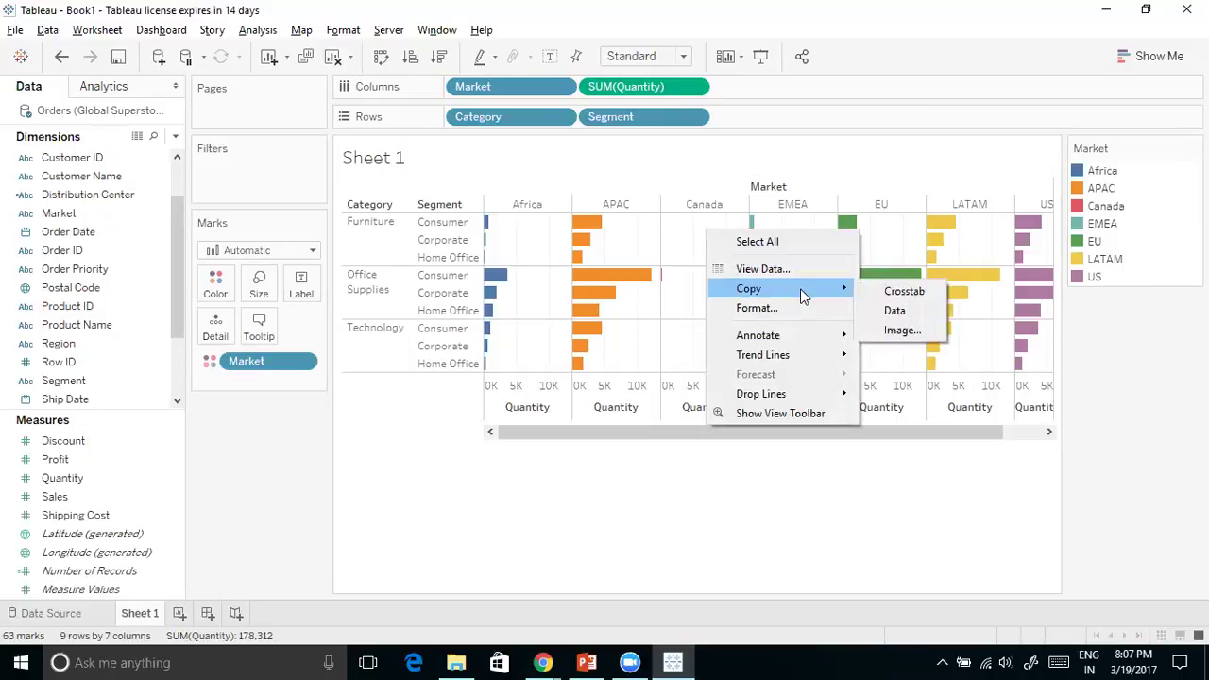
pyautogui.moveTo(798, 338)
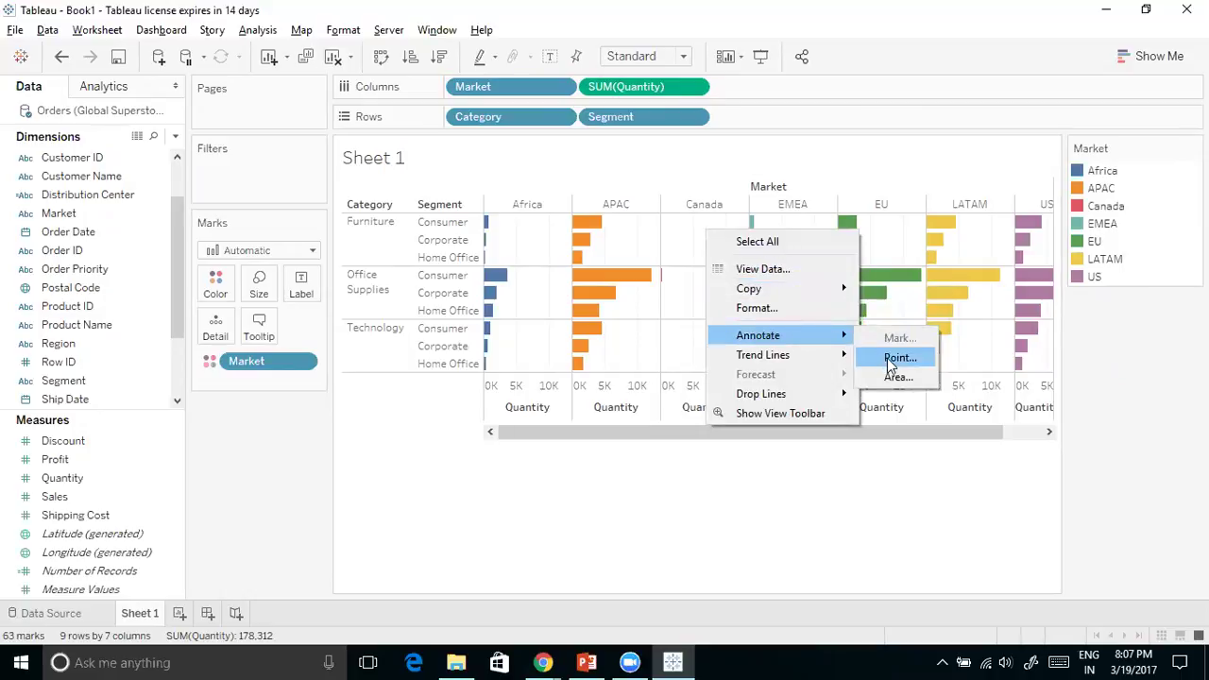
pyautogui.click(896, 358)
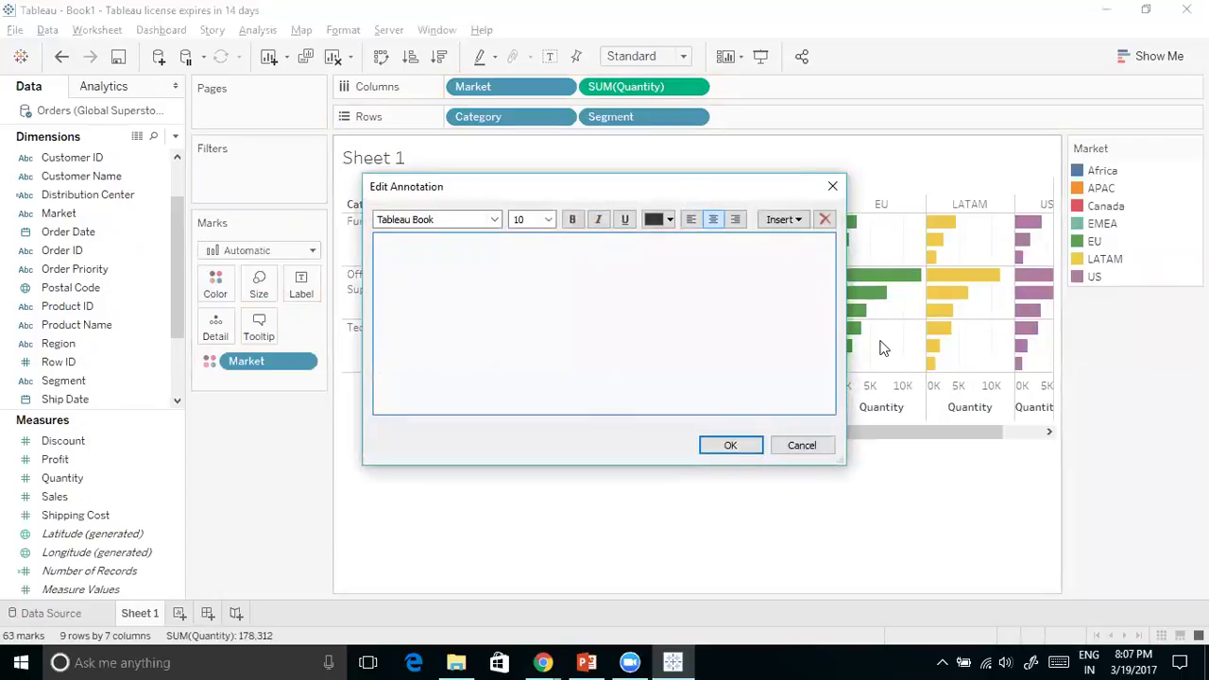
pyautogui.write('Canad')
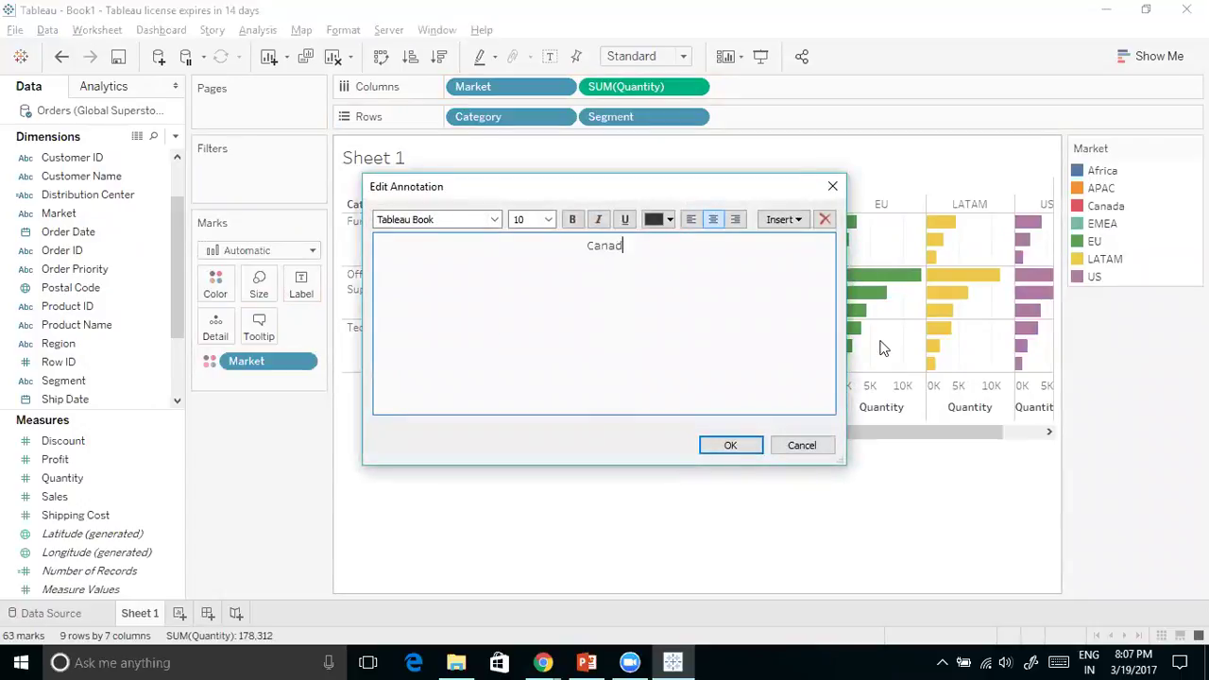
pyautogui.write('a is emerging')
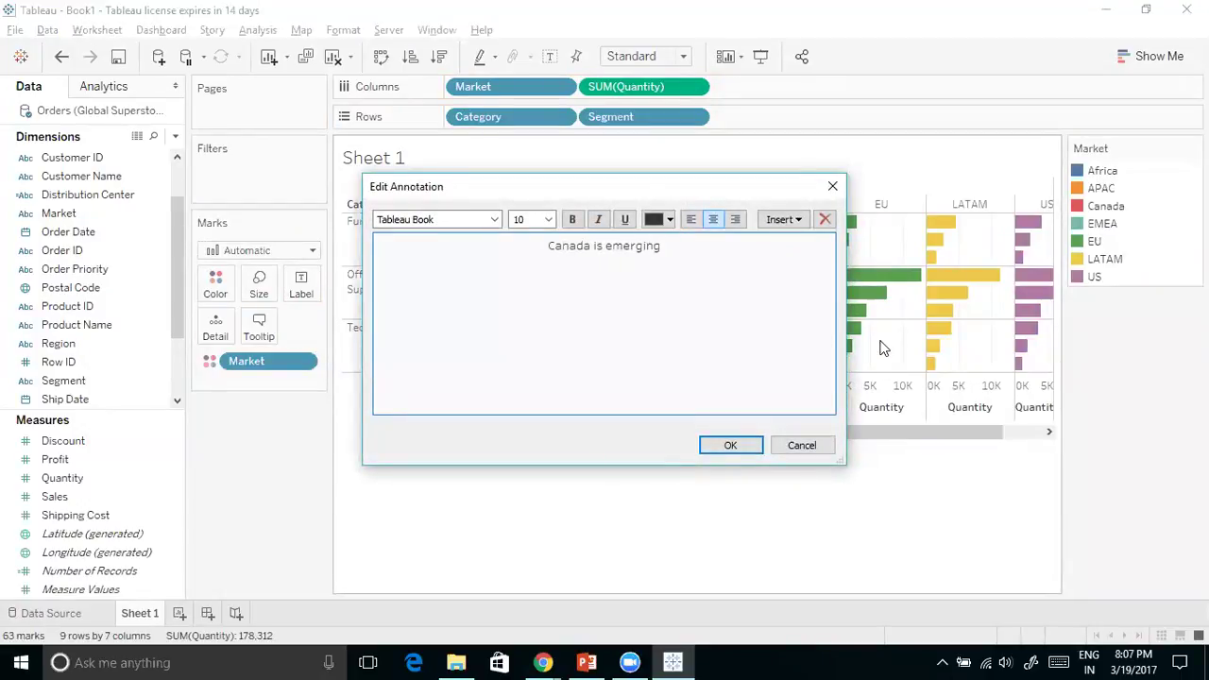
pyautogui.write(' as a market')
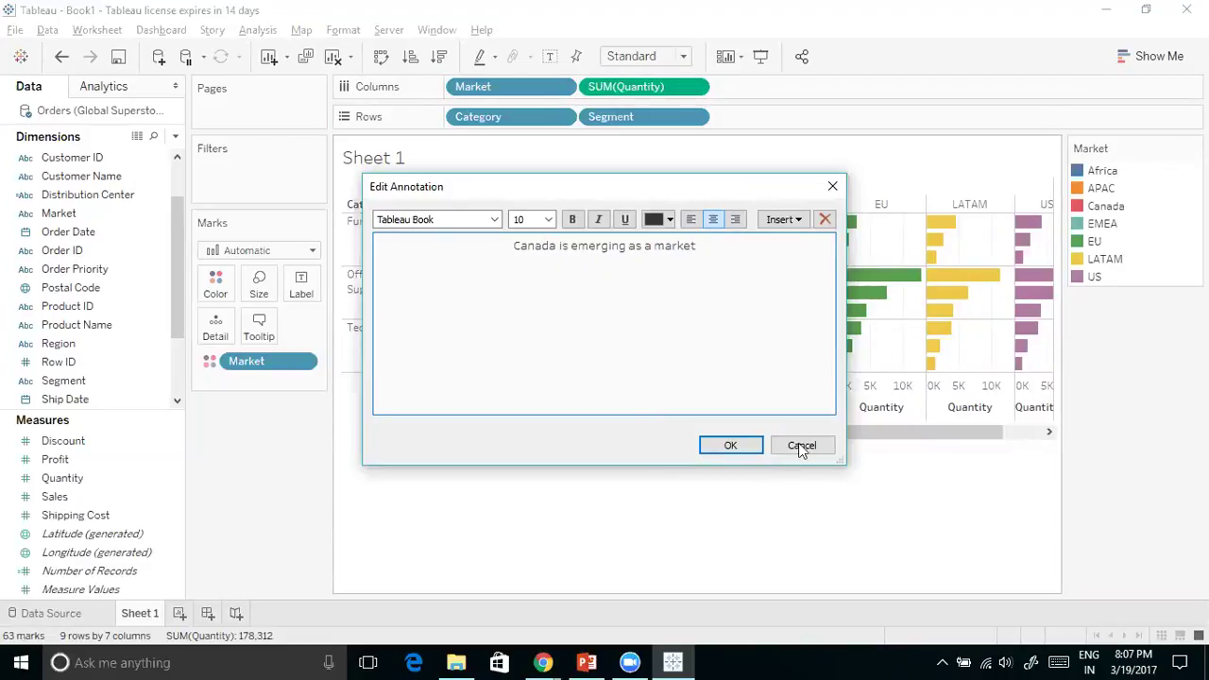
pyautogui.click(713, 448)
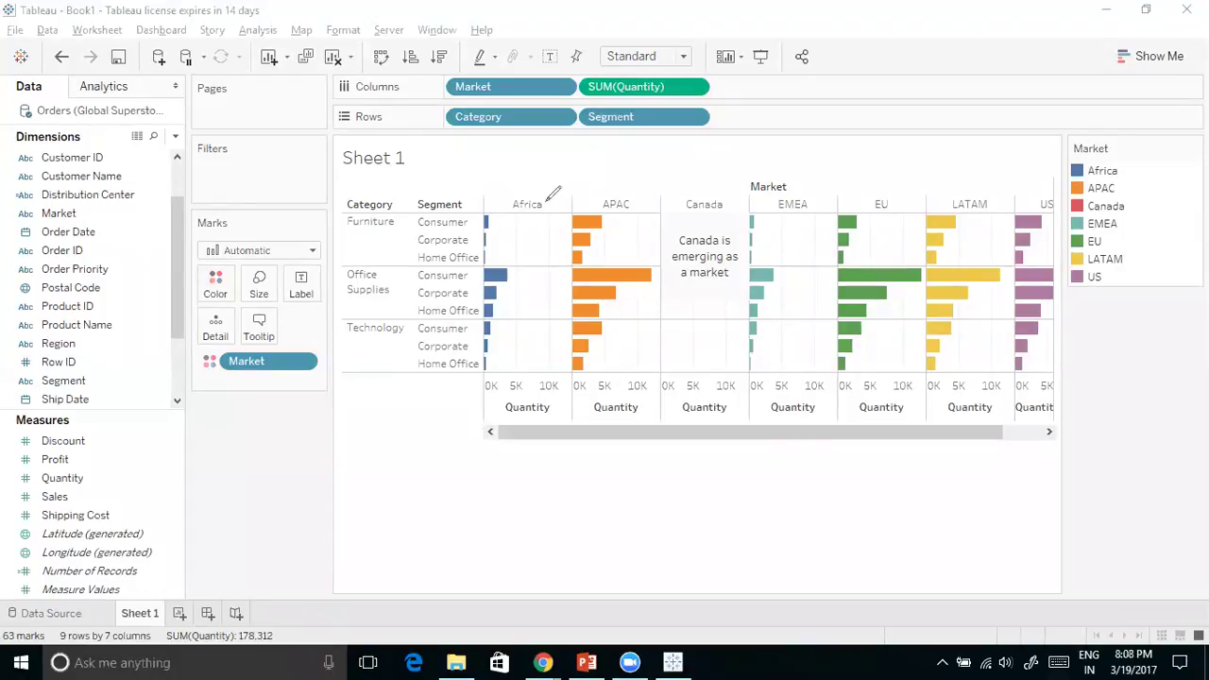
pyautogui.moveTo(522, 172)
pyautogui.mouseDown()
pyautogui.moveTo(522, 198)
pyautogui.moveTo(528, 185)
pyautogui.mouseUp()
pyautogui.moveTo(620, 168)
pyautogui.mouseDown()
pyautogui.moveTo(620, 191)
pyautogui.moveTo(694, 196)
pyautogui.moveTo(704, 185)
pyautogui.mouseUp()
pyautogui.moveTo(870, 170)
pyautogui.mouseDown()
pyautogui.moveTo(870, 195)
pyautogui.moveTo(882, 186)
pyautogui.mouseUp()
pyautogui.moveTo(1026, 173); pyautogui.dragTo(1026, 198)
pyautogui.moveTo(1015, 187); pyautogui.dragTo(1039, 187)
pyautogui.moveTo(947, 171)
pyautogui.mouseDown()
pyautogui.moveTo(946, 193)
pyautogui.moveTo(957, 186)
pyautogui.mouseUp()
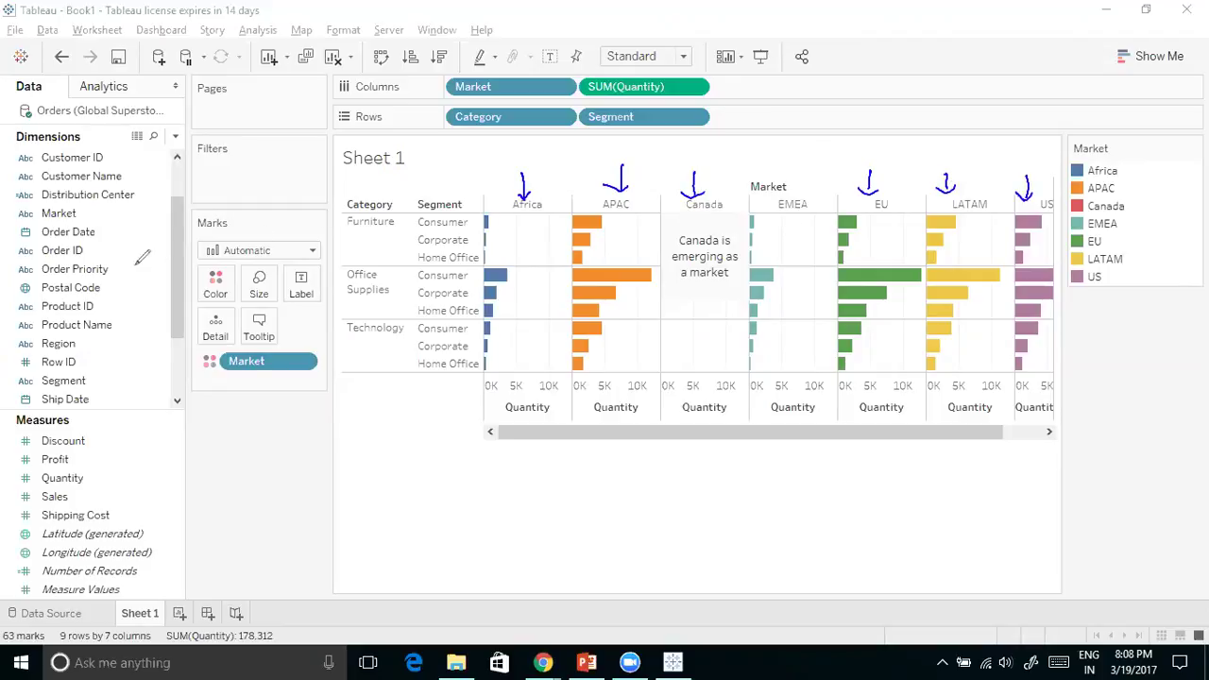
pyautogui.moveTo(83, 213)
pyautogui.mouseDown()
pyautogui.moveTo(245, 112)
pyautogui.moveTo(446, 80)
pyautogui.mouseUp()
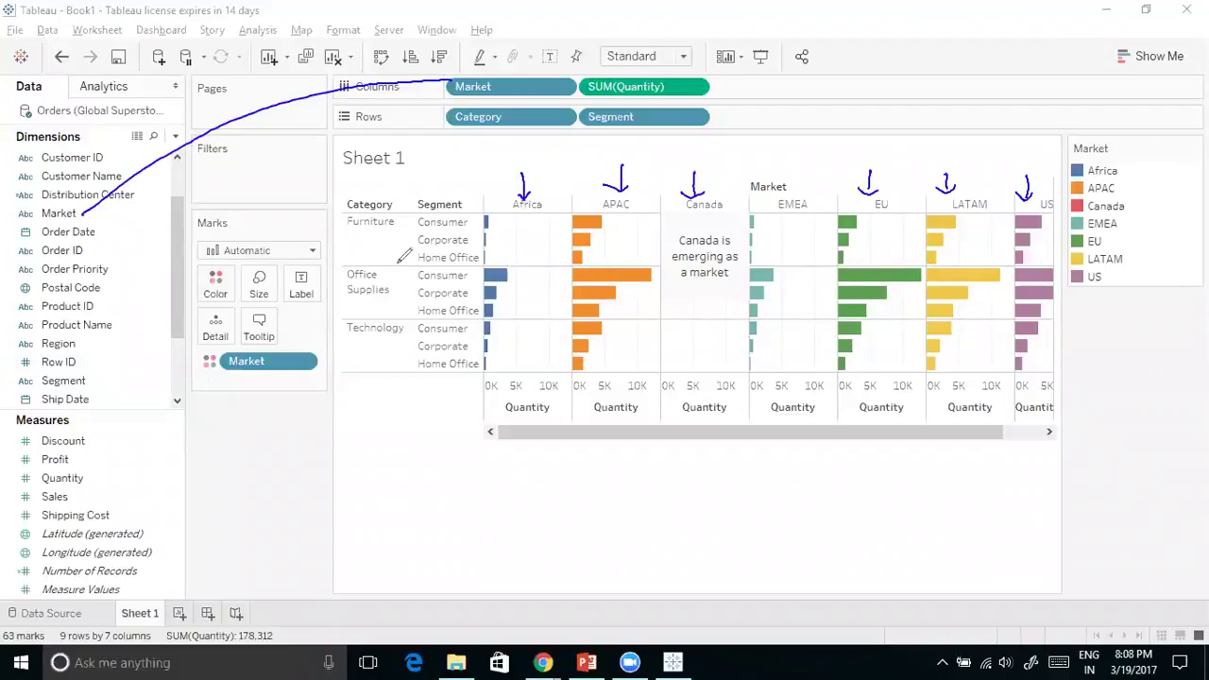
pyautogui.moveTo(361, 223); pyautogui.dragTo(392, 213)
pyautogui.moveTo(354, 285); pyautogui.dragTo(381, 278)
pyautogui.moveTo(365, 336); pyautogui.dragTo(391, 323)
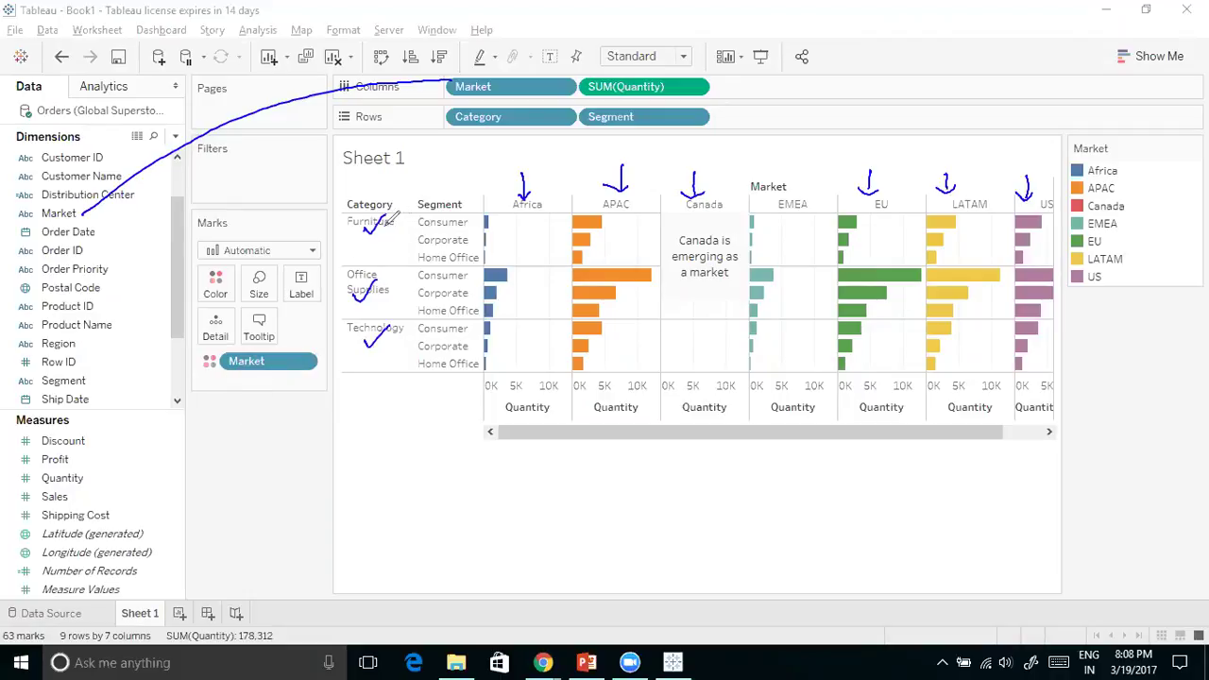
pyautogui.moveTo(412, 198); pyautogui.dragTo(418, 381)
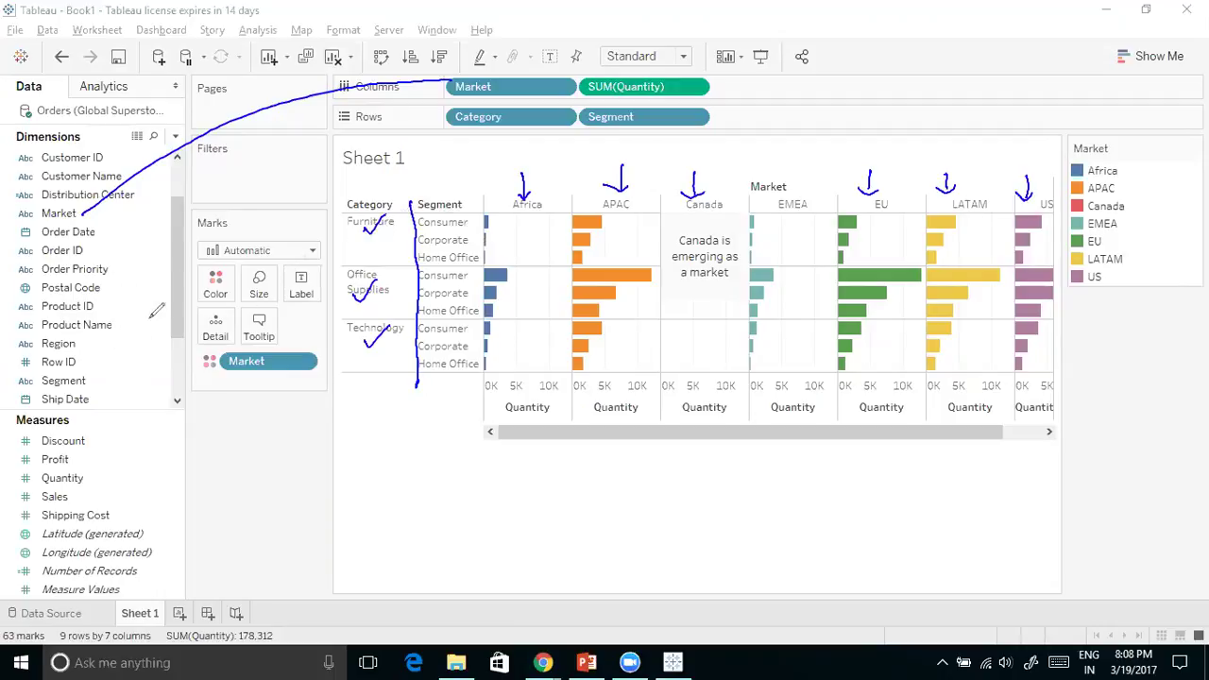
pyautogui.moveTo(182, 317)
pyautogui.mouseDown()
pyautogui.moveTo(196, 368)
pyautogui.moveTo(144, 378)
pyautogui.moveTo(258, 213)
pyautogui.moveTo(461, 132)
pyautogui.moveTo(444, 149)
pyautogui.mouseUp()
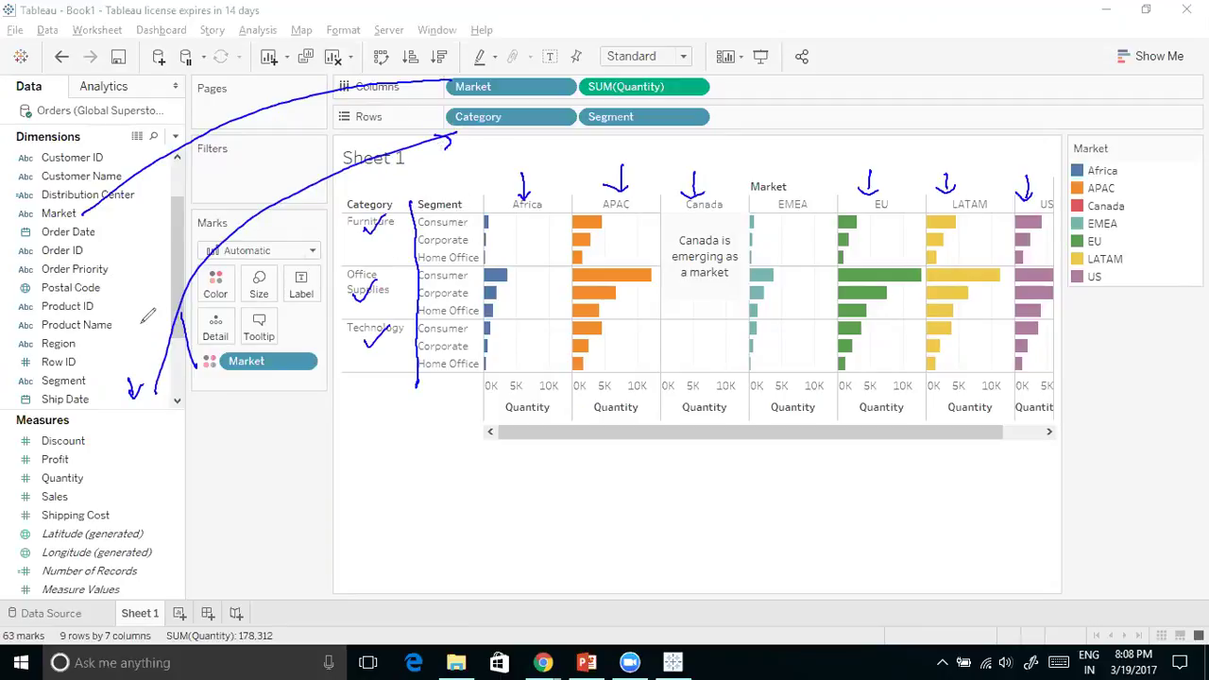
pyautogui.moveTo(117, 330)
pyautogui.mouseDown()
pyautogui.moveTo(112, 345)
pyautogui.moveTo(327, 189)
pyautogui.moveTo(501, 139)
pyautogui.moveTo(585, 129)
pyautogui.moveTo(589, 141)
pyautogui.mouseUp()
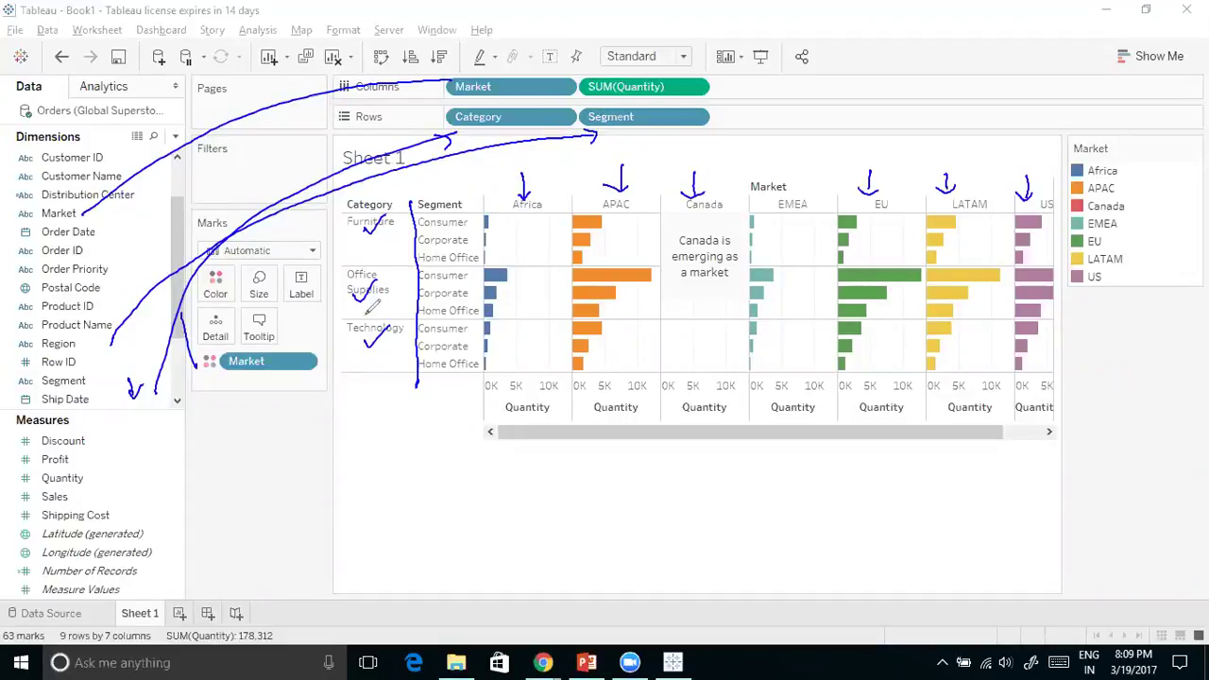
pyautogui.moveTo(361, 438)
pyautogui.mouseDown()
pyautogui.moveTo(378, 385)
pyautogui.moveTo(389, 395)
pyautogui.mouseUp()
pyautogui.click(418, 441)
pyautogui.moveTo(418, 441)
pyautogui.mouseDown()
pyautogui.moveTo(441, 387)
pyautogui.moveTo(451, 399)
pyautogui.mouseUp()
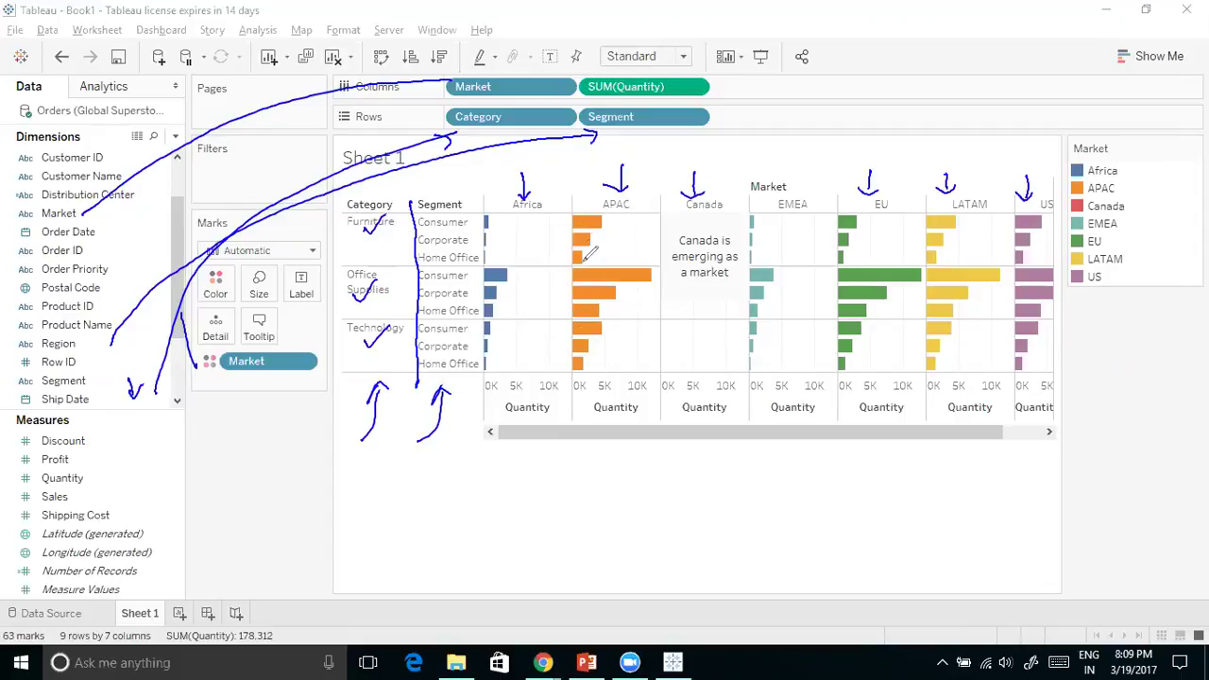
pyautogui.moveTo(104, 219)
pyautogui.mouseDown()
pyautogui.moveTo(176, 225)
pyautogui.moveTo(226, 272)
pyautogui.mouseUp()
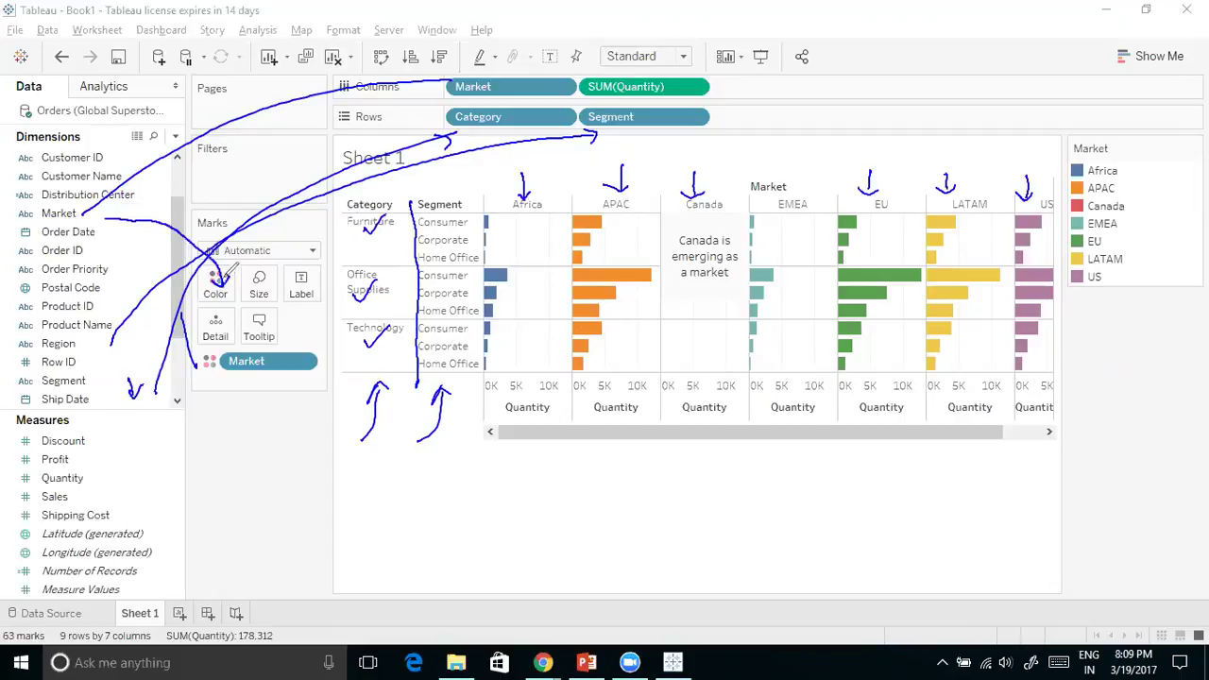
pyautogui.moveTo(623, 472); pyautogui.dragTo(714, 433)
pyautogui.moveTo(650, 496); pyautogui.dragTo(733, 440)
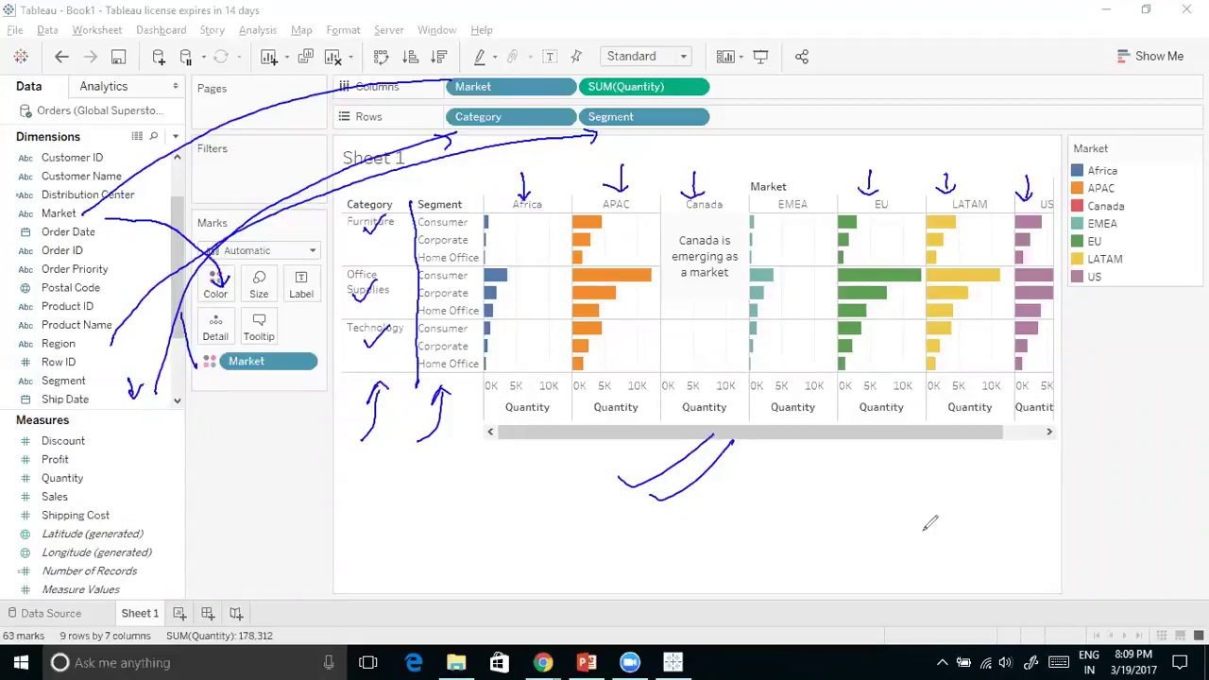
pyautogui.click(913, 607)
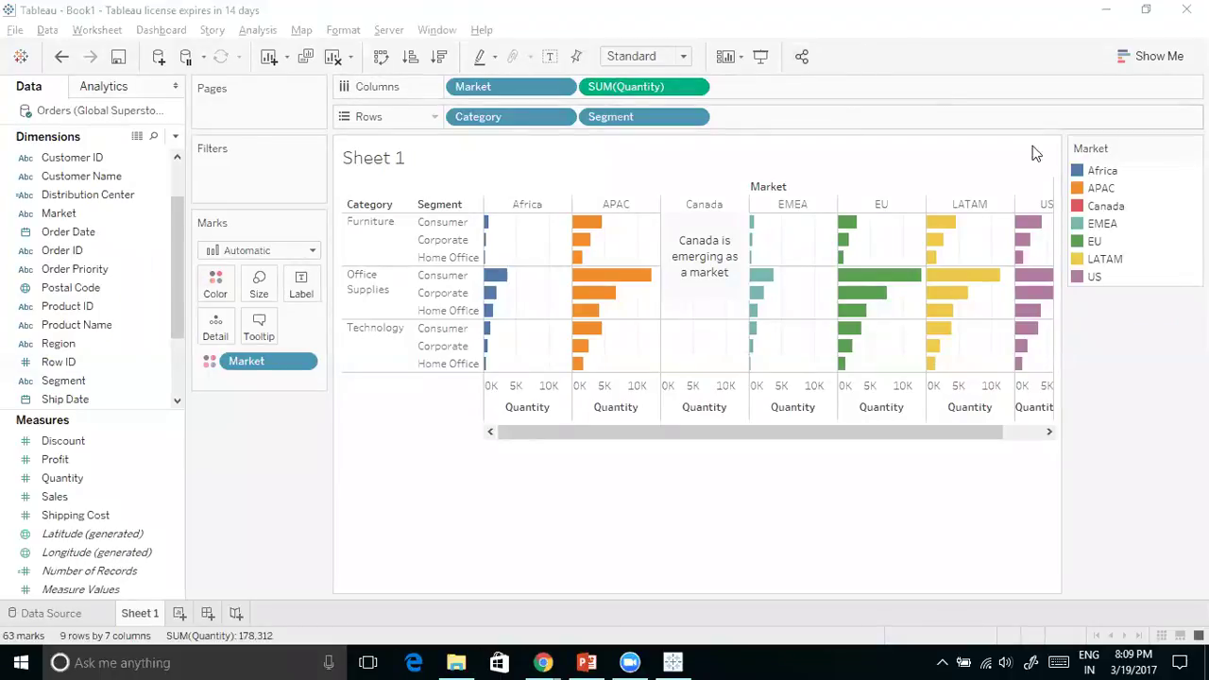
pyautogui.moveTo(900, 439); pyautogui.dragTo(783, 440)
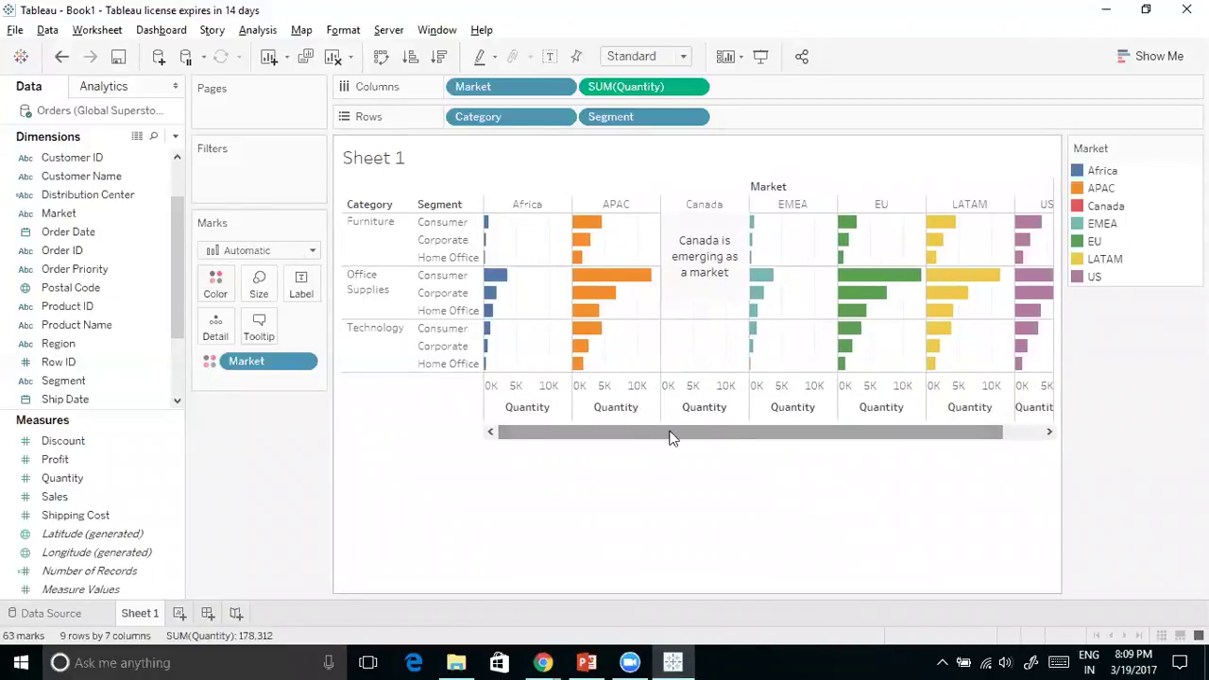
pyautogui.moveTo(645, 435); pyautogui.dragTo(588, 440)
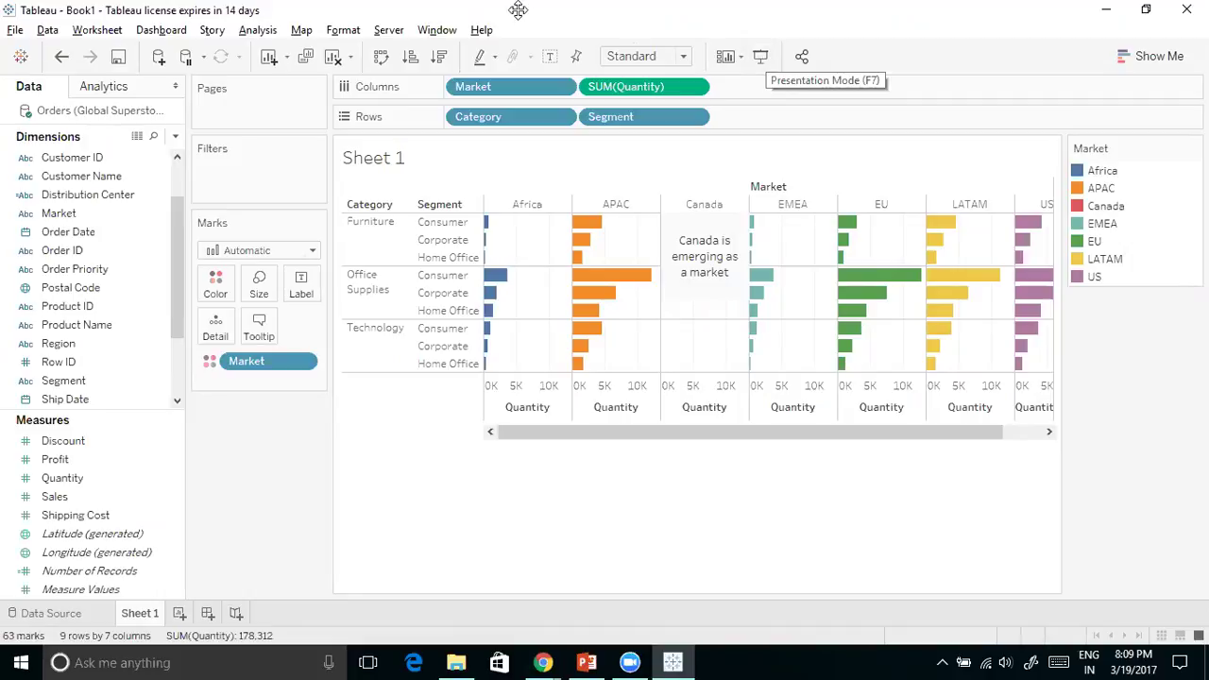
pyautogui.click(631, 18)
pyautogui.click(599, 63)
pyautogui.moveTo(774, 38)
pyautogui.mouseDown()
pyautogui.moveTo(753, 40)
pyautogui.moveTo(748, 64)
pyautogui.moveTo(780, 66)
pyautogui.moveTo(778, 45)
pyautogui.mouseUp()
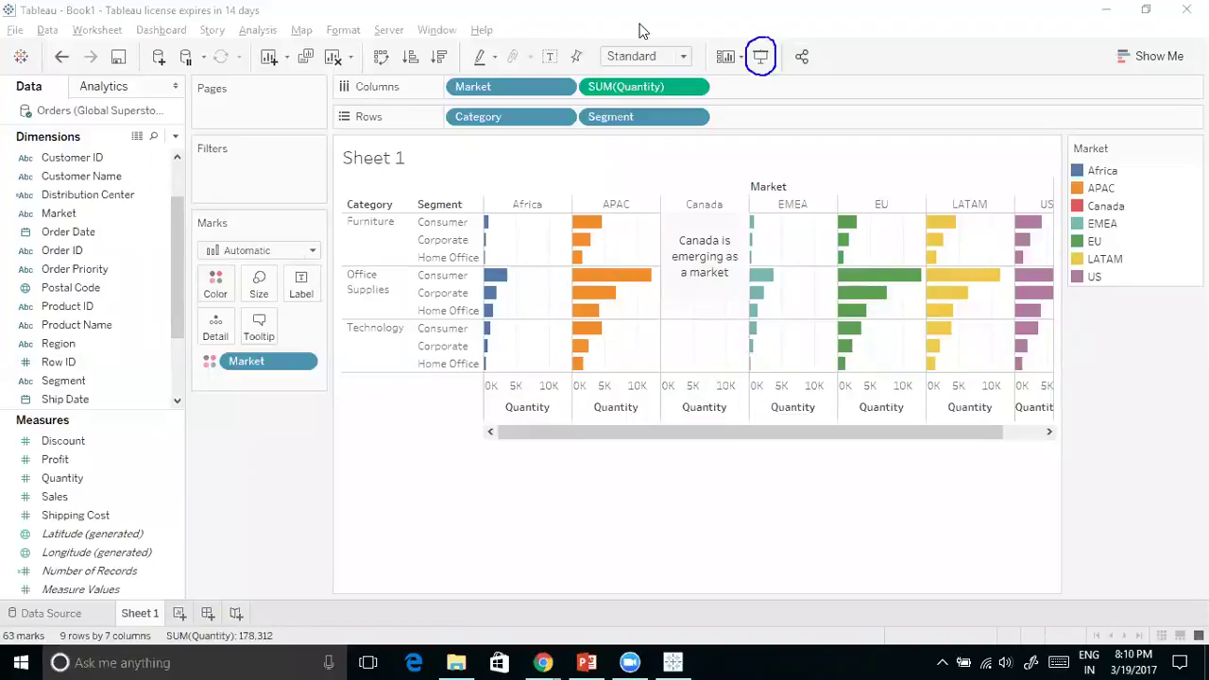
pyautogui.press('Escape')
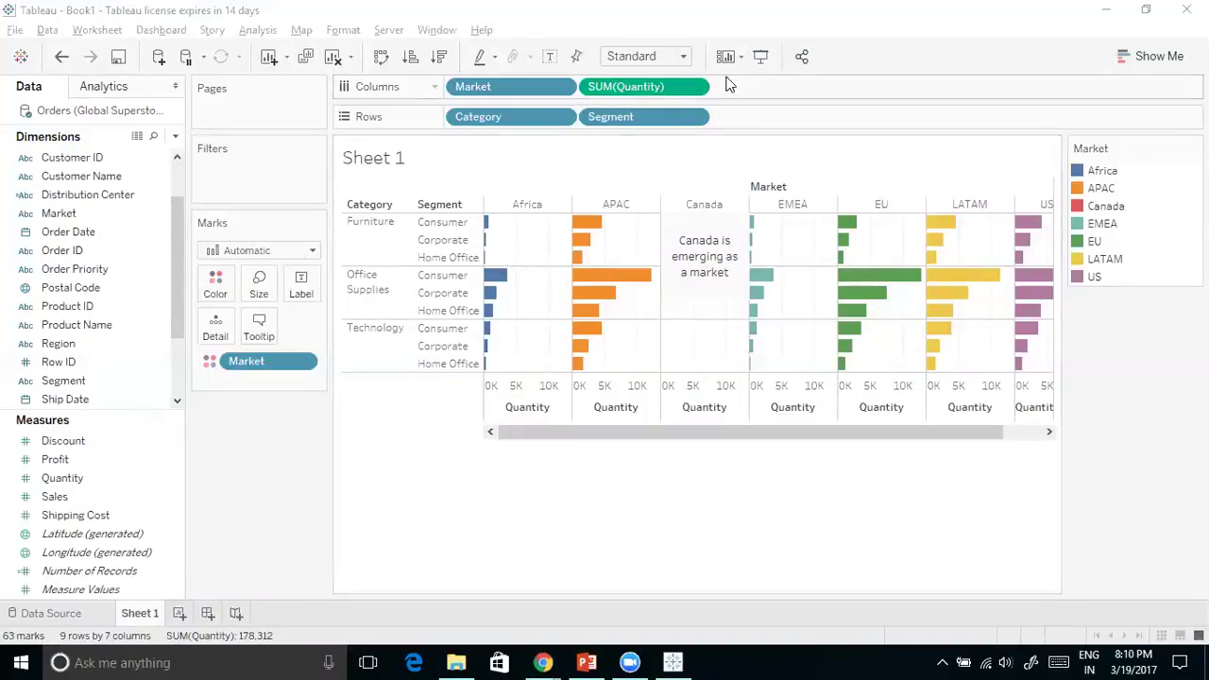
# Set the chart view's fit to Fit Width
pyautogui.click(684, 58)
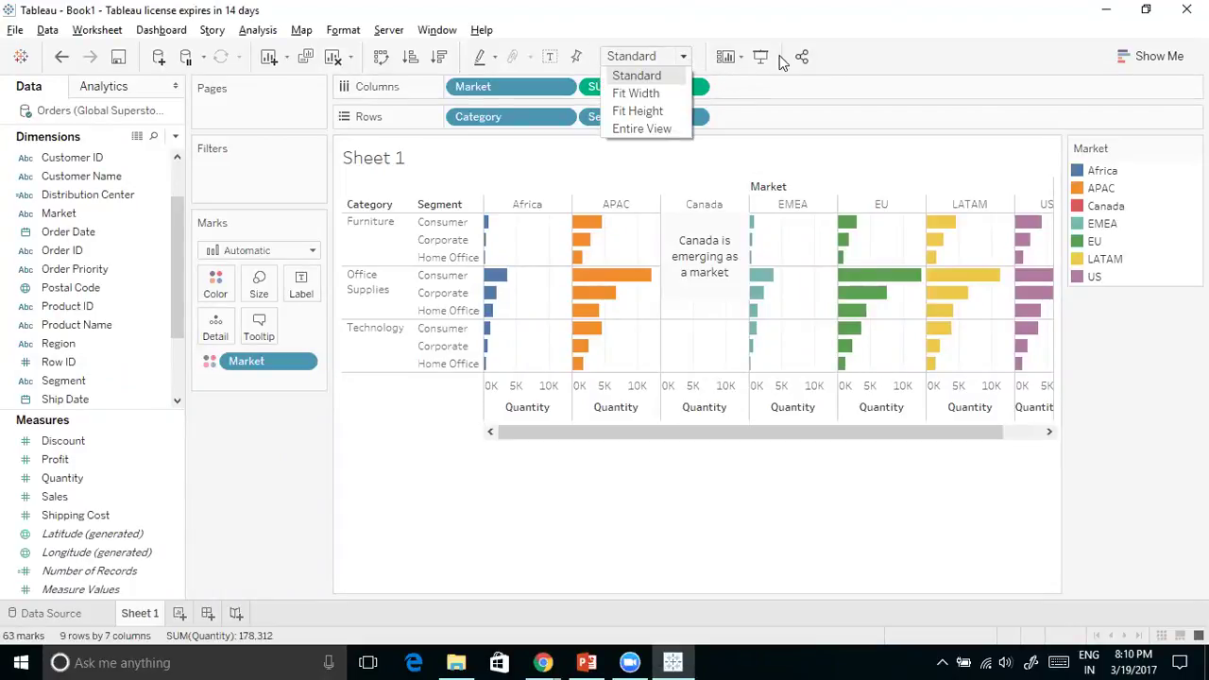
pyautogui.click(683, 60)
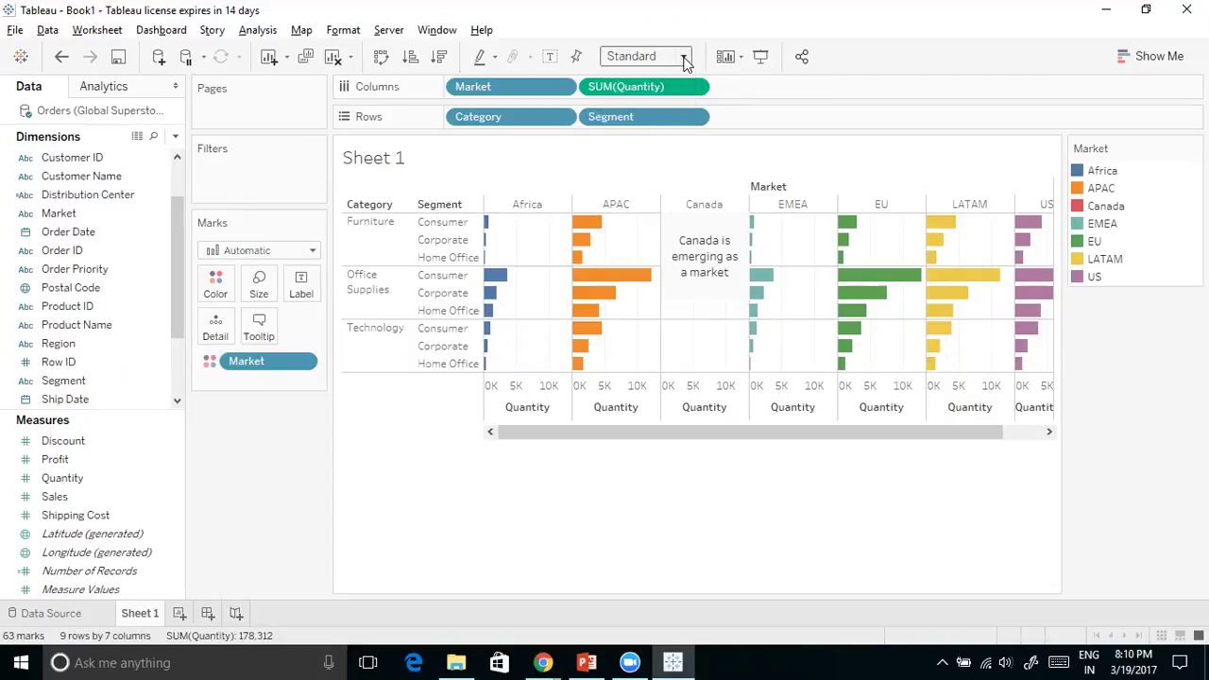
pyautogui.click(684, 61)
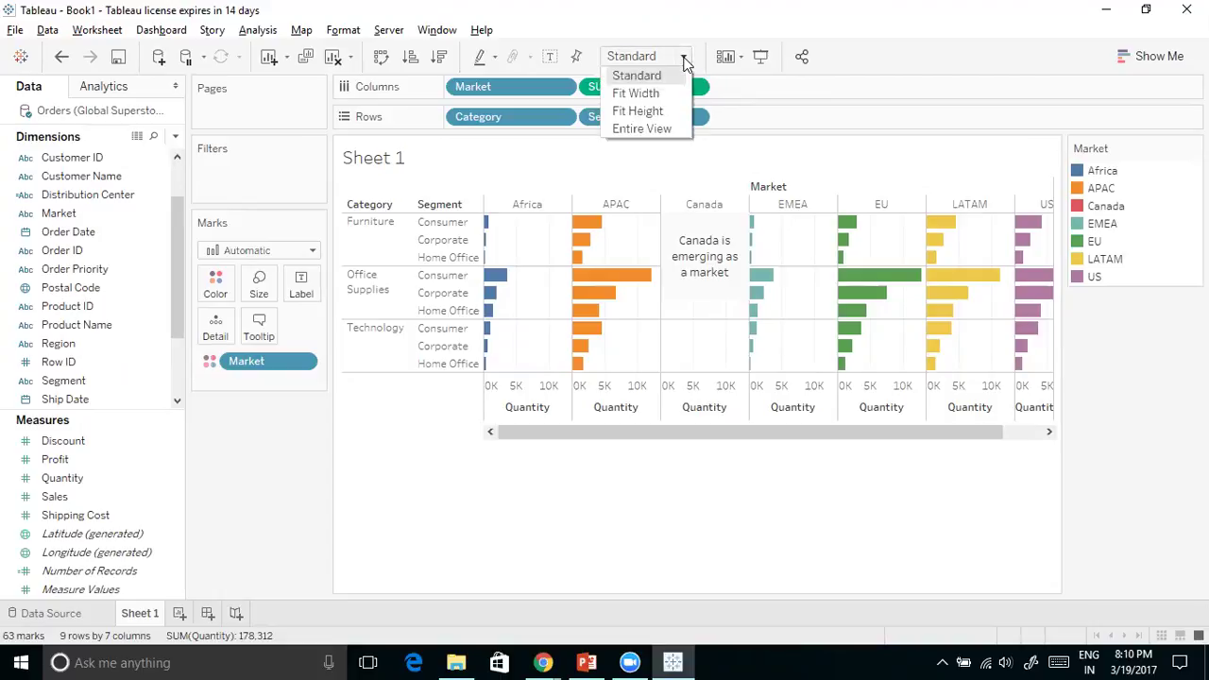
pyautogui.click(648, 97)
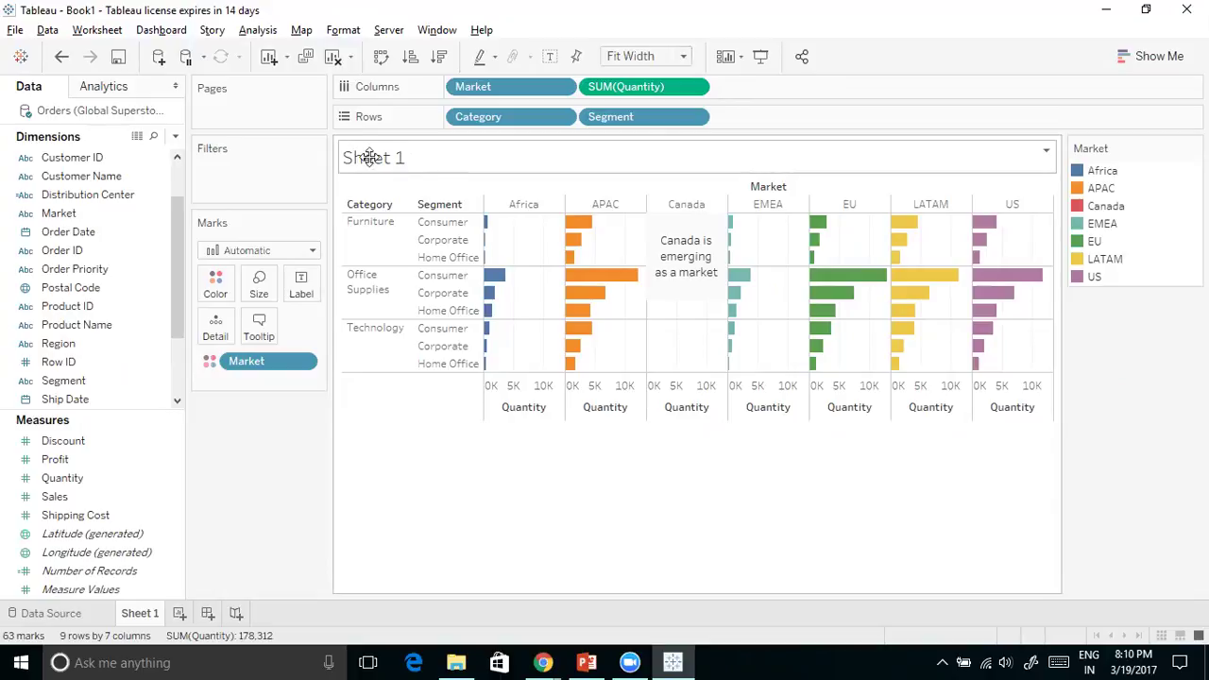
# Rename the Sheet 1 worksheet as "Emerging Markets"
pyautogui.rightClick(142, 611)
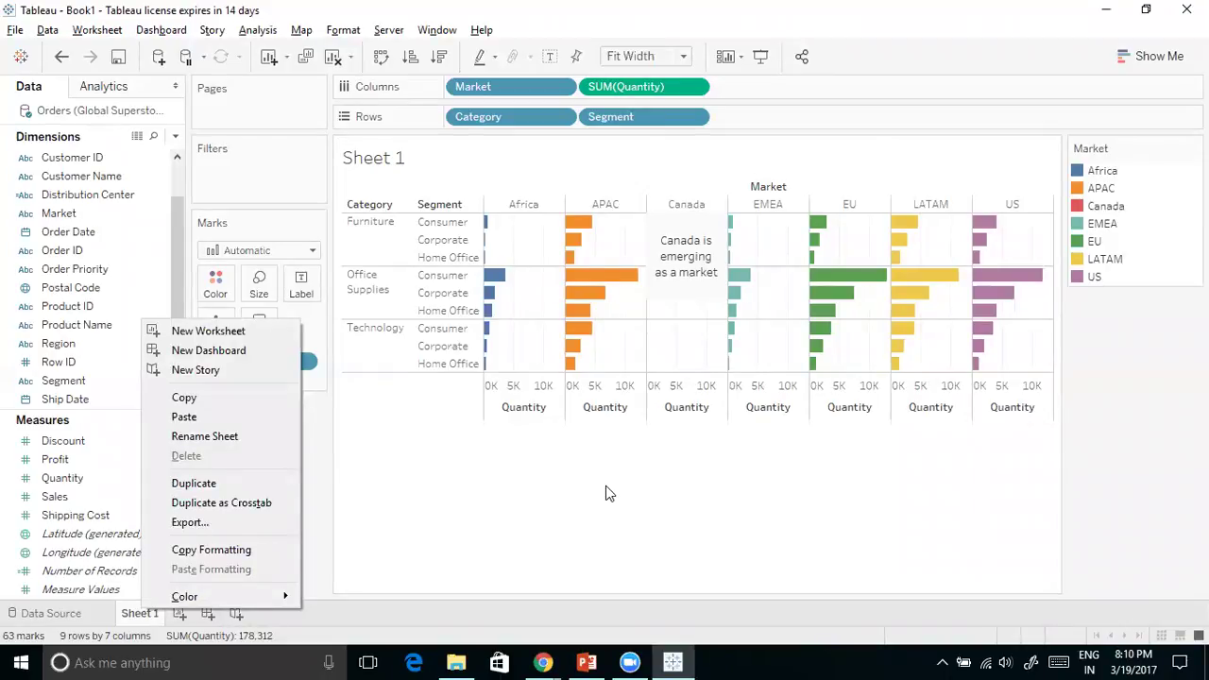
pyautogui.click(204, 437)
pyautogui.write('Emergi')
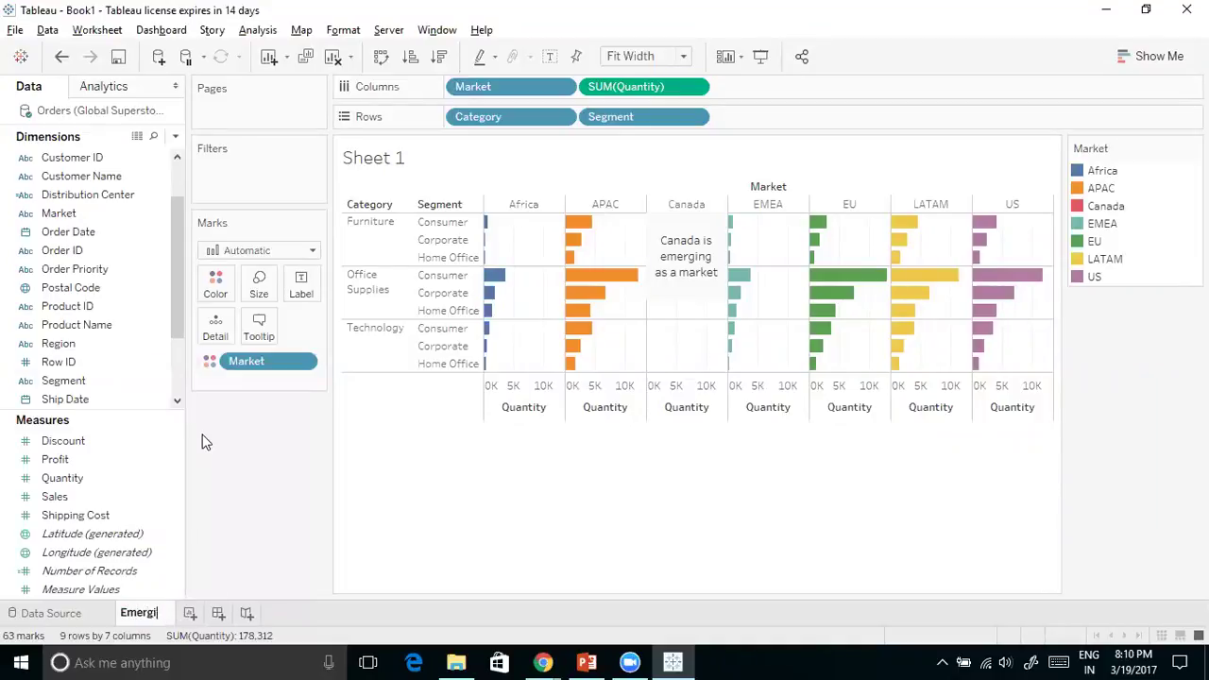
pyautogui.write('ng Markets')
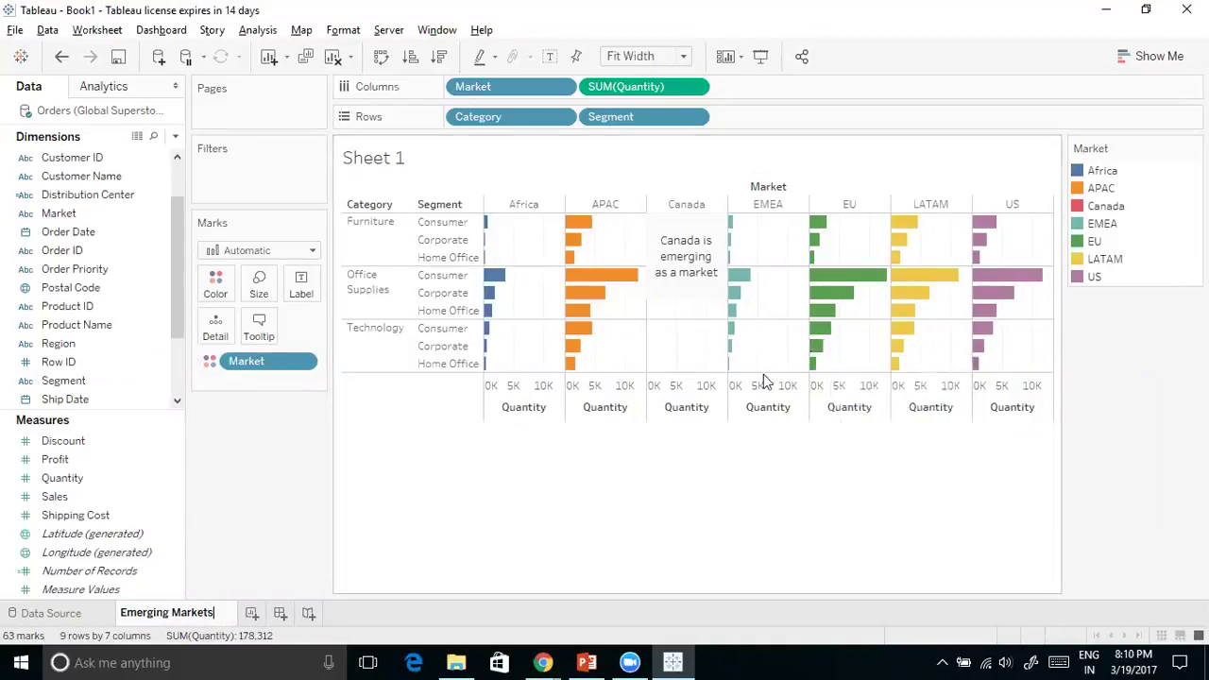
pyautogui.press('Return')
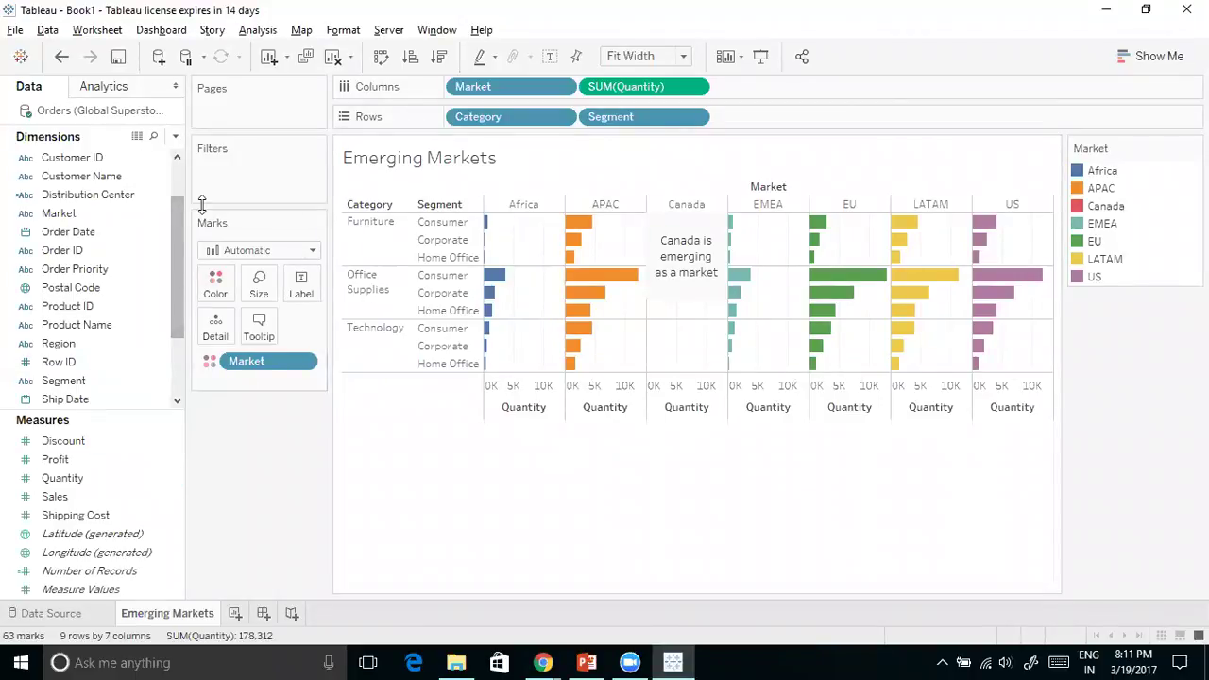
pyautogui.moveTo(180, 221); pyautogui.dragTo(174, 180)
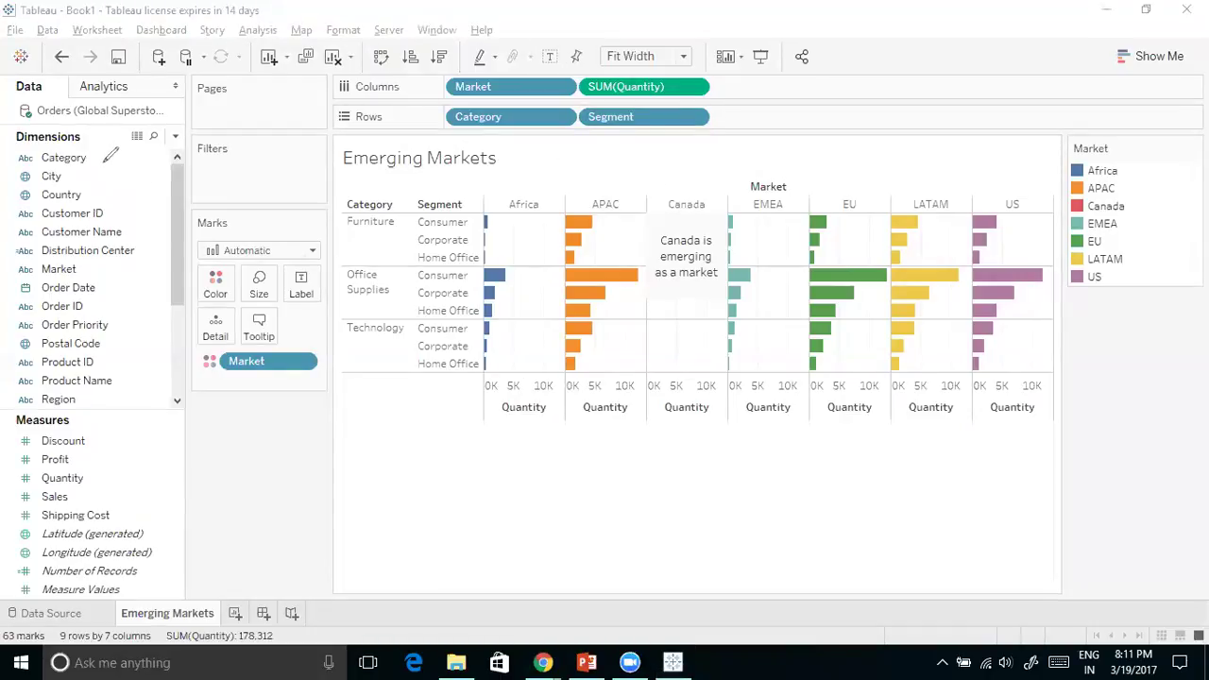
pyautogui.moveTo(60, 119)
pyautogui.mouseDown()
pyautogui.moveTo(24, 121)
pyautogui.moveTo(19, 143)
pyautogui.moveTo(81, 148)
pyautogui.moveTo(104, 130)
pyautogui.moveTo(58, 120)
pyautogui.mouseUp()
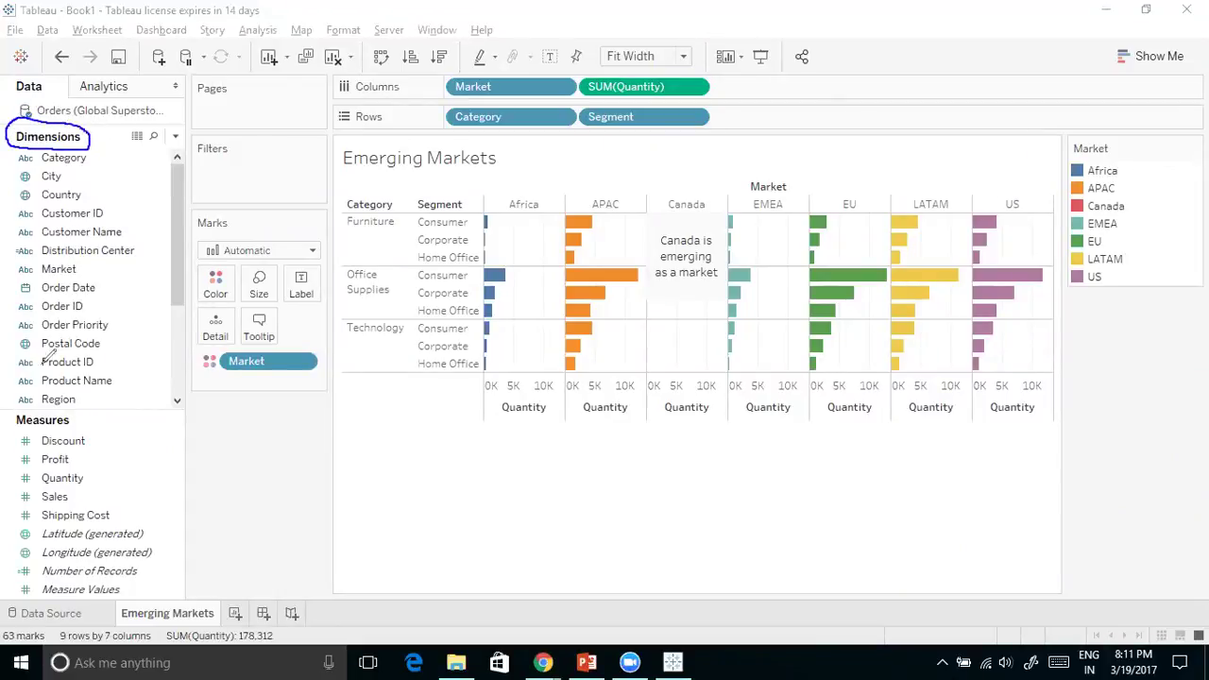
pyautogui.moveTo(71, 409)
pyautogui.mouseDown()
pyautogui.moveTo(13, 406)
pyautogui.moveTo(8, 421)
pyautogui.moveTo(81, 434)
pyautogui.moveTo(89, 413)
pyautogui.moveTo(74, 408)
pyautogui.mouseUp()
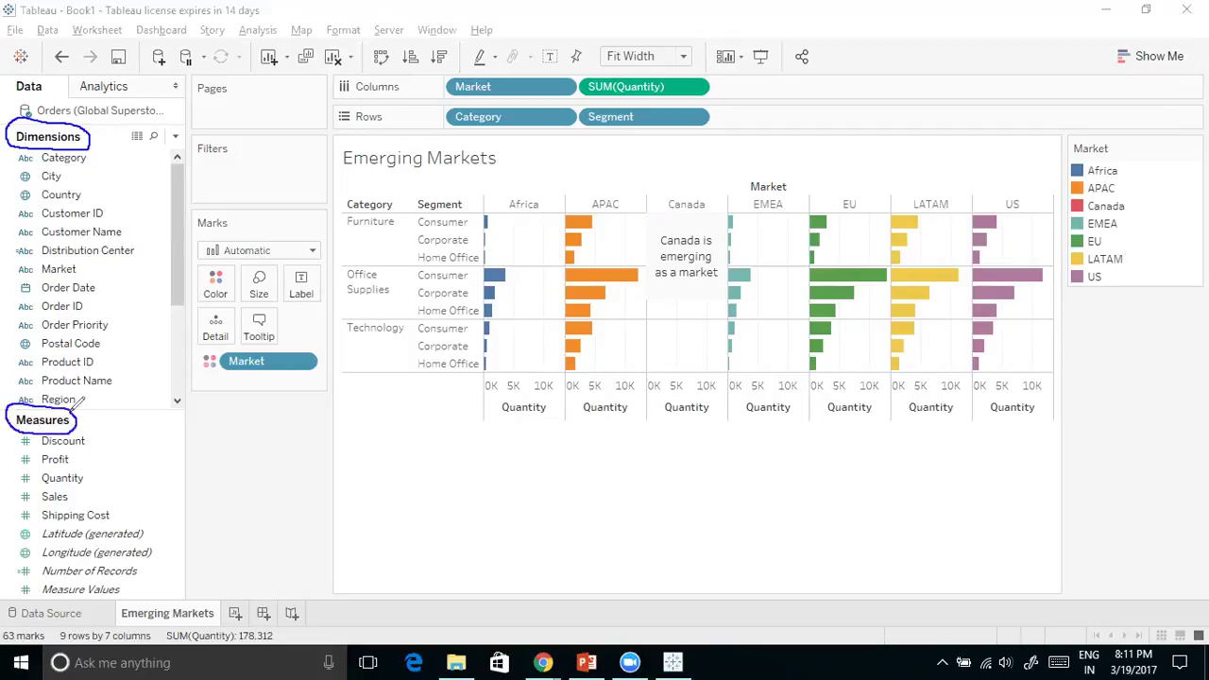
pyautogui.moveTo(80, 462)
pyautogui.mouseDown()
pyautogui.moveTo(95, 456)
pyautogui.moveTo(91, 478)
pyautogui.moveTo(104, 459)
pyautogui.moveTo(84, 481)
pyautogui.moveTo(106, 450)
pyautogui.mouseUp()
pyautogui.moveTo(86, 490); pyautogui.dragTo(105, 482)
pyautogui.moveTo(117, 515); pyautogui.dragTo(128, 503)
pyautogui.moveTo(87, 433)
pyautogui.mouseDown()
pyautogui.moveTo(159, 422)
pyautogui.moveTo(162, 510)
pyautogui.moveTo(139, 525)
pyautogui.mouseUp()
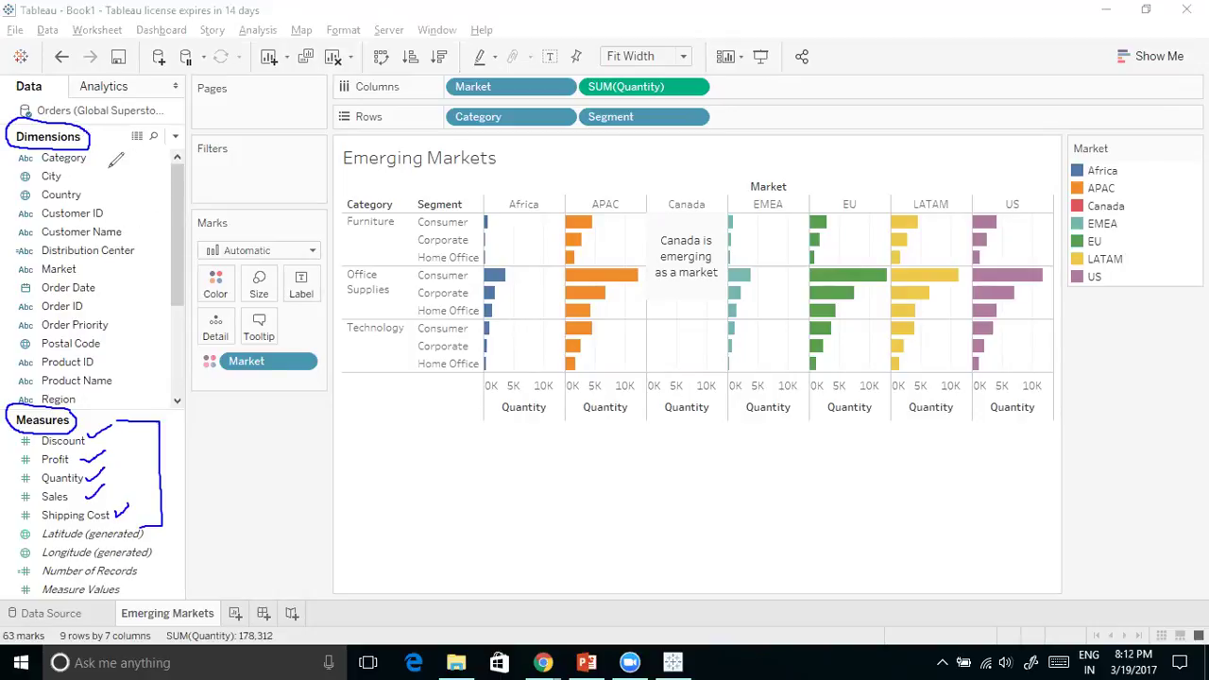
pyautogui.moveTo(101, 161)
pyautogui.mouseDown()
pyautogui.moveTo(132, 165)
pyautogui.moveTo(141, 373)
pyautogui.moveTo(123, 377)
pyautogui.mouseUp()
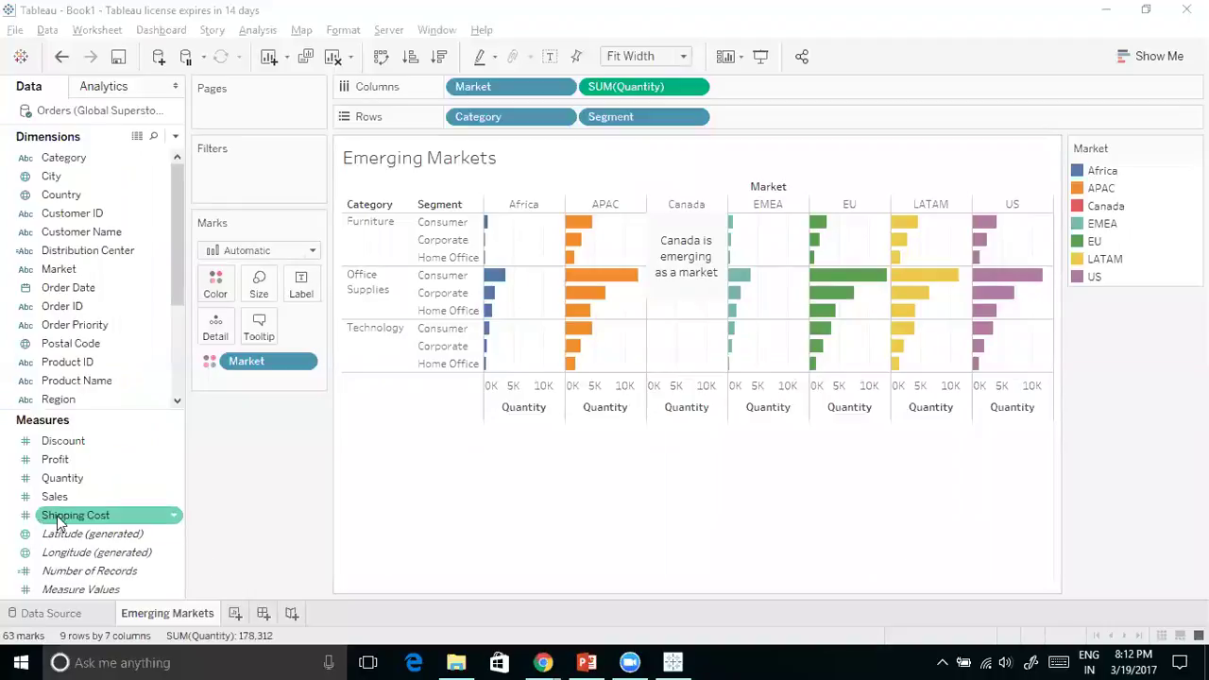
pyautogui.moveTo(130, 514); pyautogui.dragTo(103, 175)
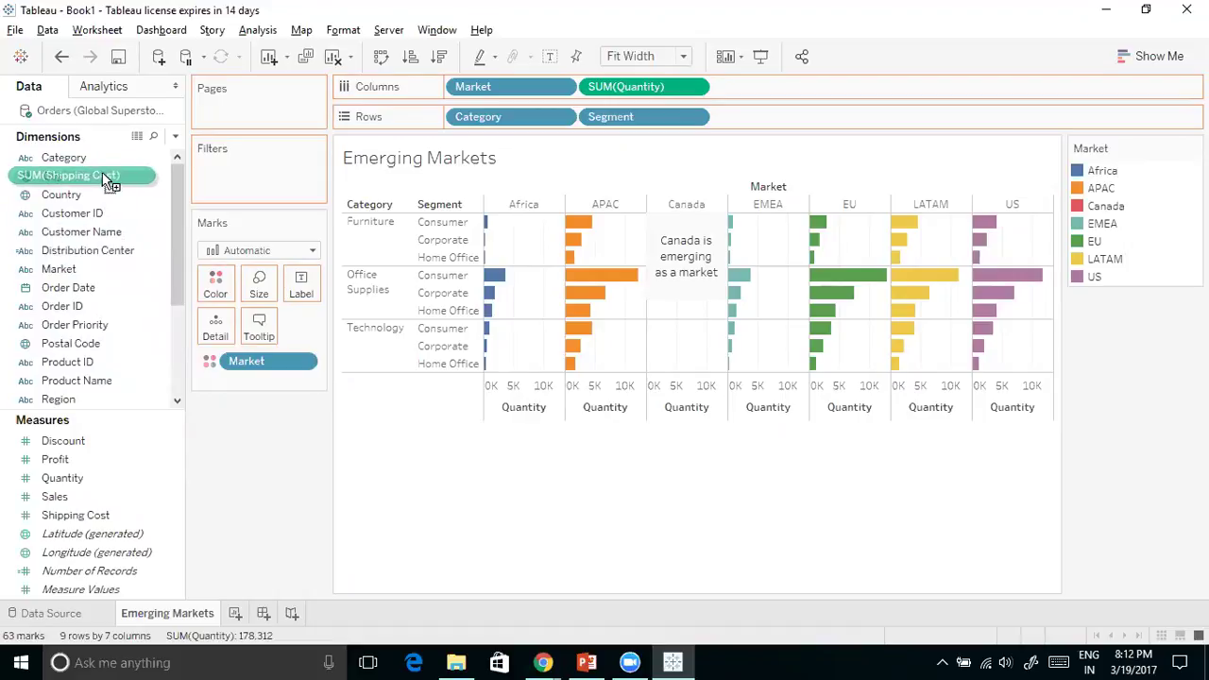
pyautogui.moveTo(102, 175); pyautogui.dragTo(112, 511)
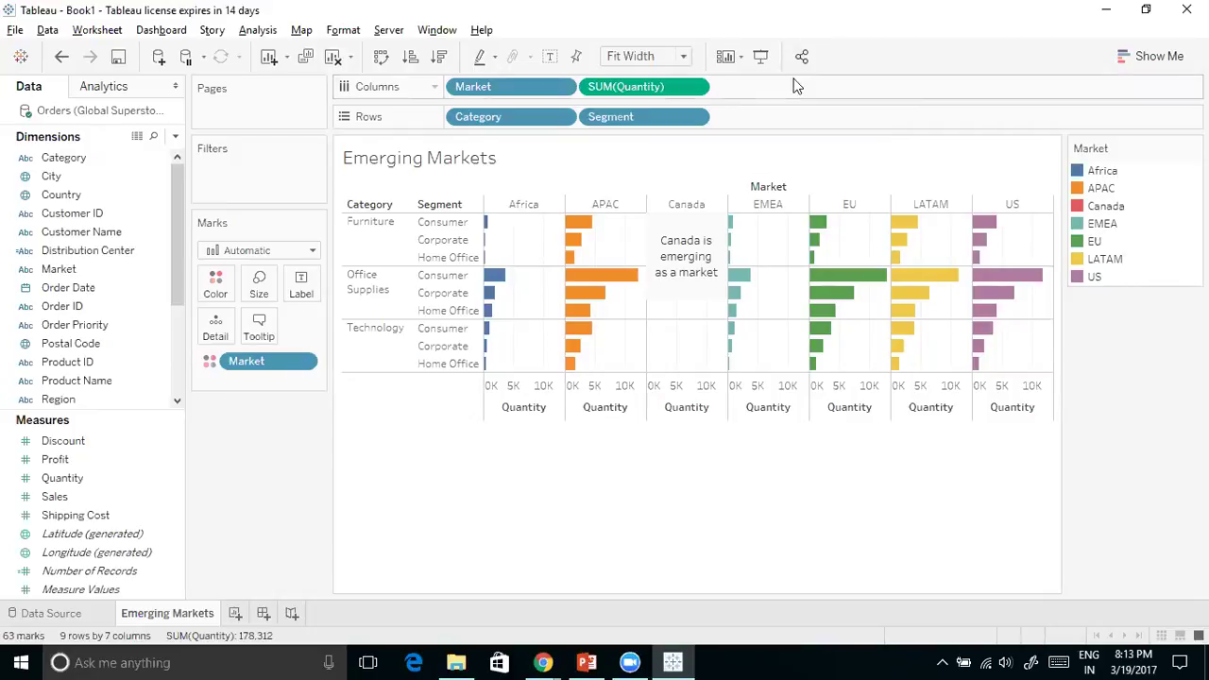
pyautogui.click(628, 152)
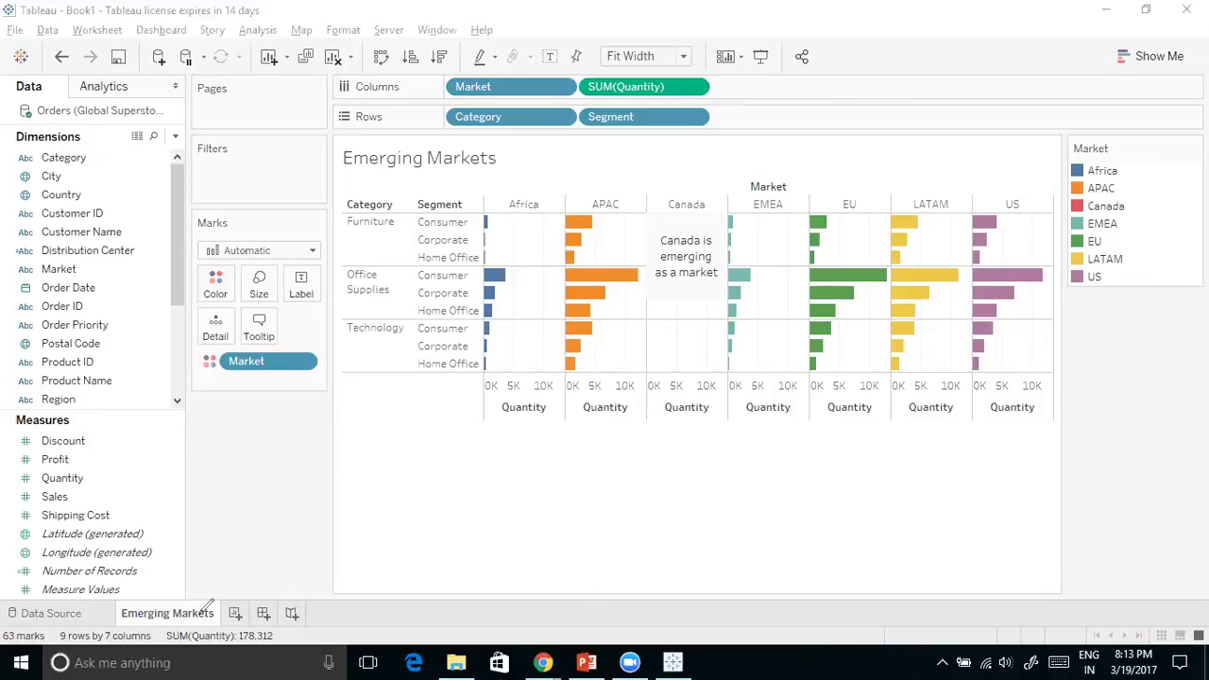
pyautogui.moveTo(425, 451)
pyautogui.mouseDown()
pyautogui.moveTo(327, 491)
pyautogui.moveTo(254, 575)
pyautogui.moveTo(238, 609)
pyautogui.moveTo(248, 610)
pyautogui.mouseUp()
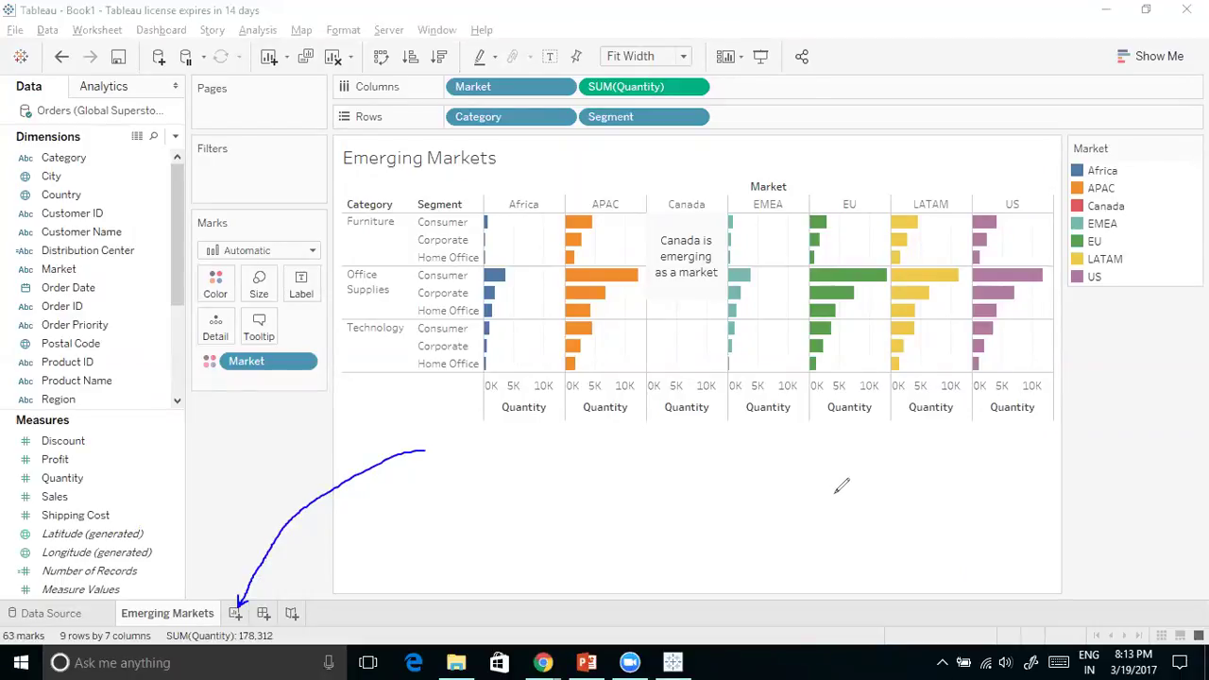
pyautogui.press('Escape')
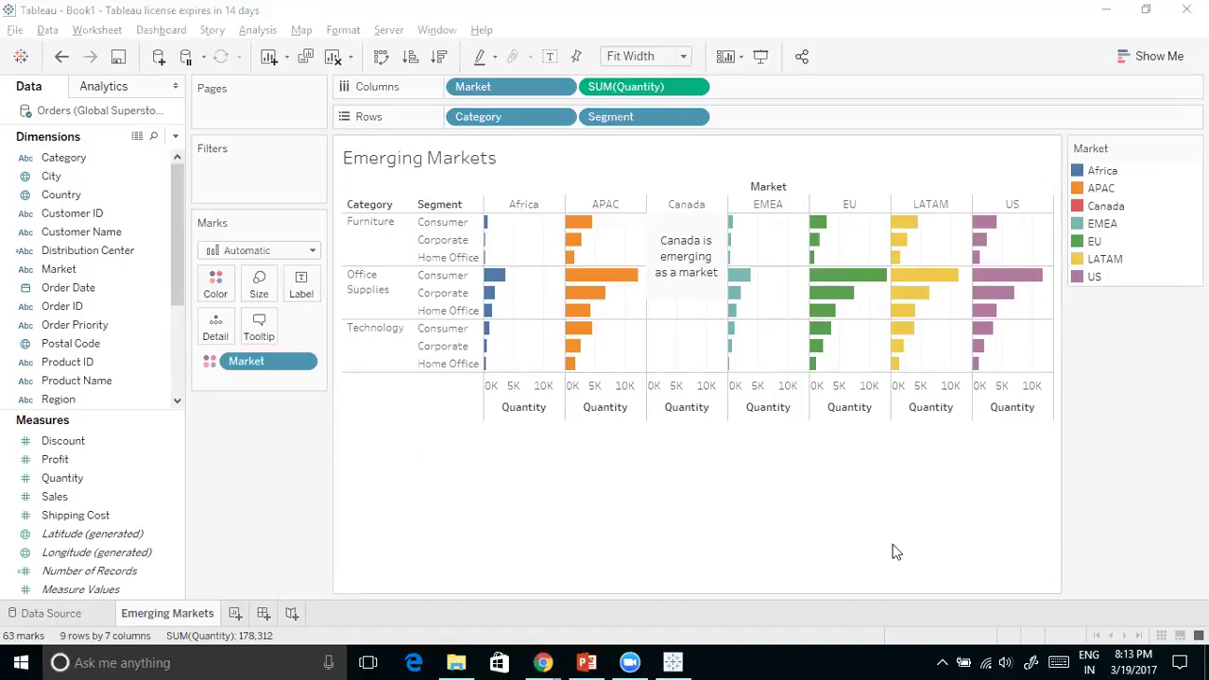
# Add a new worksheet and place the Sales measure in its rows
pyautogui.click(235, 613)
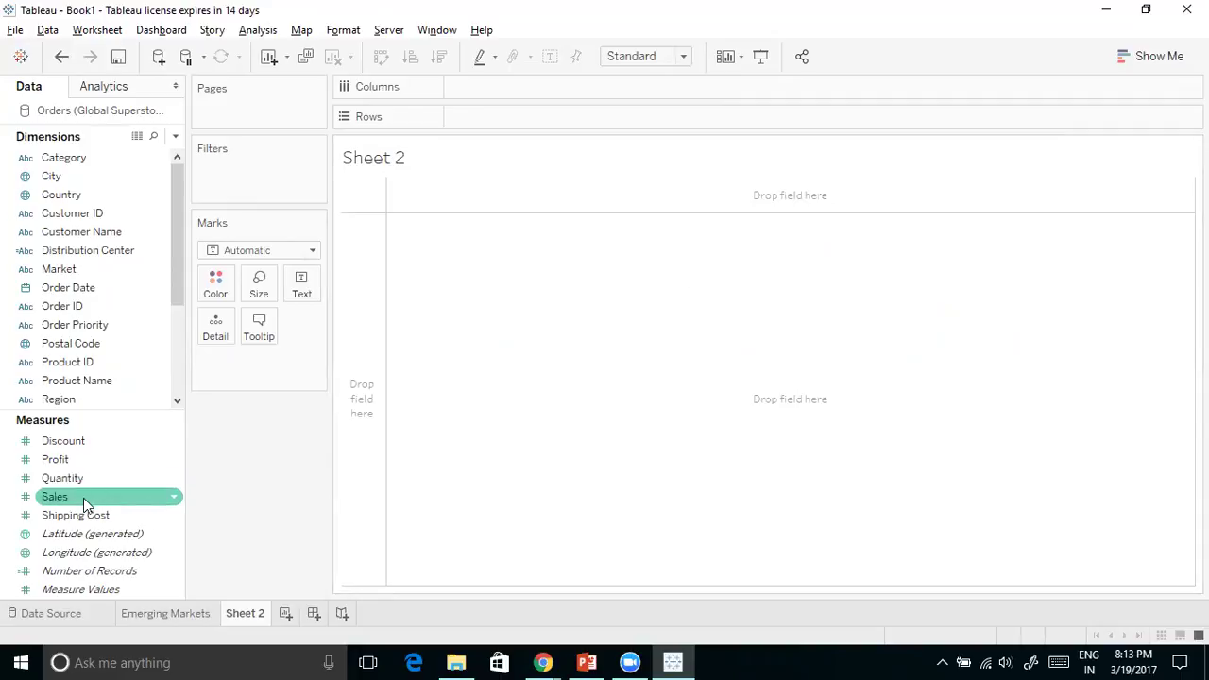
pyautogui.moveTo(83, 497); pyautogui.dragTo(355, 367)
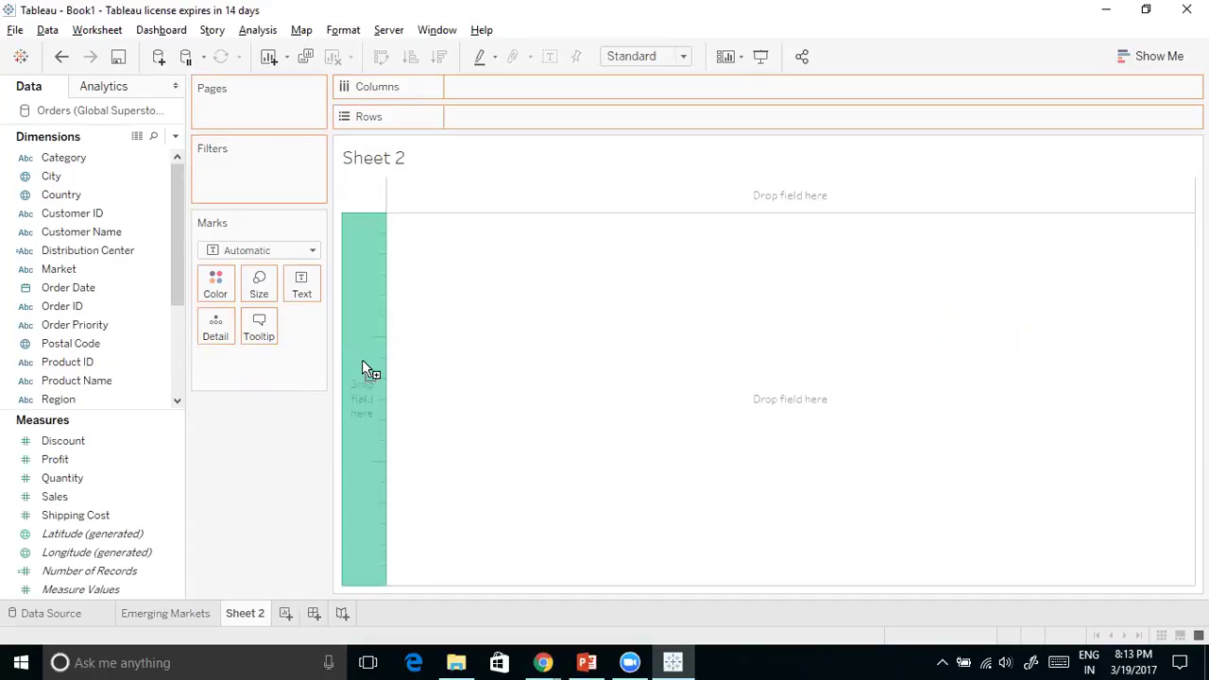
pyautogui.moveTo(362, 361); pyautogui.dragTo(354, 398)
pyautogui.moveTo(356, 401); pyautogui.dragTo(356, 402)
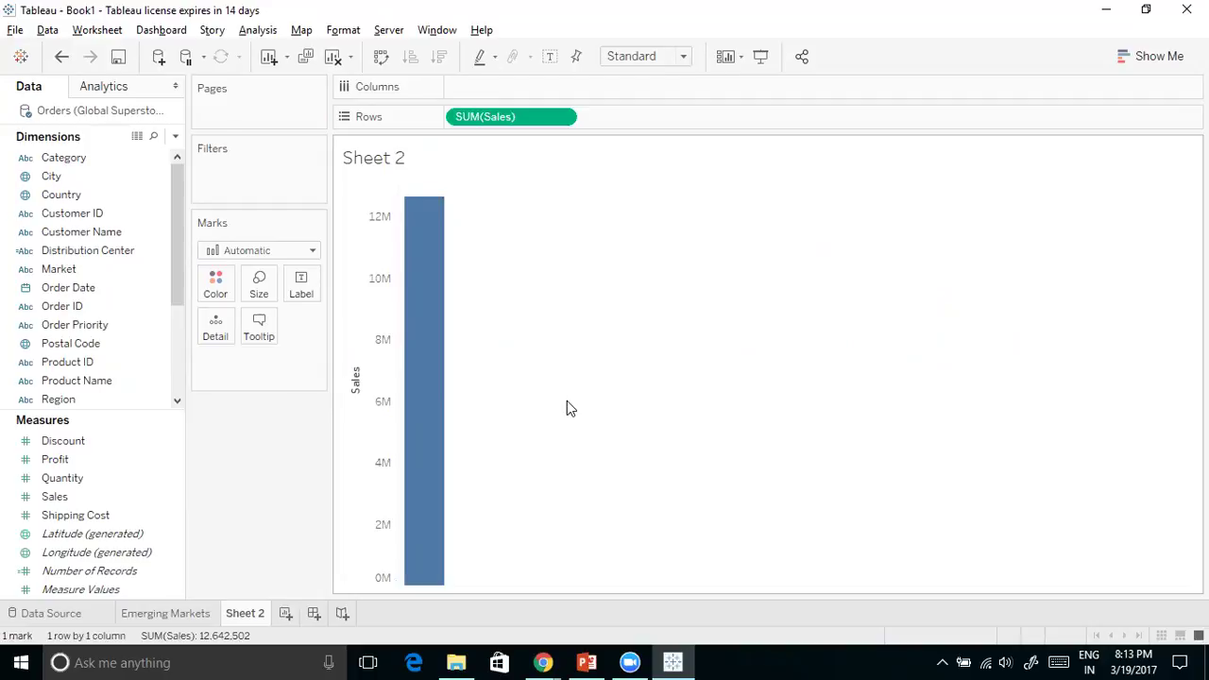
pyautogui.moveTo(430, 228)
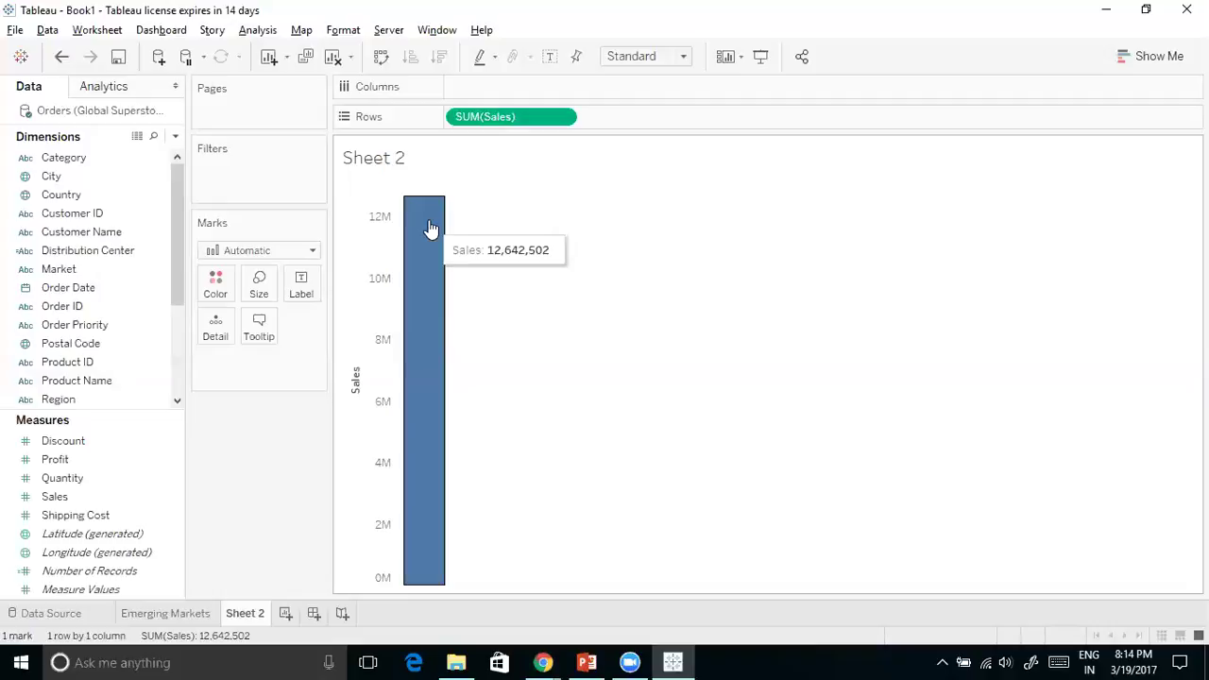
# Place the Order Date dimension in columns to plot Sales by year
pyautogui.moveTo(176, 278); pyautogui.dragTo(174, 376)
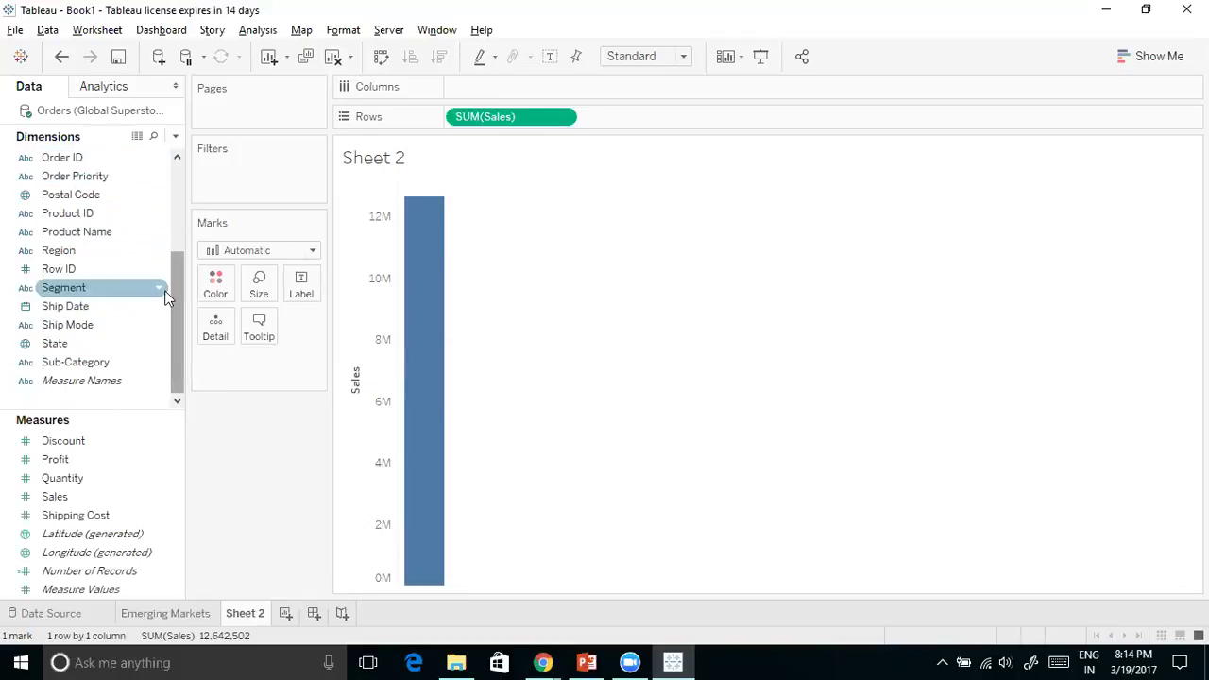
pyautogui.moveTo(179, 293); pyautogui.dragTo(182, 237)
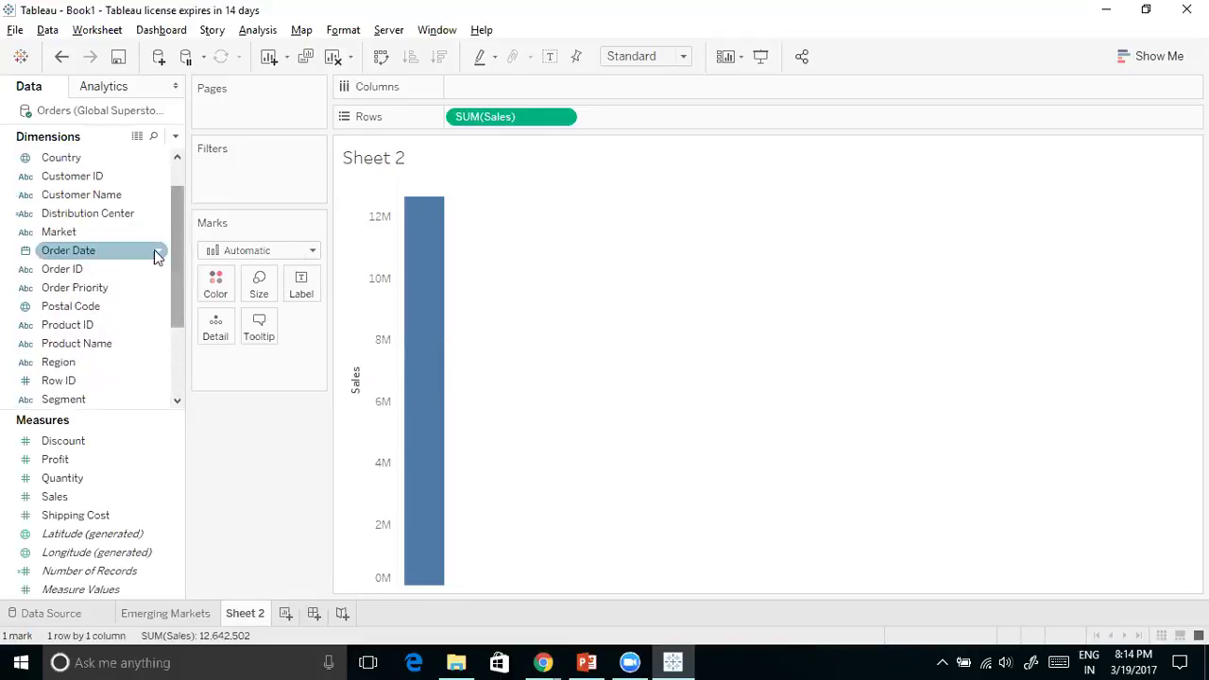
pyautogui.moveTo(174, 251); pyautogui.dragTo(178, 224)
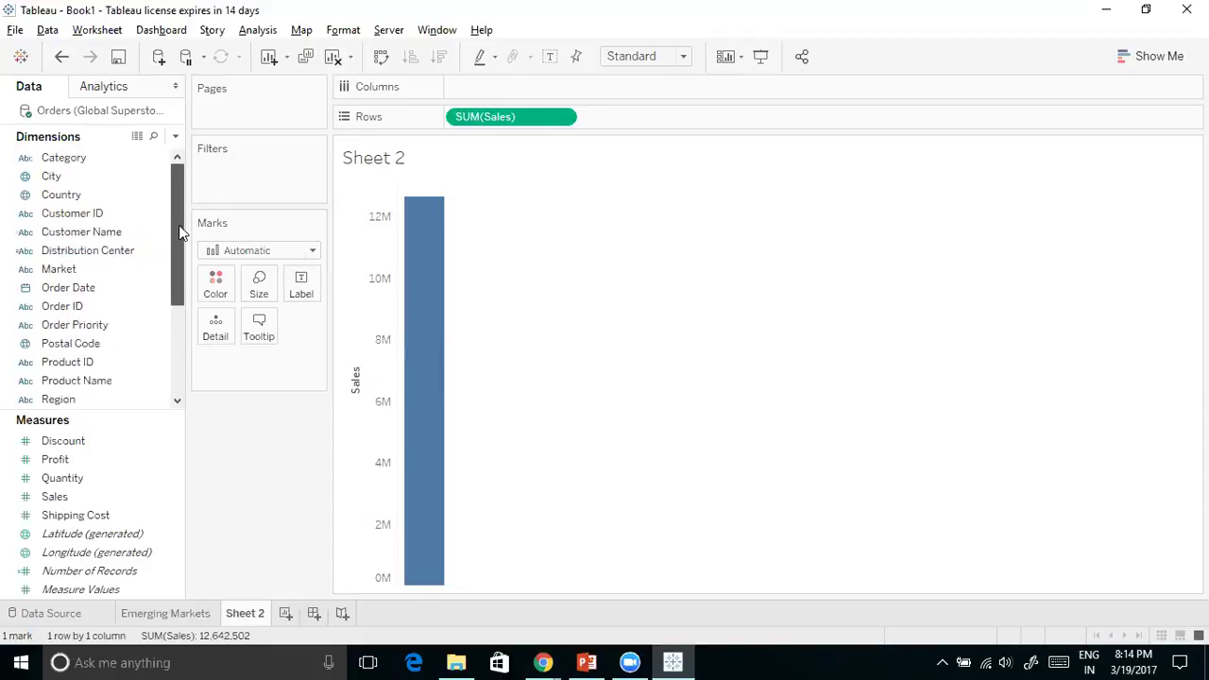
pyautogui.click(79, 291)
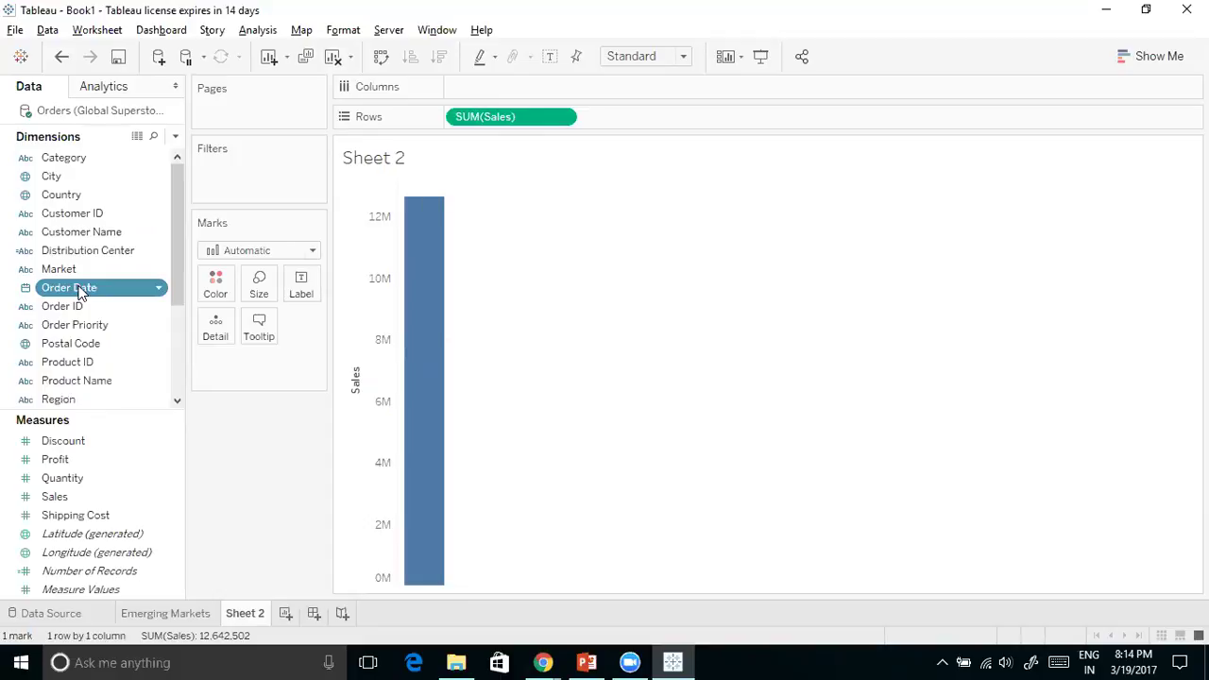
pyautogui.moveTo(110, 297); pyautogui.dragTo(522, 86)
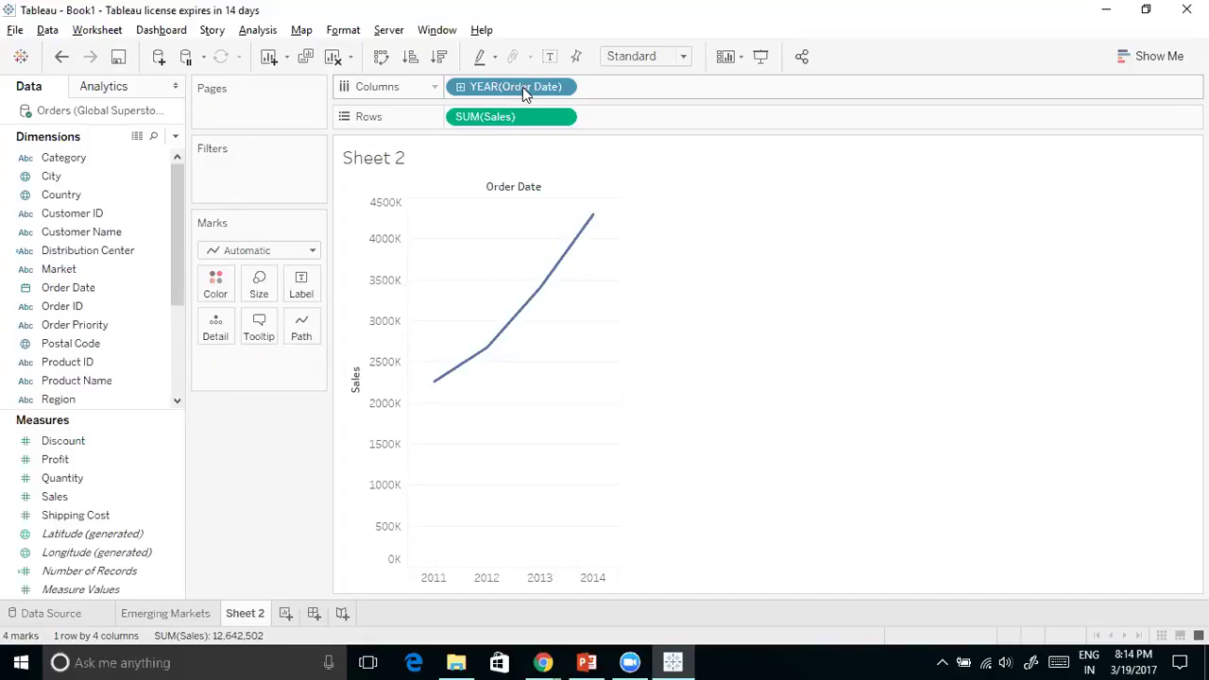
# Drill Order Date in the columns down from years to quarters
pyautogui.moveTo(436, 384)
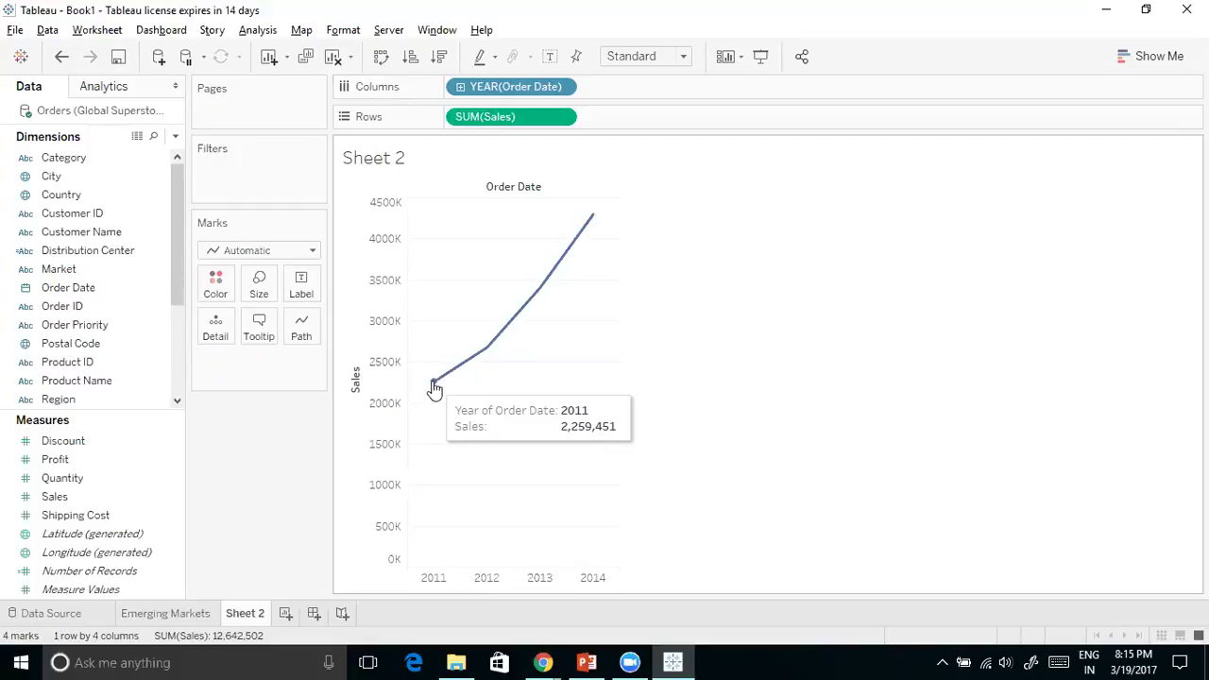
pyautogui.moveTo(488, 361)
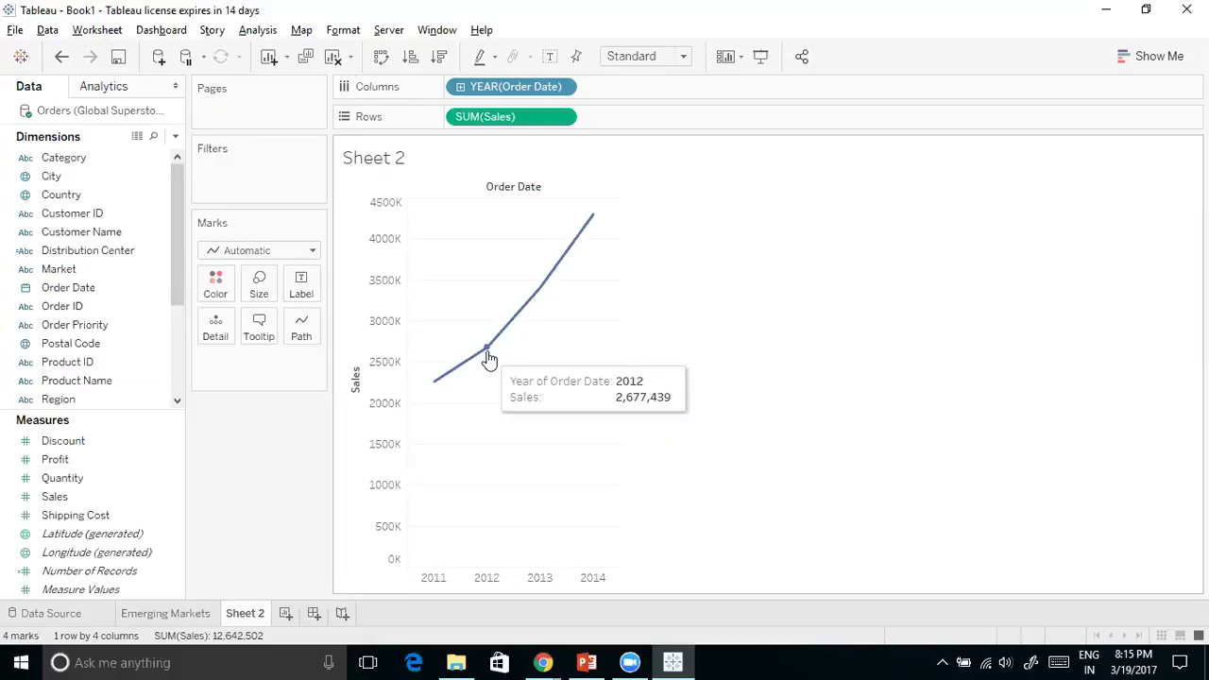
pyautogui.moveTo(531, 309)
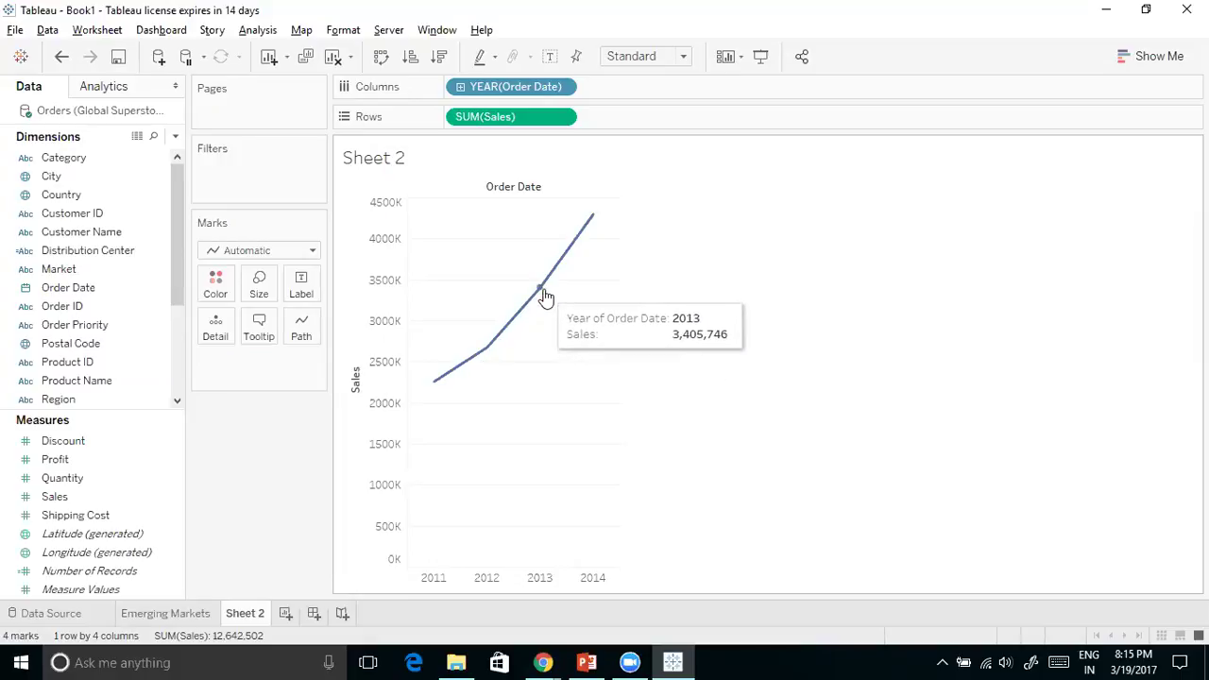
pyautogui.moveTo(592, 219)
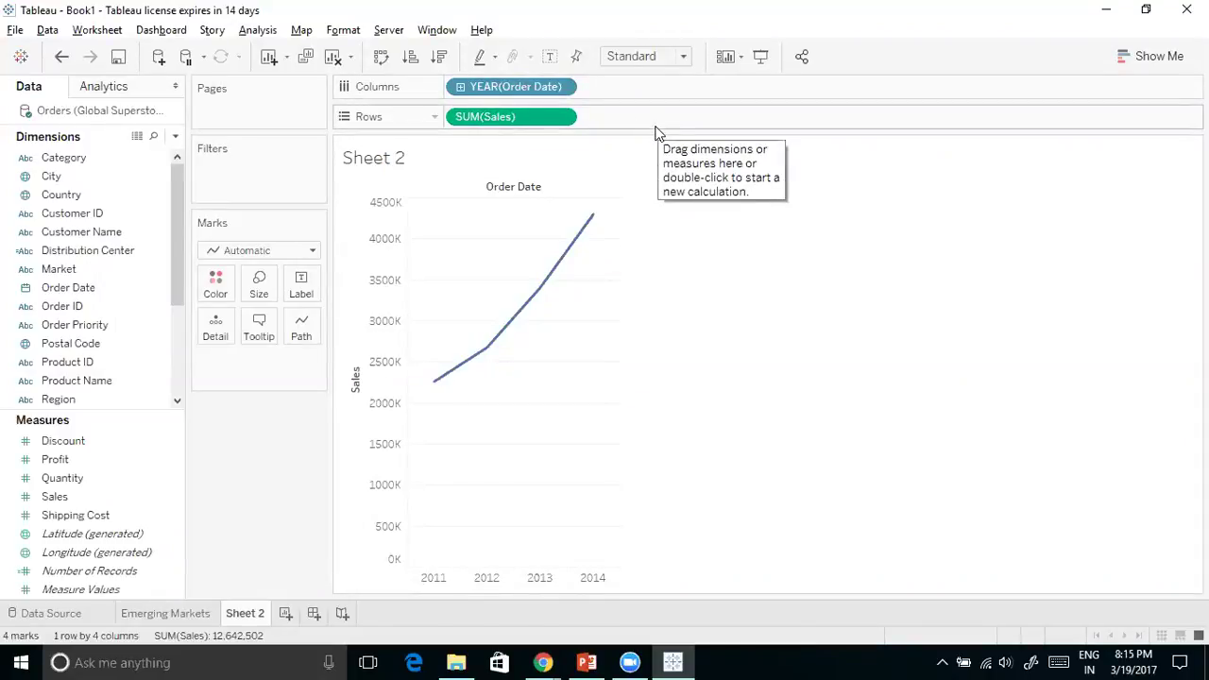
pyautogui.click(461, 88)
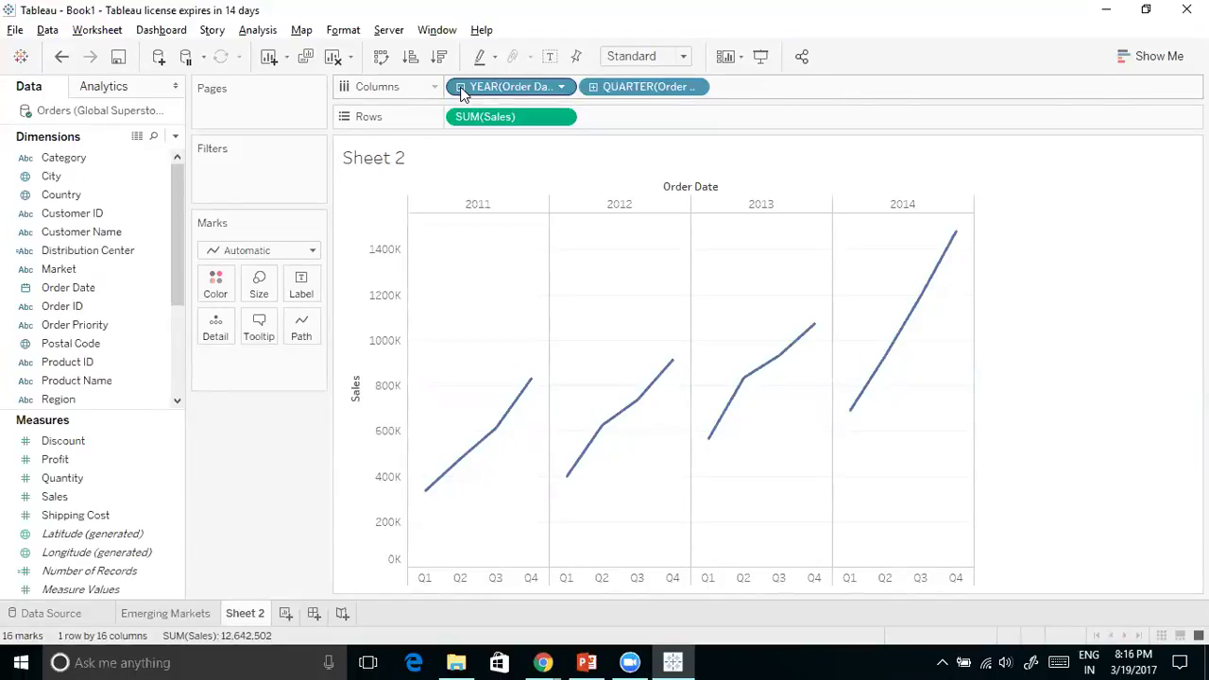
pyautogui.moveTo(430, 498)
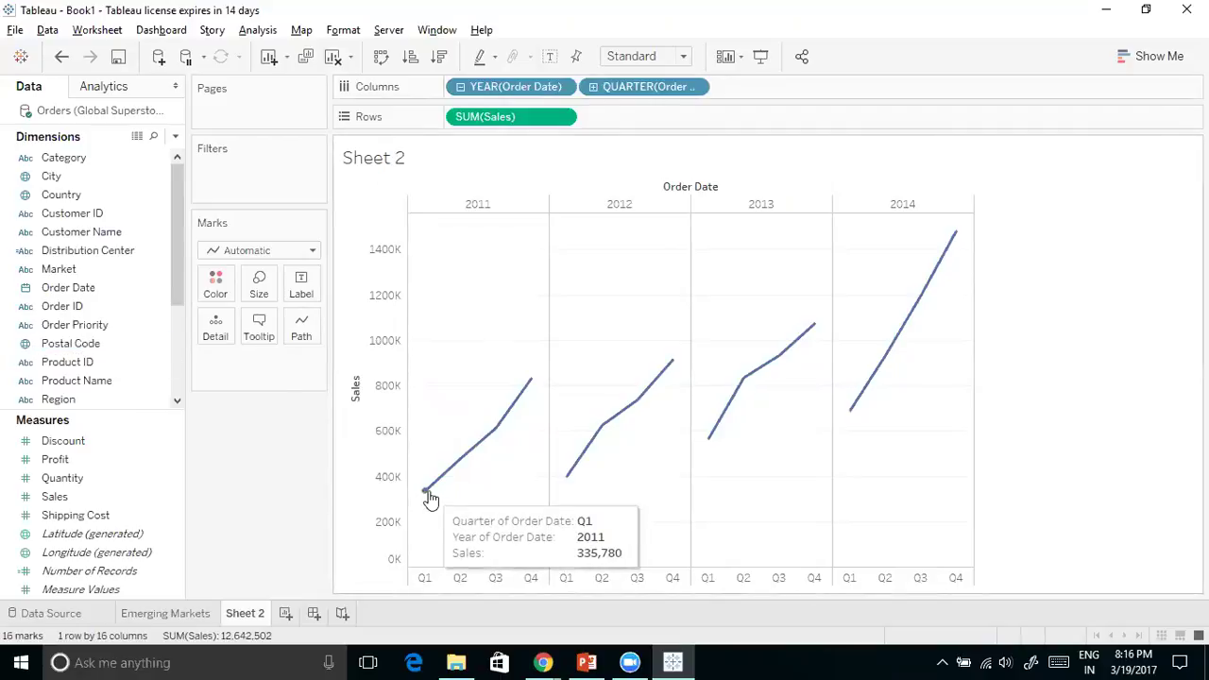
pyautogui.moveTo(527, 397)
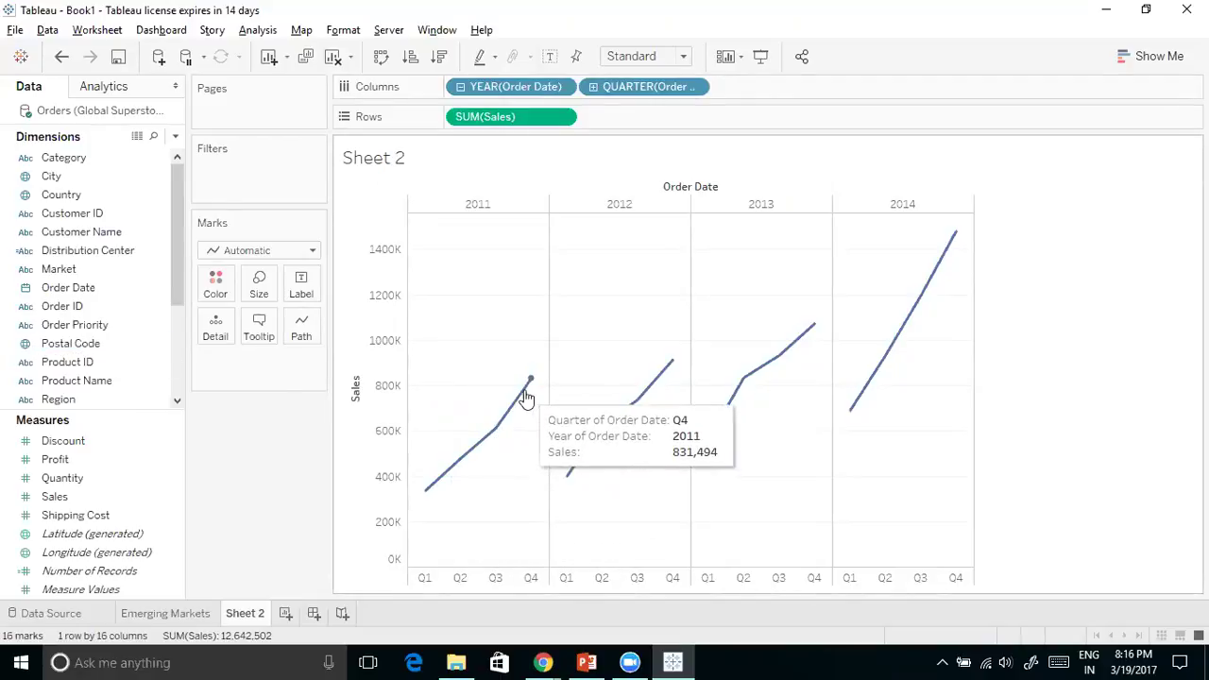
pyautogui.moveTo(669, 369)
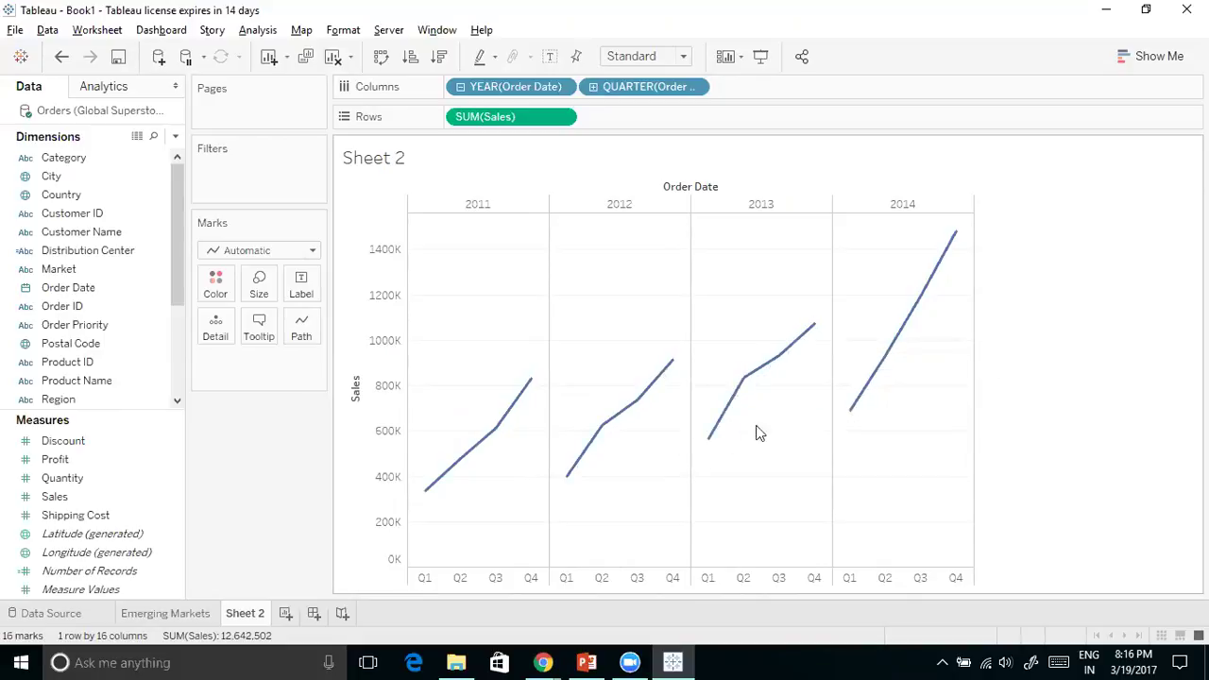
pyautogui.moveTo(873, 368)
pyautogui.moveTo(859, 417)
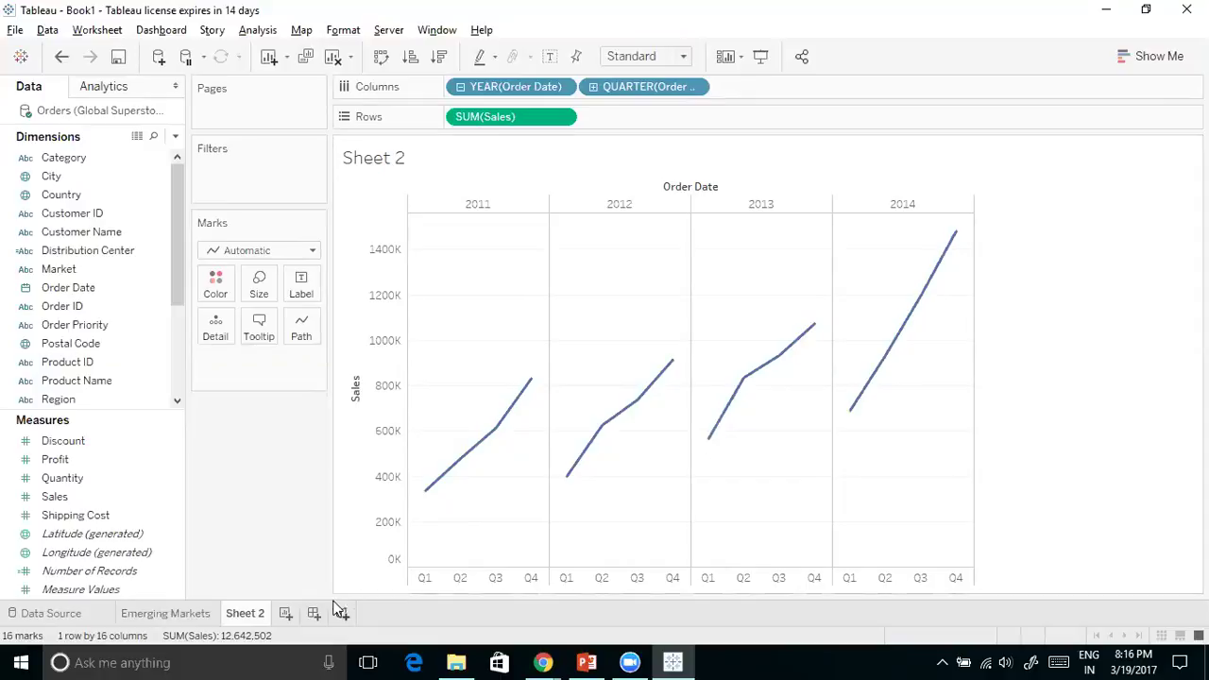
# Rename the Sheet 2 worksheet as "Growth by Quarter across the years"
pyautogui.moveTo(246, 617)
pyautogui.rightClick(252, 619)
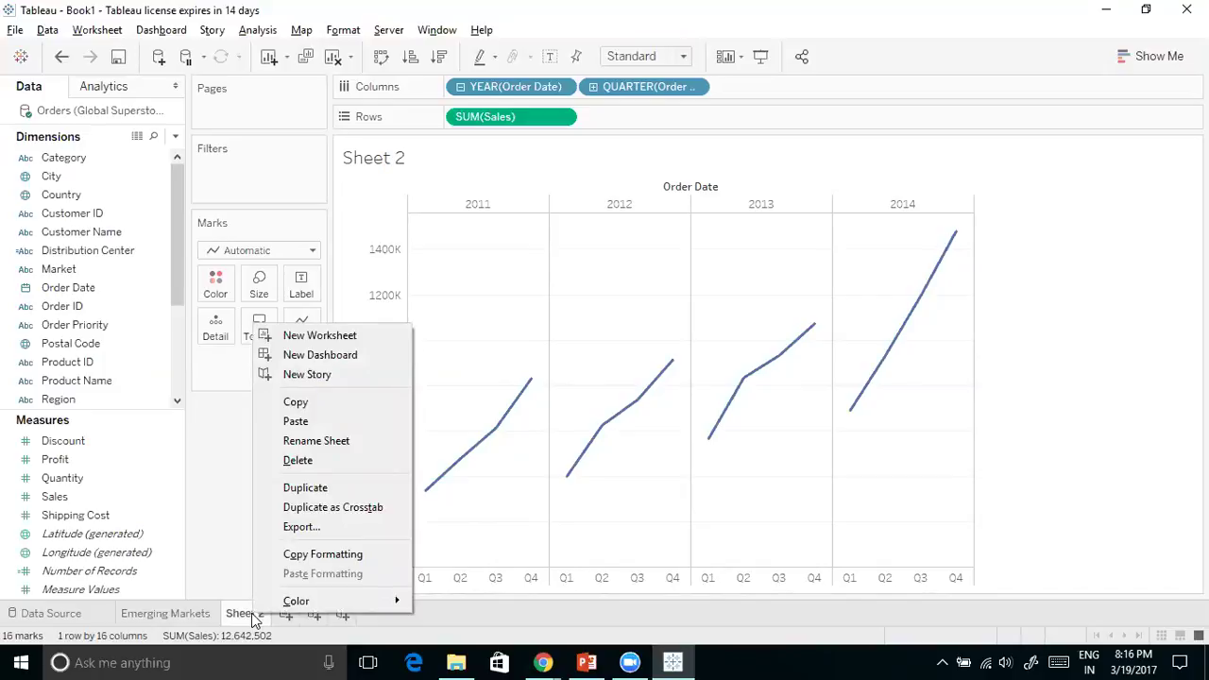
pyautogui.click(323, 441)
pyautogui.write('Growth')
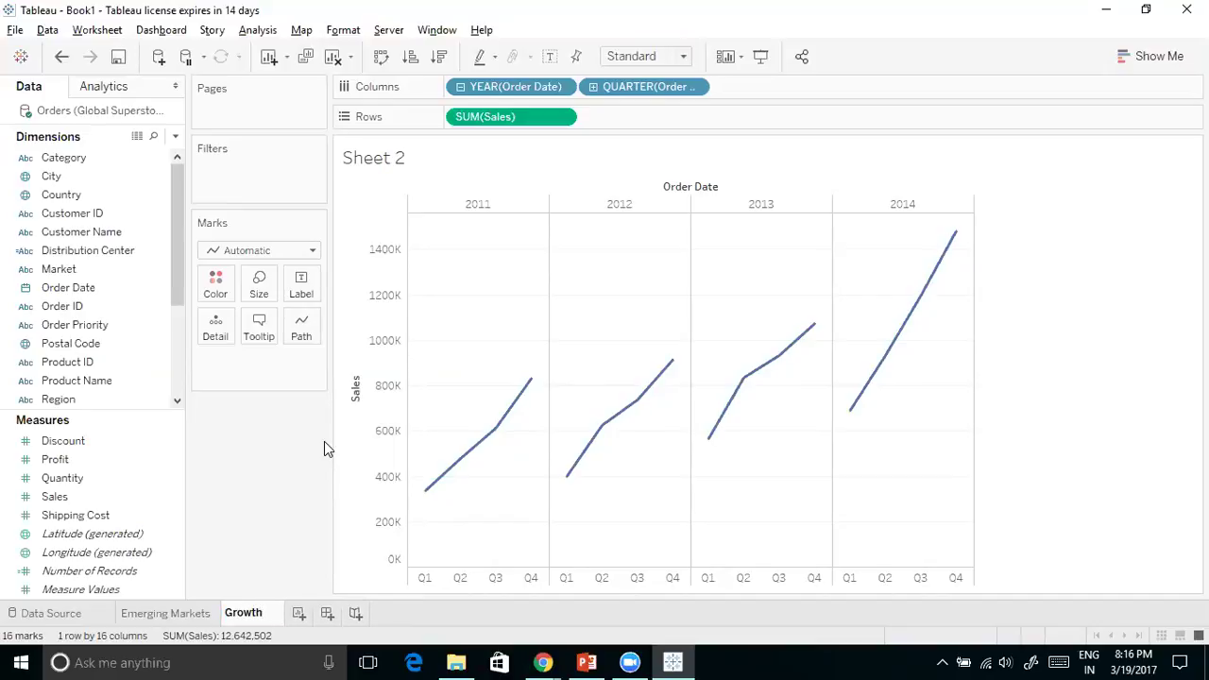
pyautogui.write(' by Quarter')
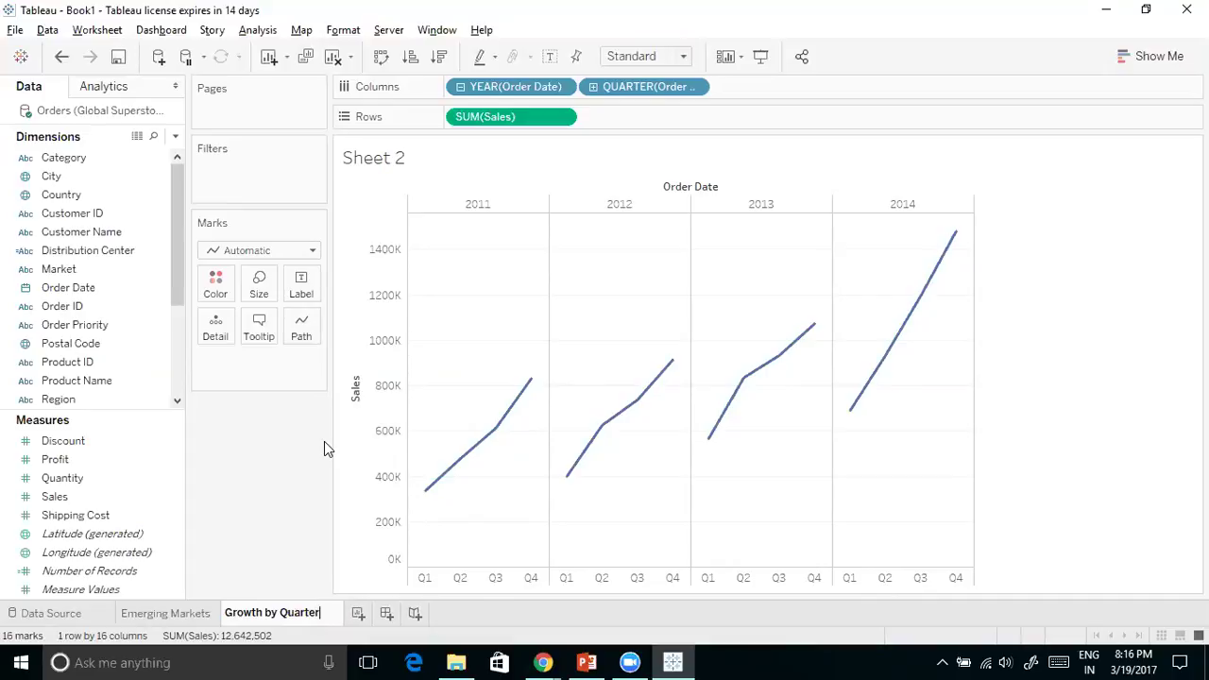
pyautogui.write(' across the years')
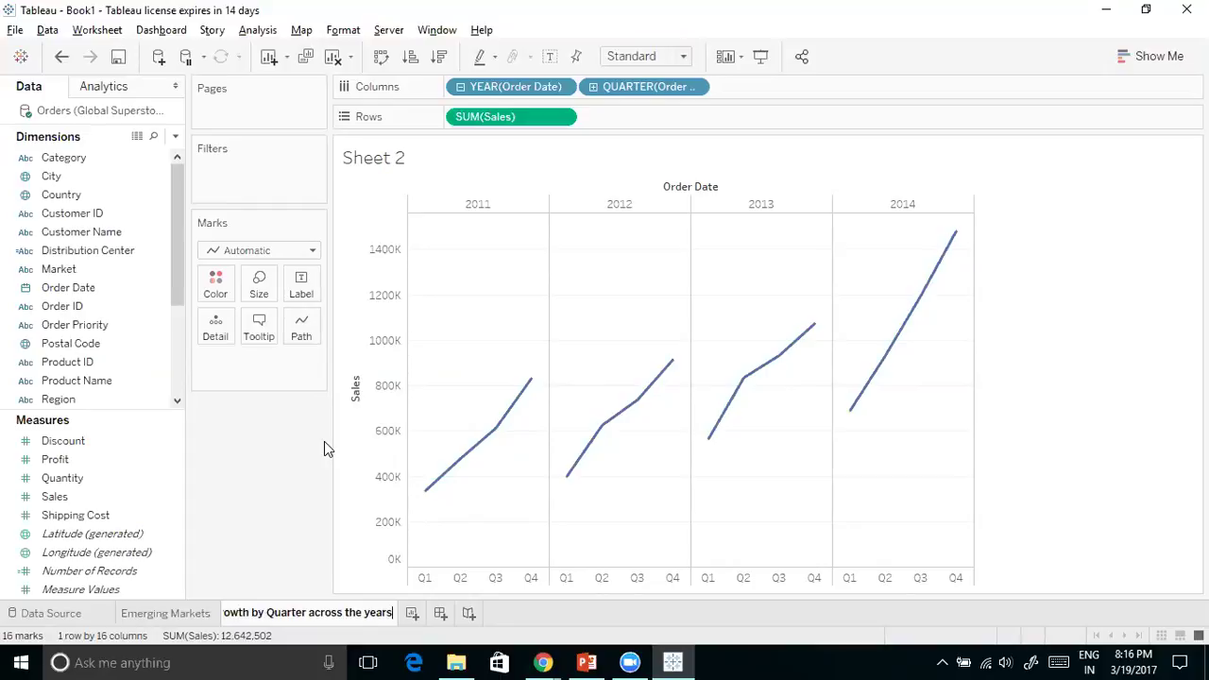
pyautogui.click(1168, 414)
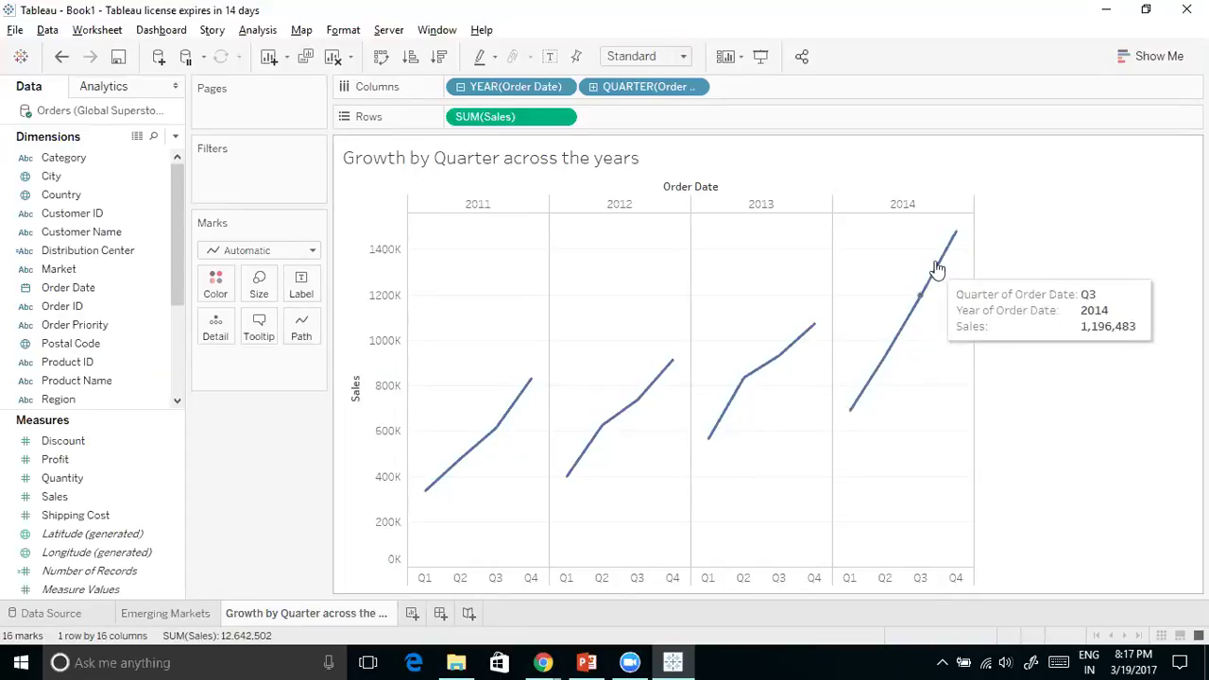
# Shorten the sales growth worksheet's name to "Growth by Quarters"
pyautogui.moveTo(561, 487)
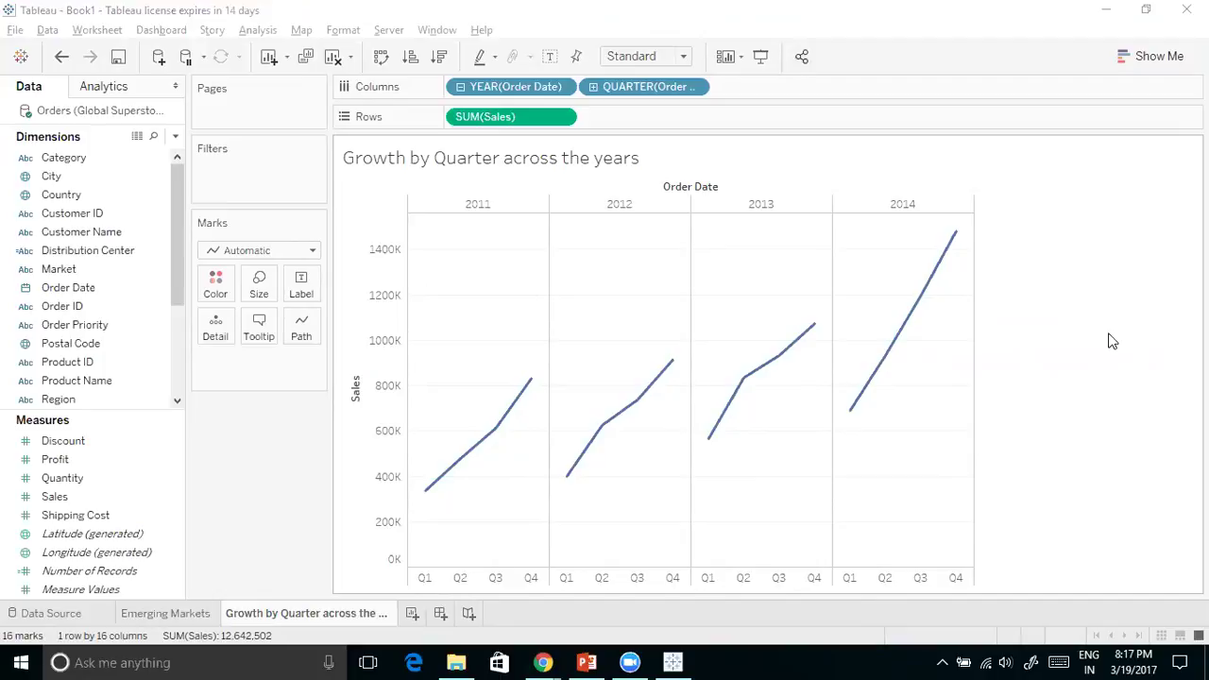
pyautogui.rightClick(309, 615)
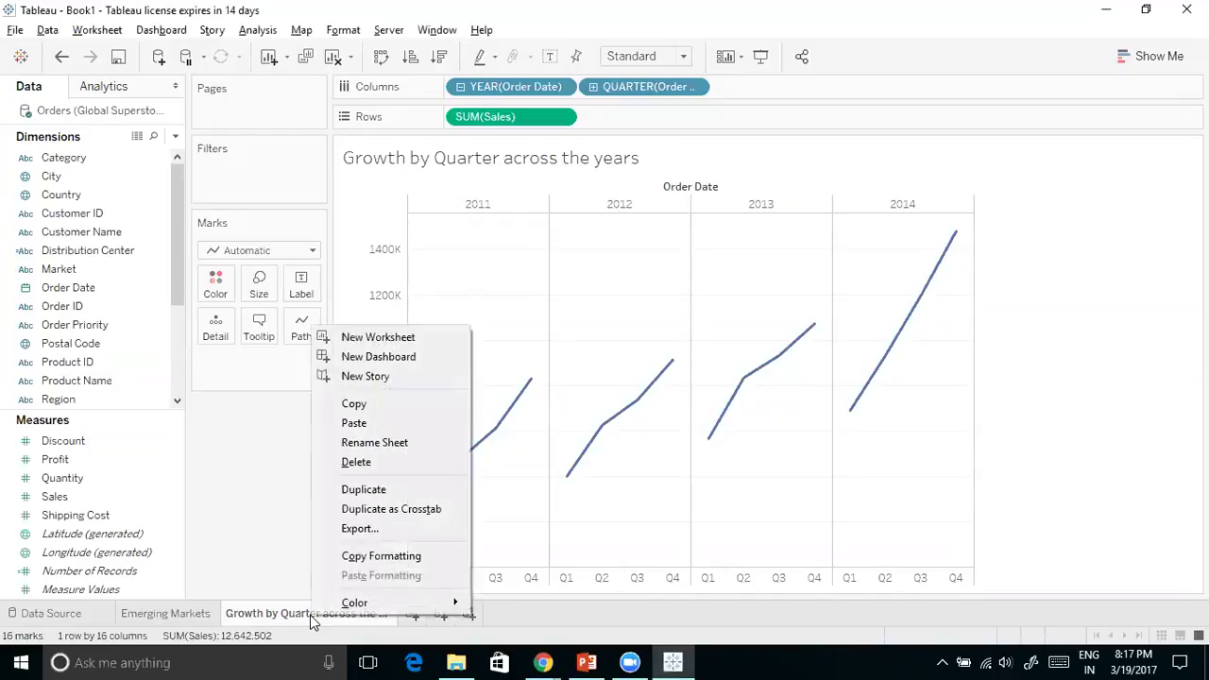
pyautogui.click(375, 443)
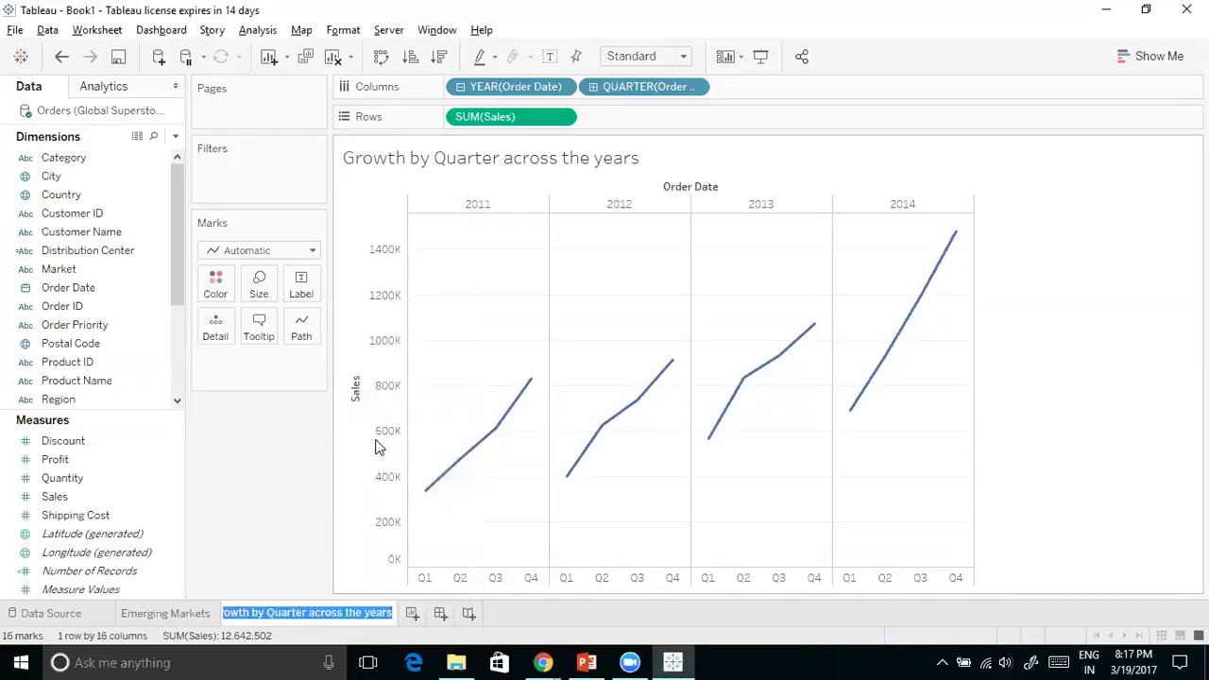
pyautogui.press('Right')
pyautogui.hotkey('ctrl', 'Left')
pyautogui.hotkey('ctrl', 'Left')
pyautogui.hotkey('ctrl', 'Left')
pyautogui.hotkey('ctrl', 'shift', 'Right')
pyautogui.hotkey('ctrl', 'shift', 'Right')
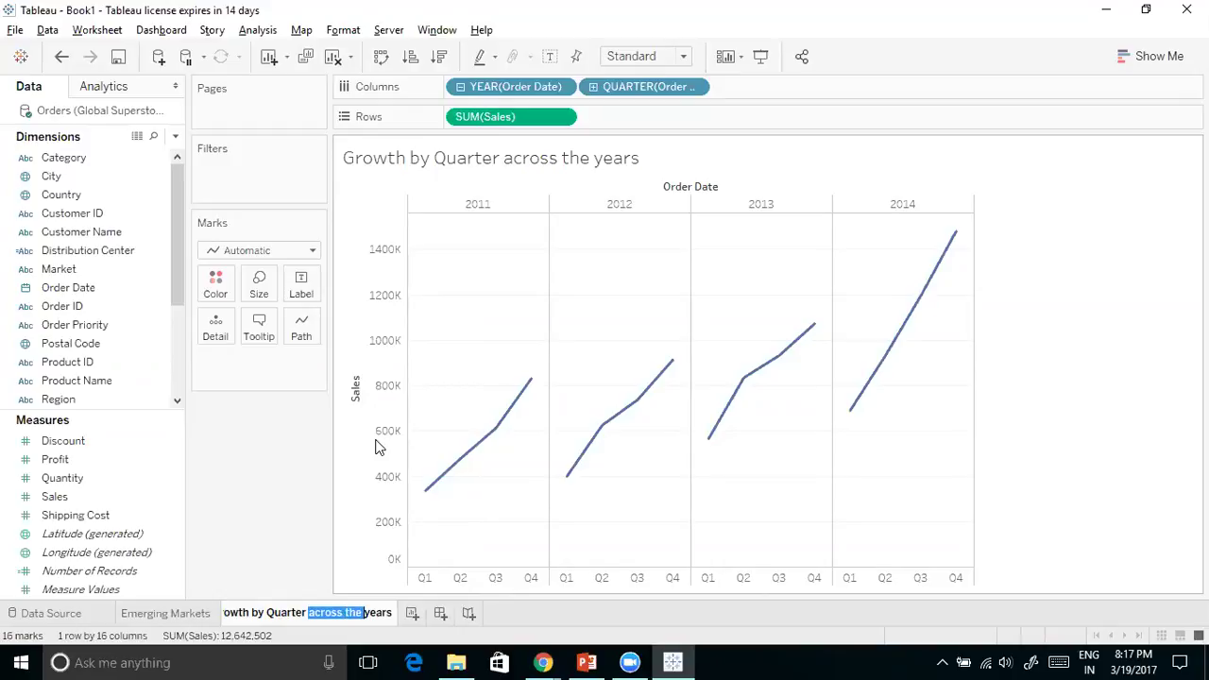
pyautogui.hotkey('ctrl', 'shift', 'Right')
pyautogui.press('Delete')
pyautogui.press('BackSpace')
pyautogui.write('s')
pyautogui.hotkey('ctrl', 'Left')
pyautogui.hotkey('ctrl', 'Left')
pyautogui.press('Return')
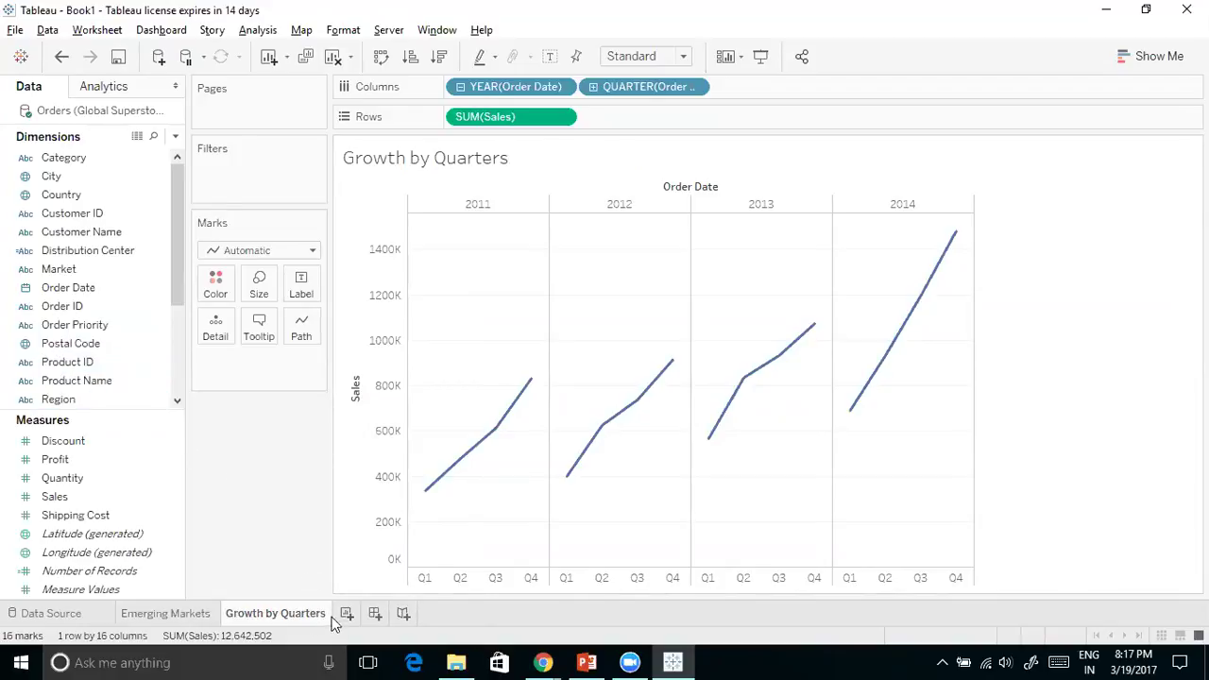
pyautogui.moveTo(287, 614)
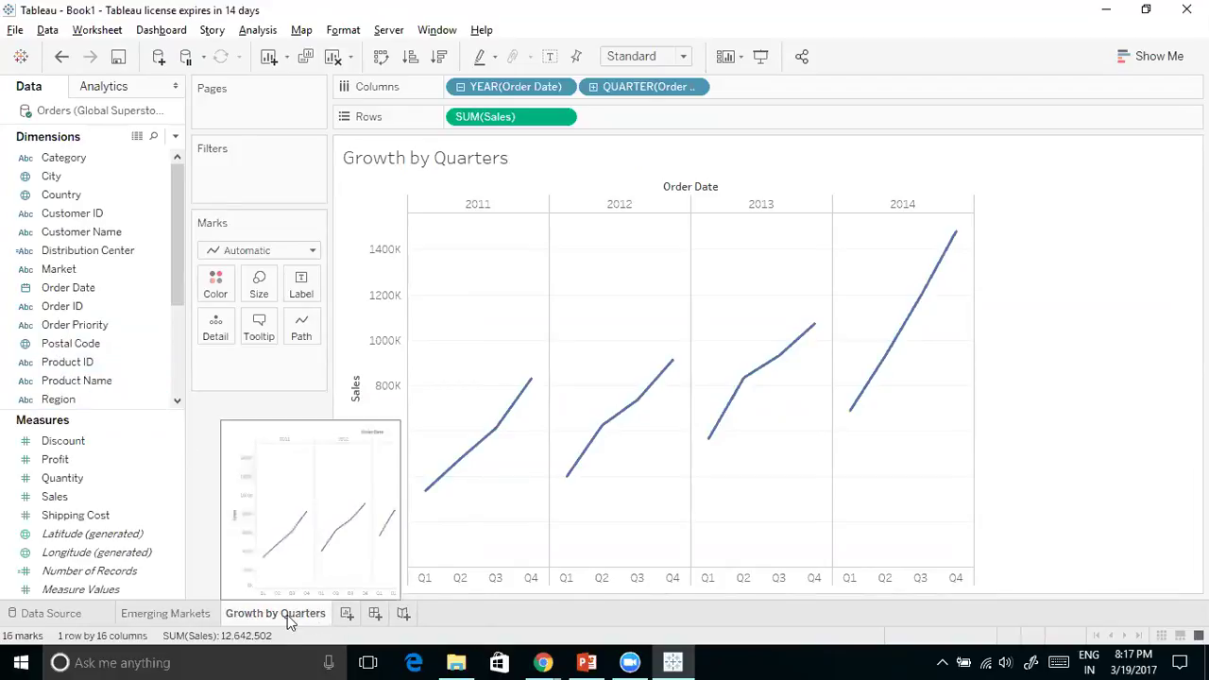
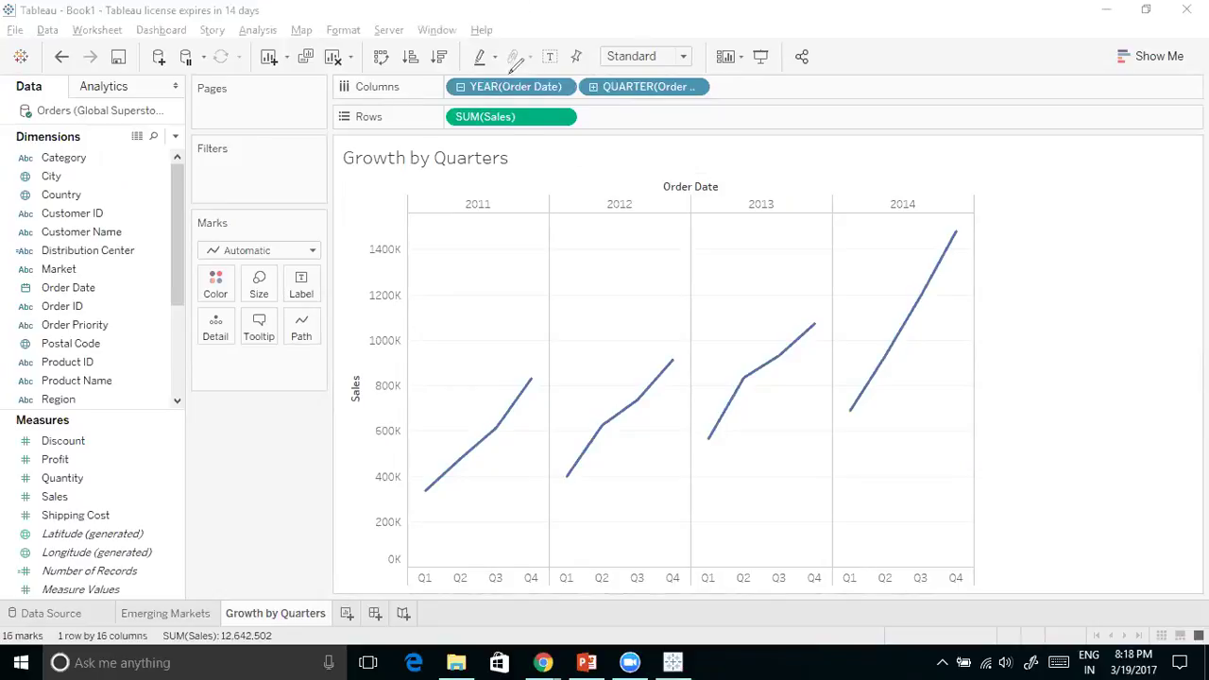
# Draw freehand on-screen arrows showing the quarter field moving ahead of the year field in columns, and clear the drawing
pyautogui.moveTo(502, 69); pyautogui.dragTo(686, 30)
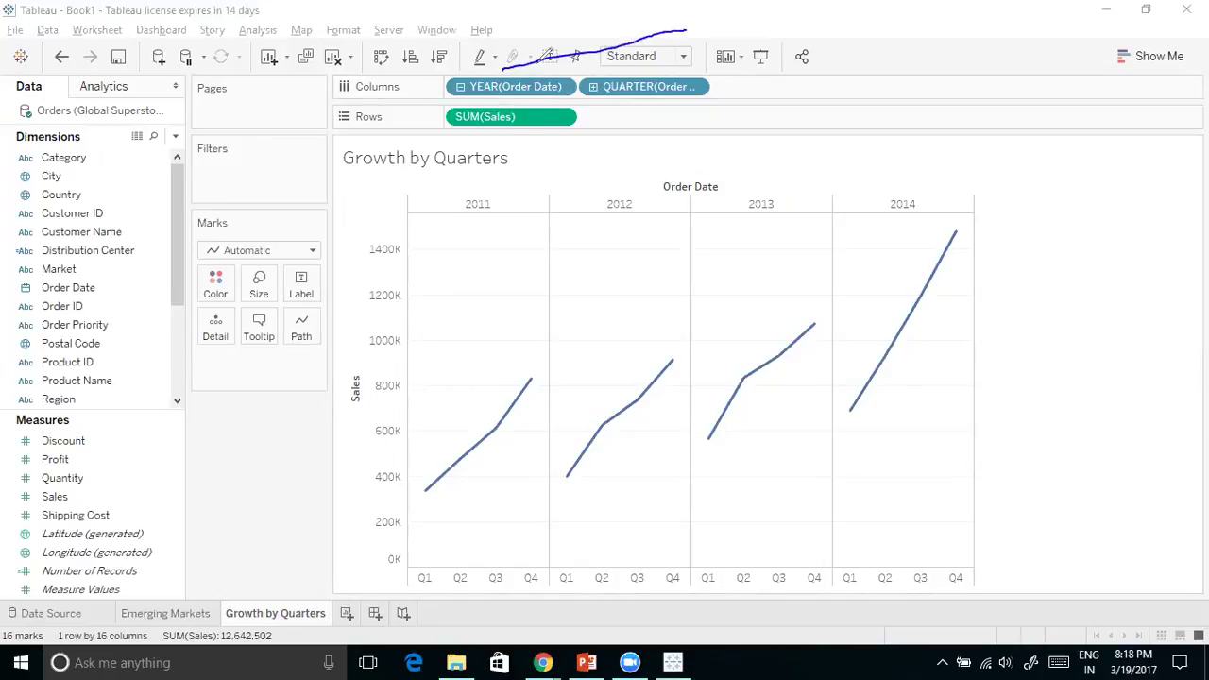
pyautogui.moveTo(516, 58)
pyautogui.mouseDown()
pyautogui.moveTo(502, 69)
pyautogui.moveTo(525, 72)
pyautogui.mouseUp()
pyautogui.moveTo(429, 83); pyautogui.dragTo(449, 75)
pyautogui.moveTo(642, 94)
pyautogui.mouseDown()
pyautogui.moveTo(644, 109)
pyautogui.moveTo(458, 182)
pyautogui.moveTo(412, 105)
pyautogui.moveTo(432, 94)
pyautogui.mouseUp()
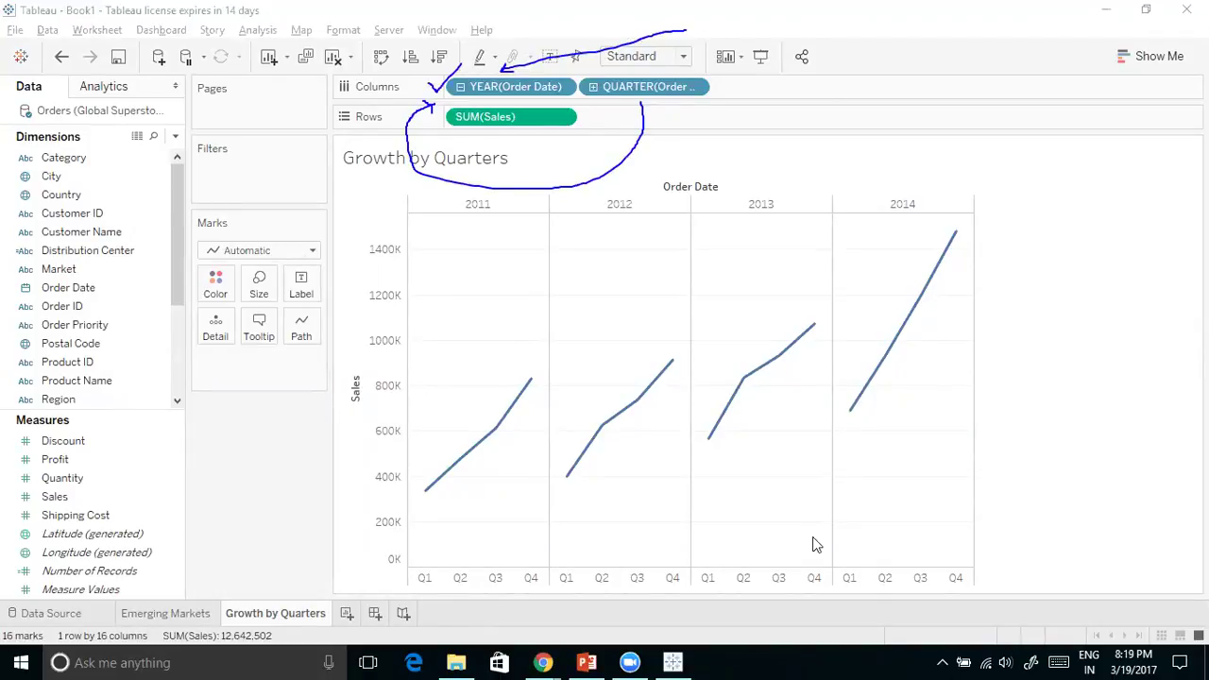
pyautogui.press('Escape')
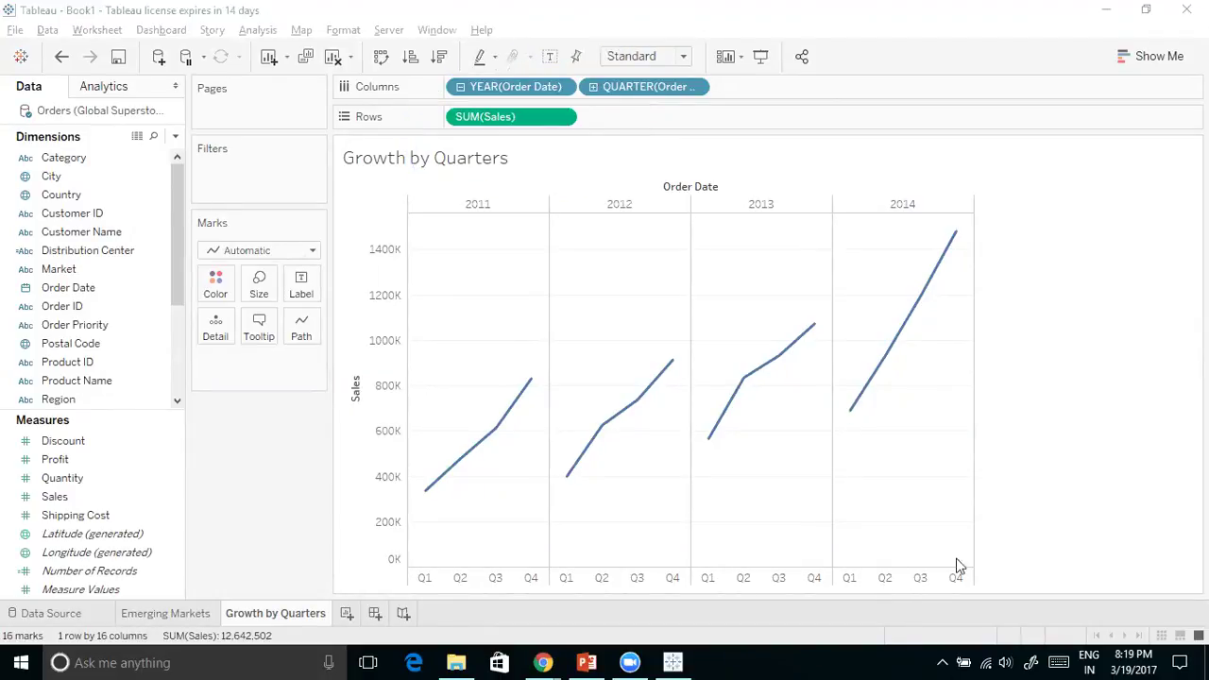
# Place the quarter of Order Date before the year in columns to compare each quarter across years
pyautogui.moveTo(647, 86); pyautogui.dragTo(453, 90)
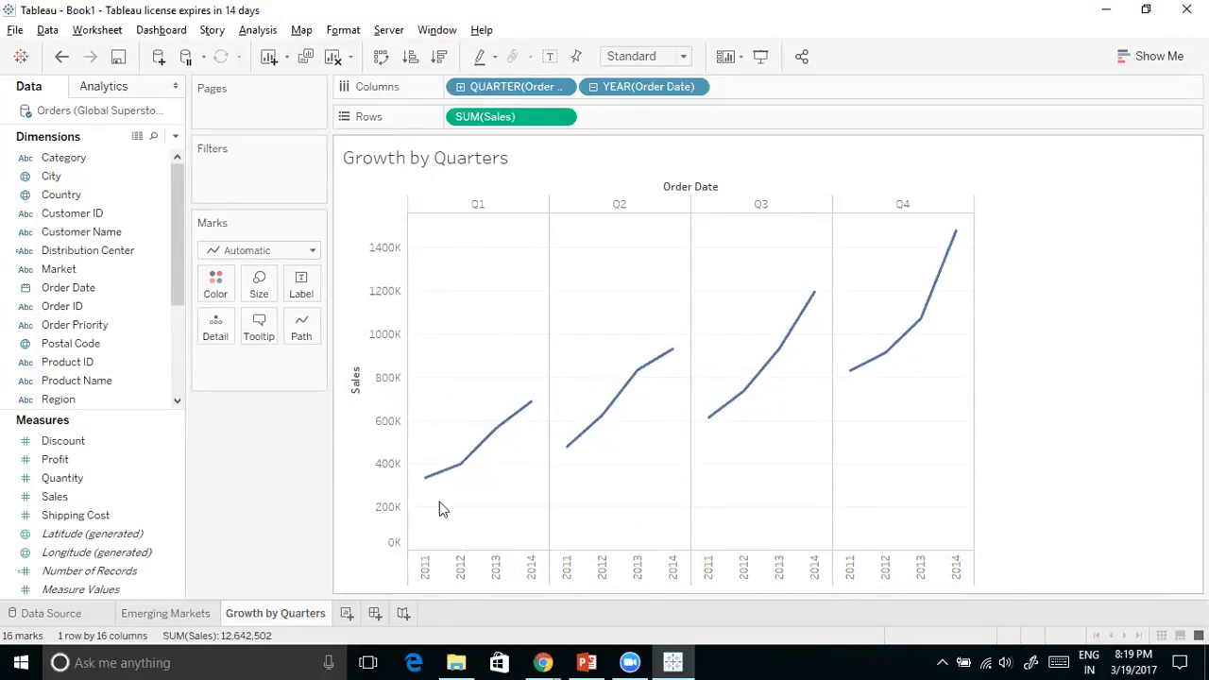
# Examine the yearly sales points on the Q1, Q2, Q3 and Q4 lines of the Growth by Quarters chart
pyautogui.moveTo(440, 481)
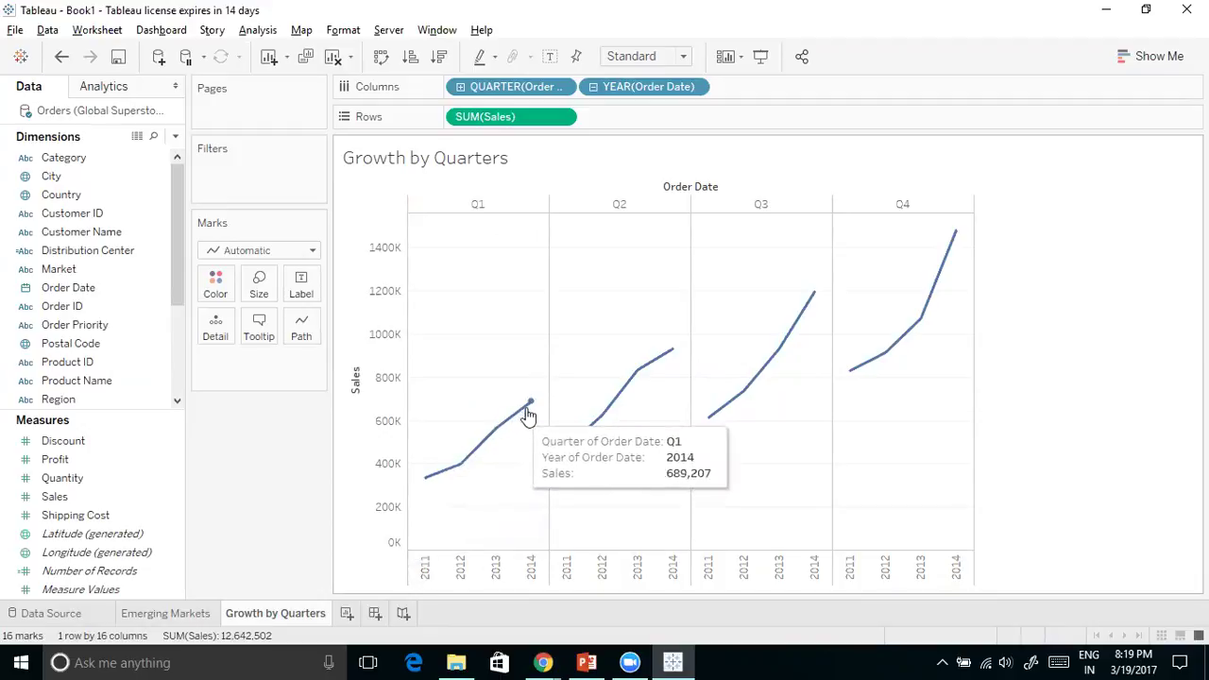
pyautogui.moveTo(646, 379)
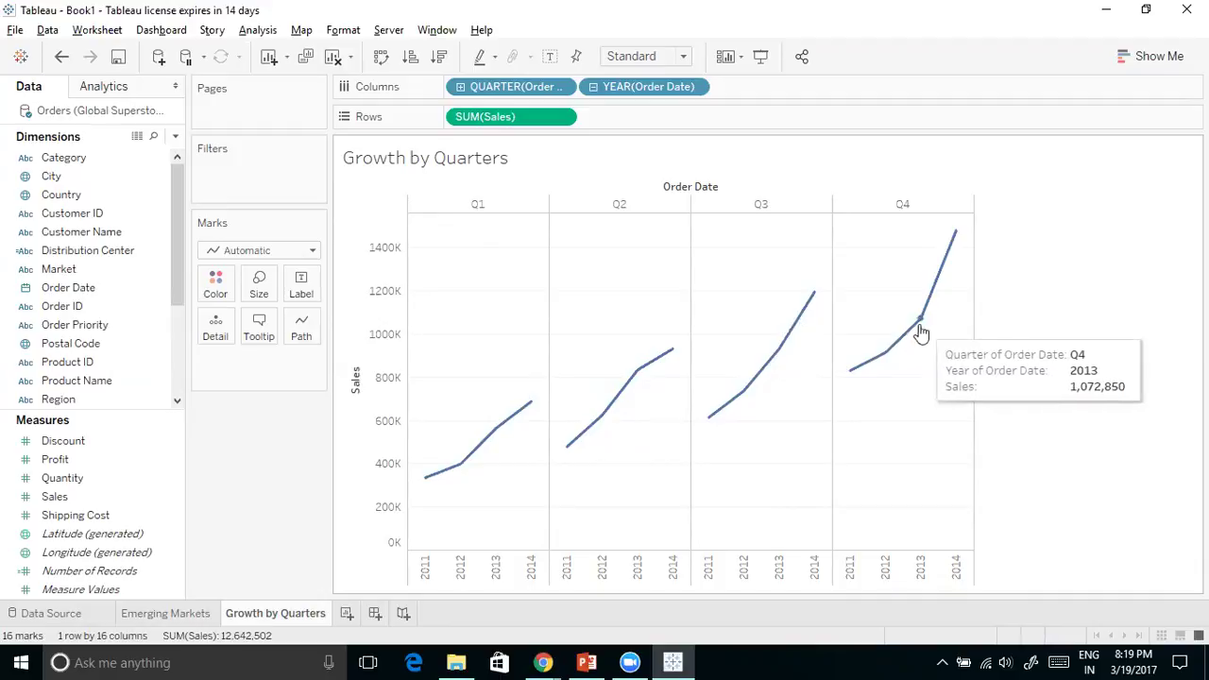
pyautogui.moveTo(859, 376)
pyautogui.moveTo(918, 327)
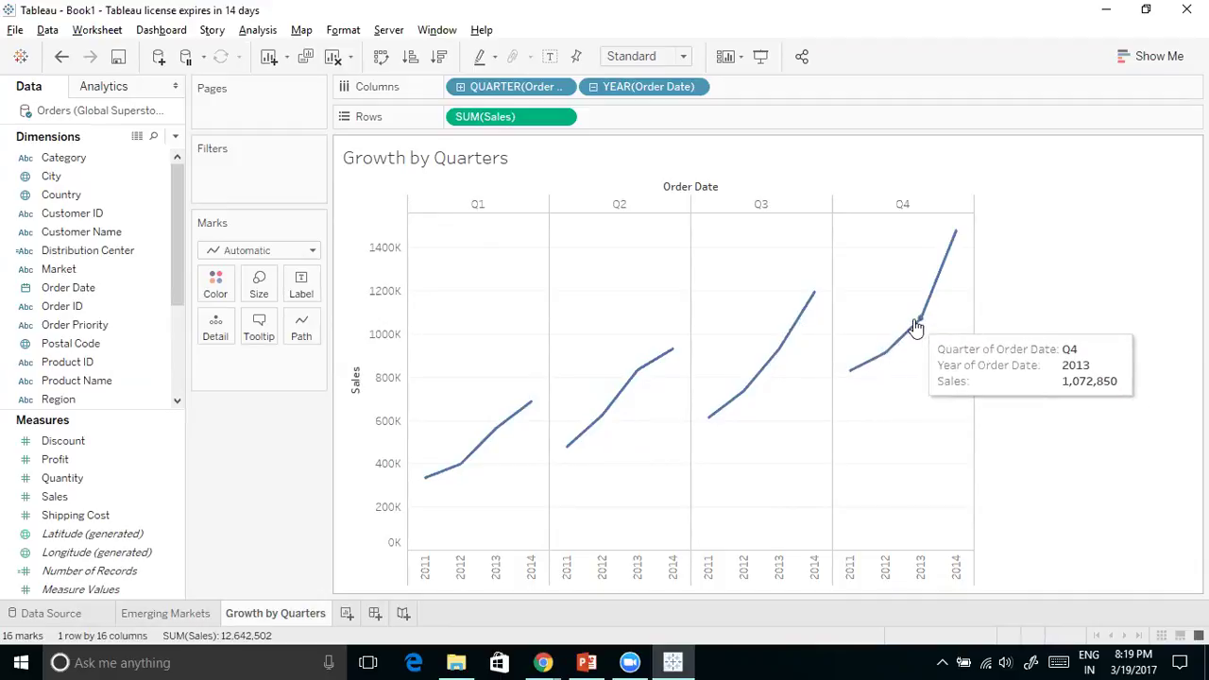
pyautogui.moveTo(945, 247)
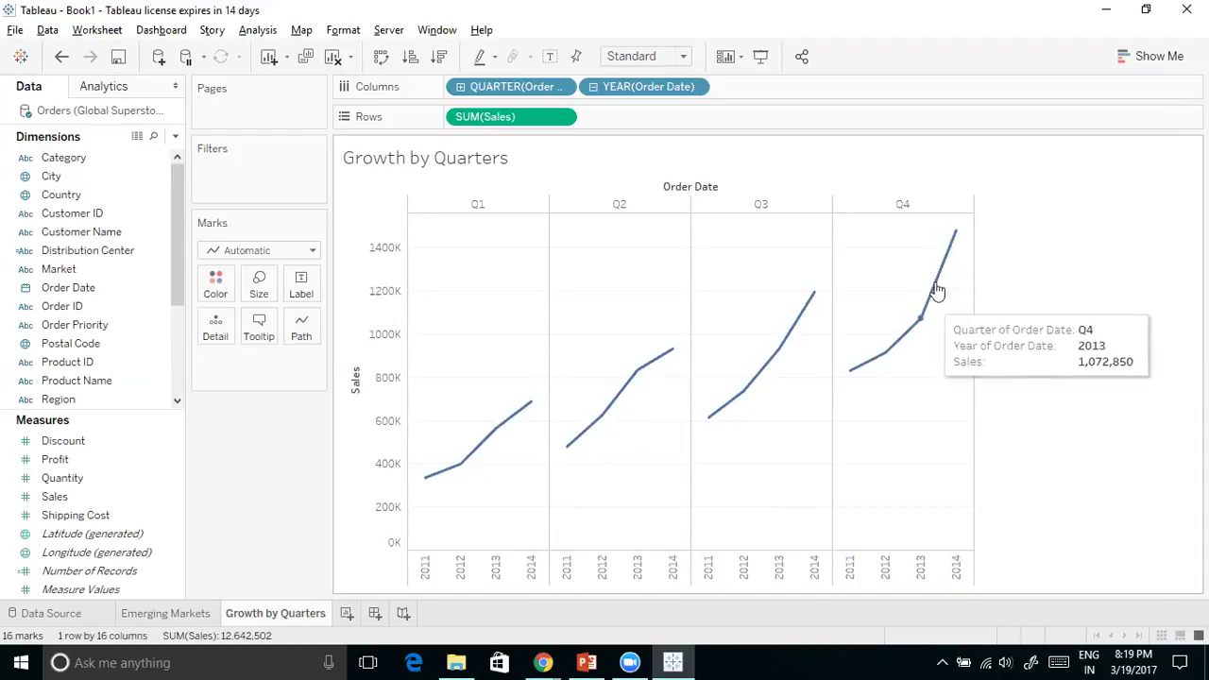
pyautogui.moveTo(778, 351)
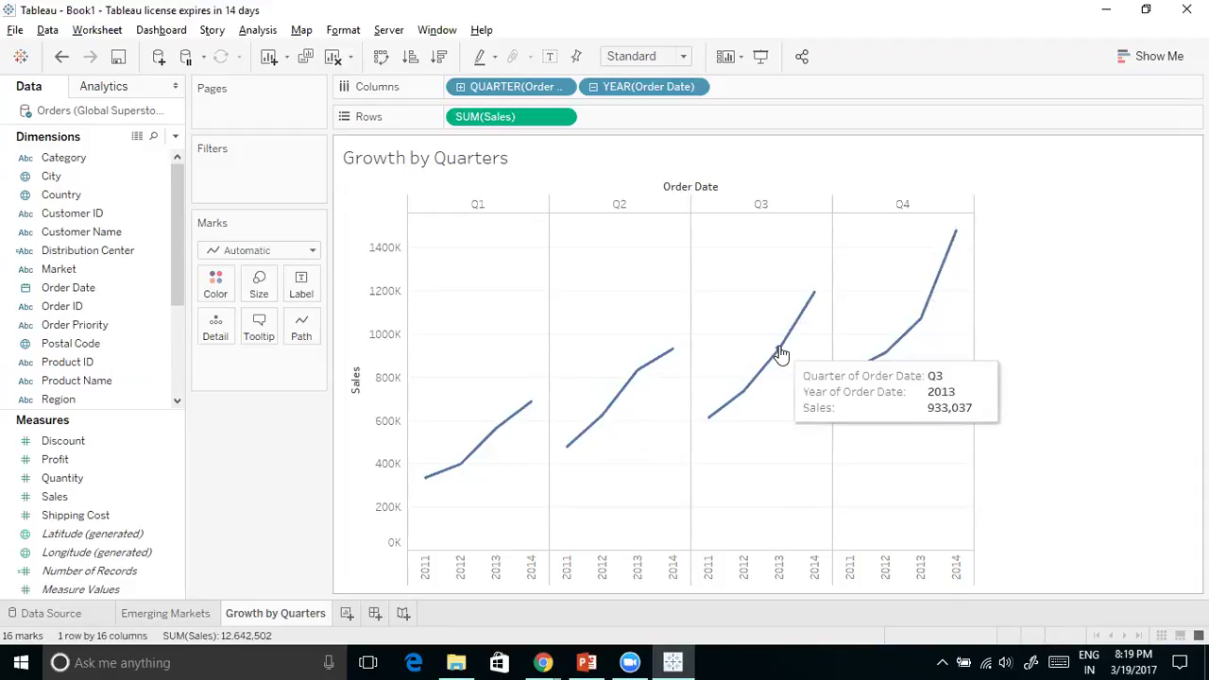
pyautogui.moveTo(758, 390)
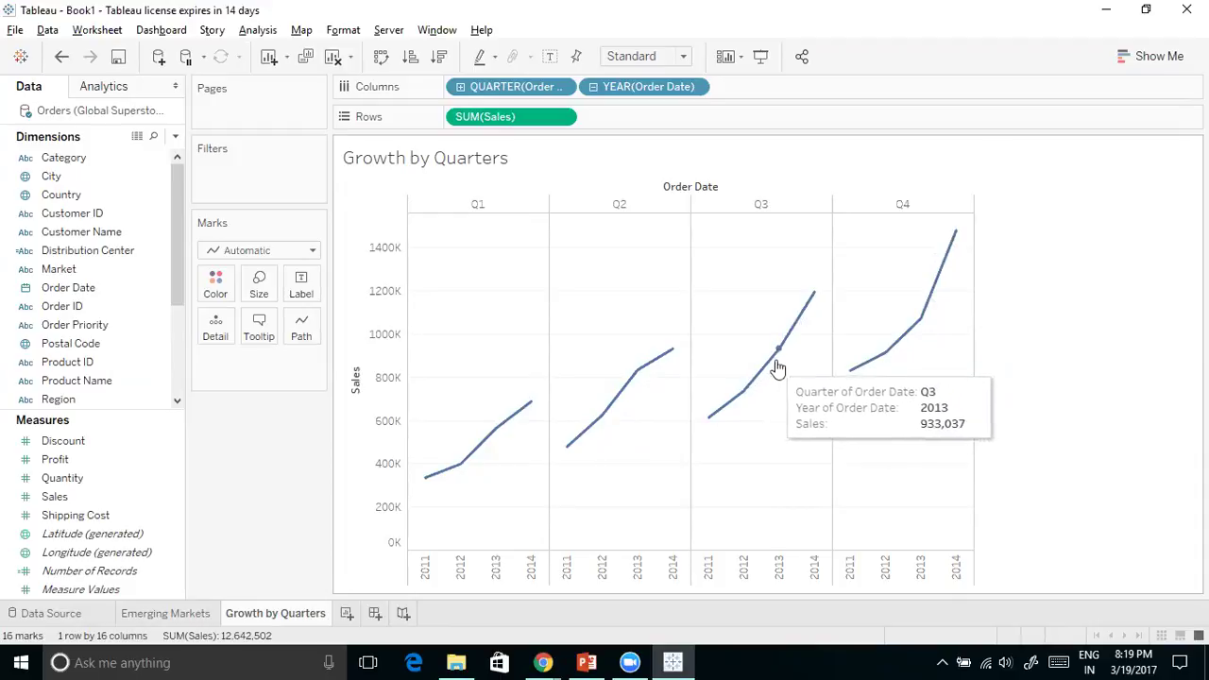
pyautogui.moveTo(804, 314)
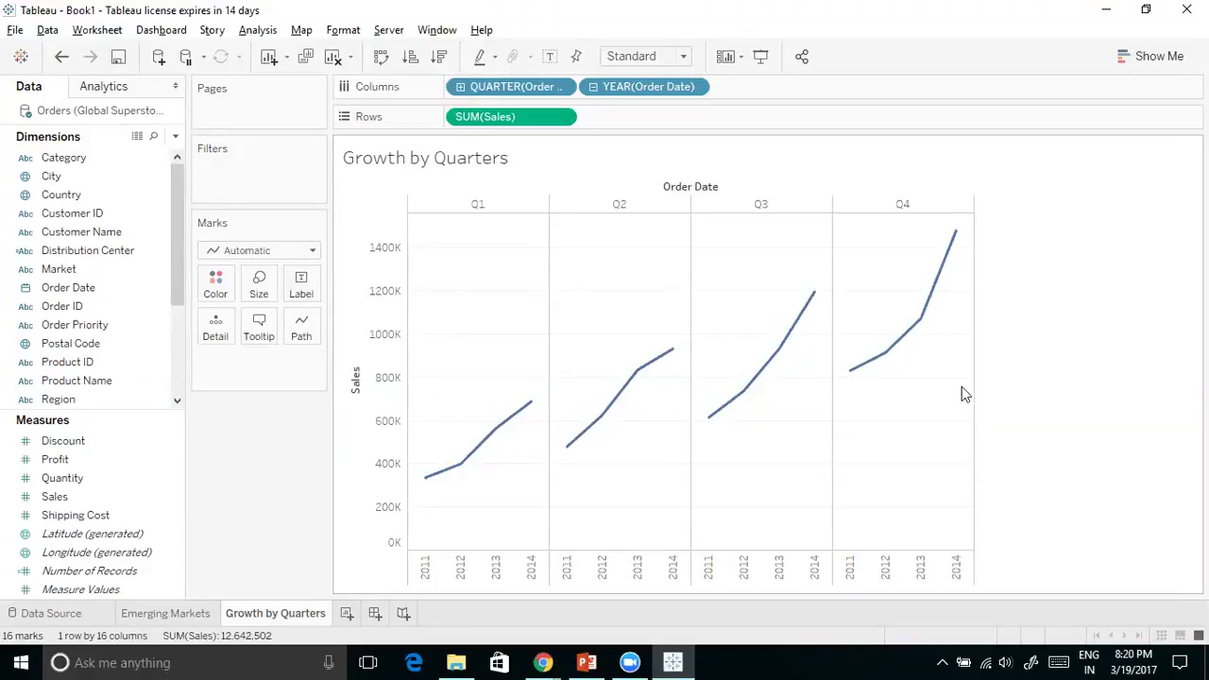
# Switch to the Visual Analytics presentation in PowerPoint and review the dashboard and 5-second test slides from 94 back to 91
pyautogui.click(593, 661)
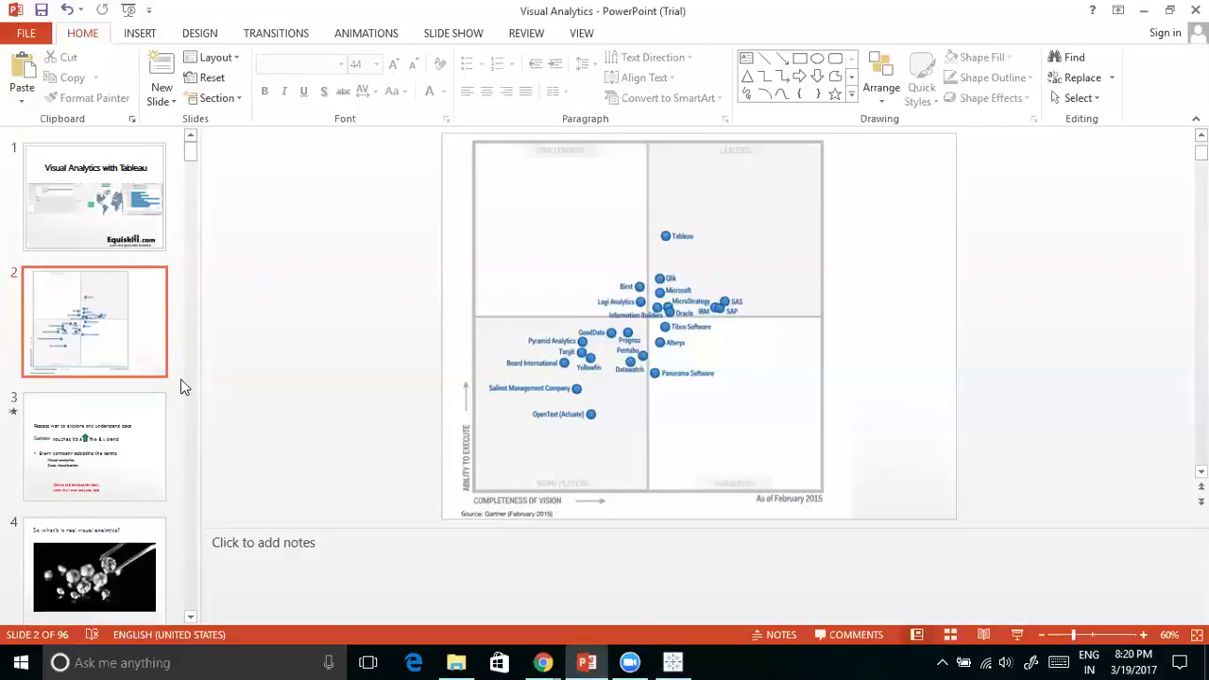
pyautogui.moveTo(189, 151); pyautogui.dragTo(207, 603)
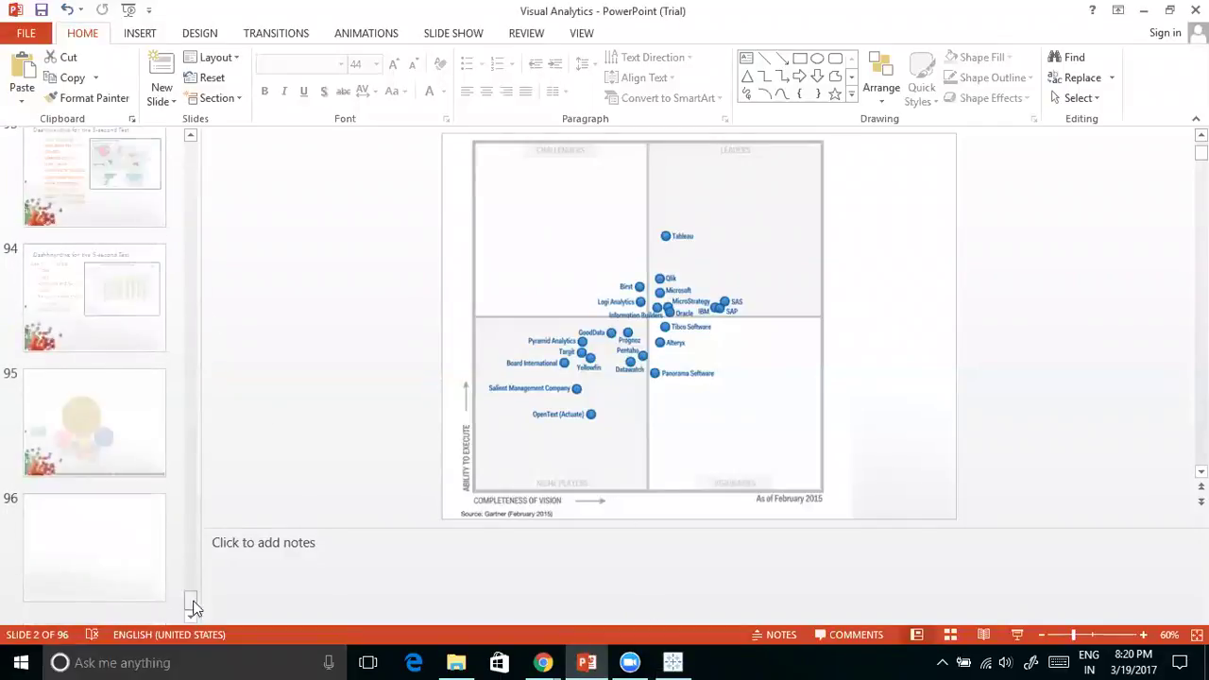
pyautogui.scroll(3, 103, 406)
pyautogui.click(86, 565)
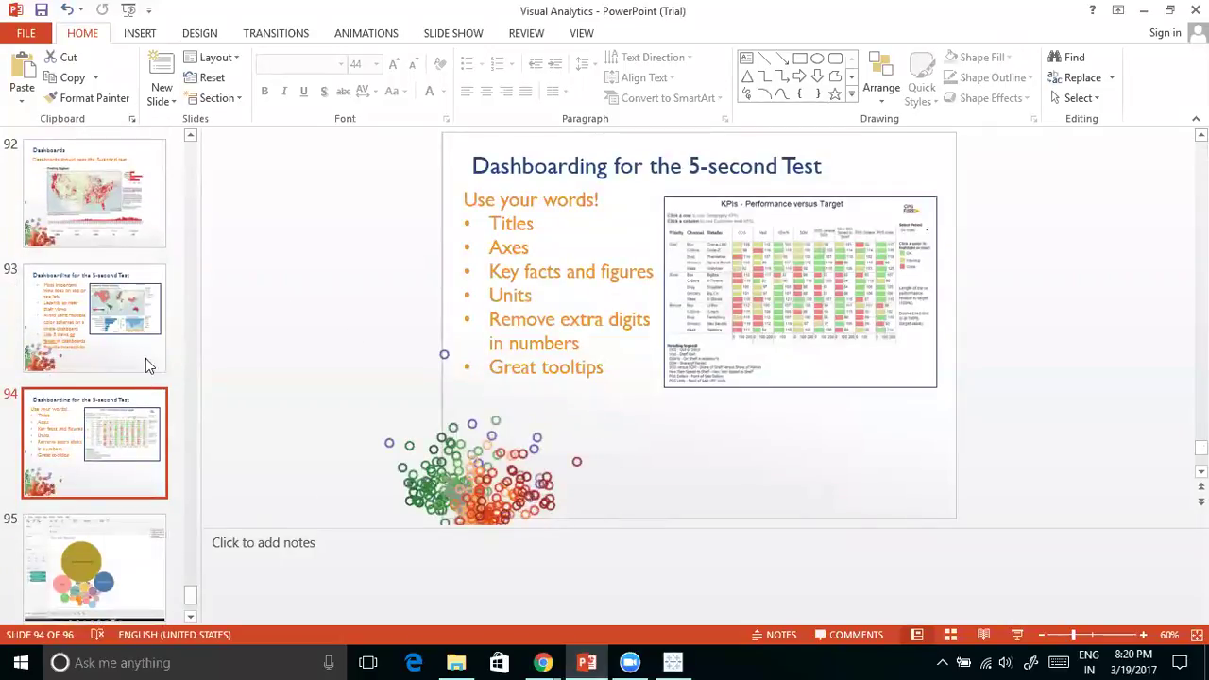
pyautogui.click(74, 346)
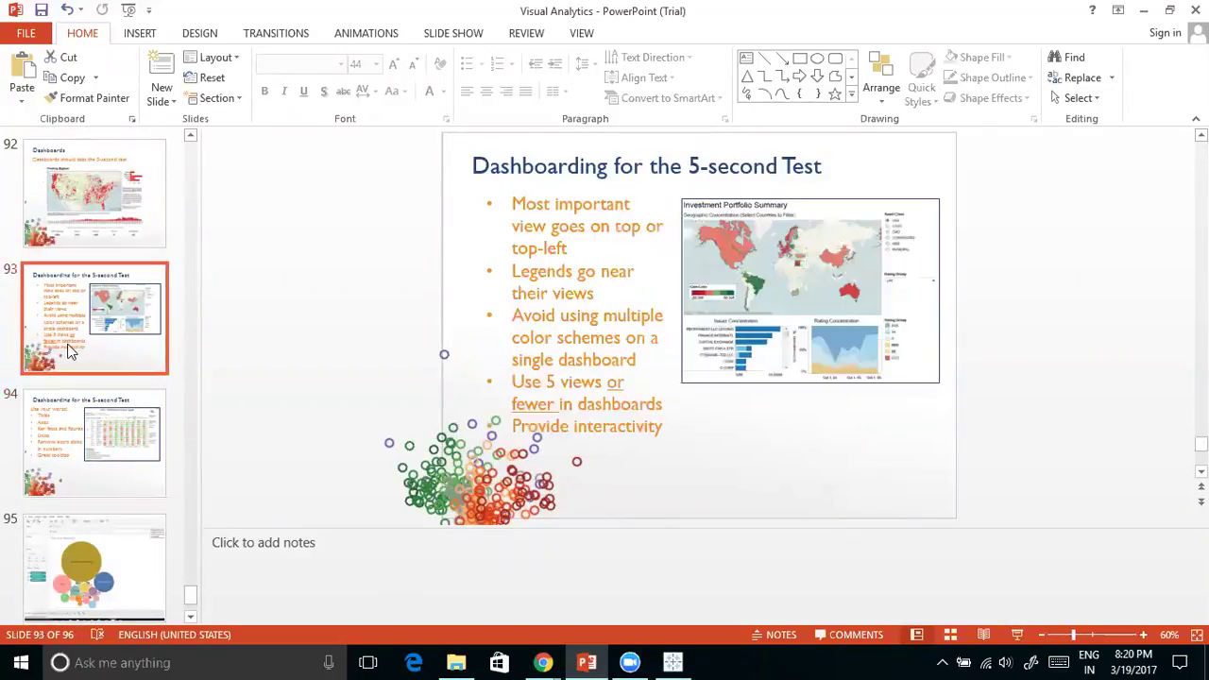
pyautogui.scroll(1, 97, 338)
pyautogui.scroll(1, 97, 338)
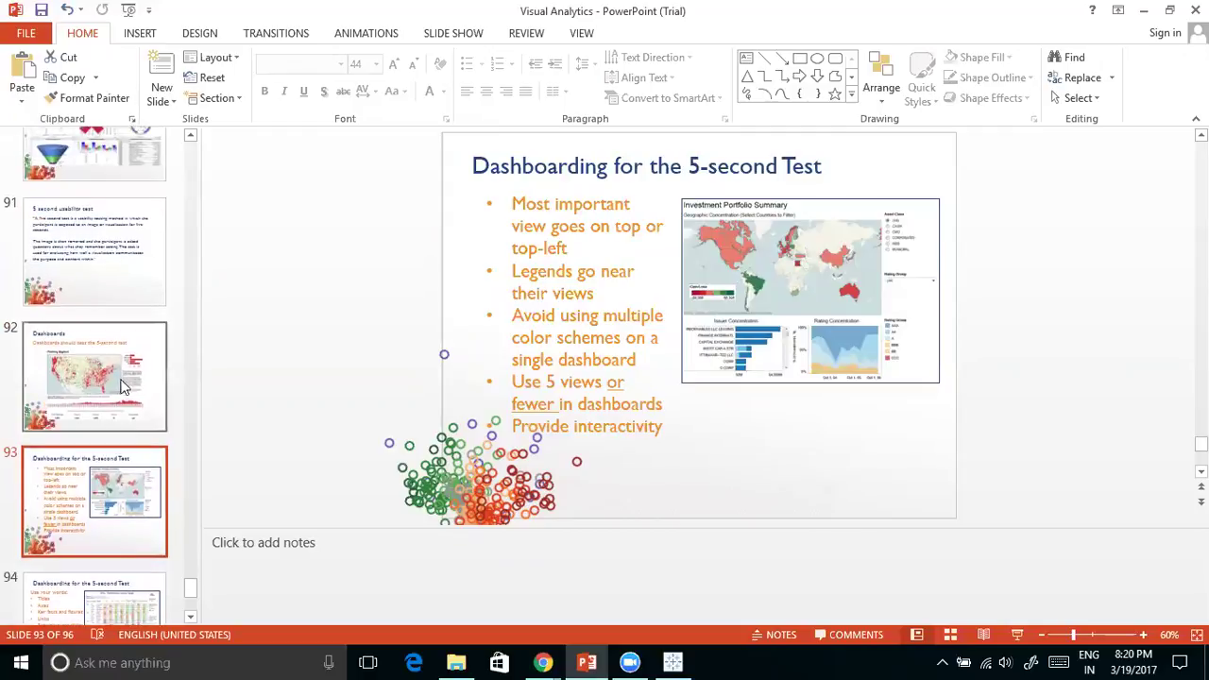
pyautogui.click(113, 381)
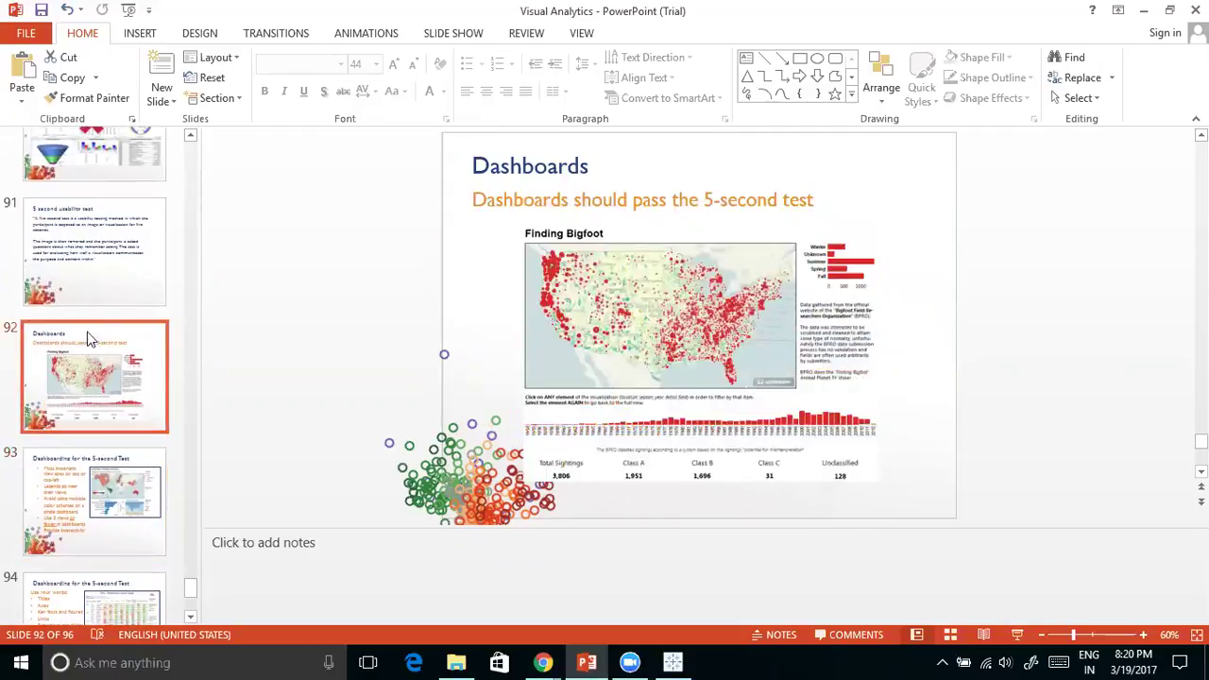
pyautogui.click(103, 285)
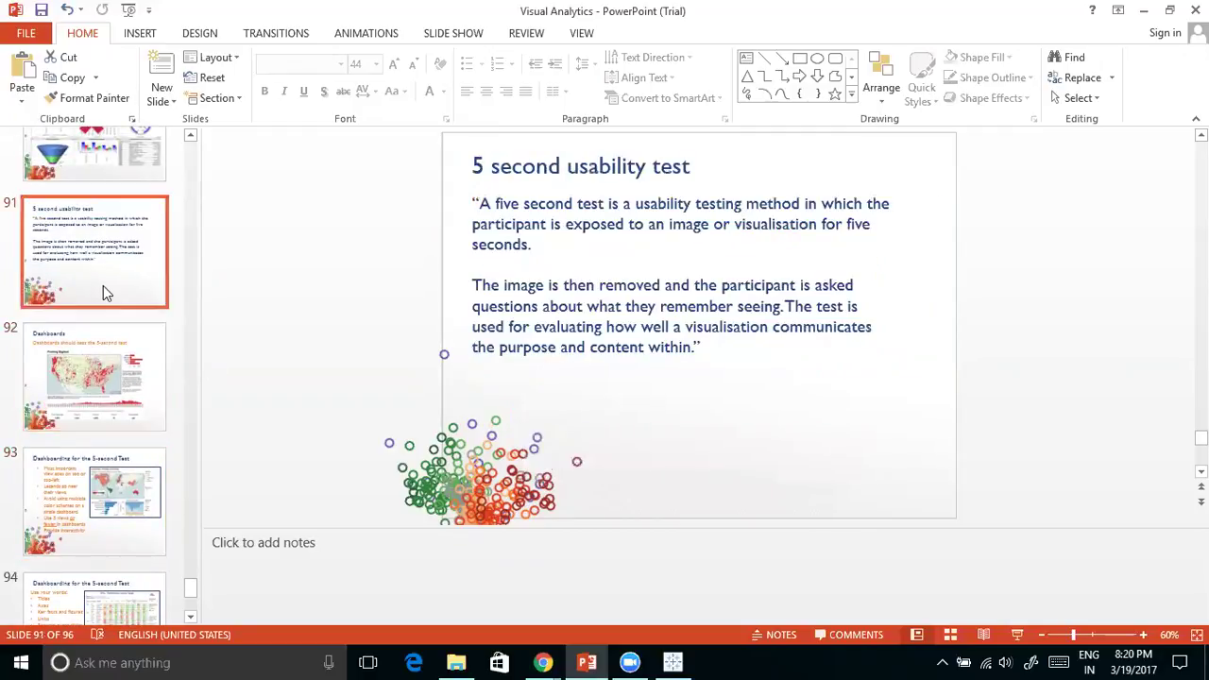
# Browse the slide thumbnails back to the Best Practices Overview and return to the end of the deck
pyautogui.scroll(1, 103, 285)
pyautogui.scroll(4, 103, 286)
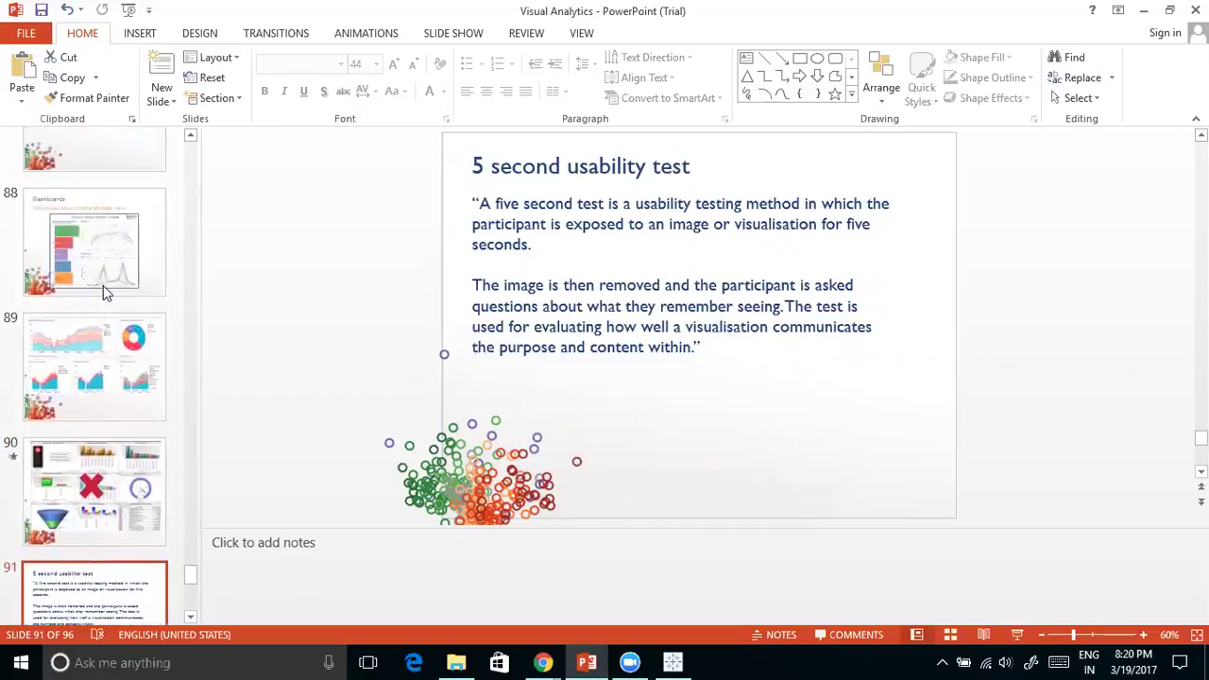
pyautogui.scroll(4, 103, 286)
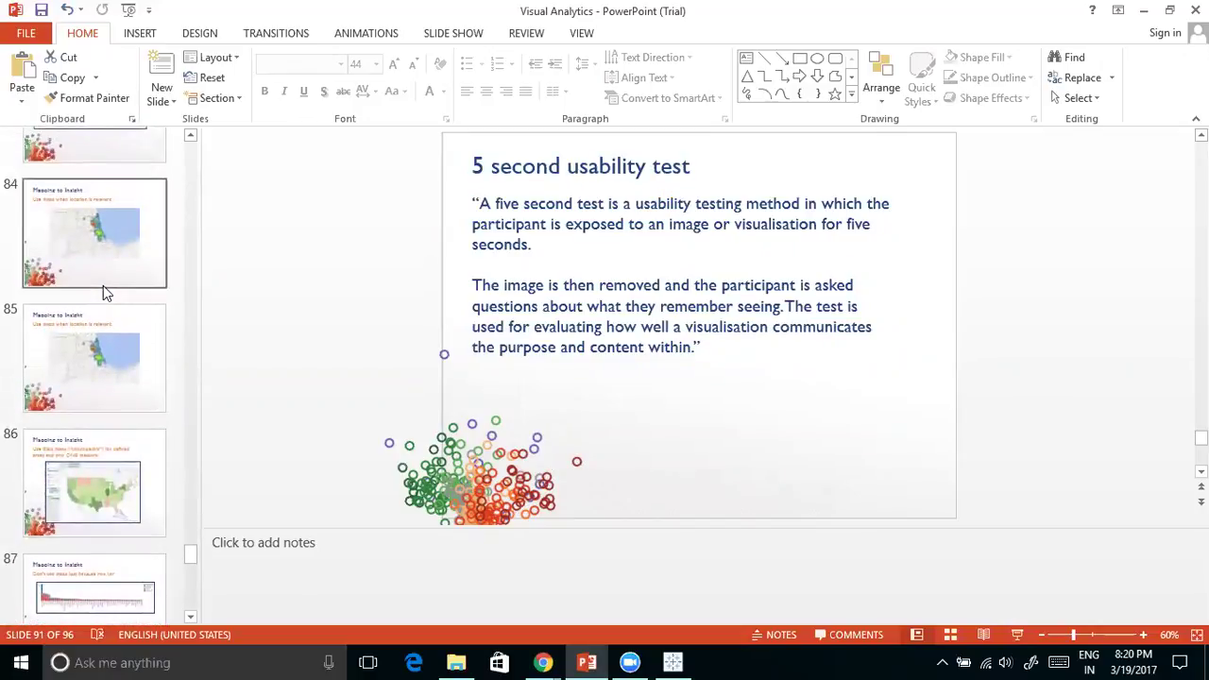
pyautogui.scroll(4, 94, 333)
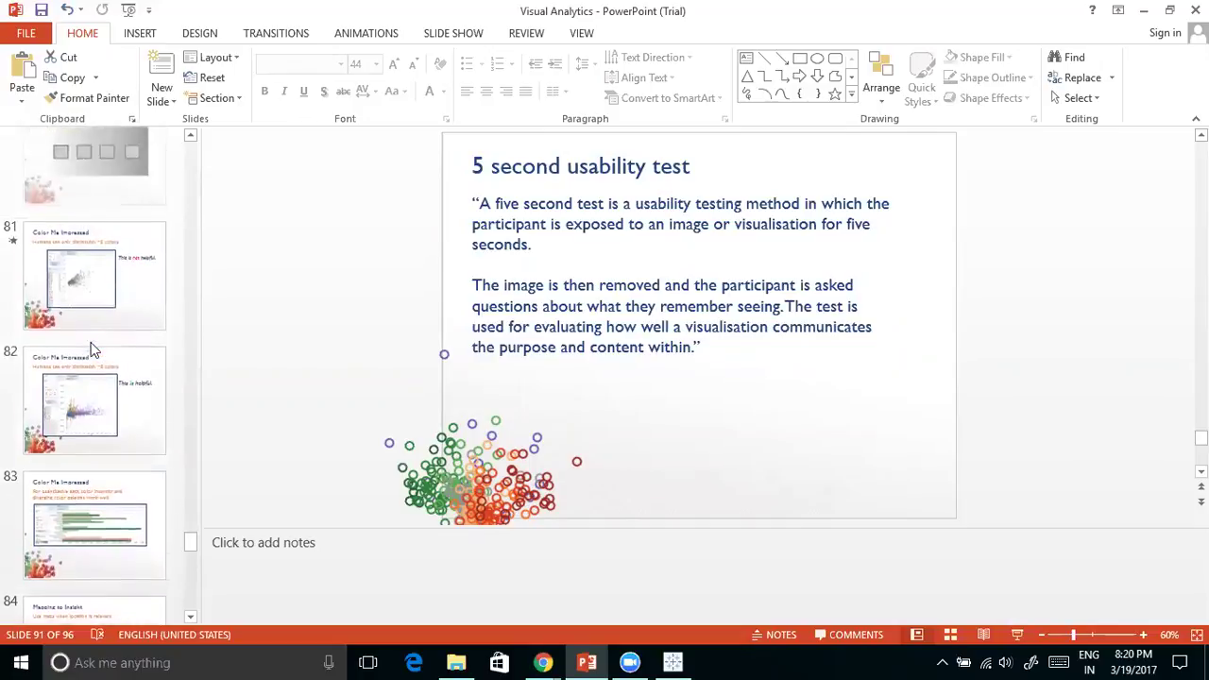
pyautogui.scroll(3, 90, 344)
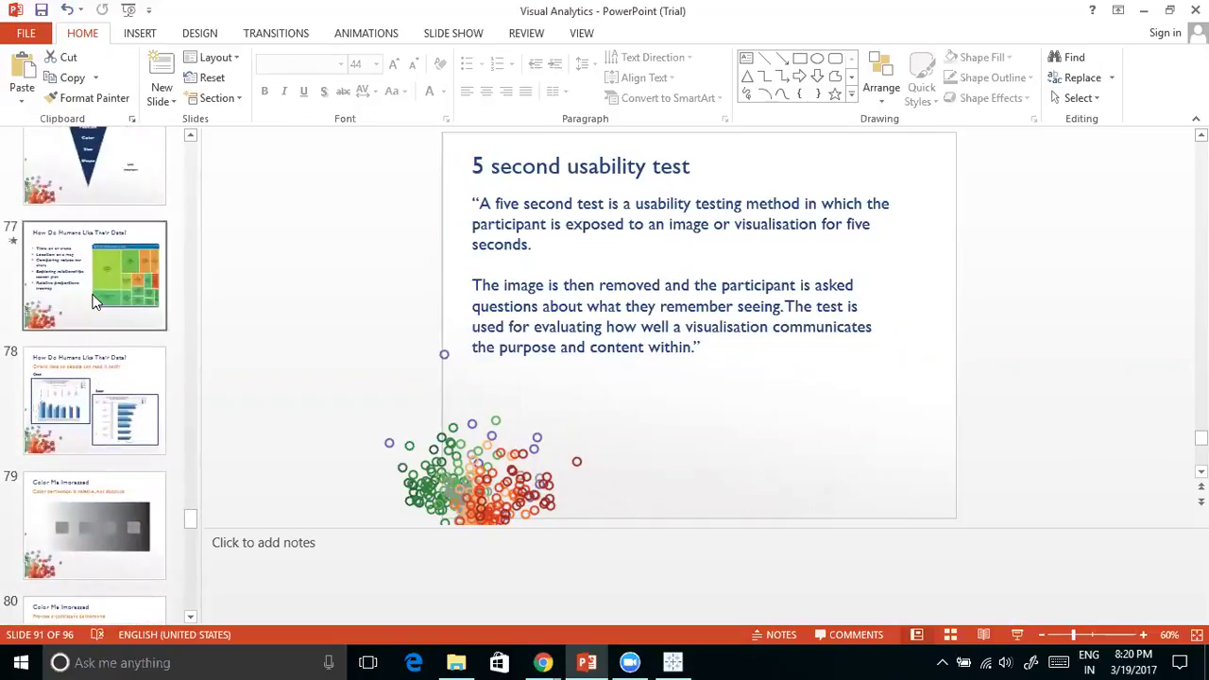
pyautogui.scroll(8, 93, 300)
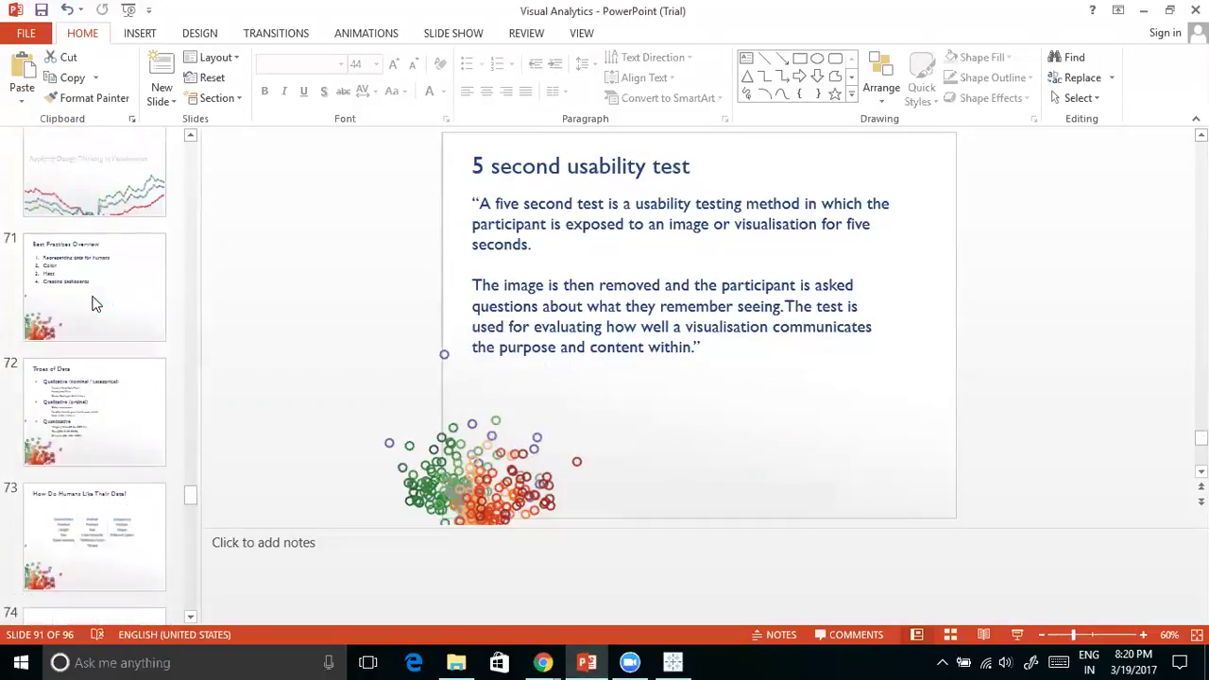
pyautogui.scroll(-7, 94, 305)
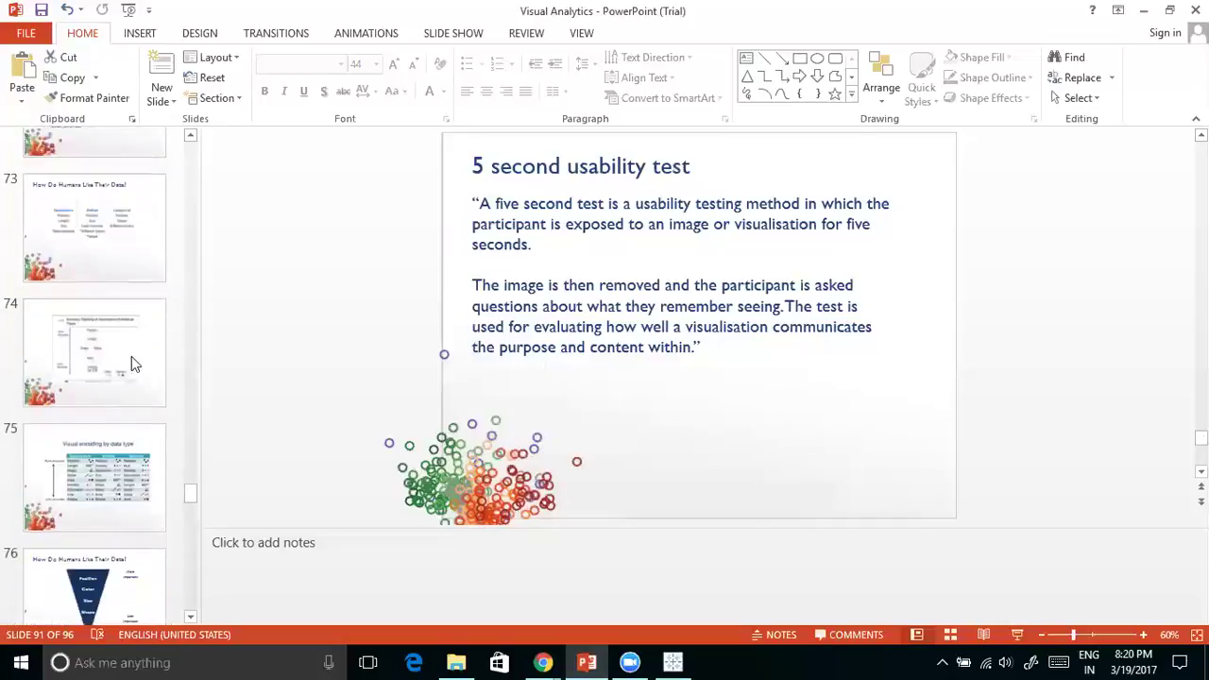
pyautogui.moveTo(190, 522); pyautogui.dragTo(190, 604)
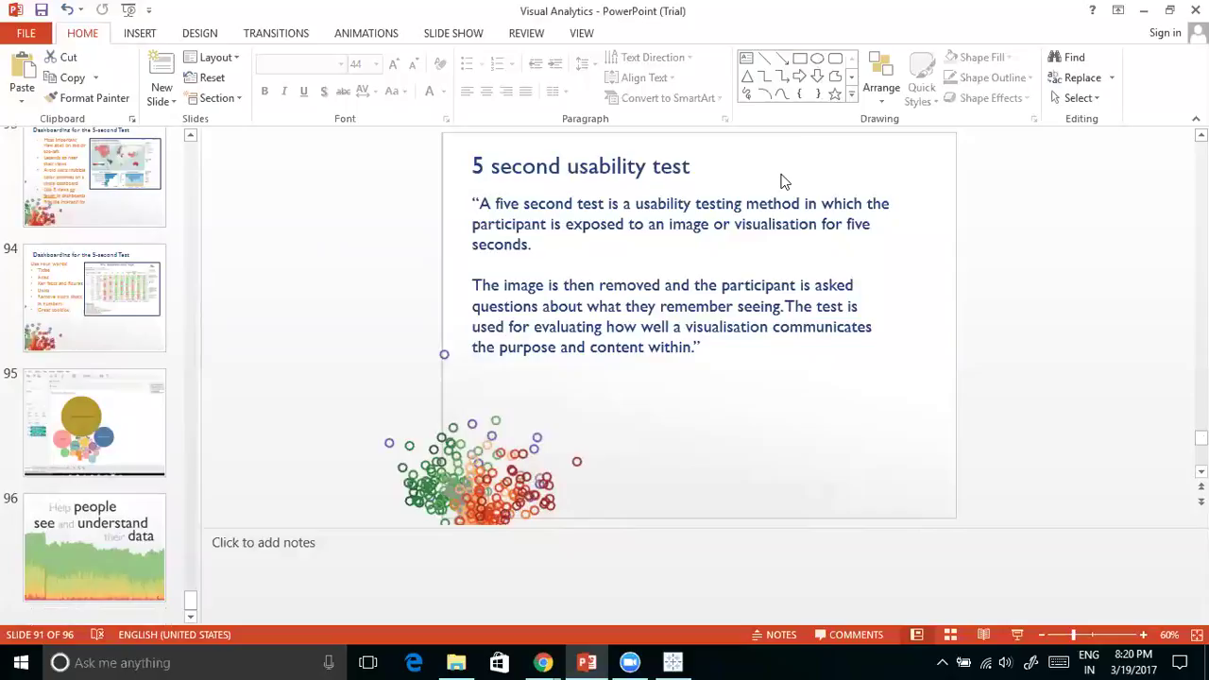
pyautogui.hotkey('alt', 'Tab')
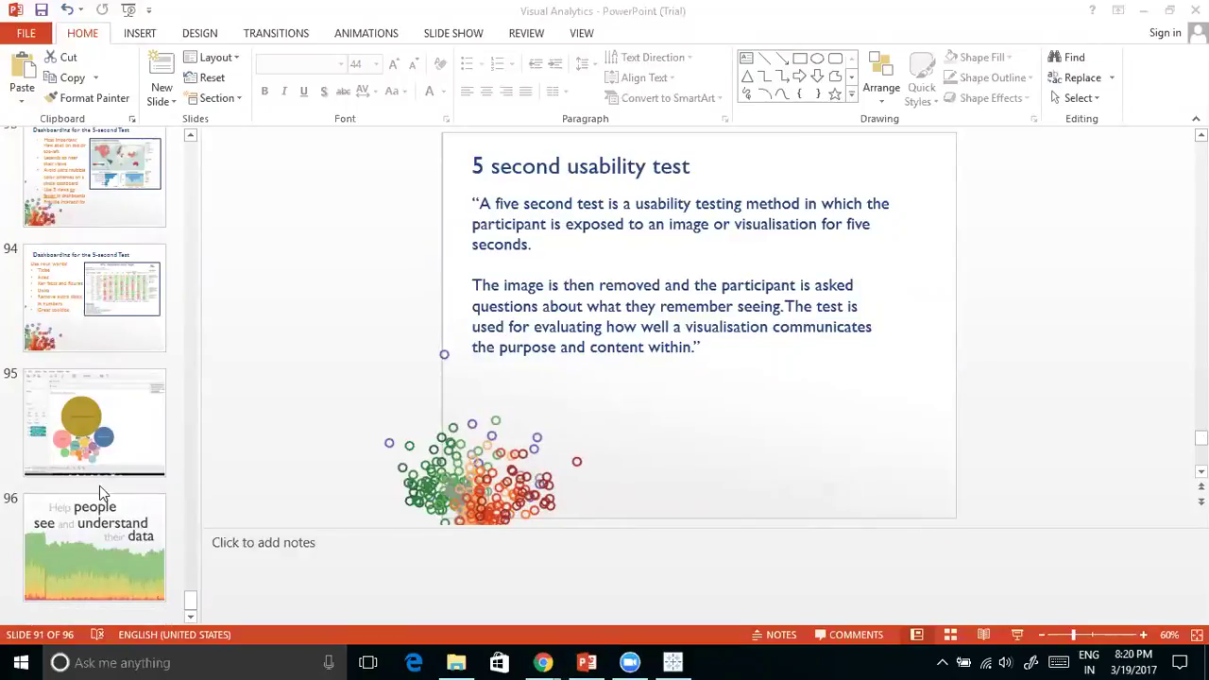
pyautogui.hotkey('alt', 'Tab')
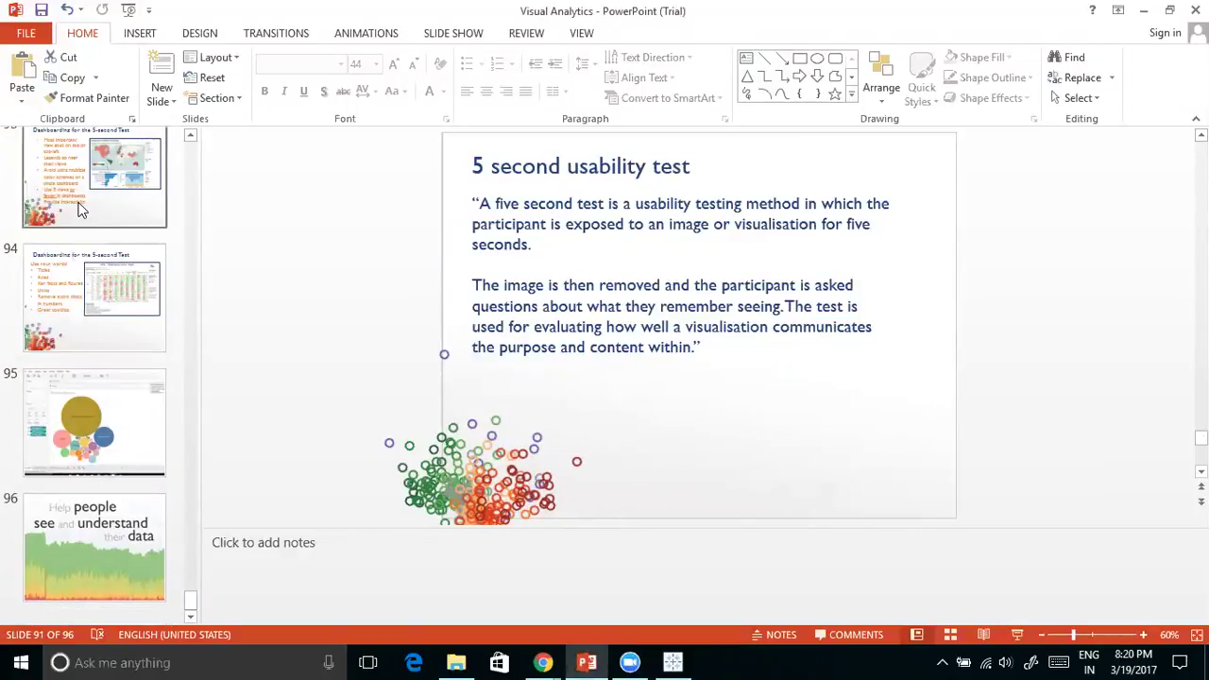
# Review slides 91 to 94 again, ending on the 5-second test advice about titles, axes, units and tooltips
pyautogui.scroll(3, 71, 202)
pyautogui.click(95, 416)
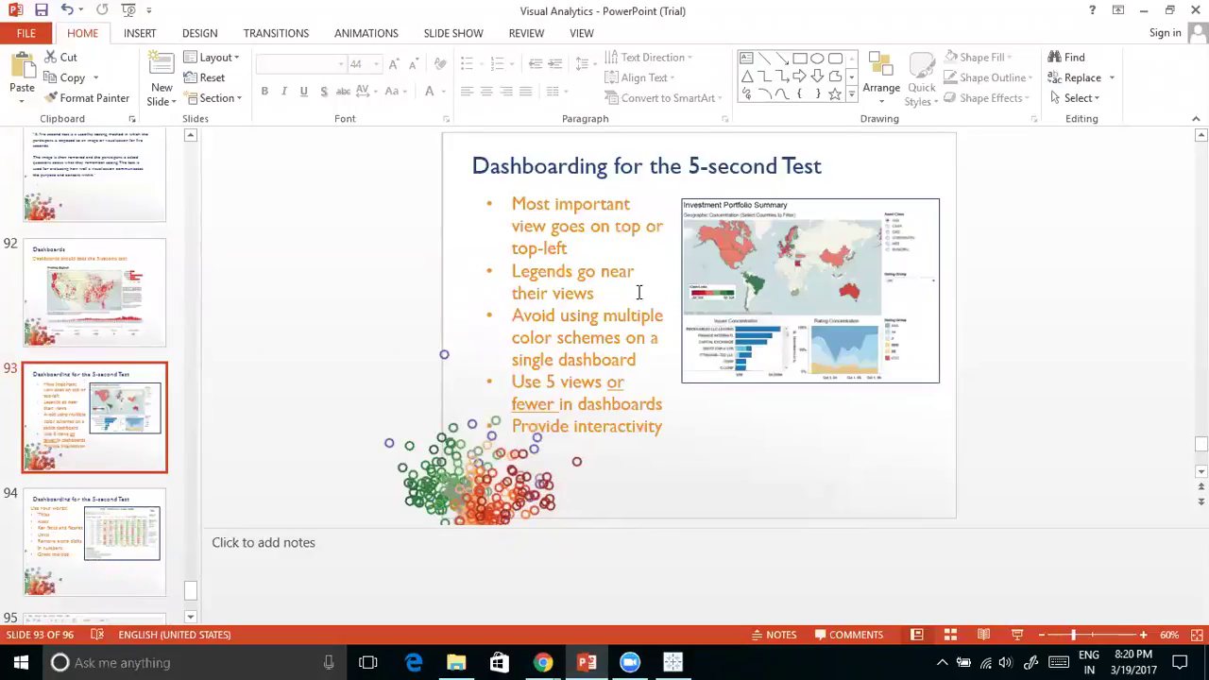
pyautogui.click(123, 295)
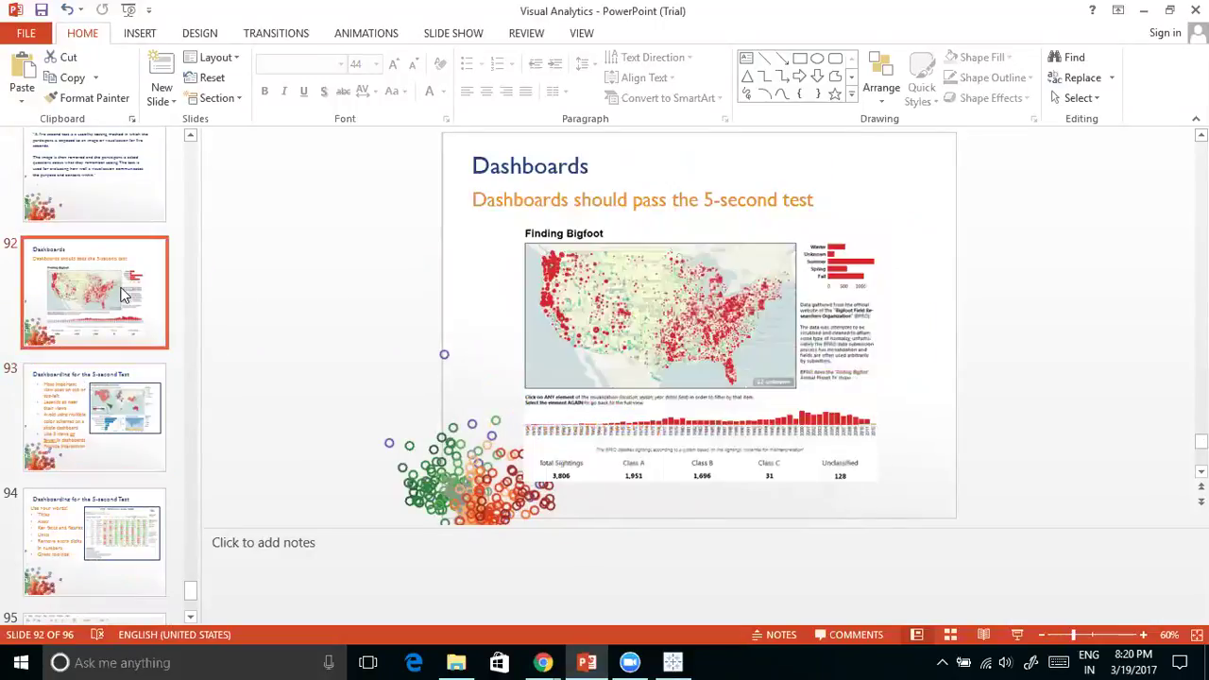
pyautogui.scroll(3, 123, 295)
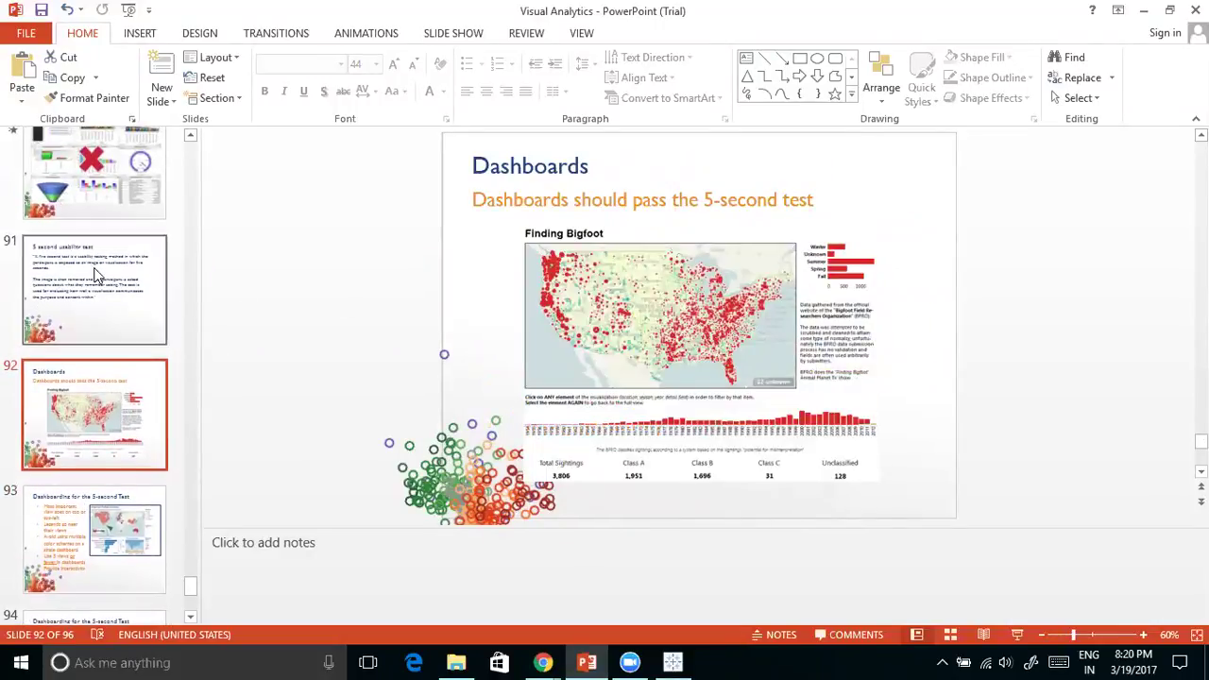
pyautogui.click(91, 270)
pyautogui.scroll(-2, 263, 419)
pyautogui.click(122, 427)
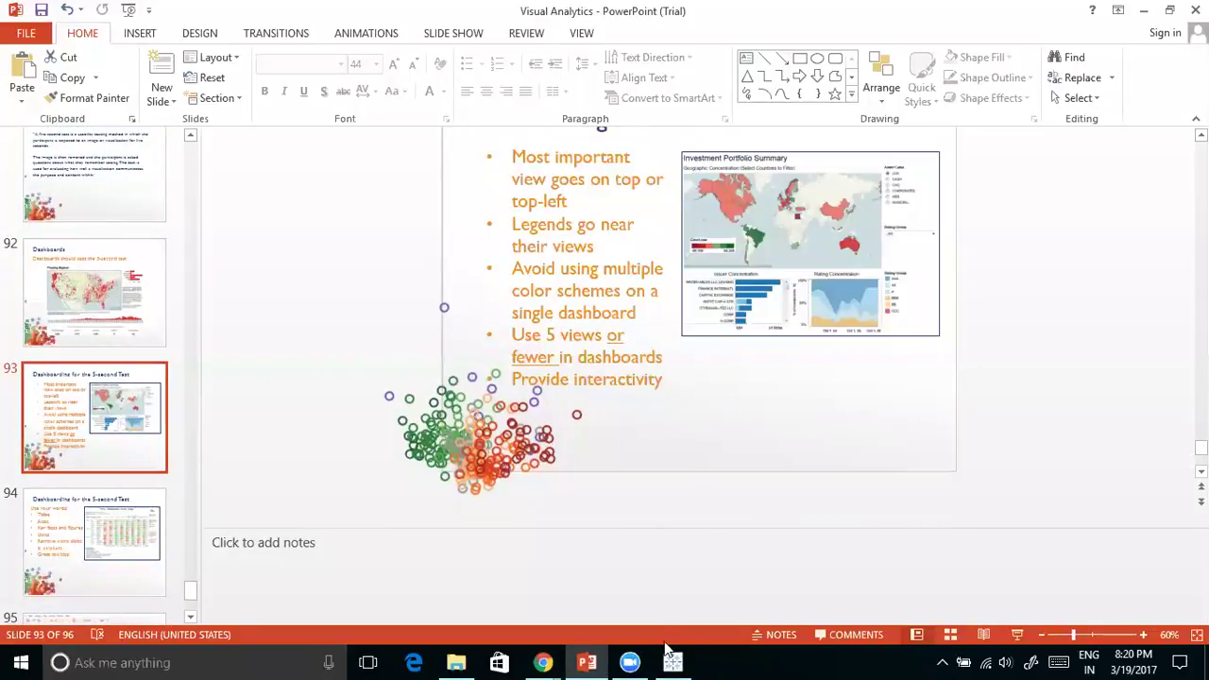
pyautogui.click(58, 525)
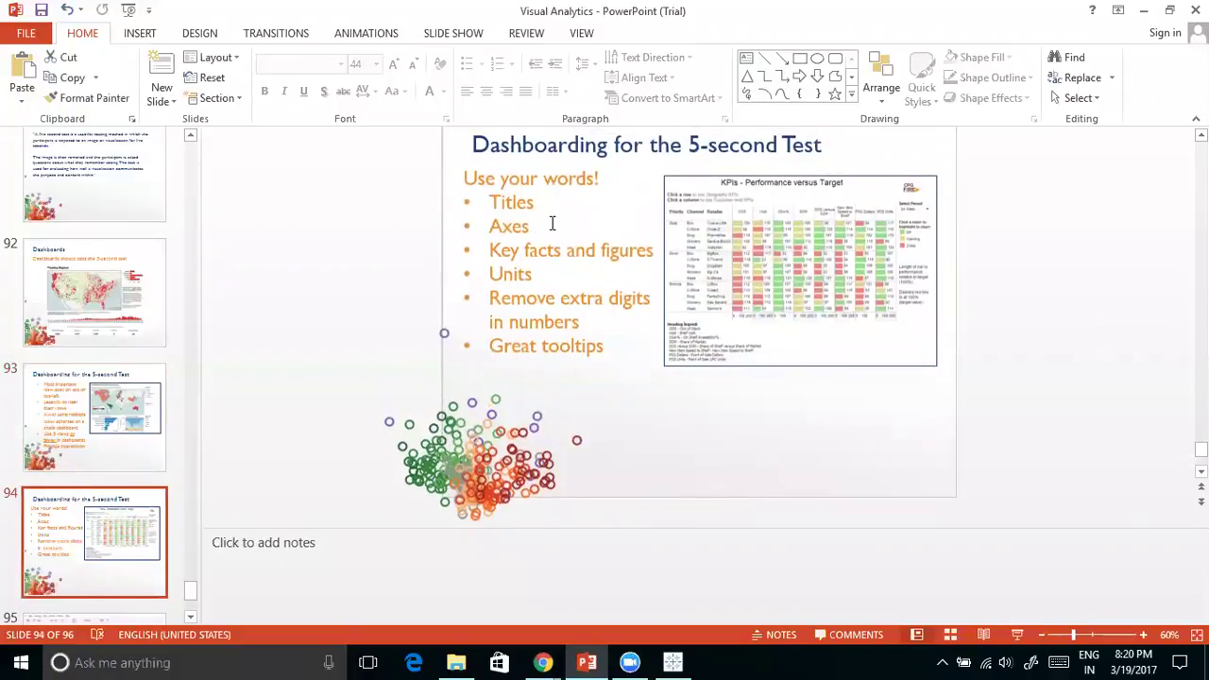
pyautogui.moveTo(542, 227); pyautogui.dragTo(465, 226)
# Switch back to Tableau and move the year of Order Date from columns to Color, plotting one colored line per year
pyautogui.click(672, 662)
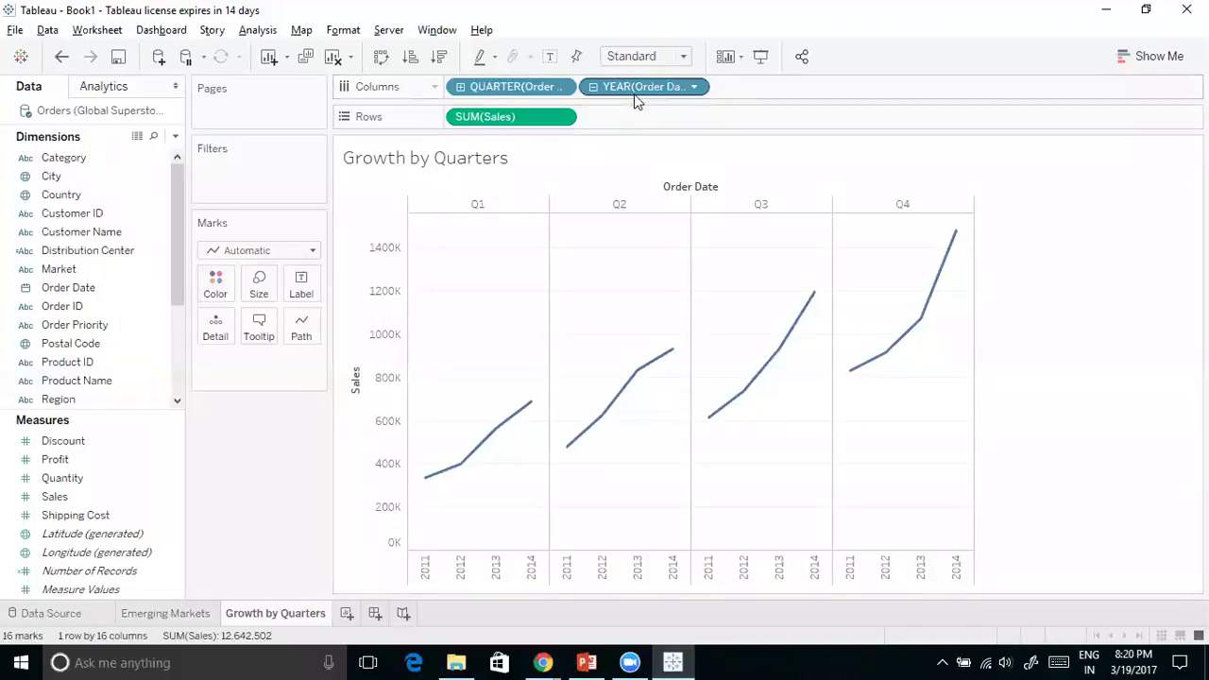
pyautogui.moveTo(630, 87); pyautogui.dragTo(703, 87)
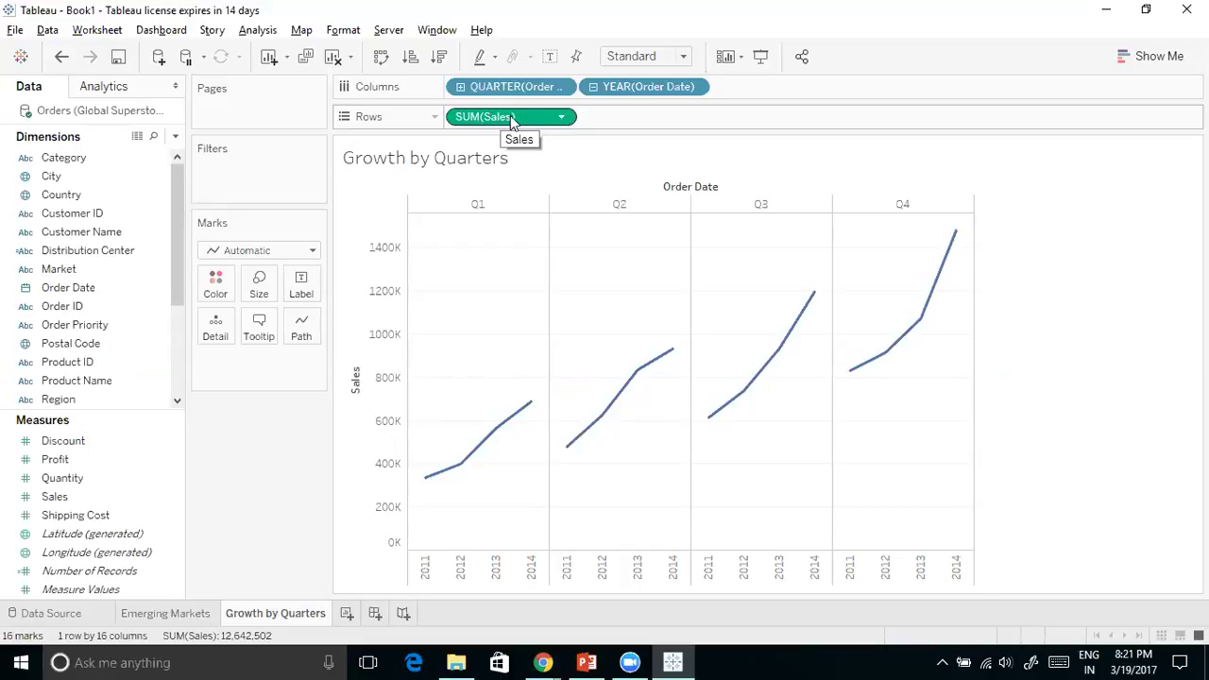
pyautogui.moveTo(648, 86); pyautogui.dragTo(215, 293)
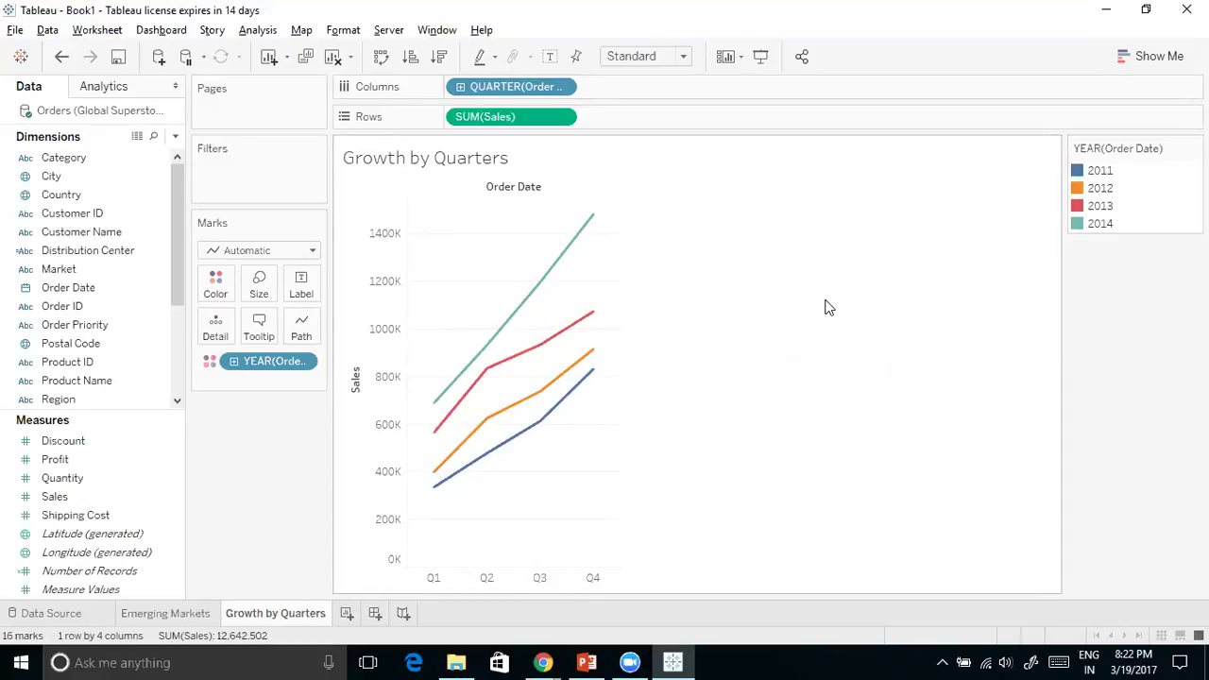
# Change the Order Date level in columns to month, compare it once more with quarter, and settle on month
pyautogui.click(561, 88)
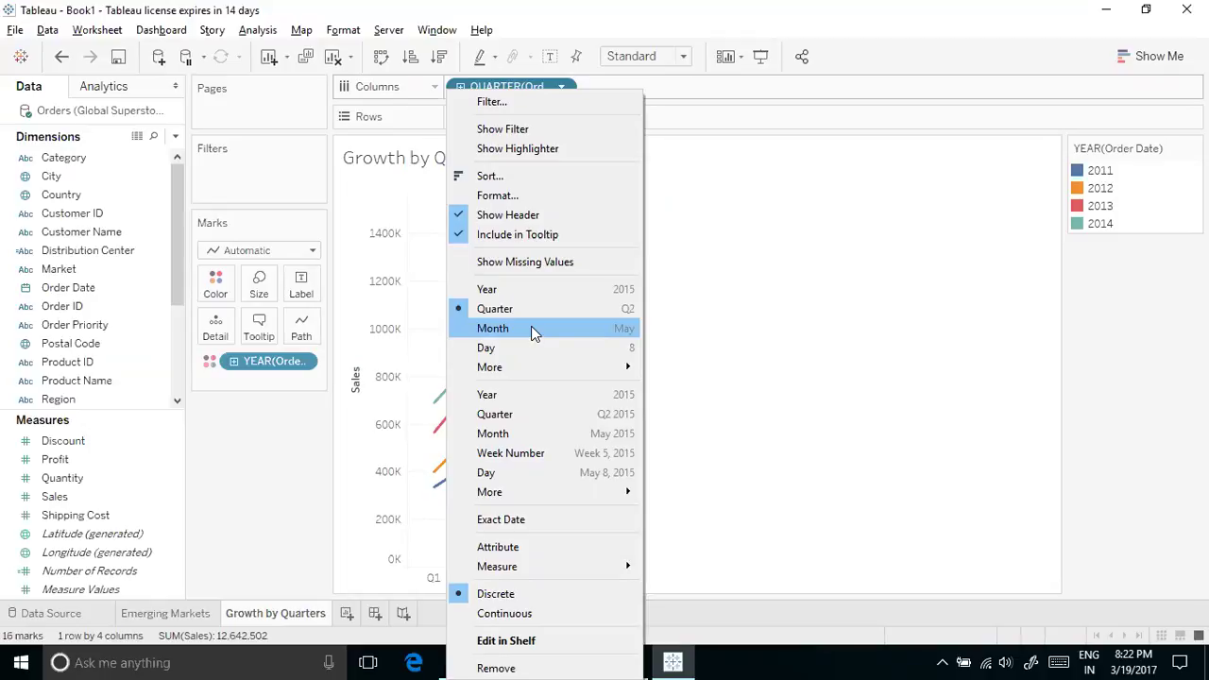
pyautogui.click(1096, 261)
pyautogui.click(563, 88)
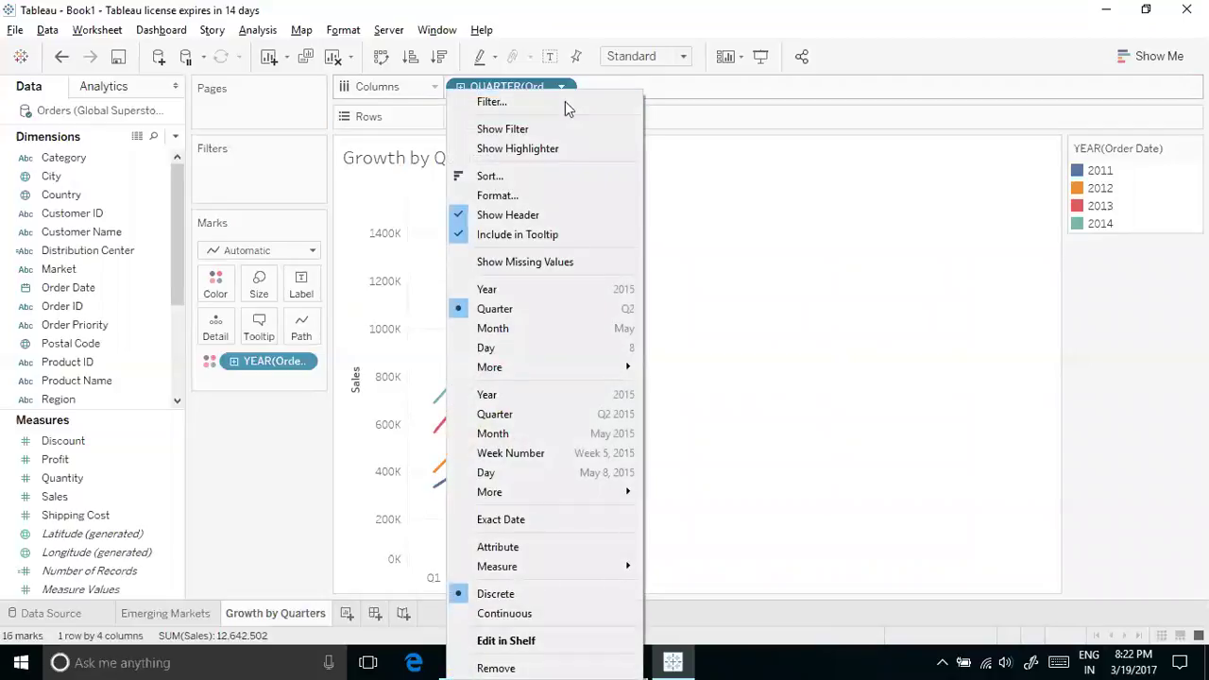
pyautogui.click(533, 328)
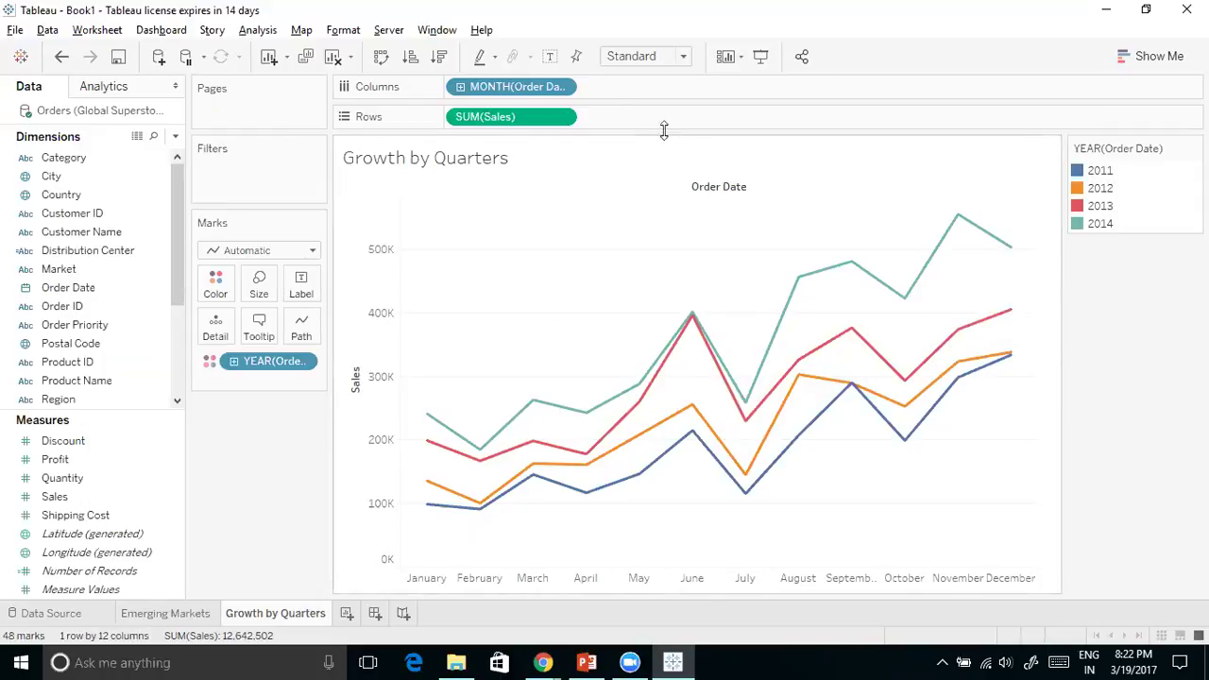
pyautogui.click(561, 87)
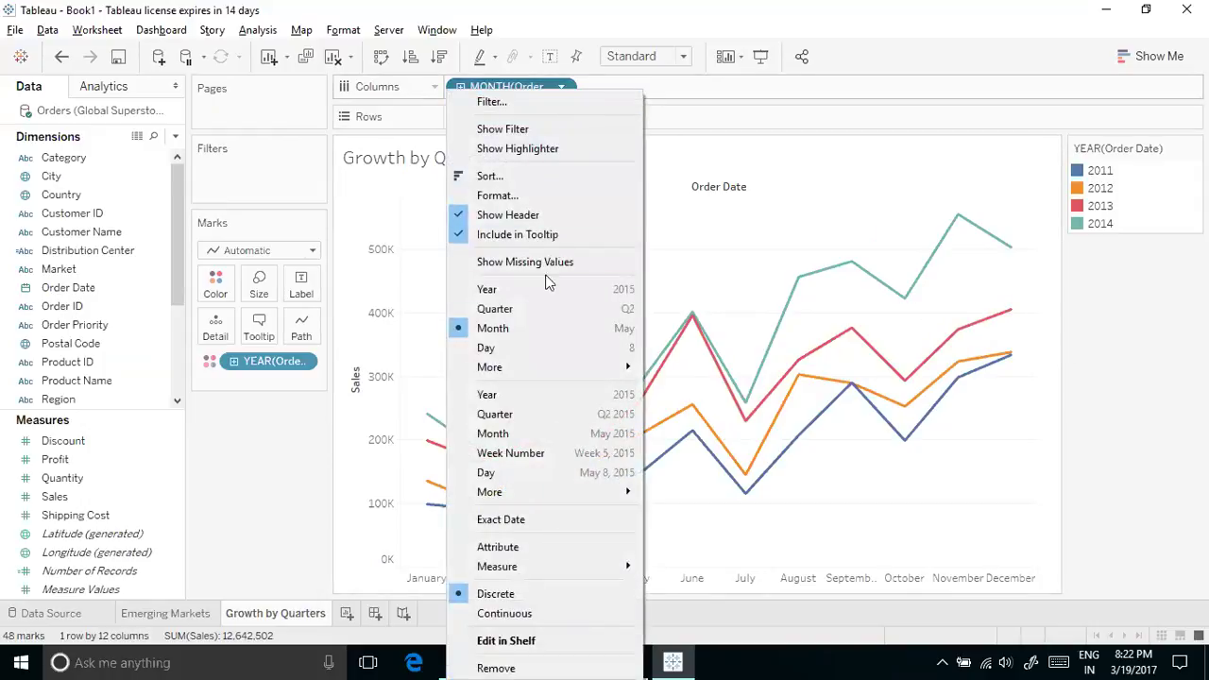
pyautogui.click(528, 312)
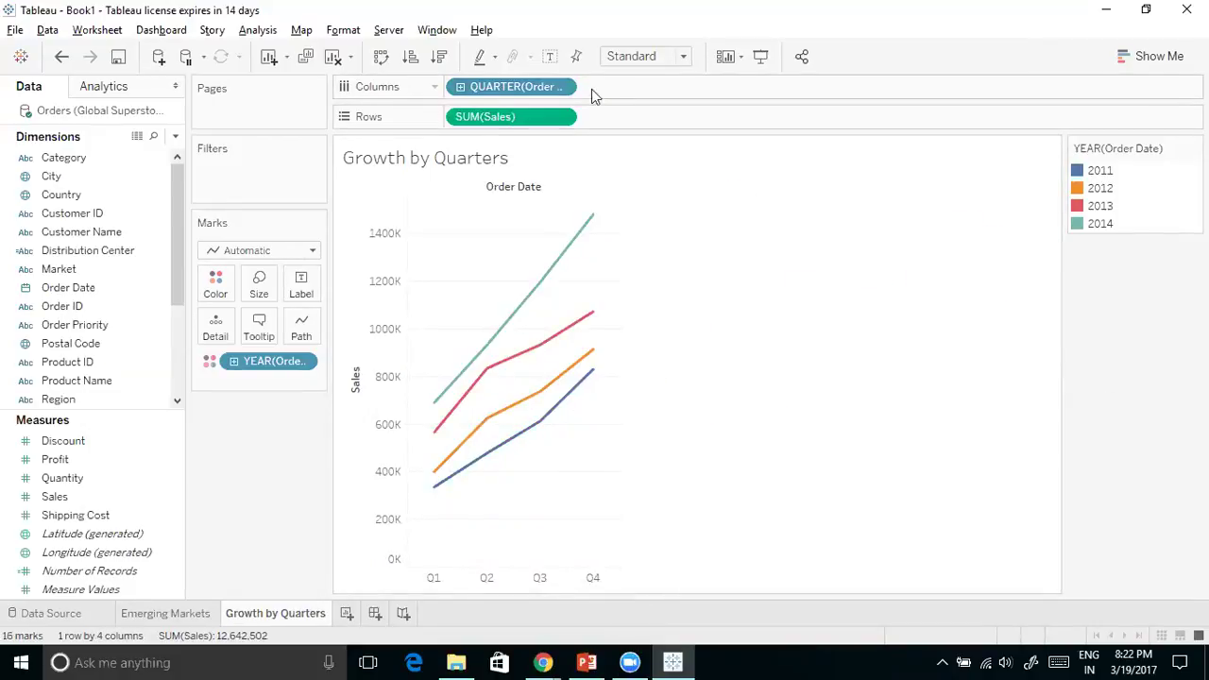
pyautogui.click(561, 88)
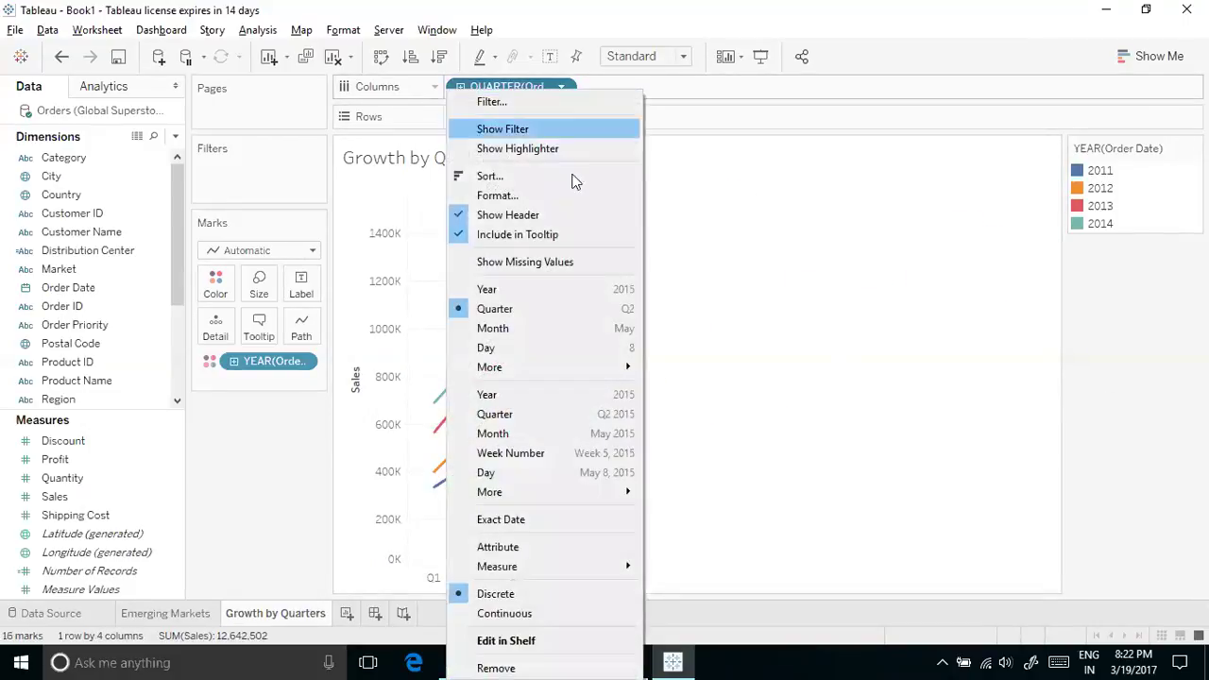
pyautogui.click(528, 330)
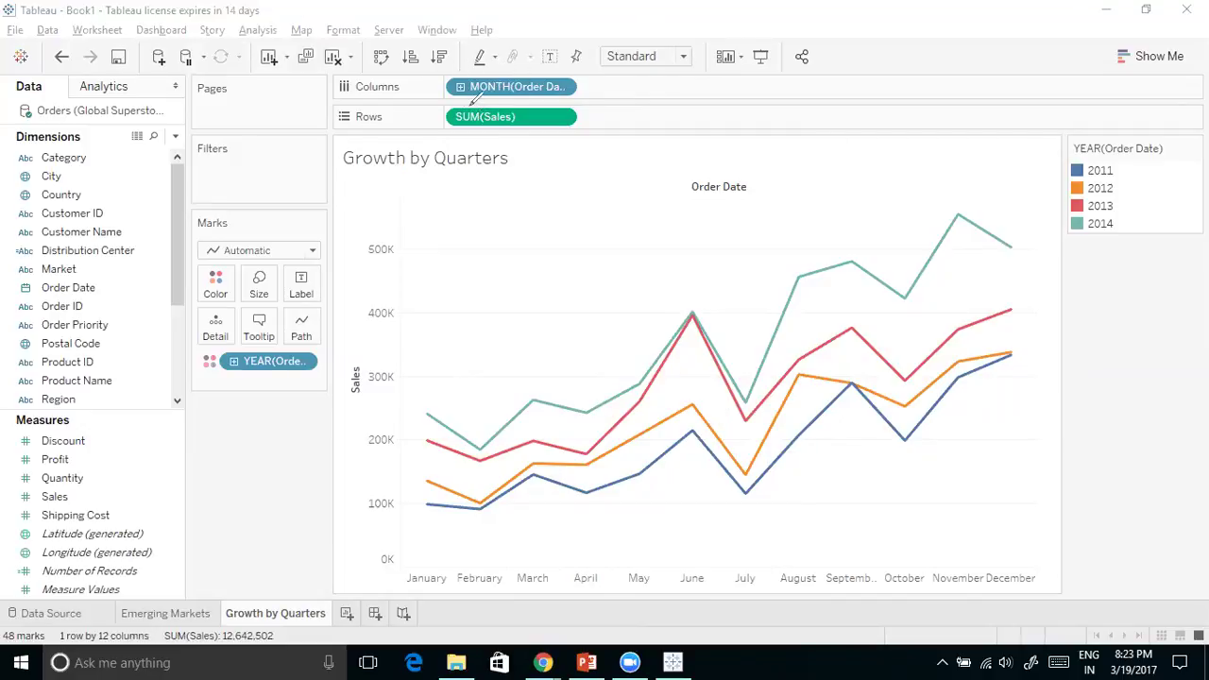
# Circle the SUM aggregation of Sales with an arrow and the handwritten word "mean", and clear the markings
pyautogui.moveTo(465, 106)
pyautogui.mouseDown()
pyautogui.moveTo(461, 131)
pyautogui.moveTo(486, 114)
pyautogui.moveTo(474, 94)
pyautogui.moveTo(487, 115)
pyautogui.moveTo(472, 200)
pyautogui.mouseUp()
pyautogui.moveTo(472, 134)
pyautogui.mouseDown()
pyautogui.moveTo(463, 142)
pyautogui.moveTo(479, 141)
pyautogui.mouseUp()
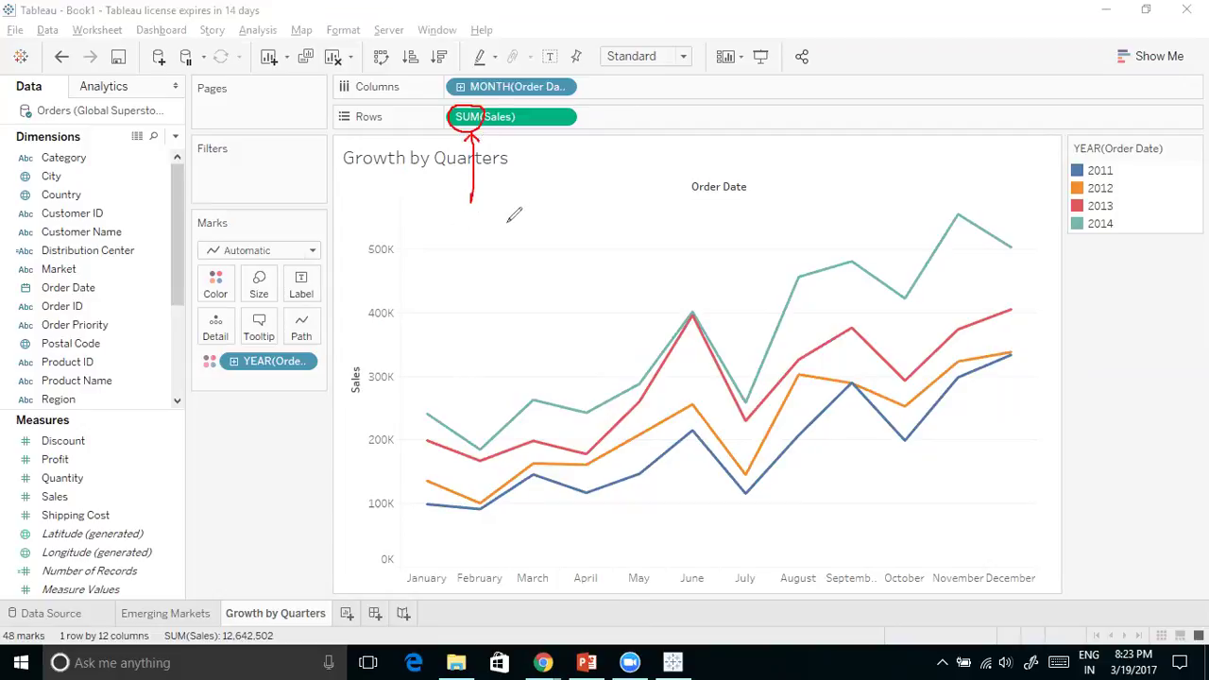
pyautogui.moveTo(510, 208)
pyautogui.mouseDown()
pyautogui.moveTo(511, 223)
pyautogui.moveTo(535, 223)
pyautogui.moveTo(572, 198)
pyautogui.moveTo(567, 219)
pyautogui.moveTo(572, 207)
pyautogui.moveTo(577, 221)
pyautogui.mouseUp()
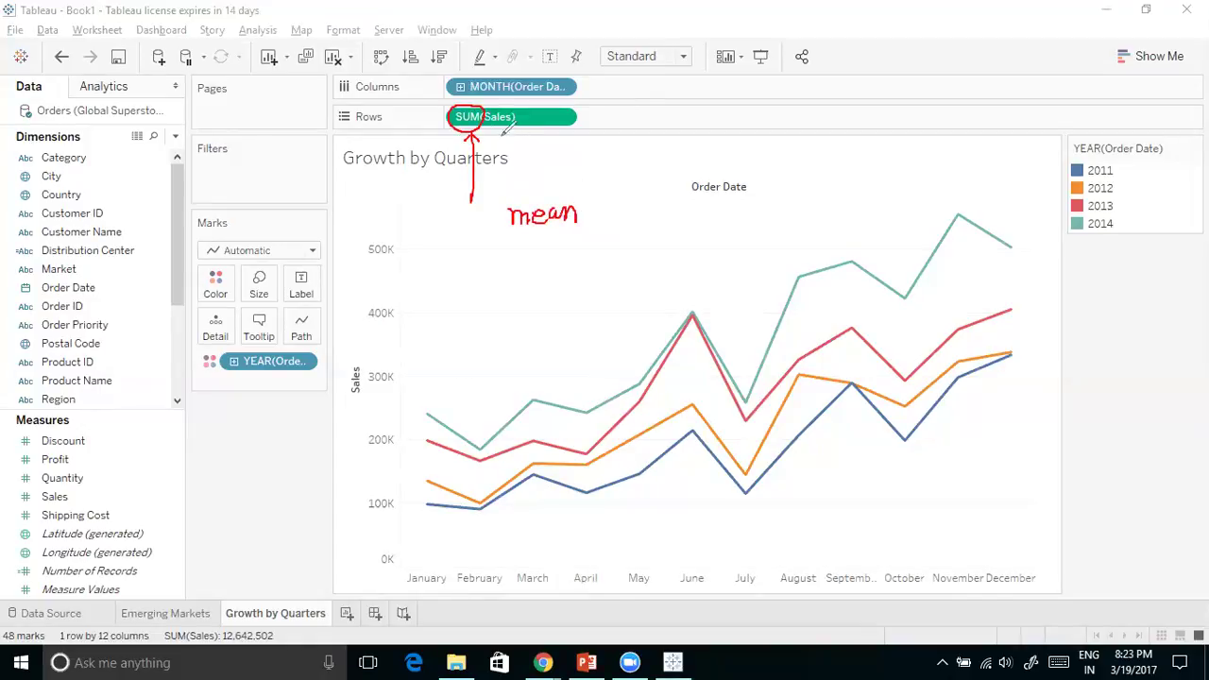
pyautogui.moveTo(567, 119); pyautogui.dragTo(586, 166)
pyautogui.click(974, 543)
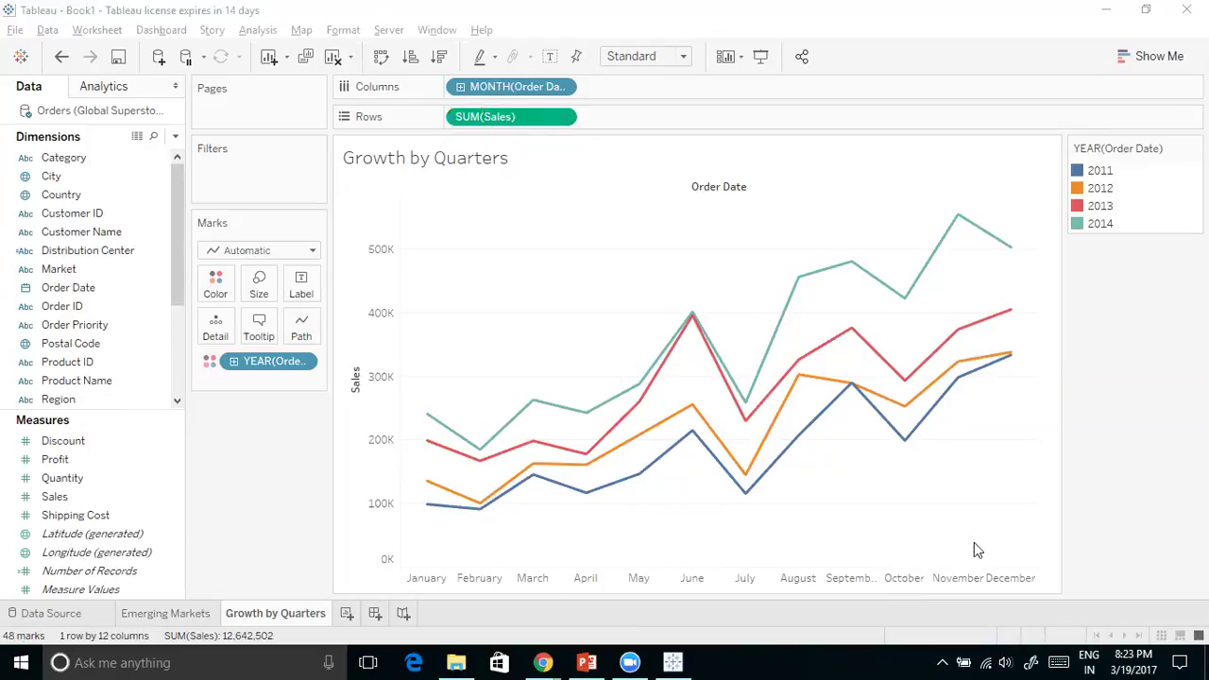
# Try the Average aggregation for Sales in rows and undo it after reviewing the monthly lines
pyautogui.click(564, 118)
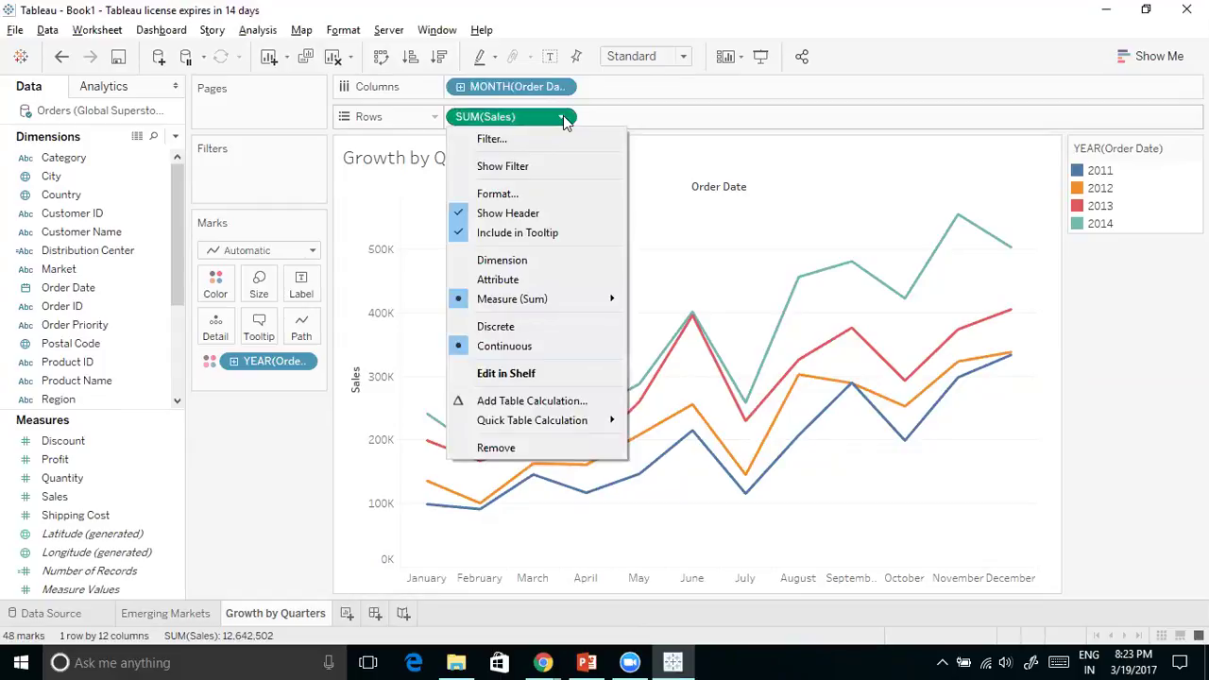
pyautogui.moveTo(573, 304)
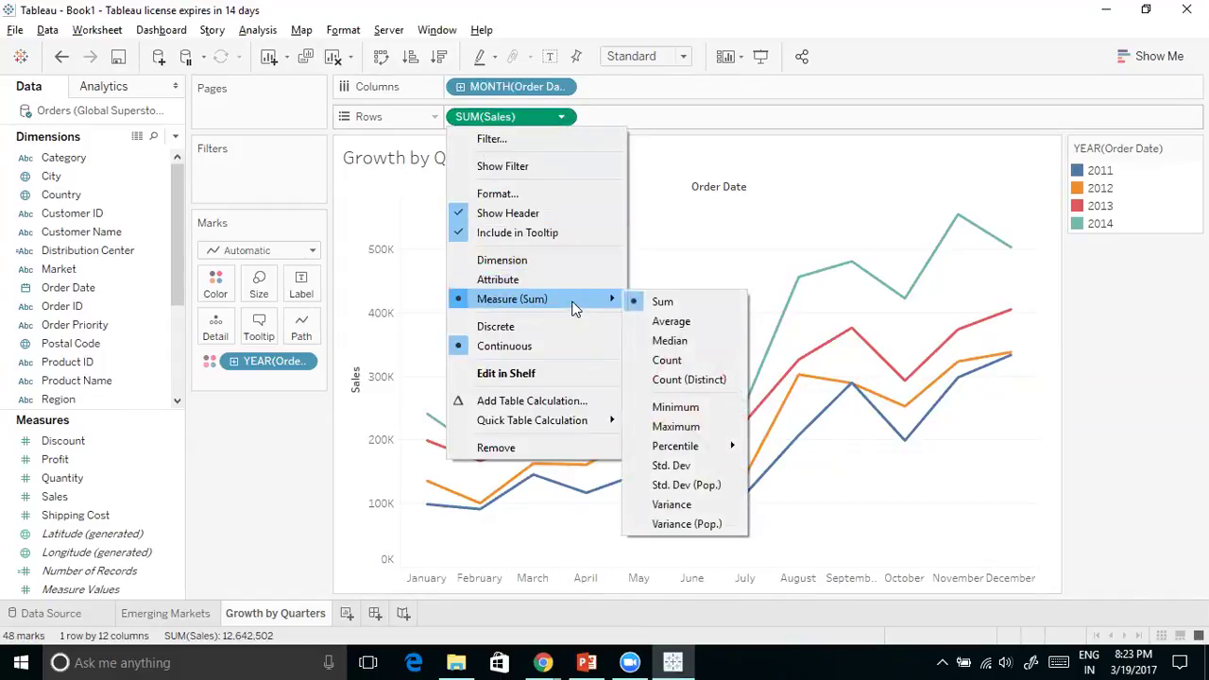
pyautogui.click(672, 322)
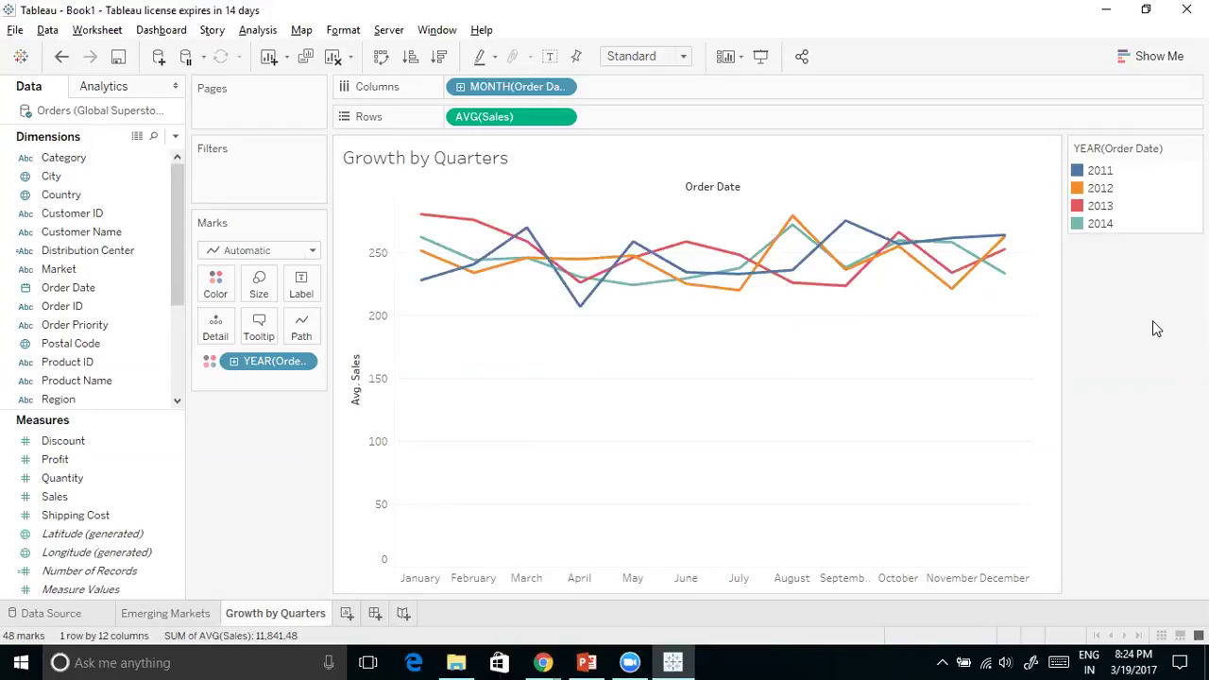
pyautogui.click(561, 118)
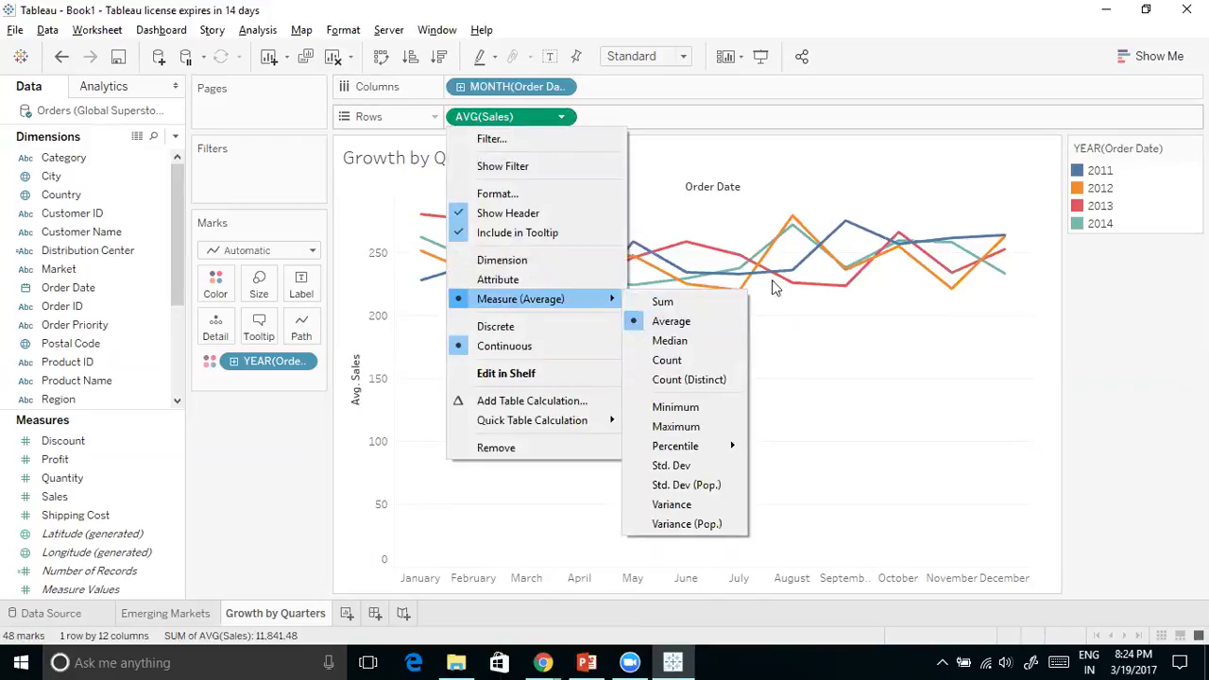
pyautogui.click(1168, 340)
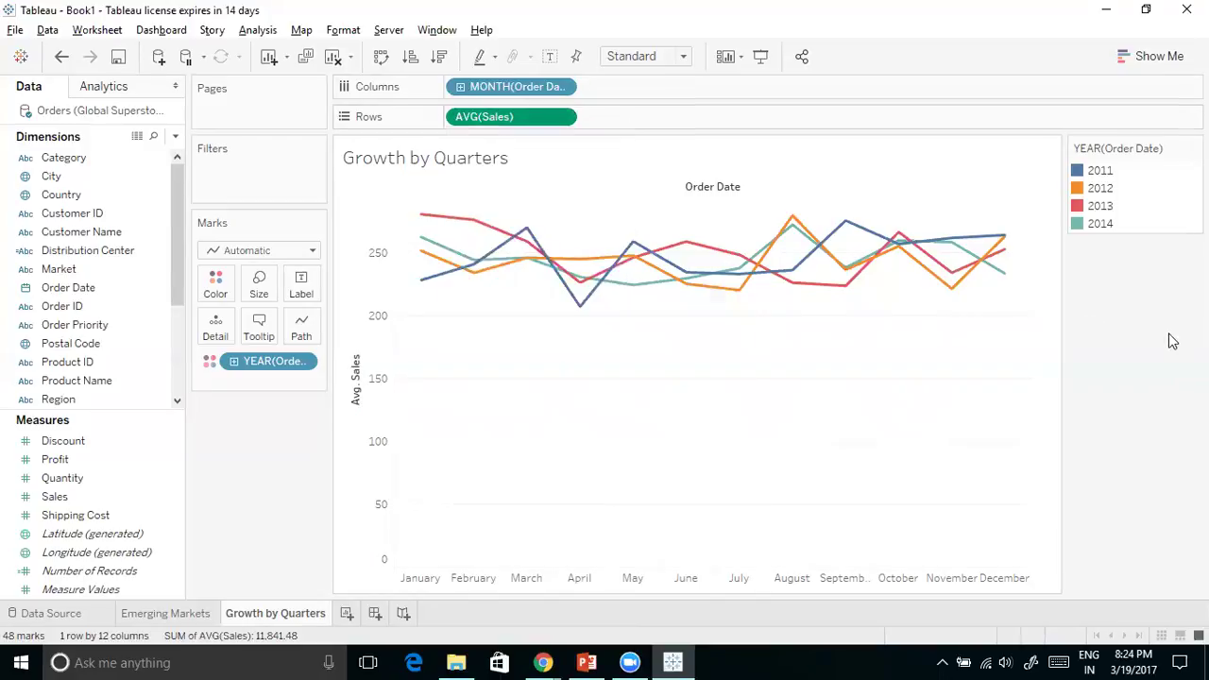
pyautogui.click(392, 32)
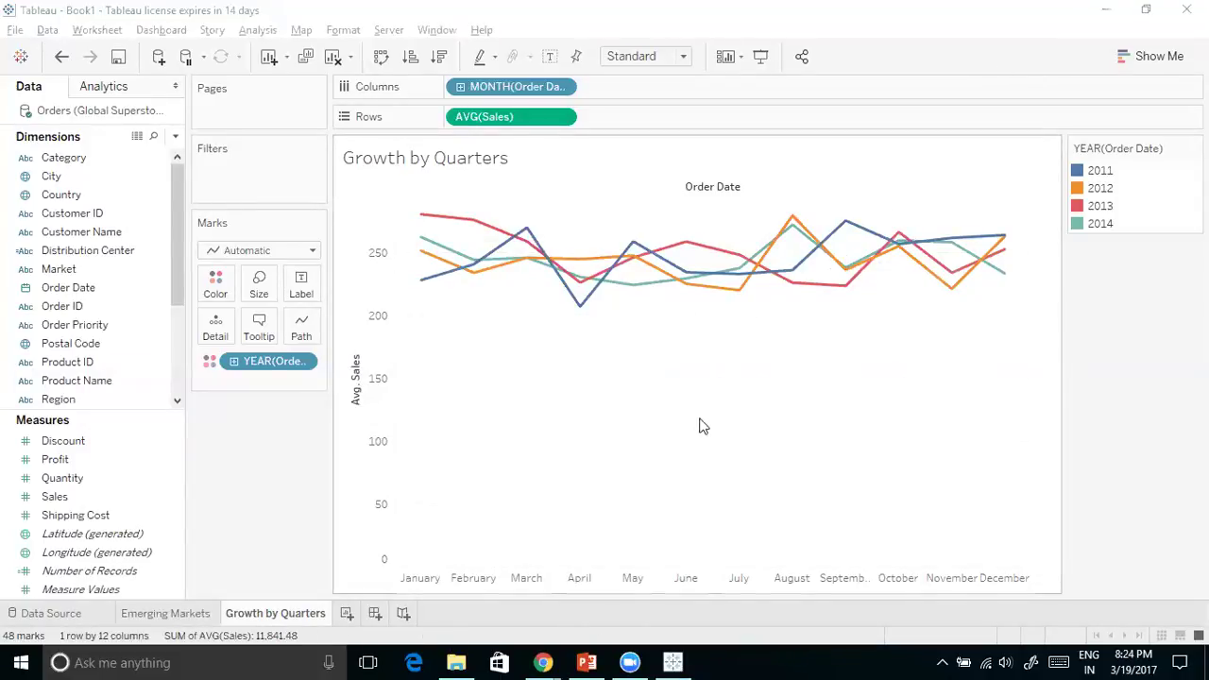
pyautogui.click(1096, 304)
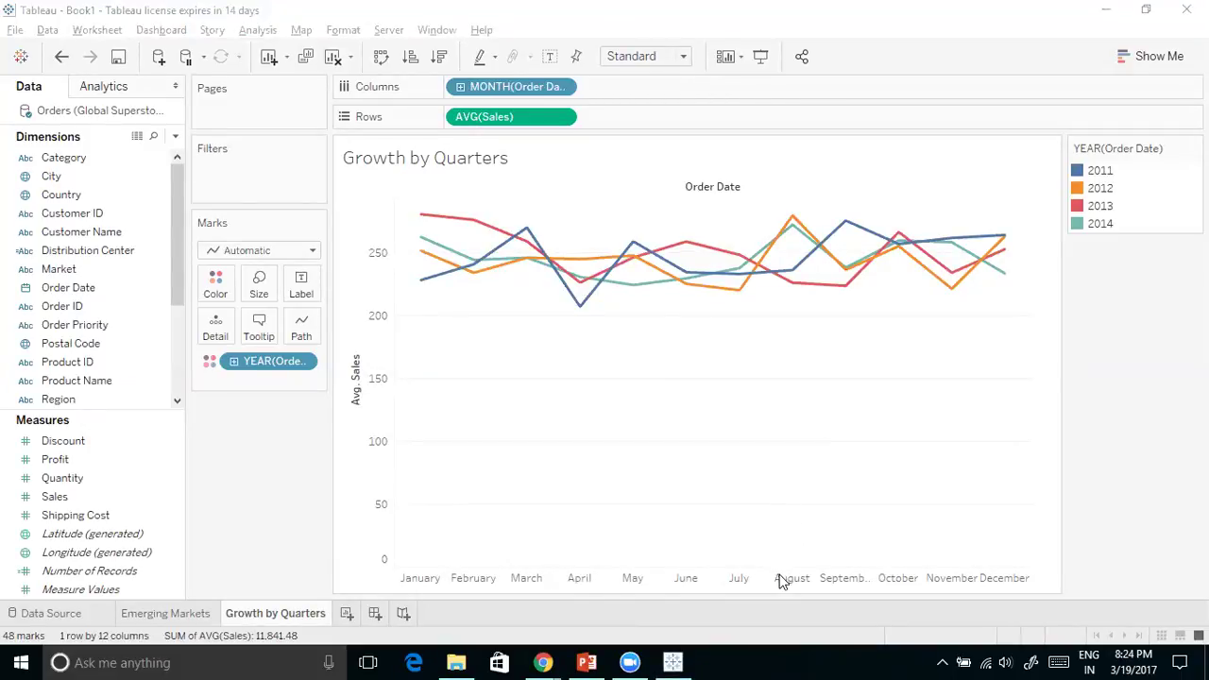
pyautogui.moveTo(54, 43)
pyautogui.mouseDown()
pyautogui.moveTo(63, 79)
pyautogui.moveTo(82, 61)
pyautogui.moveTo(75, 36)
pyautogui.moveTo(57, 29)
pyautogui.moveTo(40, 50)
pyautogui.moveTo(47, 70)
pyautogui.moveTo(62, 75)
pyautogui.moveTo(85, 58)
pyautogui.moveTo(71, 30)
pyautogui.moveTo(83, 56)
pyautogui.mouseUp()
pyautogui.click(61, 56)
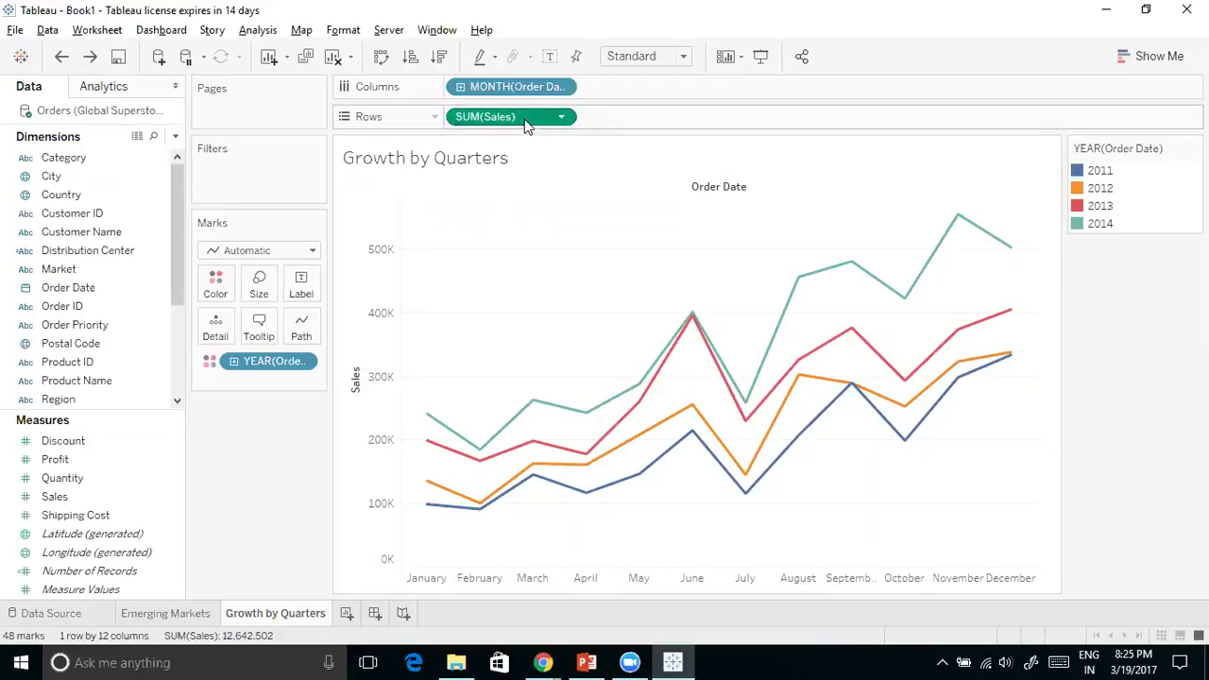
# Apply the Year Over Year Growth quick table calculation to Sales in rows and add a second plain Sales measure after it
pyautogui.click(562, 119)
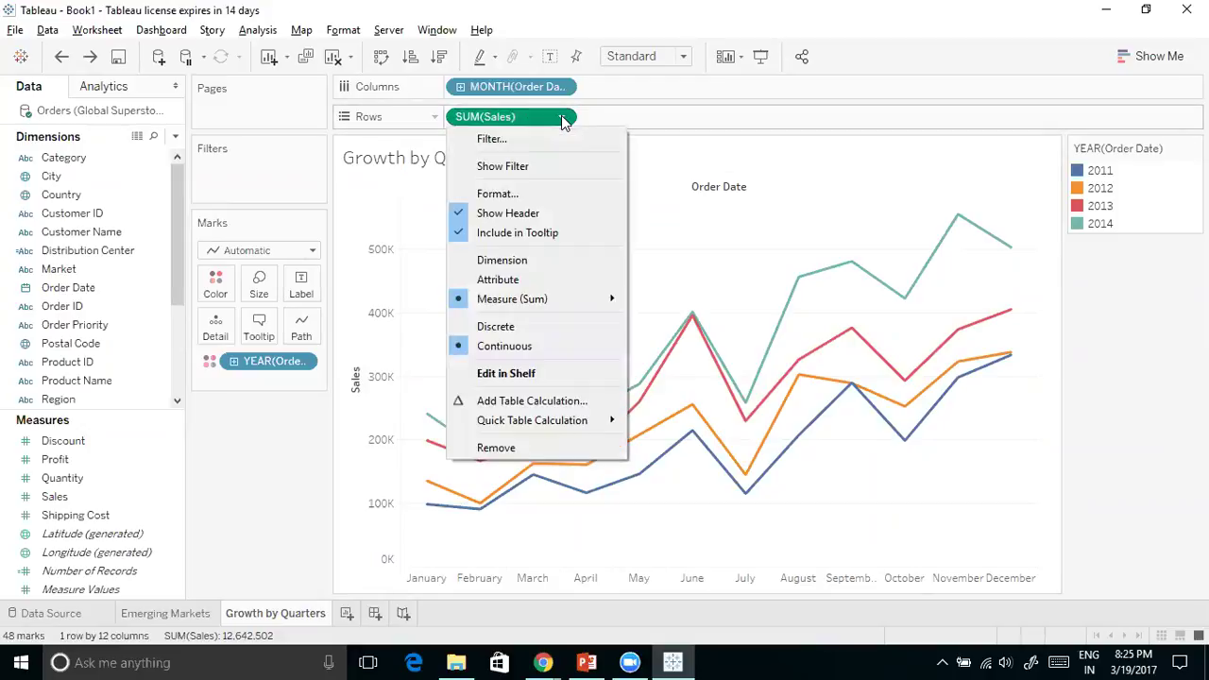
pyautogui.moveTo(559, 421)
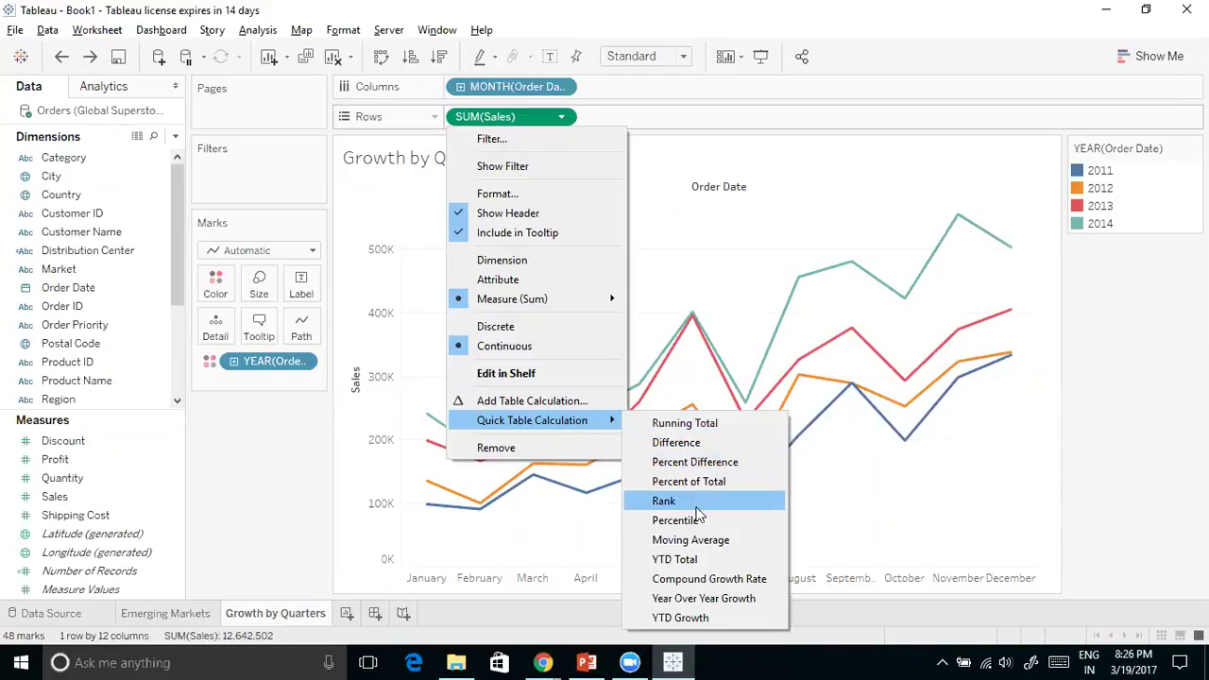
pyautogui.click(705, 599)
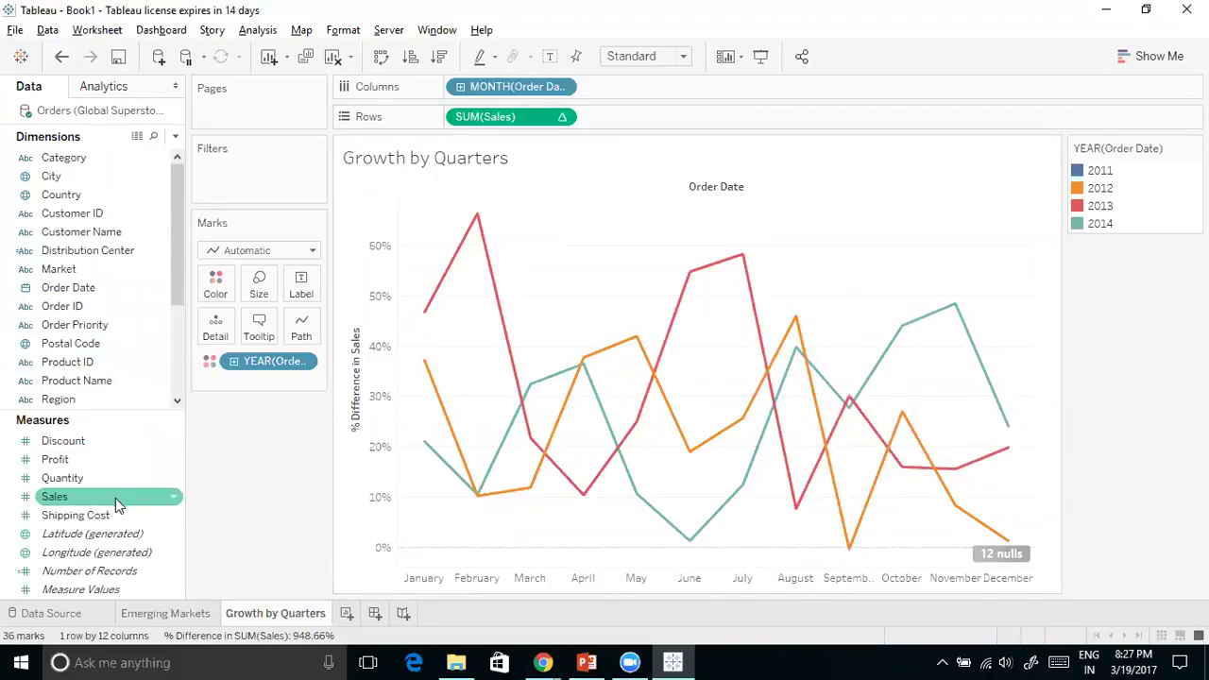
pyautogui.moveTo(115, 498); pyautogui.dragTo(660, 116)
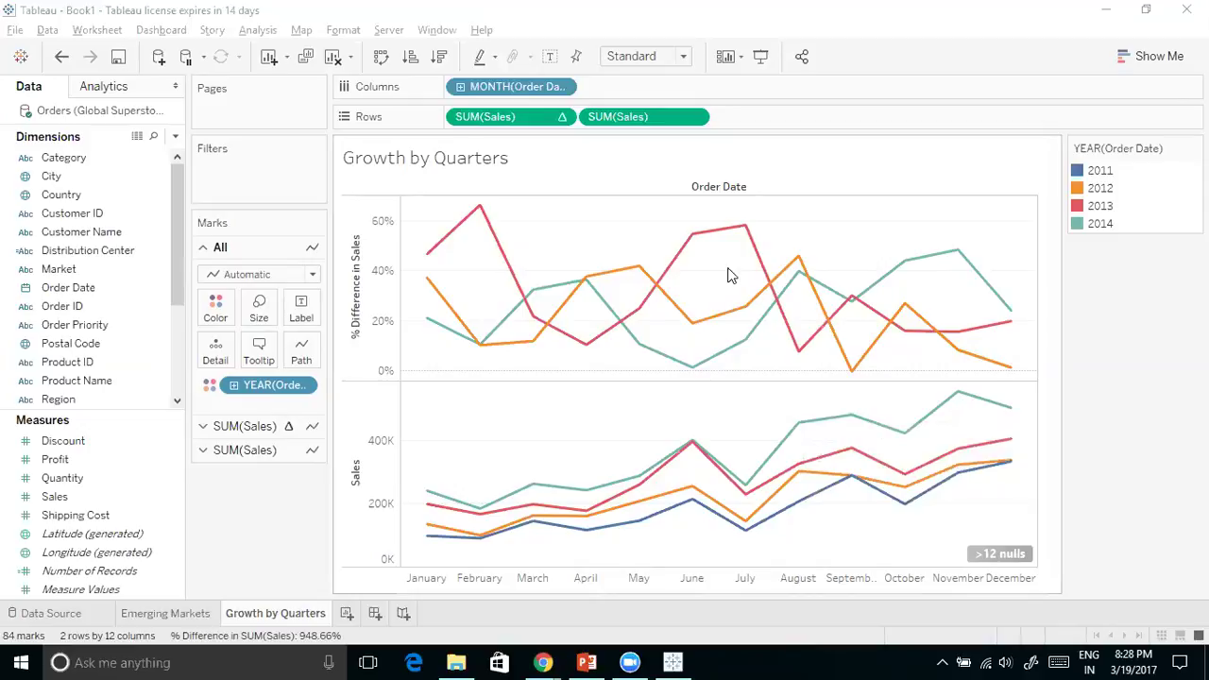
pyautogui.moveTo(750, 475)
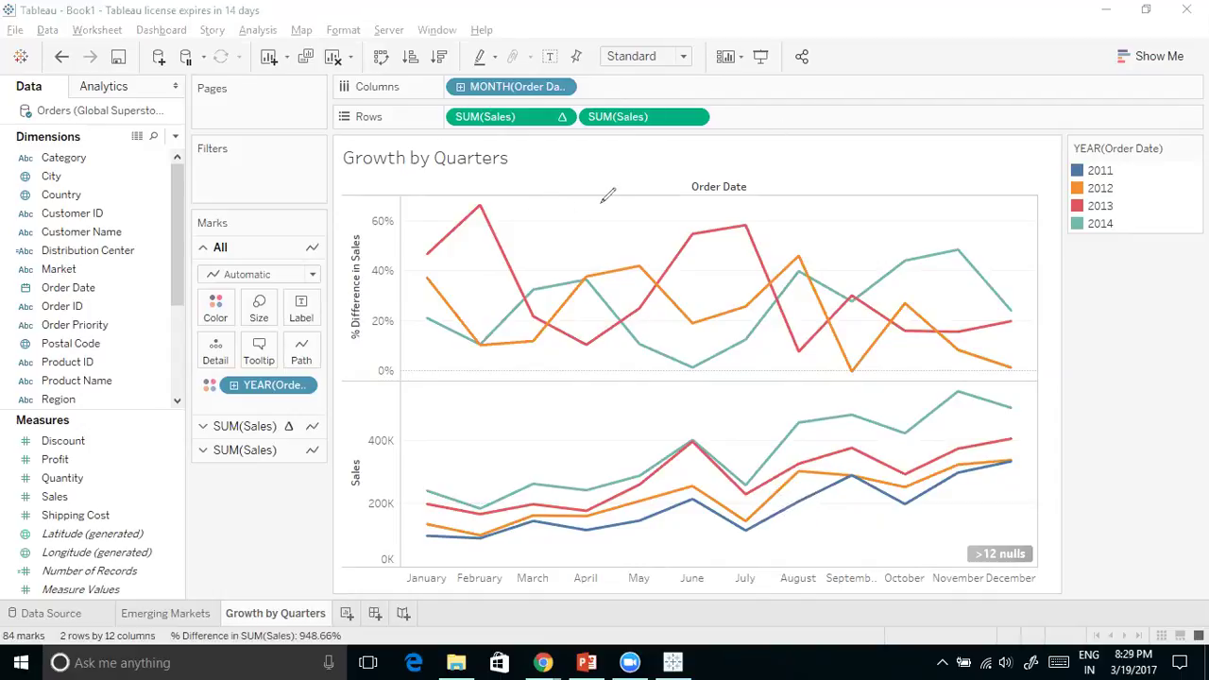
# Annotate the growth chart with a check mark, "YOY", the delta symbol and an arrow from Sales to Tooltip, and clear the drawing
pyautogui.moveTo(626, 237); pyautogui.dragTo(676, 180)
pyautogui.moveTo(861, 147)
pyautogui.mouseDown()
pyautogui.moveTo(840, 183)
pyautogui.moveTo(862, 163)
pyautogui.moveTo(889, 184)
pyautogui.moveTo(880, 140)
pyautogui.moveTo(908, 181)
pyautogui.moveTo(903, 162)
pyautogui.moveTo(911, 167)
pyautogui.mouseUp()
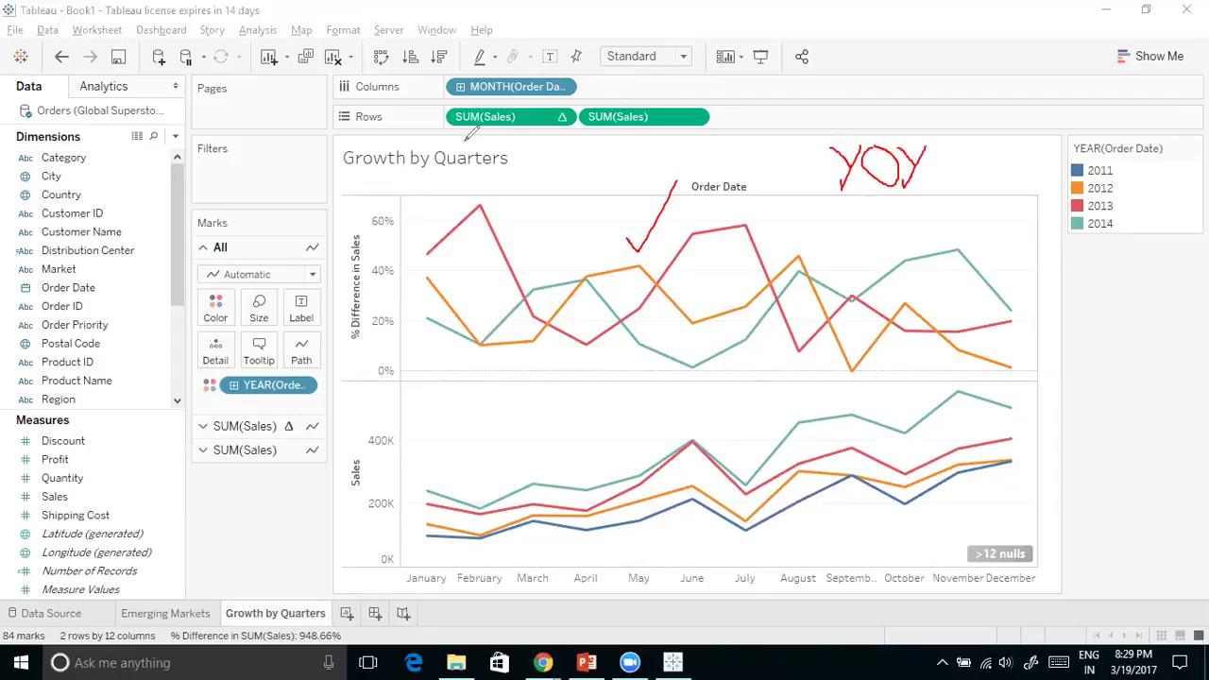
pyautogui.moveTo(563, 106)
pyautogui.mouseDown()
pyautogui.moveTo(546, 121)
pyautogui.moveTo(565, 134)
pyautogui.moveTo(568, 104)
pyautogui.moveTo(554, 100)
pyautogui.moveTo(544, 123)
pyautogui.moveTo(574, 124)
pyautogui.moveTo(548, 175)
pyautogui.moveTo(570, 170)
pyautogui.moveTo(546, 174)
pyautogui.mouseUp()
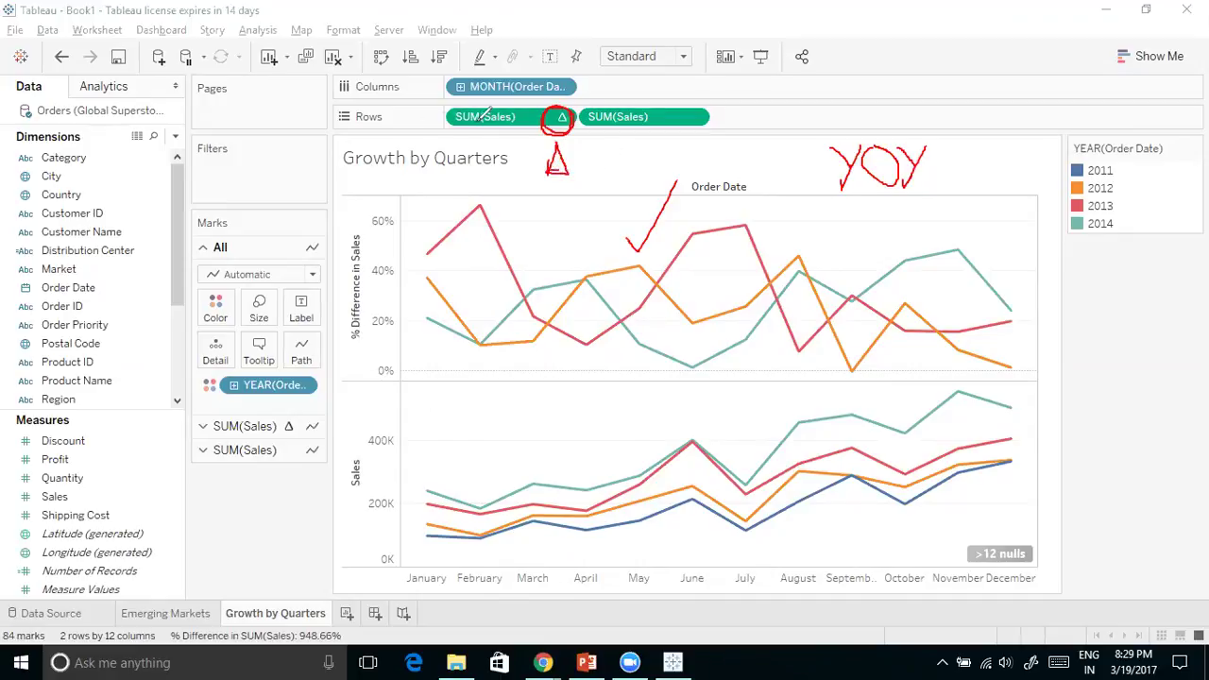
pyautogui.moveTo(457, 121)
pyautogui.mouseDown()
pyautogui.moveTo(378, 179)
pyautogui.moveTo(268, 349)
pyautogui.moveTo(288, 338)
pyautogui.mouseUp()
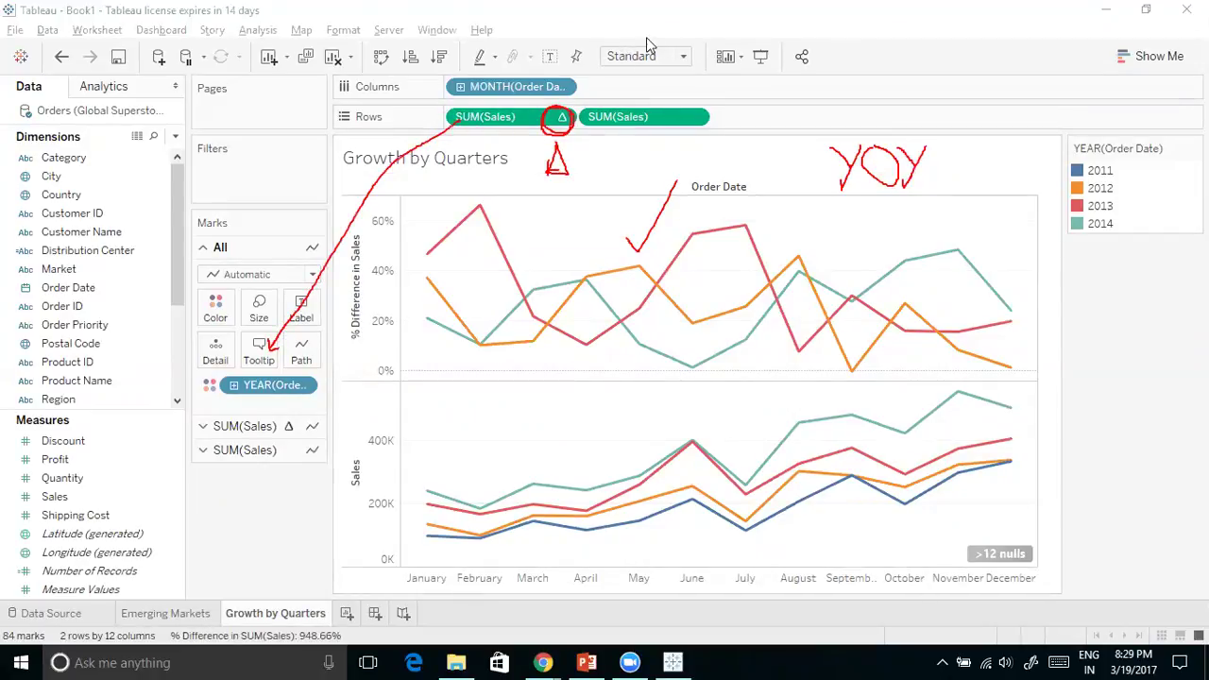
pyautogui.click(912, 588)
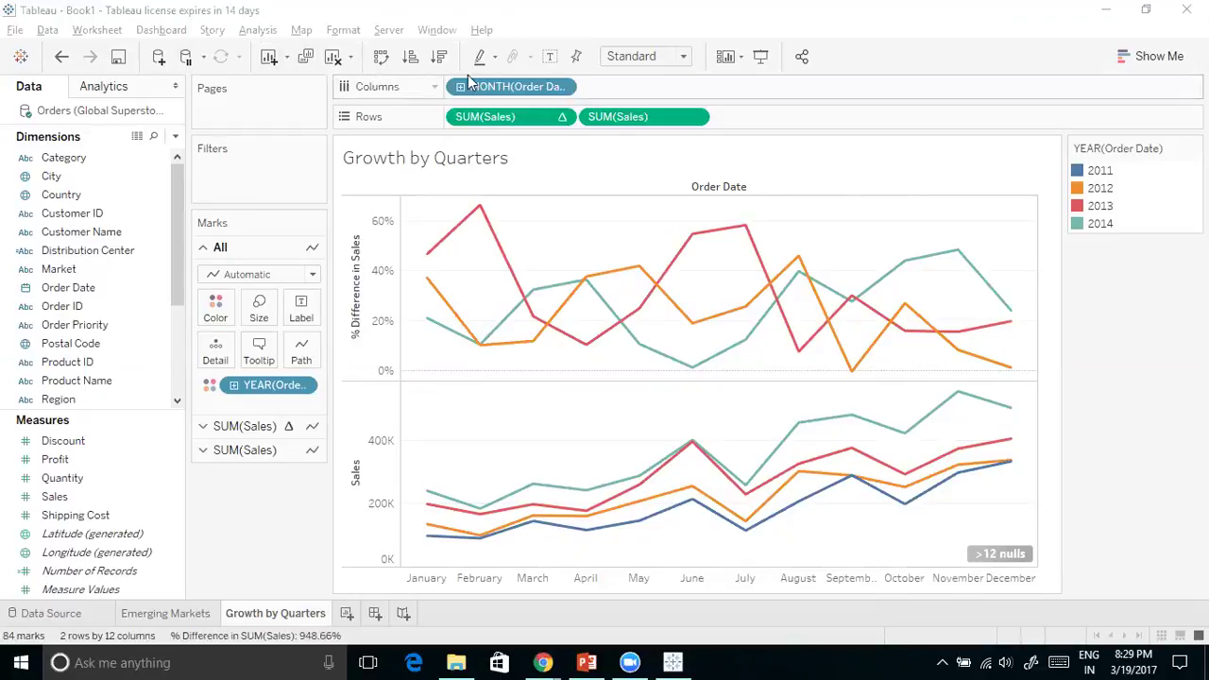
# Move the year-over-year growth Sales measure from rows to Tooltip and inspect the tooltips on the lines
pyautogui.moveTo(535, 117); pyautogui.dragTo(257, 350)
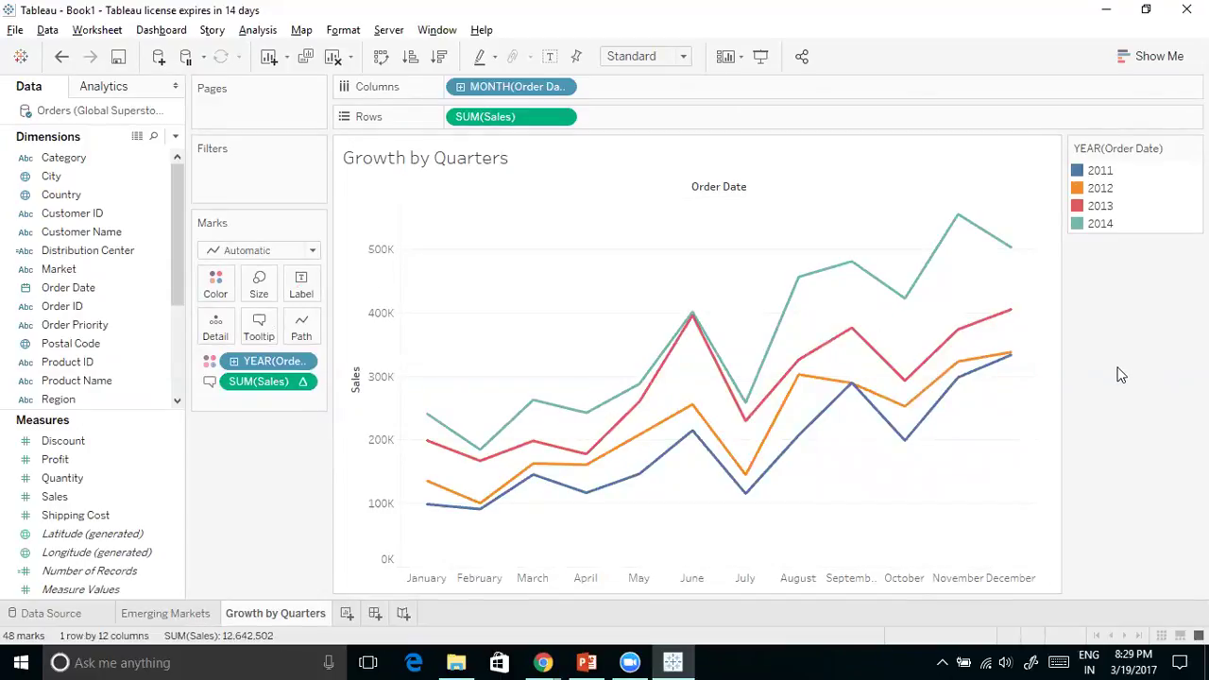
pyautogui.moveTo(853, 269)
pyautogui.moveTo(799, 281)
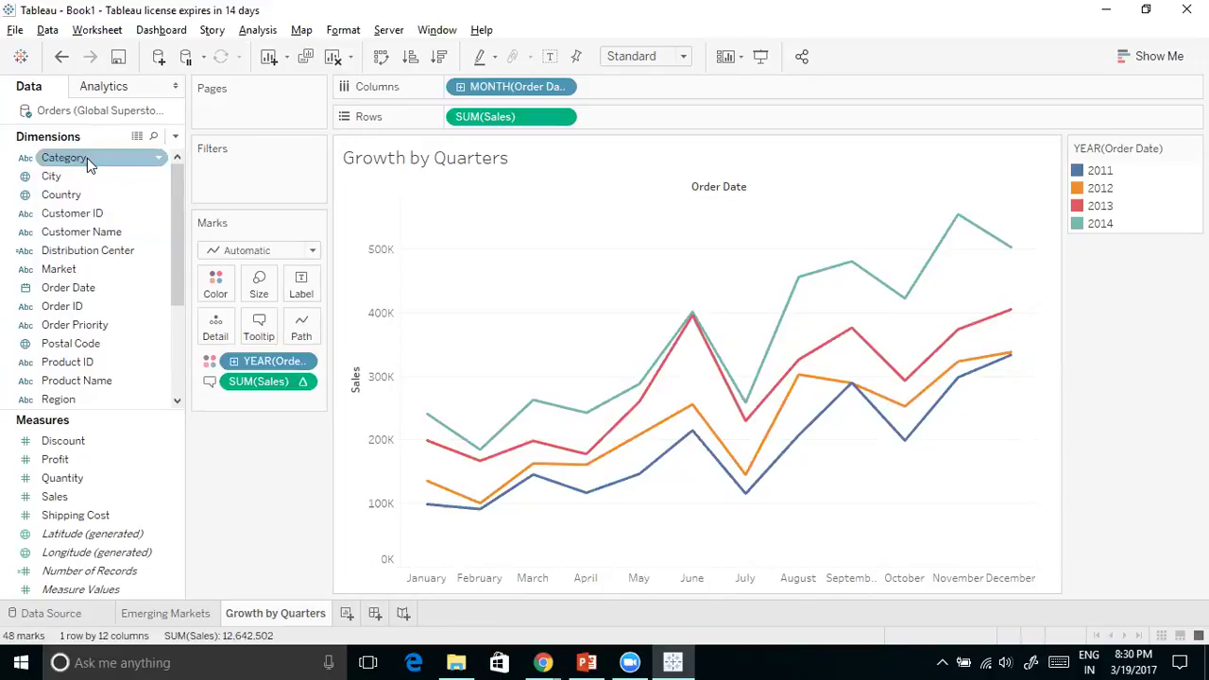
# Add Category to rows in front of Sales, splitting the monthly lines by product category
pyautogui.moveTo(93, 163); pyautogui.dragTo(452, 124)
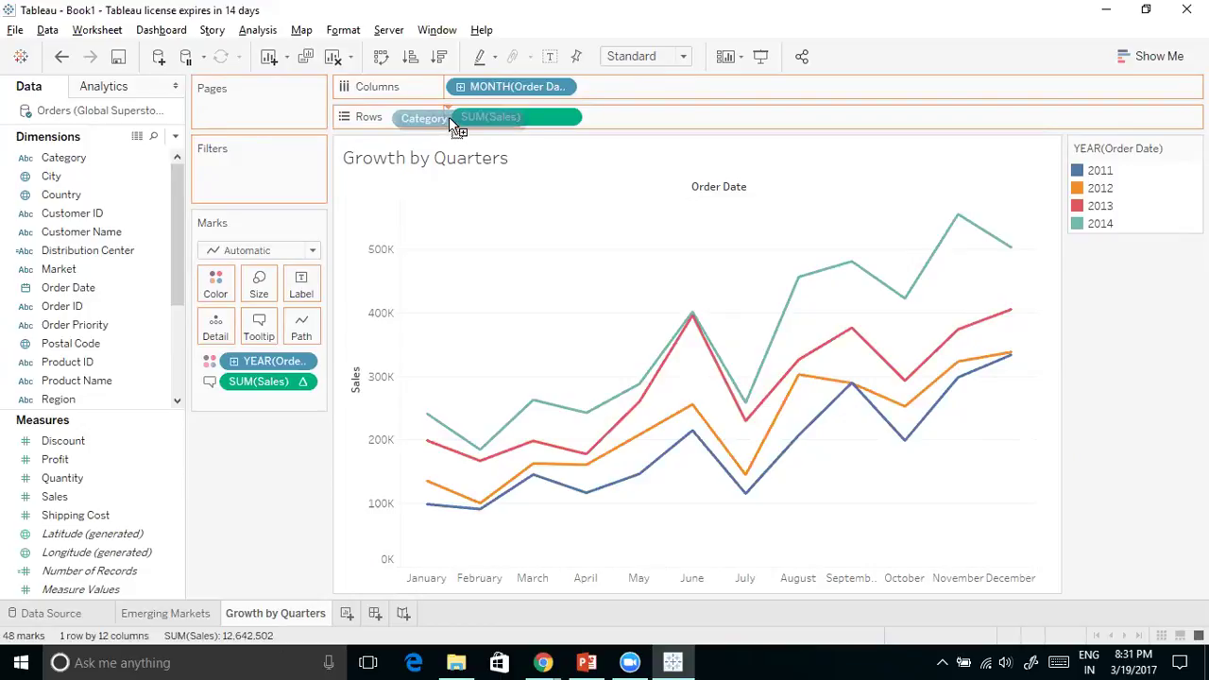
pyautogui.moveTo(450, 121); pyautogui.dragTo(449, 125)
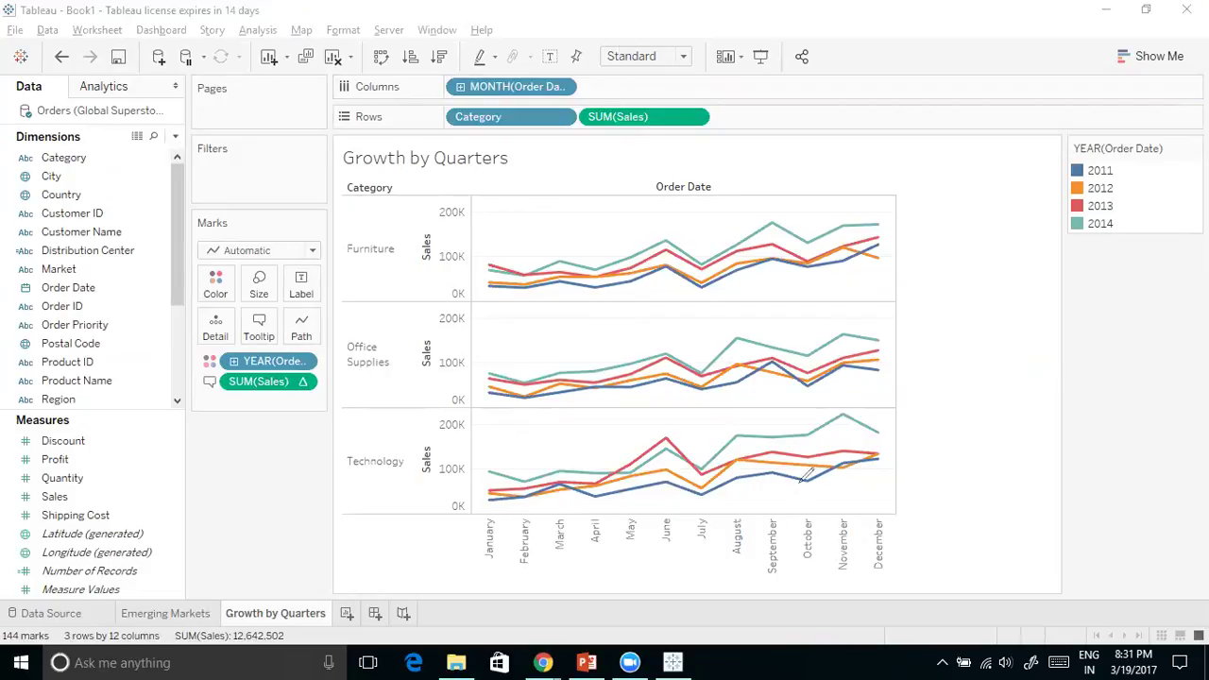
# Mark Category's placement before Sales and tick Furniture, Office Supplies and Technology, and clear the drawing
pyautogui.moveTo(90, 158)
pyautogui.mouseDown()
pyautogui.moveTo(133, 141)
pyautogui.moveTo(437, 115)
pyautogui.mouseUp()
pyautogui.moveTo(578, 95); pyautogui.dragTo(581, 150)
pyautogui.moveTo(357, 262); pyautogui.dragTo(414, 224)
pyautogui.moveTo(351, 371); pyautogui.dragTo(388, 344)
pyautogui.moveTo(362, 477); pyautogui.dragTo(403, 459)
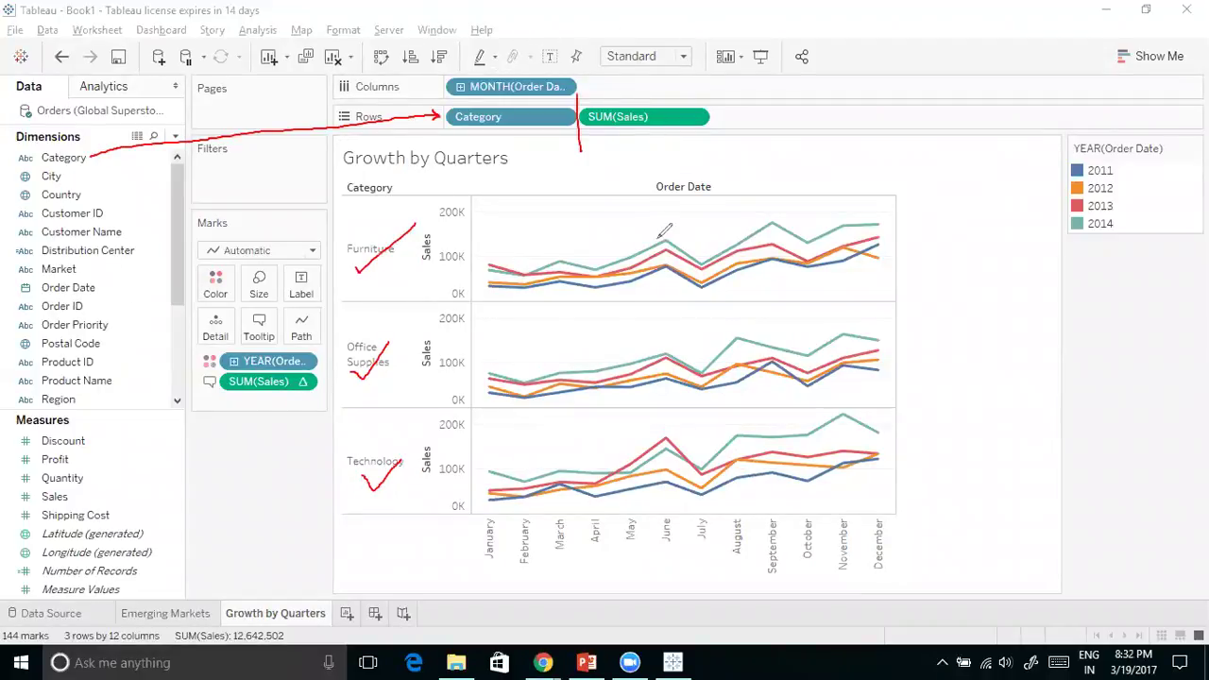
pyautogui.press('Escape')
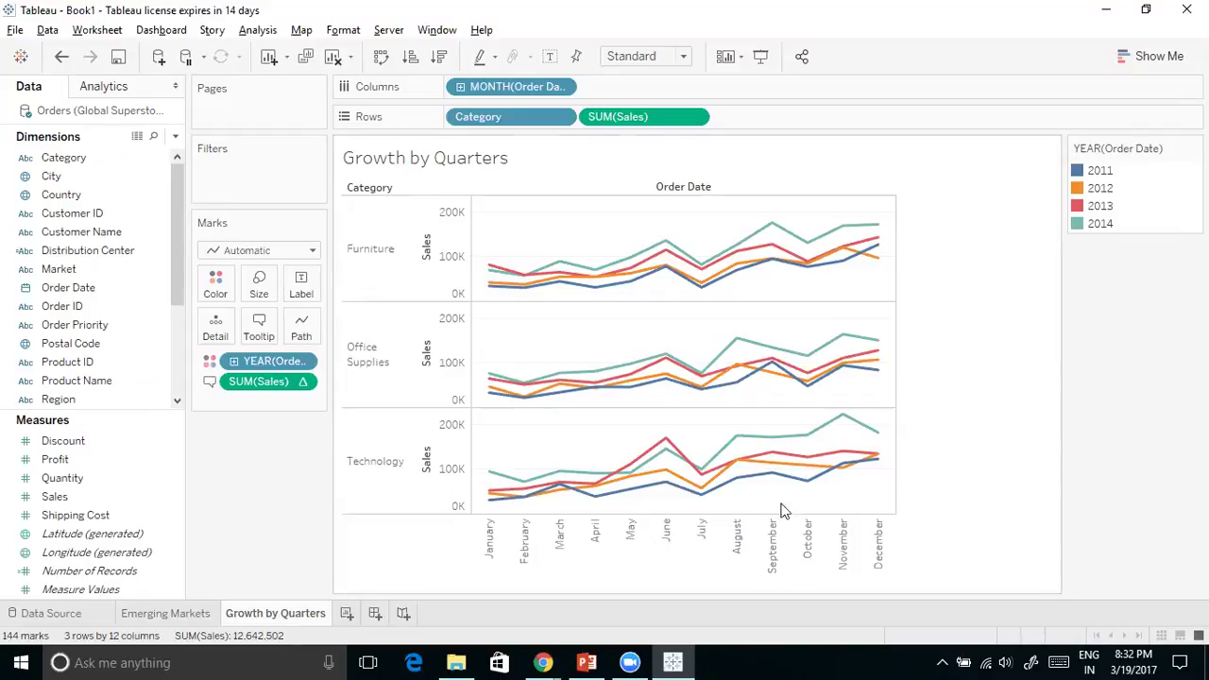
# Inspect the tooltips of points on the category lines for sales and year-over-year difference
pyautogui.moveTo(741, 446)
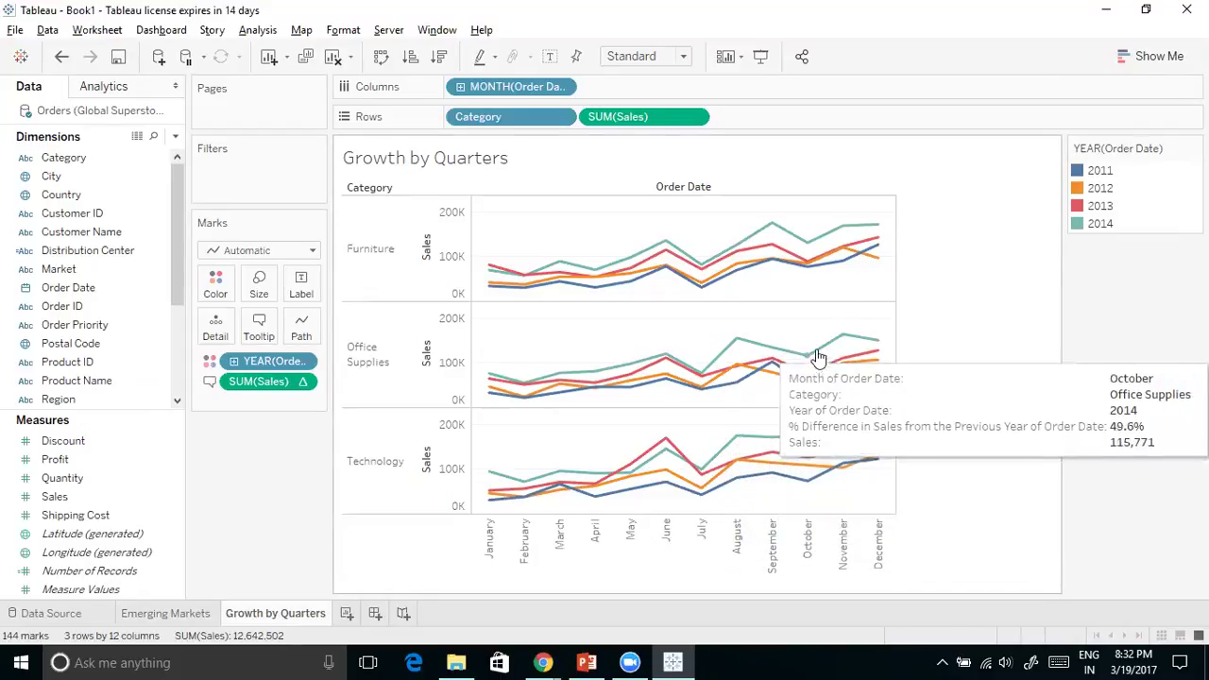
pyautogui.moveTo(847, 232)
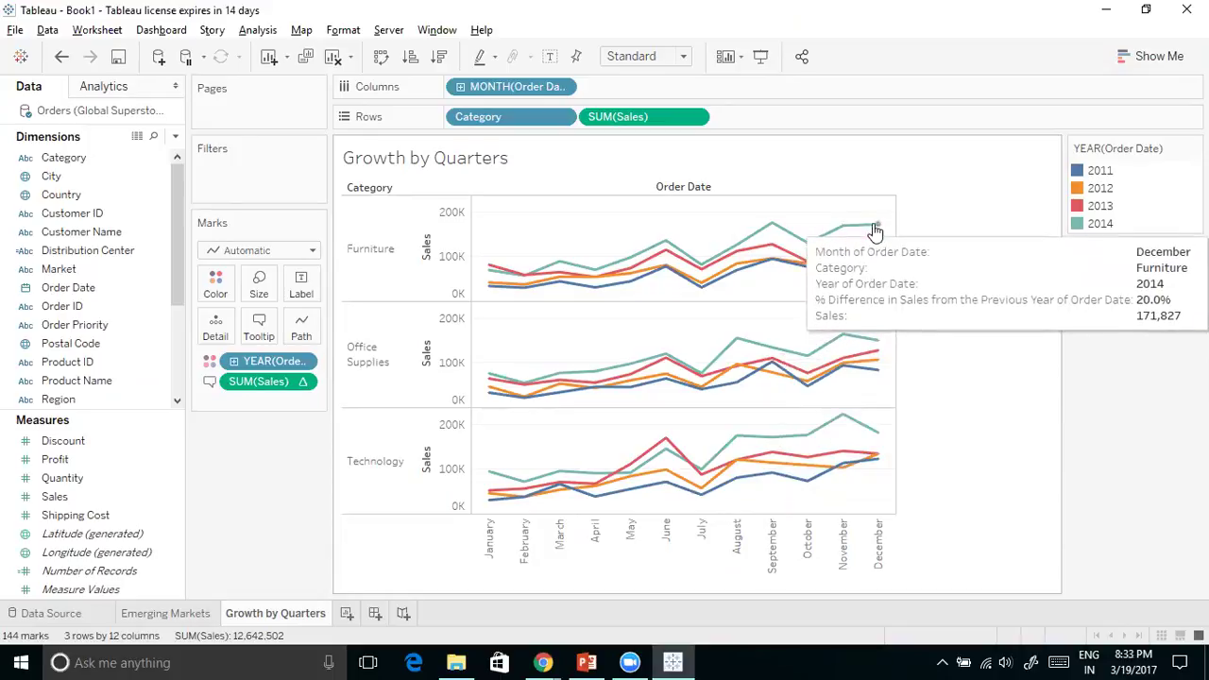
# Add a point annotation above July in the Furniture pane with the bold text "Yearly dip in July"
pyautogui.moveTo(824, 456)
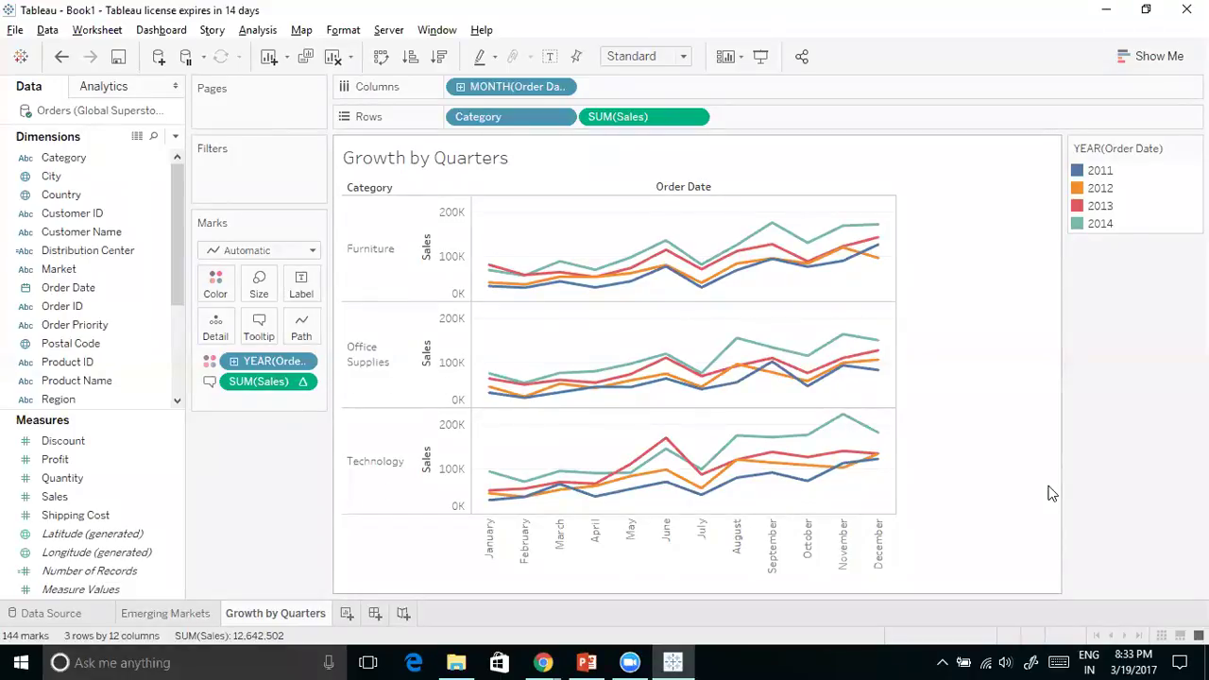
pyautogui.moveTo(696, 277)
pyautogui.rightClick(706, 232)
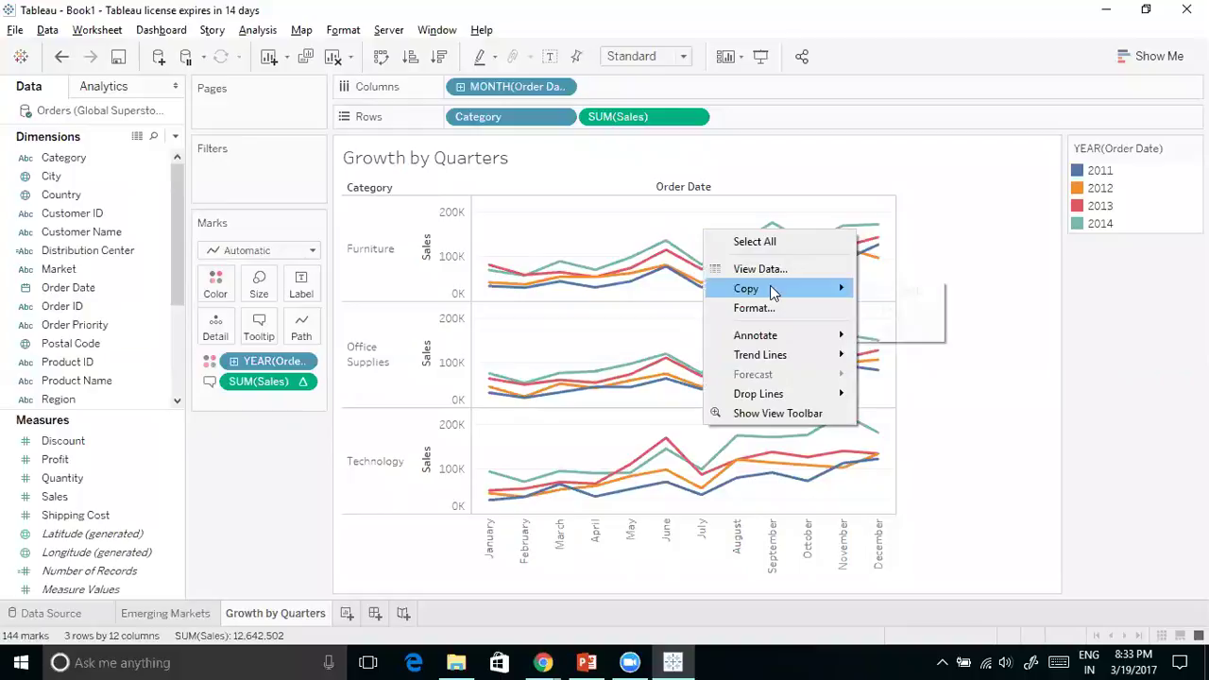
pyautogui.moveTo(799, 338)
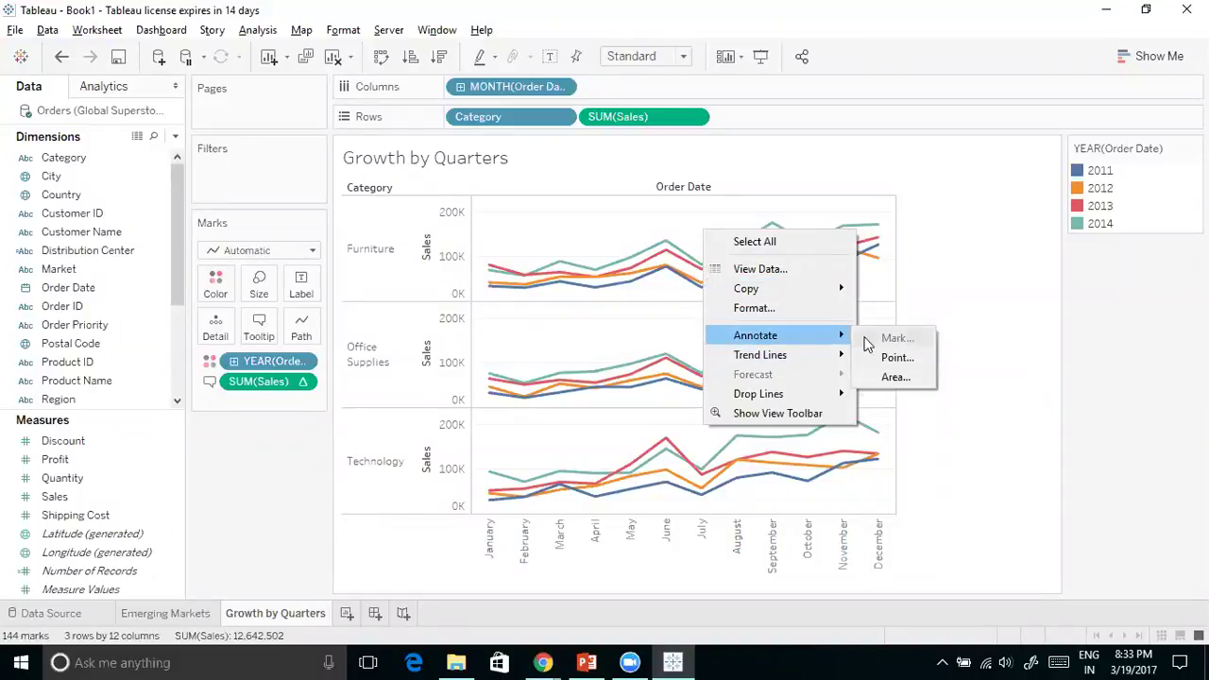
pyautogui.click(894, 359)
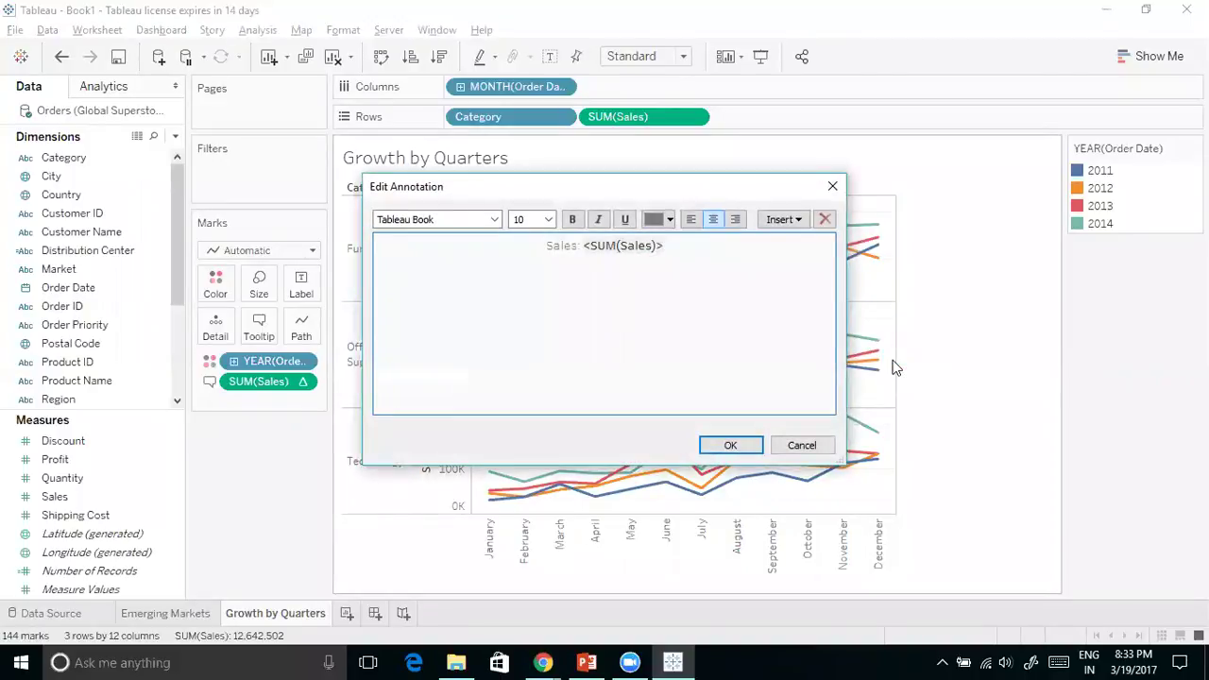
pyautogui.moveTo(664, 248); pyautogui.dragTo(530, 245)
pyautogui.hotkey('ctrl', 'b')
pyautogui.write('Yearly ')
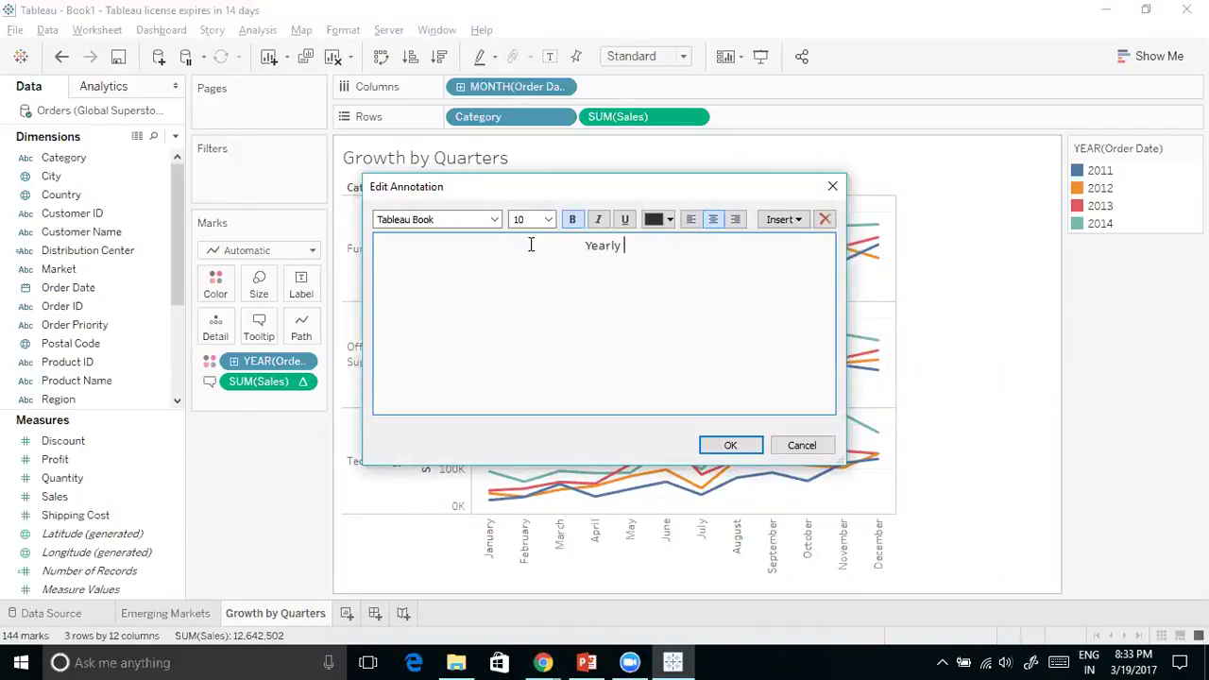
pyautogui.write('dip in July')
pyautogui.click(741, 449)
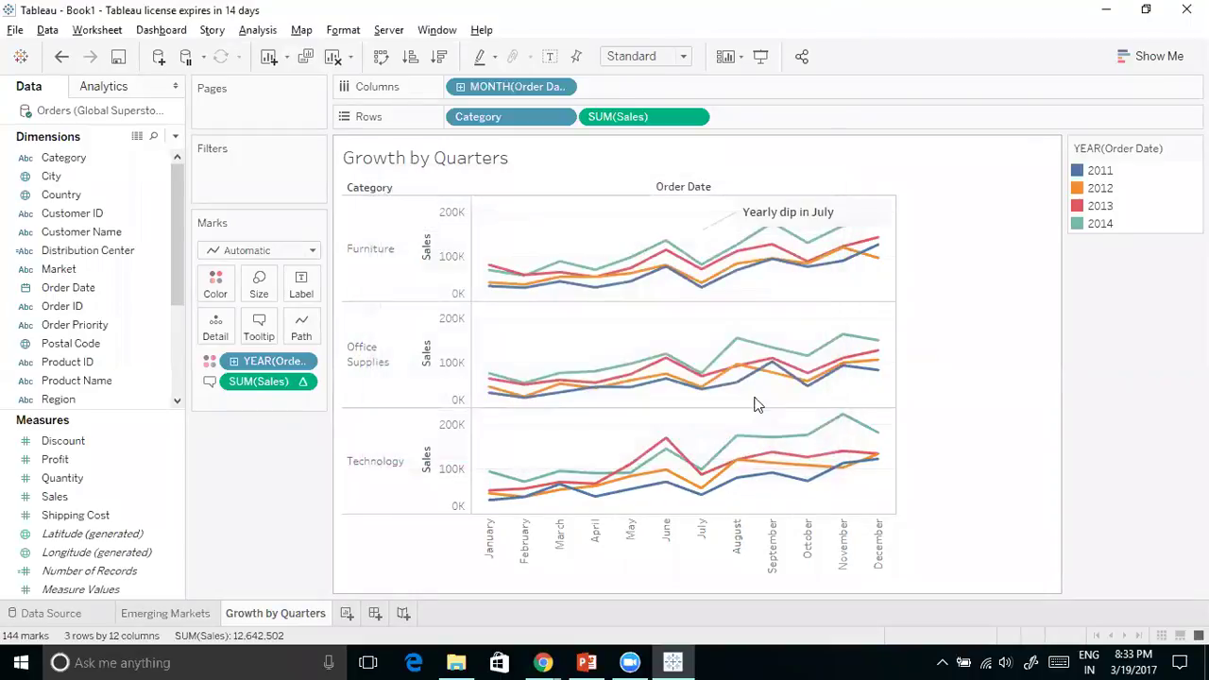
# Move the "Yearly dip in July" annotation over the January to May stretch of the Furniture pane and deselect it
pyautogui.click(796, 219)
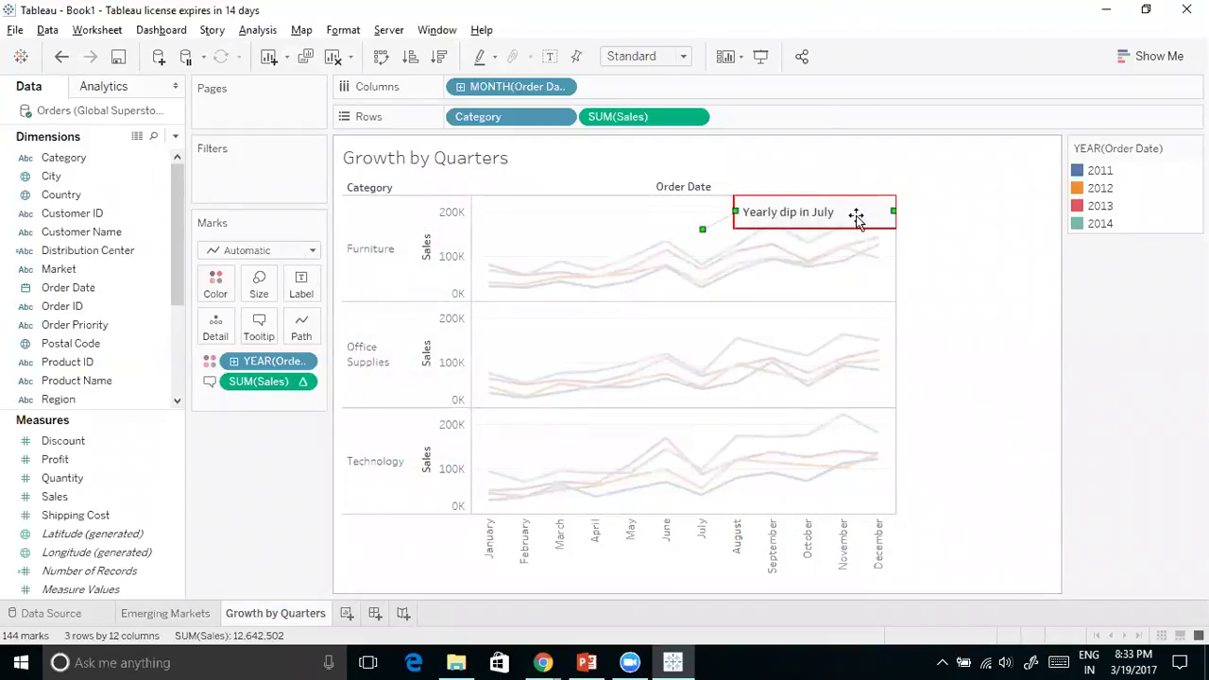
pyautogui.moveTo(855, 231)
pyautogui.mouseDown()
pyautogui.moveTo(788, 184)
pyautogui.moveTo(793, 170)
pyautogui.moveTo(612, 185)
pyautogui.mouseUp()
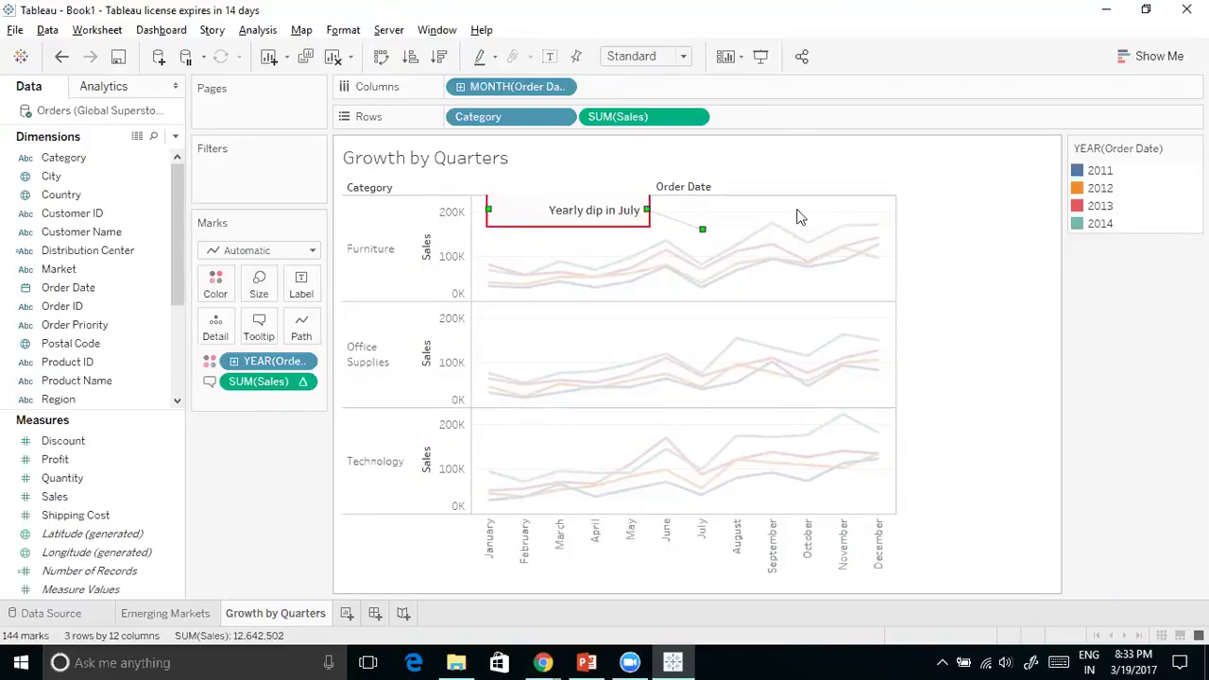
pyautogui.click(797, 219)
# Add a point annotation above September in the Furniture pane with the bold text "Upswing in August"
pyautogui.click(773, 221)
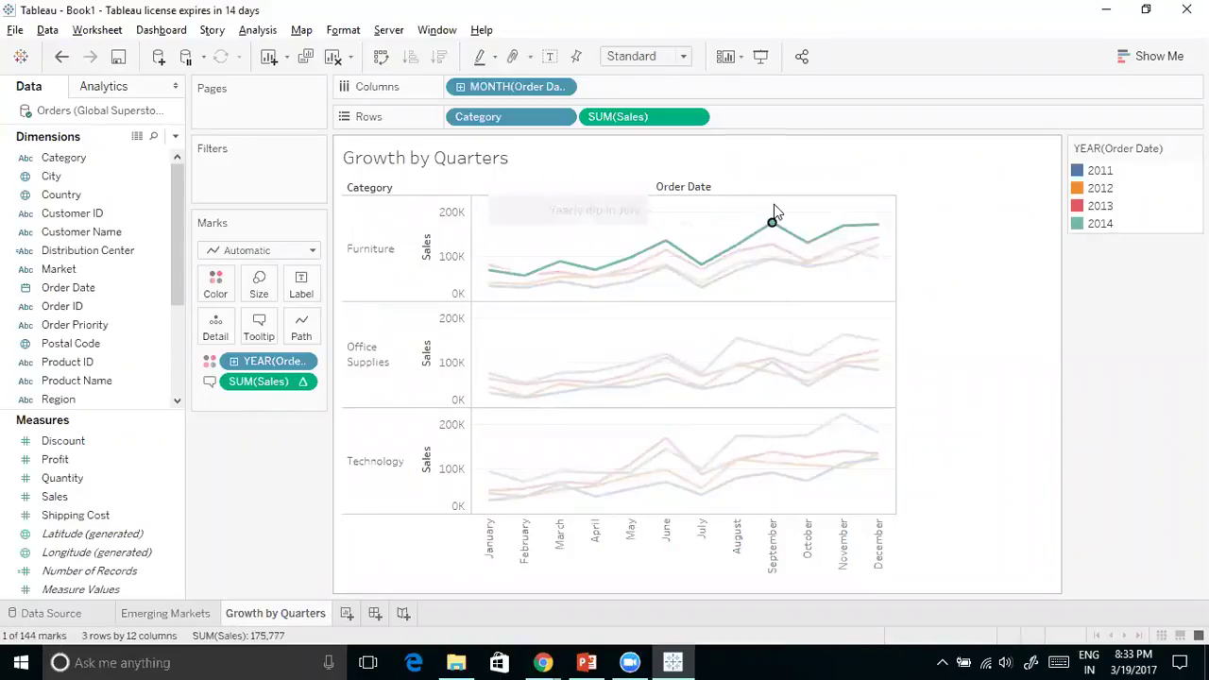
pyautogui.click(773, 206)
pyautogui.rightClick(769, 212)
pyautogui.moveTo(857, 314)
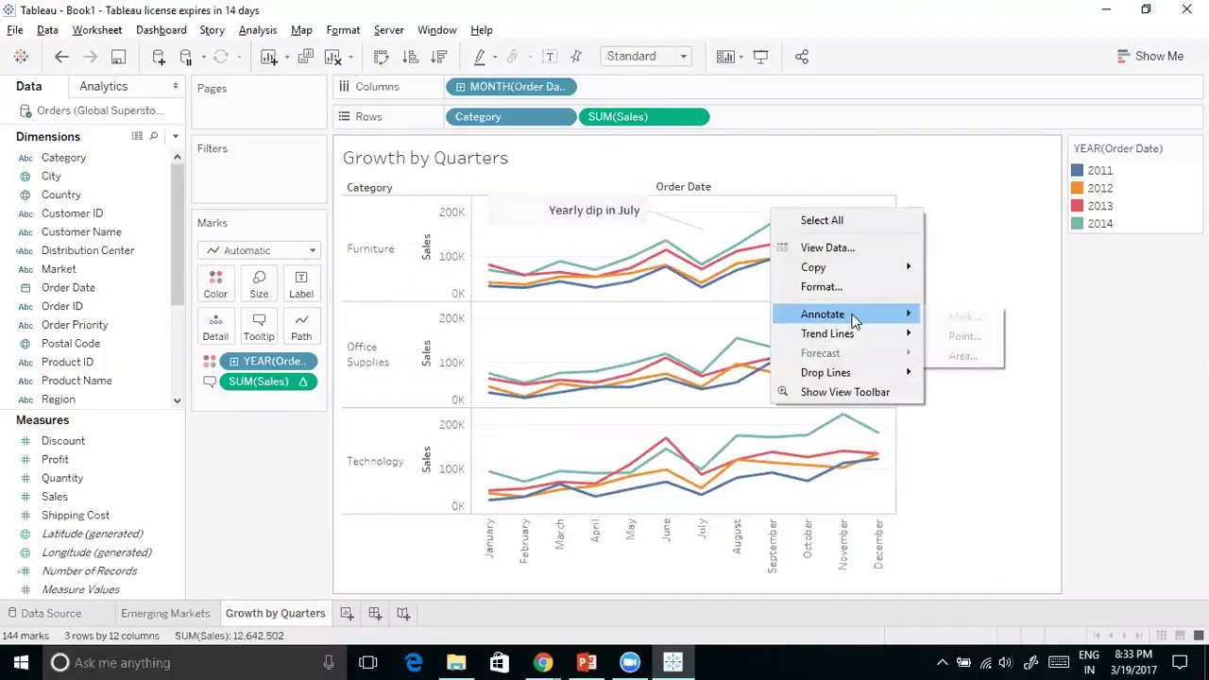
pyautogui.click(963, 336)
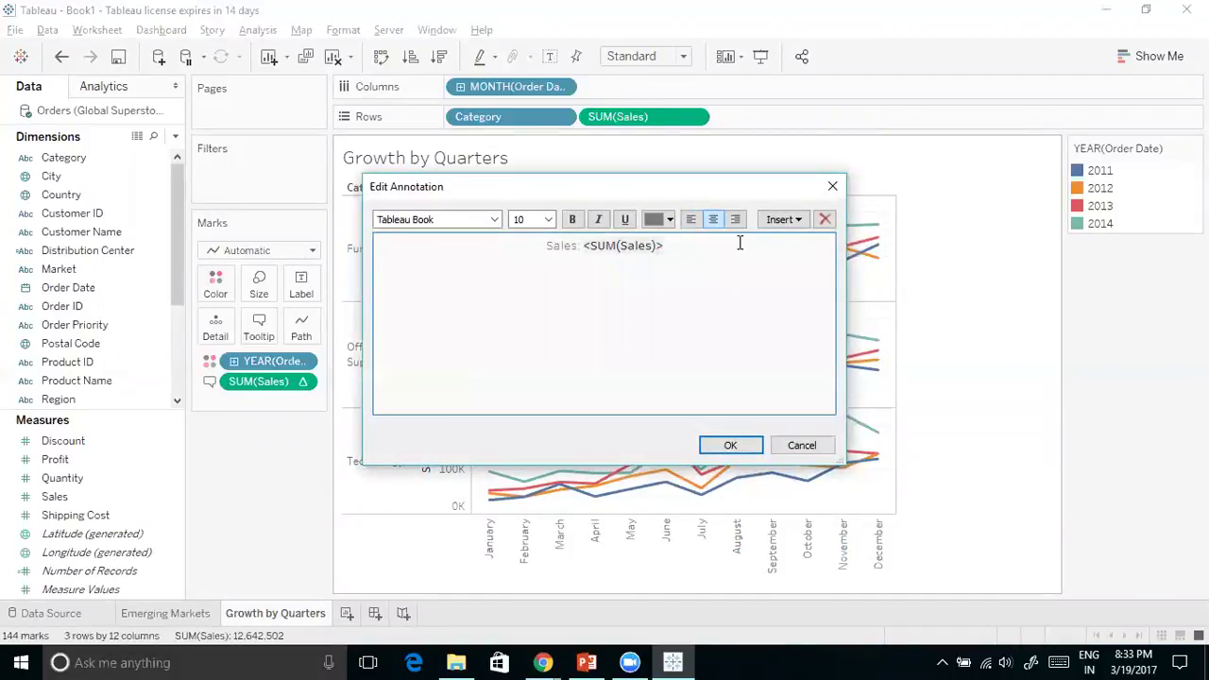
pyautogui.hotkey('ctrl', 'a')
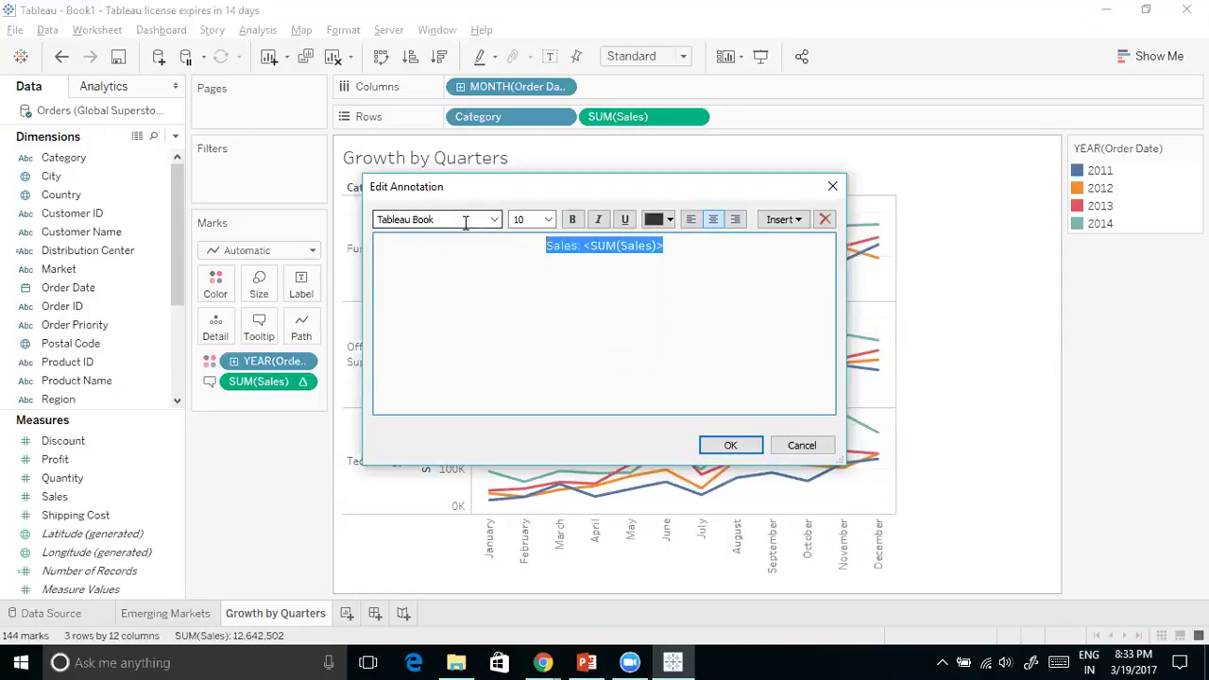
pyautogui.write('Upswing')
pyautogui.hotkey('ctrl', 'b')
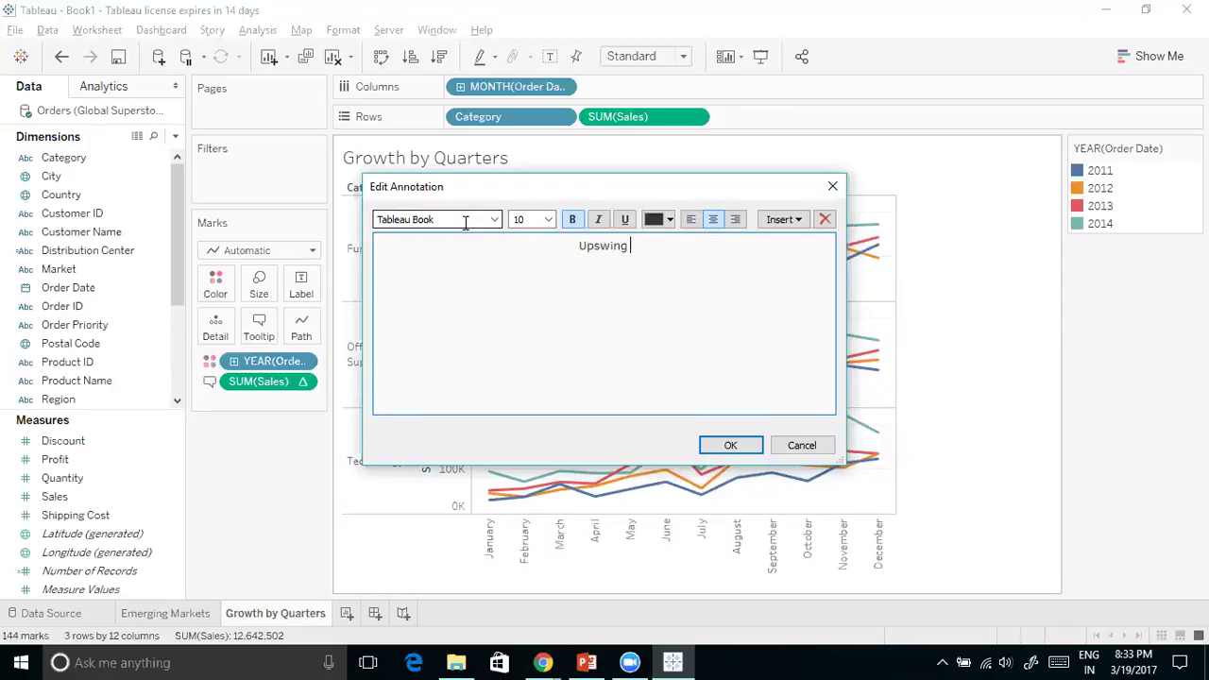
pyautogui.write('in August')
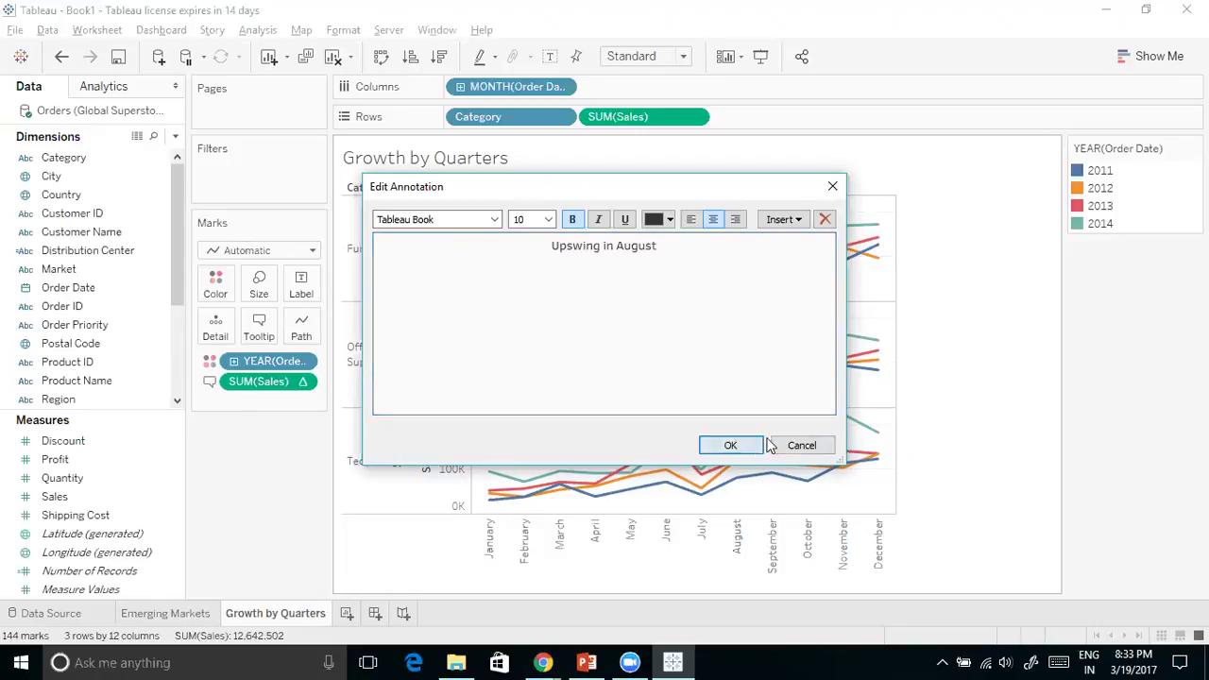
pyautogui.click(730, 445)
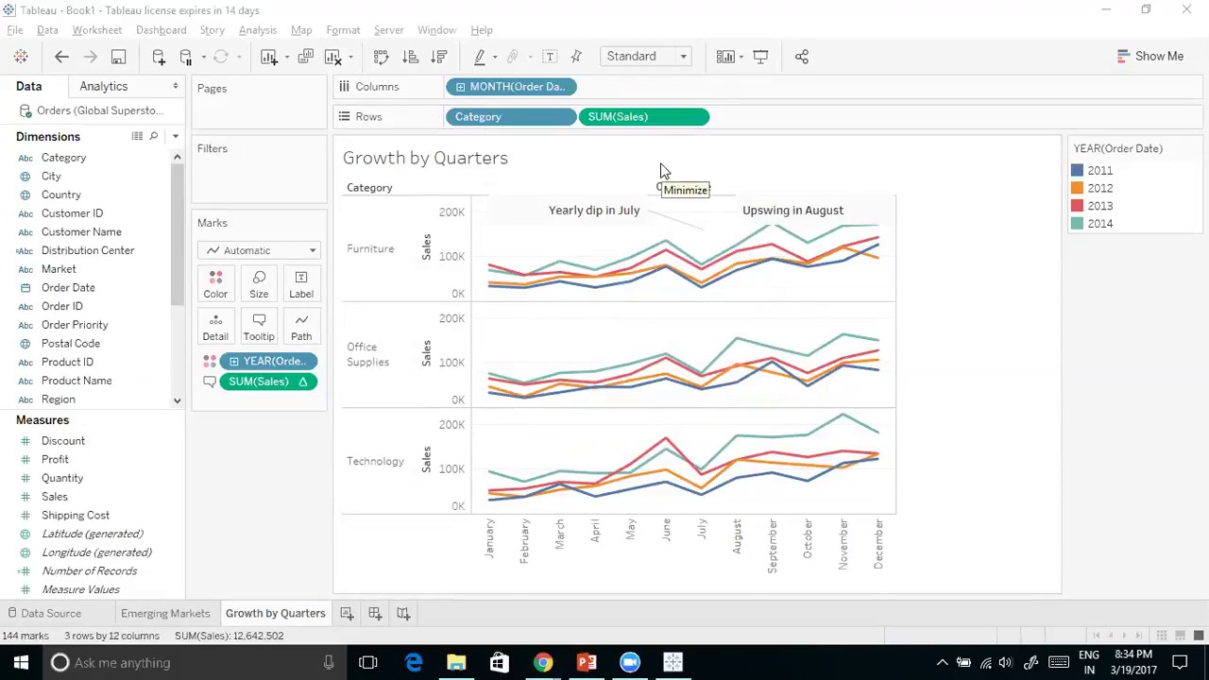
# Review the aggregation options available for the Sales measure on rows, leaving the choice at Sum
pyautogui.click(72, 498)
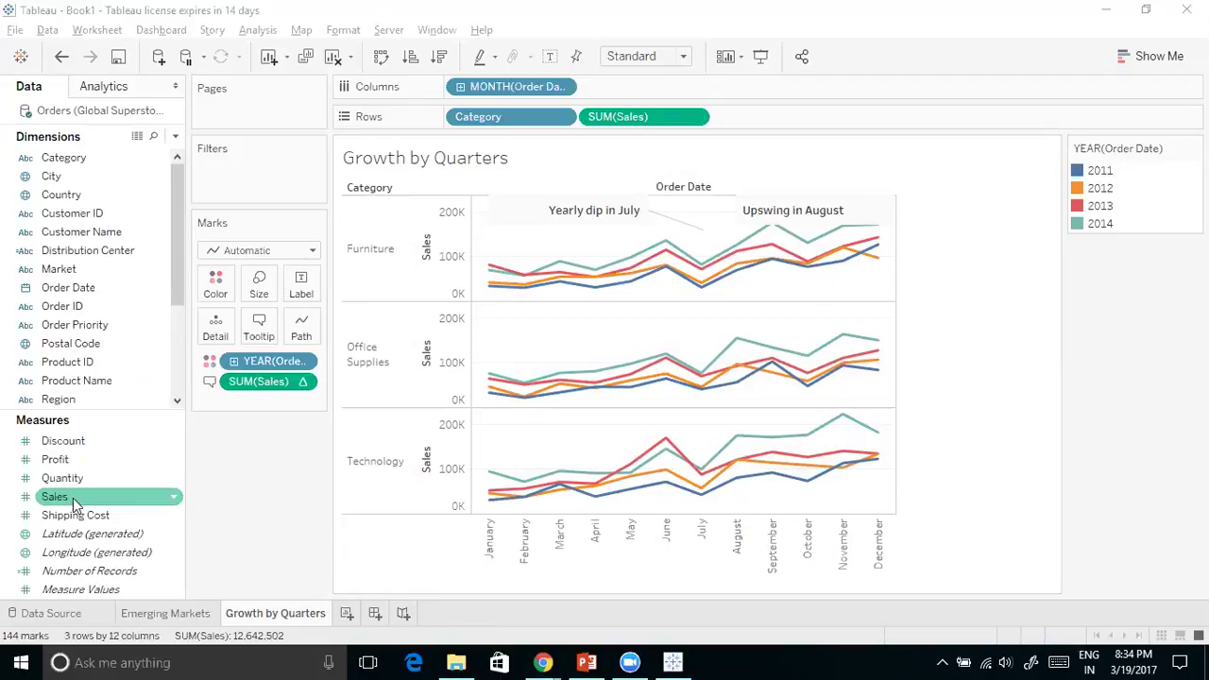
pyautogui.moveTo(97, 497); pyautogui.dragTo(599, 123)
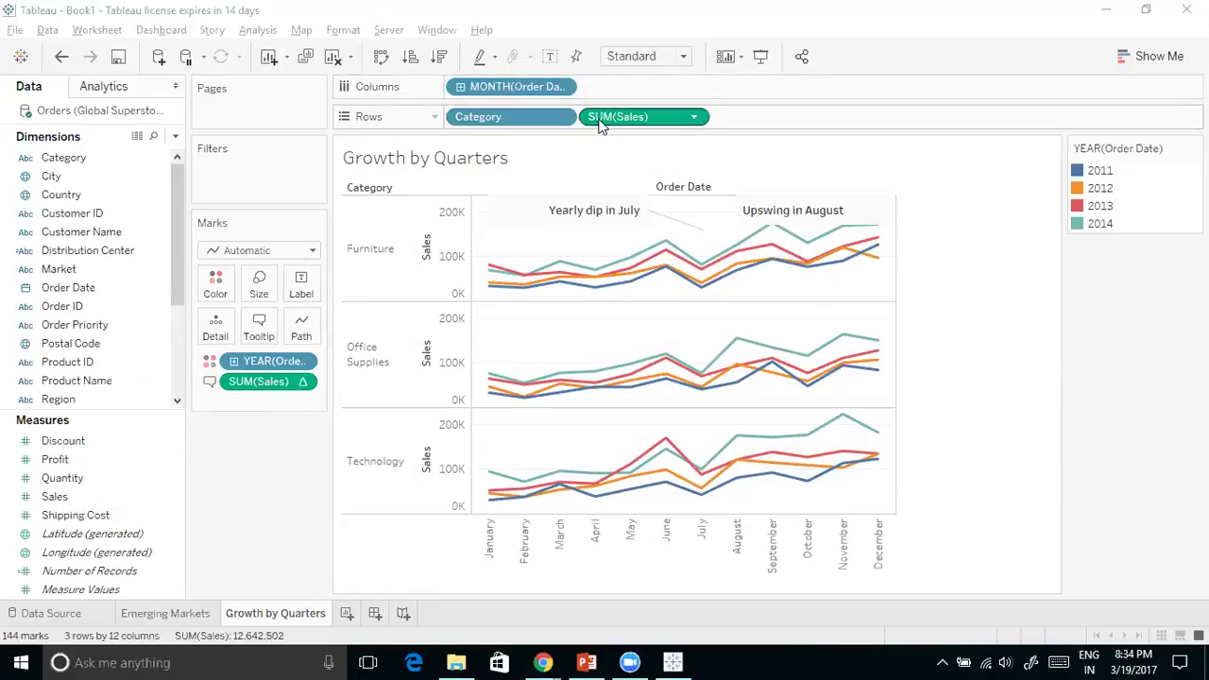
pyautogui.click(694, 117)
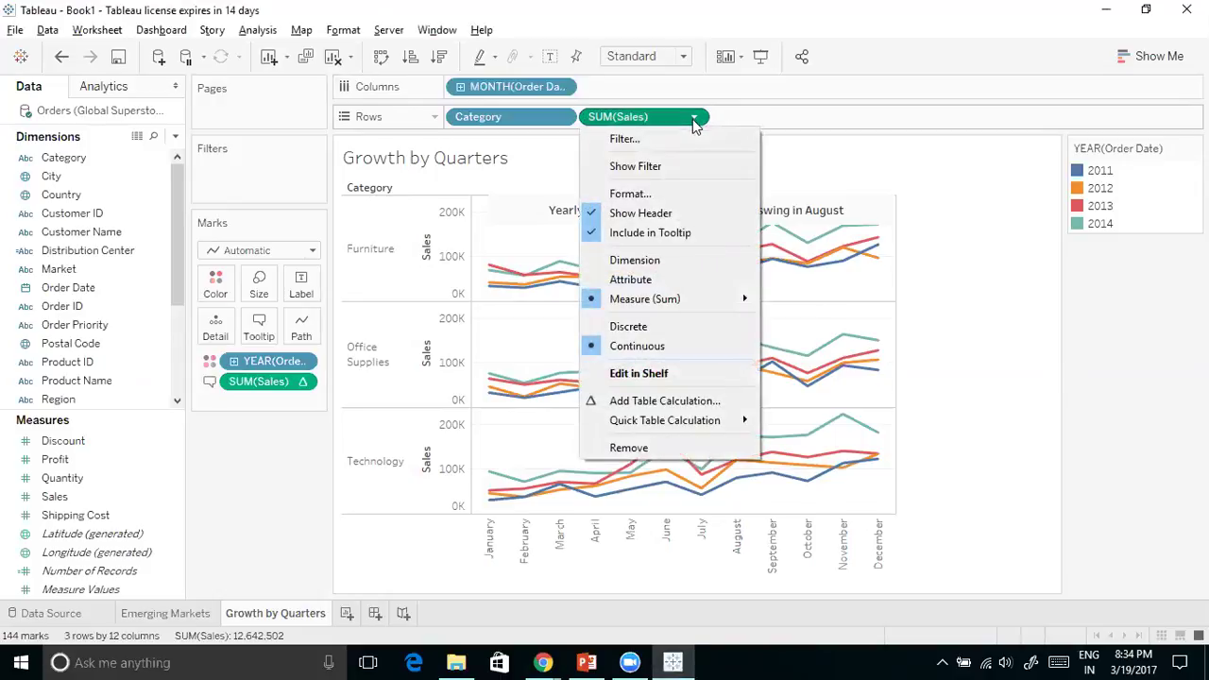
pyautogui.moveTo(687, 300)
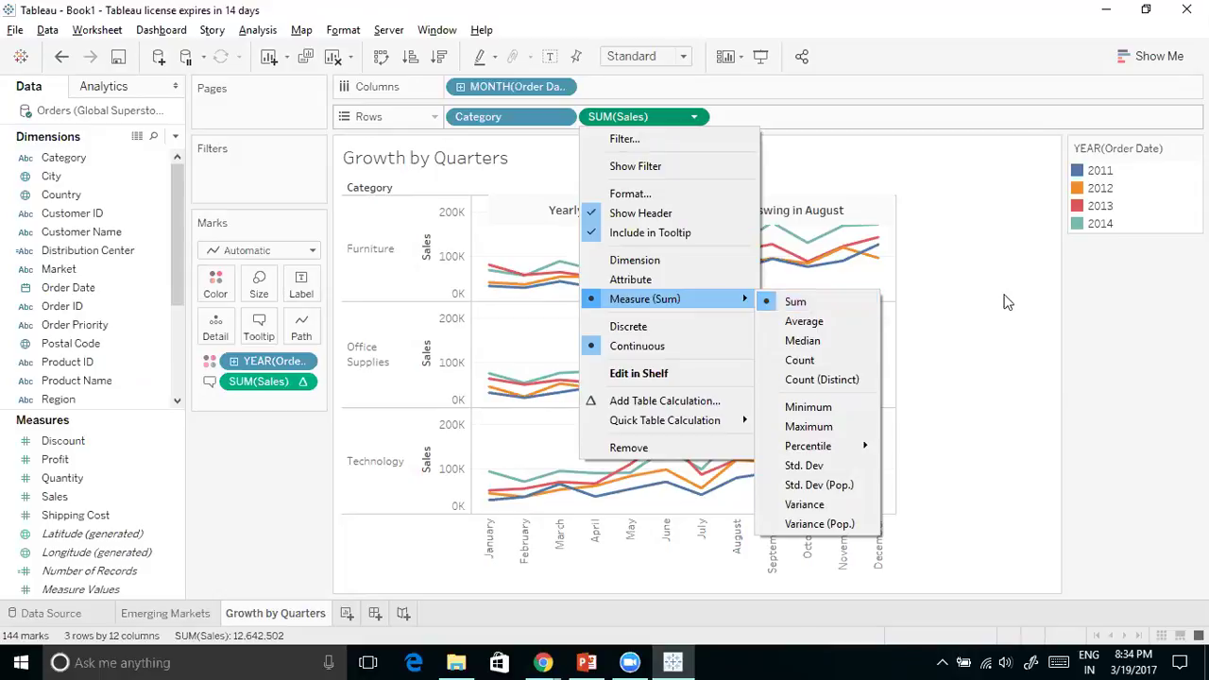
pyautogui.click(965, 312)
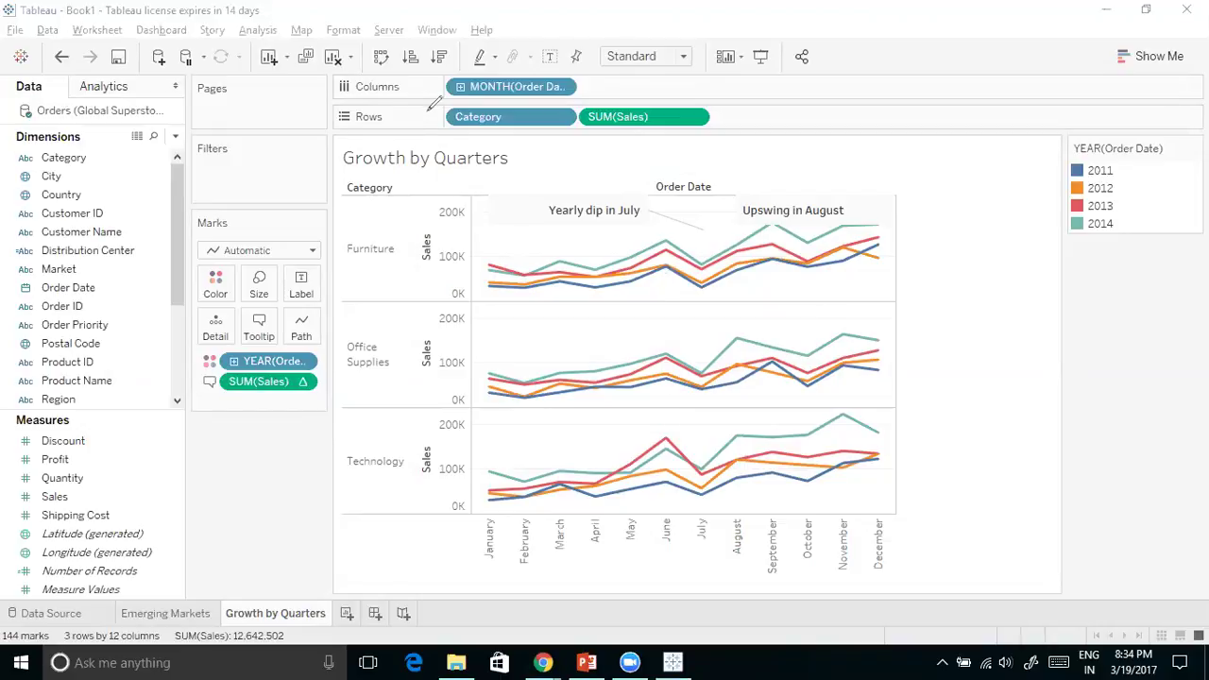
# Draw an arrow from Rows to Tooltip, a YOY note at Office Supplies' August point and marks around the Tooltip's SUM(Sales), and clear the drawing
pyautogui.moveTo(444, 116)
pyautogui.mouseDown()
pyautogui.moveTo(360, 129)
pyautogui.moveTo(324, 158)
pyautogui.moveTo(265, 267)
pyautogui.moveTo(259, 327)
pyautogui.moveTo(269, 317)
pyautogui.mouseUp()
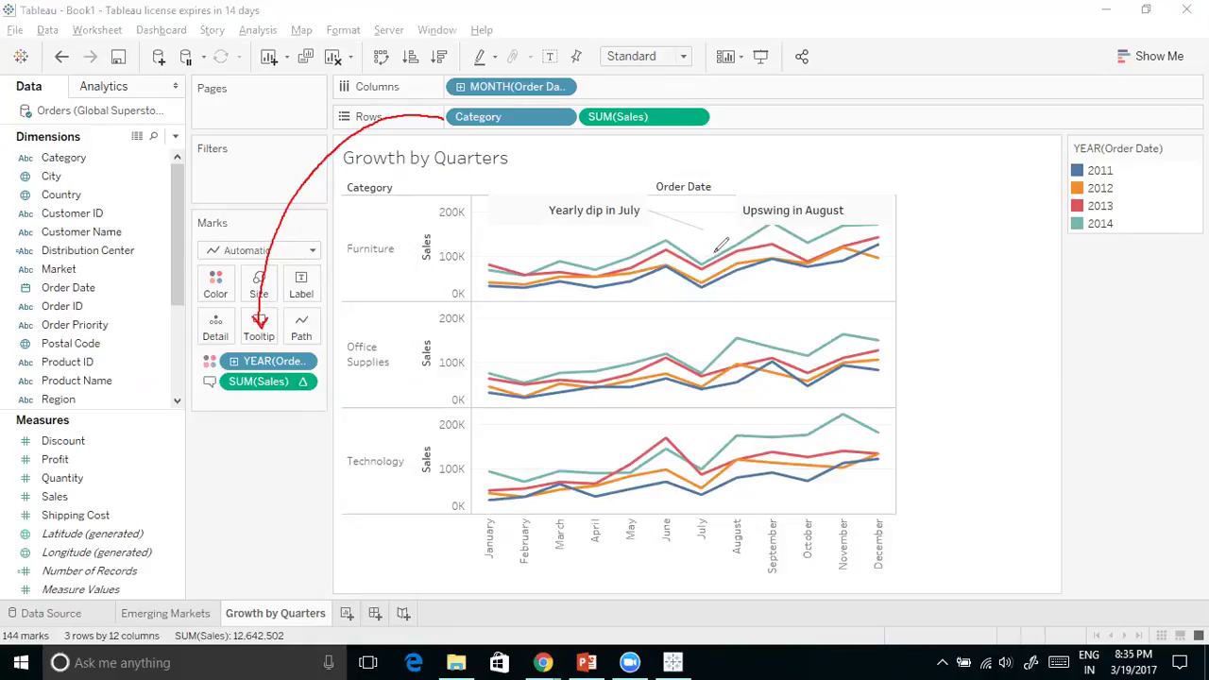
pyautogui.moveTo(738, 329)
pyautogui.mouseDown()
pyautogui.moveTo(833, 291)
pyautogui.moveTo(1026, 266)
pyautogui.mouseUp()
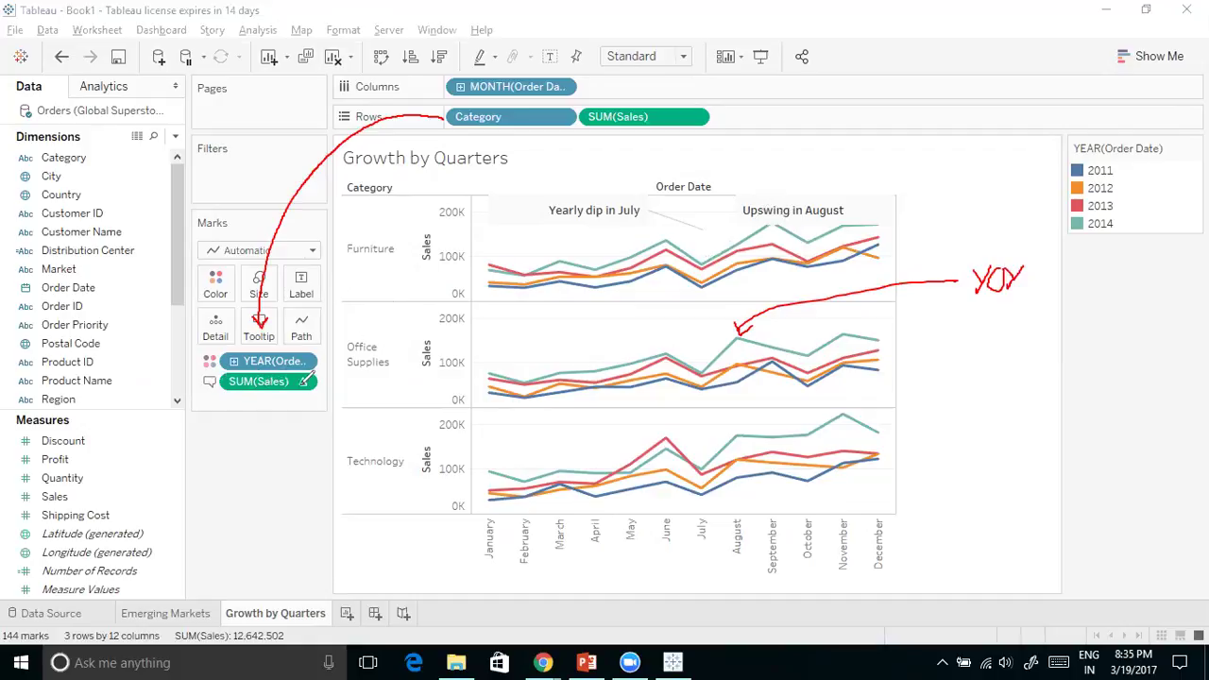
pyautogui.moveTo(202, 395)
pyautogui.mouseDown()
pyautogui.moveTo(313, 396)
pyautogui.moveTo(270, 475)
pyautogui.mouseUp()
pyautogui.moveTo(261, 417); pyautogui.dragTo(278, 413)
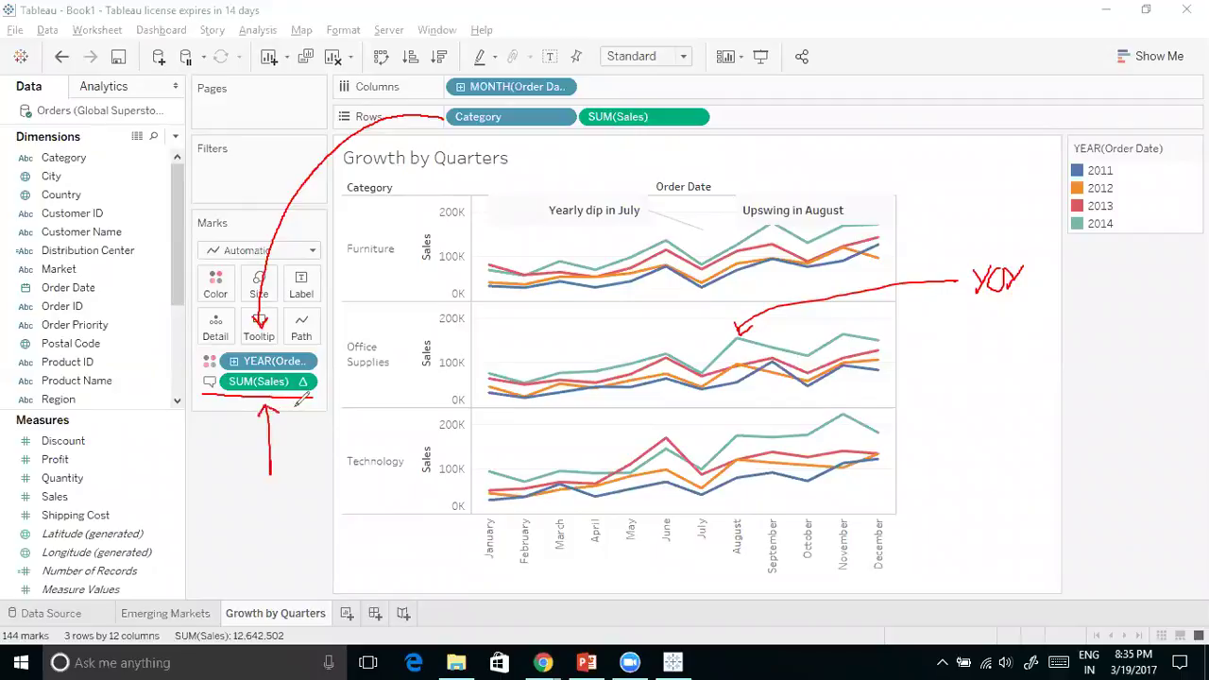
pyautogui.moveTo(308, 372)
pyautogui.mouseDown()
pyautogui.moveTo(304, 453)
pyautogui.moveTo(304, 409)
pyautogui.moveTo(312, 421)
pyautogui.moveTo(467, 128)
pyautogui.mouseUp()
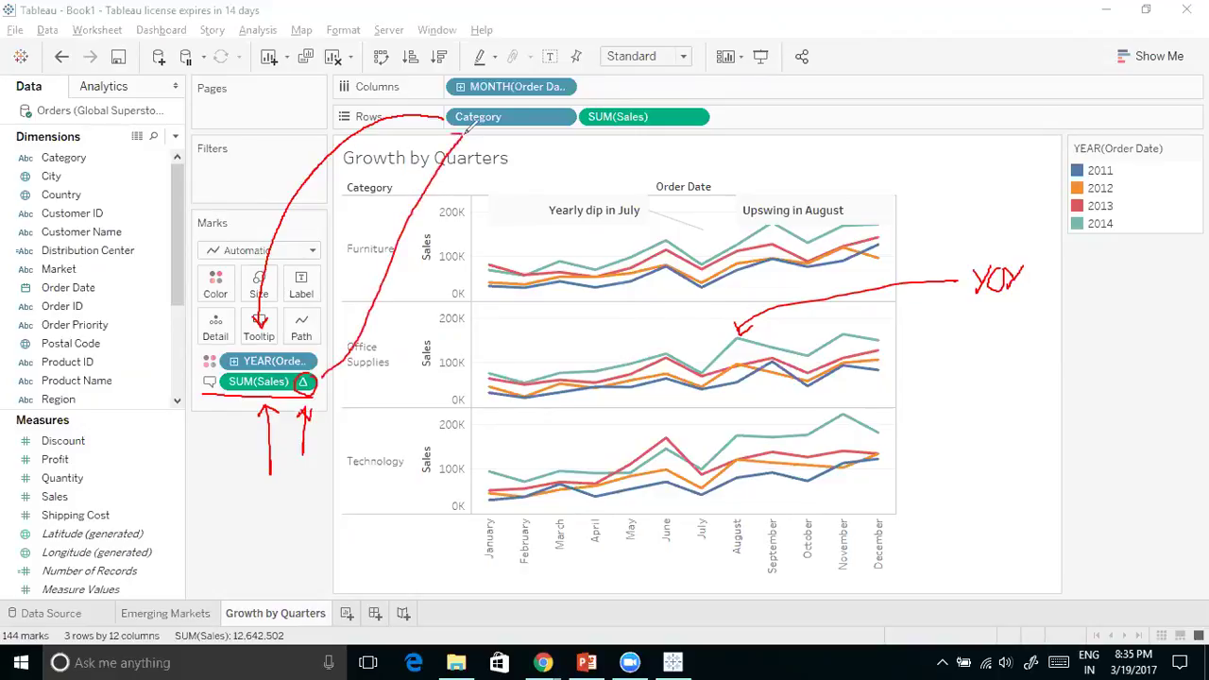
pyautogui.press('e')
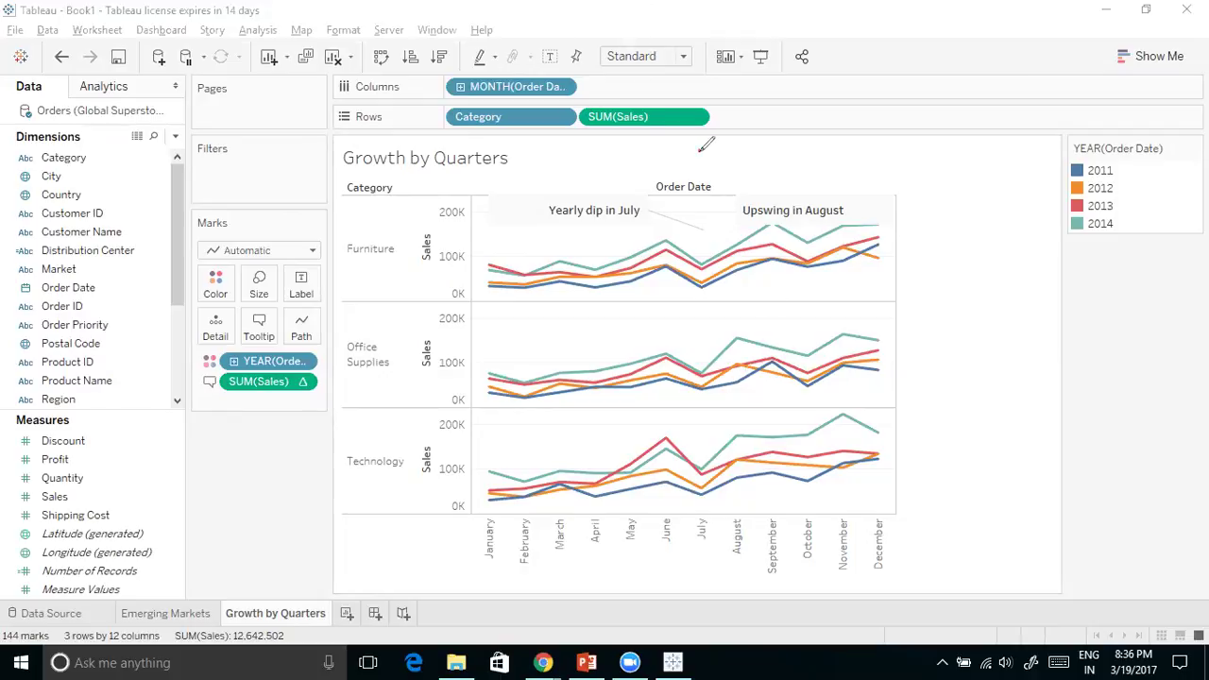
pyautogui.moveTo(695, 168); pyautogui.dragTo(704, 170)
pyautogui.moveTo(774, 150)
pyautogui.mouseDown()
pyautogui.moveTo(772, 170)
pyautogui.moveTo(776, 154)
pyautogui.mouseUp()
pyautogui.click(717, 553)
pyautogui.moveTo(797, 153)
pyautogui.mouseDown()
pyautogui.moveTo(551, 185)
pyautogui.moveTo(802, 155)
pyautogui.moveTo(742, 156)
pyautogui.mouseUp()
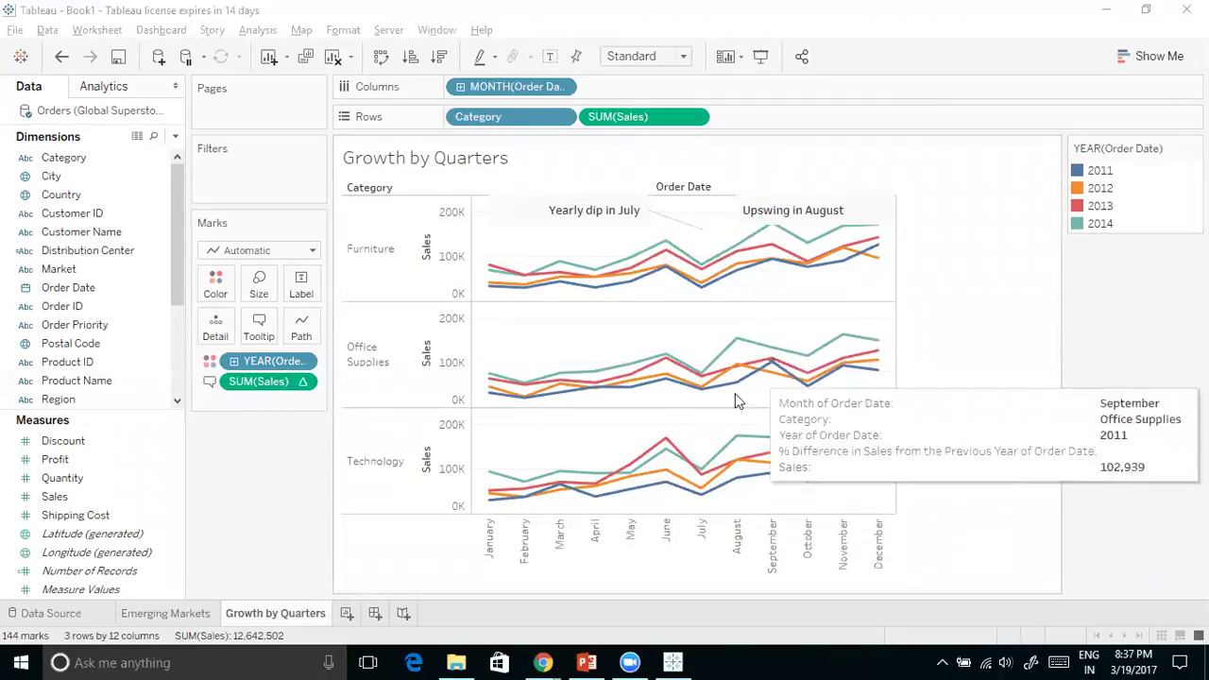
# Add an area annotation near July in the Office Supplies pane with the text "Annual Back to Season Sale"
pyautogui.rightClick(698, 333)
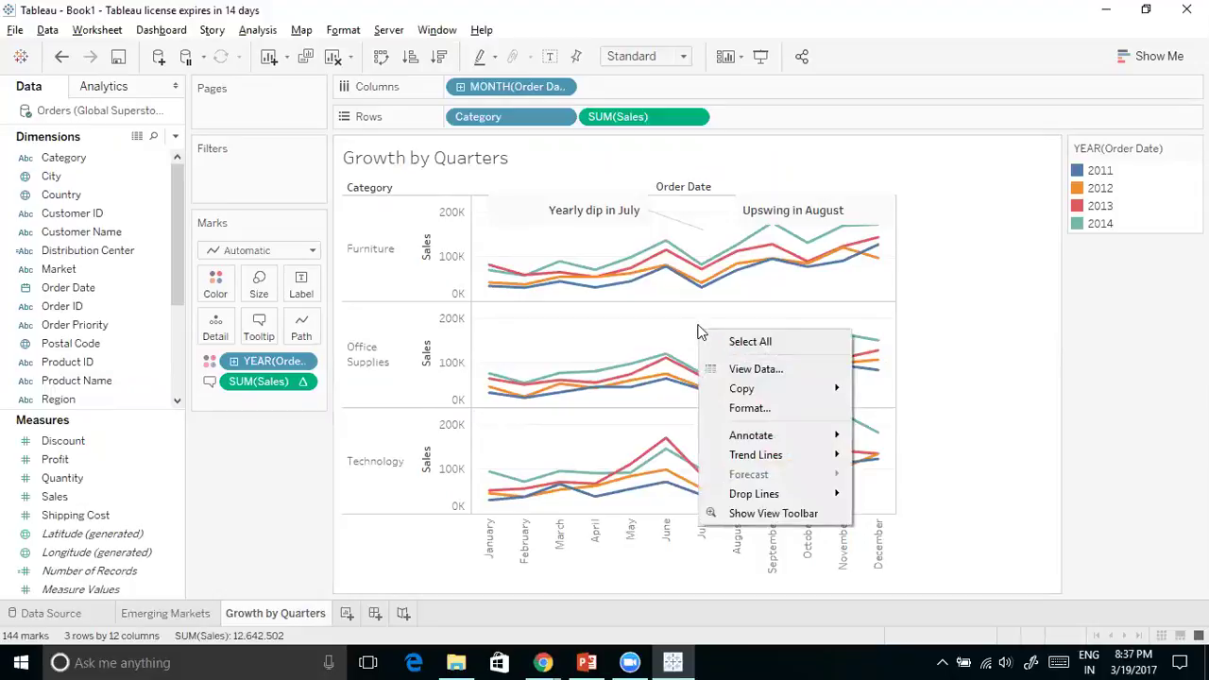
pyautogui.click(887, 472)
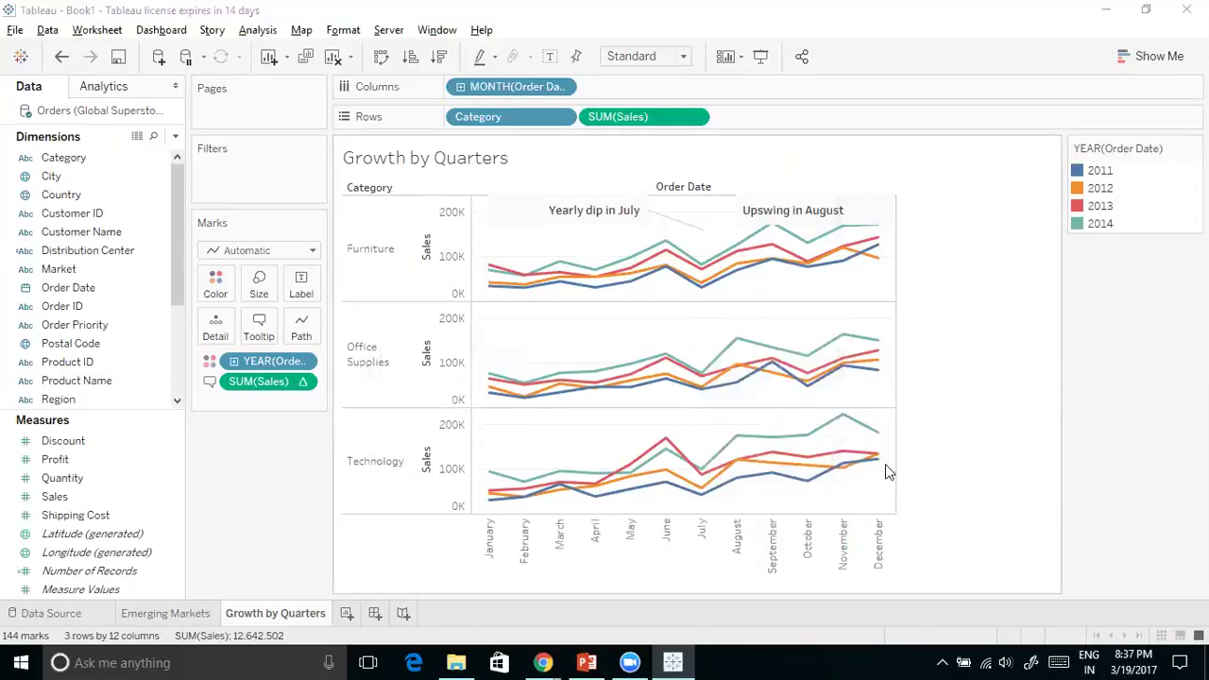
pyautogui.write('Annu')
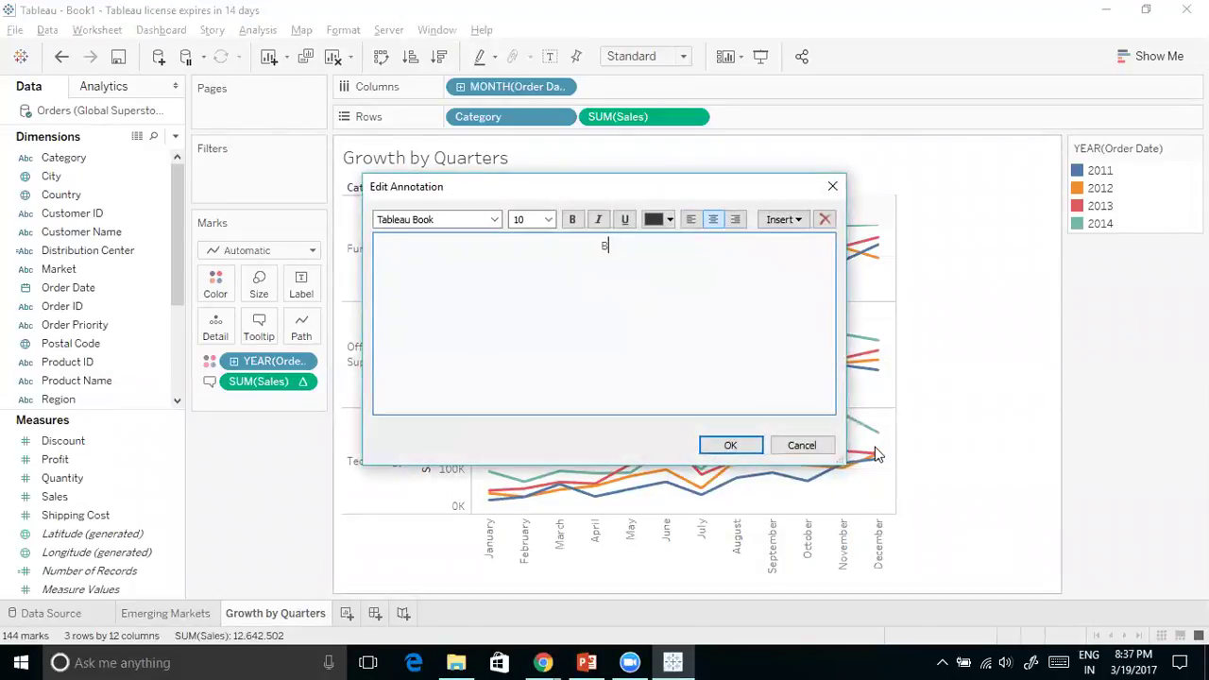
pyautogui.write('al Back to seas')
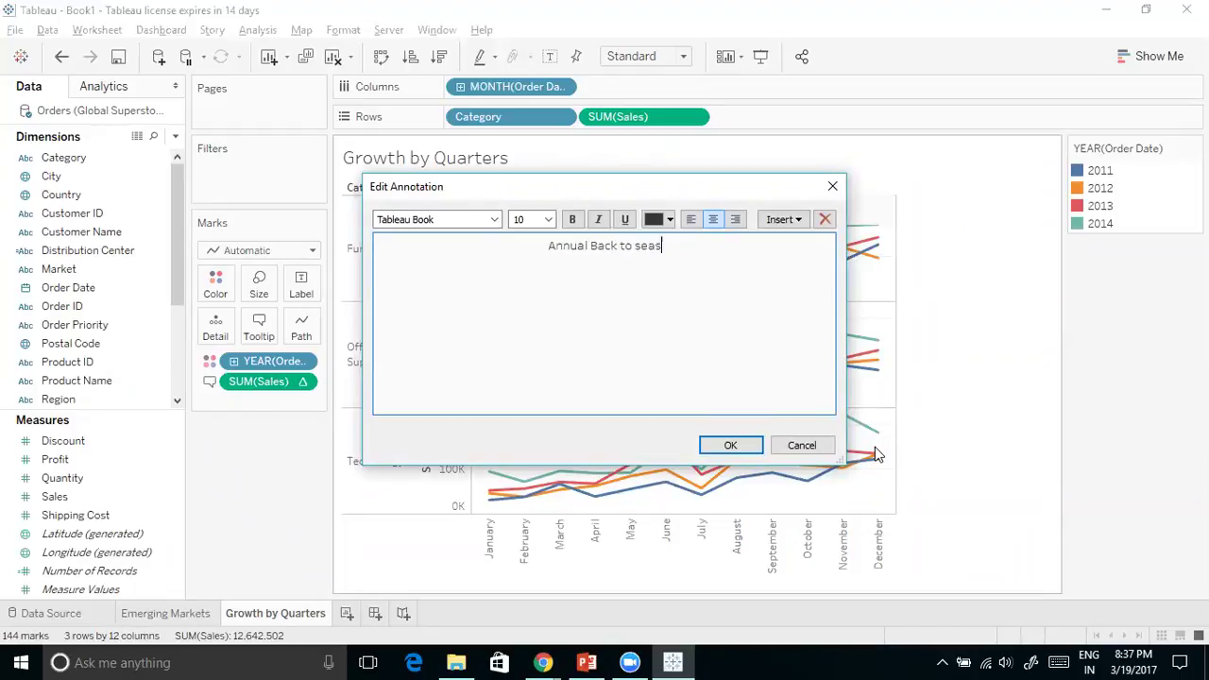
pyautogui.write('on Sale')
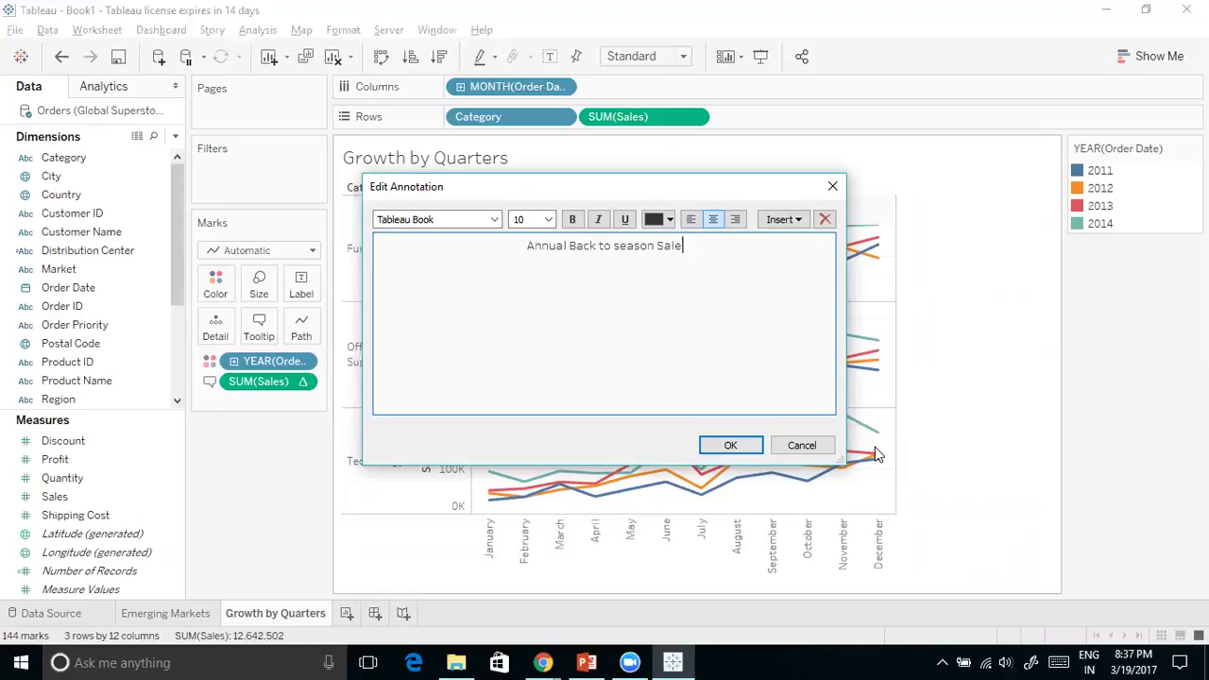
pyautogui.hotkey('ctrl', 'Left')
pyautogui.hotkey('ctrl', 'Left')
pyautogui.press('Delete')
pyautogui.write('S')
pyautogui.click(730, 447)
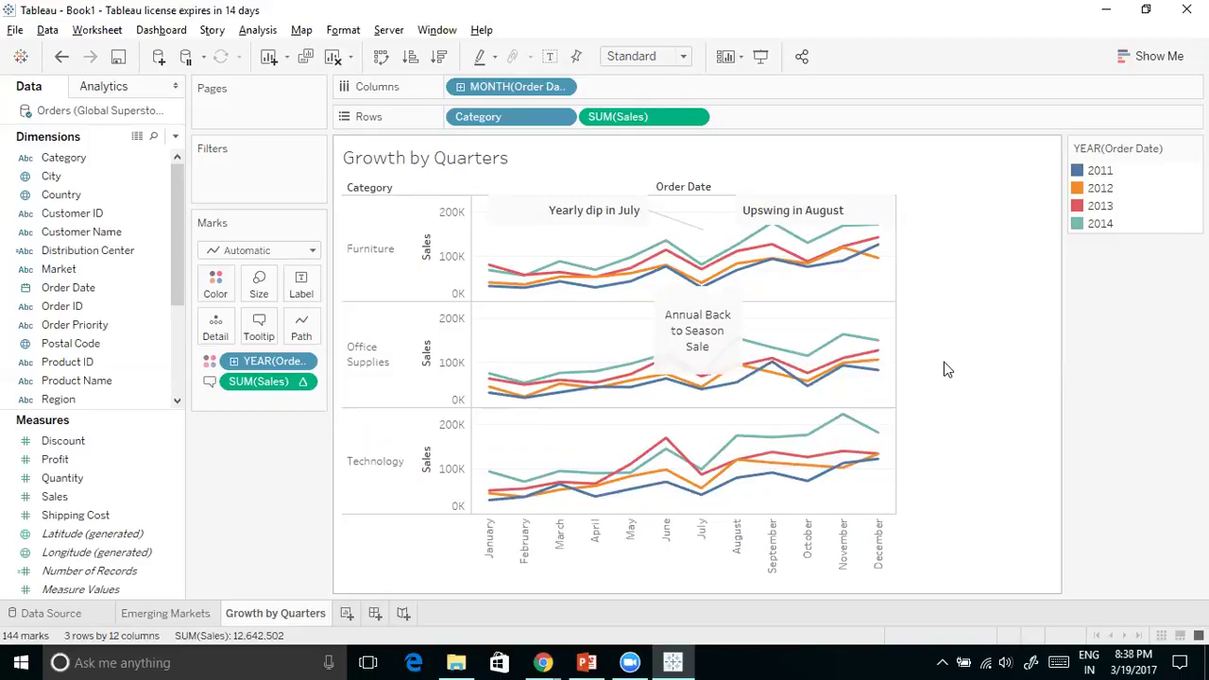
# Open the image-copy options for the Growth by Quarters view
pyautogui.moveTo(806, 445)
pyautogui.rightClick(570, 335)
pyautogui.moveTo(650, 391)
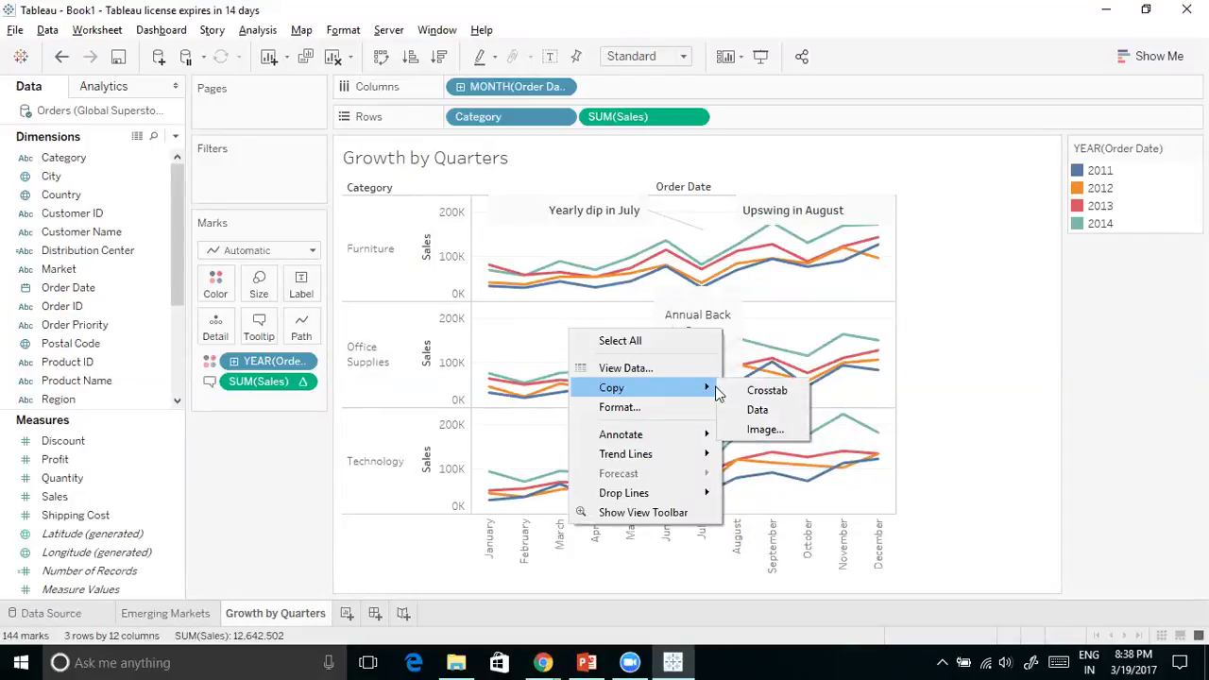
pyautogui.click(765, 432)
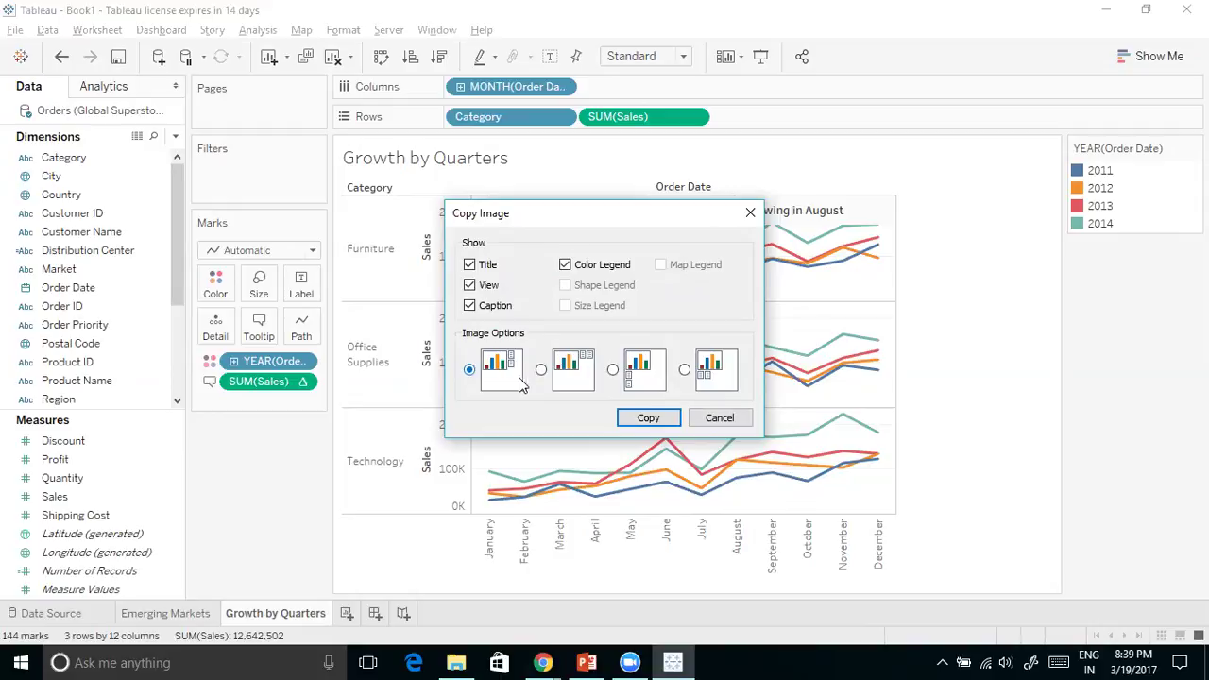
# Draw a check at the first image layout, sketch that chart-and-legends layout beside the view, and mark the year color legend
pyautogui.click(609, 24)
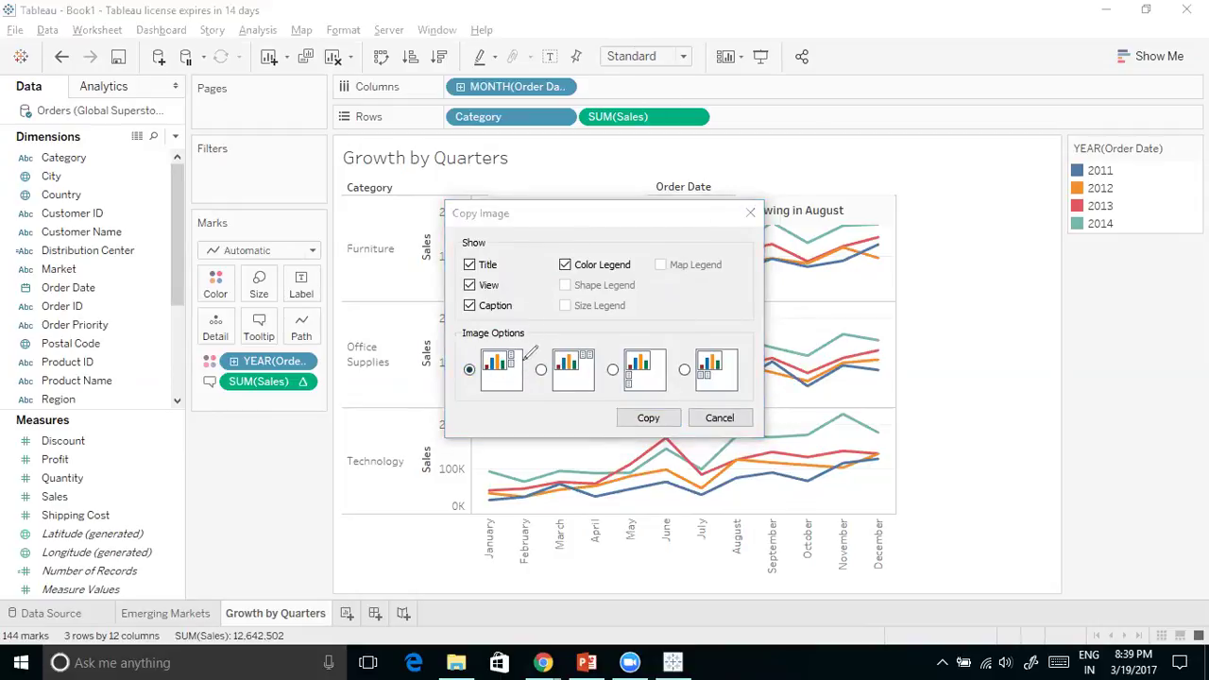
pyautogui.moveTo(498, 329)
pyautogui.mouseDown()
pyautogui.moveTo(503, 347)
pyautogui.moveTo(531, 310)
pyautogui.mouseUp()
pyautogui.moveTo(545, 340)
pyautogui.mouseDown()
pyautogui.moveTo(855, 223)
pyautogui.moveTo(952, 216)
pyautogui.moveTo(936, 313)
pyautogui.mouseUp()
pyautogui.moveTo(940, 250)
pyautogui.mouseDown()
pyautogui.moveTo(1001, 248)
pyautogui.moveTo(978, 311)
pyautogui.moveTo(935, 311)
pyautogui.mouseUp()
pyautogui.moveTo(1017, 249)
pyautogui.mouseDown()
pyautogui.moveTo(1013, 281)
pyautogui.moveTo(1046, 249)
pyautogui.moveTo(1047, 279)
pyautogui.moveTo(1014, 281)
pyautogui.moveTo(1013, 316)
pyautogui.moveTo(1048, 281)
pyautogui.moveTo(1049, 311)
pyautogui.mouseUp()
pyautogui.moveTo(1049, 312); pyautogui.dragTo(1012, 311)
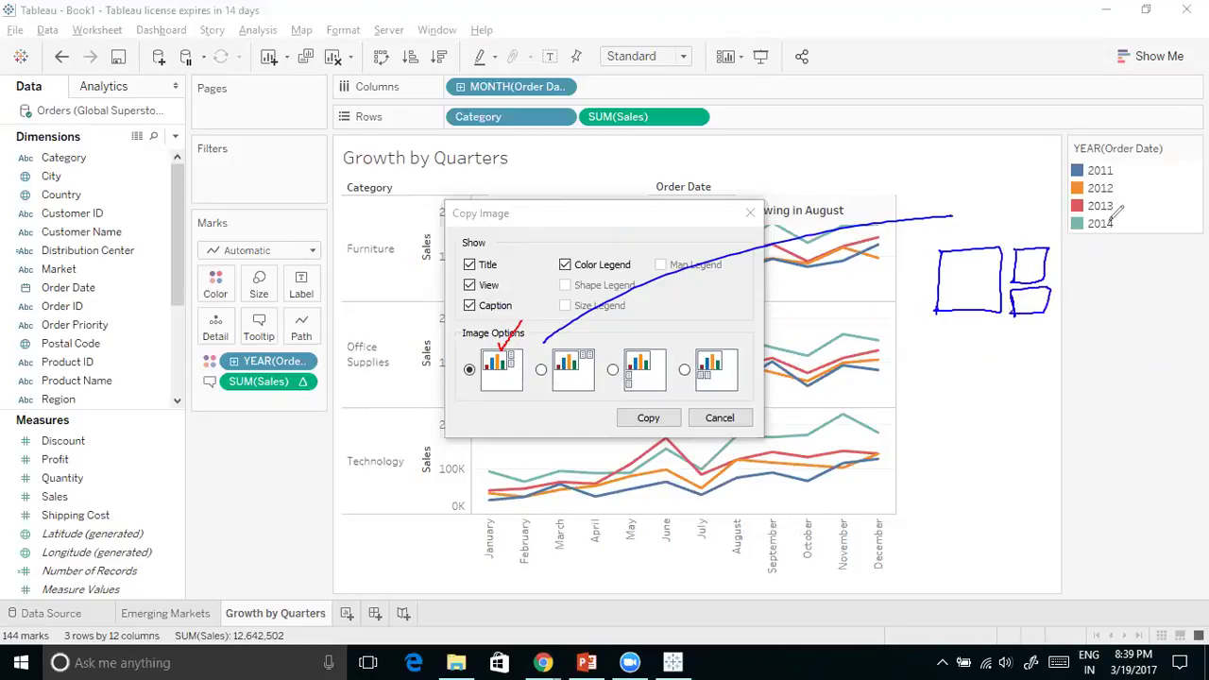
pyautogui.moveTo(1073, 142)
pyautogui.mouseDown()
pyautogui.moveTo(1180, 142)
pyautogui.moveTo(1169, 228)
pyautogui.moveTo(1077, 231)
pyautogui.moveTo(1075, 142)
pyautogui.moveTo(1156, 96)
pyautogui.mouseUp()
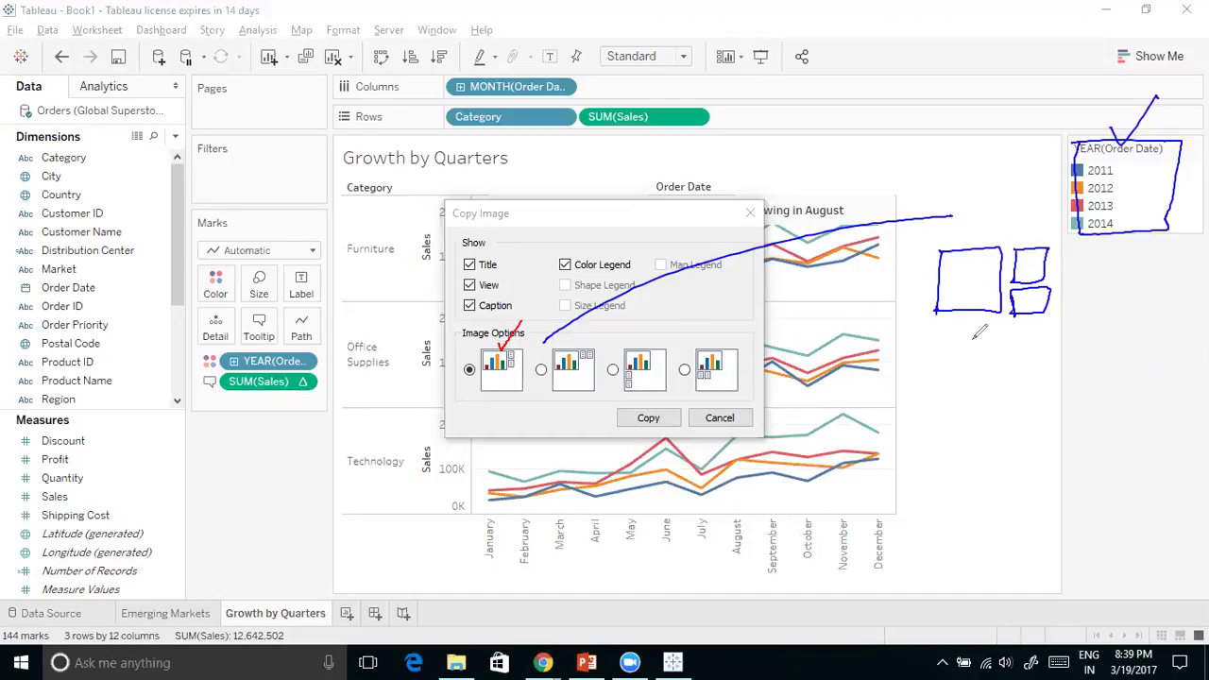
# Sketch the second and third legend layouts, mark the fourth image option, and clear the drawing
pyautogui.moveTo(938, 330)
pyautogui.mouseDown()
pyautogui.moveTo(934, 400)
pyautogui.moveTo(1006, 400)
pyautogui.moveTo(935, 401)
pyautogui.mouseUp()
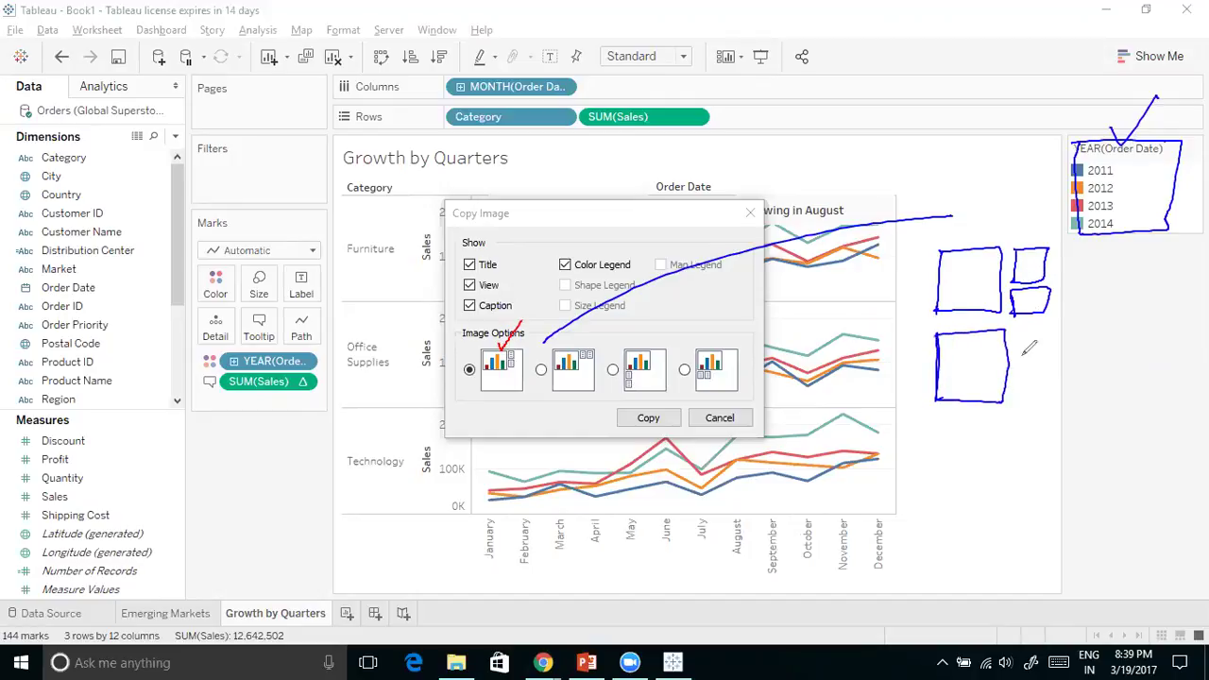
pyautogui.moveTo(1014, 330)
pyautogui.mouseDown()
pyautogui.moveTo(1014, 370)
pyautogui.moveTo(1047, 367)
pyautogui.moveTo(1015, 370)
pyautogui.mouseUp()
pyautogui.moveTo(1058, 327)
pyautogui.mouseDown()
pyautogui.moveTo(1057, 369)
pyautogui.moveTo(1088, 327)
pyautogui.moveTo(1058, 368)
pyautogui.mouseUp()
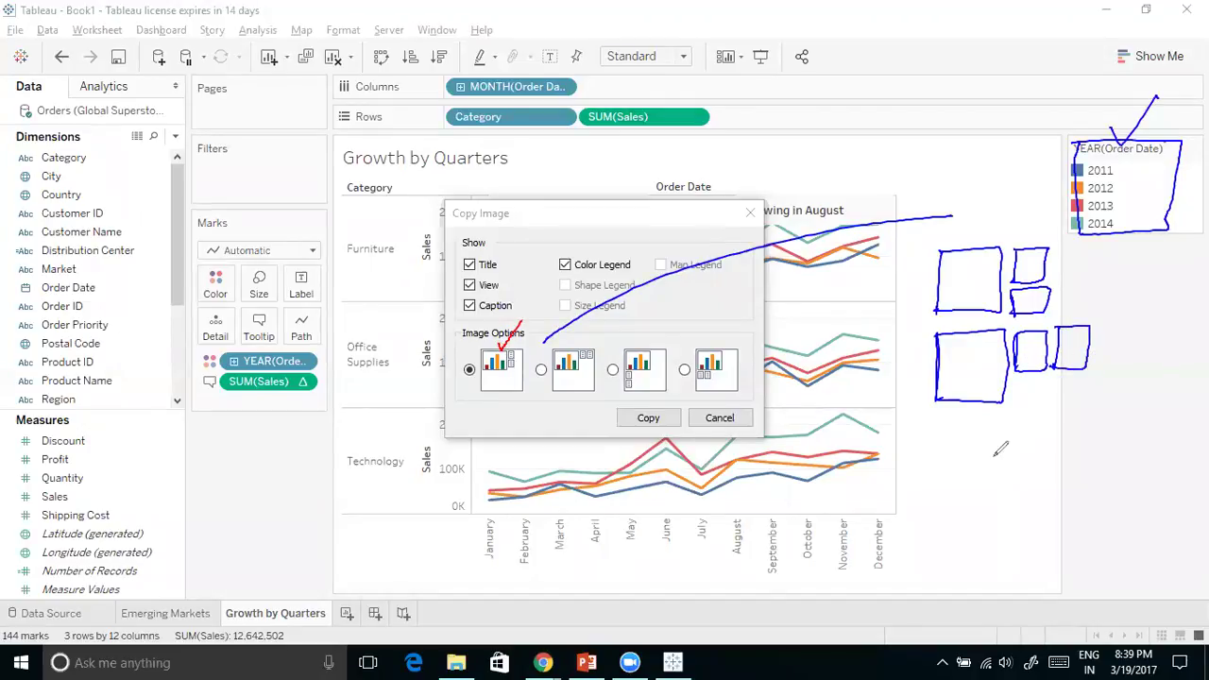
pyautogui.moveTo(939, 421); pyautogui.dragTo(942, 473)
pyautogui.moveTo(937, 421)
pyautogui.mouseDown()
pyautogui.moveTo(1014, 422)
pyautogui.moveTo(1015, 472)
pyautogui.mouseUp()
pyautogui.moveTo(1015, 473)
pyautogui.mouseDown()
pyautogui.moveTo(945, 472)
pyautogui.moveTo(972, 472)
pyautogui.moveTo(983, 501)
pyautogui.moveTo(967, 513)
pyautogui.mouseUp()
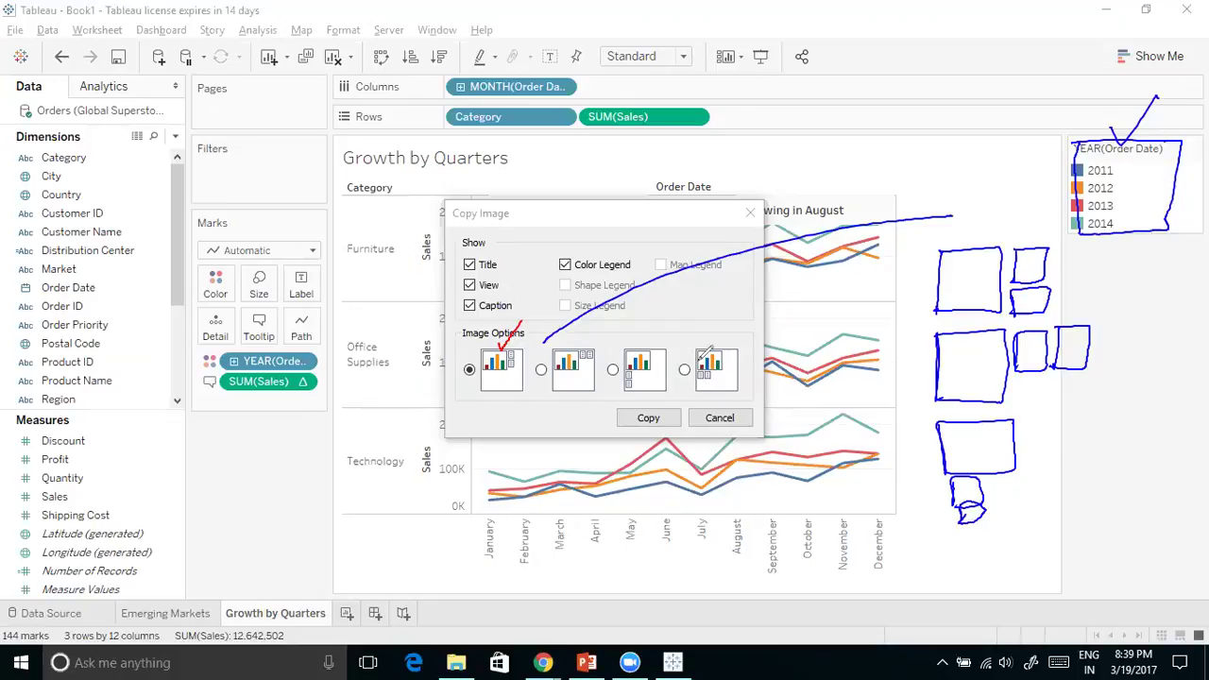
pyautogui.moveTo(713, 357); pyautogui.dragTo(763, 312)
pyautogui.moveTo(719, 365); pyautogui.dragTo(743, 349)
pyautogui.press('Escape')
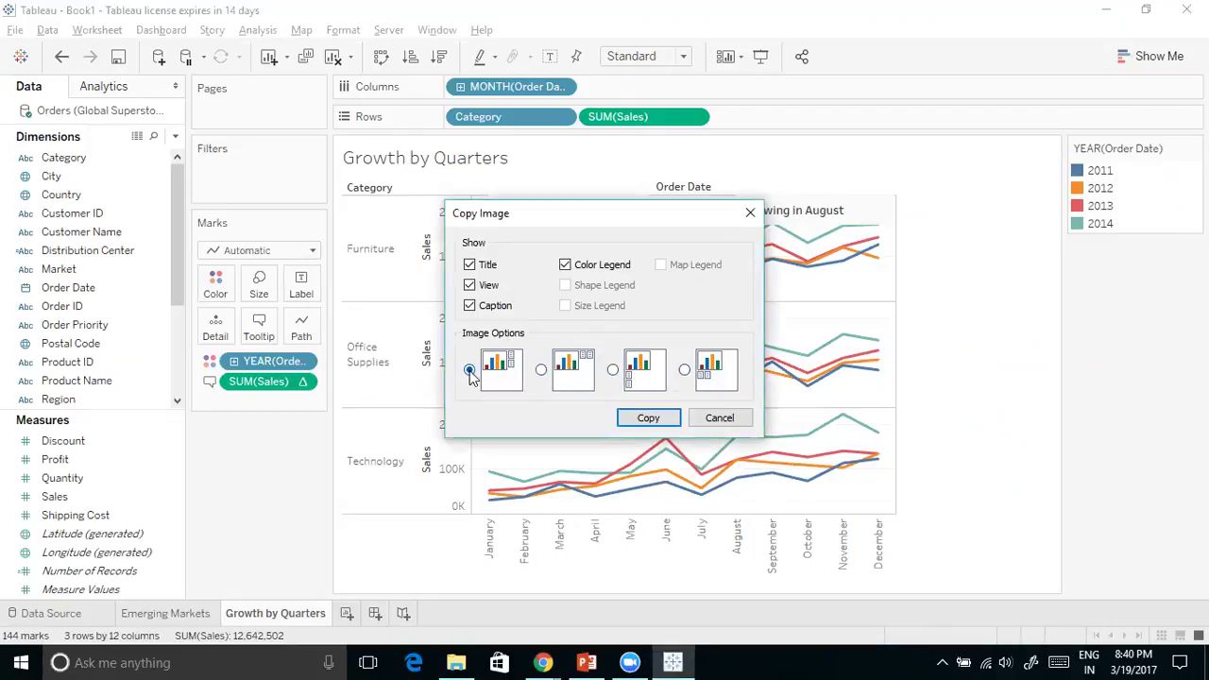
# Copy the chart image with the legends stacked beside the view, and add a new slide after slide 94 in PowerPoint
pyautogui.click(648, 418)
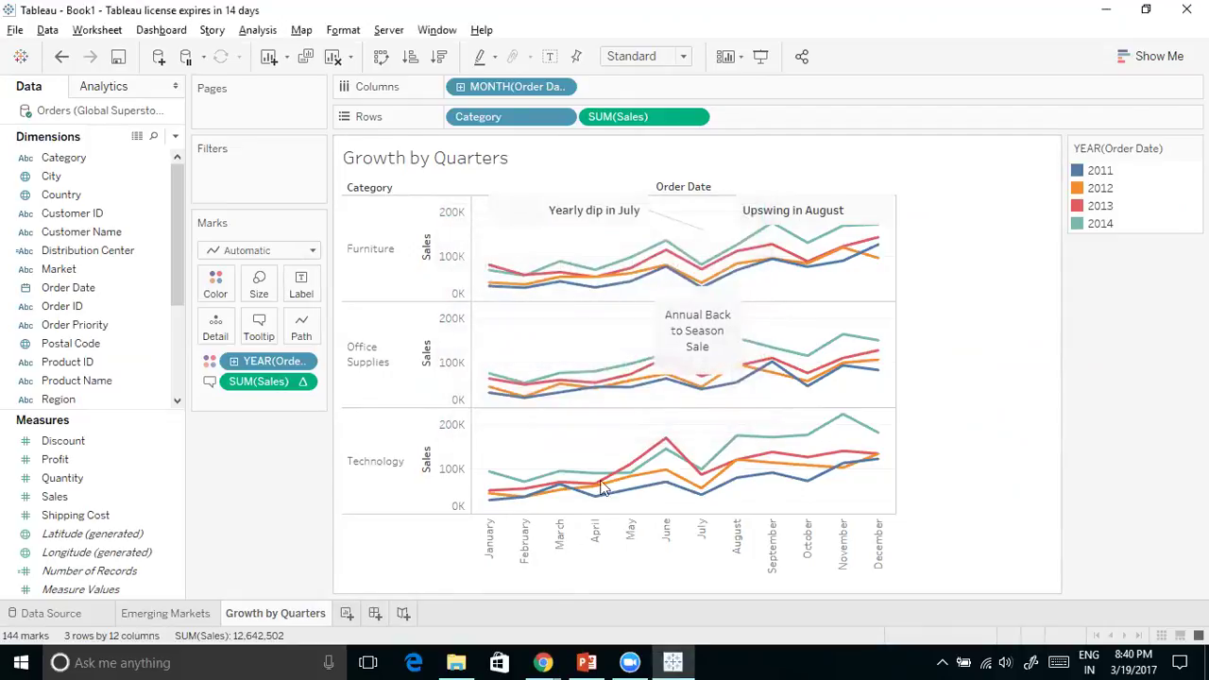
pyautogui.click(587, 662)
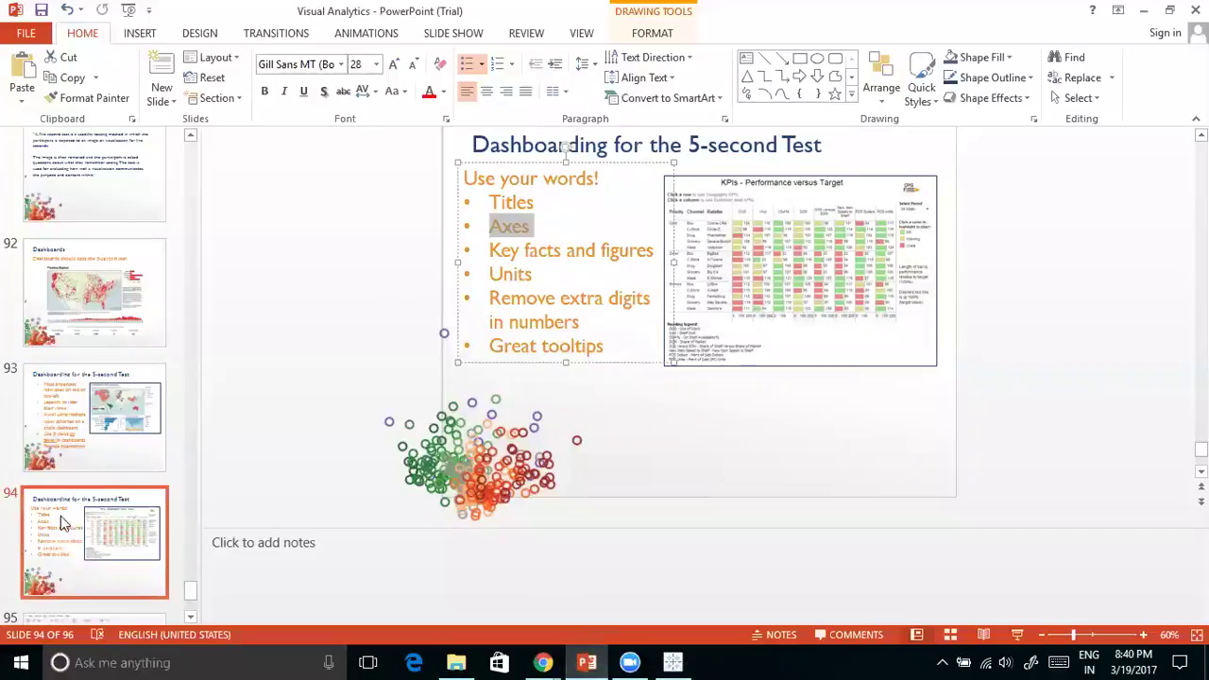
pyautogui.rightClick(91, 599)
pyautogui.click(132, 565)
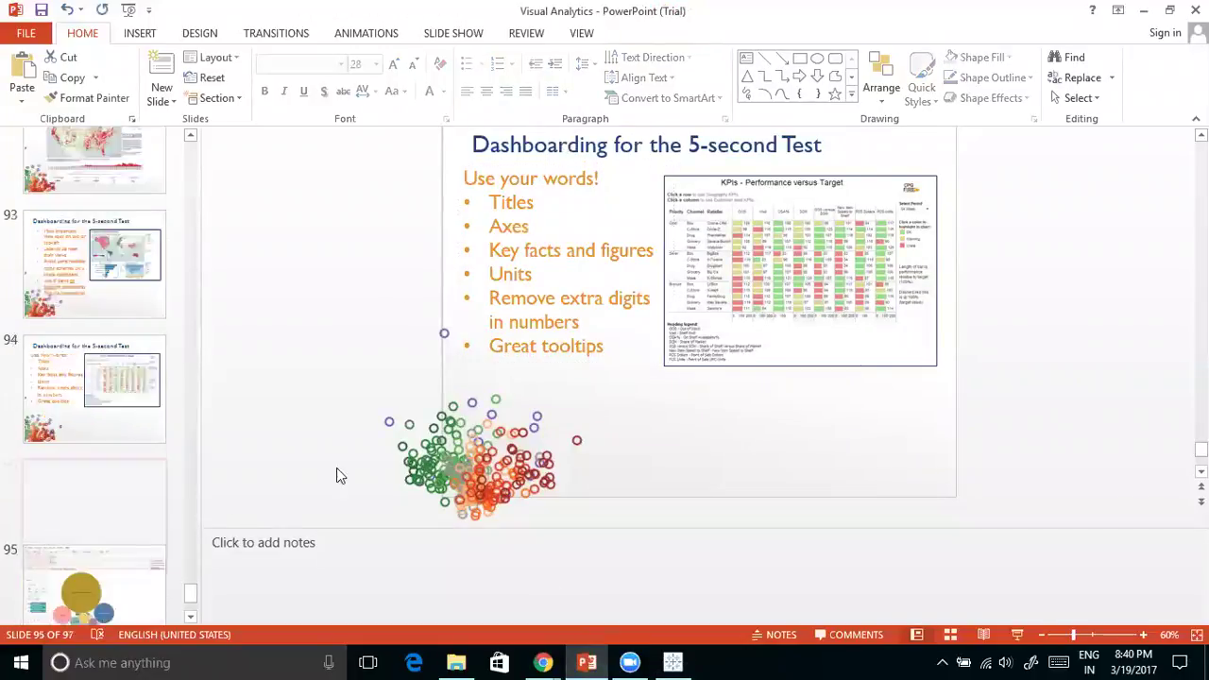
# Delete the quote and attribution placeholders from the new slide 95
pyautogui.click(625, 231)
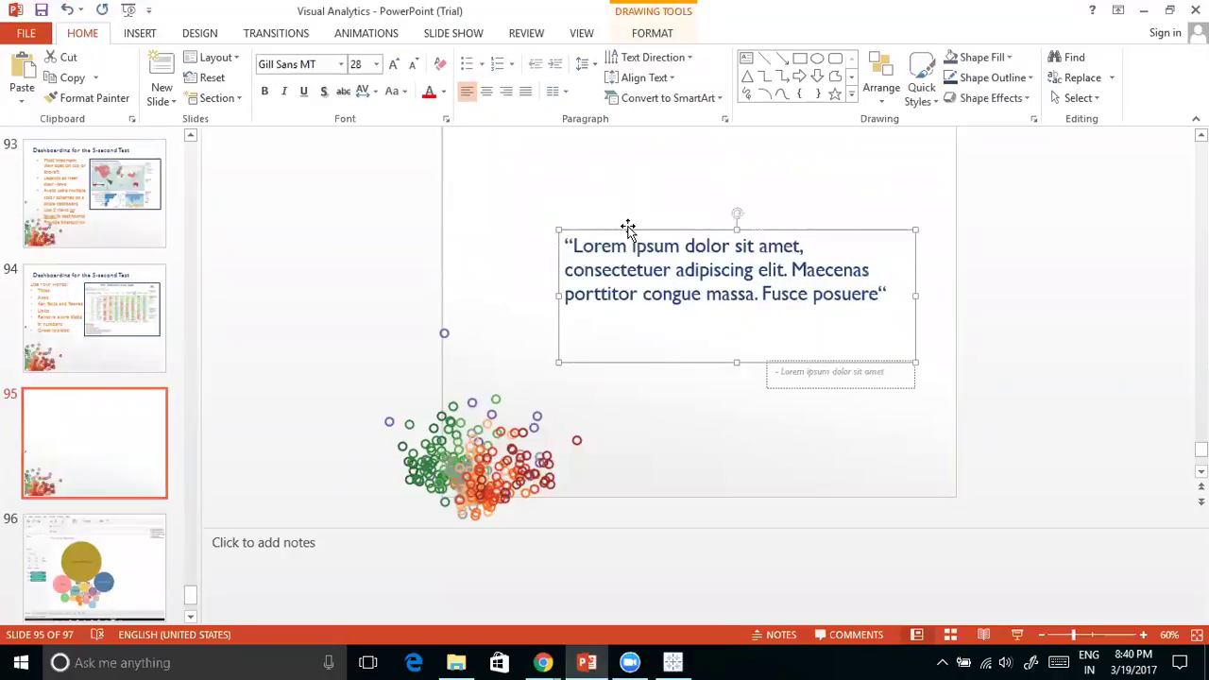
pyautogui.press('Delete')
pyautogui.click(810, 367)
pyautogui.press('Delete')
# Paste the copied Growth by Quarters chart onto slide 95 and shift the picture slightly up
pyautogui.rightClick(584, 237)
pyautogui.click(654, 275)
pyautogui.moveTo(718, 289); pyautogui.dragTo(704, 256)
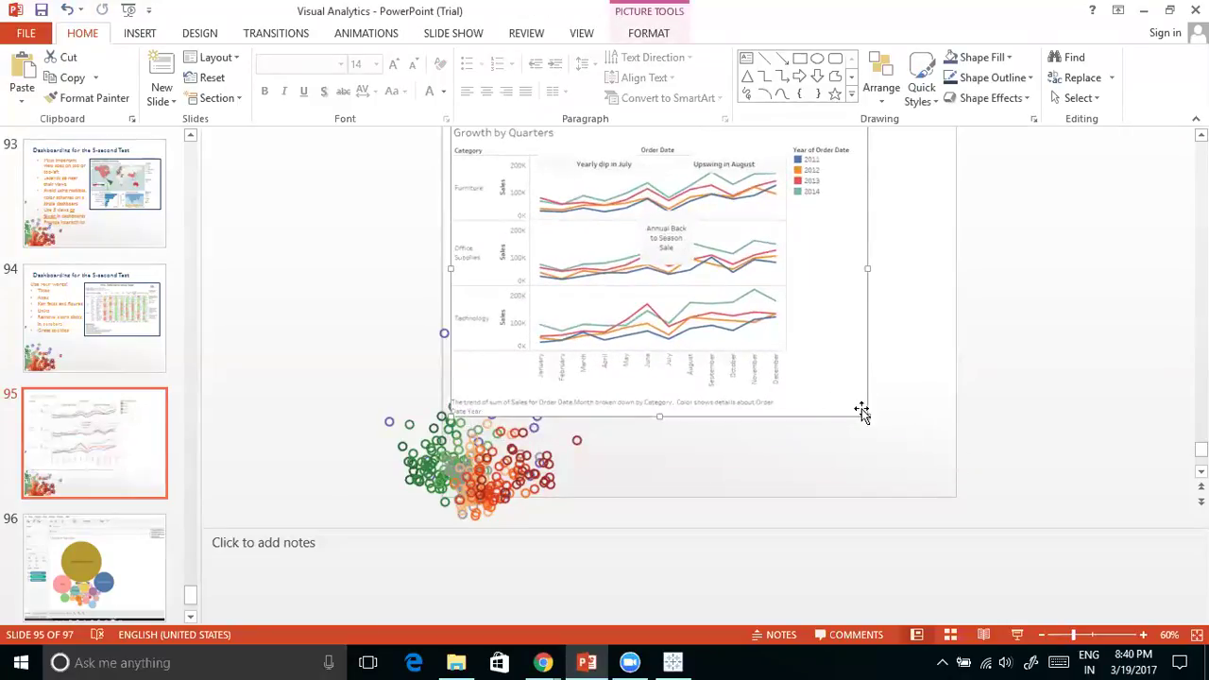
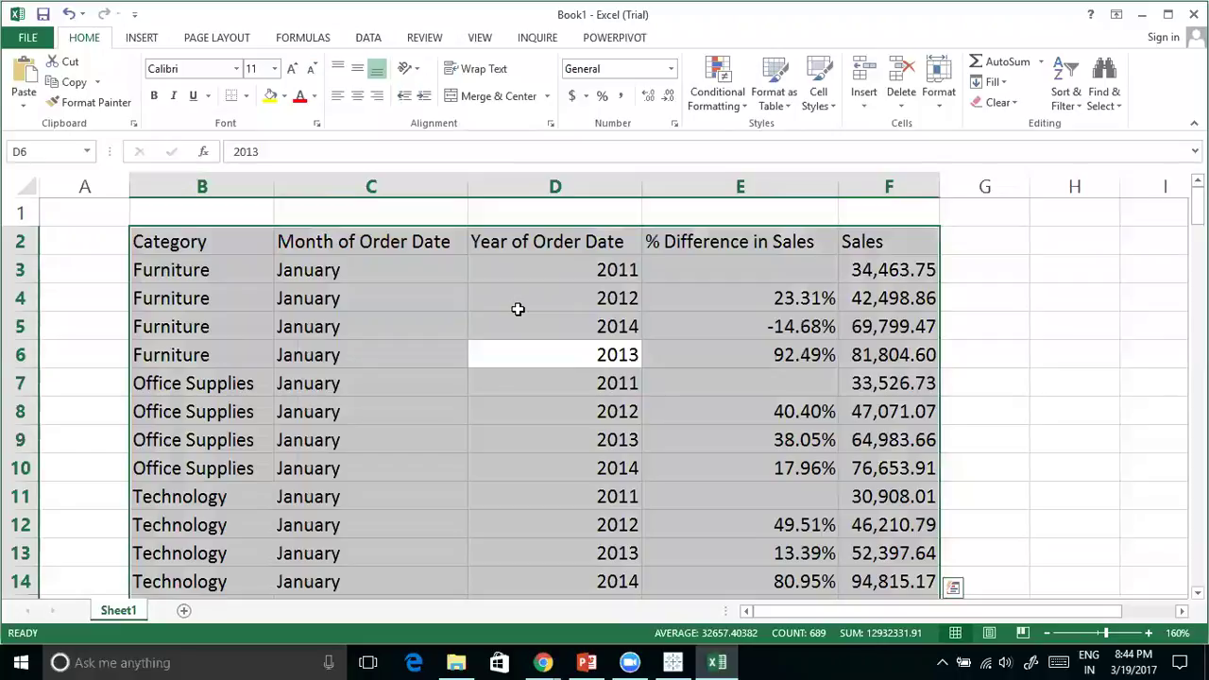
# Convert the Excel range B2:F146 into a table with headers and narrow the Year of Order Date column
pyautogui.hotkey('ctrl', 't')
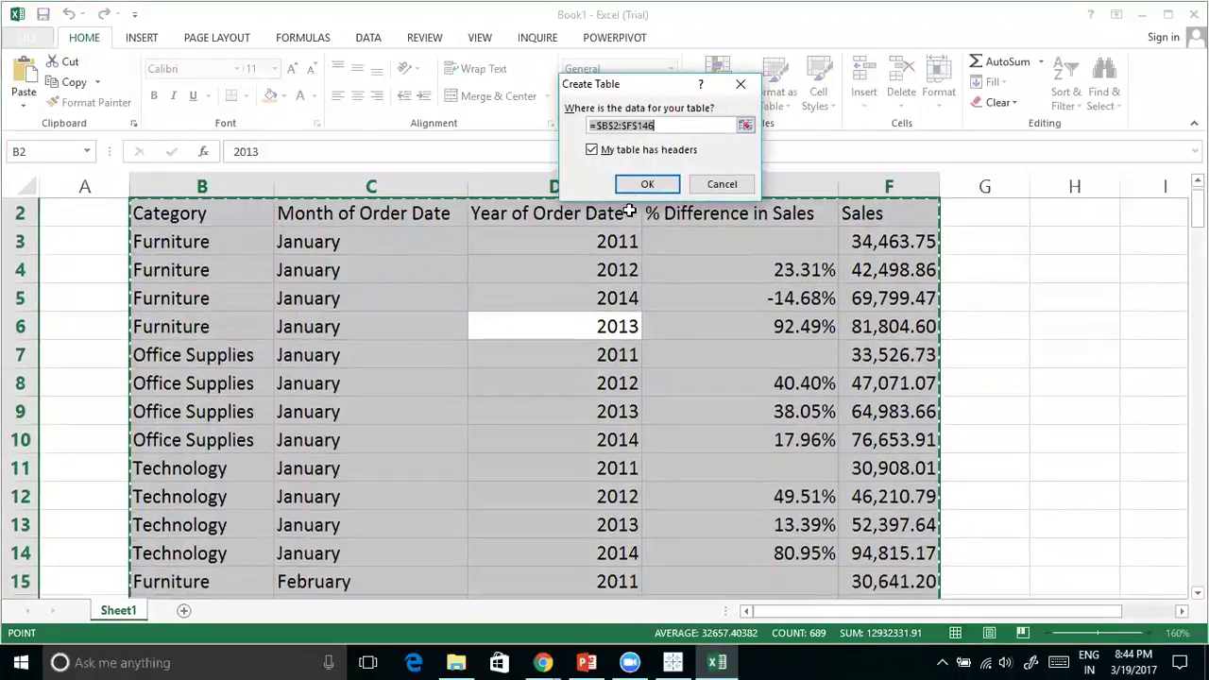
pyautogui.click(648, 184)
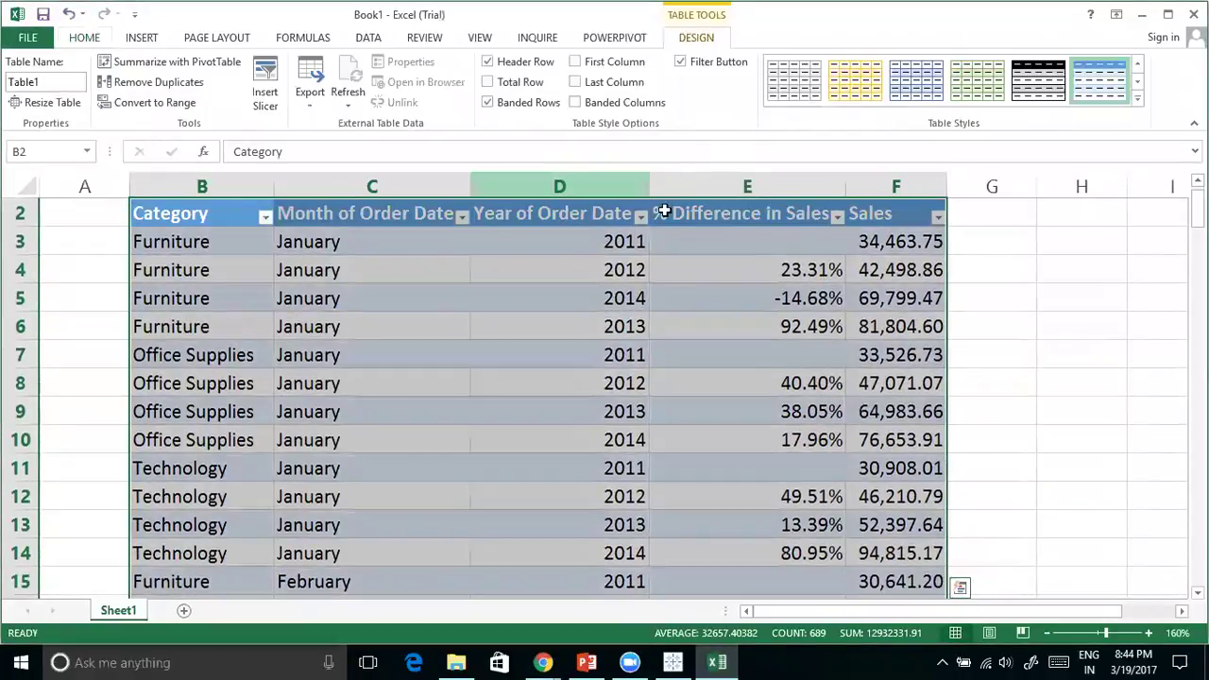
pyautogui.moveTo(649, 186); pyautogui.dragTo(595, 191)
pyautogui.scroll(2, 638, 128)
pyautogui.scroll(-2, 639, 129)
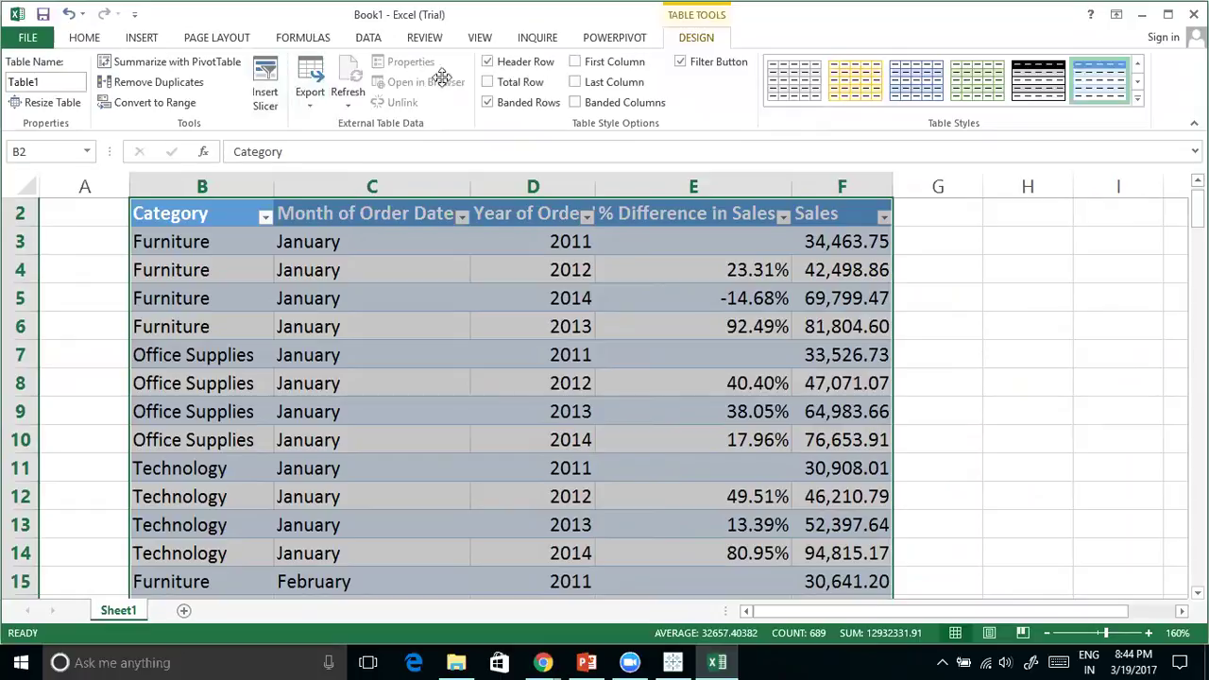
# Try the Red - Yellow - Green color scale on the whole table, check the coloring, and undo it
pyautogui.click(383, 68)
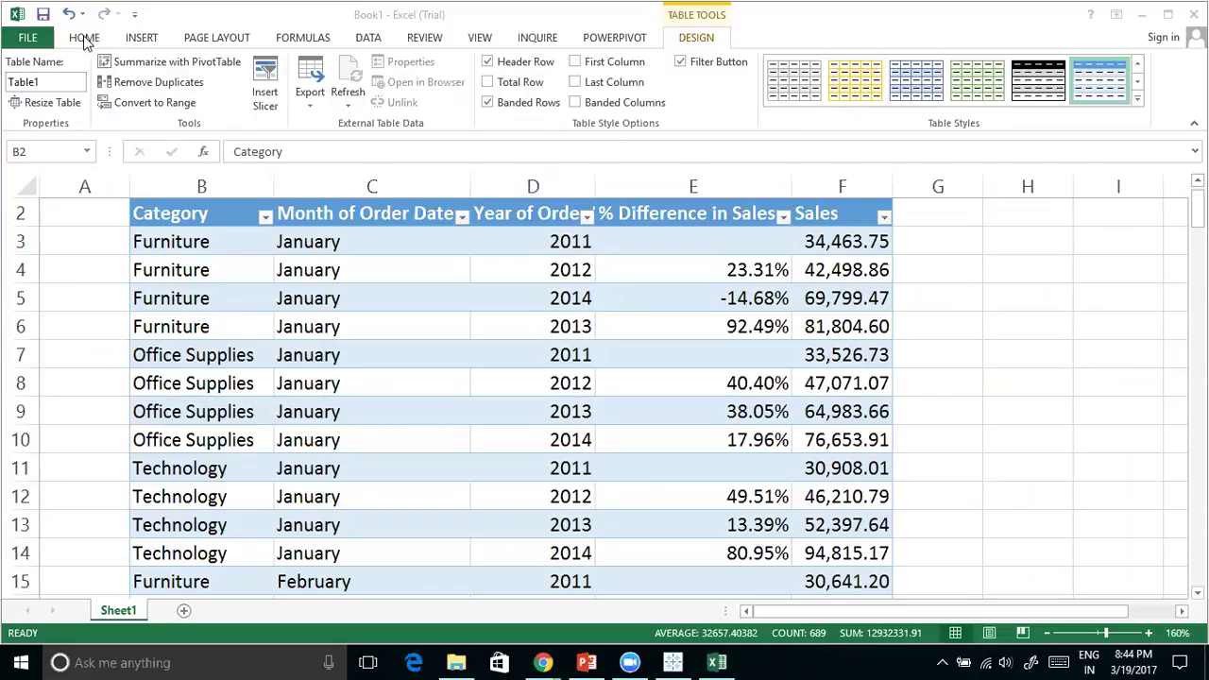
pyautogui.click(144, 42)
pyautogui.click(143, 40)
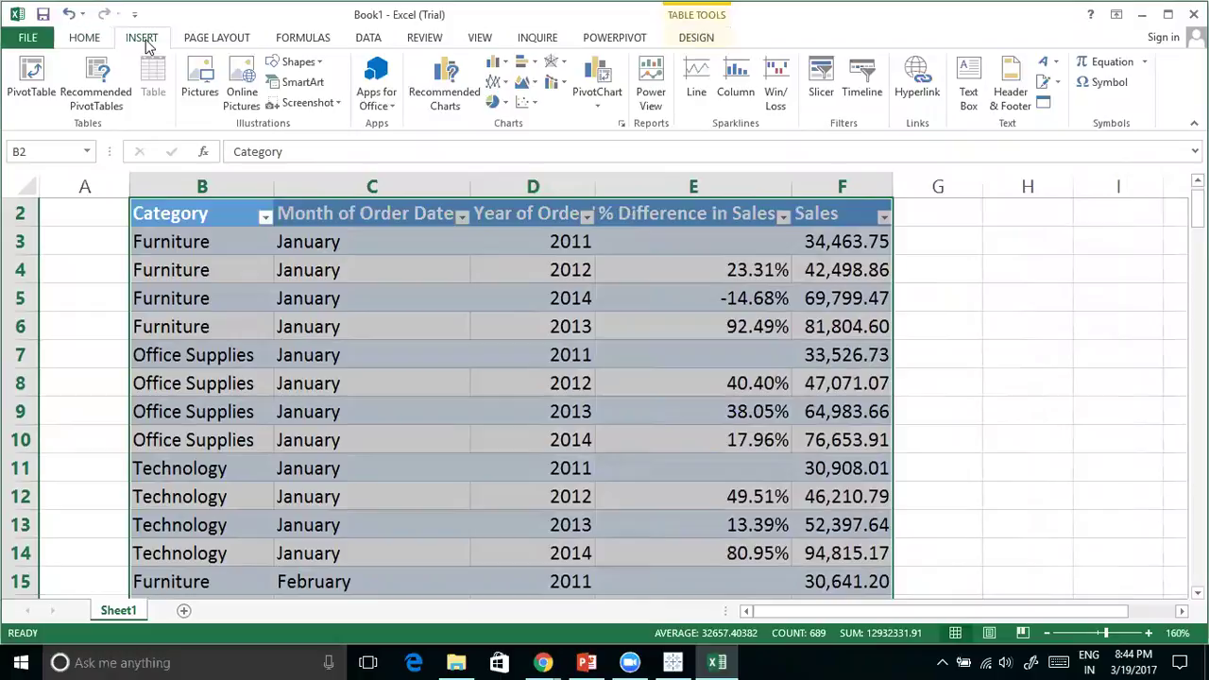
pyautogui.click(84, 42)
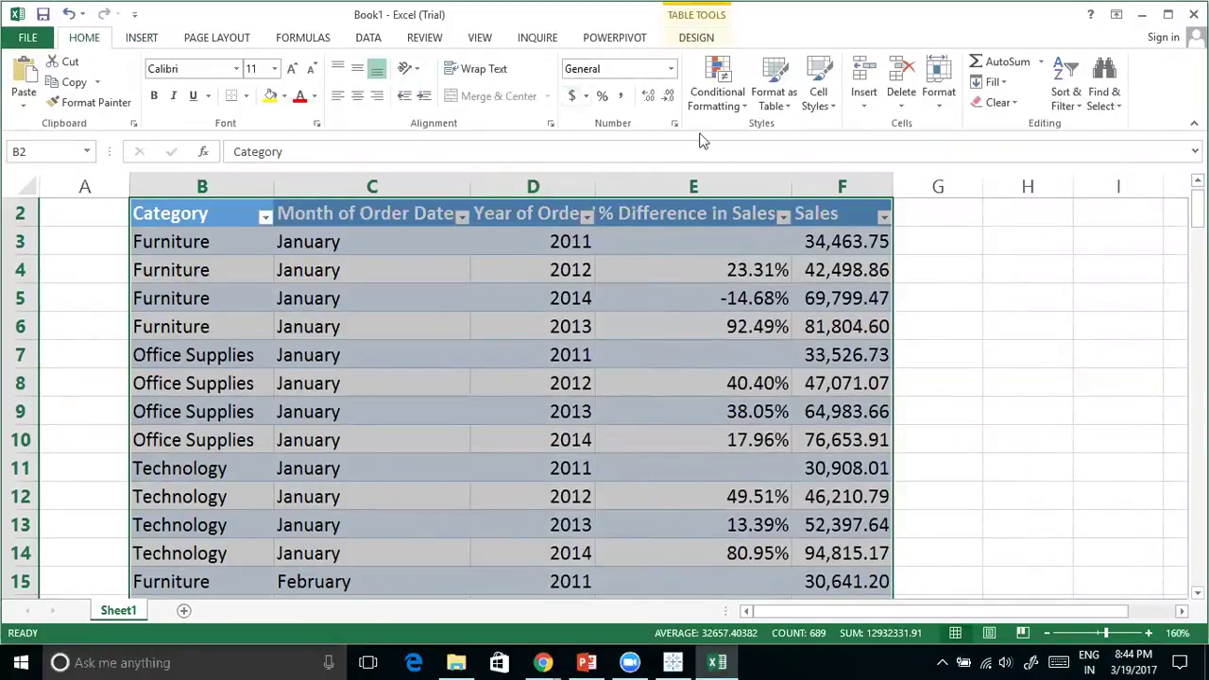
pyautogui.click(734, 106)
pyautogui.moveTo(772, 253)
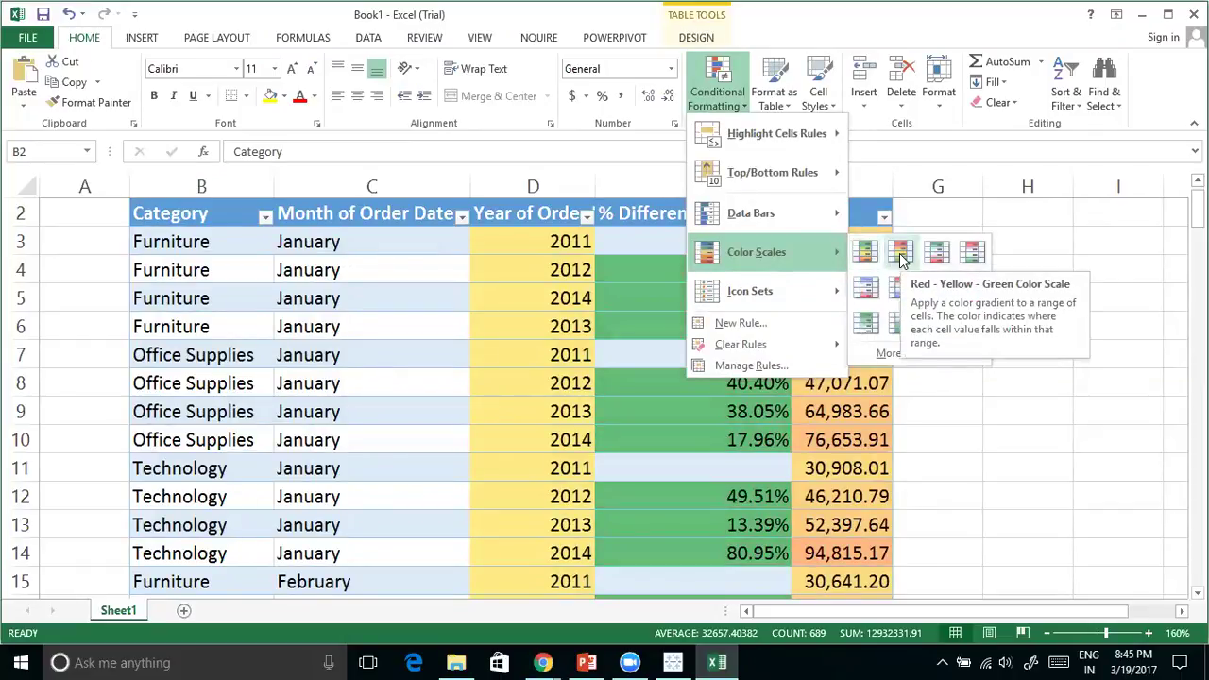
pyautogui.click(899, 253)
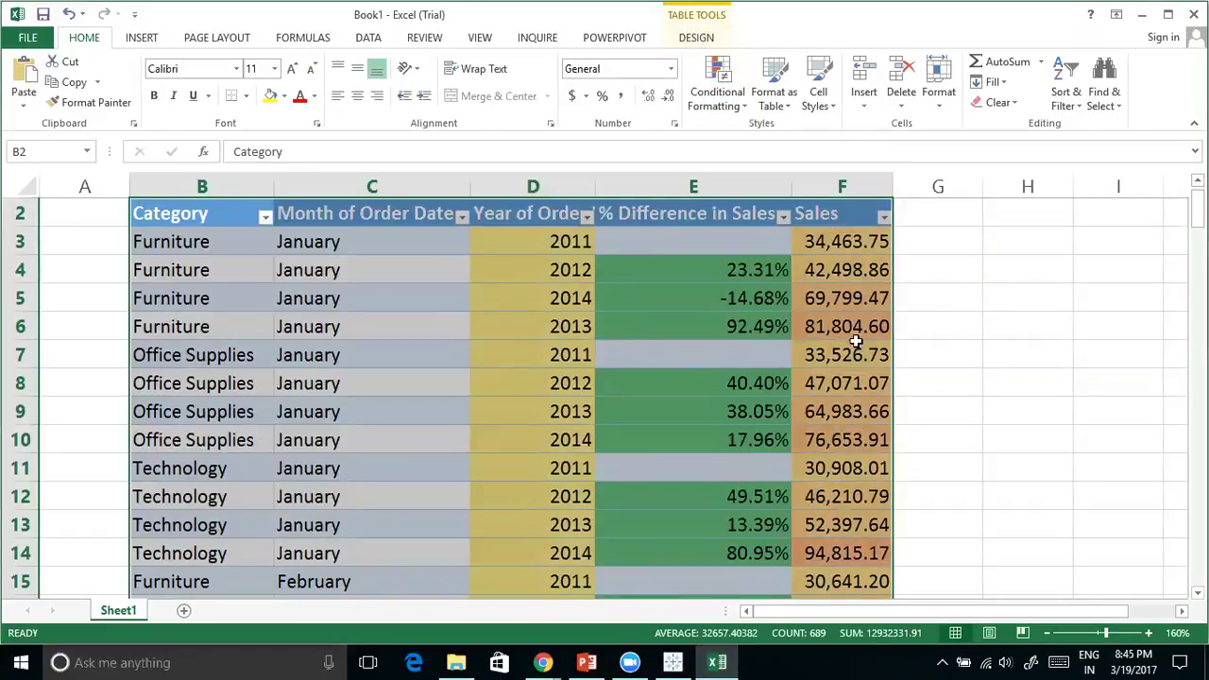
pyautogui.scroll(-3, 955, 337)
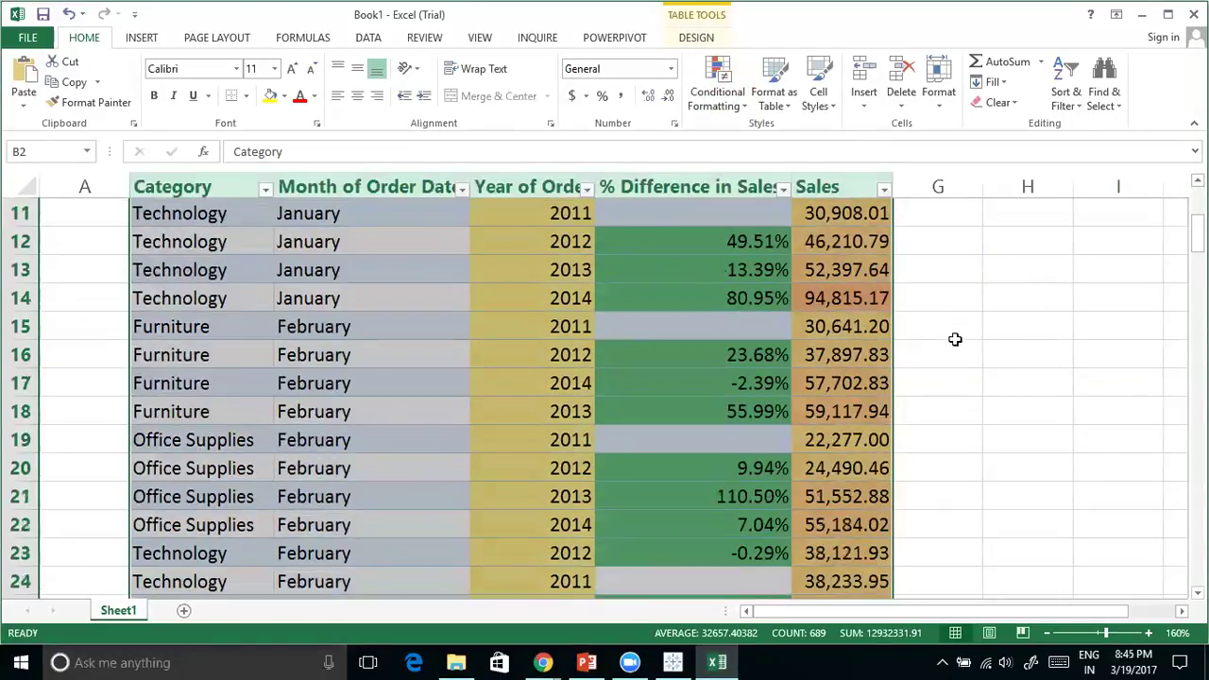
pyautogui.scroll(4, 955, 338)
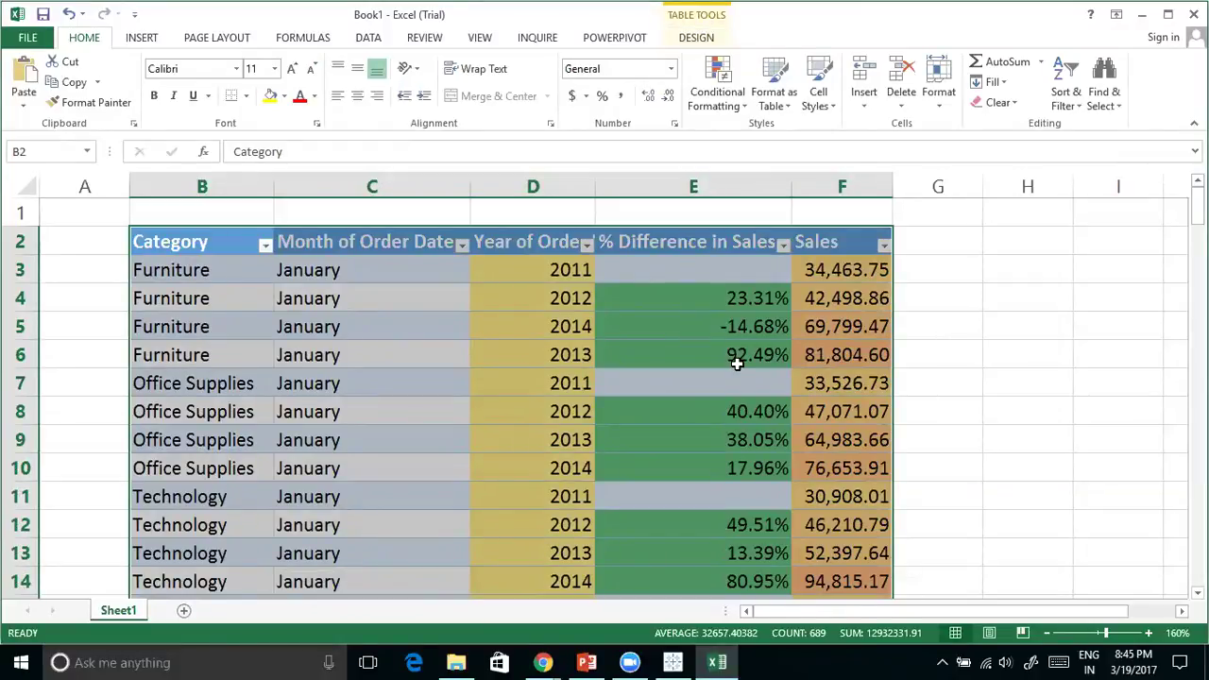
pyautogui.click(760, 302)
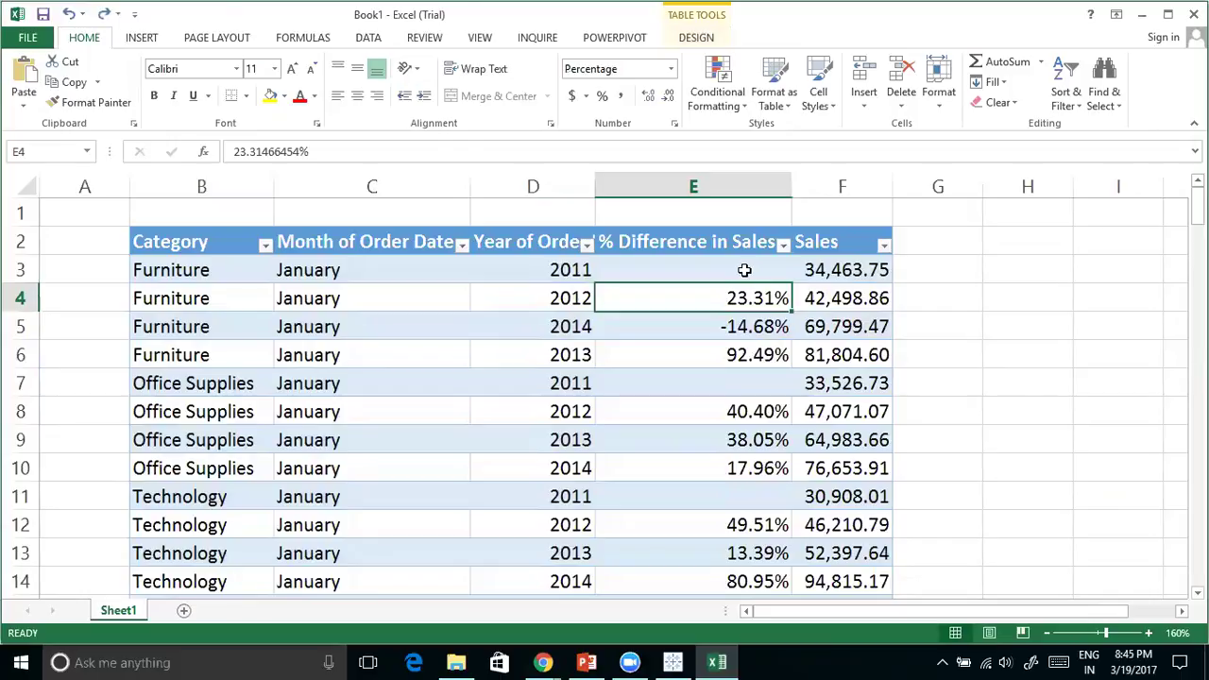
# Apply the green-yellow-red color scale to only the % Difference in Sales column's data
pyautogui.click(719, 345)
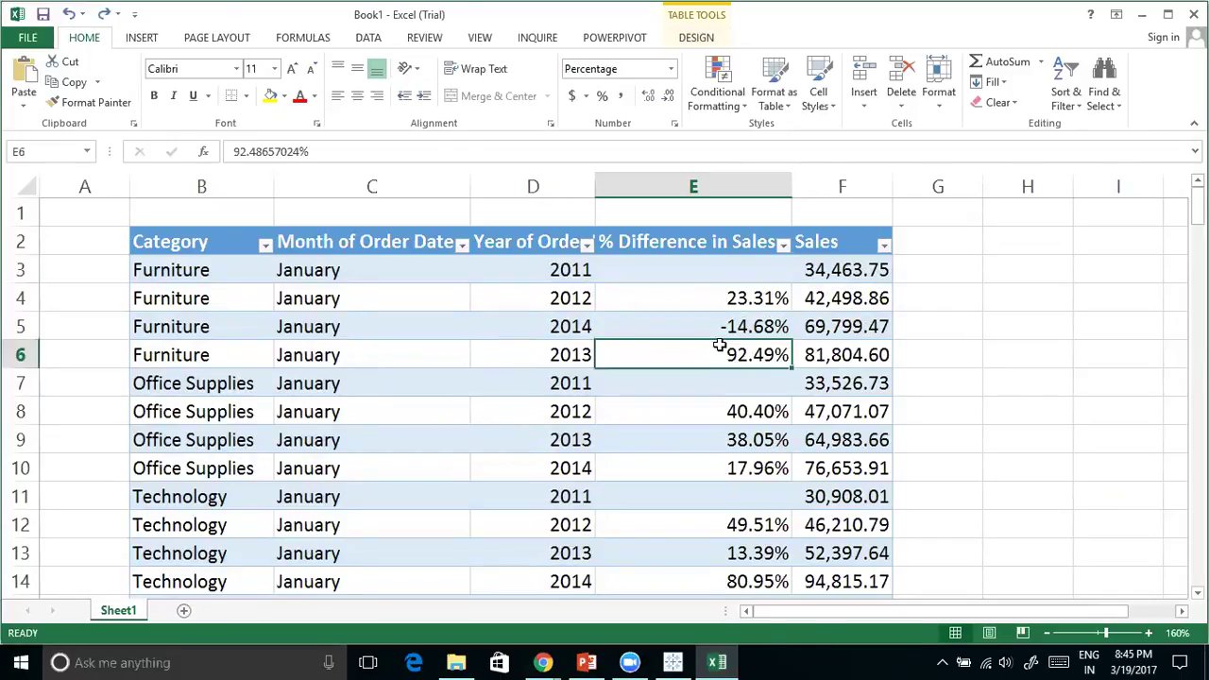
pyautogui.hotkey('ctrl', 'space')
pyautogui.click(1026, 378)
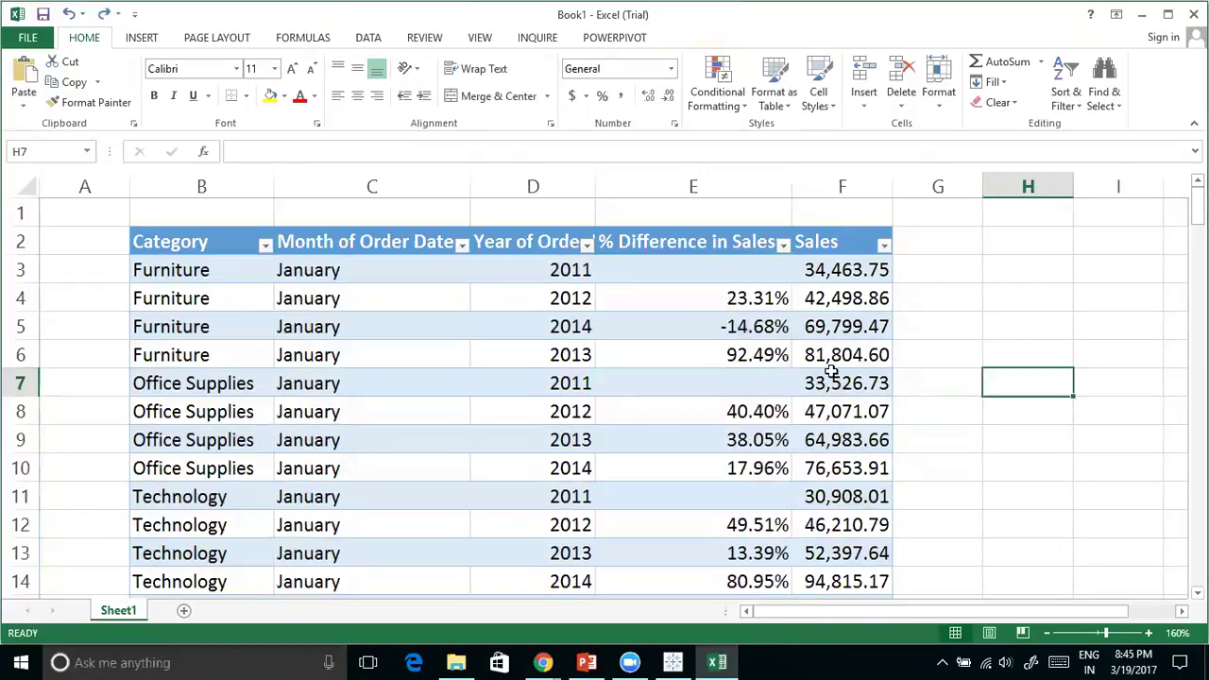
pyautogui.click(678, 352)
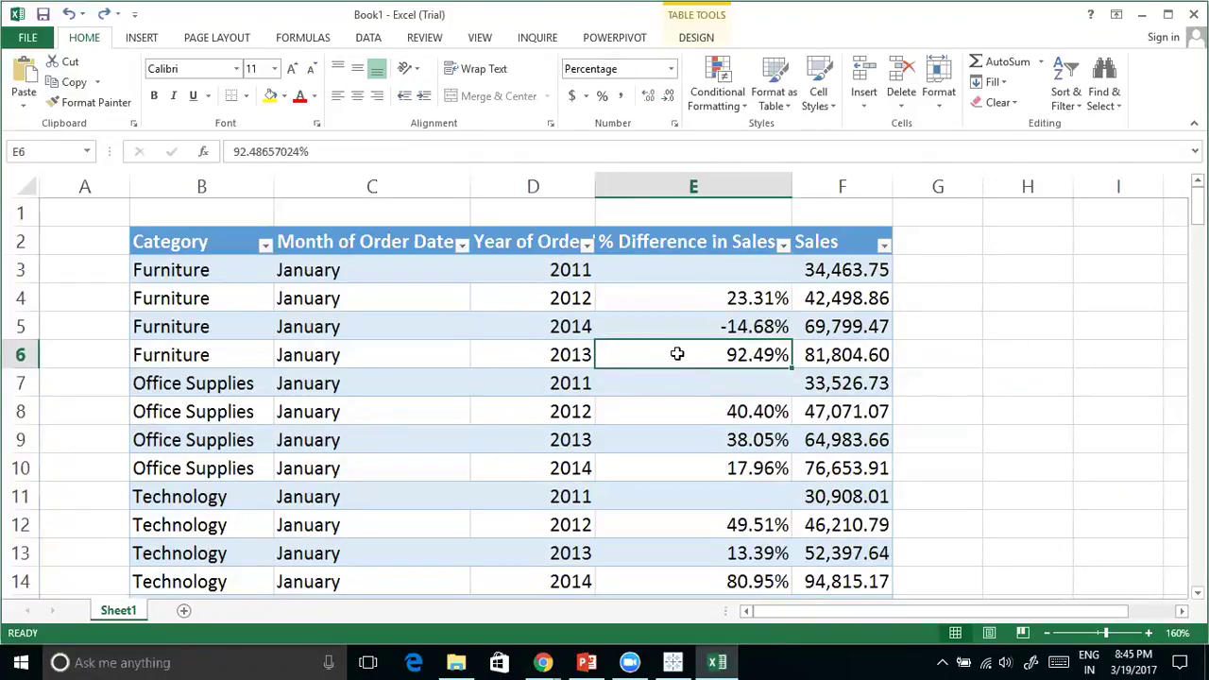
pyautogui.hotkey('ctrl', 'space')
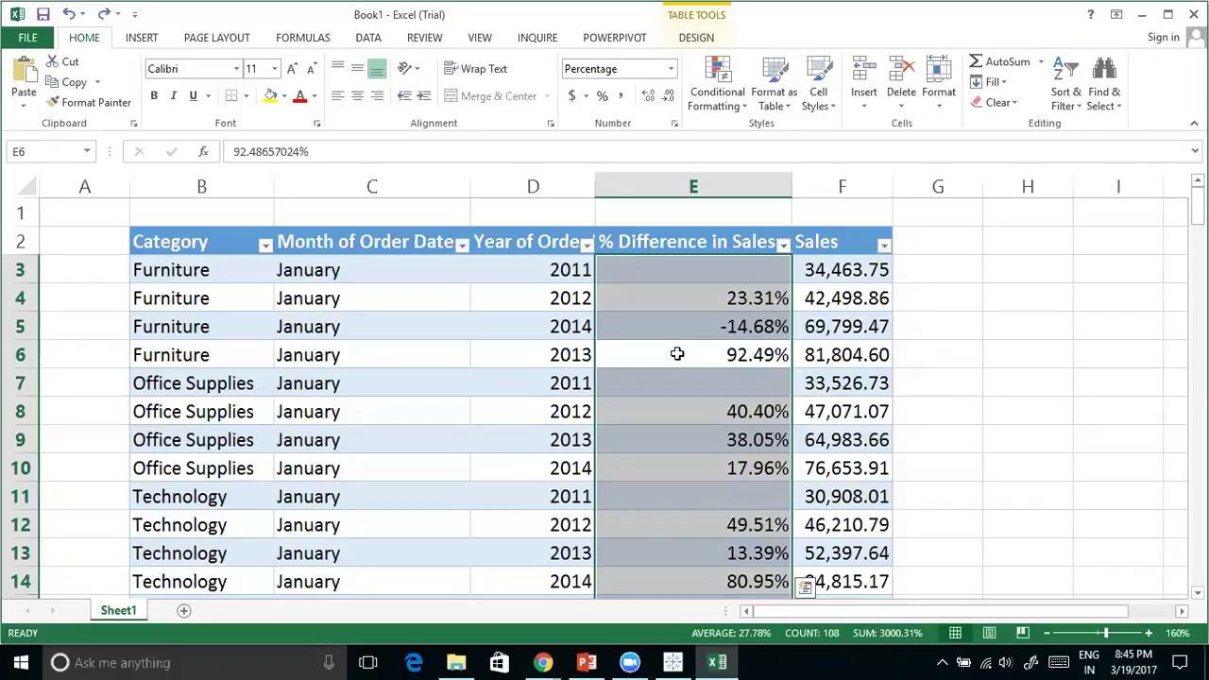
pyautogui.scroll(-10, 688, 354)
pyautogui.scroll(-8, 689, 354)
pyautogui.scroll(18, 689, 353)
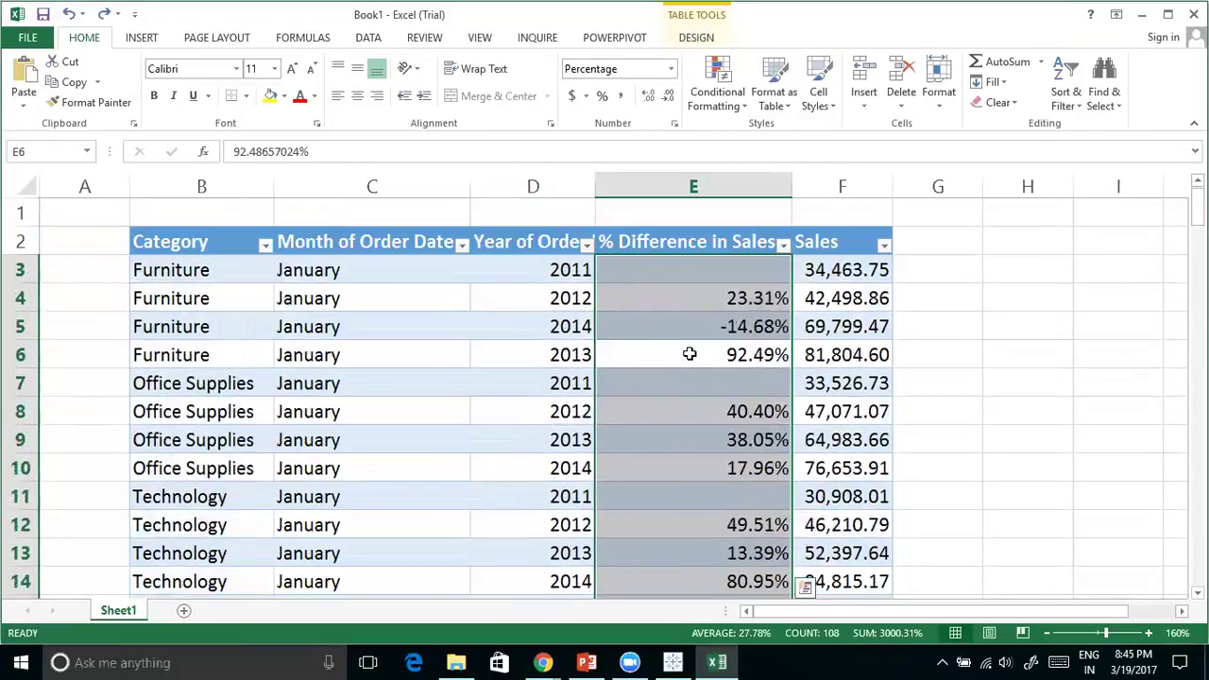
pyautogui.click(717, 90)
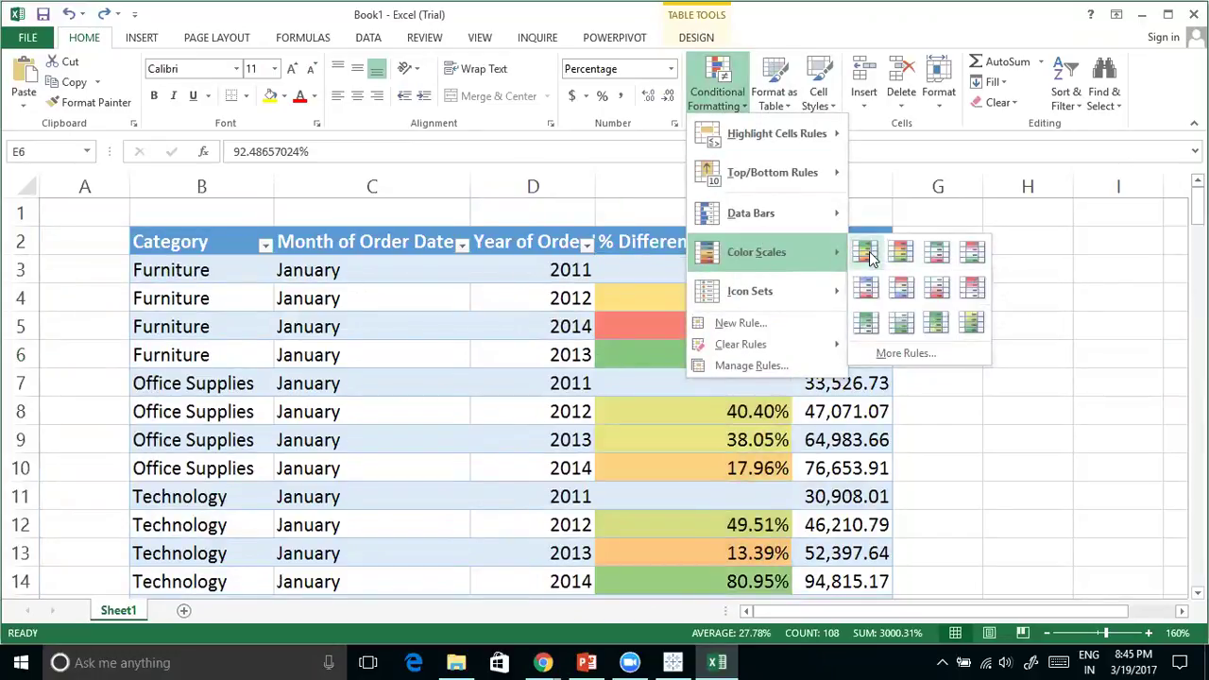
pyautogui.click(867, 253)
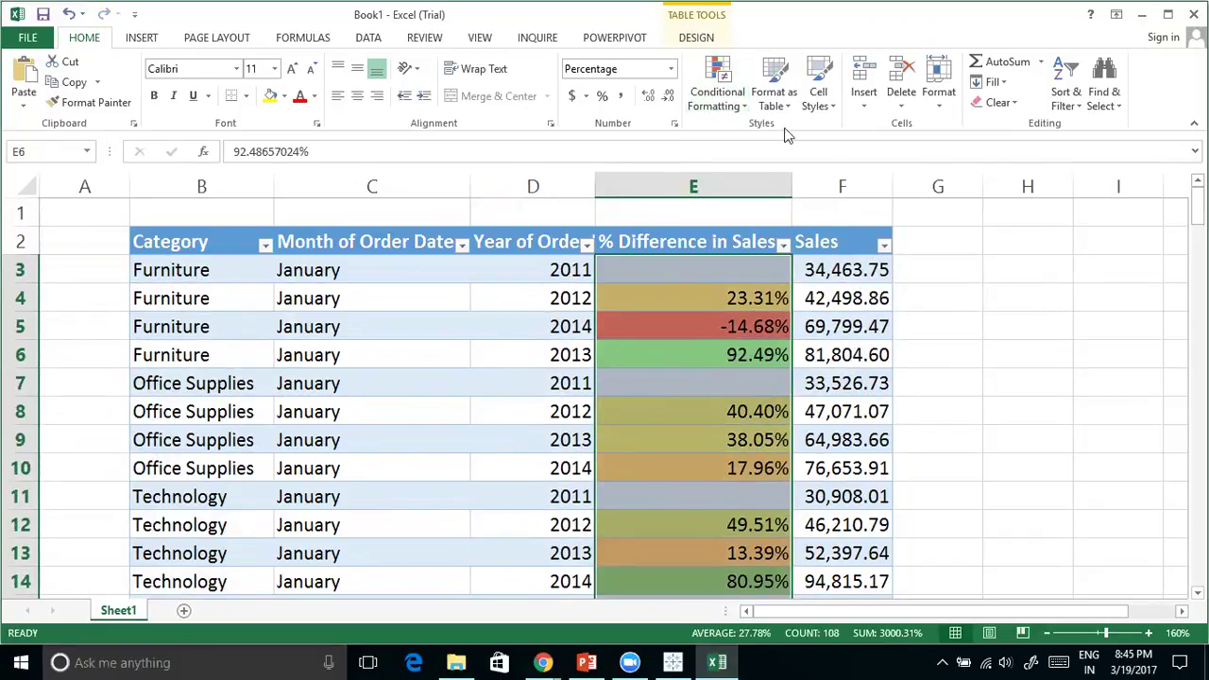
# Reapply the green-yellow-red color scale to the same column and inspect the Furniture January 2014 cell
pyautogui.click(718, 90)
pyautogui.moveTo(770, 253)
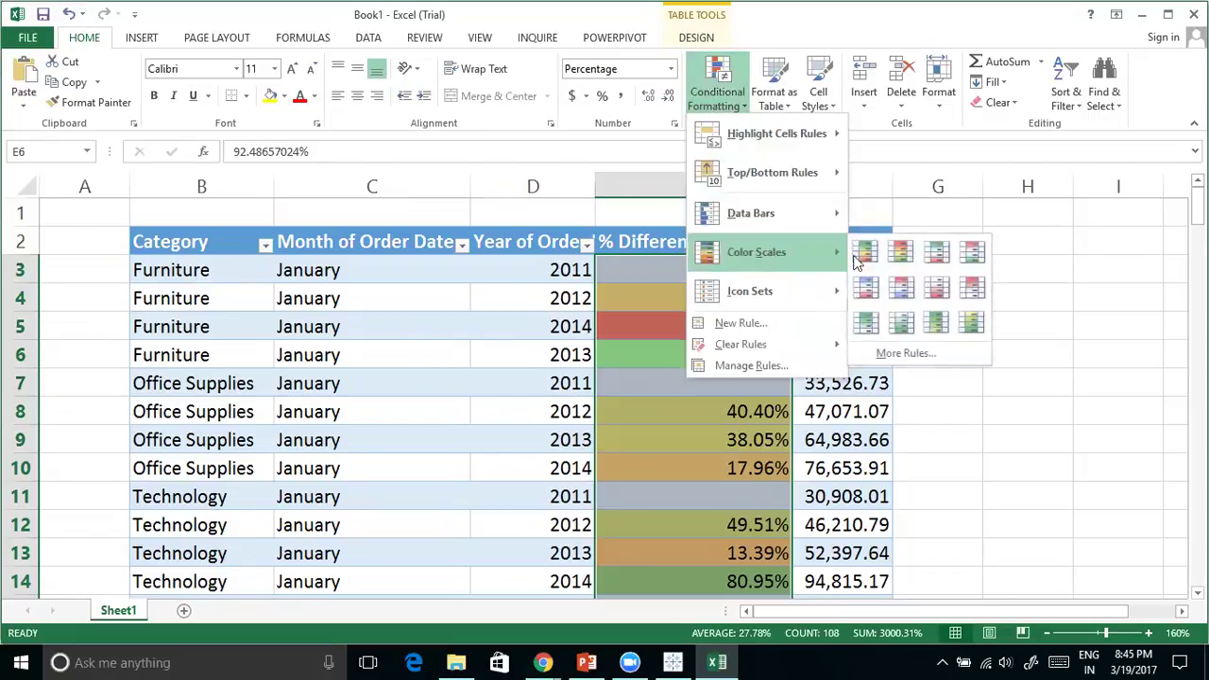
pyautogui.click(870, 260)
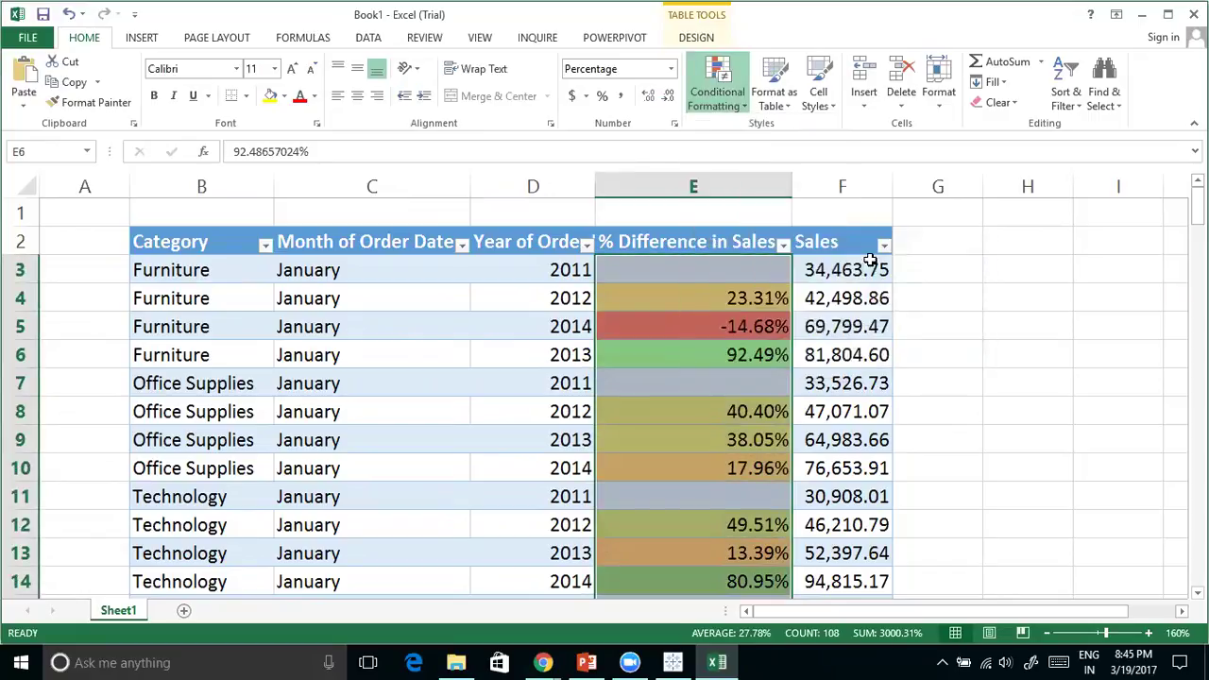
pyautogui.click(935, 383)
pyautogui.click(746, 326)
pyautogui.scroll(-1, 801, 434)
pyautogui.scroll(1, 728, 344)
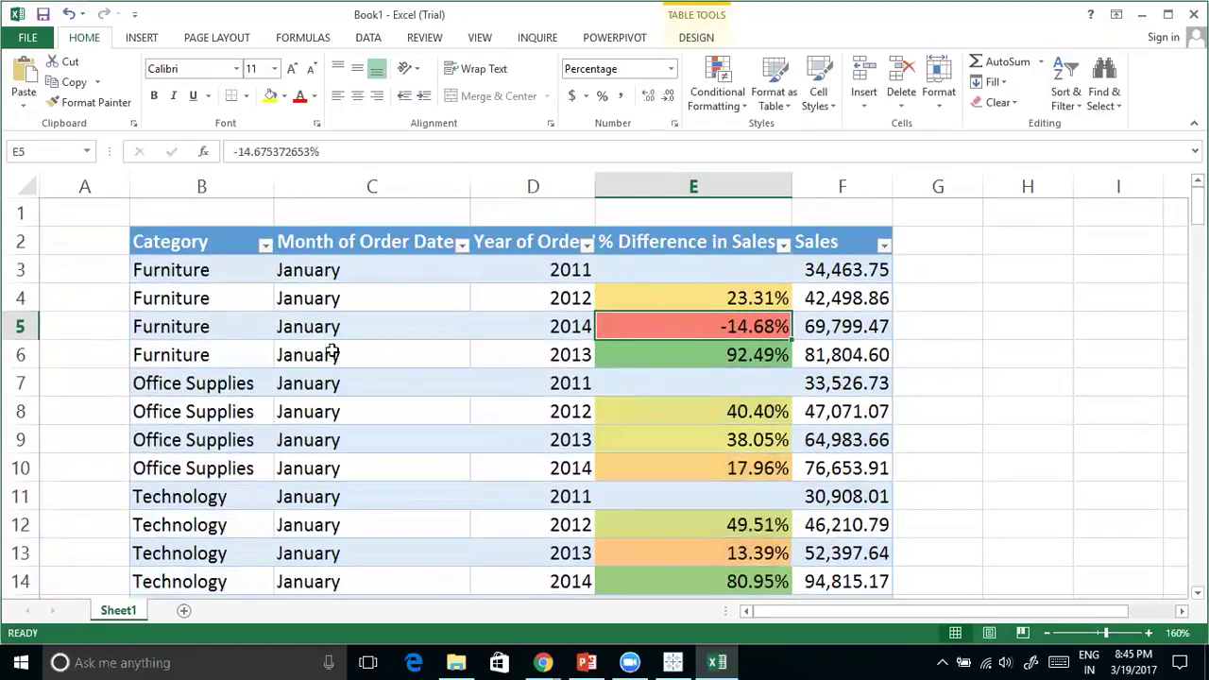
# Examine the negative % Difference in Sales values for Furniture in January and February 2014, with their category, month and year
pyautogui.click(172, 328)
pyautogui.click(407, 321)
pyautogui.click(680, 299)
pyautogui.click(548, 329)
pyautogui.click(672, 326)
pyautogui.scroll(-5, 745, 378)
pyautogui.scroll(1, 745, 380)
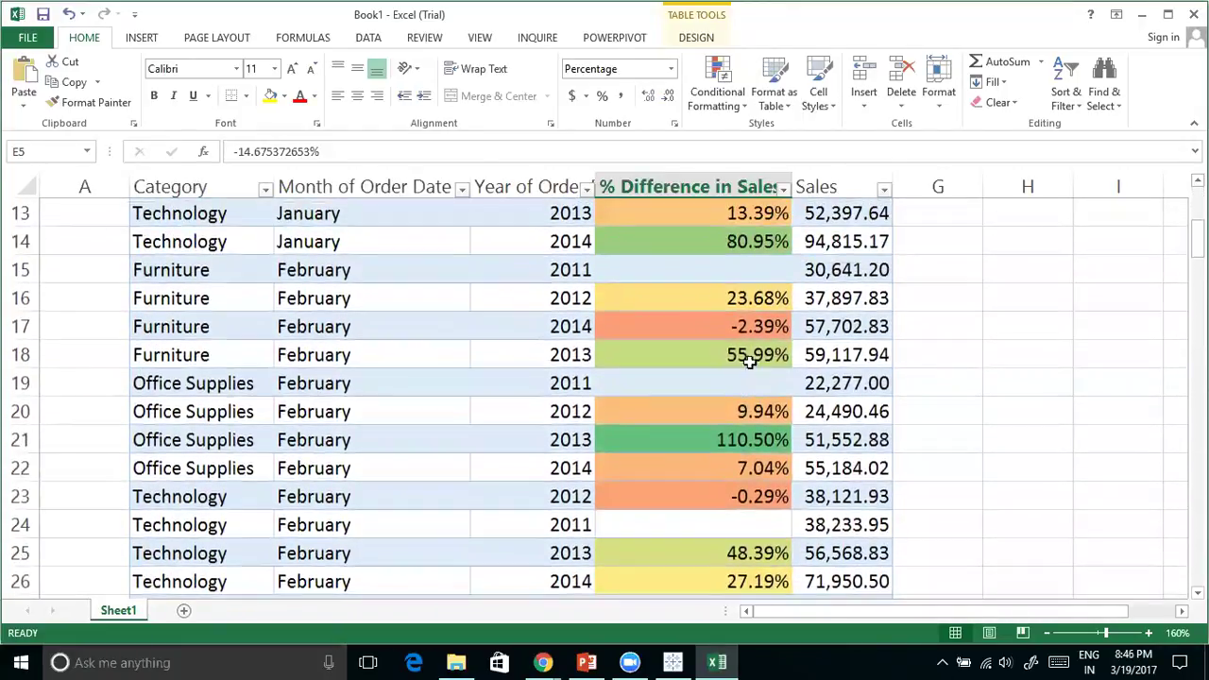
pyautogui.click(724, 326)
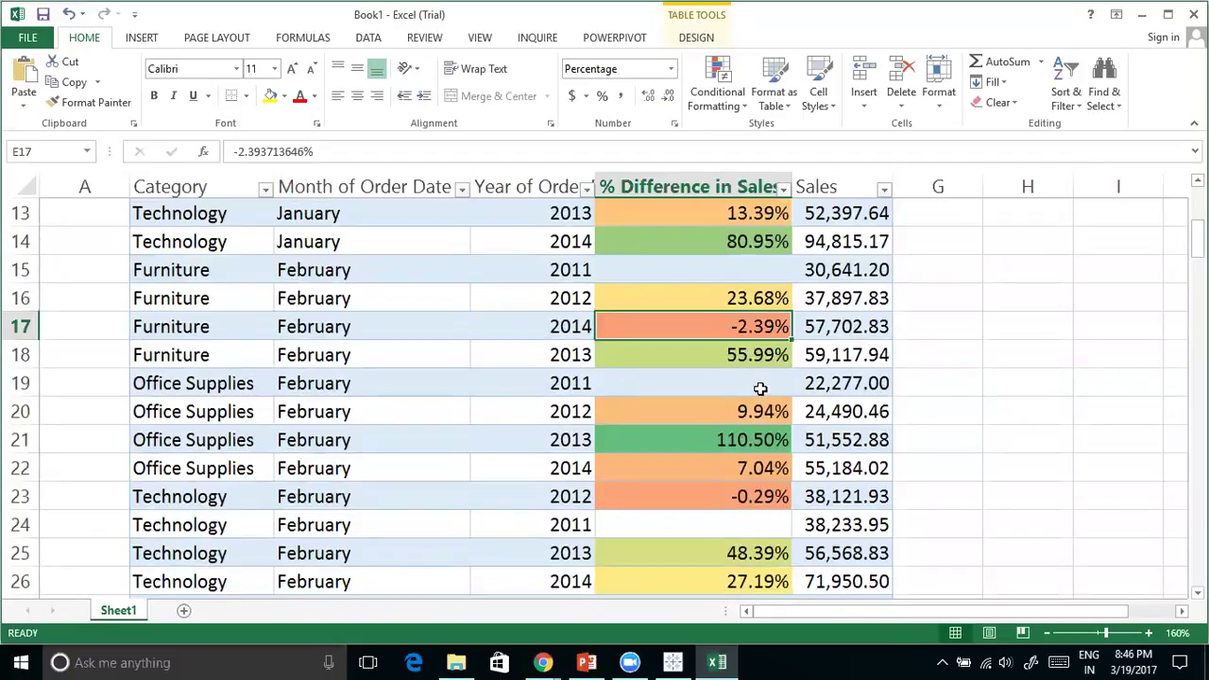
# Examine the category, month and year behind the Technology sales decline in March 2012
pyautogui.scroll(-2, 744, 400)
pyautogui.scroll(-4, 744, 400)
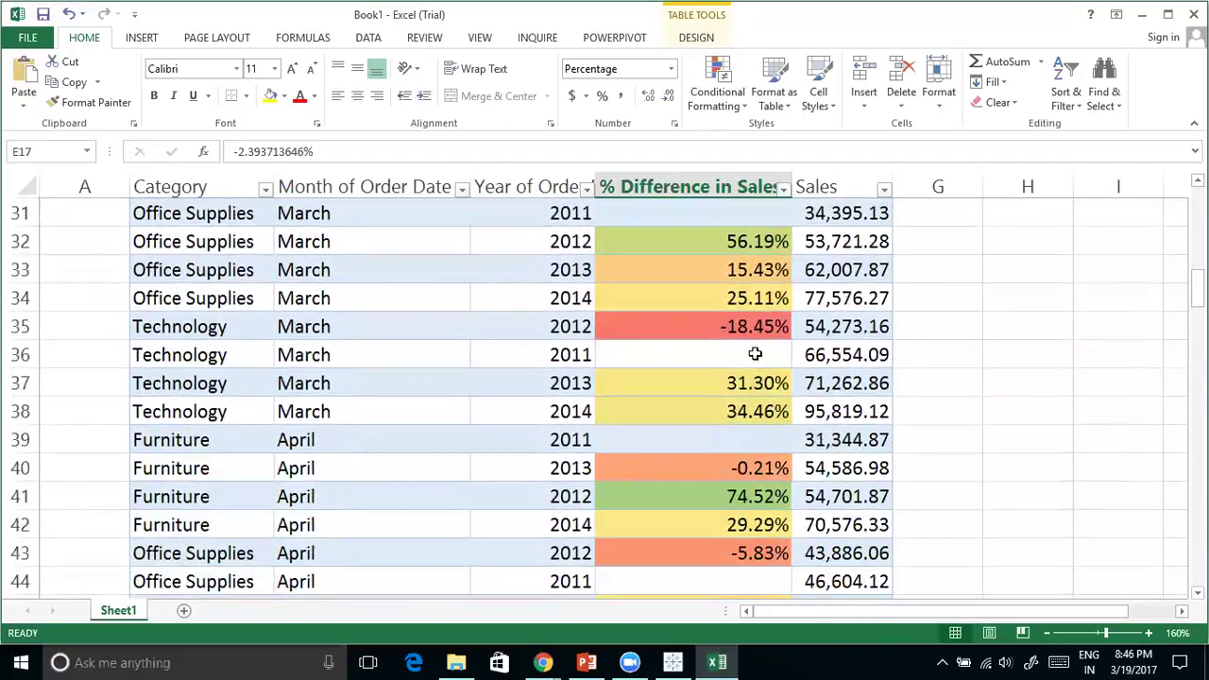
pyautogui.click(740, 330)
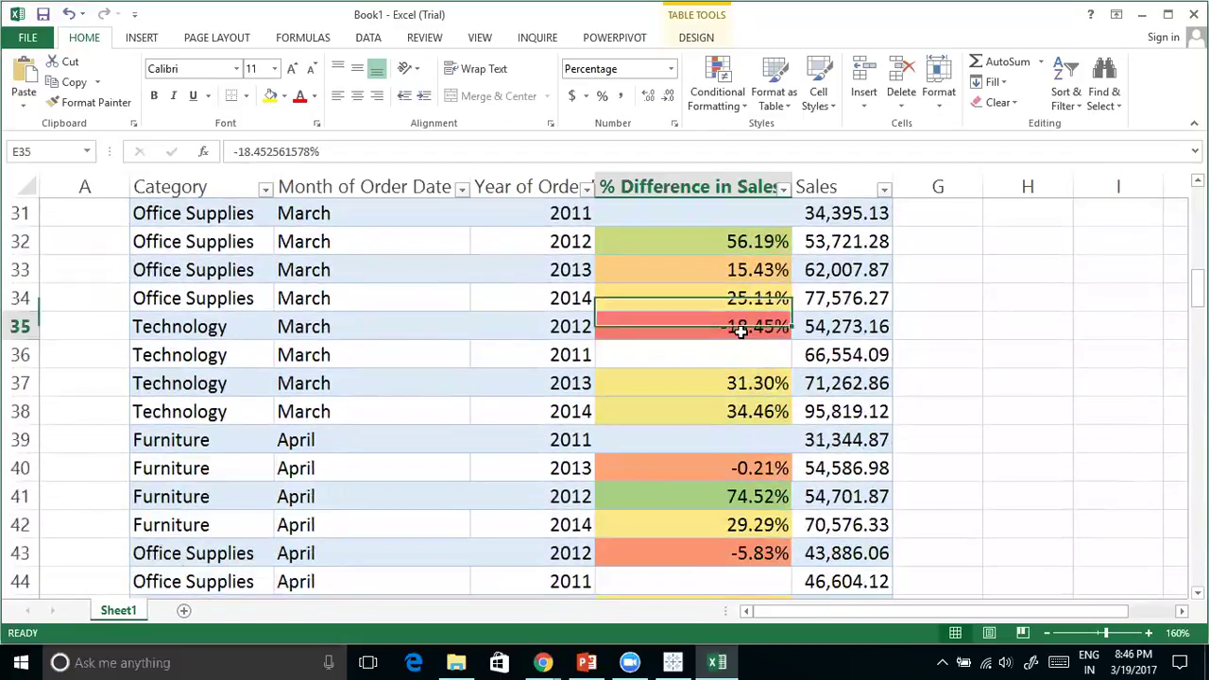
pyautogui.click(373, 331)
pyautogui.click(507, 322)
pyautogui.click(678, 324)
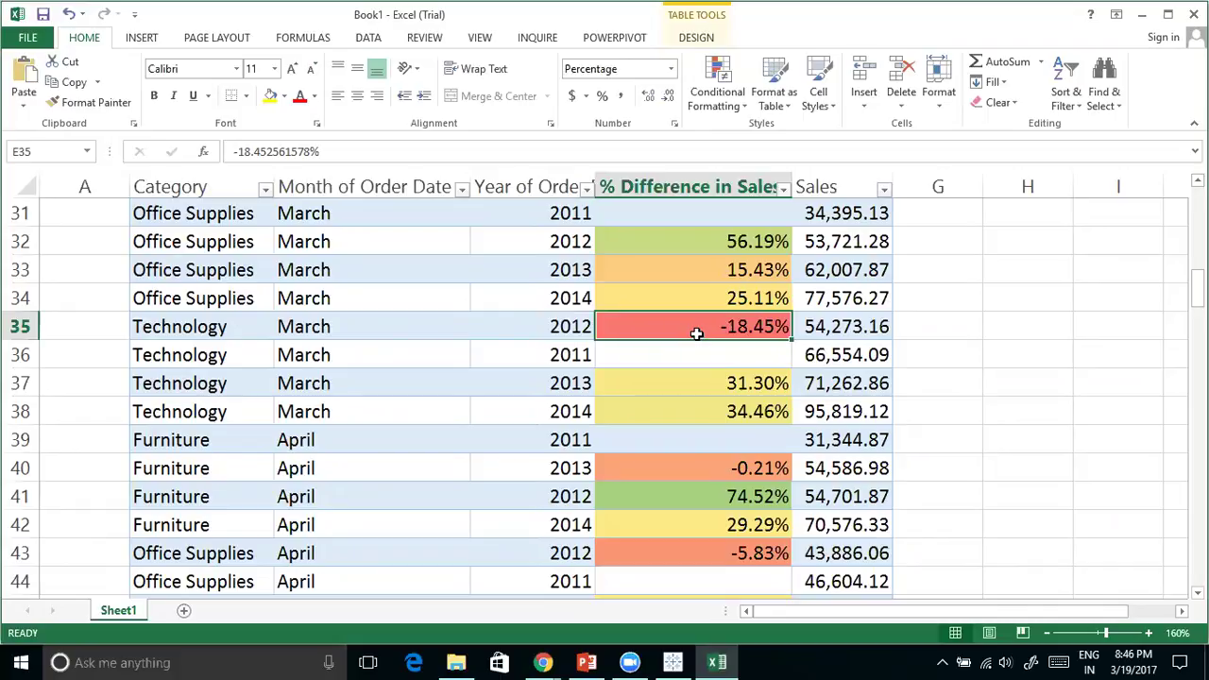
# Select the % Difference value for Technology in May 2014 and widen the Sales column to fit its six-digit figures
pyautogui.scroll(-6, 747, 424)
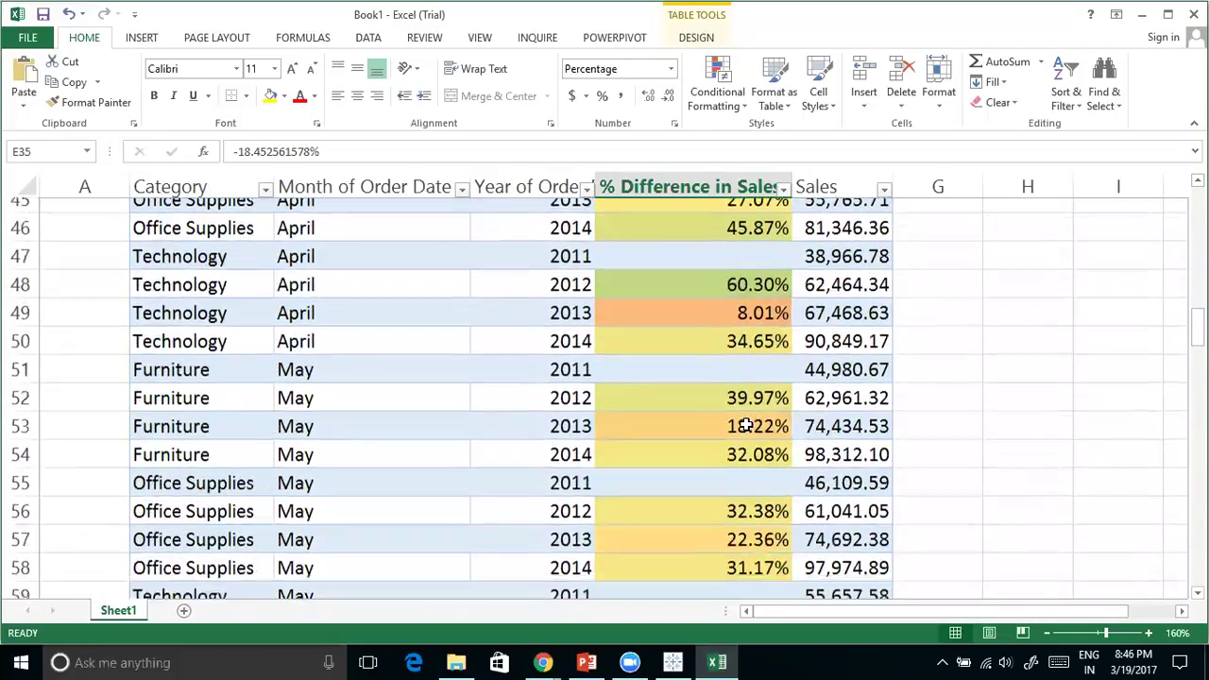
pyautogui.scroll(-3, 751, 428)
pyautogui.click(715, 297)
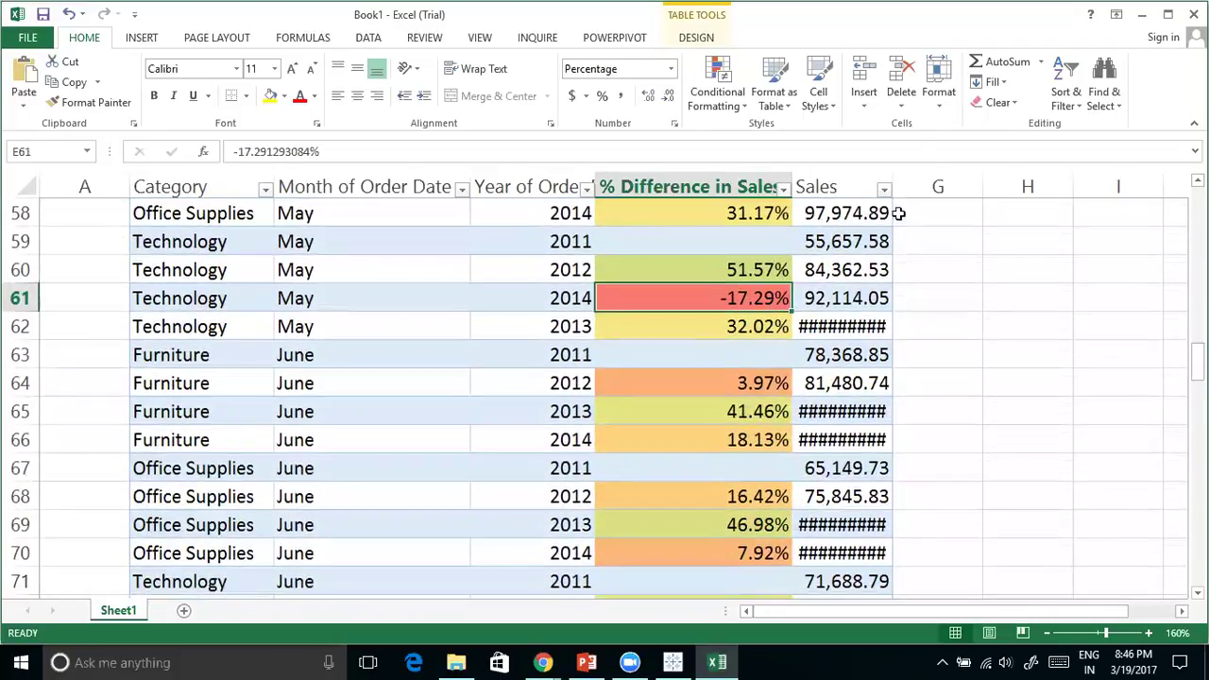
pyautogui.moveTo(893, 173); pyautogui.dragTo(923, 173)
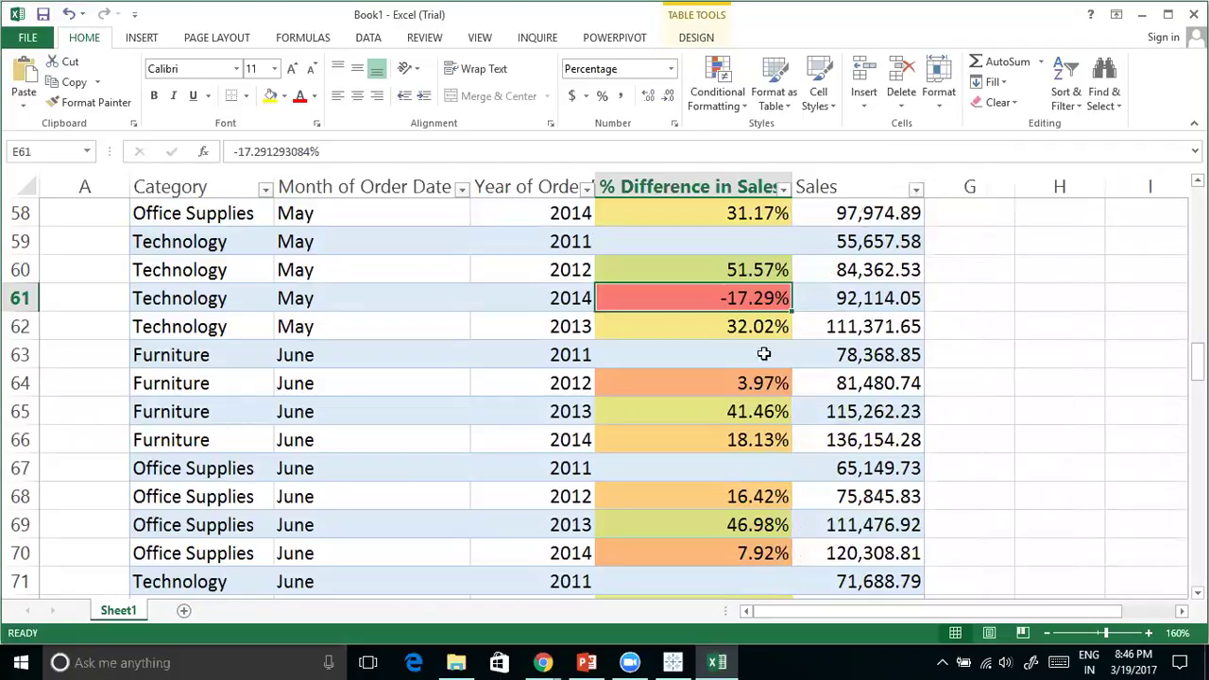
# Review the remaining months for sales declines, including Office Supplies in September 2012, and return to the table's start
pyautogui.scroll(-5, 728, 350)
pyautogui.scroll(5, 731, 350)
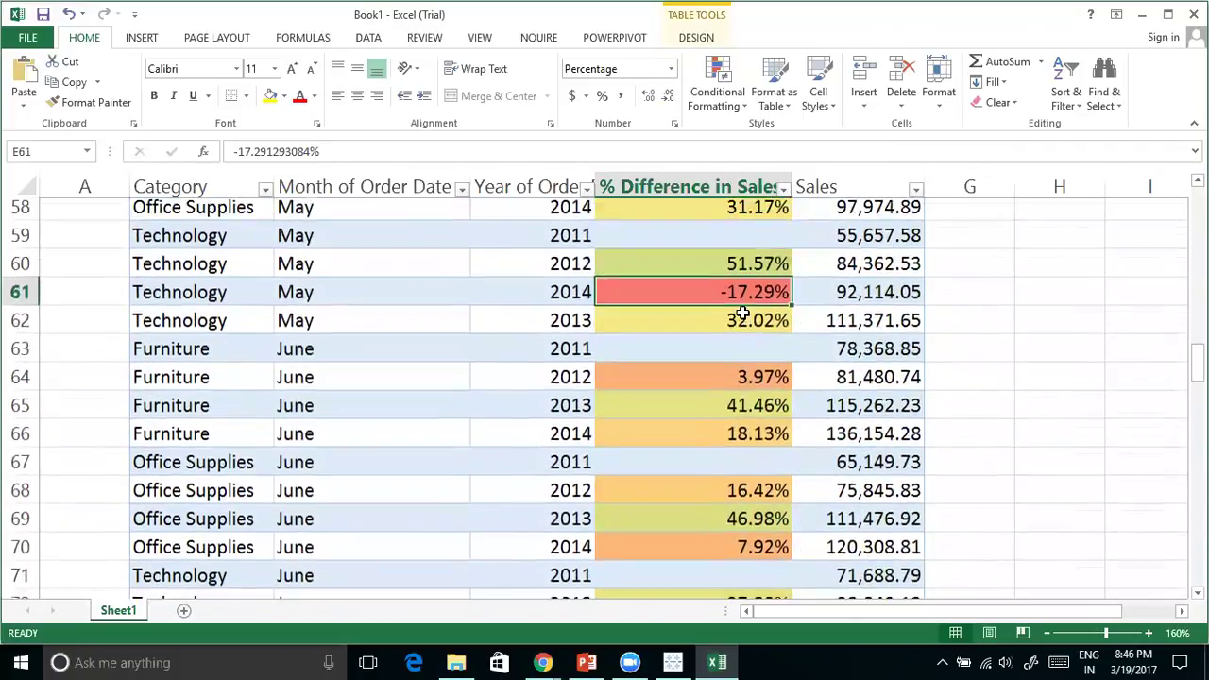
pyautogui.scroll(-11, 667, 362)
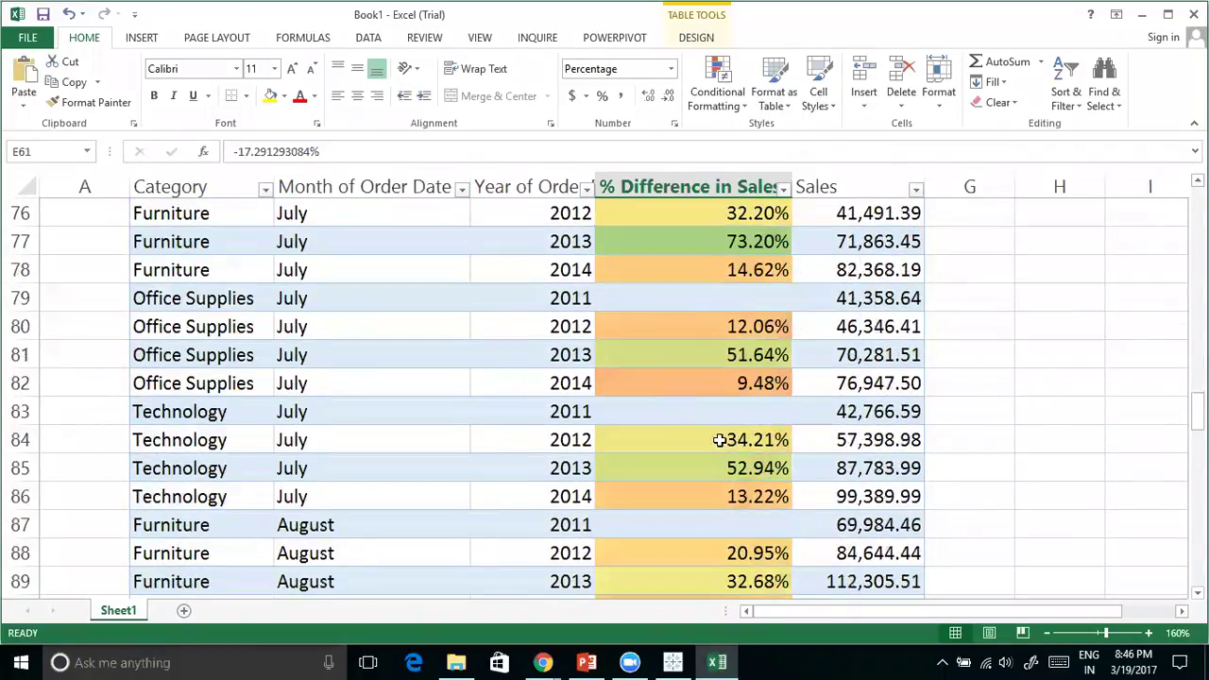
pyautogui.scroll(-3, 734, 451)
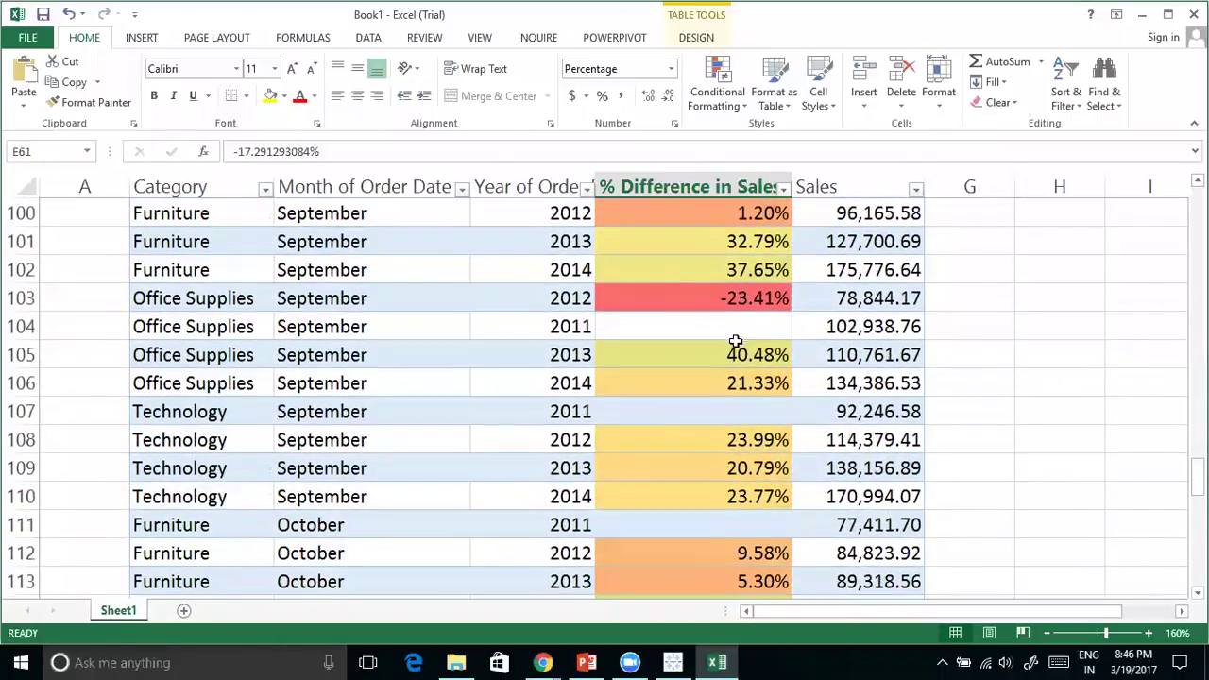
pyautogui.click(714, 300)
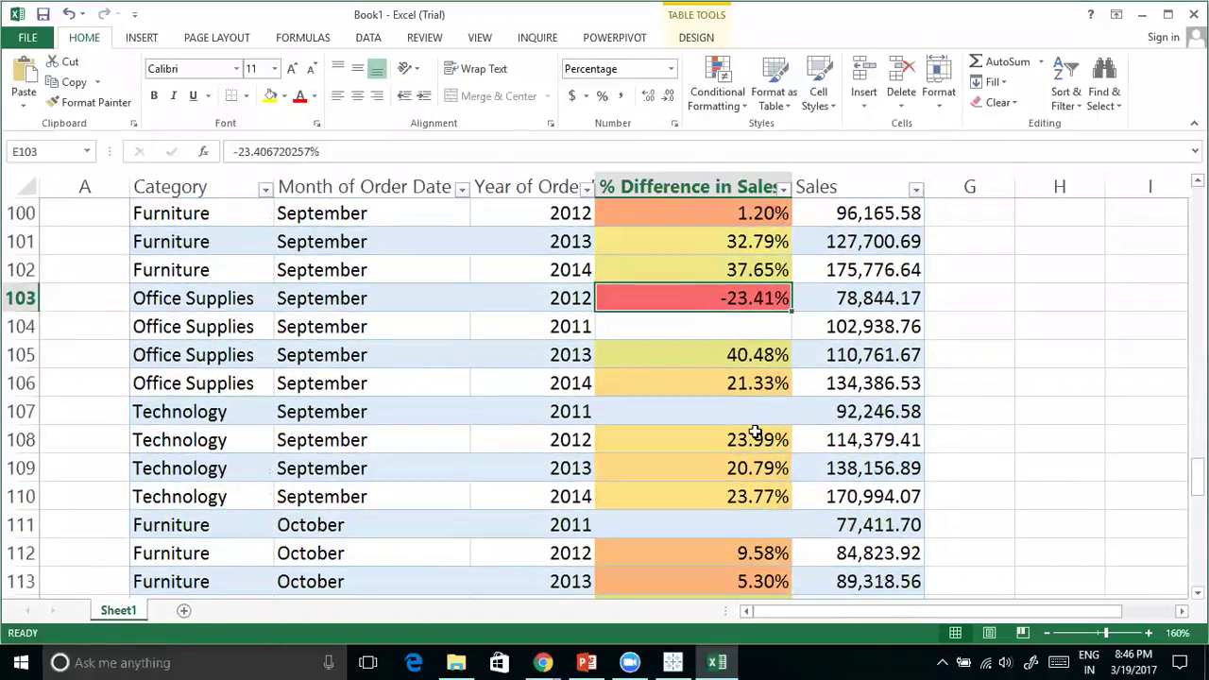
pyautogui.scroll(-10, 728, 453)
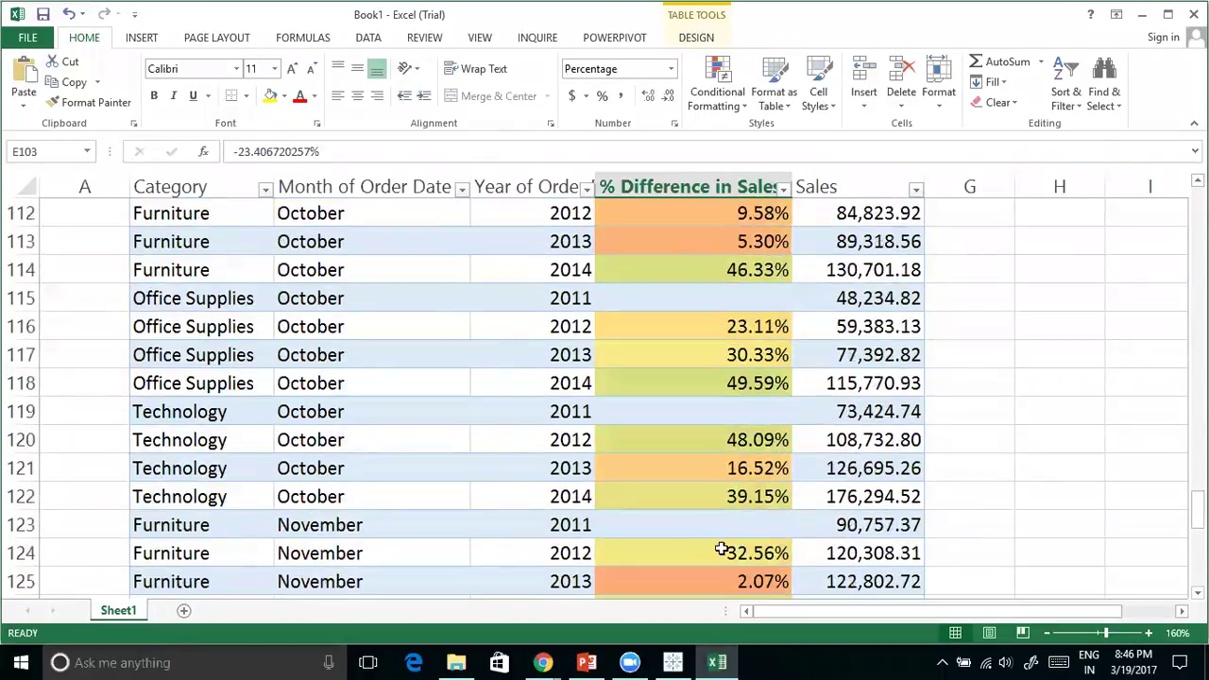
pyautogui.scroll(-5, 724, 548)
pyautogui.scroll(20, 724, 544)
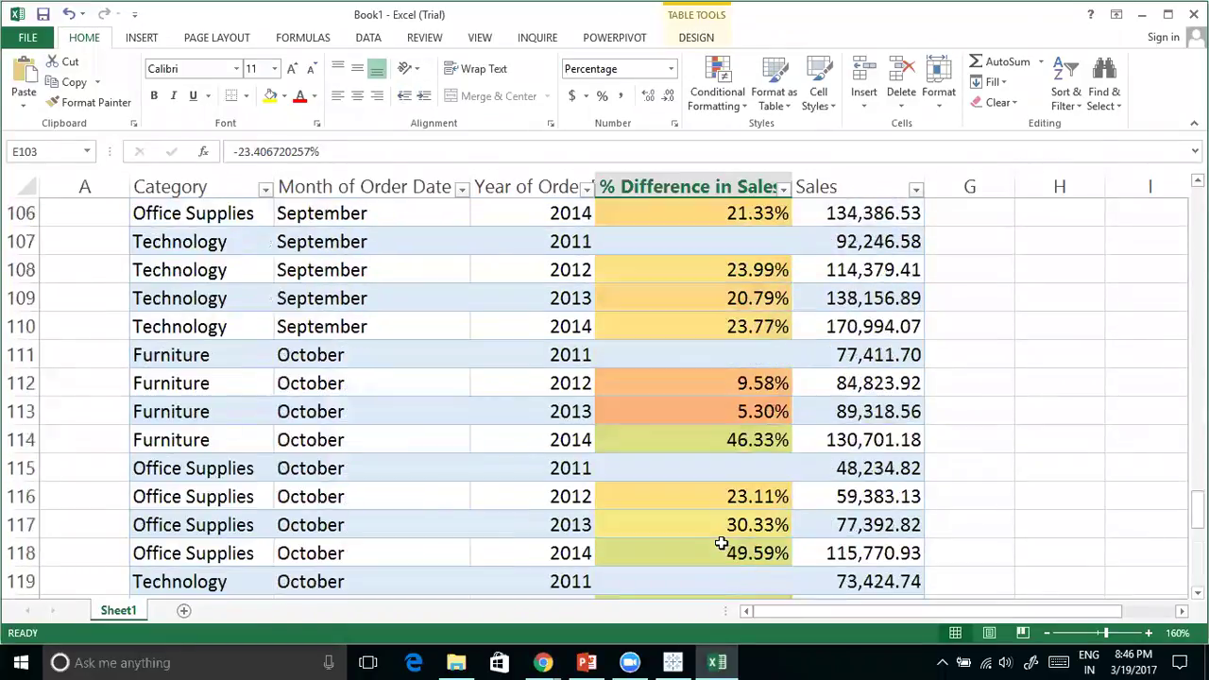
pyautogui.scroll(20, 718, 519)
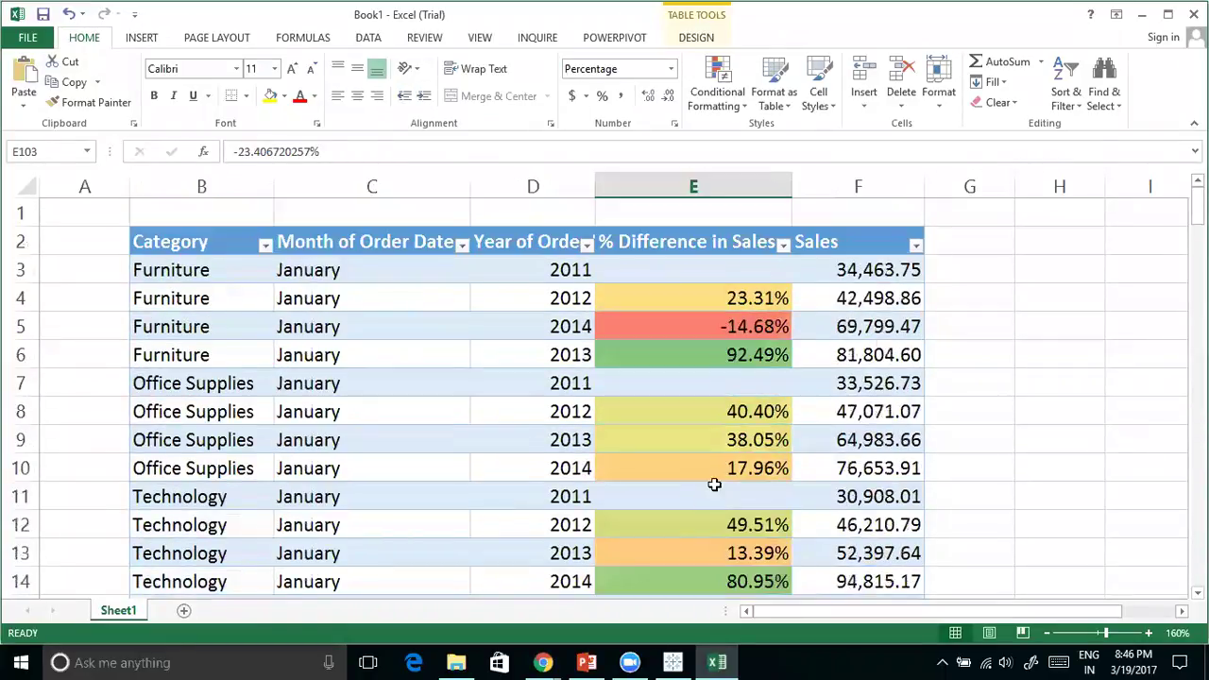
# Switch to Tableau and duplicate the Growth by Quarters sheet as a crosstab
pyautogui.click(673, 662)
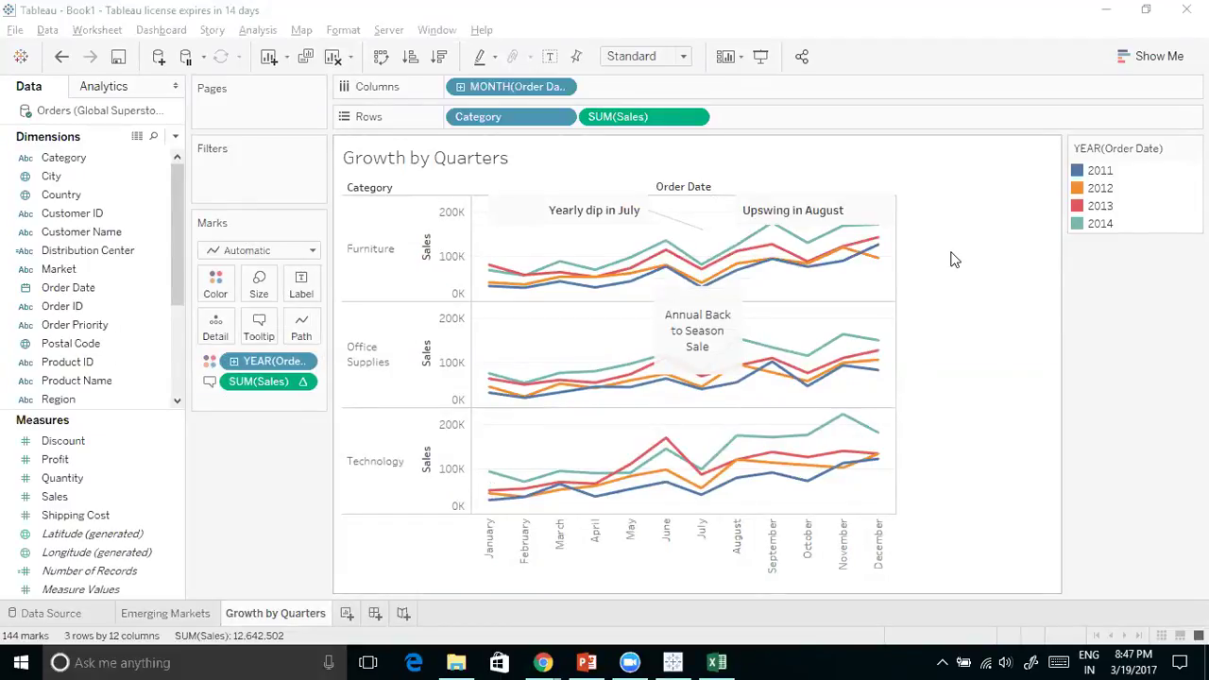
pyautogui.rightClick(294, 616)
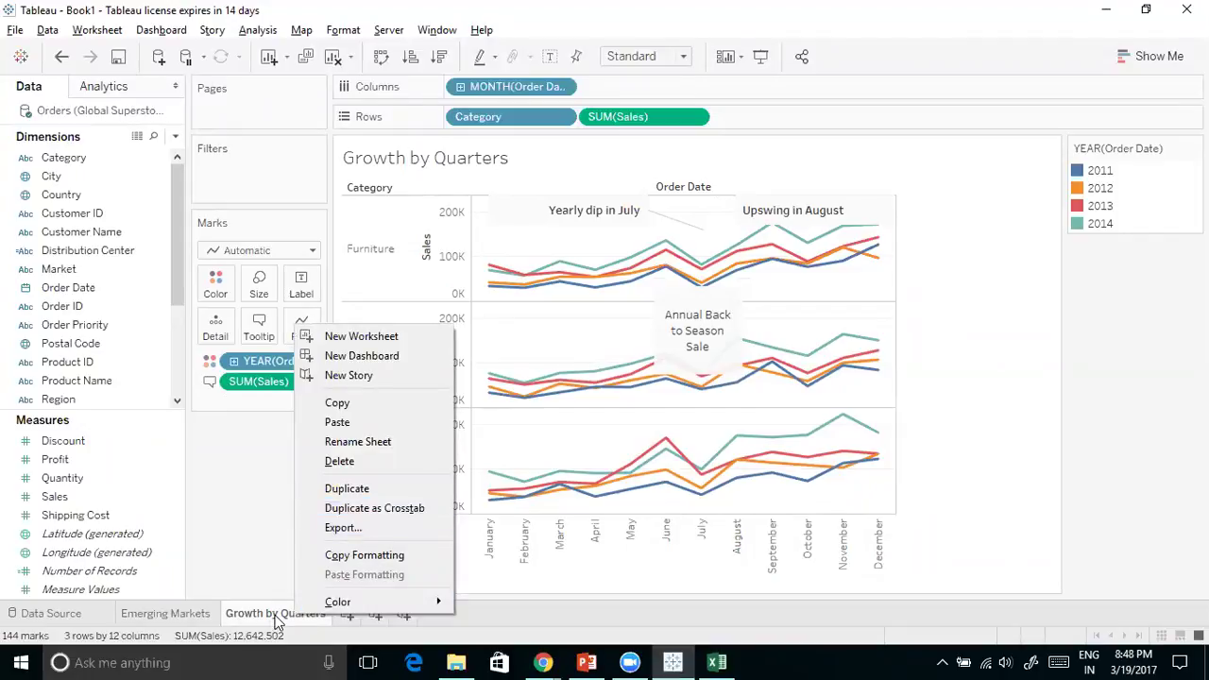
pyautogui.click(382, 509)
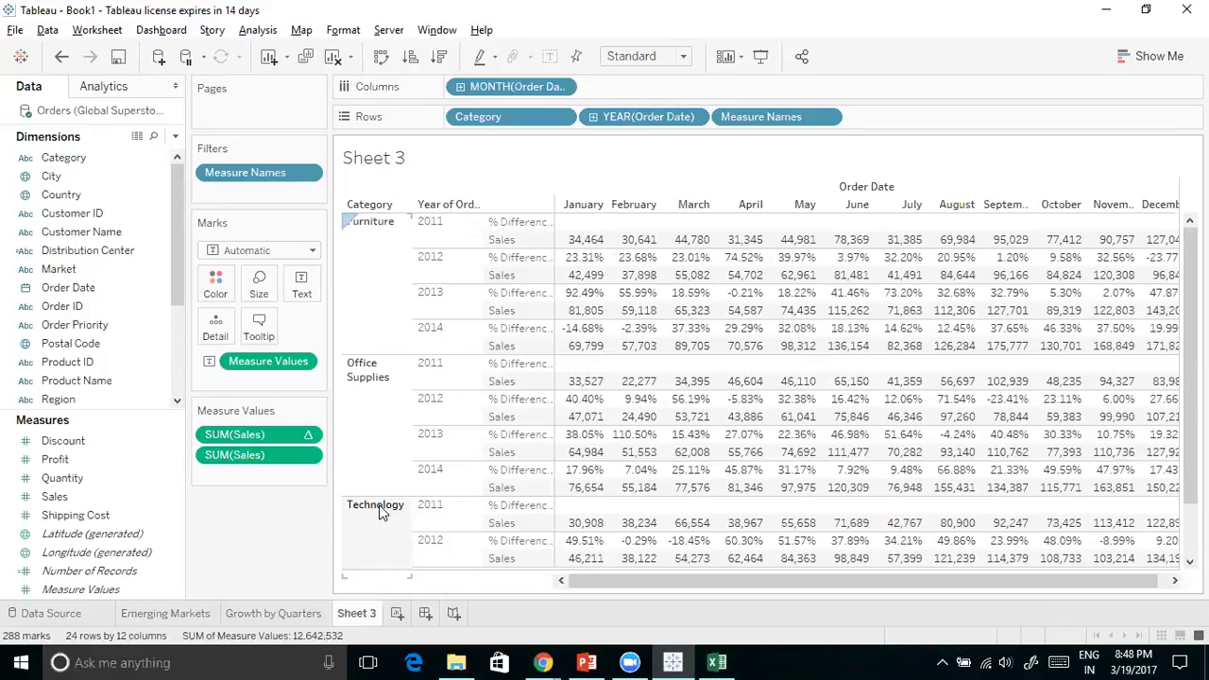
pyautogui.rightClick(285, 613)
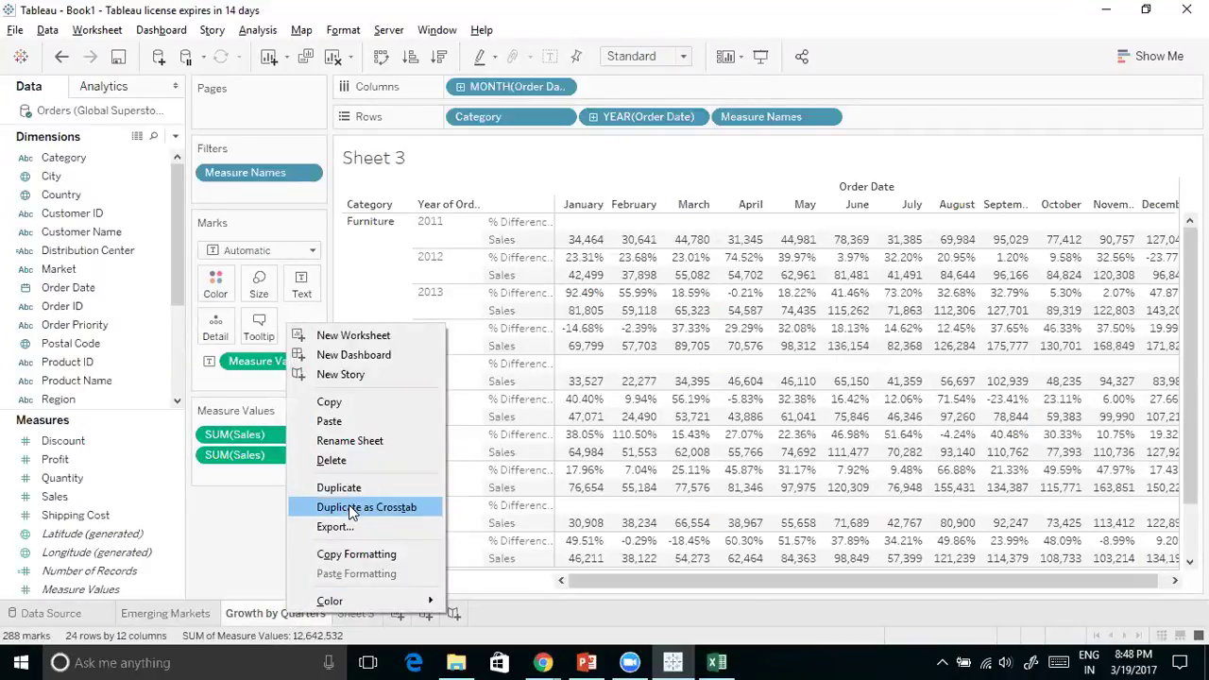
pyautogui.click(641, 627)
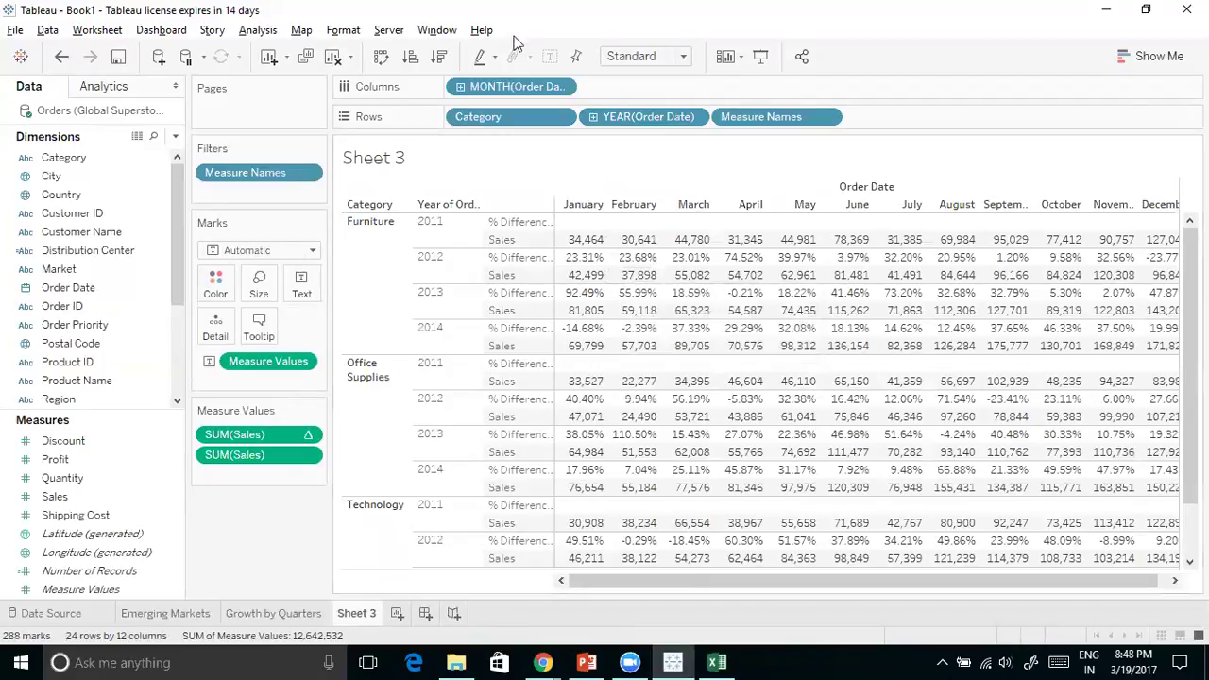
pyautogui.click(386, 30)
pyautogui.click(455, 21)
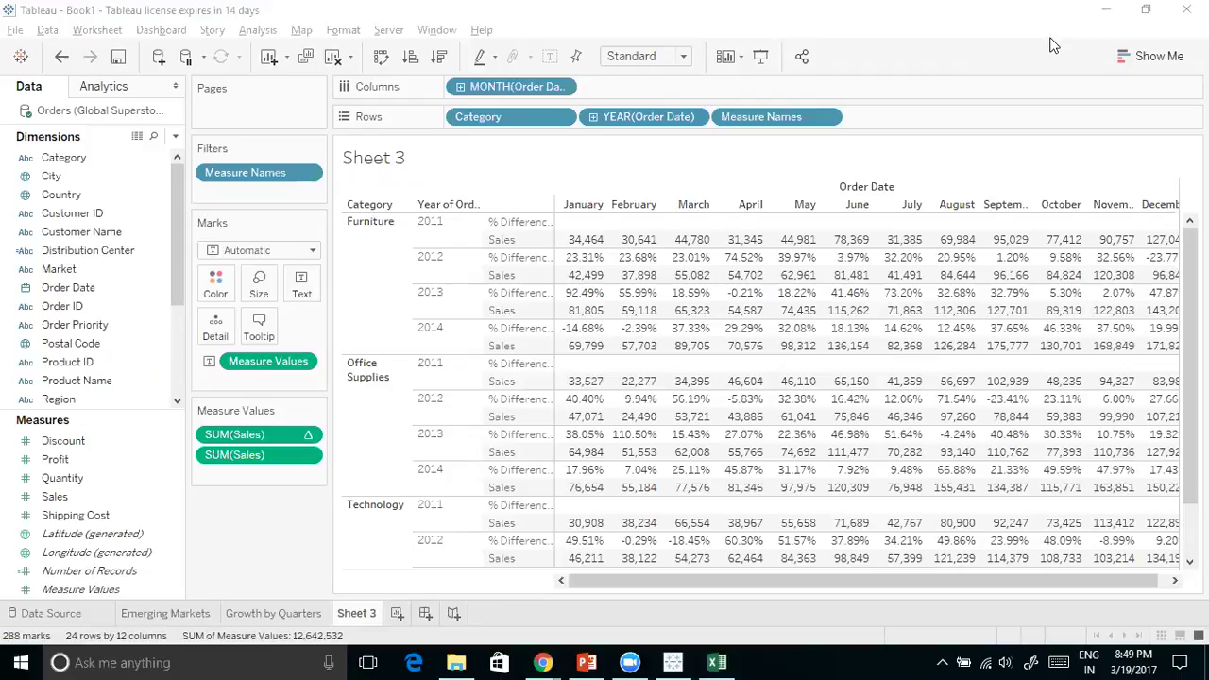
# Swap the crosstab's rows and columns, and place Category before the month of Order Date on Rows
pyautogui.click(381, 60)
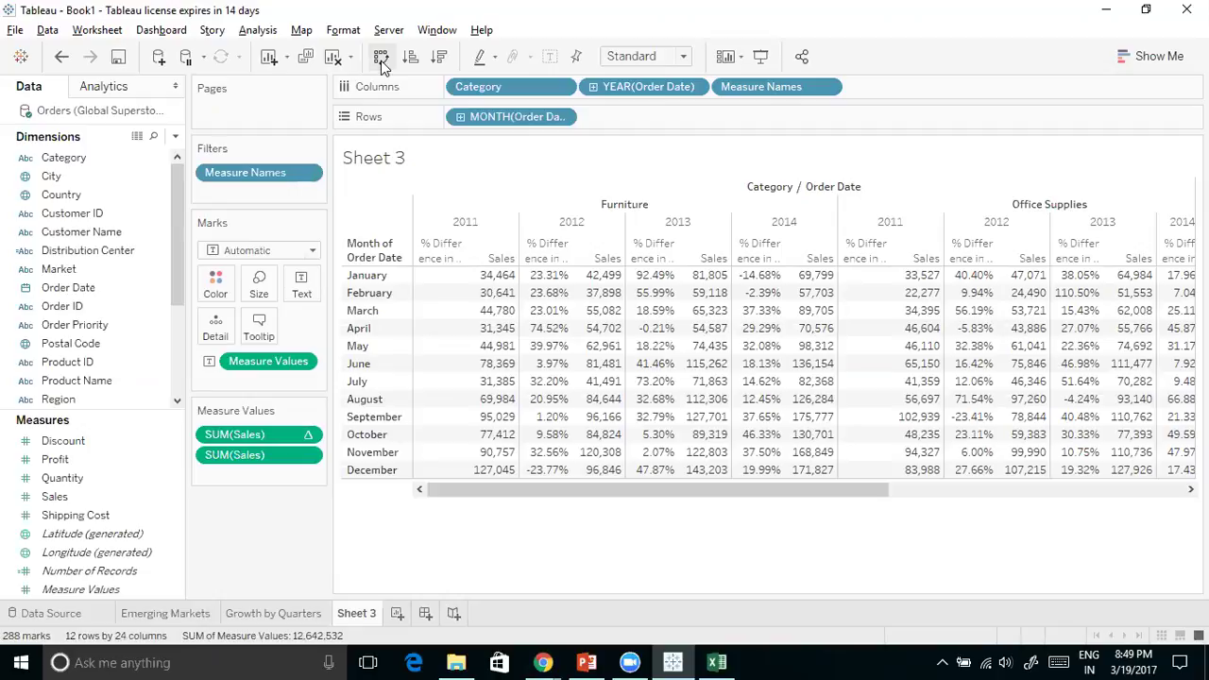
pyautogui.moveTo(518, 83); pyautogui.dragTo(451, 128)
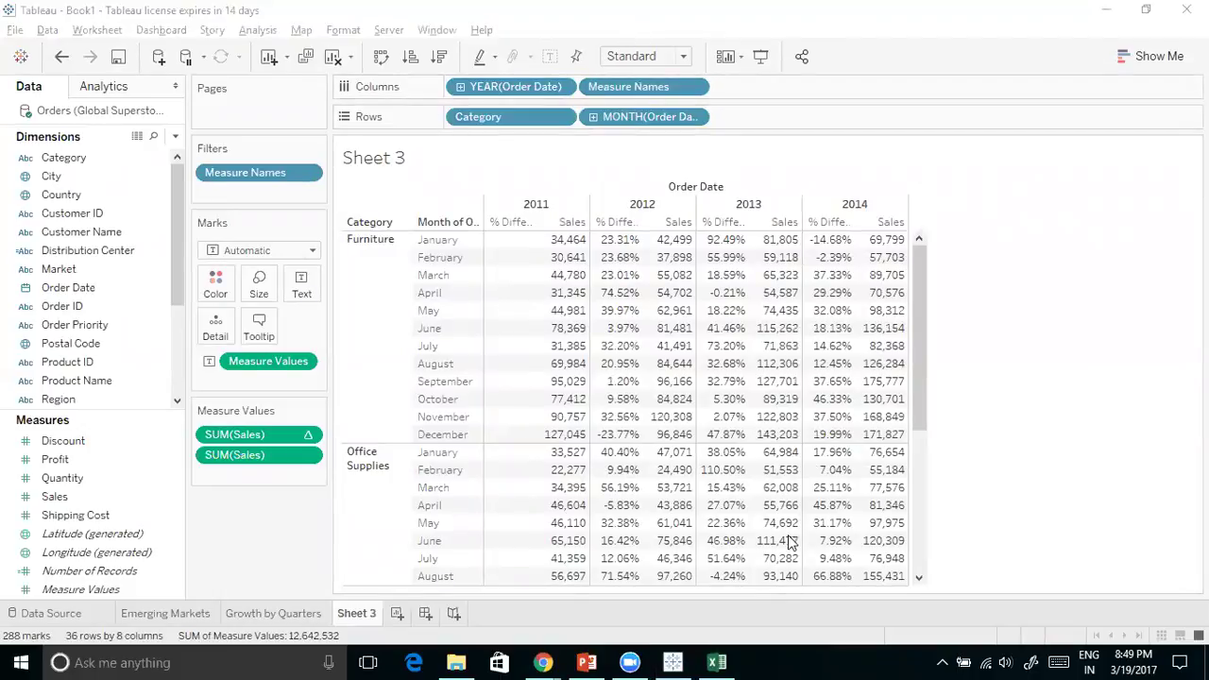
pyautogui.moveTo(366, 187)
pyautogui.mouseDown()
pyautogui.moveTo(366, 209)
pyautogui.moveTo(360, 199)
pyautogui.moveTo(377, 201)
pyautogui.mouseUp()
pyautogui.moveTo(322, 242); pyautogui.dragTo(336, 247)
pyautogui.moveTo(329, 456); pyautogui.dragTo(338, 462)
pyautogui.moveTo(442, 186)
pyautogui.mouseDown()
pyautogui.moveTo(442, 206)
pyautogui.moveTo(449, 197)
pyautogui.mouseUp()
pyautogui.moveTo(451, 130)
pyautogui.mouseDown()
pyautogui.moveTo(396, 148)
pyautogui.moveTo(376, 183)
pyautogui.moveTo(391, 169)
pyautogui.mouseUp()
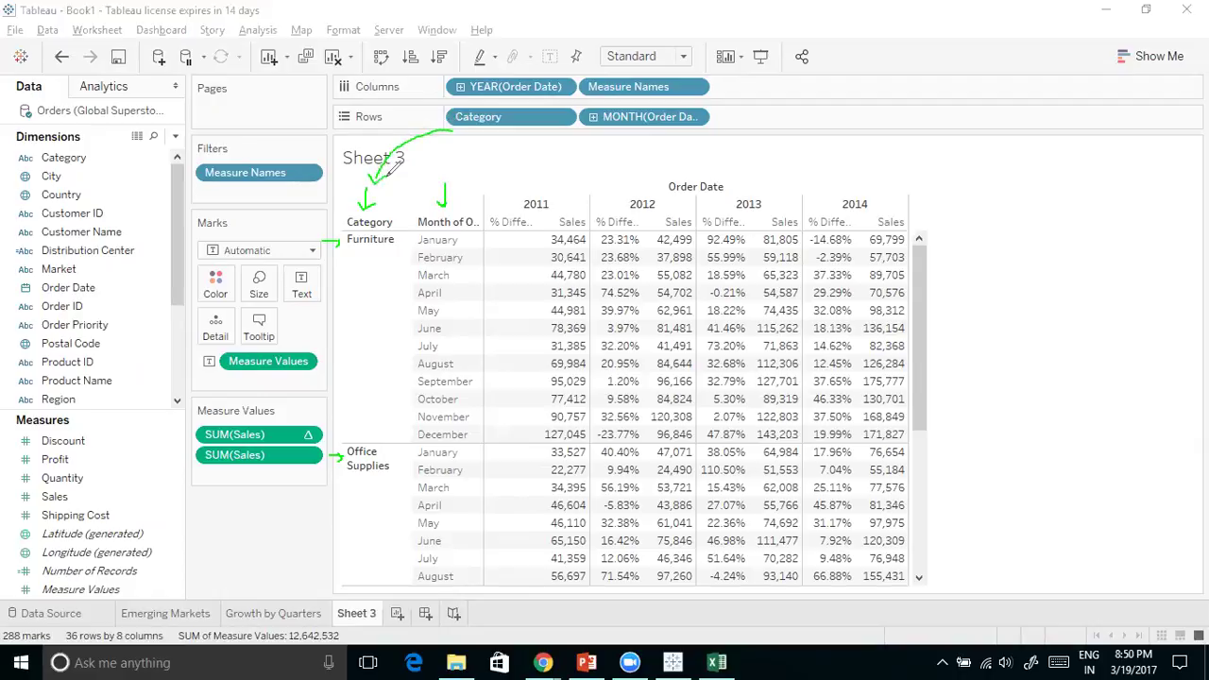
pyautogui.moveTo(586, 132)
pyautogui.mouseDown()
pyautogui.moveTo(467, 181)
pyautogui.moveTo(479, 178)
pyautogui.mouseUp()
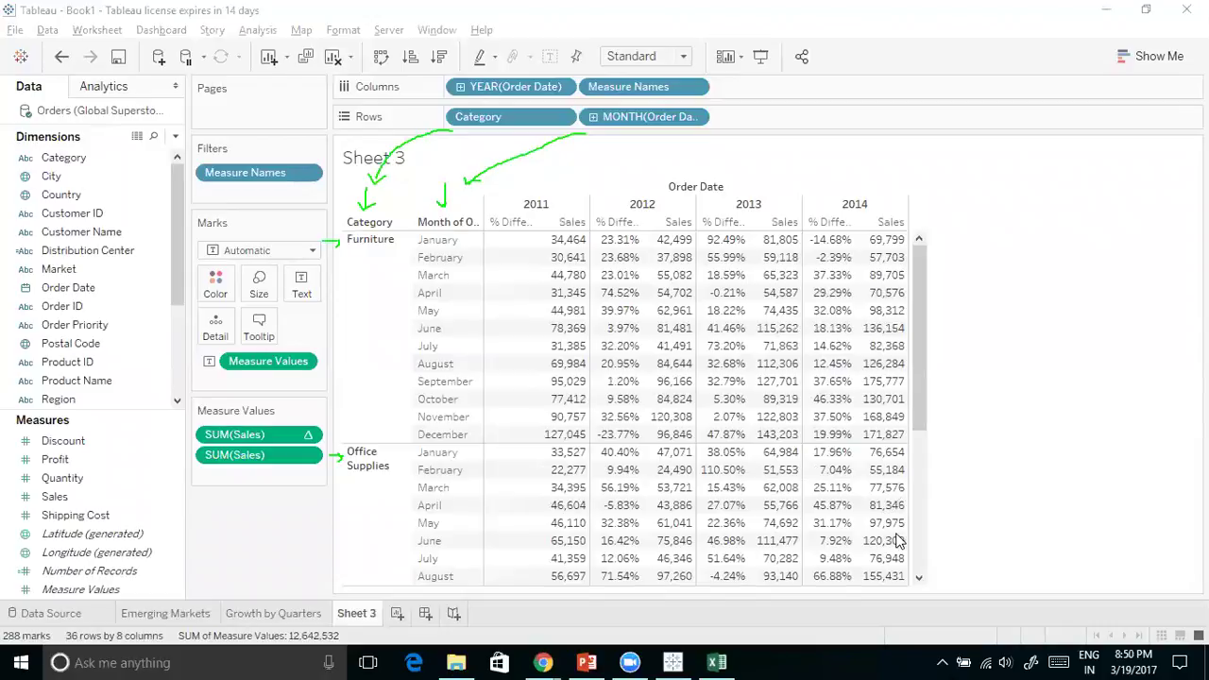
pyautogui.press('Escape')
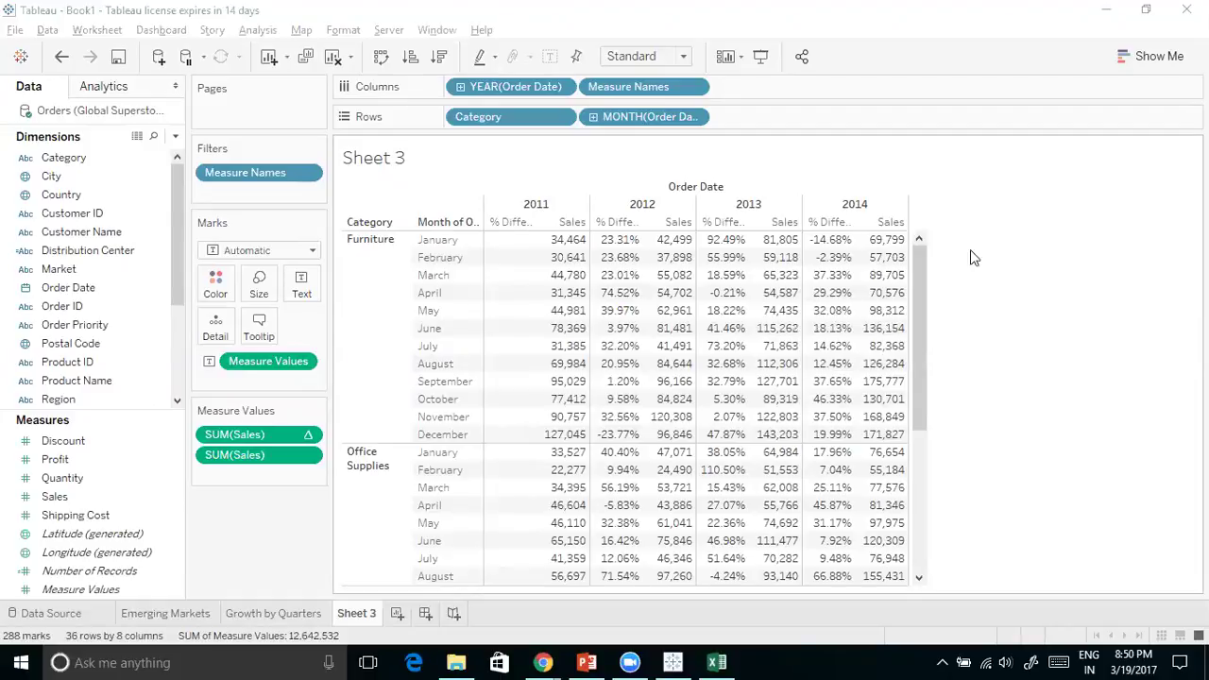
# Set the crosstab's fit to Entire View
pyautogui.moveTo(921, 351); pyautogui.dragTo(931, 273)
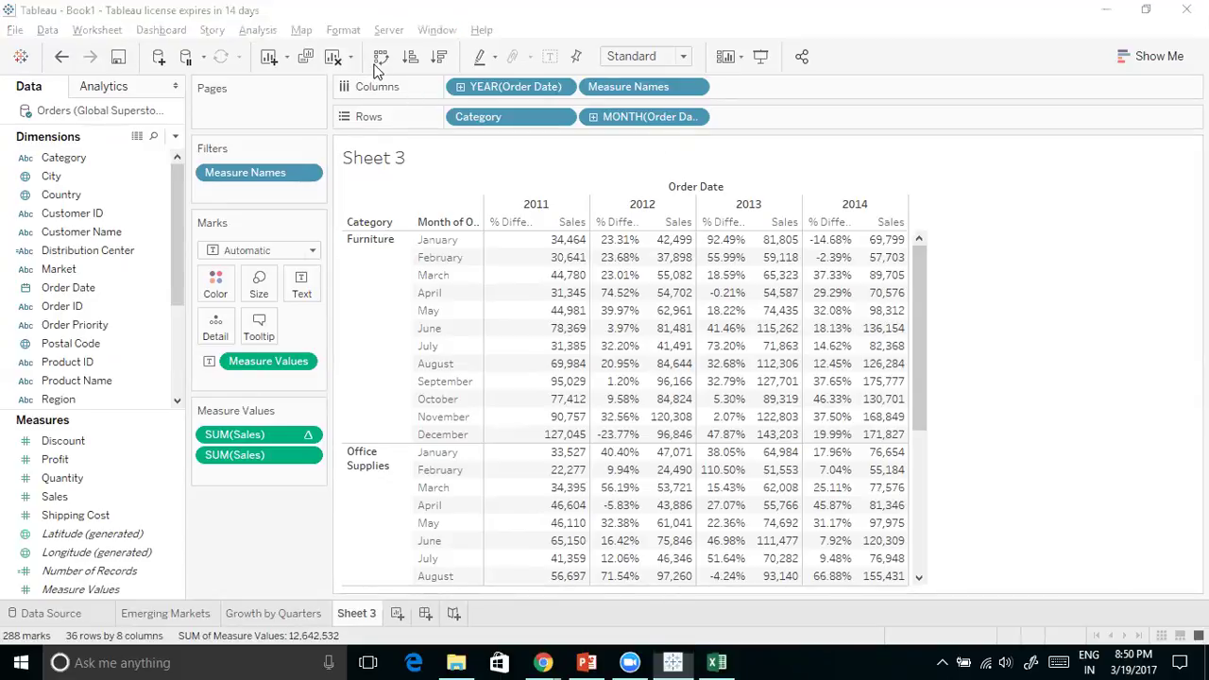
pyautogui.click(686, 57)
pyautogui.click(686, 59)
pyautogui.click(686, 57)
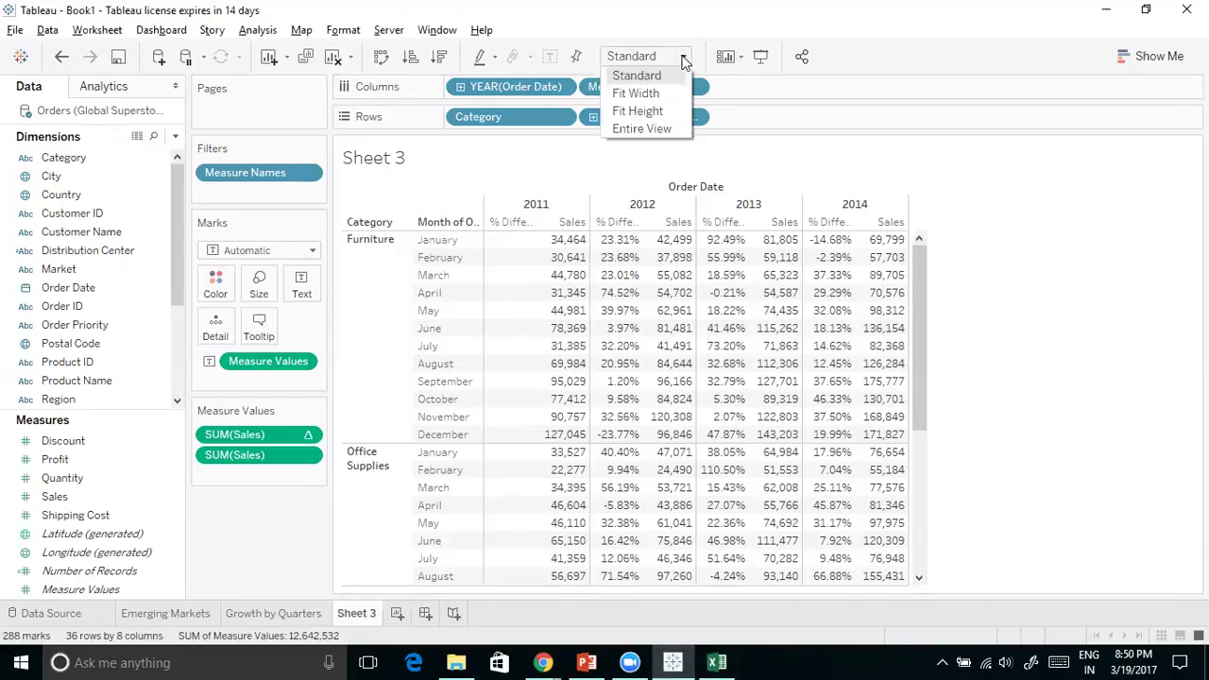
pyautogui.click(650, 129)
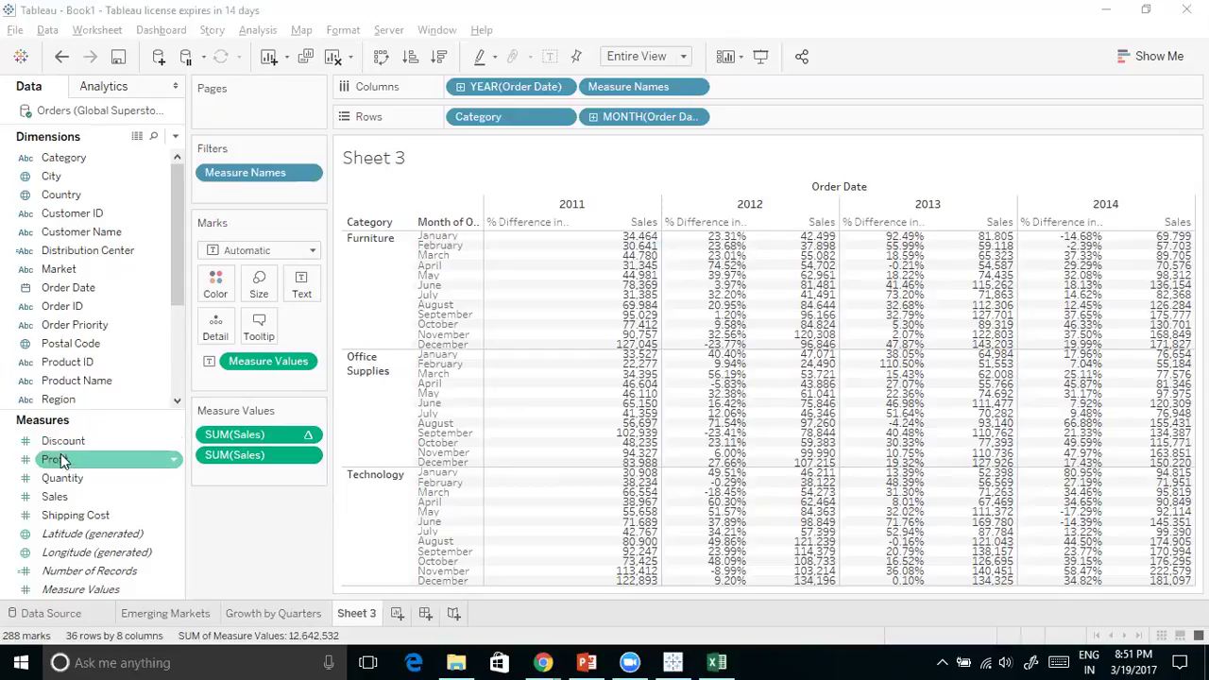
# Color the crosstab's values by Profit
pyautogui.moveTo(125, 464); pyautogui.dragTo(224, 282)
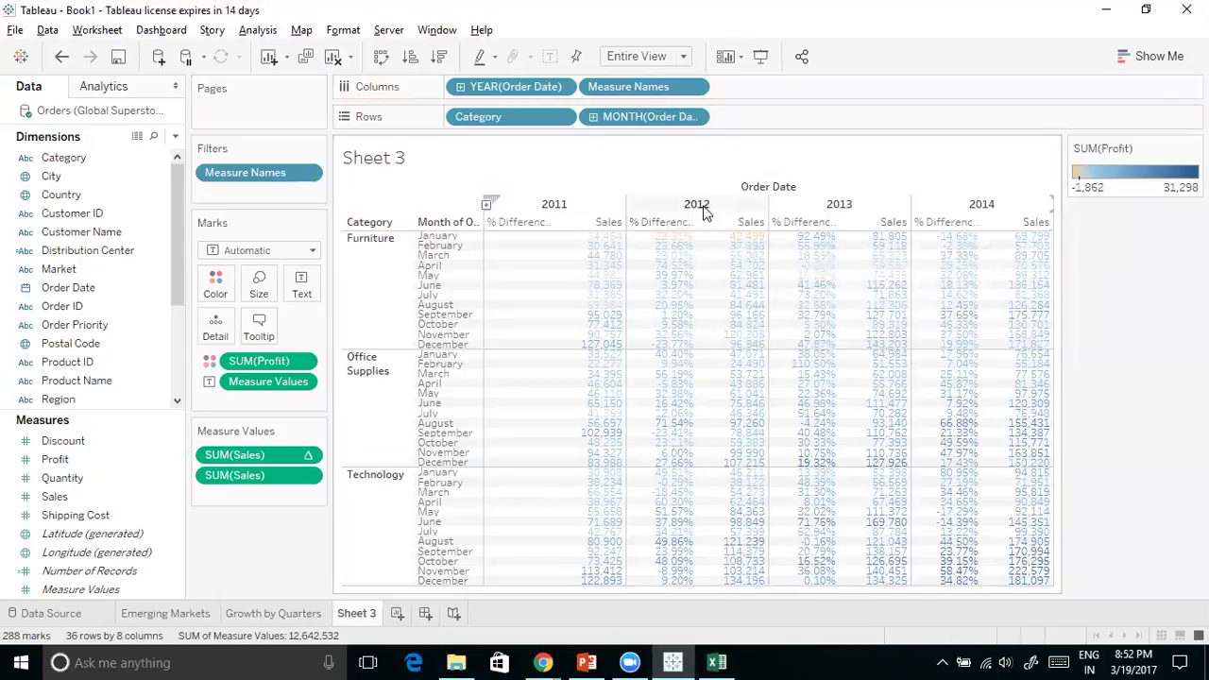
pyautogui.moveTo(685, 237)
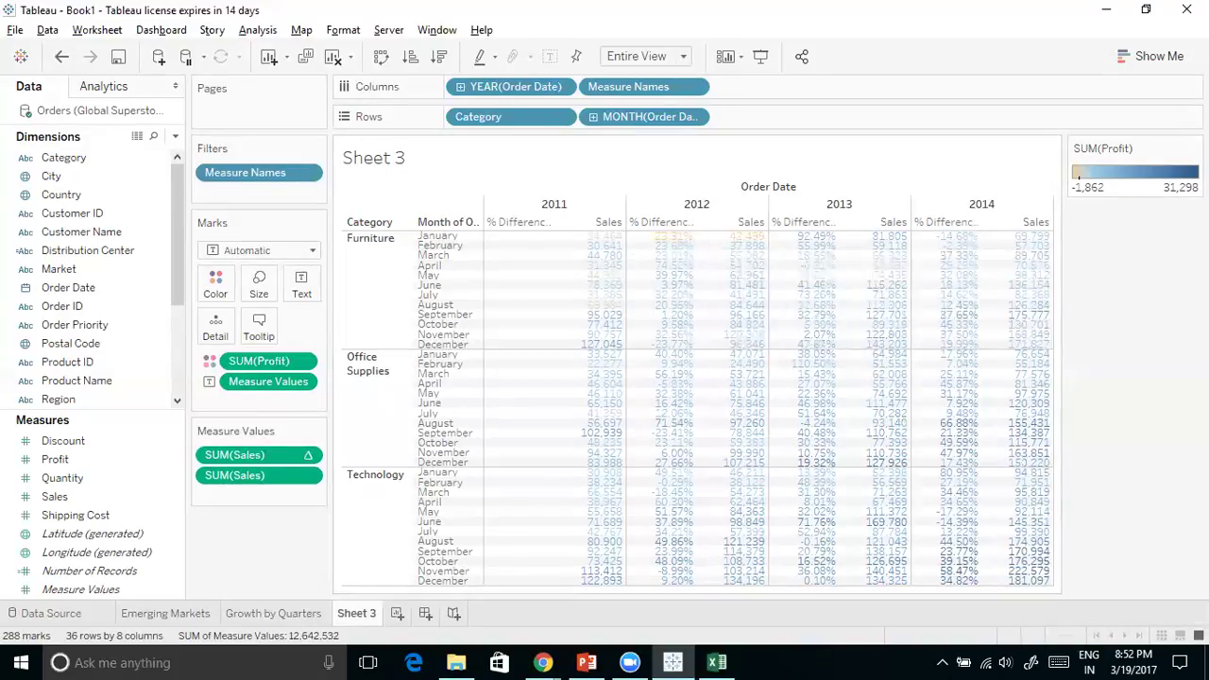
pyautogui.click(109, 476)
pyautogui.click(107, 461)
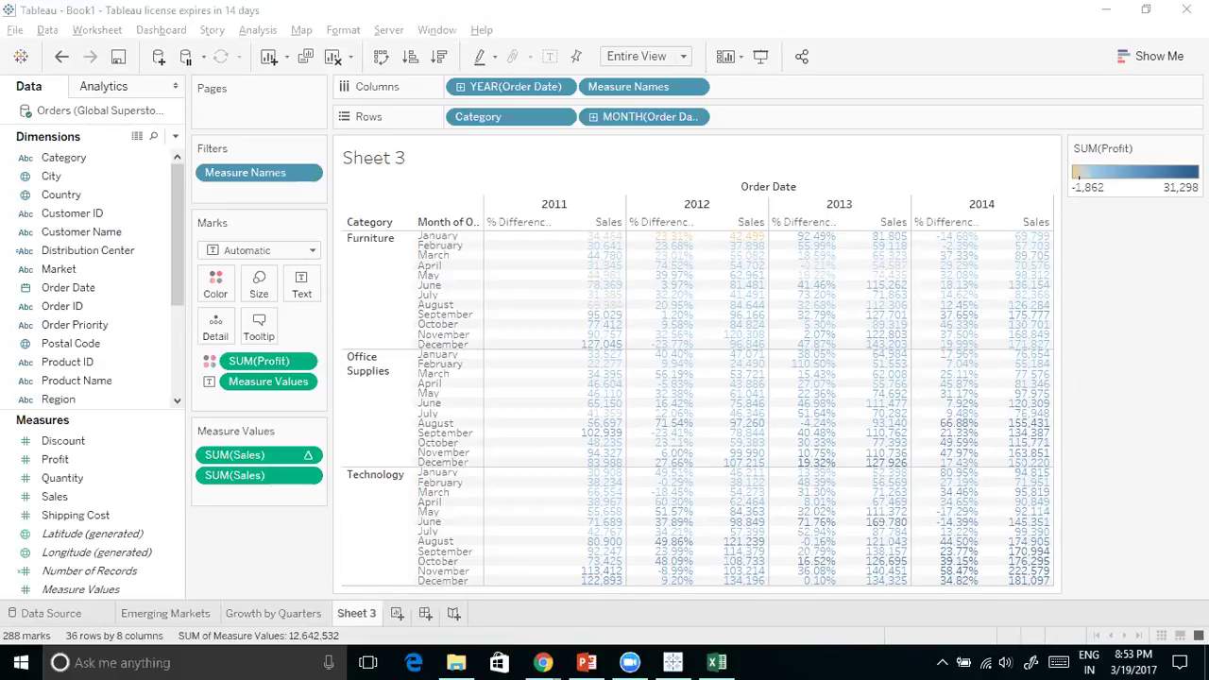
# Edit the Profit colors to use the full color range, stepped into 6 colors
pyautogui.click(216, 296)
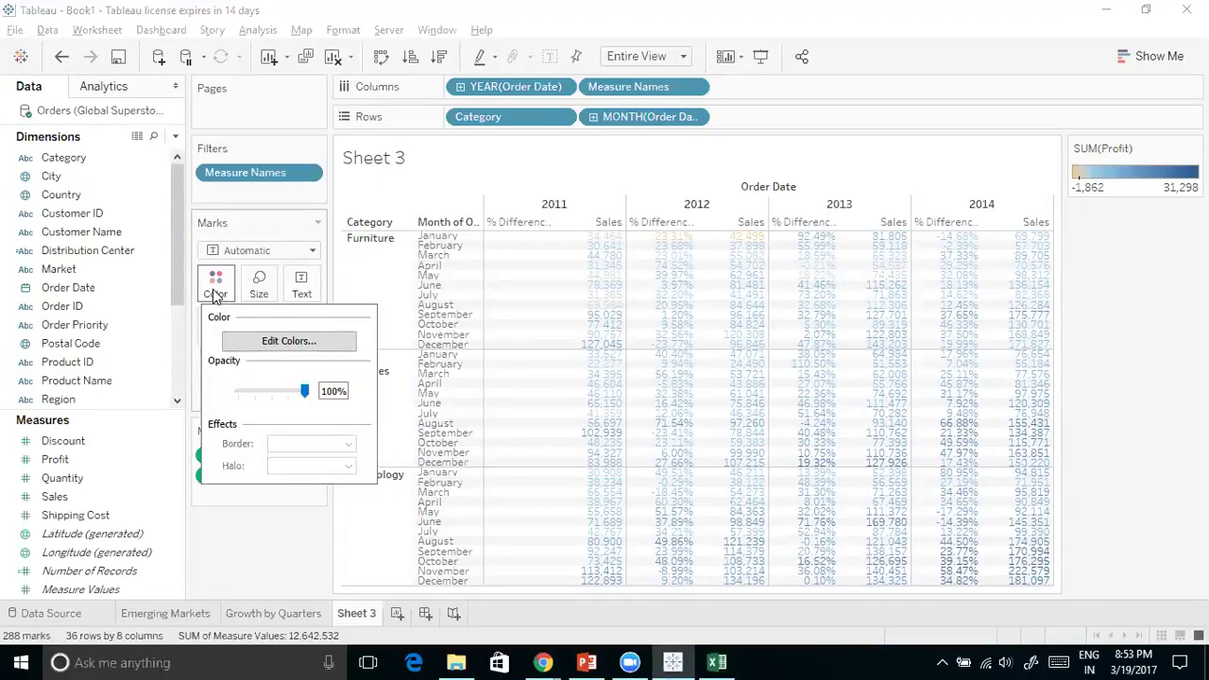
pyautogui.click(286, 343)
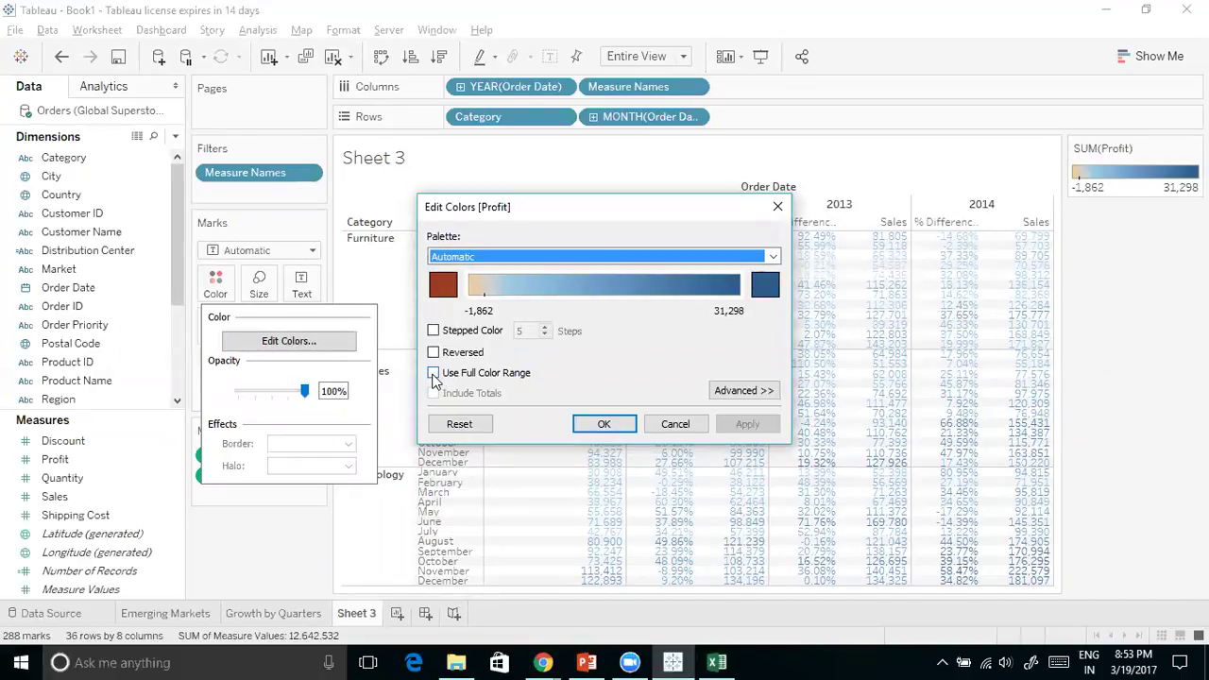
pyautogui.click(434, 373)
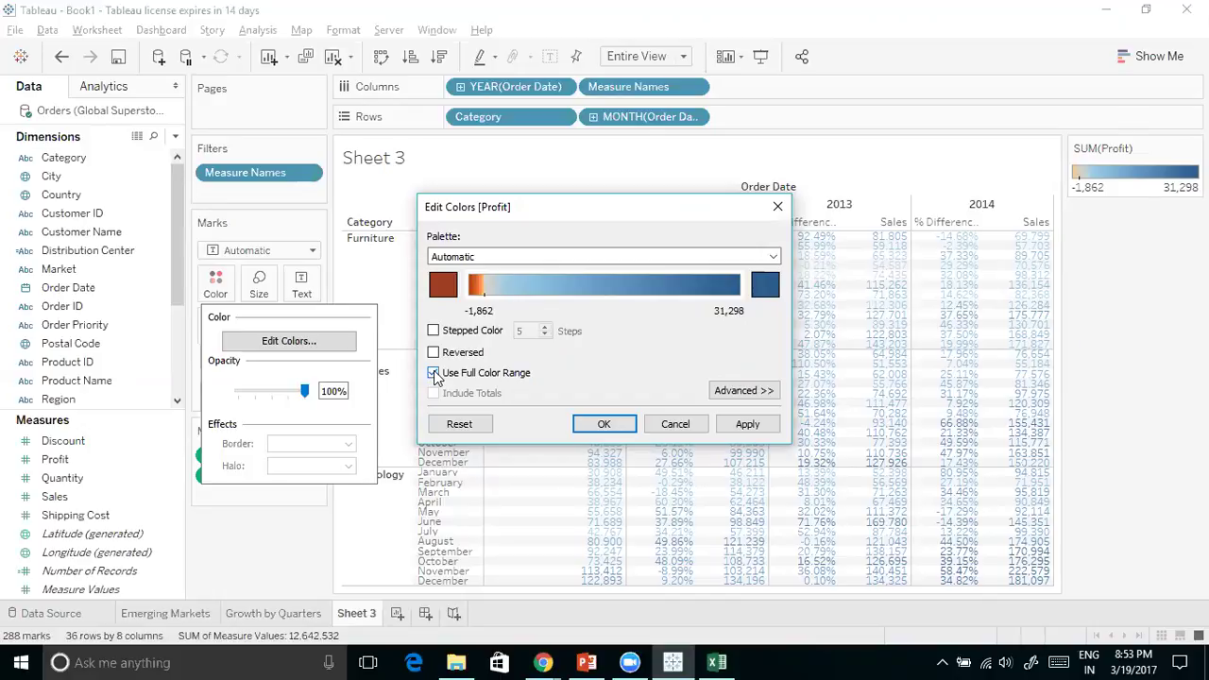
pyautogui.click(433, 331)
pyautogui.click(545, 328)
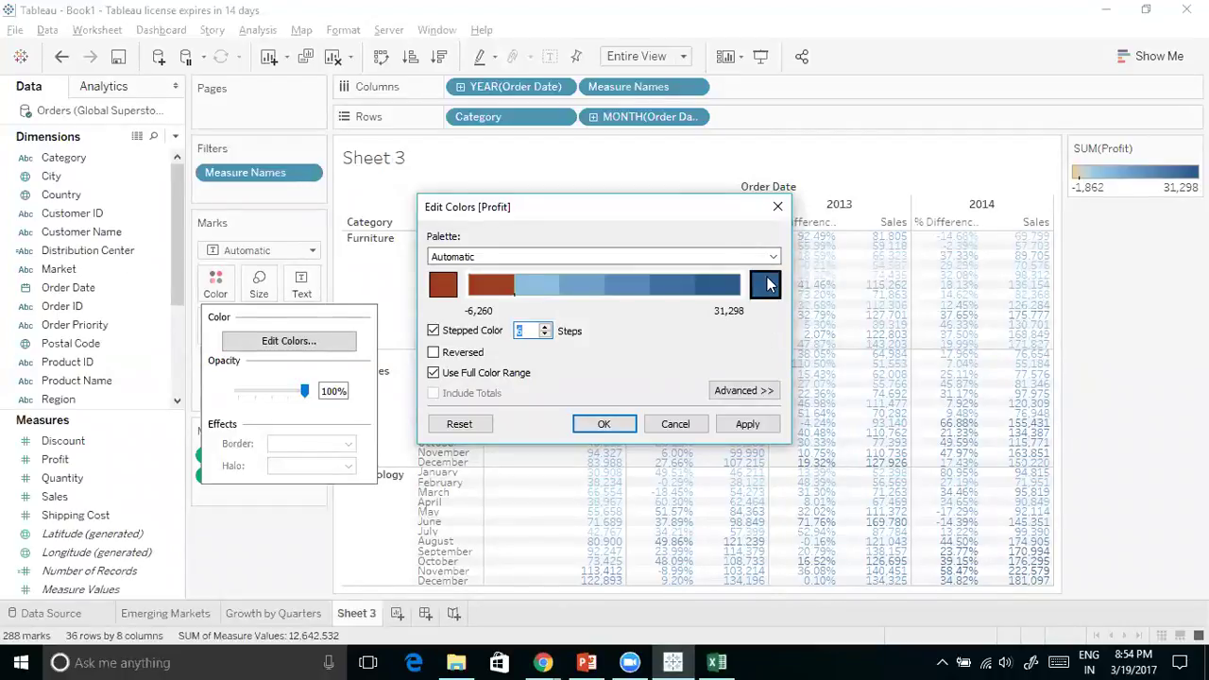
# Set the high-profit end of the color scale to green #00aa00 and apply the color edits
pyautogui.click(766, 286)
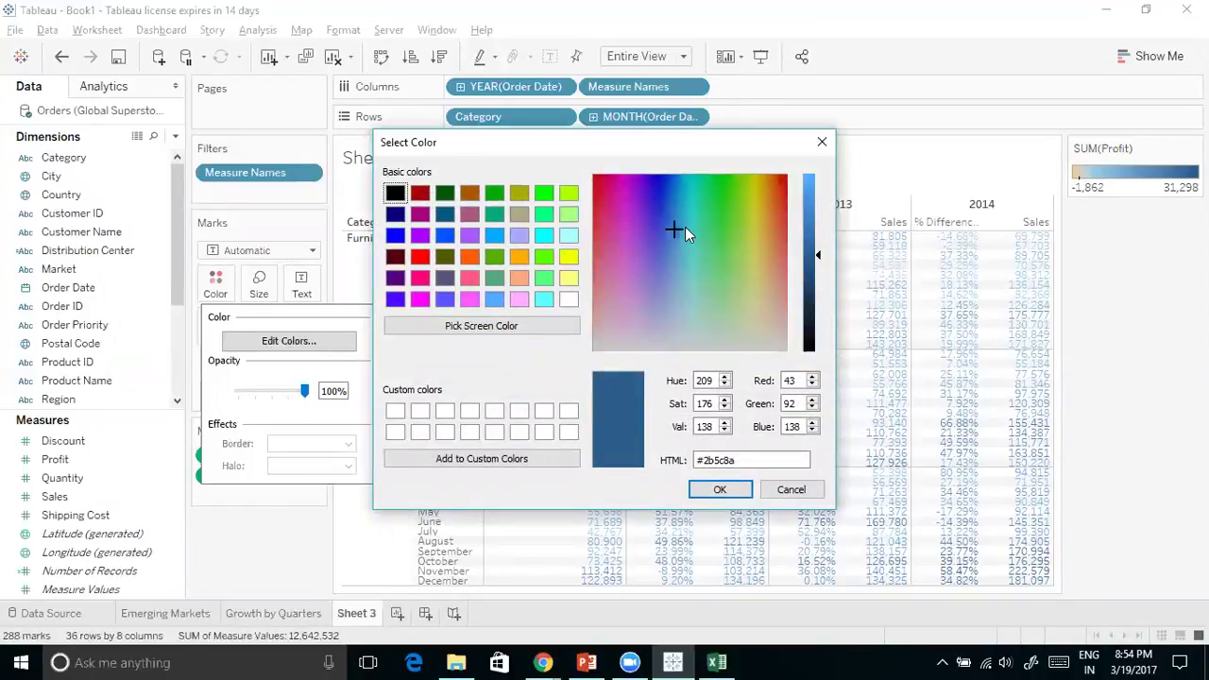
pyautogui.click(493, 194)
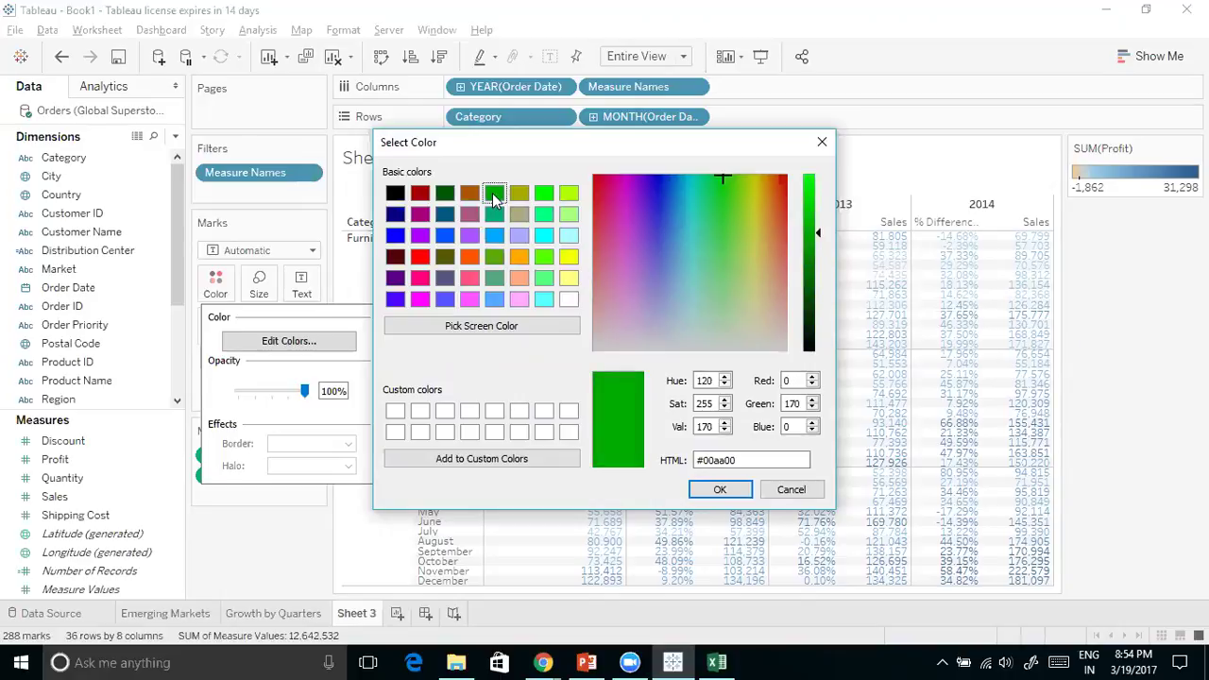
pyautogui.click(718, 489)
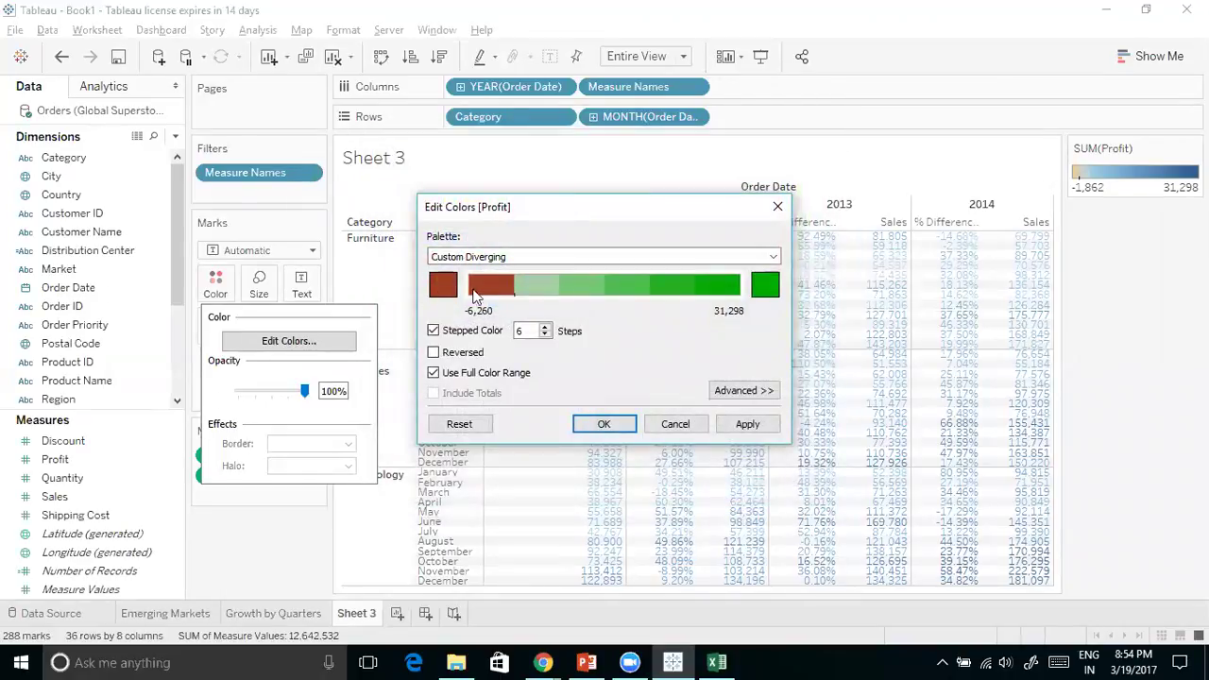
pyautogui.click(605, 426)
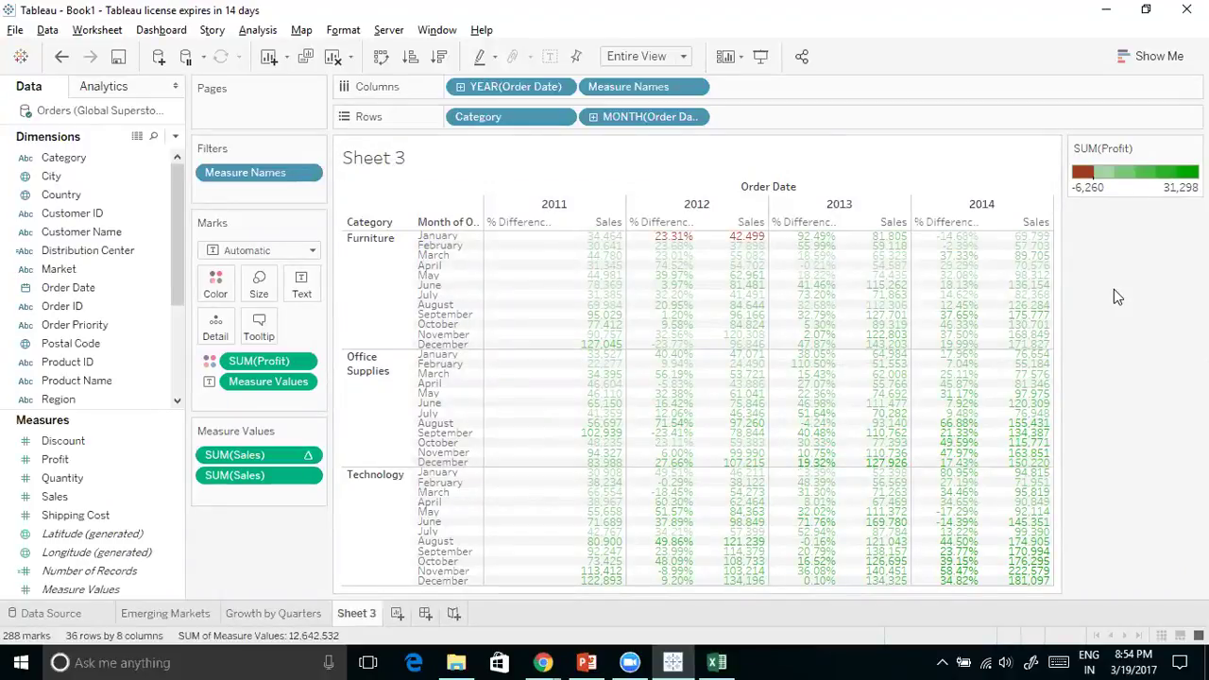
# Undo the last Profit color change on the crosstab
pyautogui.moveTo(665, 250)
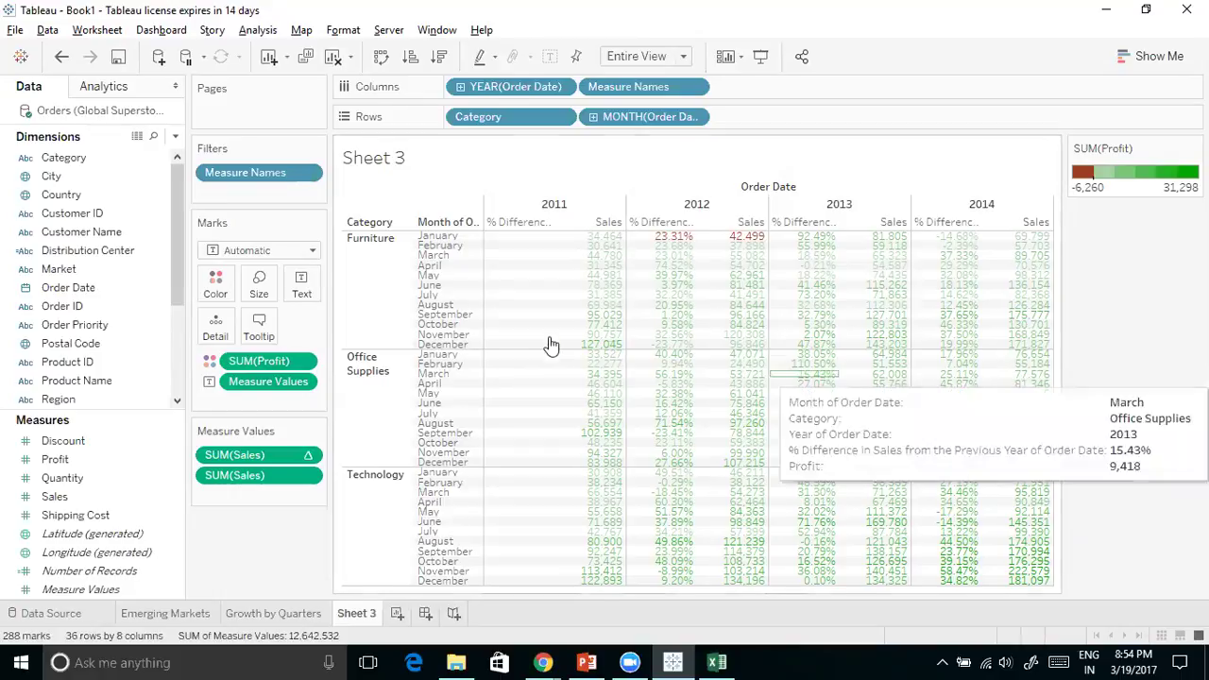
pyautogui.moveTo(552, 342)
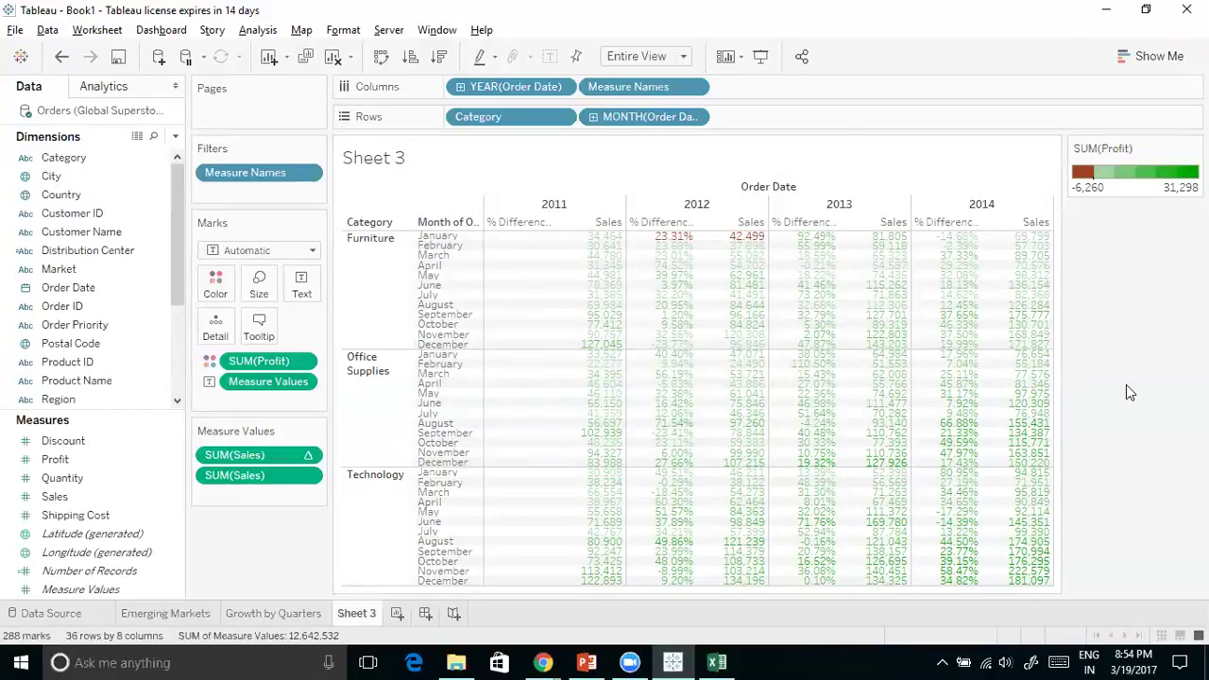
pyautogui.hotkey('ctrl', 'z')
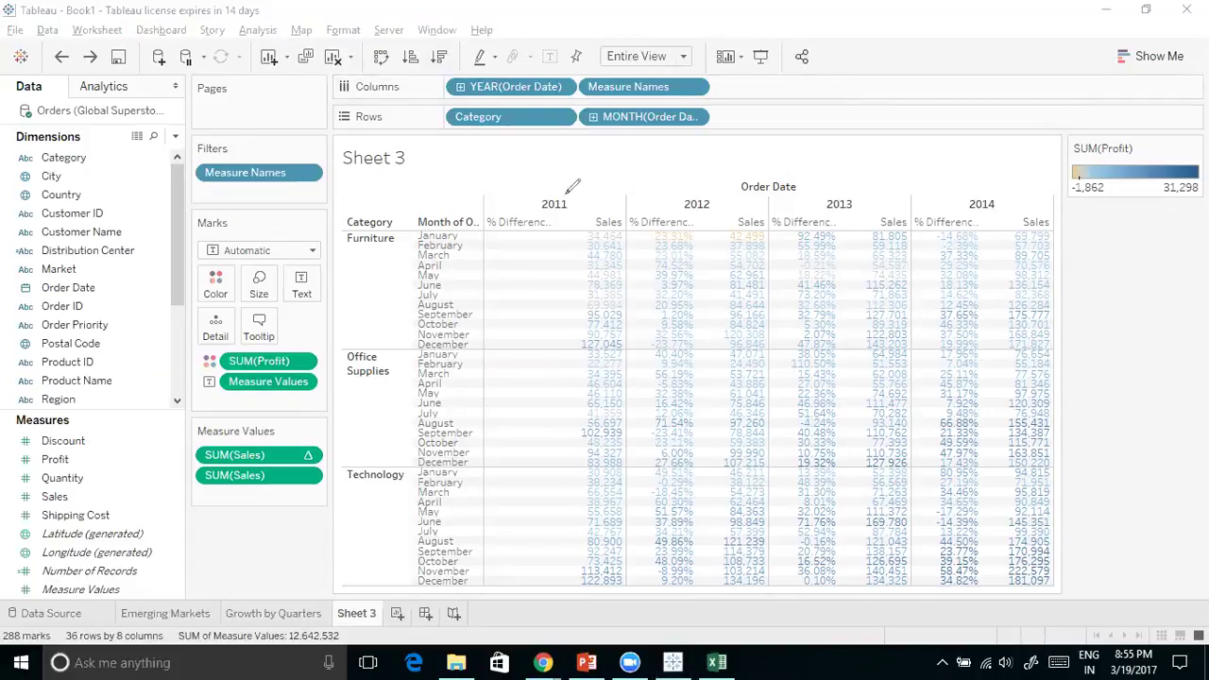
# Change the crosstab's mark type to Square and show the mark labels
pyautogui.moveTo(253, 229)
pyautogui.mouseDown()
pyautogui.moveTo(226, 234)
pyautogui.moveTo(219, 259)
pyautogui.moveTo(252, 263)
pyautogui.moveTo(288, 244)
pyautogui.moveTo(283, 223)
pyautogui.moveTo(251, 221)
pyautogui.mouseUp()
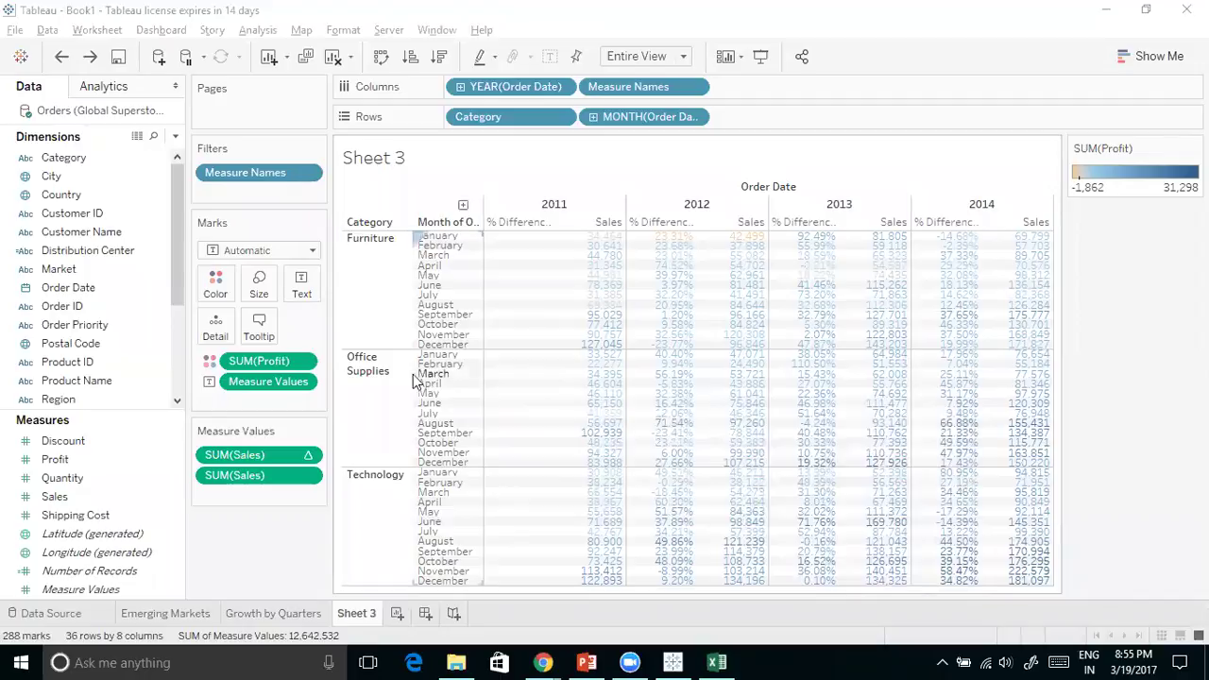
pyautogui.click(312, 251)
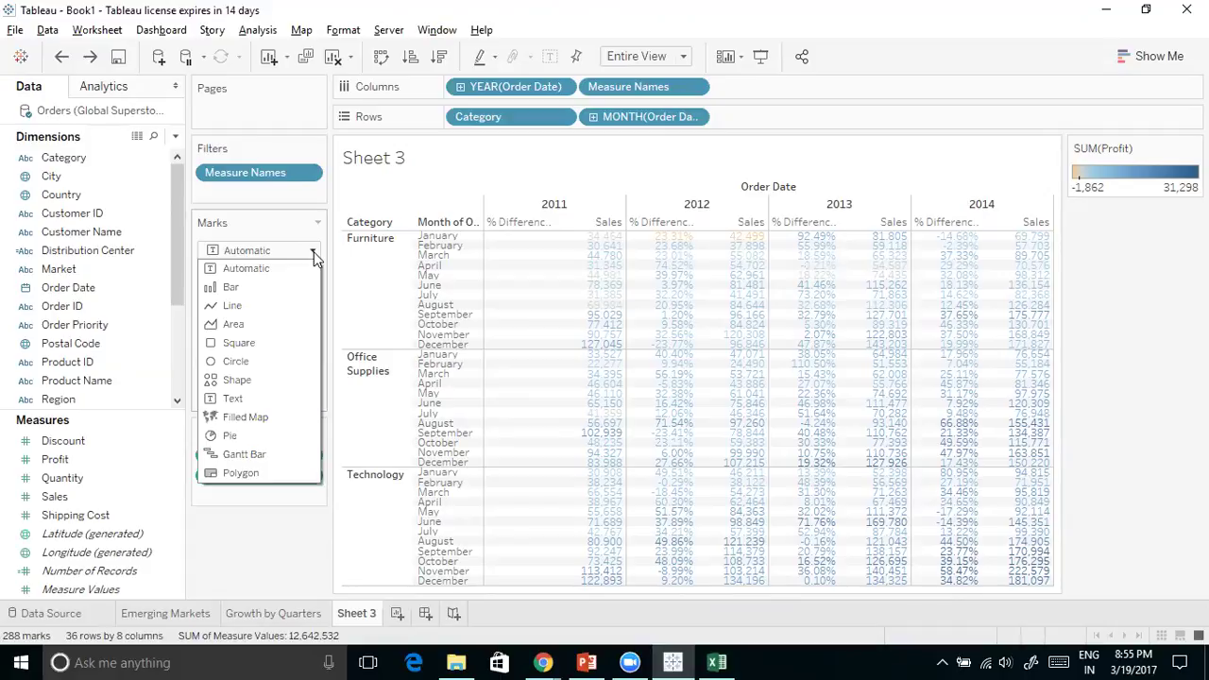
pyautogui.click(243, 346)
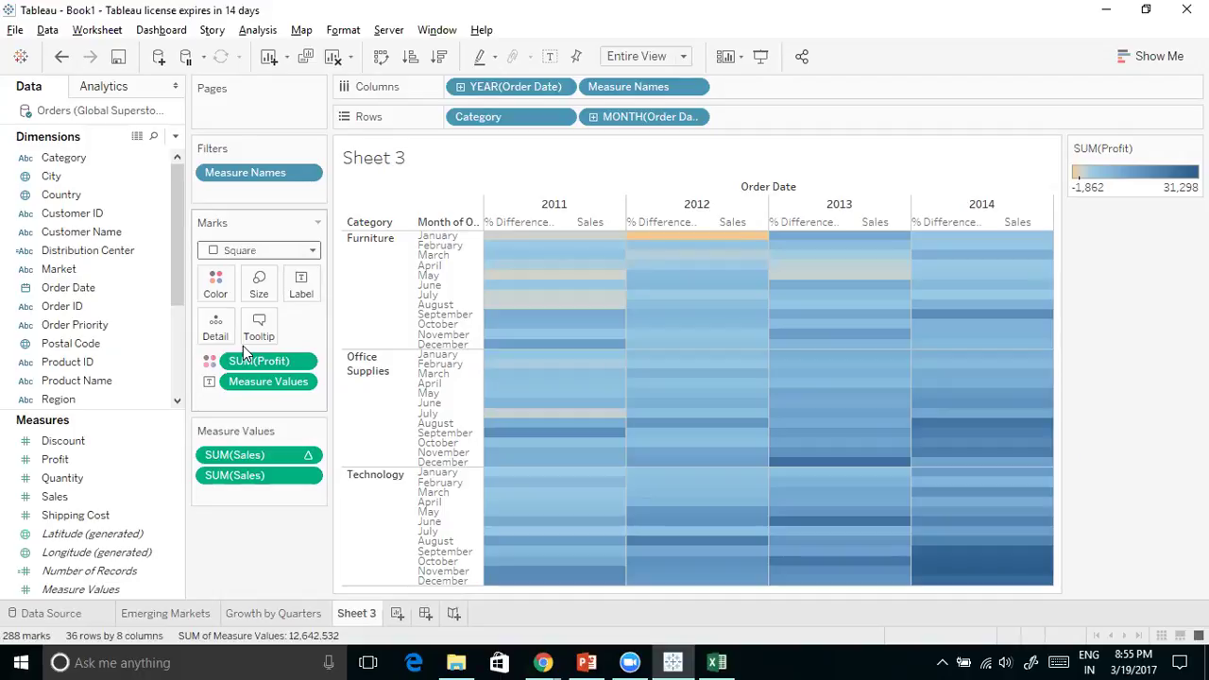
pyautogui.click(302, 288)
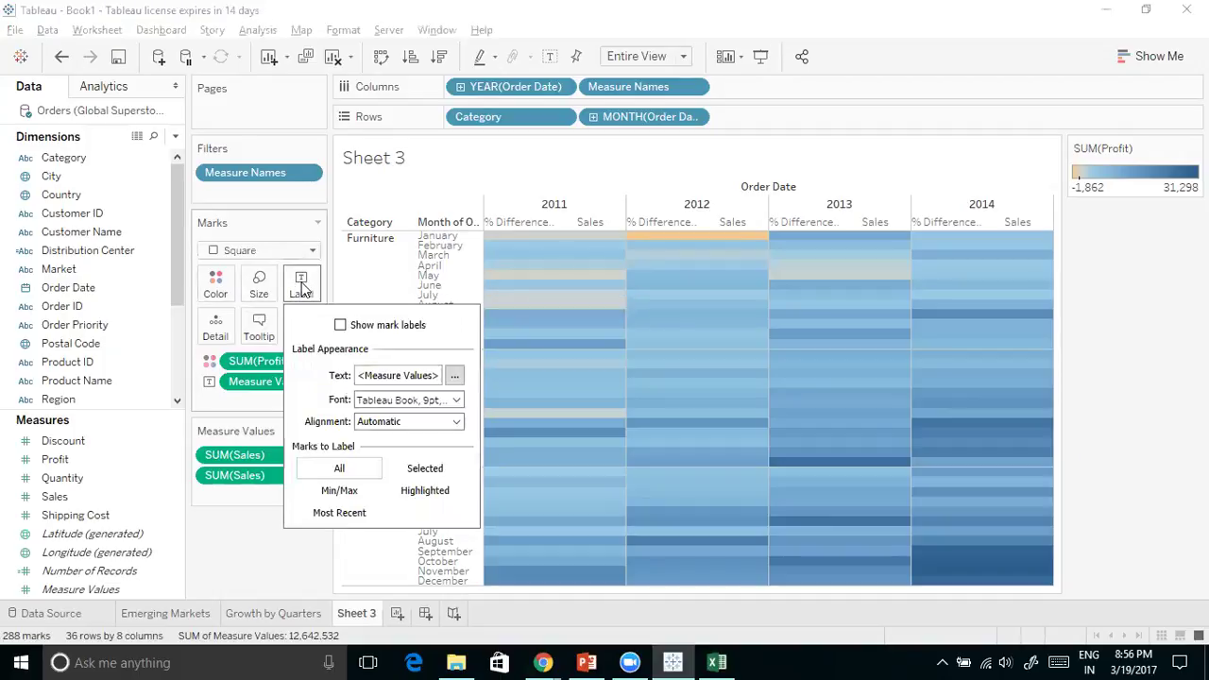
pyautogui.click(341, 326)
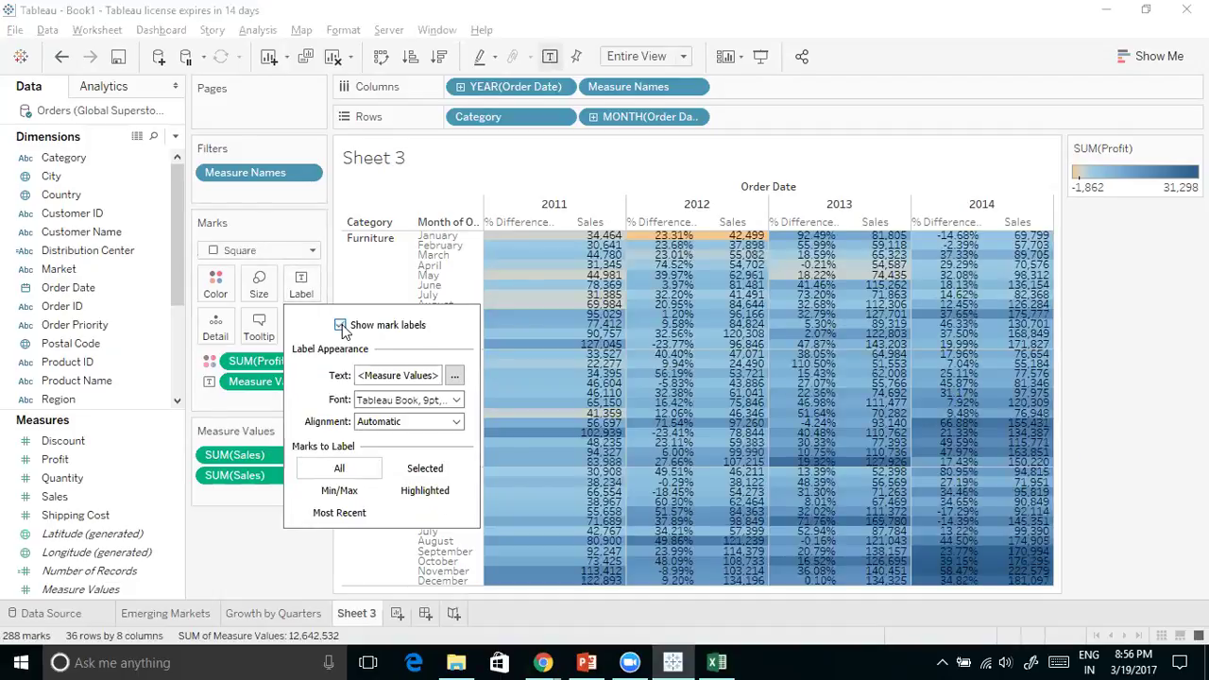
pyautogui.click(1150, 427)
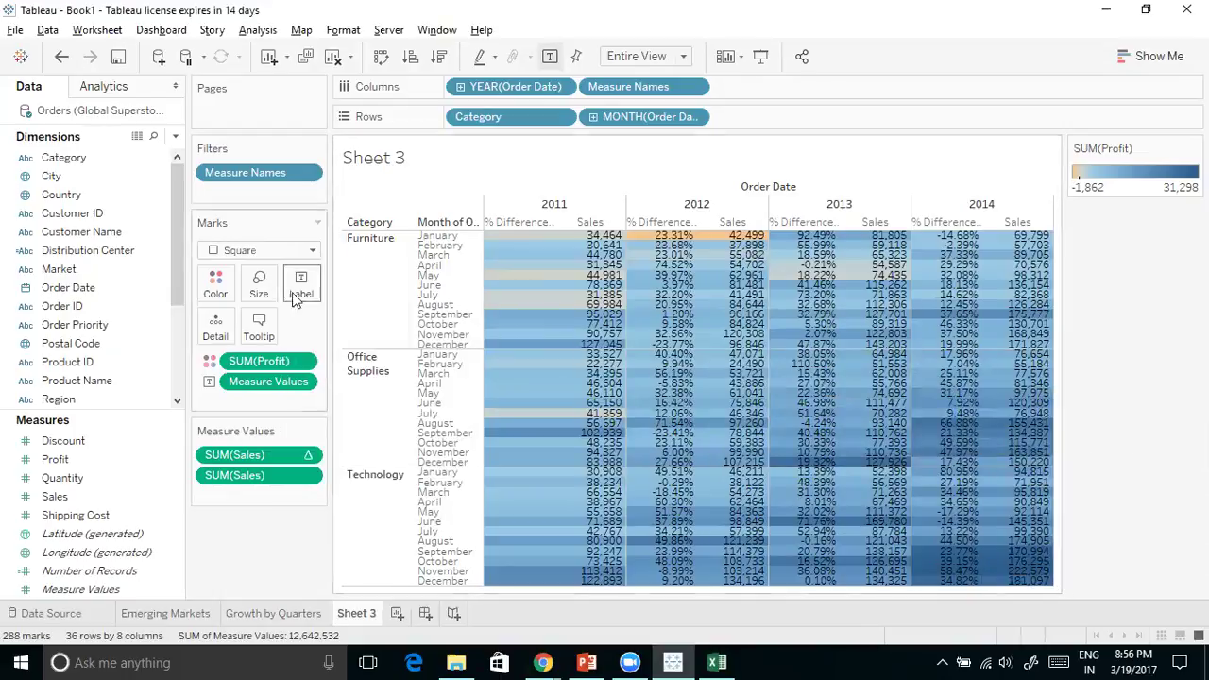
# Set the high-profit end color of the Profit palette to green
pyautogui.click(217, 284)
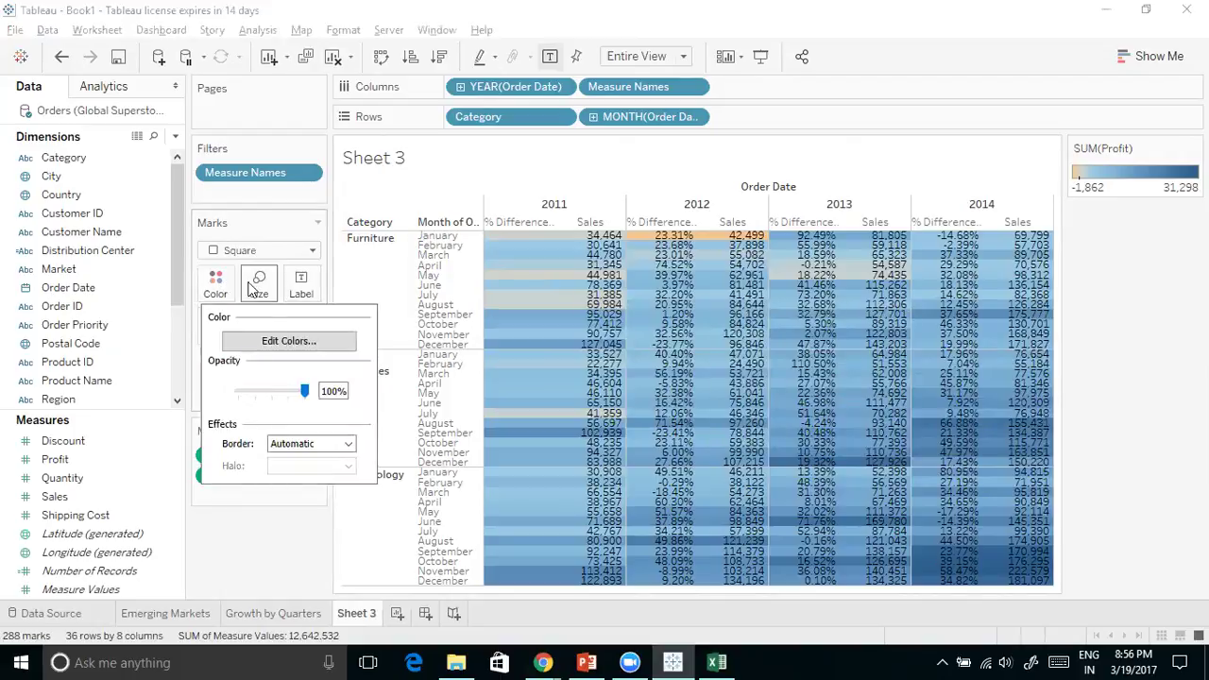
pyautogui.click(304, 342)
pyautogui.click(764, 285)
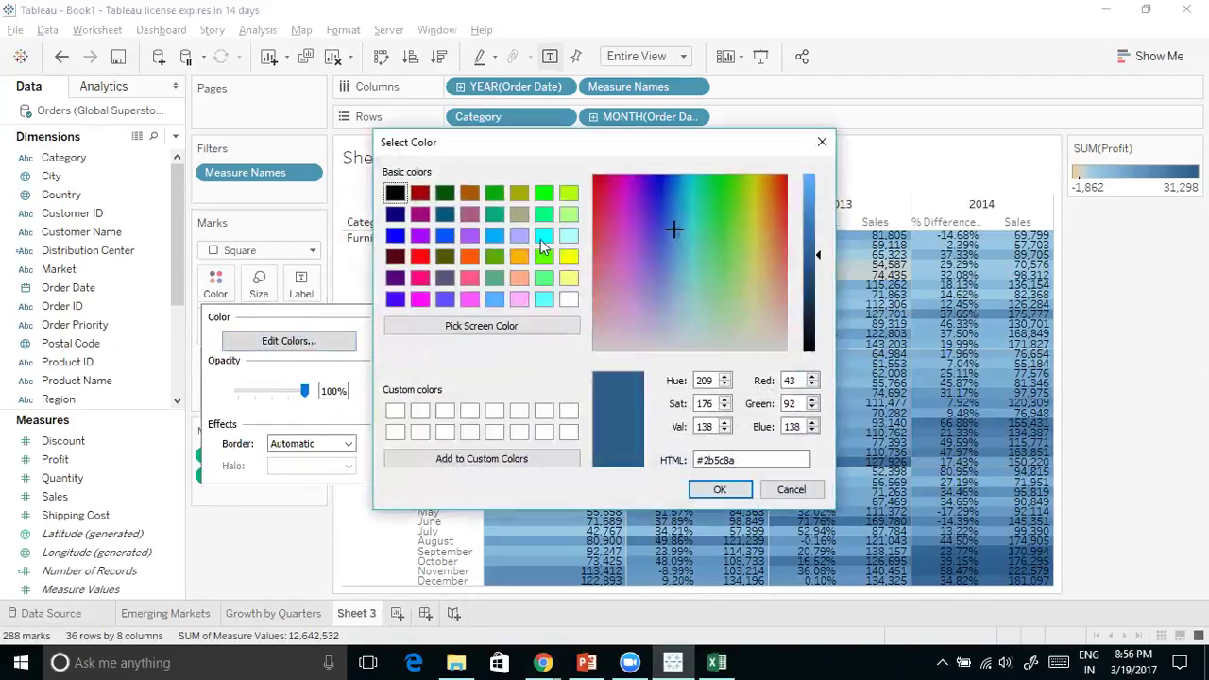
pyautogui.click(494, 193)
pyautogui.click(720, 489)
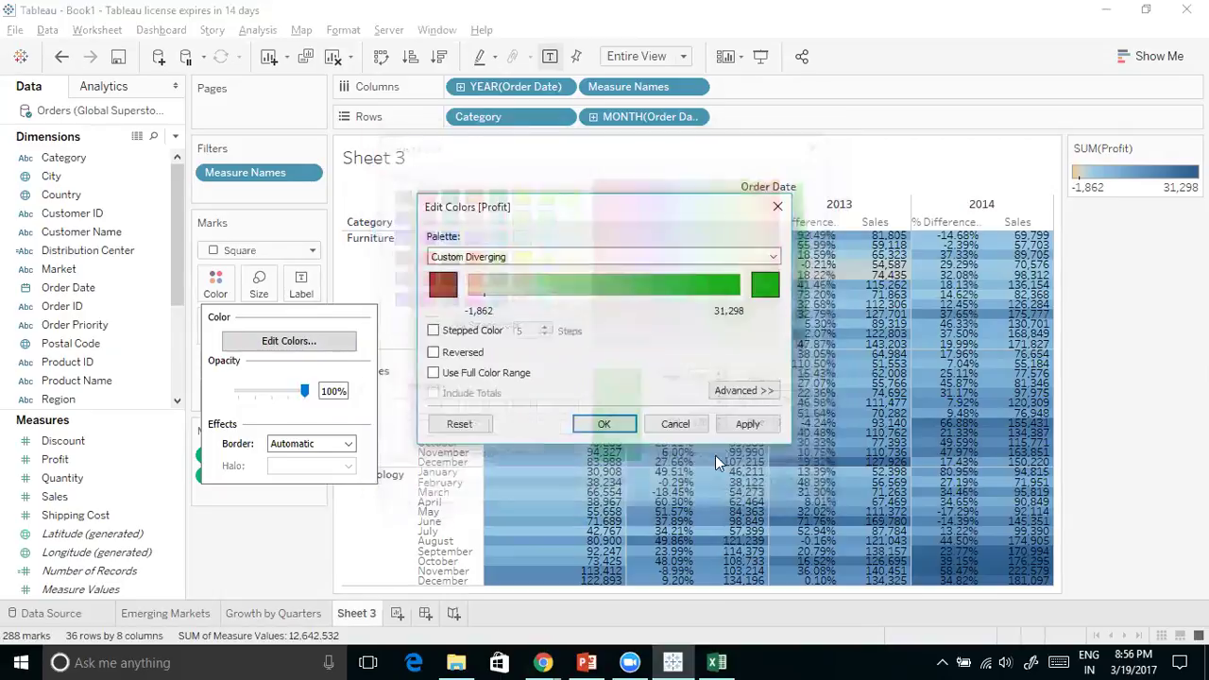
# Apply stepped color with 6 steps and the full color range to the Profit palette
pyautogui.click(432, 330)
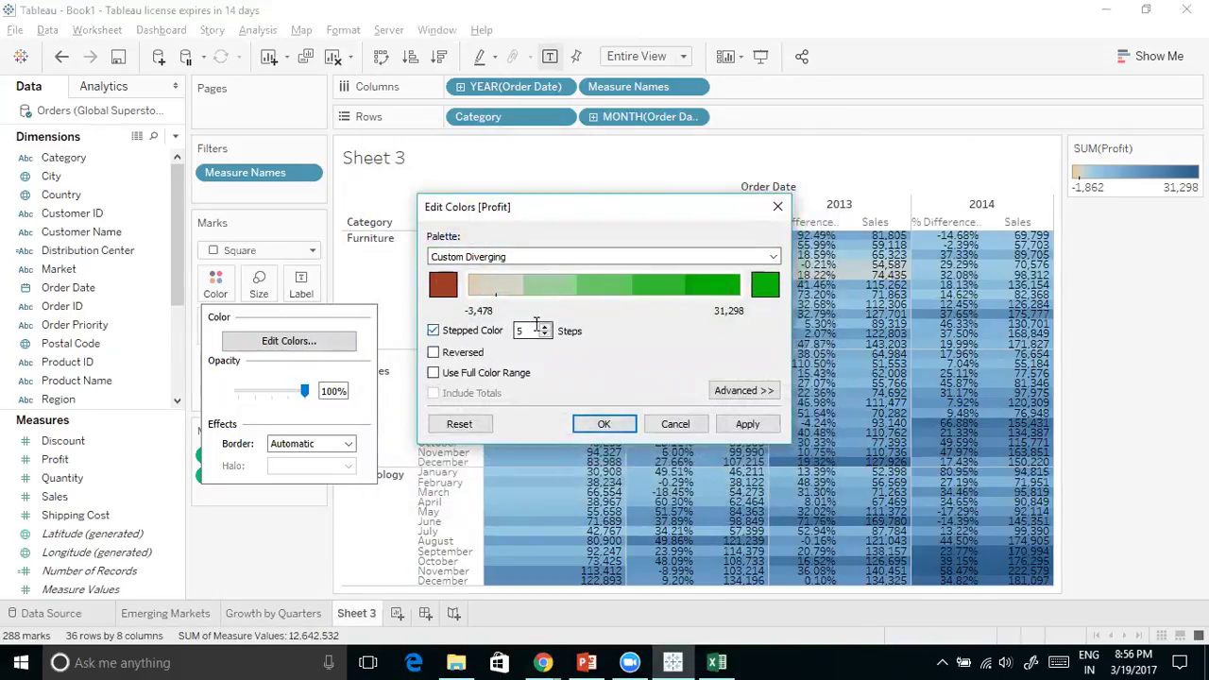
pyautogui.click(546, 326)
pyautogui.click(434, 373)
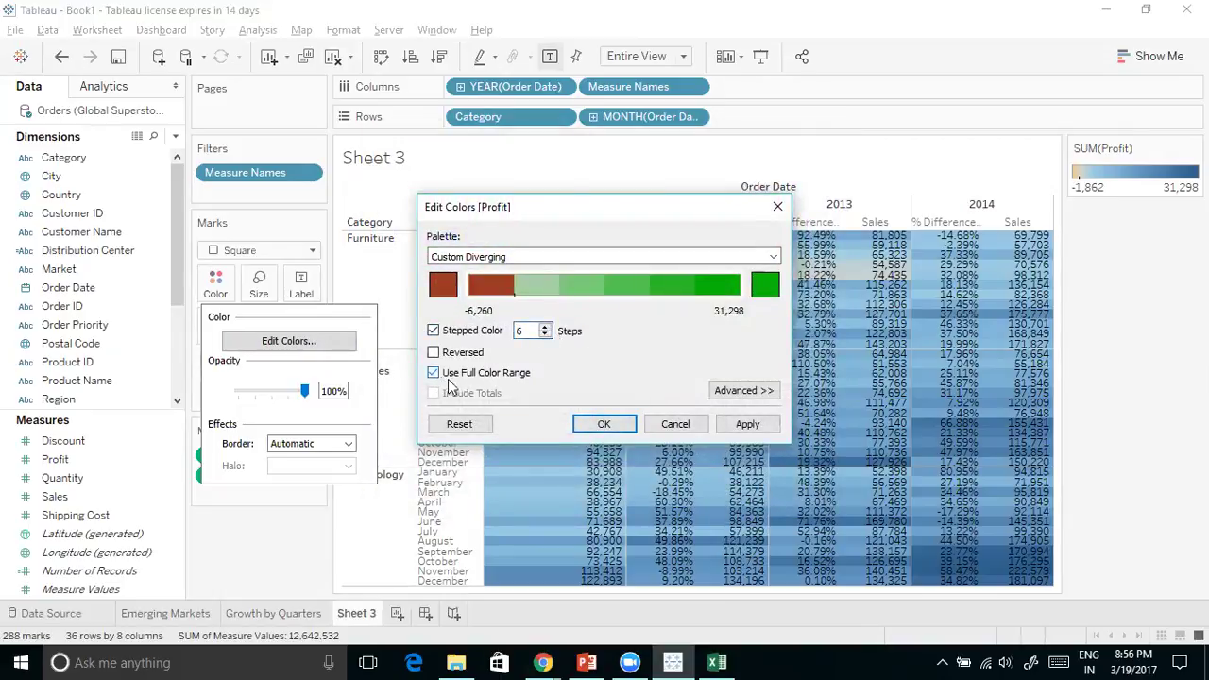
pyautogui.click(605, 424)
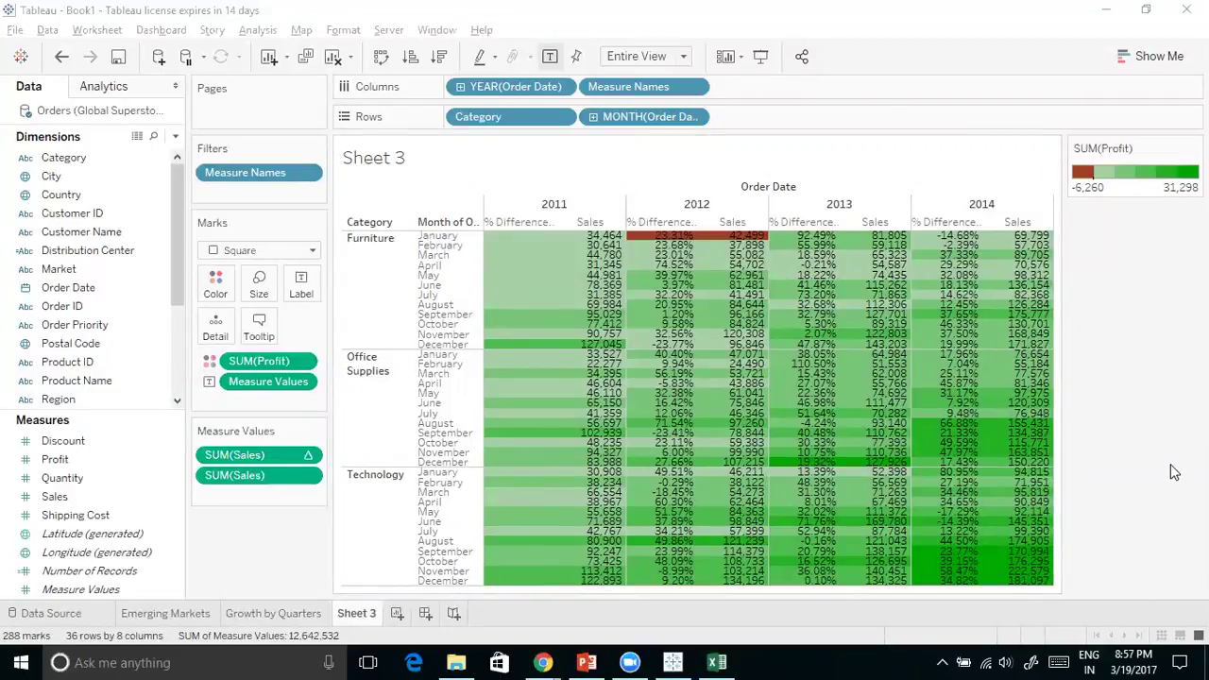
# Rename the Growth by Quarters sheet to Sales Seasonality
pyautogui.moveTo(717, 240)
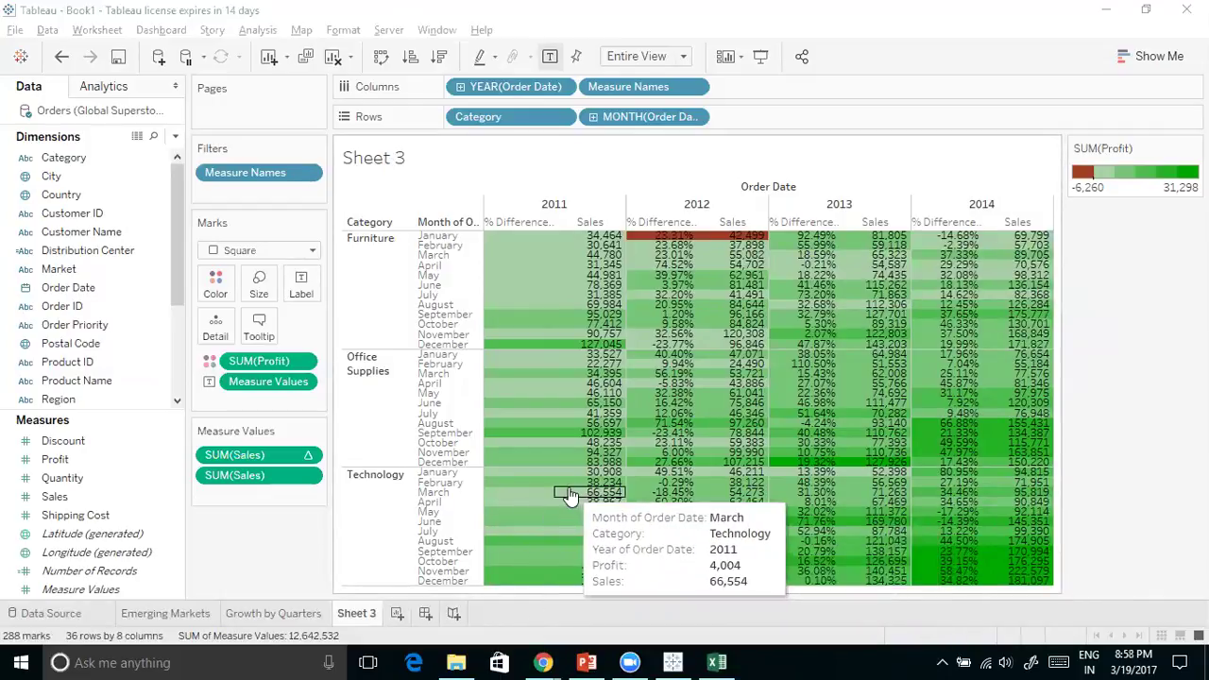
pyautogui.click(267, 611)
pyautogui.click(188, 613)
pyautogui.click(289, 614)
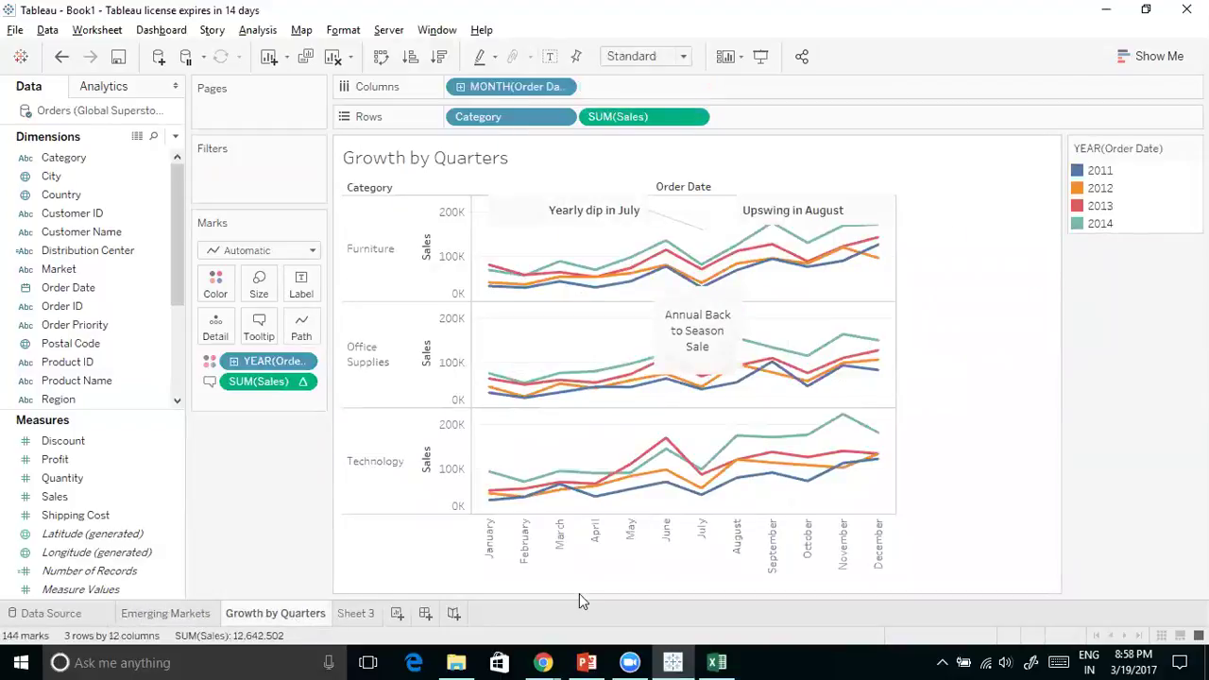
pyautogui.rightClick(280, 622)
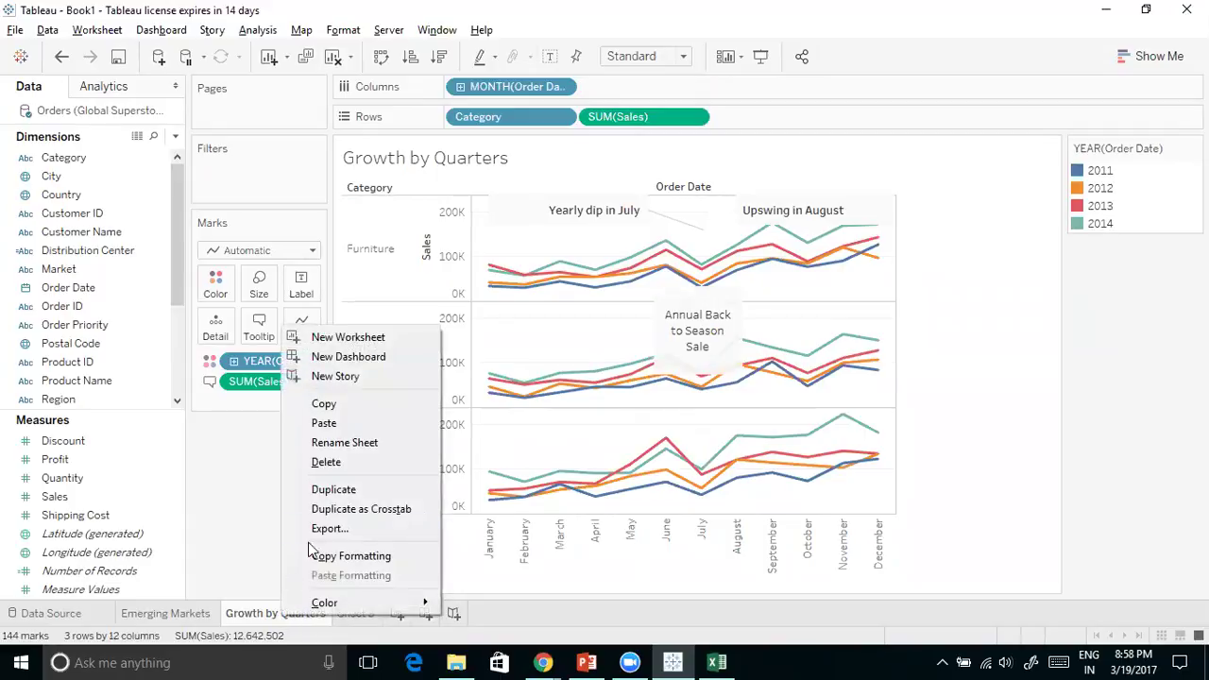
pyautogui.click(361, 442)
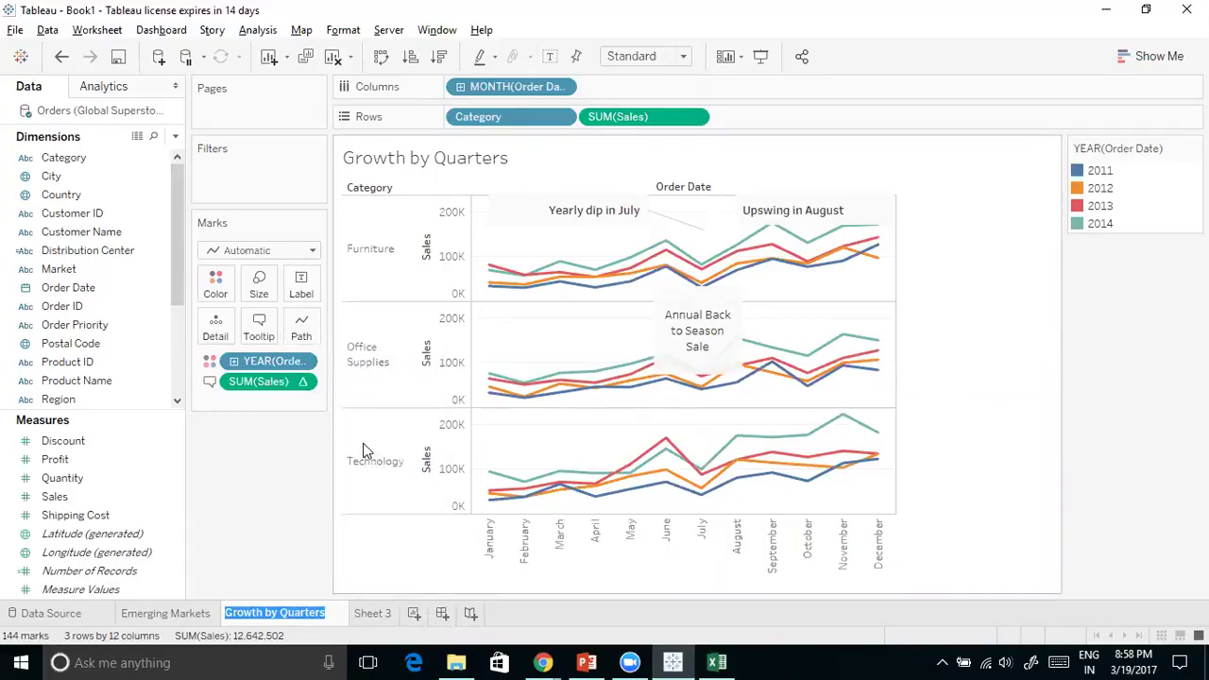
pyautogui.write('Sales Seasonality')
pyautogui.press('Return')
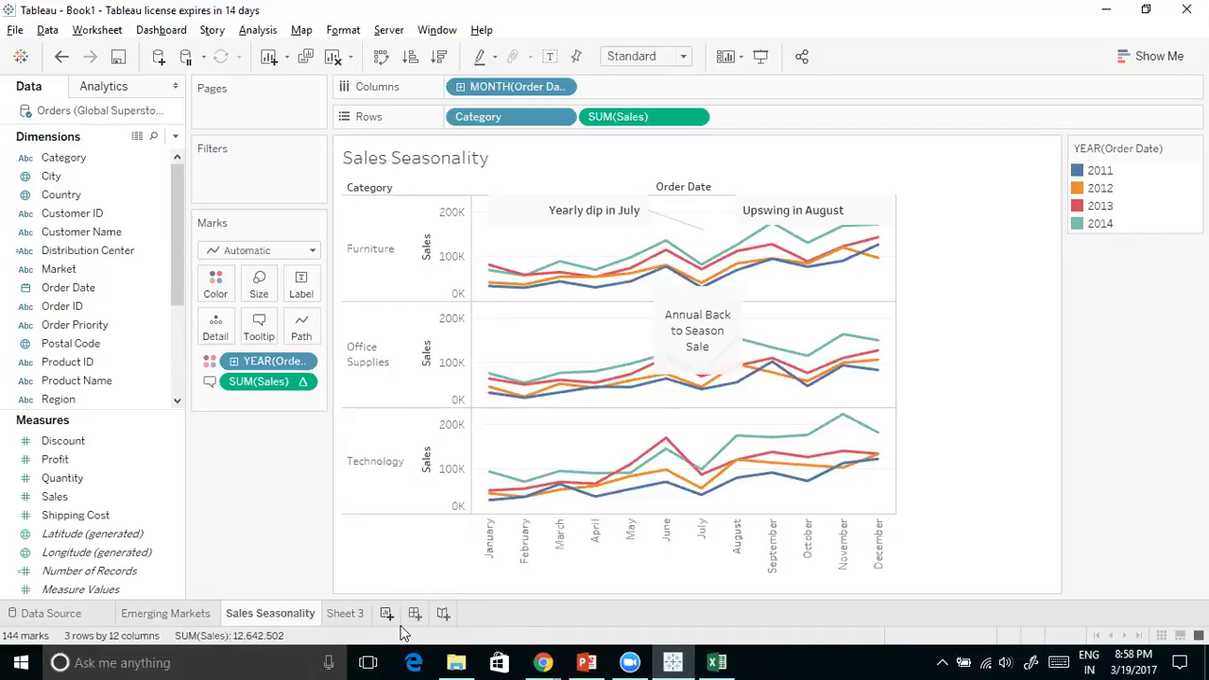
# Rename Sheet 3 to Cross-tab
pyautogui.click(346, 615)
pyautogui.rightClick(347, 616)
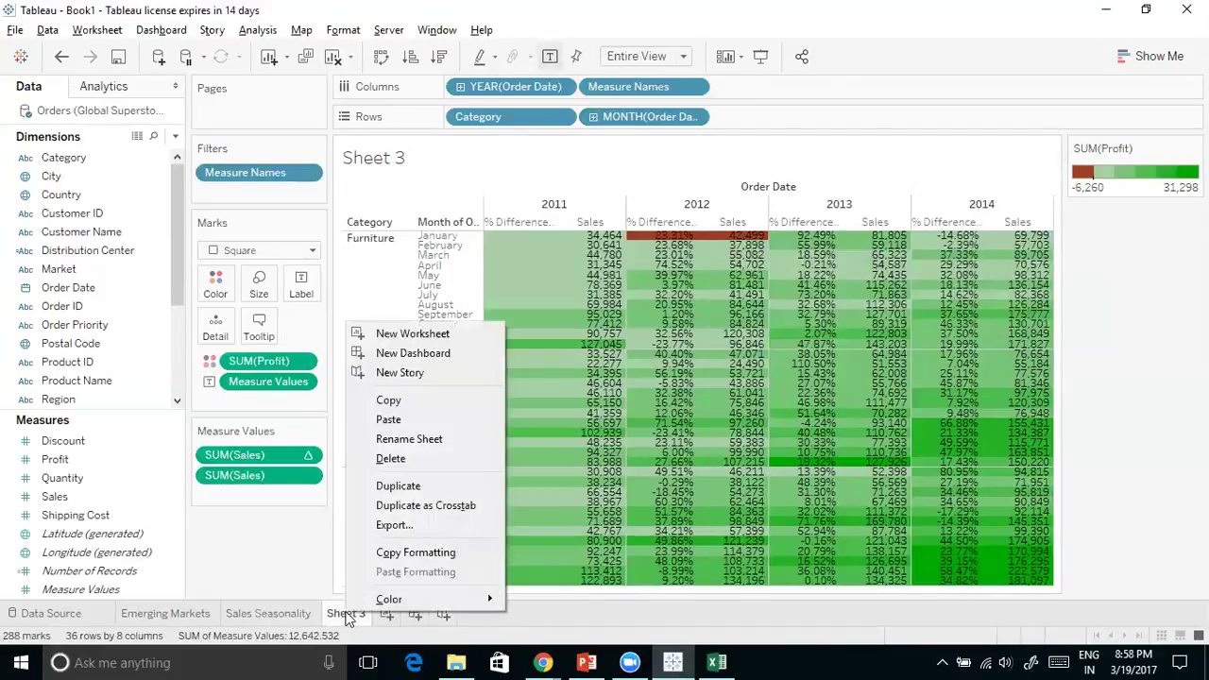
pyautogui.click(396, 440)
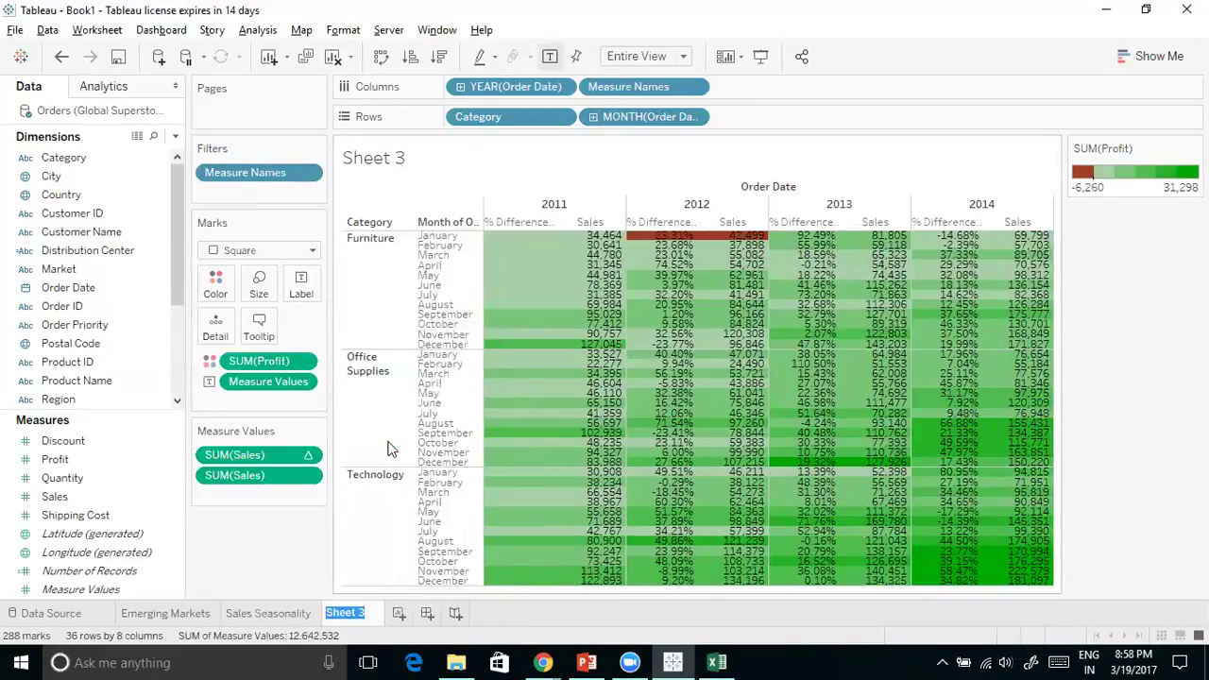
pyautogui.write('Cross-')
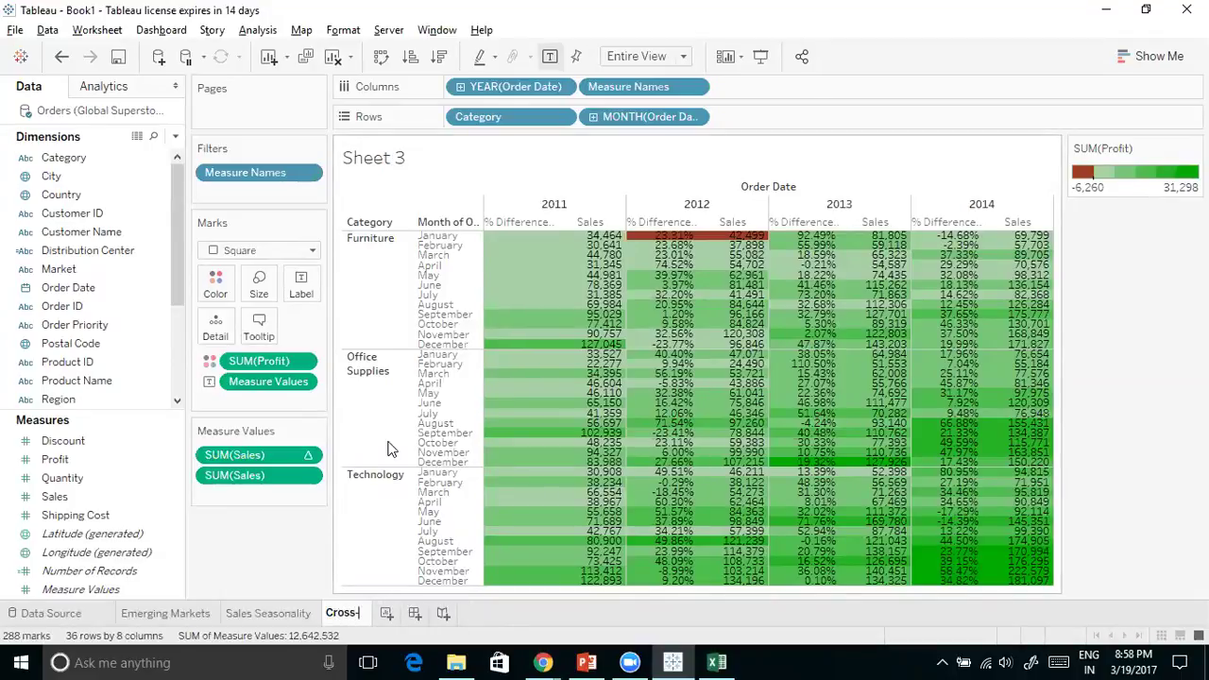
pyautogui.write('tab')
pyautogui.click(1153, 269)
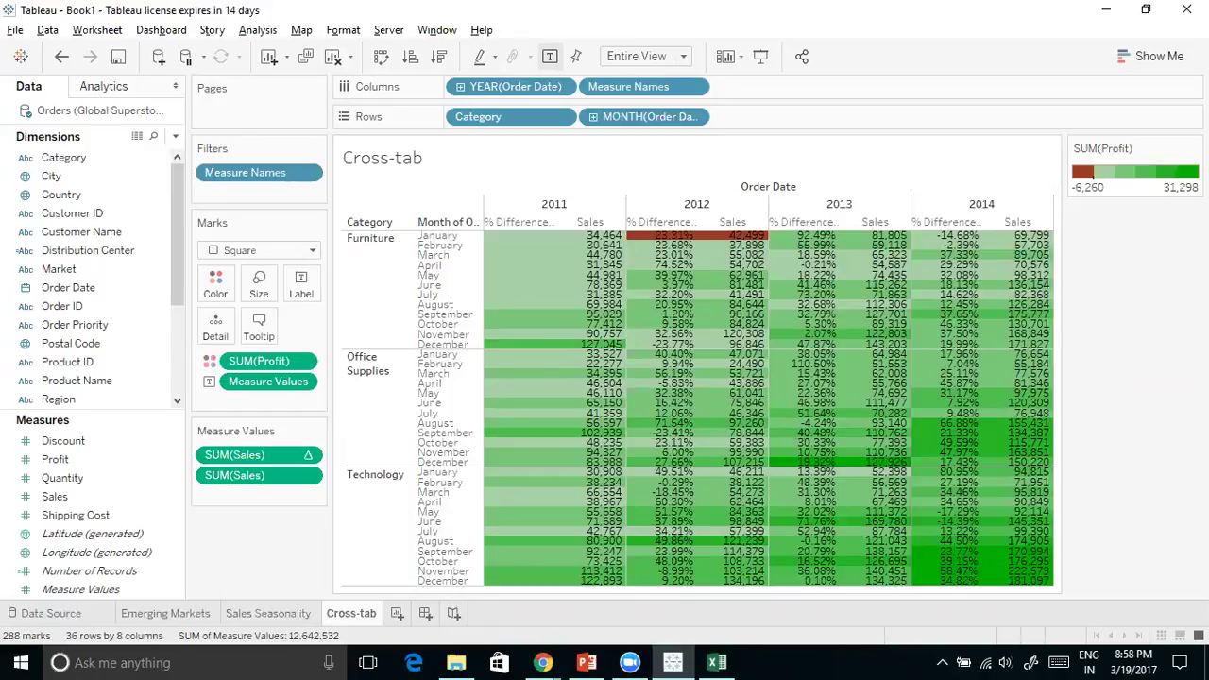
# Add a new blank worksheet, then review the Sales Seasonality and Emerging Markets sheets
pyautogui.click(396, 613)
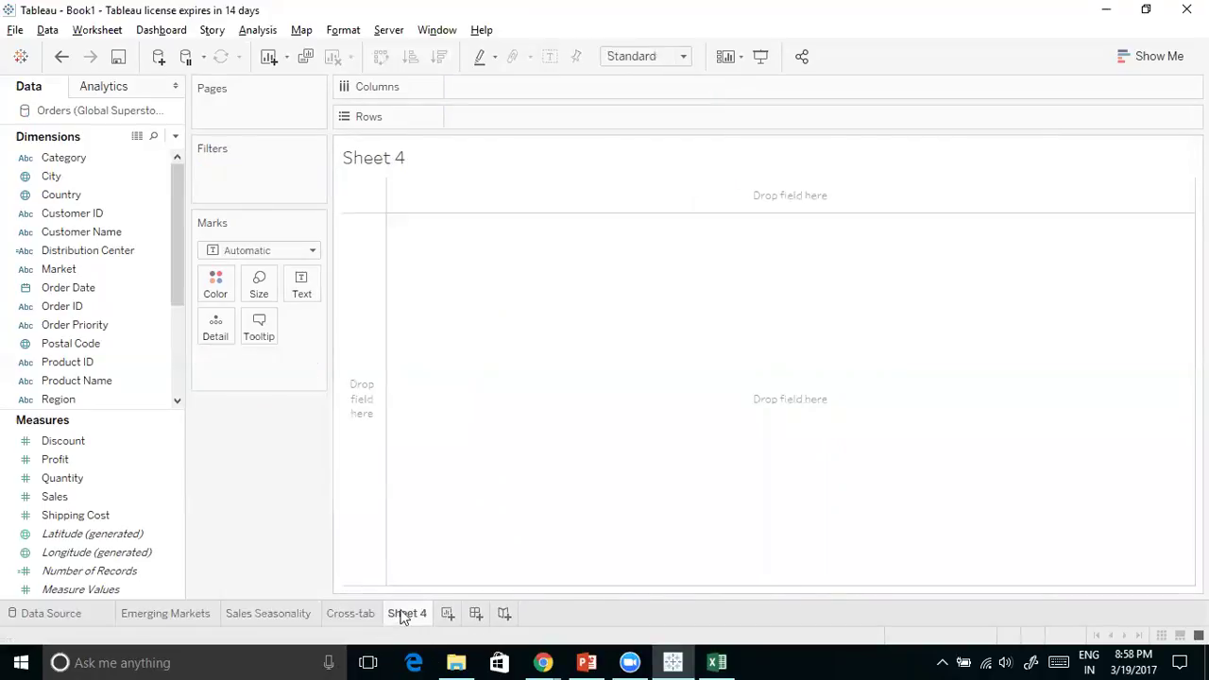
pyautogui.click(181, 616)
pyautogui.click(264, 614)
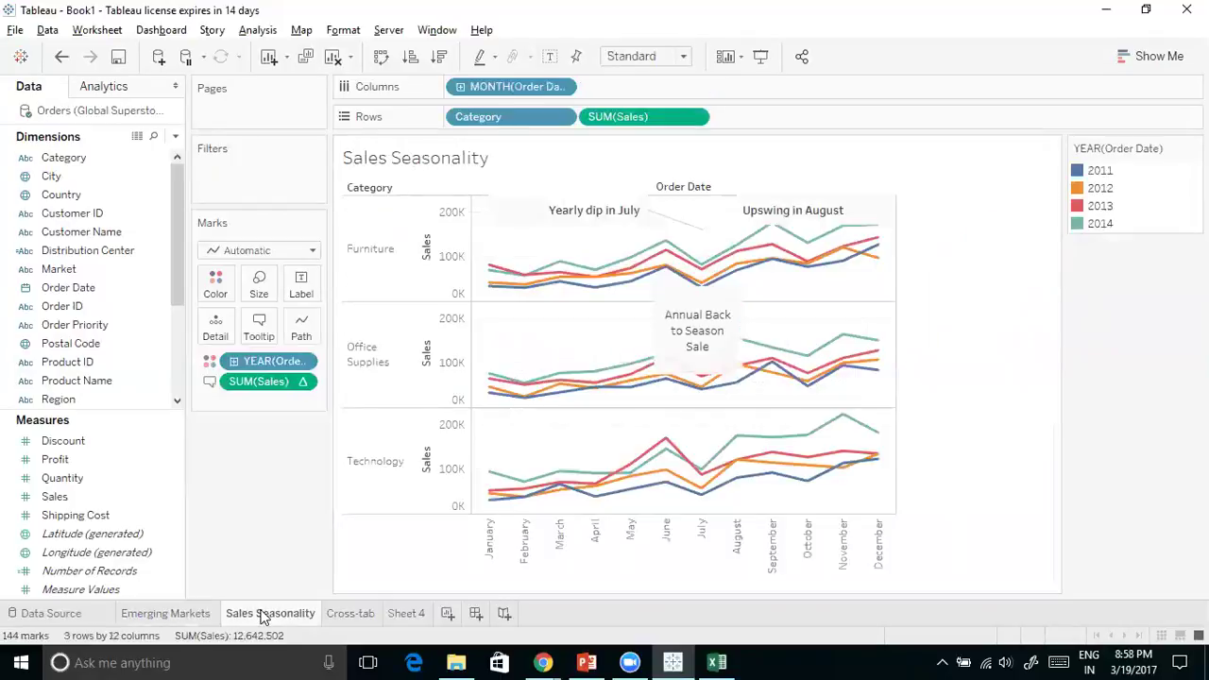
pyautogui.click(160, 614)
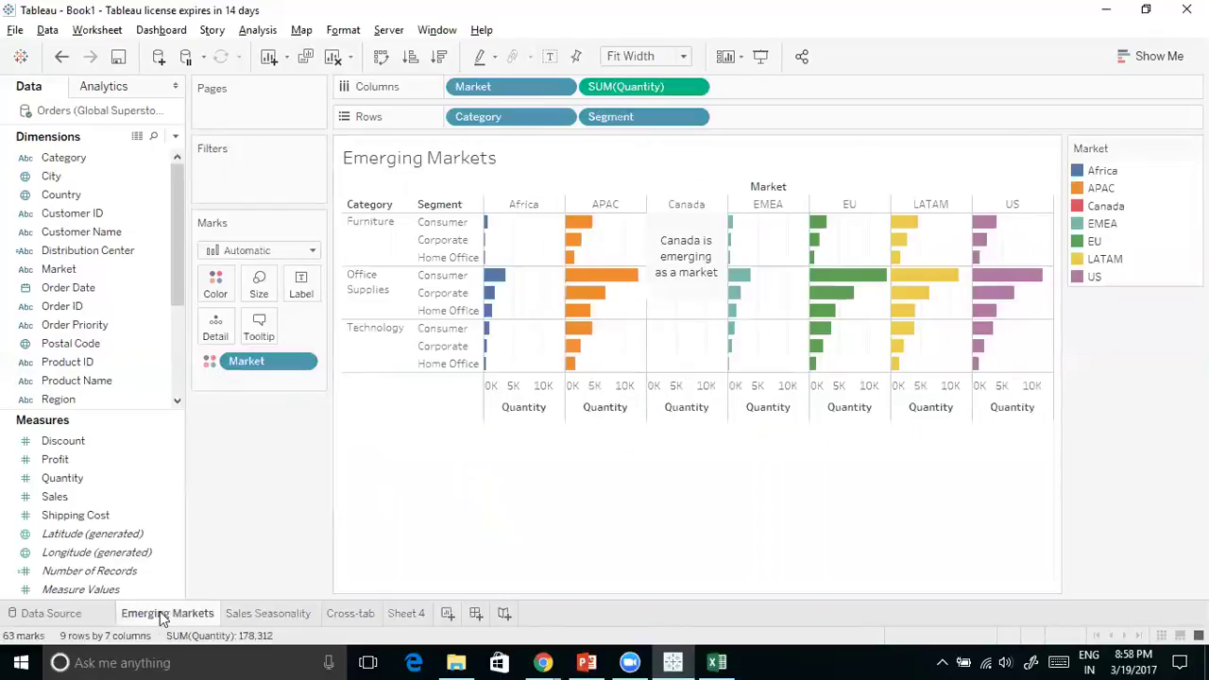
# Review the Sales Seasonality and Cross-tab sheets, then return to blank Sheet 4 and open the Show Me chart suggestions
pyautogui.click(263, 615)
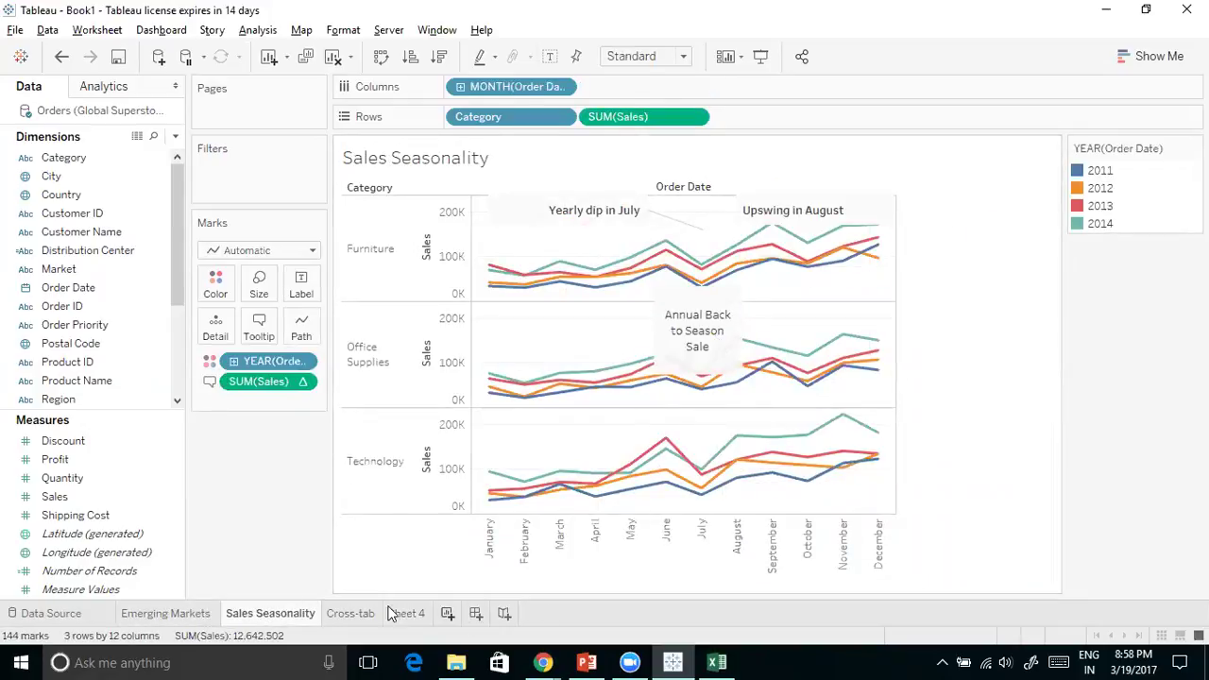
pyautogui.click(349, 616)
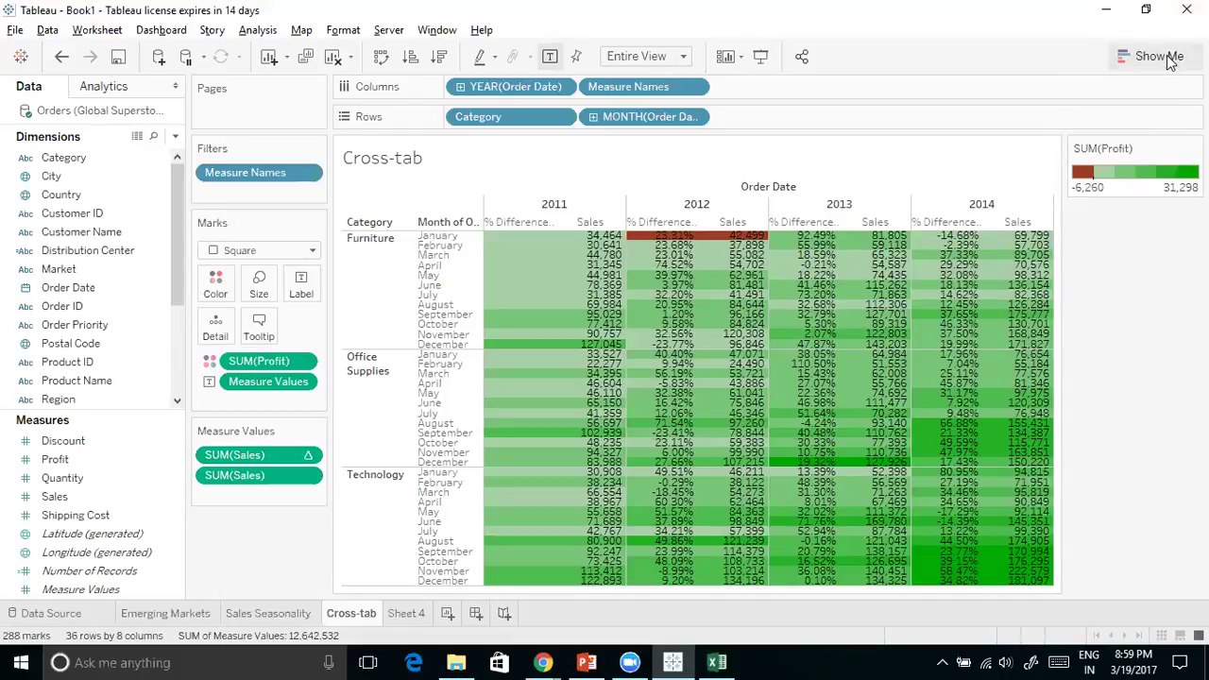
pyautogui.click(412, 614)
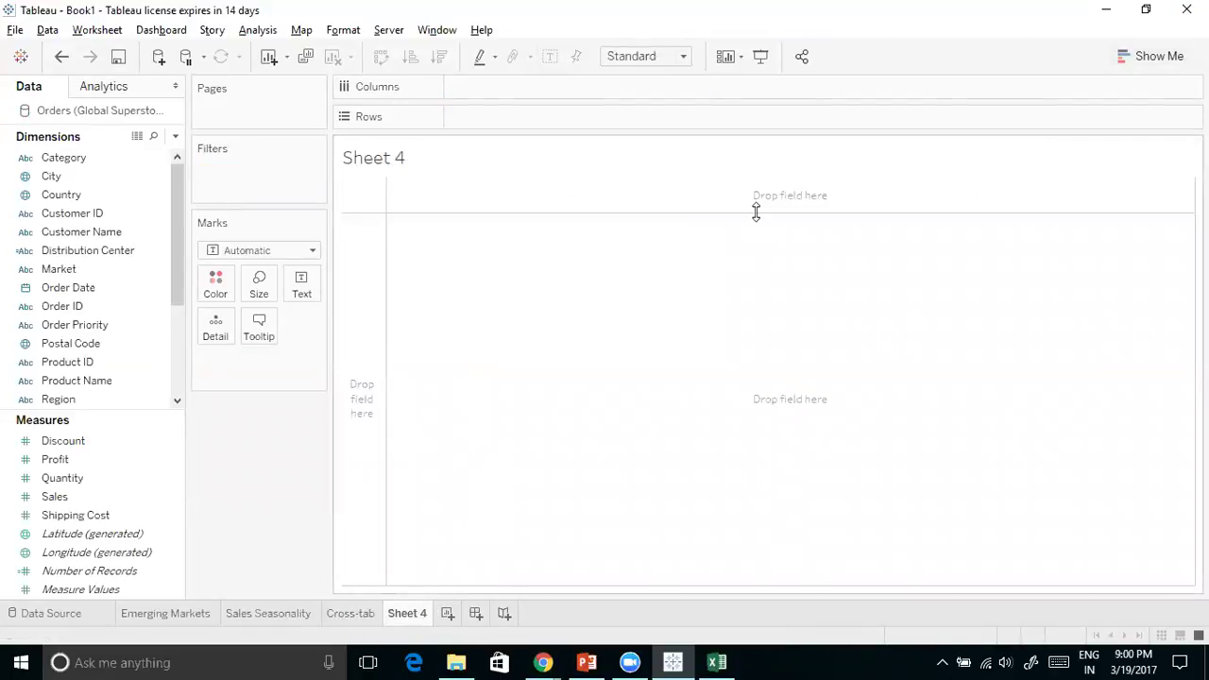
pyautogui.click(1156, 56)
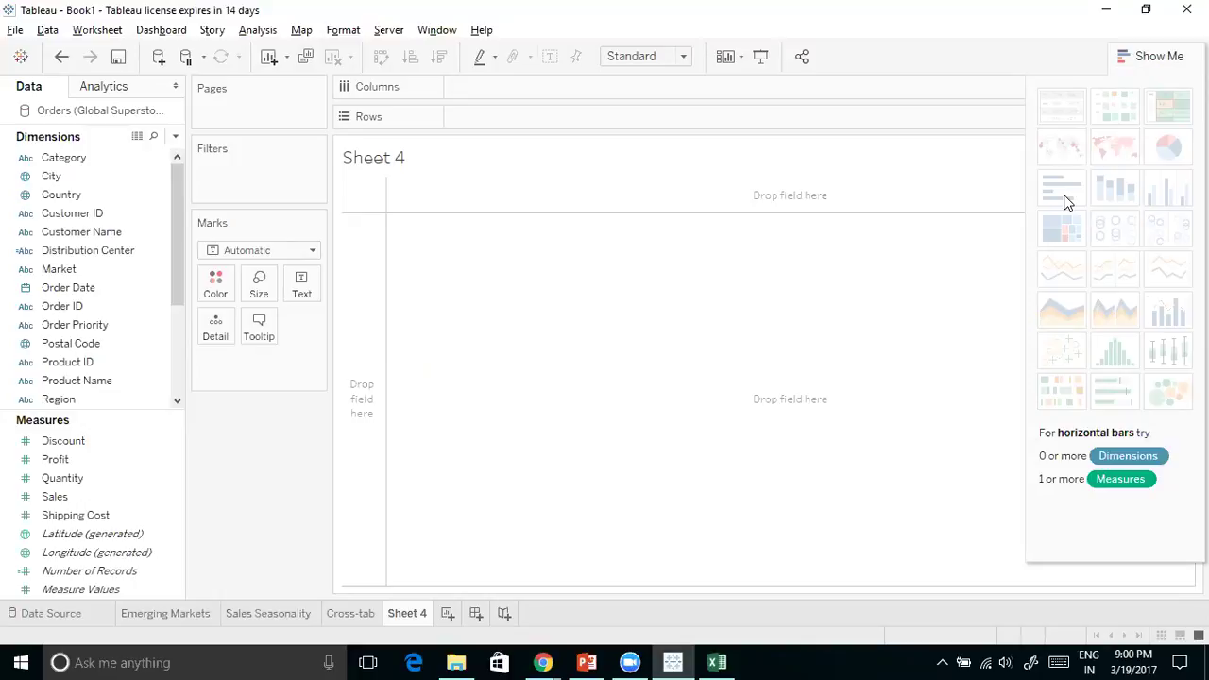
pyautogui.moveTo(47, 496); pyautogui.dragTo(353, 378)
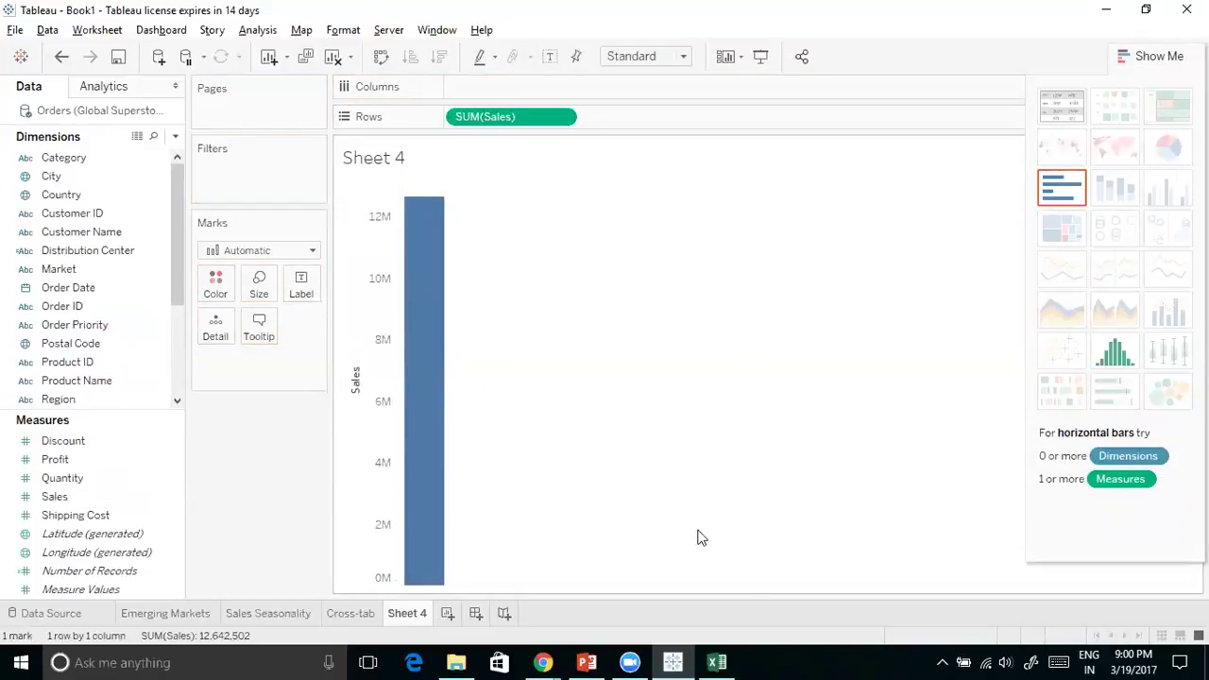
pyautogui.moveTo(439, 451)
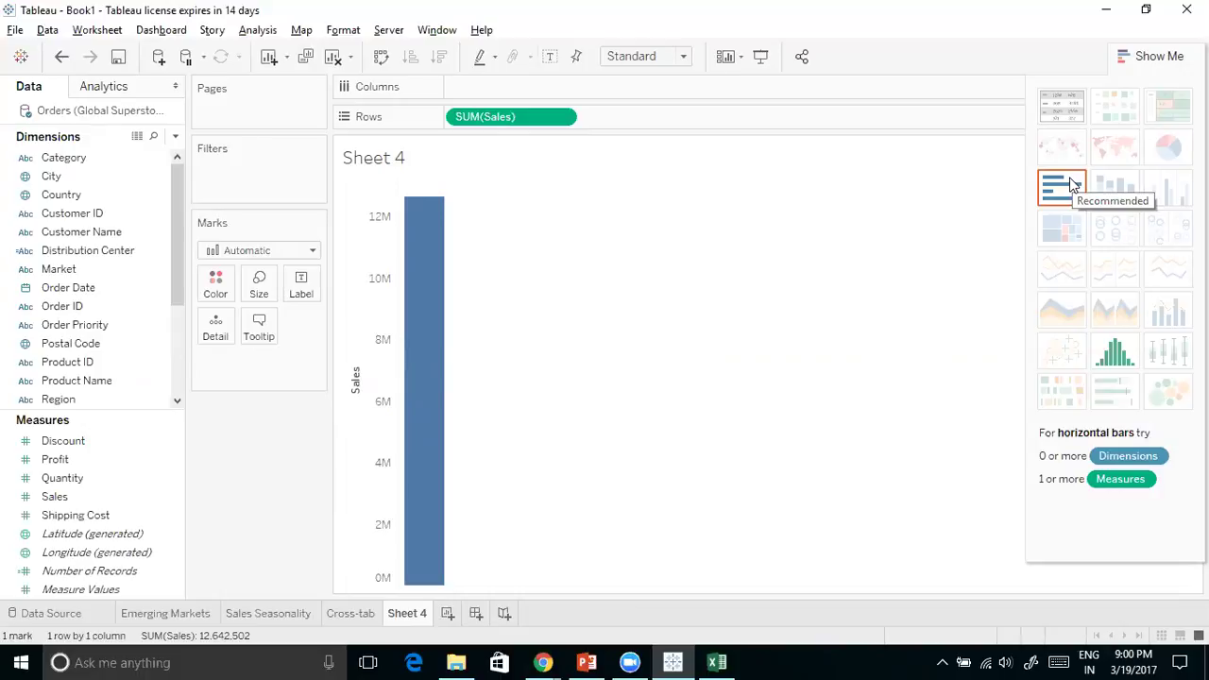
pyautogui.moveTo(494, 121); pyautogui.dragTo(141, 481)
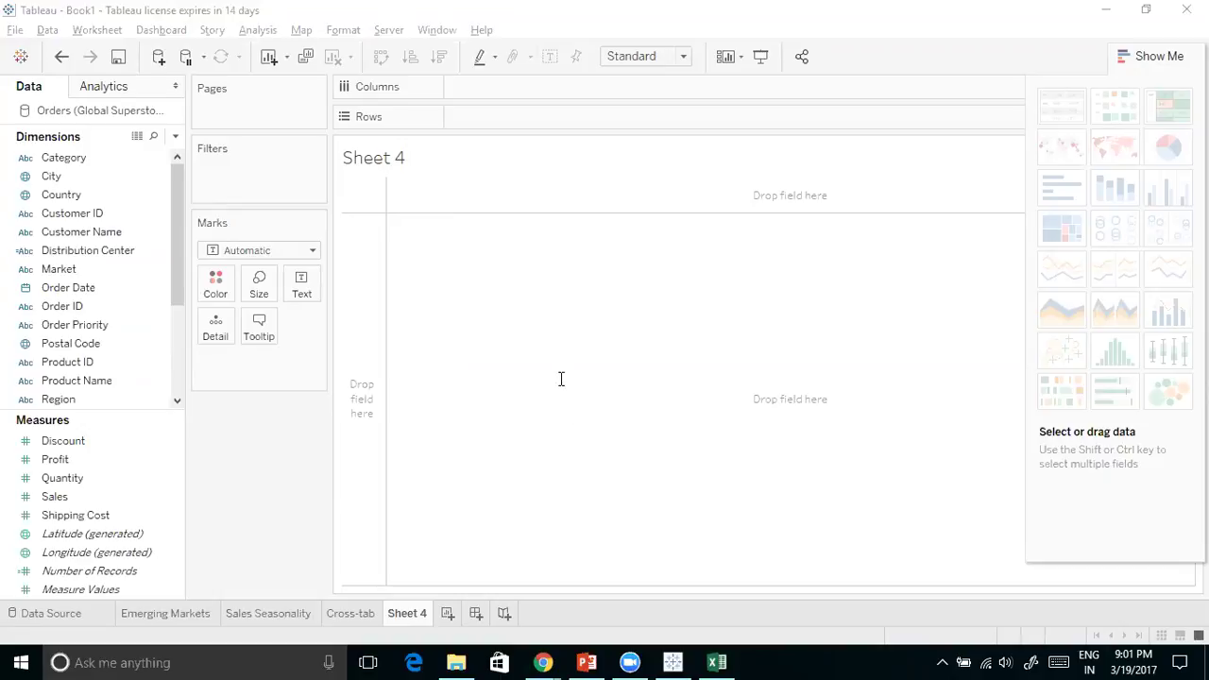
pyautogui.click(655, 167)
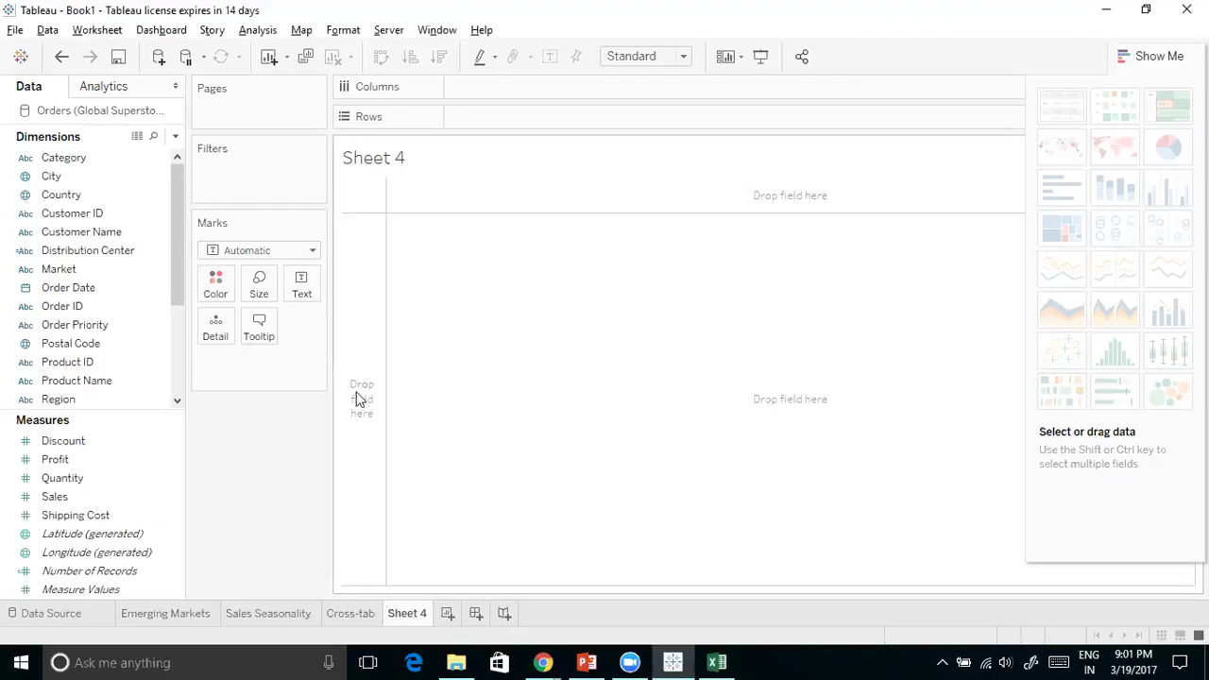
# Build a symbol map on Sheet 4 from Sales and Country using Show Me, then hide the chart suggestions
pyautogui.click(91, 497)
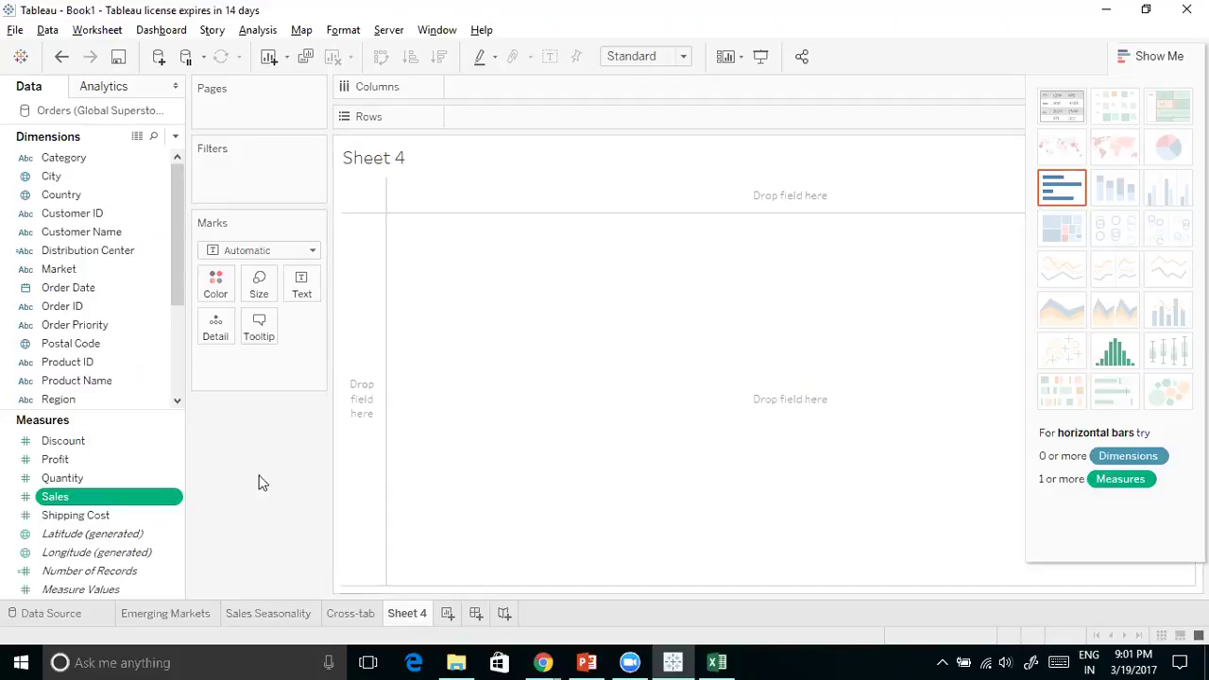
pyautogui.keyDown('ctrl'); pyautogui.click(85, 197); pyautogui.keyUp('ctrl')
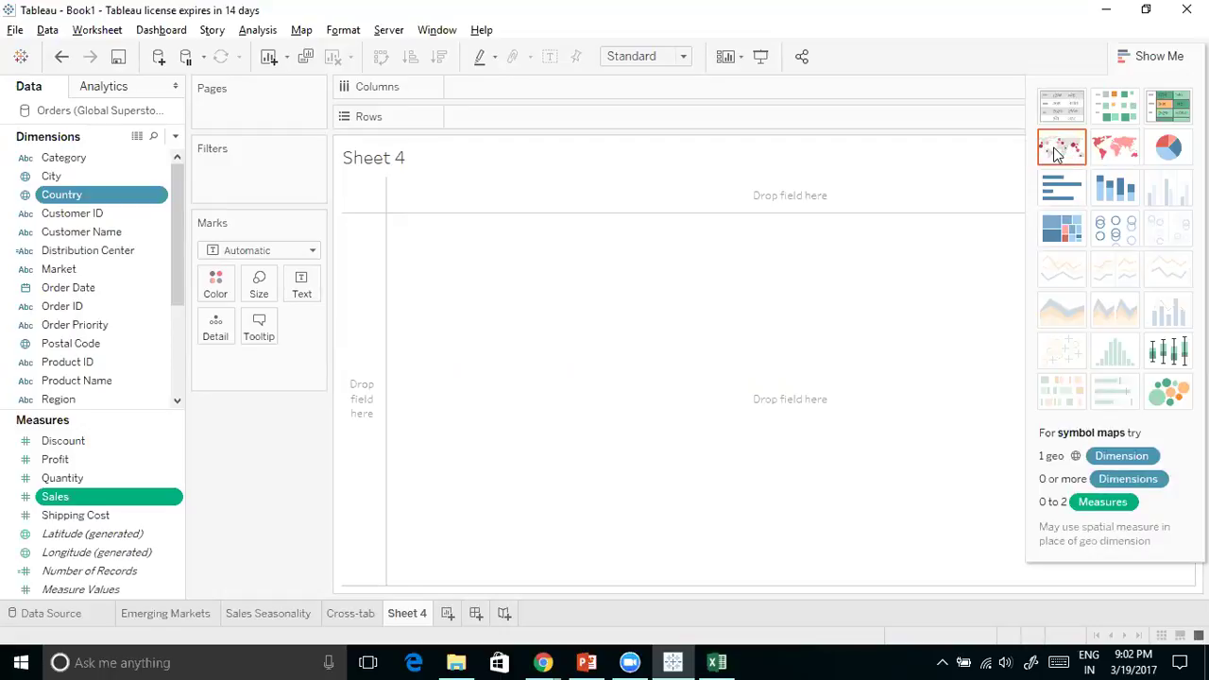
pyautogui.click(1062, 149)
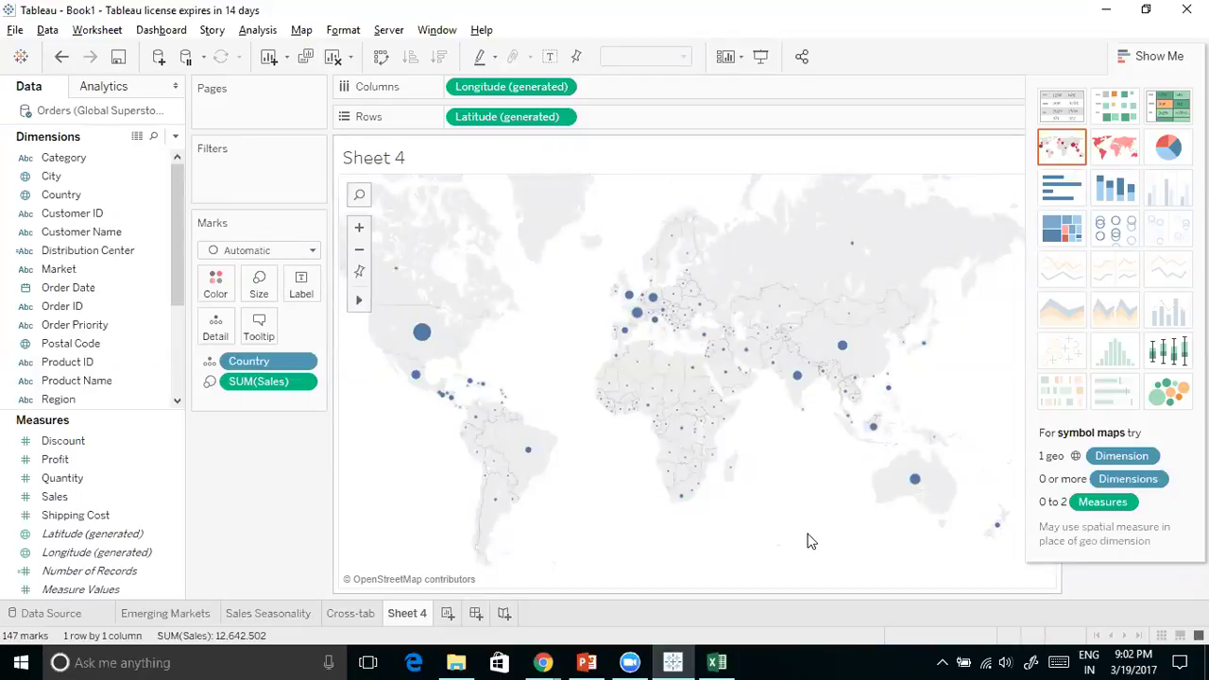
pyautogui.click(1154, 59)
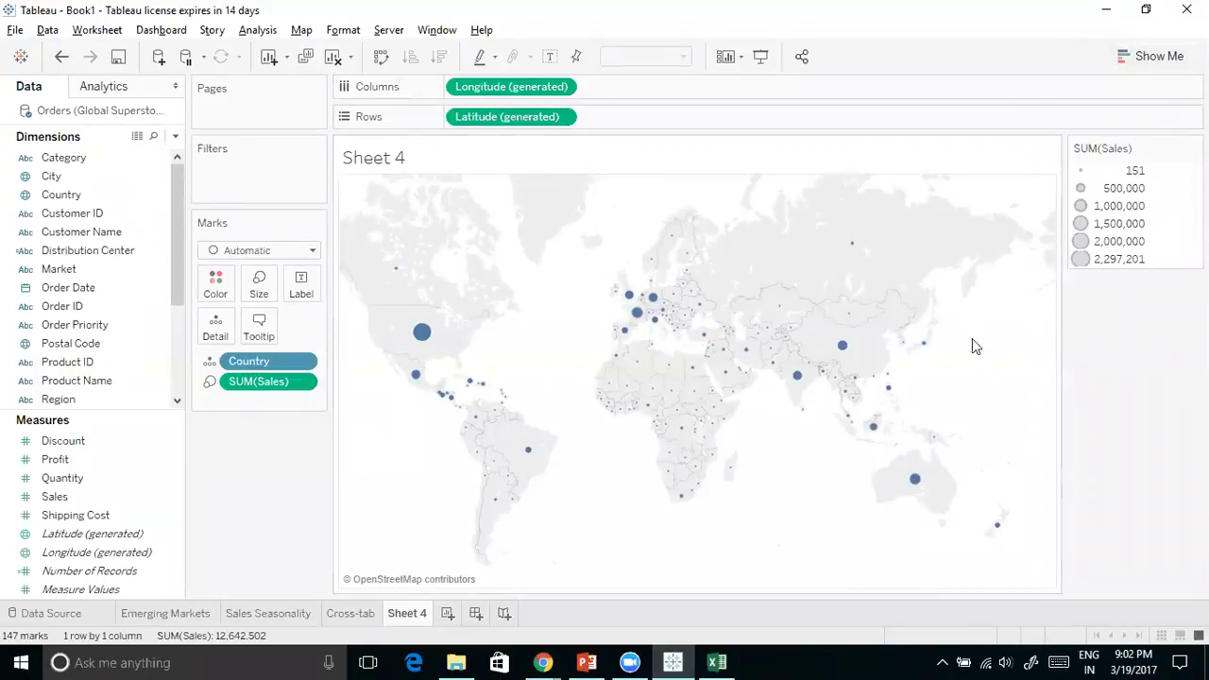
# Select Country and Sales together again and review the chart types Show Me offers for them
pyautogui.moveTo(360, 621)
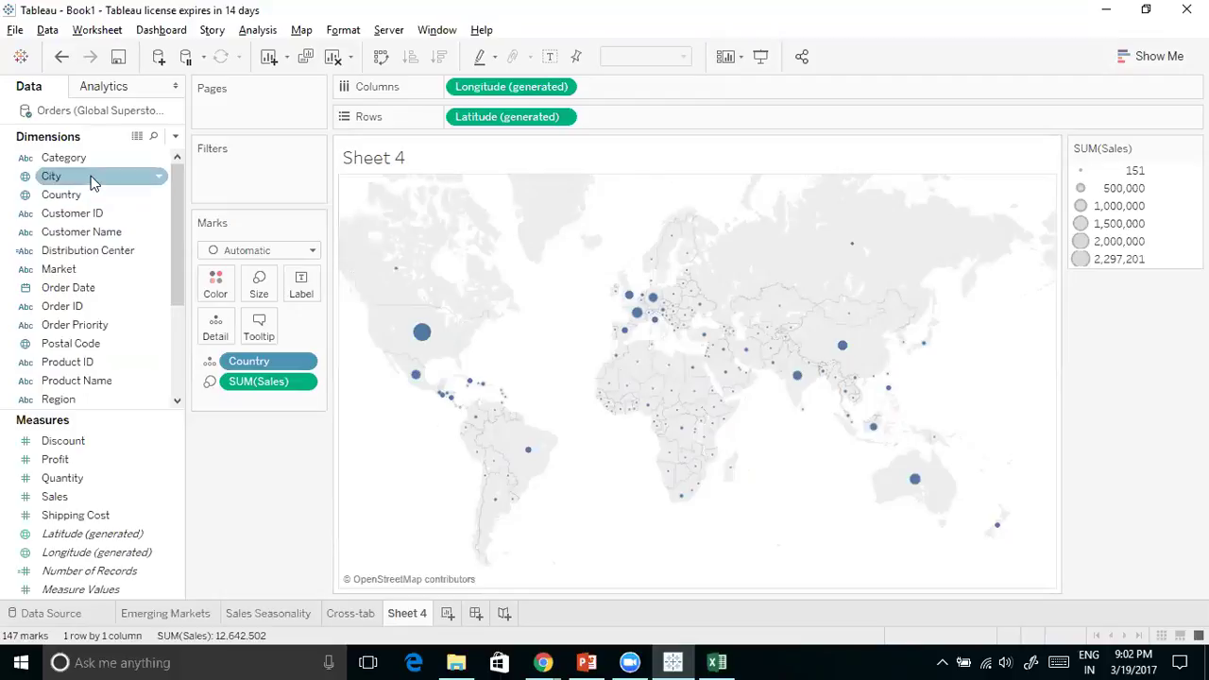
pyautogui.click(69, 199)
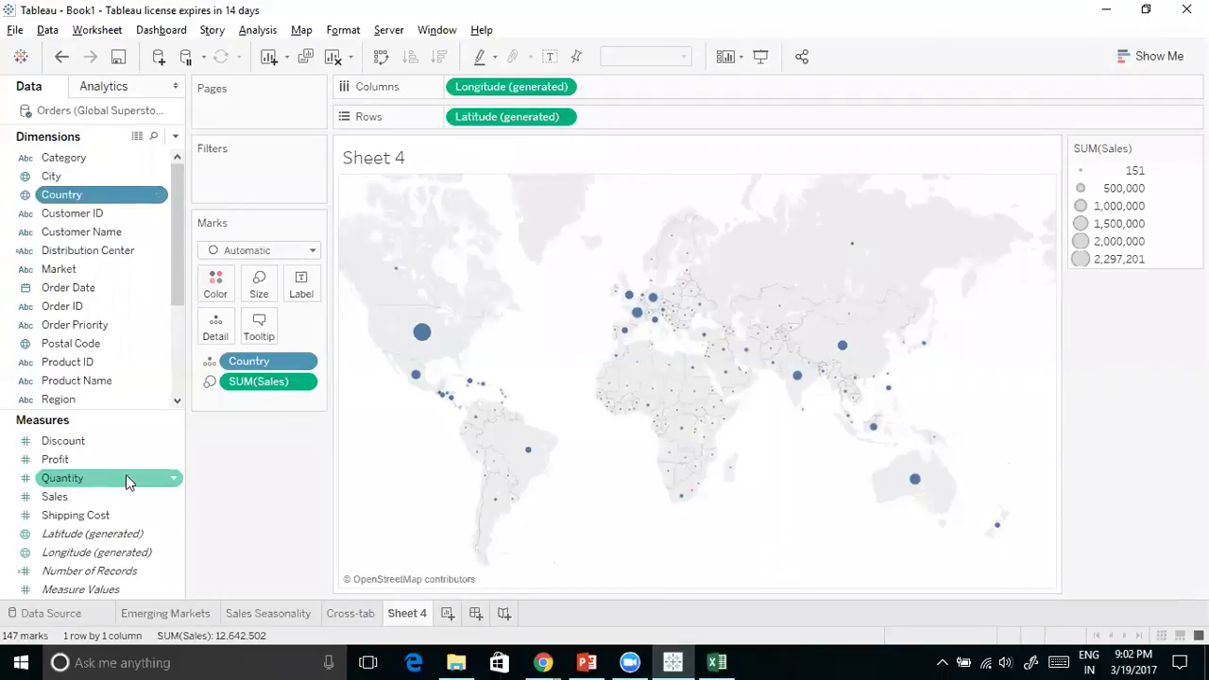
pyautogui.keyDown('ctrl'); pyautogui.click(94, 497); pyautogui.keyUp('ctrl')
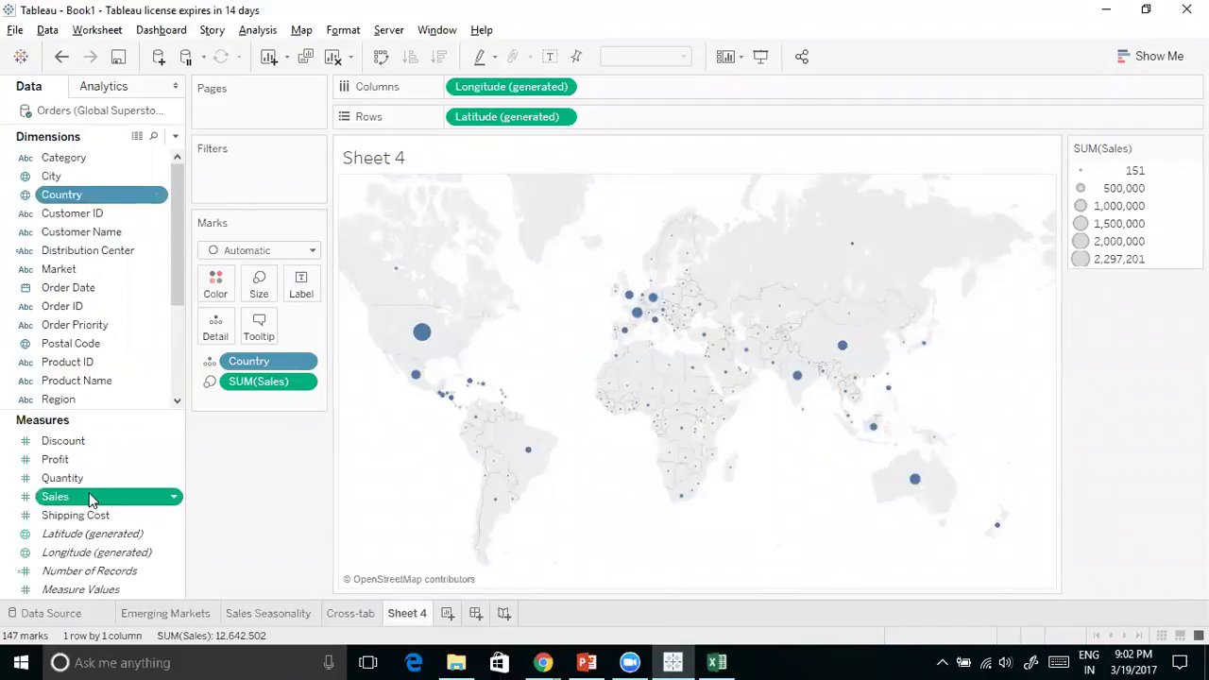
pyautogui.click(1154, 55)
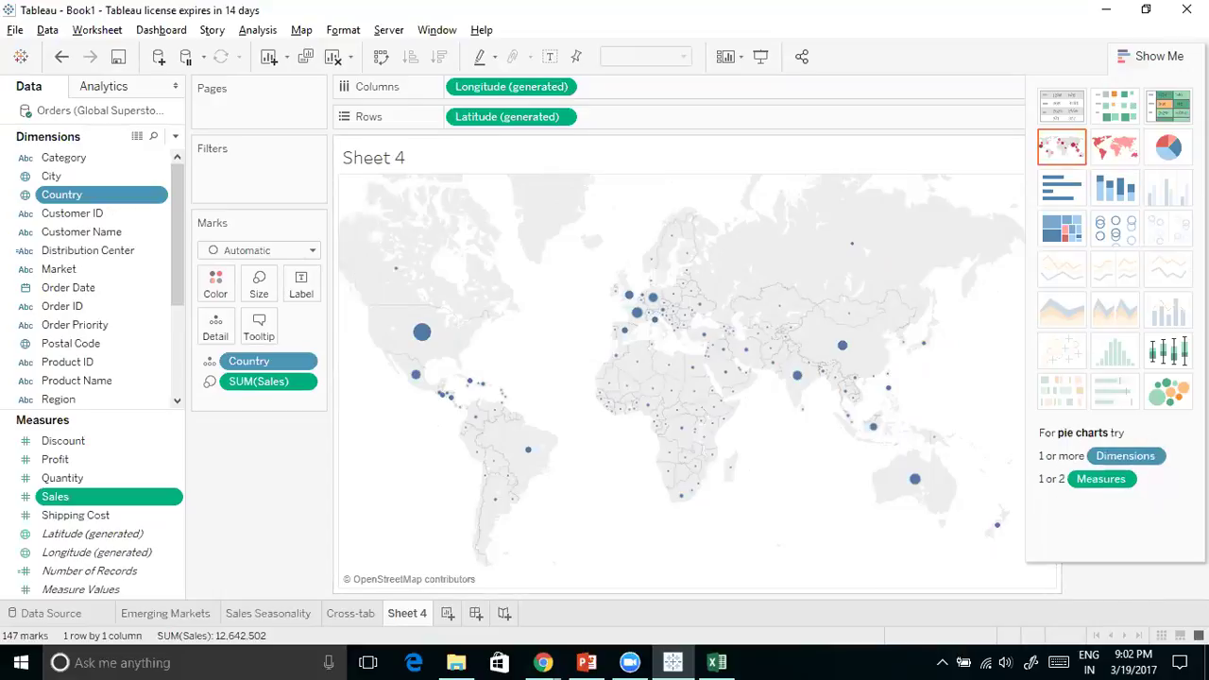
pyautogui.click(1159, 59)
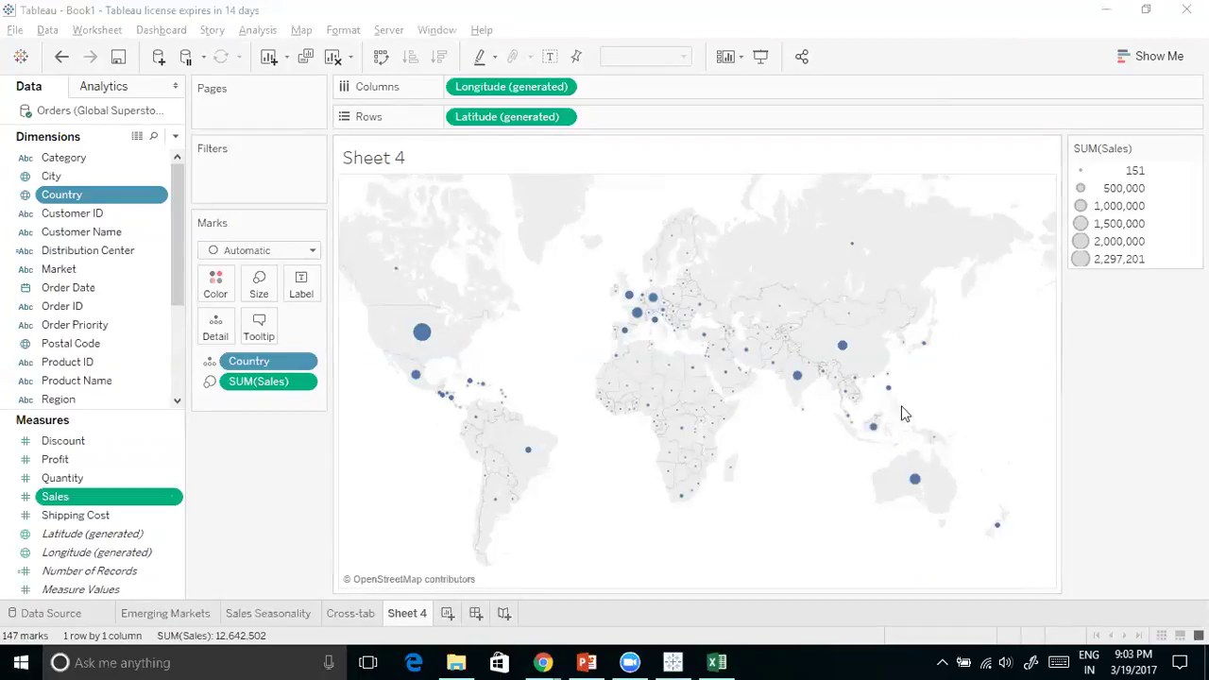
# Add the State dimension to the symbol map so sales are plotted by country and state
pyautogui.moveTo(422, 345)
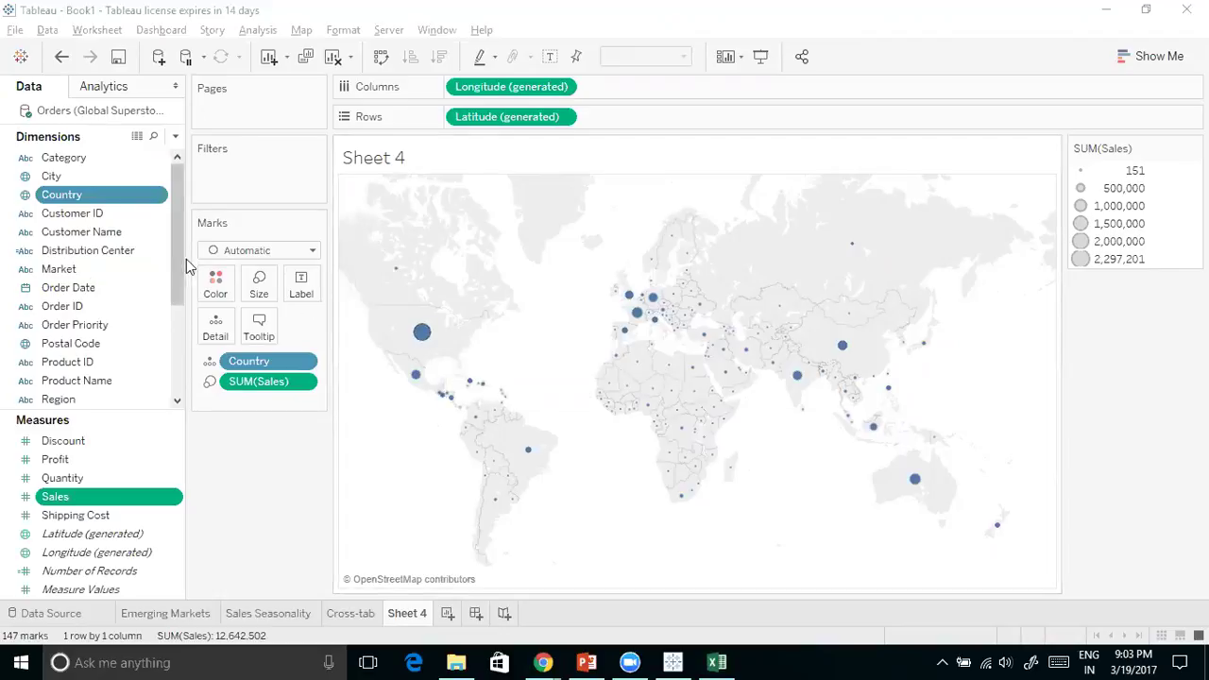
pyautogui.moveTo(175, 275); pyautogui.dragTo(168, 243)
pyautogui.hotkey('alt', 'm')
pyautogui.press('Return')
pyautogui.moveTo(180, 284); pyautogui.dragTo(179, 366)
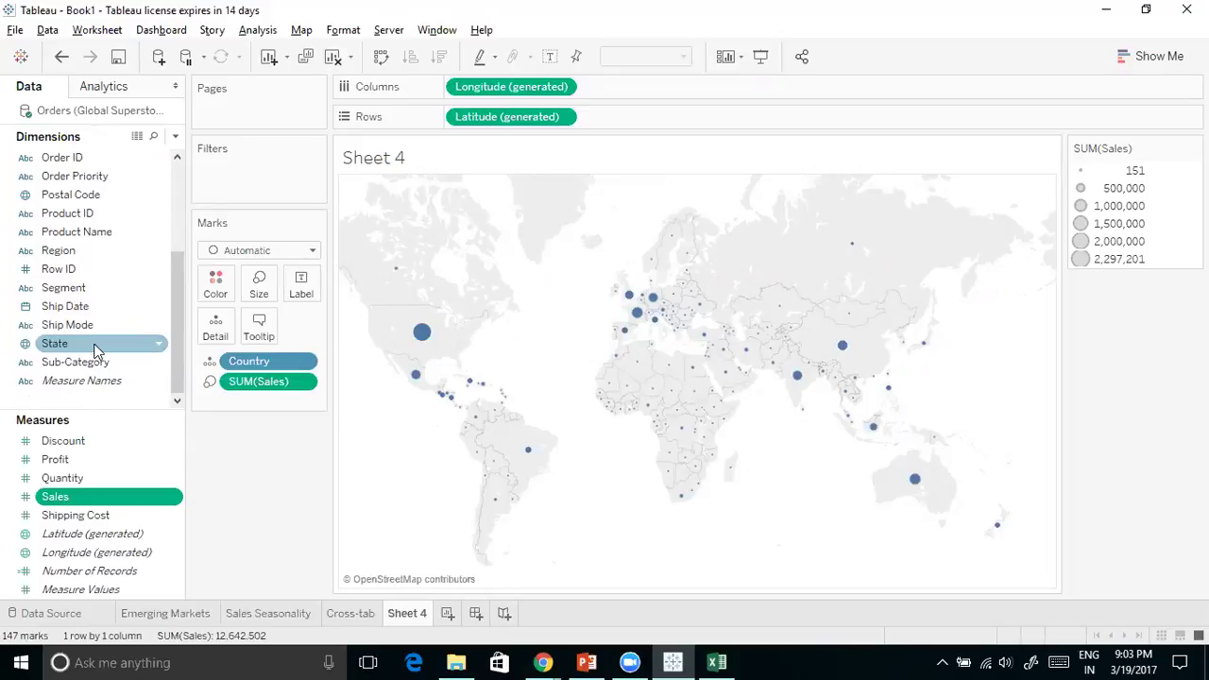
pyautogui.moveTo(95, 349); pyautogui.dragTo(402, 500)
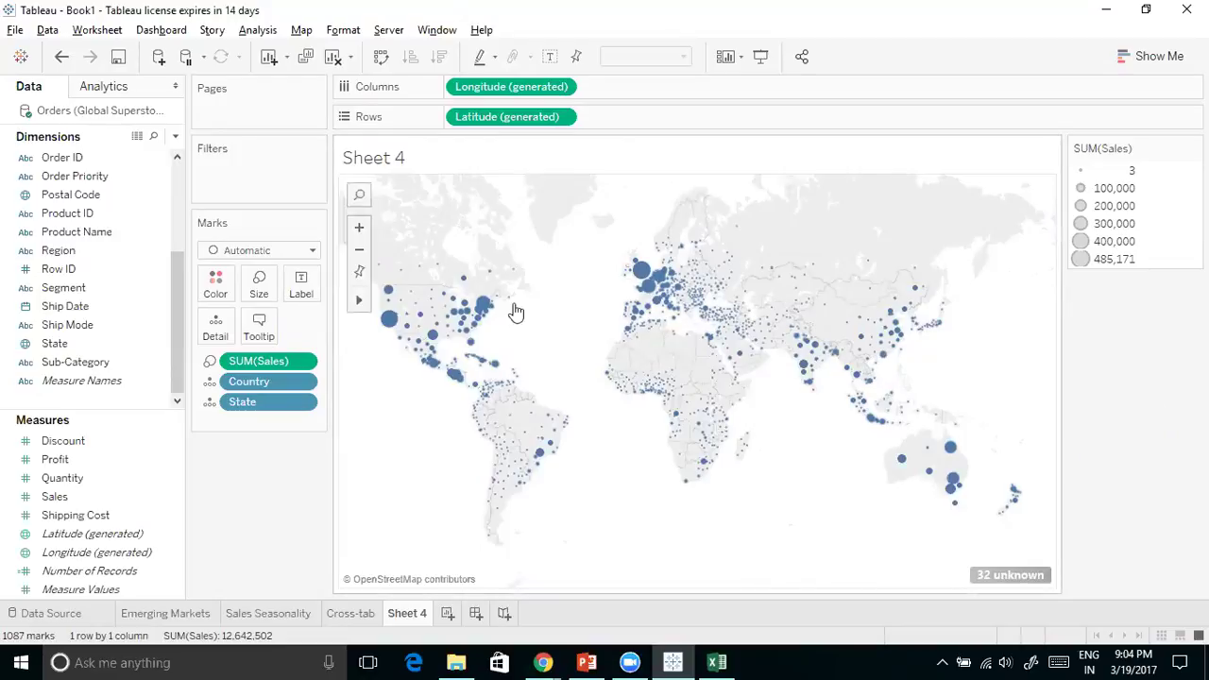
# Slightly enlarge the sales circles on the map
pyautogui.moveTo(391, 322)
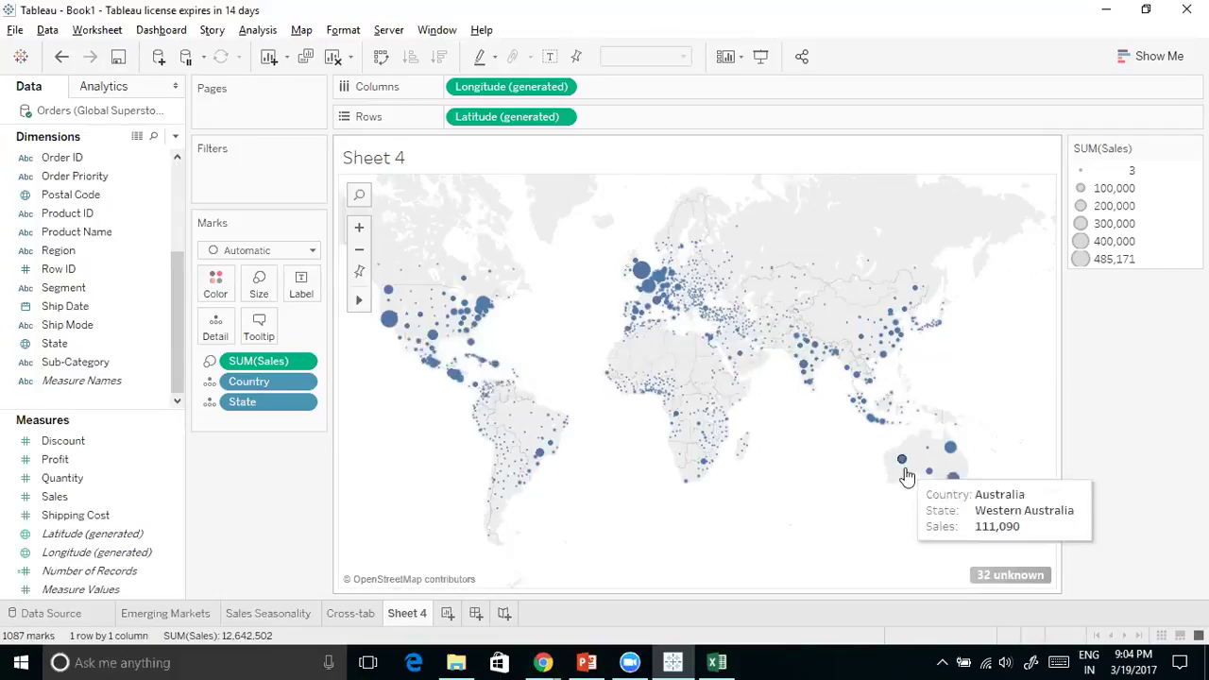
pyautogui.moveTo(391, 299)
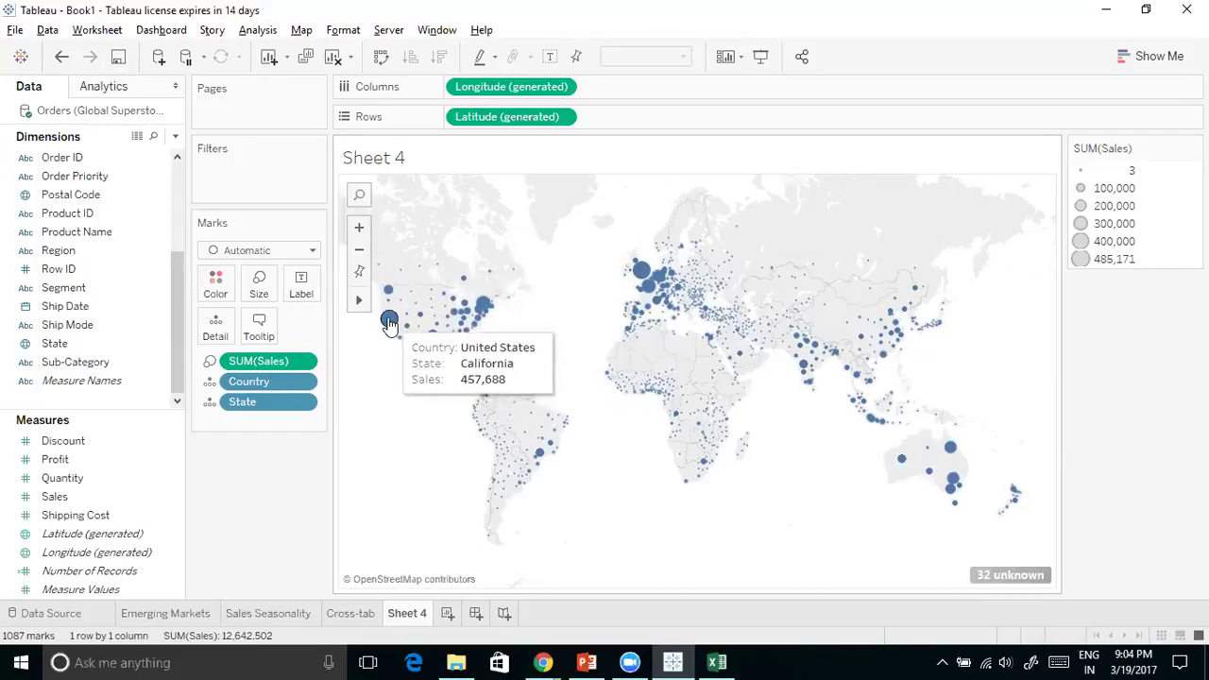
pyautogui.moveTo(471, 341)
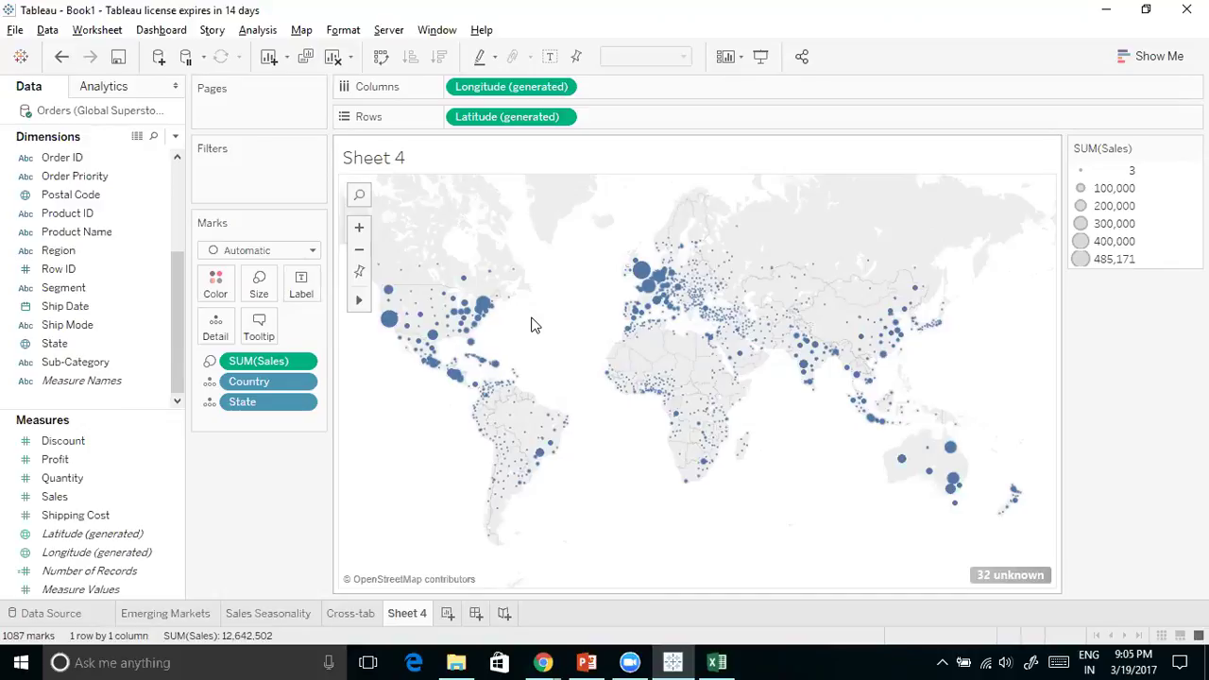
pyautogui.click(260, 296)
pyautogui.moveTo(290, 328); pyautogui.dragTo(302, 328)
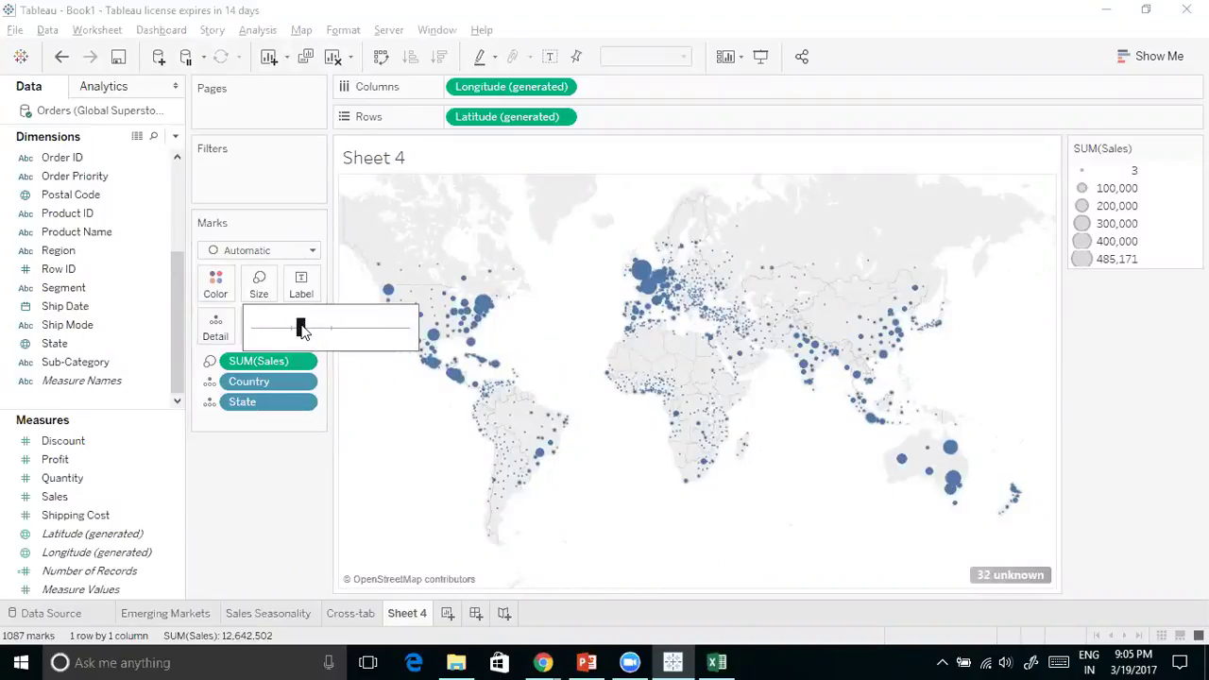
# Set the map marks' opacity to 77% and give them a blue border
pyautogui.click(227, 286)
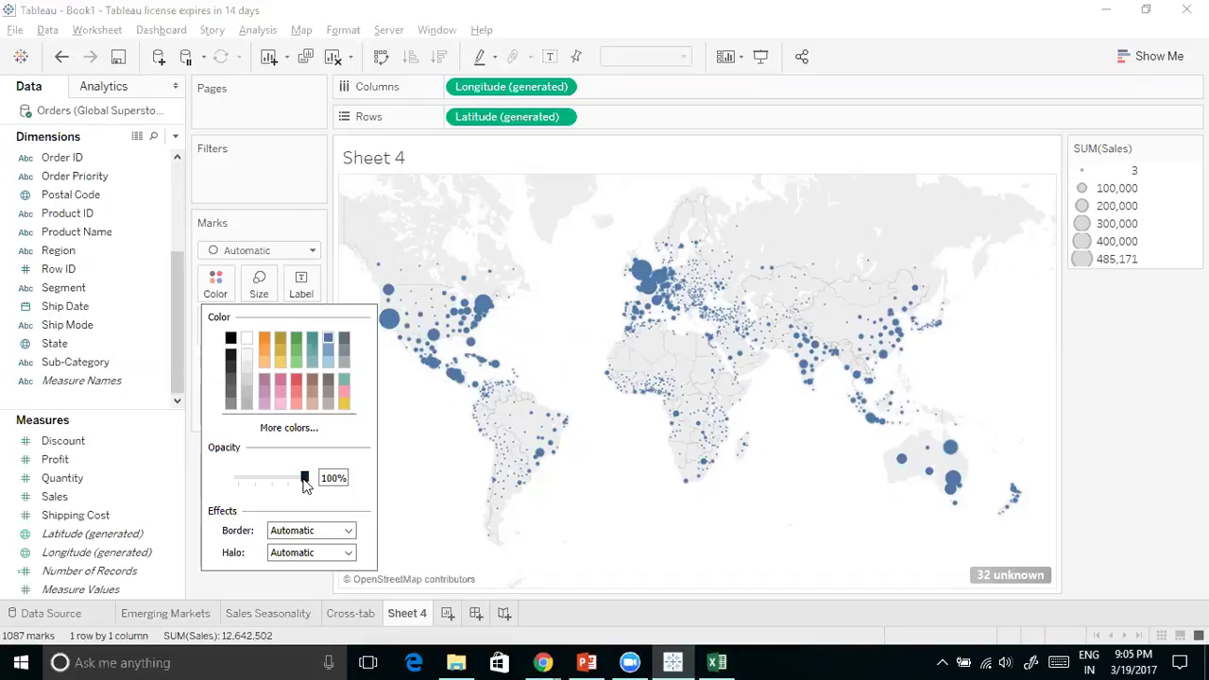
pyautogui.moveTo(303, 479)
pyautogui.mouseDown()
pyautogui.moveTo(284, 480)
pyautogui.moveTo(292, 487)
pyautogui.mouseUp()
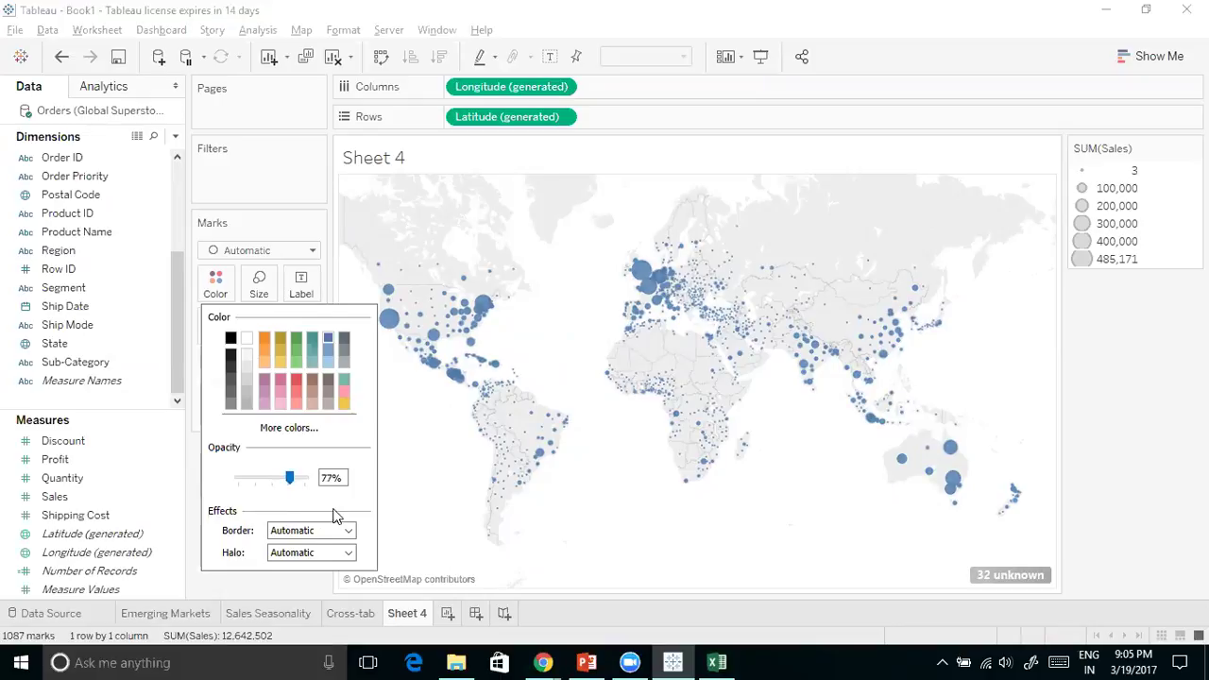
pyautogui.click(348, 532)
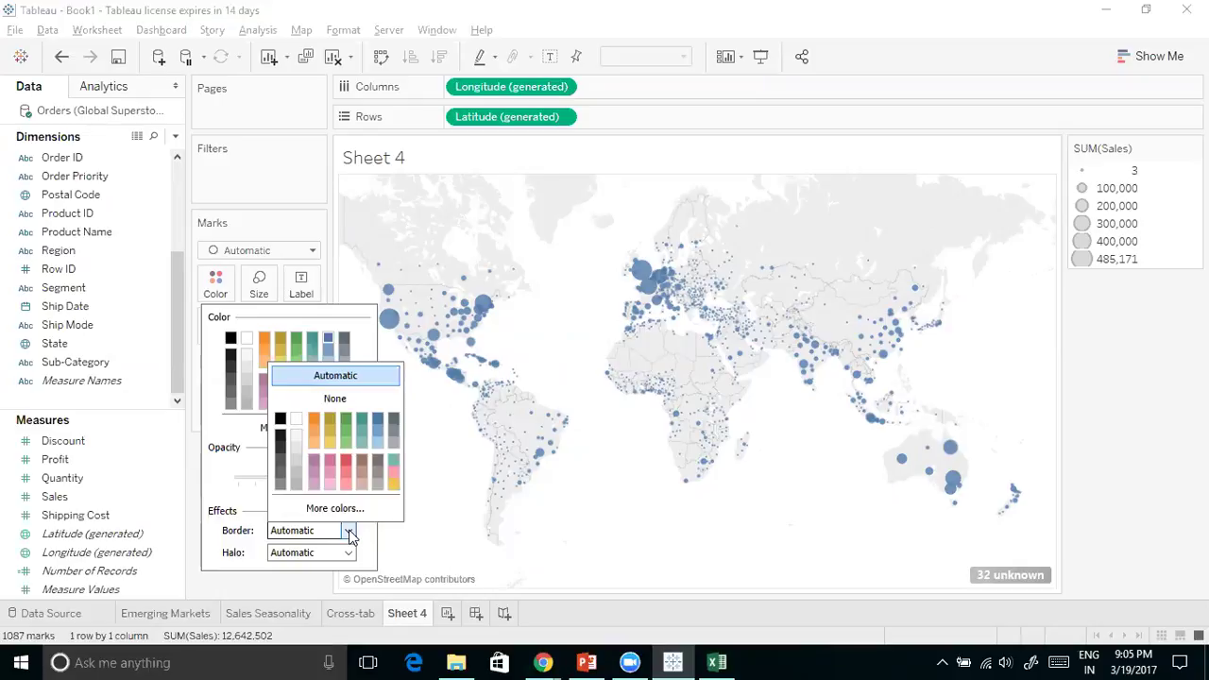
pyautogui.click(377, 418)
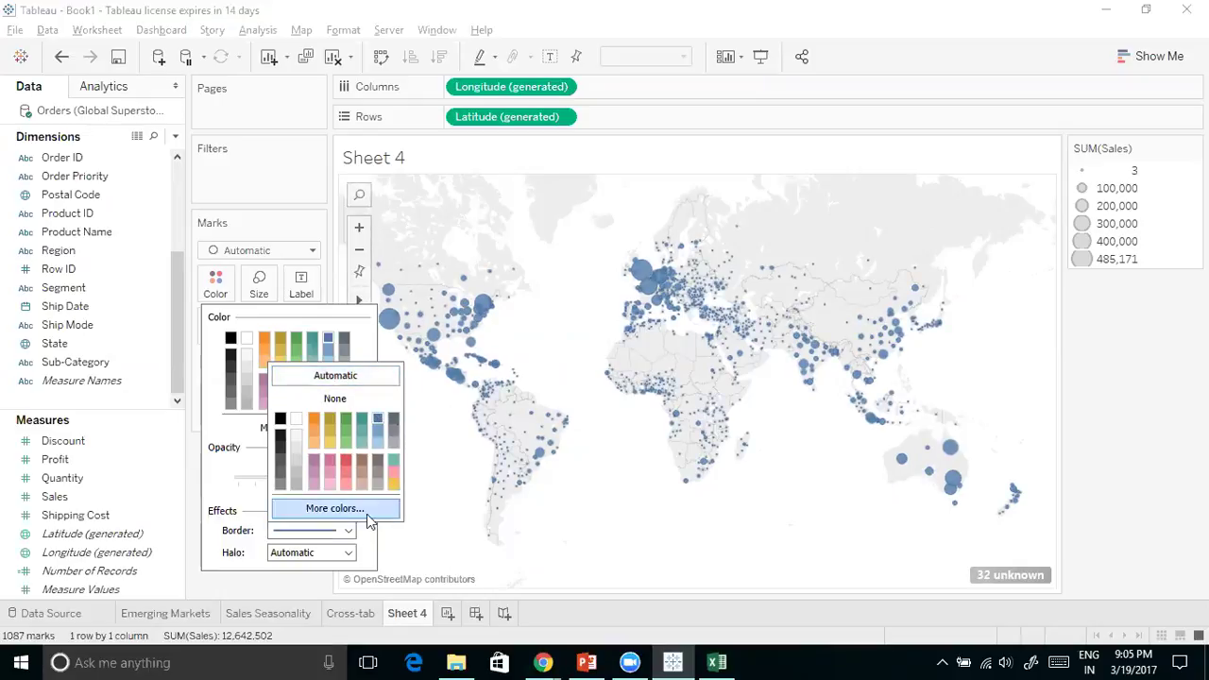
pyautogui.click(459, 542)
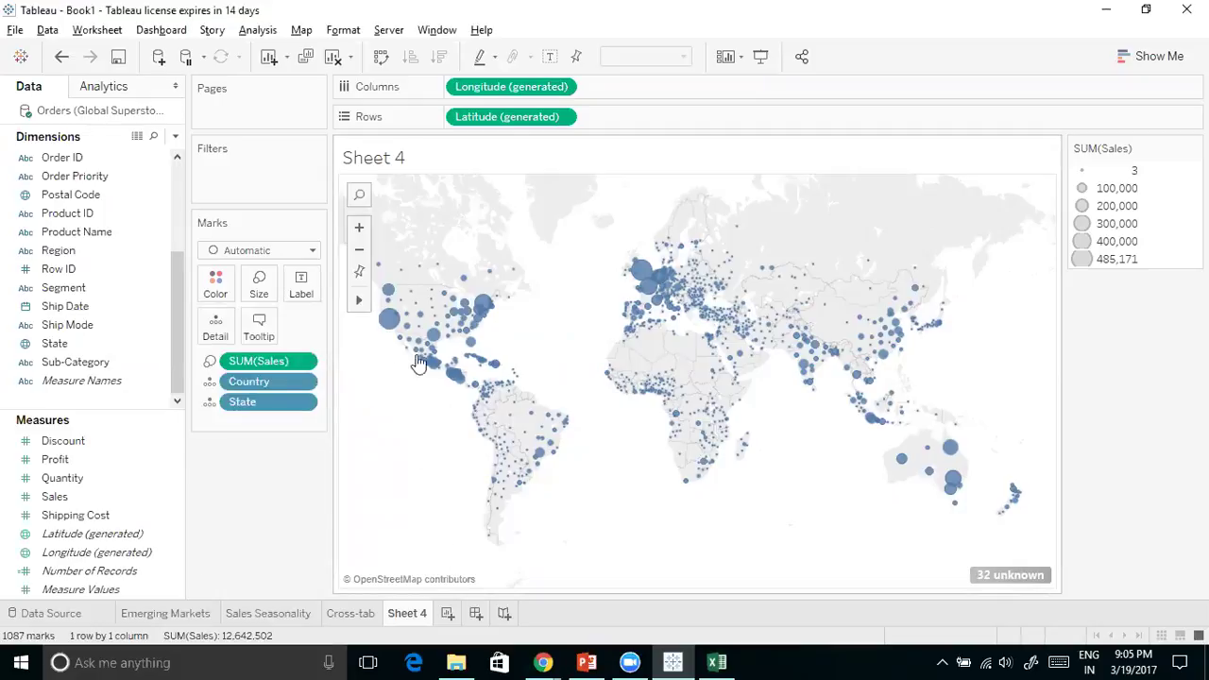
# Hide the SUM(Sales) size legend card
pyautogui.moveTo(641, 275)
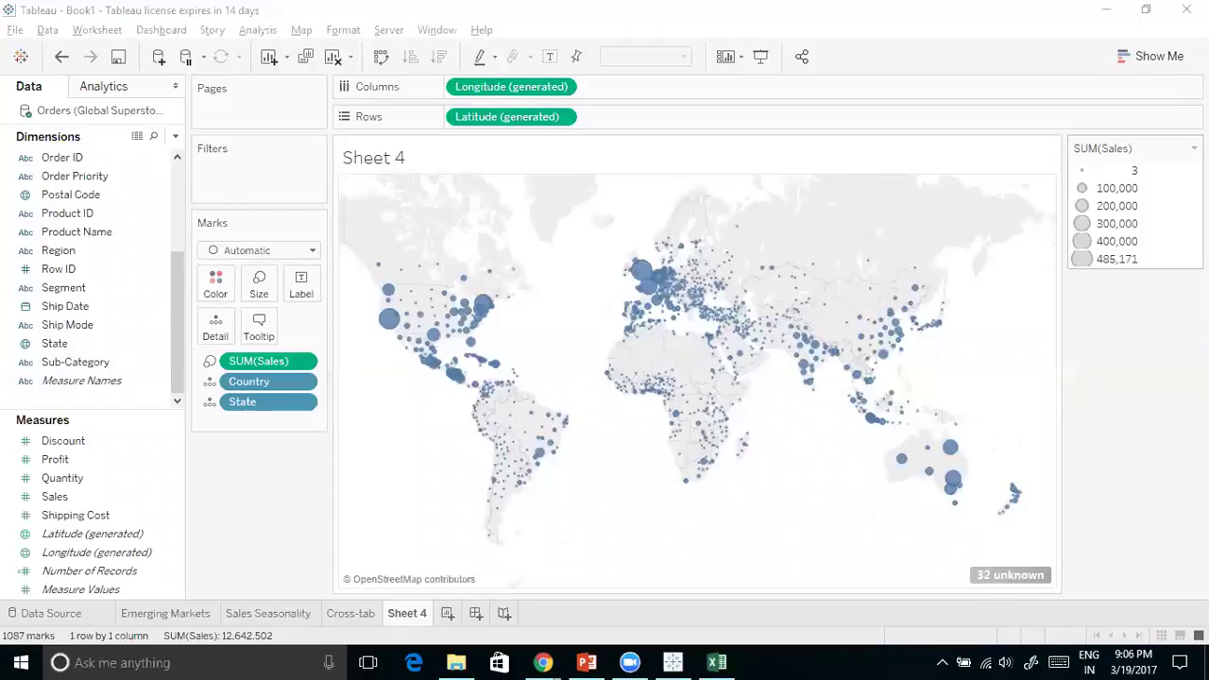
pyautogui.click(1193, 148)
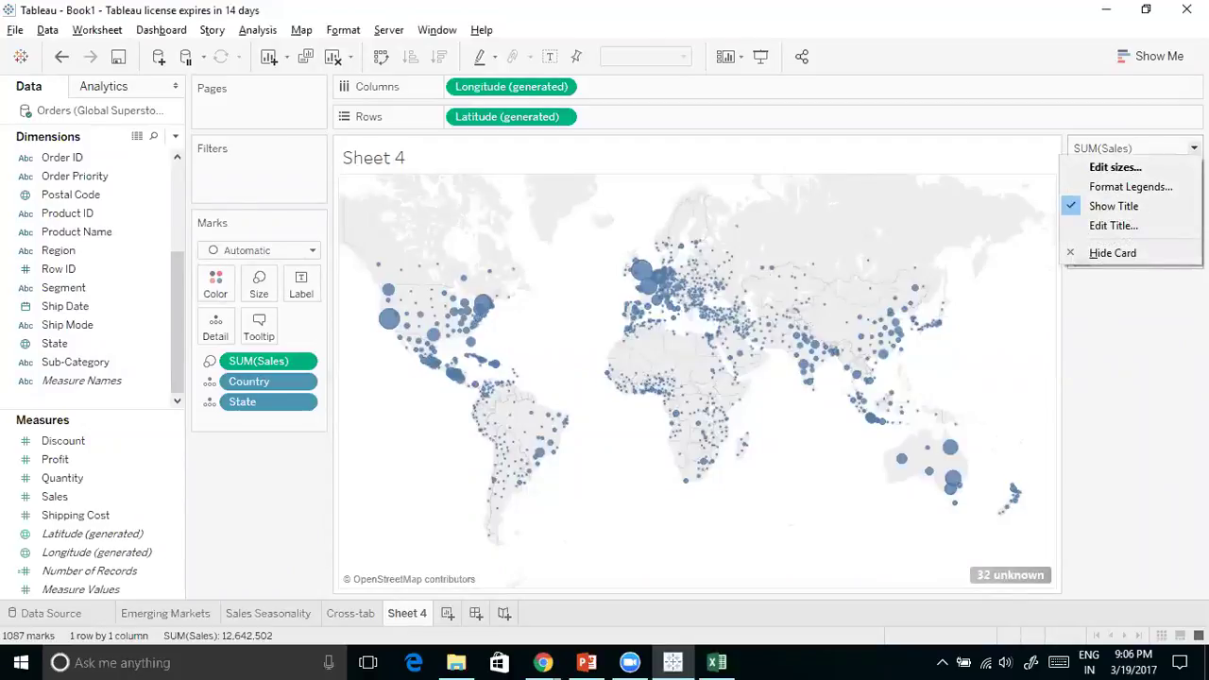
pyautogui.click(1122, 253)
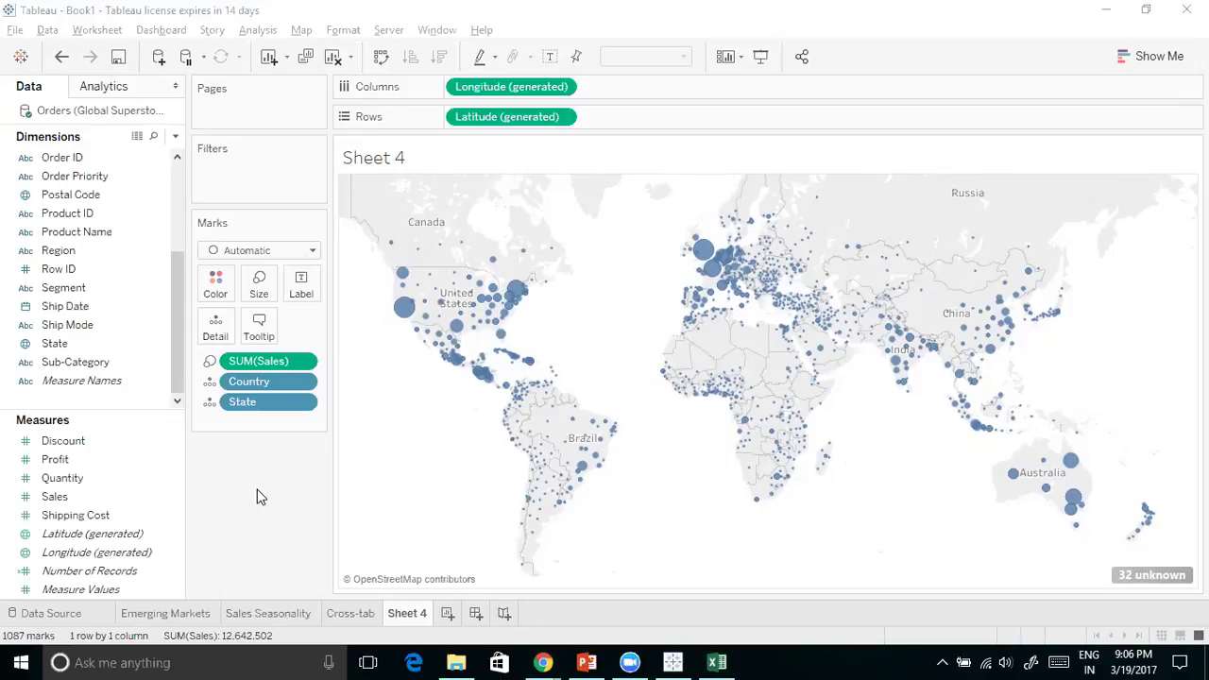
# Color the map's circles by the Profit measure
pyautogui.click(111, 463)
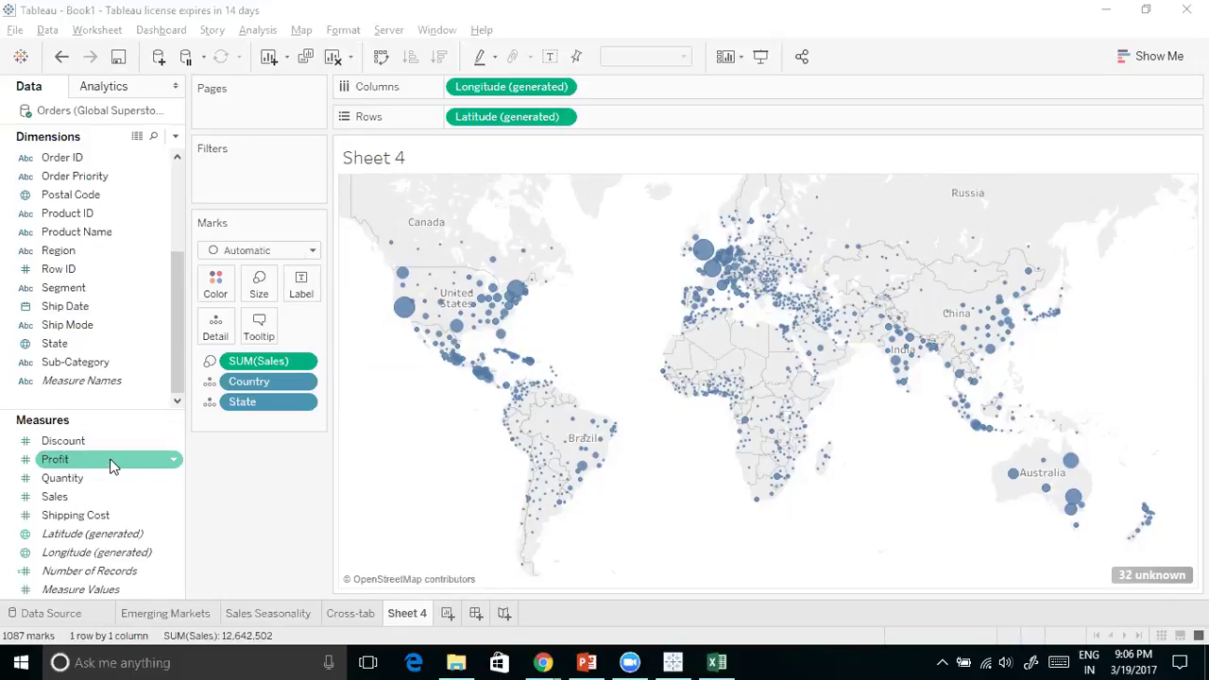
pyautogui.moveTo(119, 459); pyautogui.dragTo(218, 294)
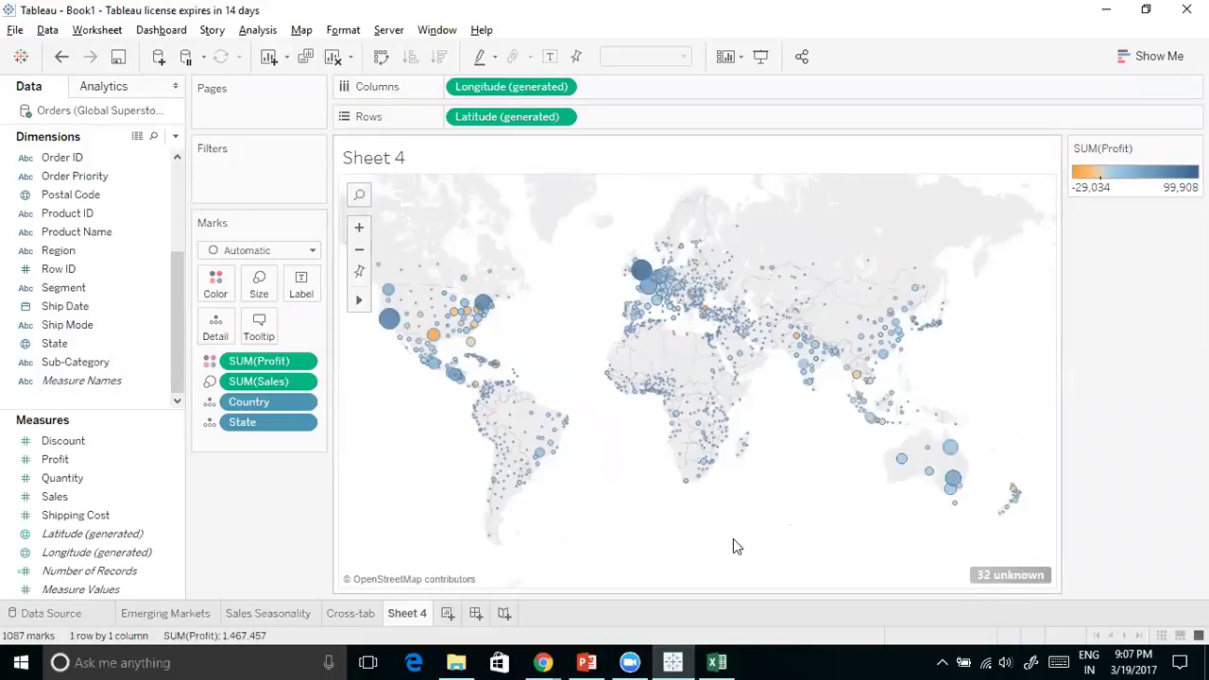
pyautogui.moveTo(433, 338)
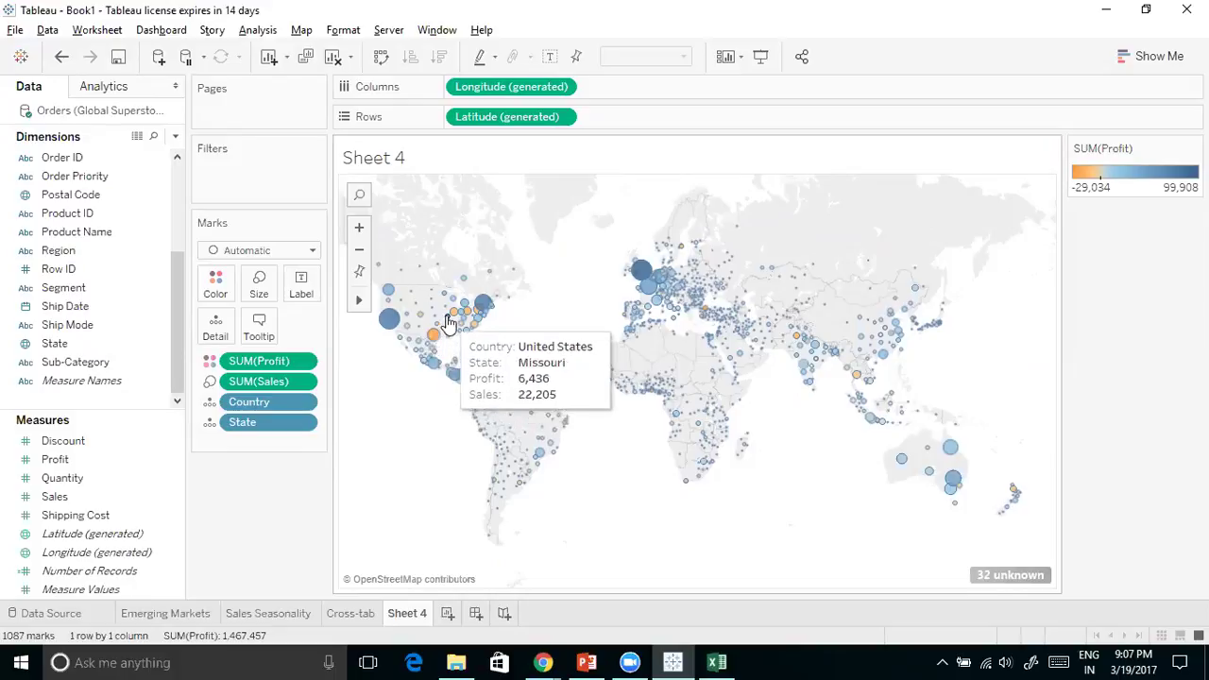
# Change the high-profit end of the map's Profit color palette to green
pyautogui.moveTo(454, 317)
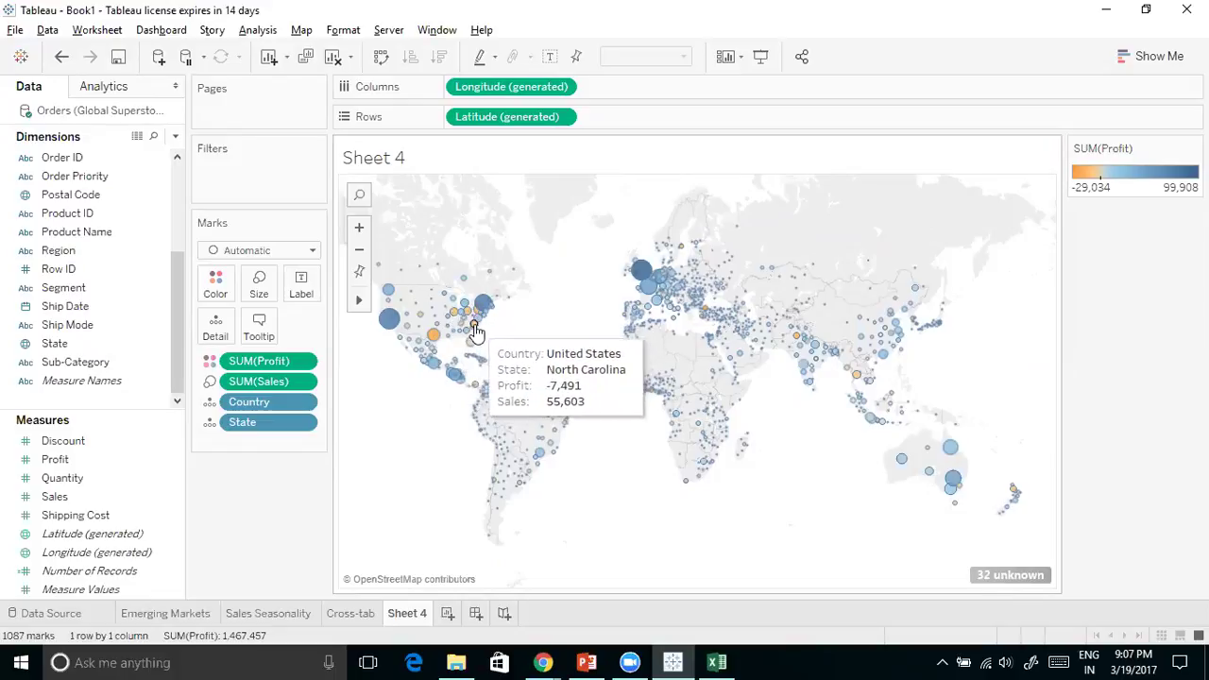
pyautogui.moveTo(477, 394)
pyautogui.moveTo(799, 341)
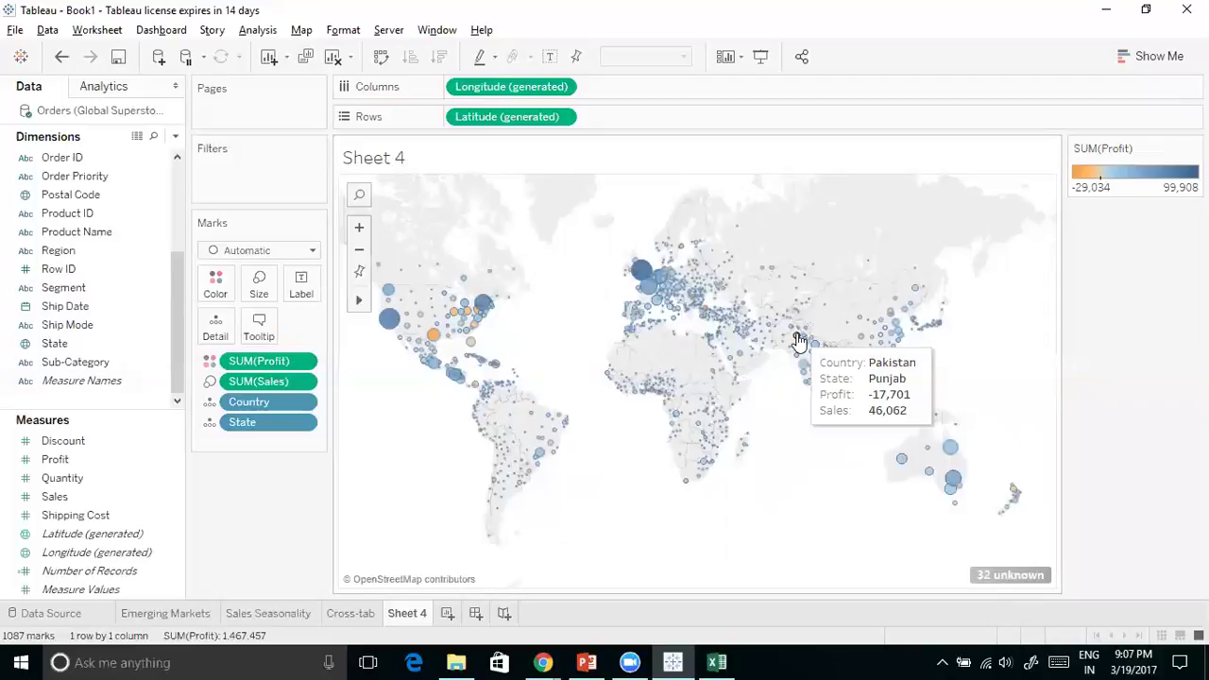
pyautogui.moveTo(682, 253)
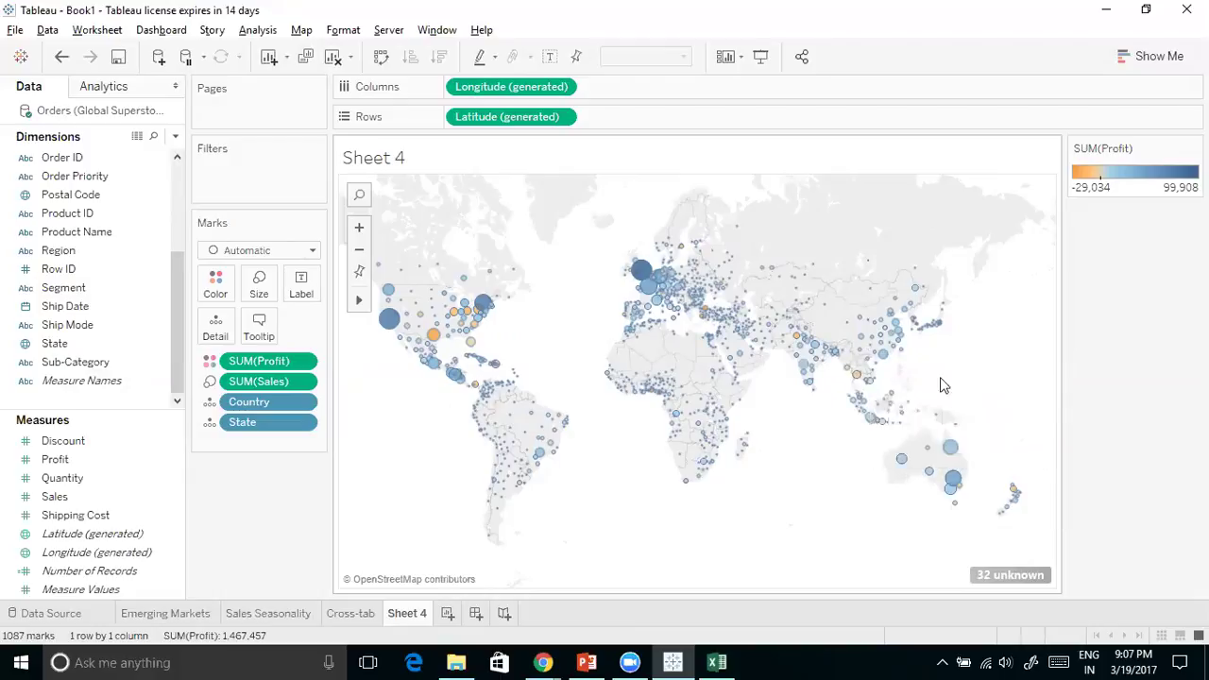
pyautogui.moveTo(960, 496)
pyautogui.moveTo(1012, 493)
pyautogui.click(226, 289)
pyautogui.click(295, 348)
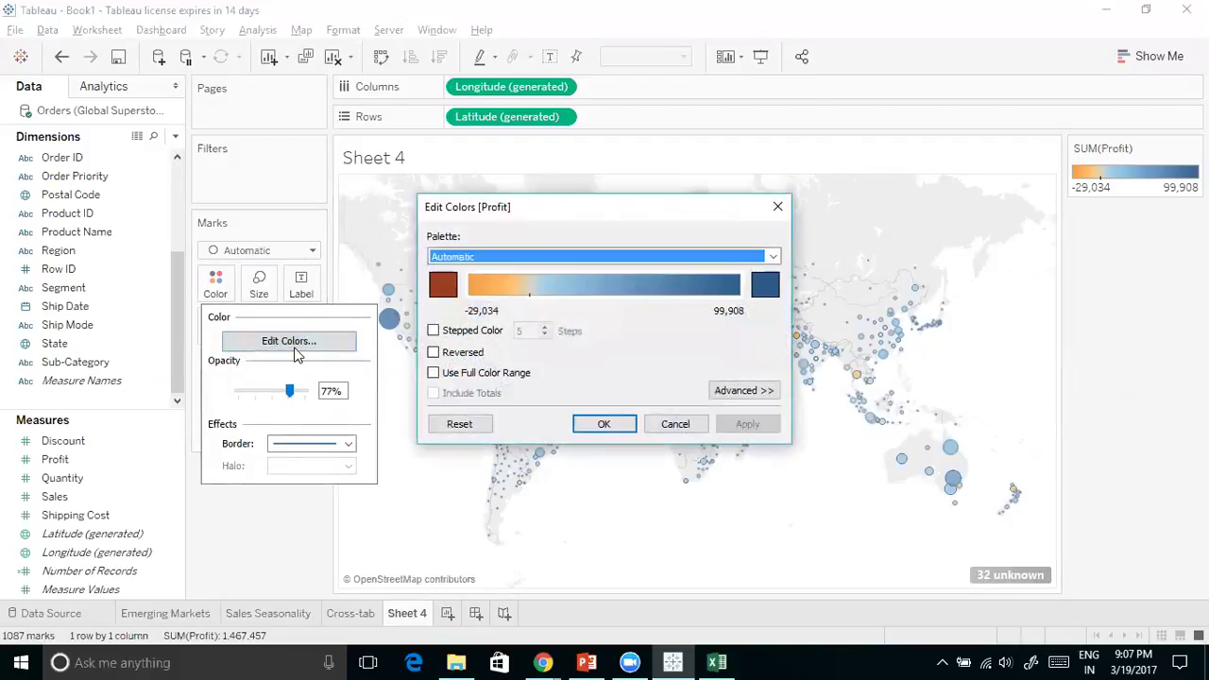
pyautogui.click(766, 284)
pyautogui.click(494, 192)
pyautogui.click(719, 491)
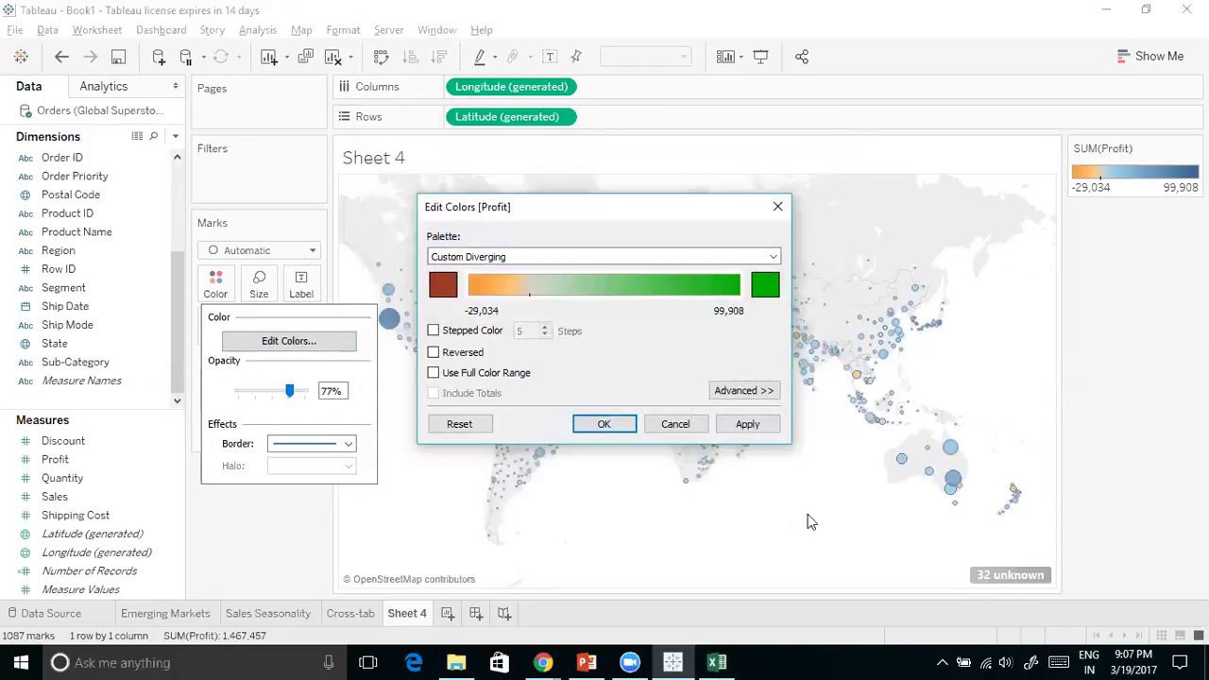
pyautogui.click(604, 421)
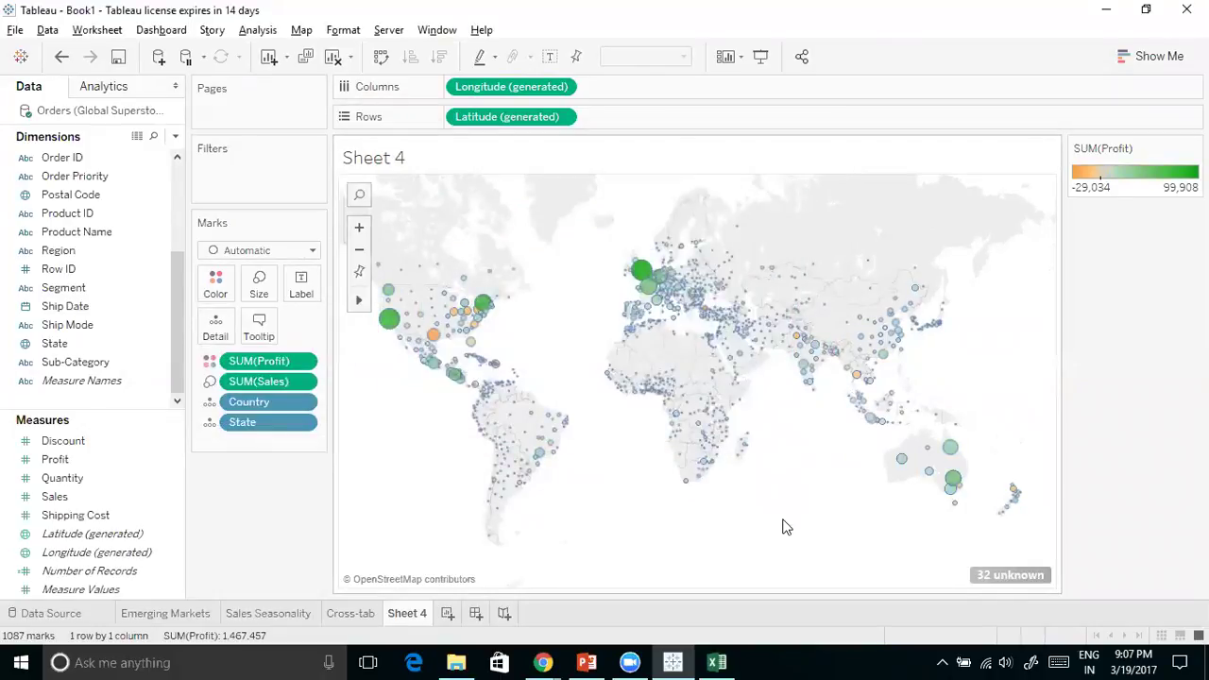
# Set the Profit palette's low end to dark red, with 6 stepped colors and the full color range
pyautogui.click(215, 281)
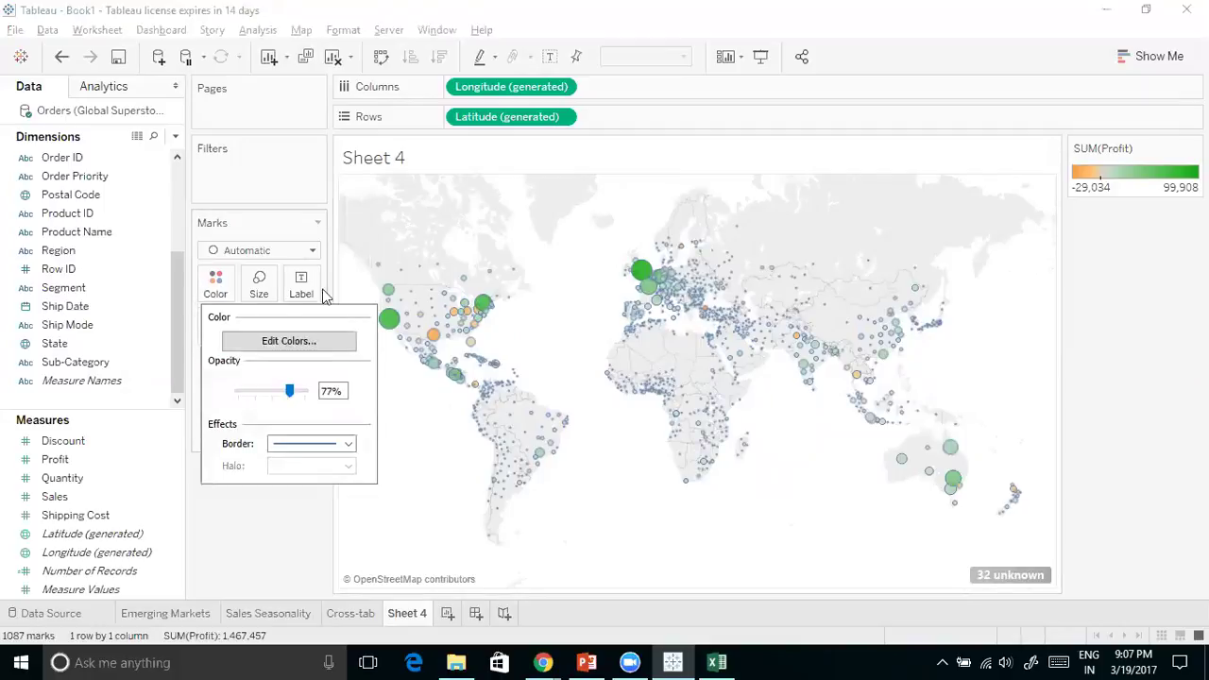
pyautogui.click(289, 341)
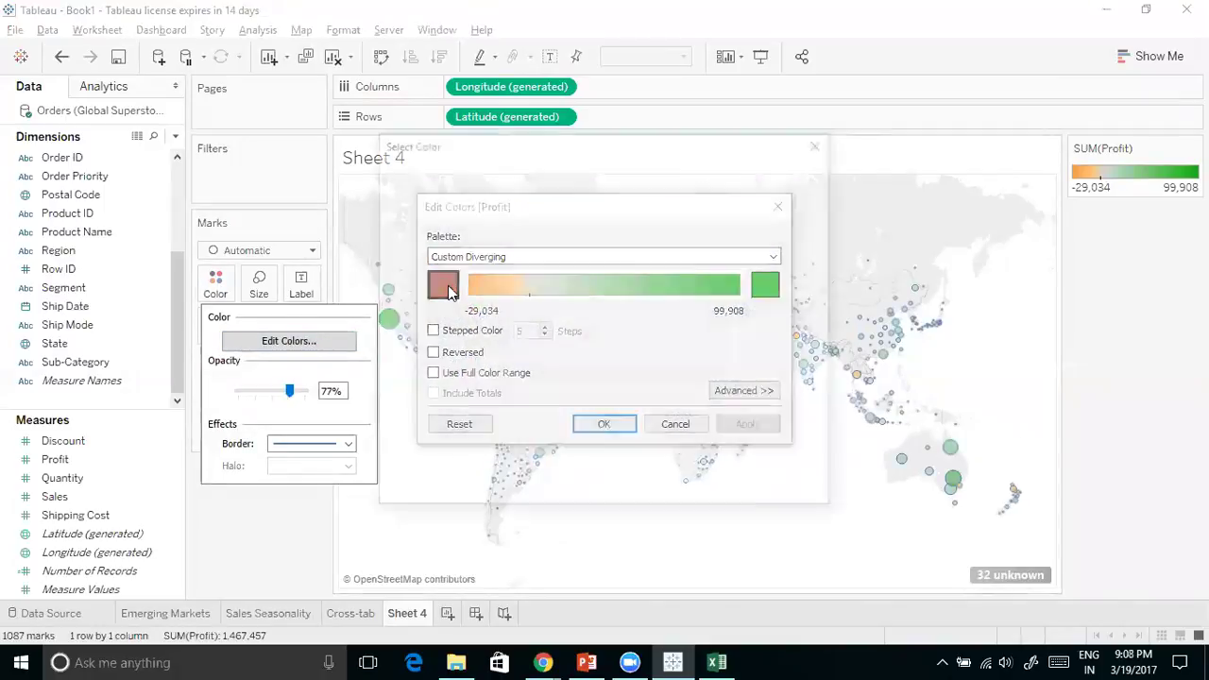
pyautogui.click(444, 285)
pyautogui.click(720, 490)
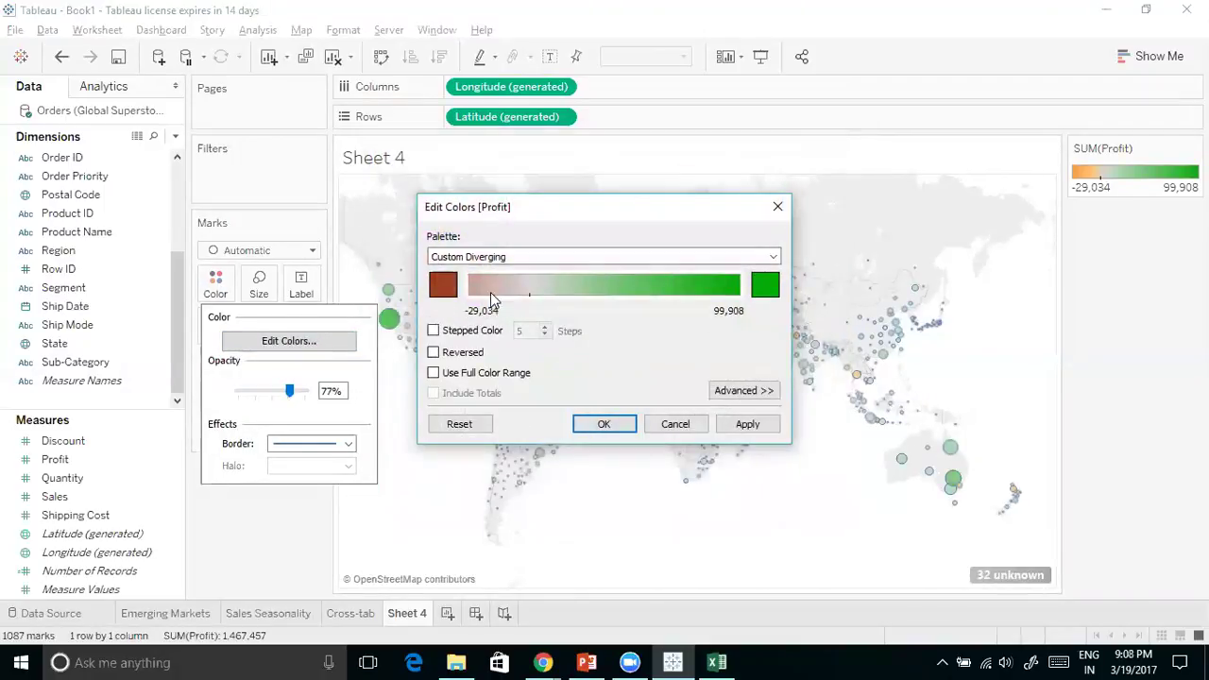
pyautogui.click(434, 331)
pyautogui.click(545, 327)
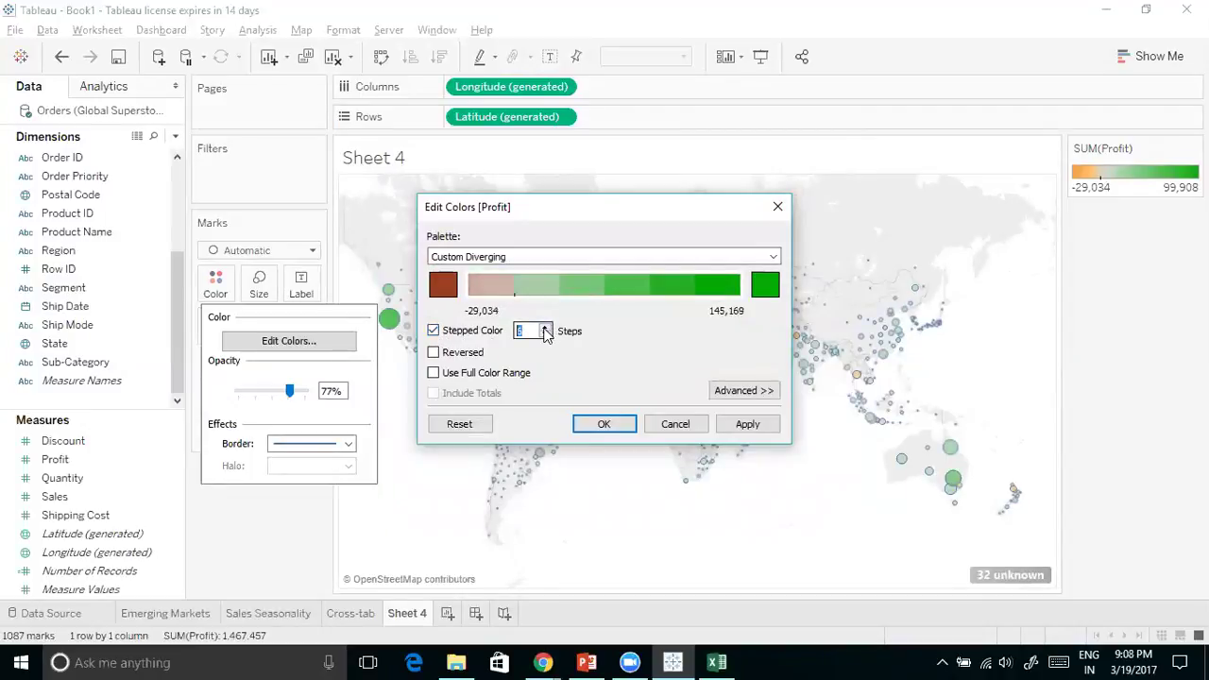
pyautogui.click(433, 373)
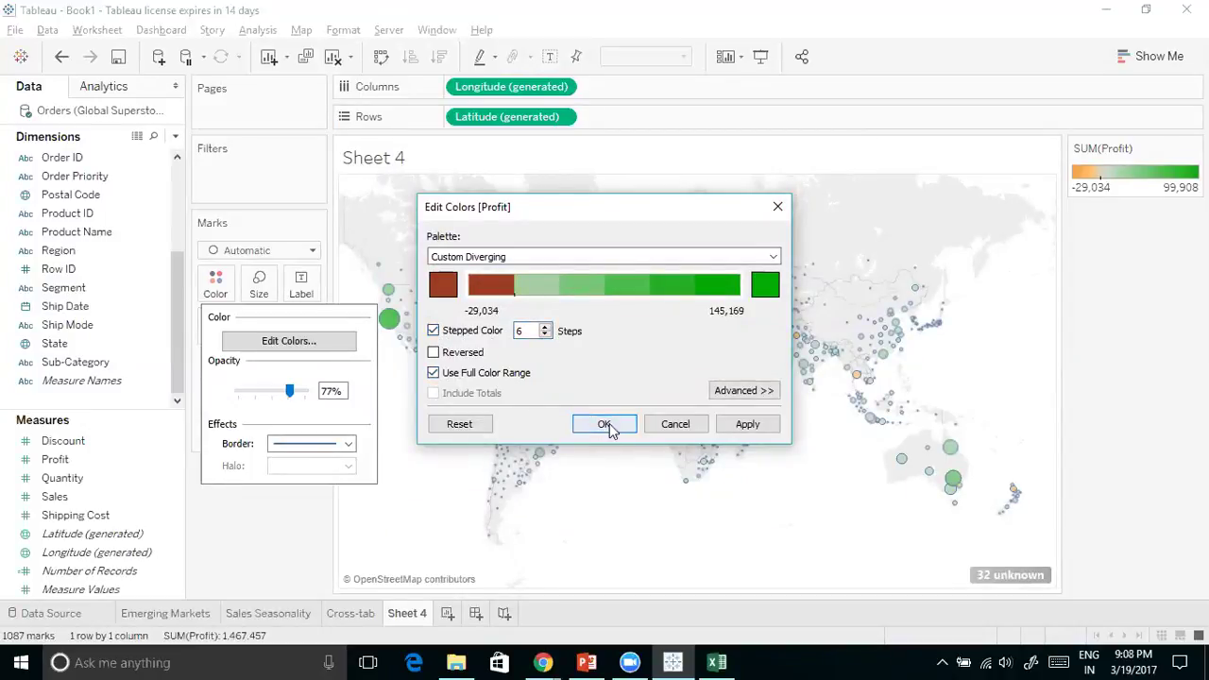
pyautogui.click(605, 424)
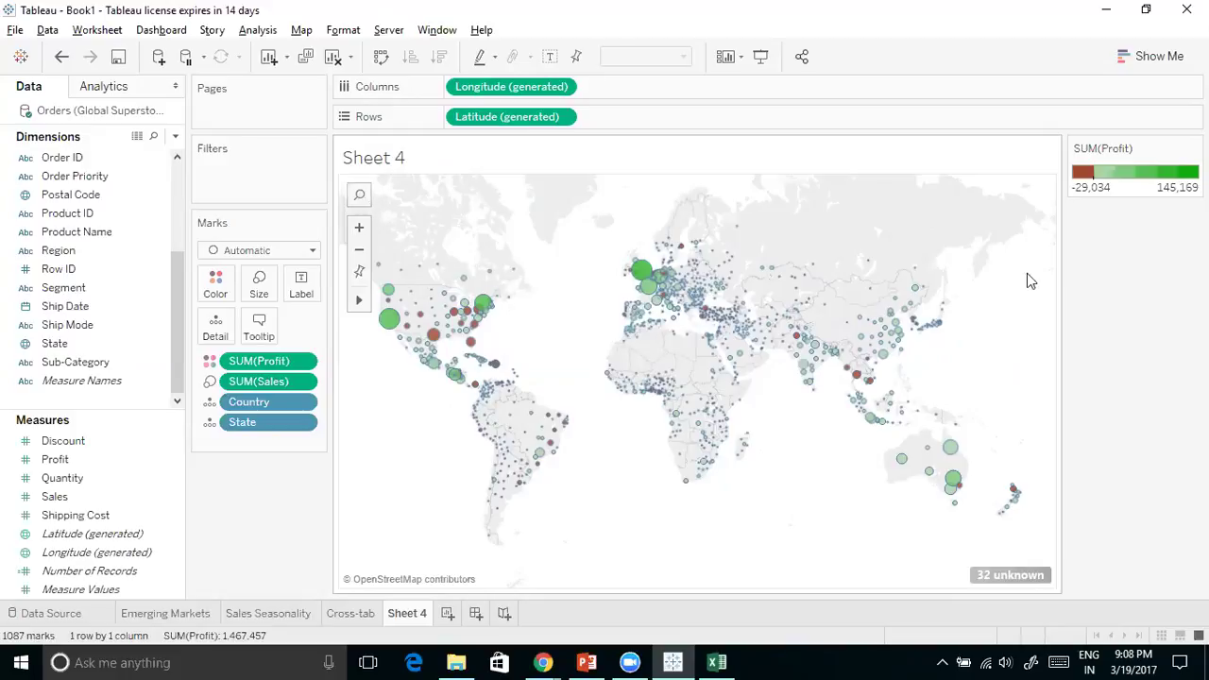
# Search the map for France
pyautogui.moveTo(664, 291)
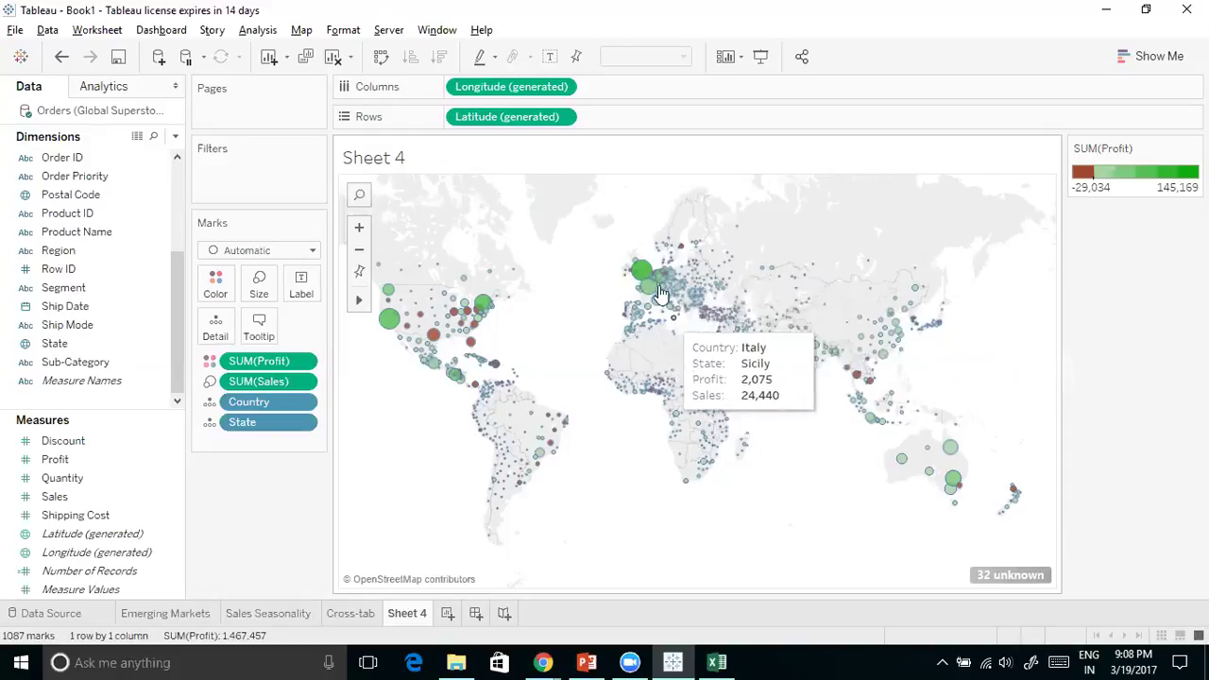
pyautogui.moveTo(359, 200)
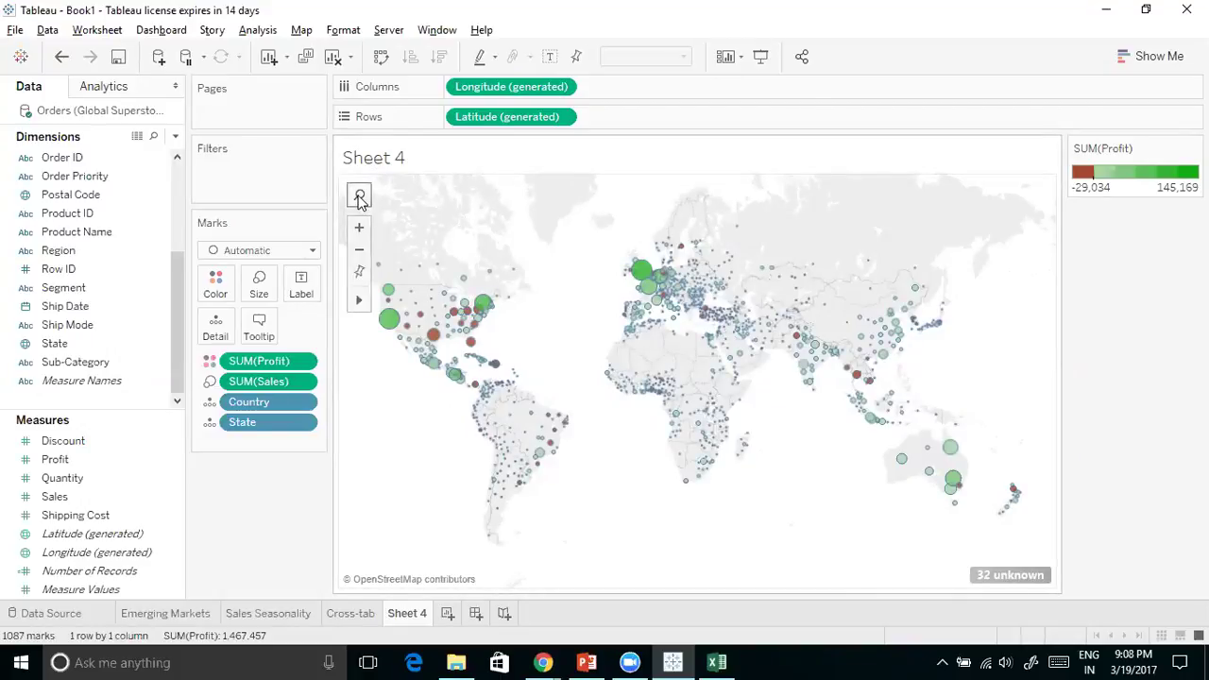
pyautogui.click(360, 196)
pyautogui.write('Franc')
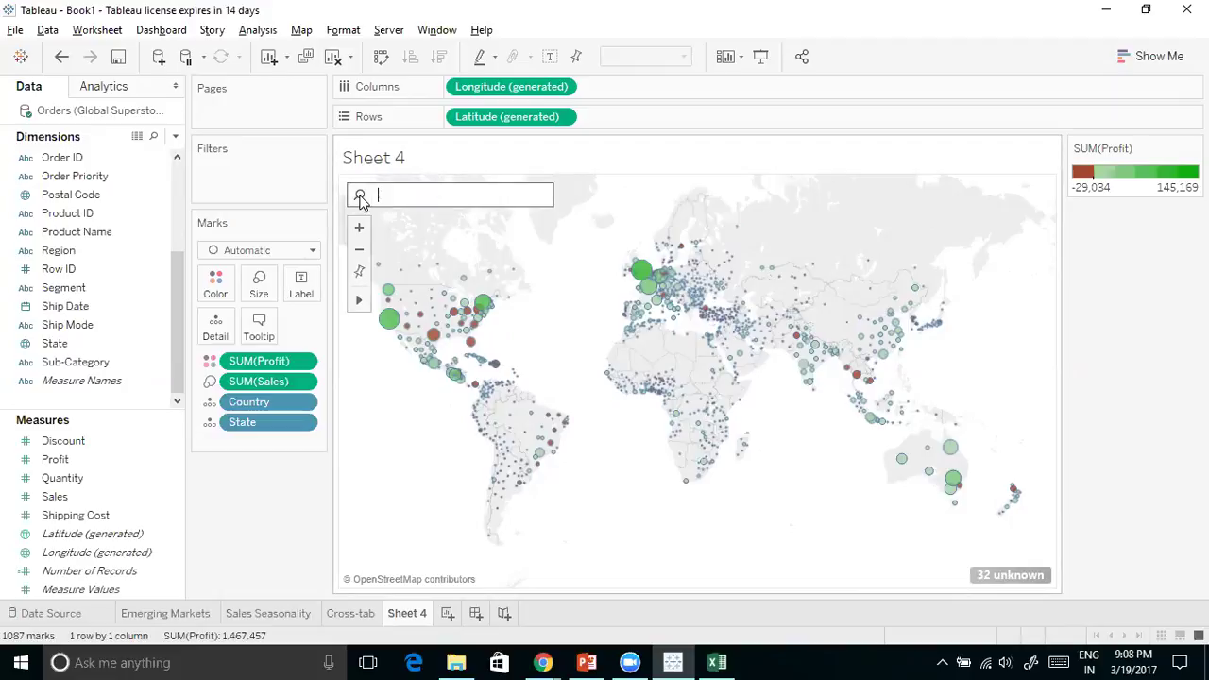
pyautogui.write('e')
pyautogui.press('Return')
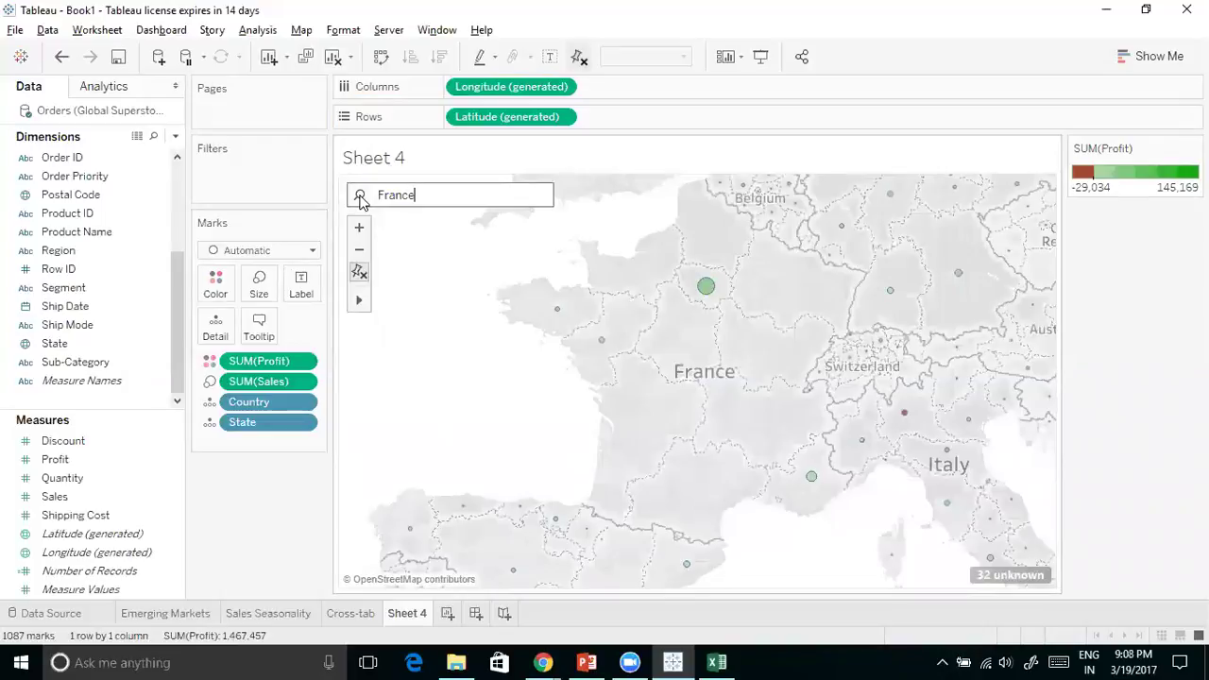
# Greatly enlarge the sales circles on the zoomed-in map of France
pyautogui.moveTo(811, 482)
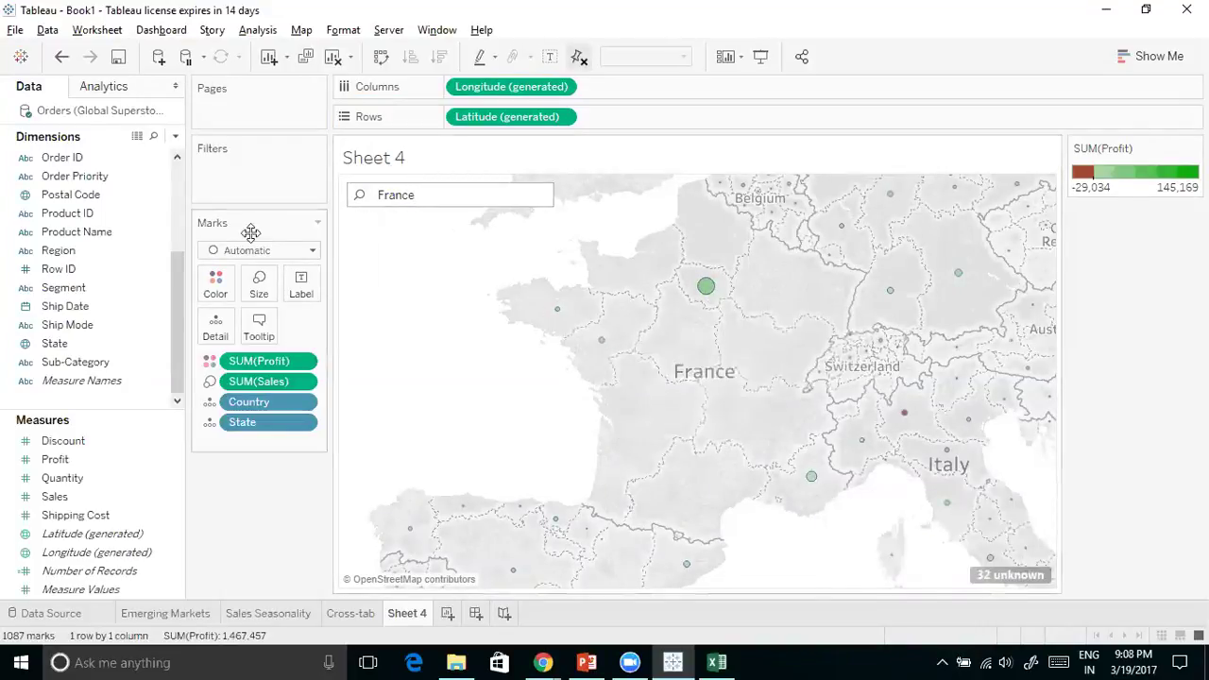
pyautogui.click(259, 281)
pyautogui.moveTo(307, 331); pyautogui.dragTo(376, 329)
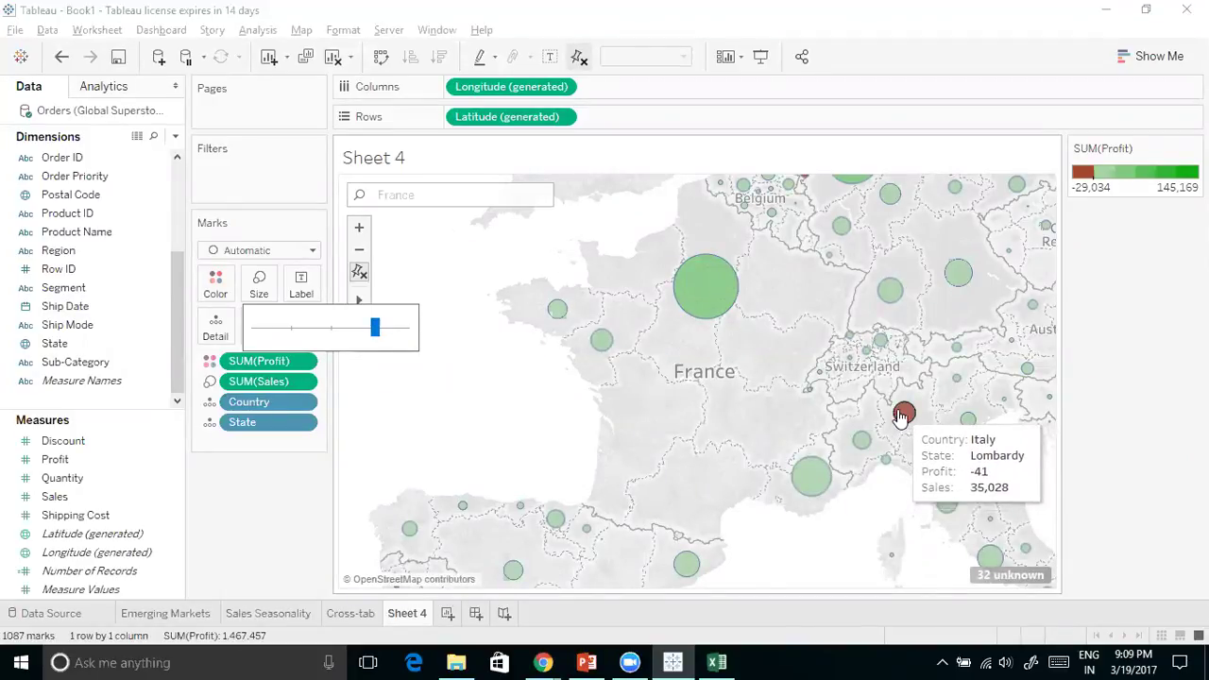
# Reset the map to its world view and shrink the sales circles so they barely overlap
pyautogui.click(358, 273)
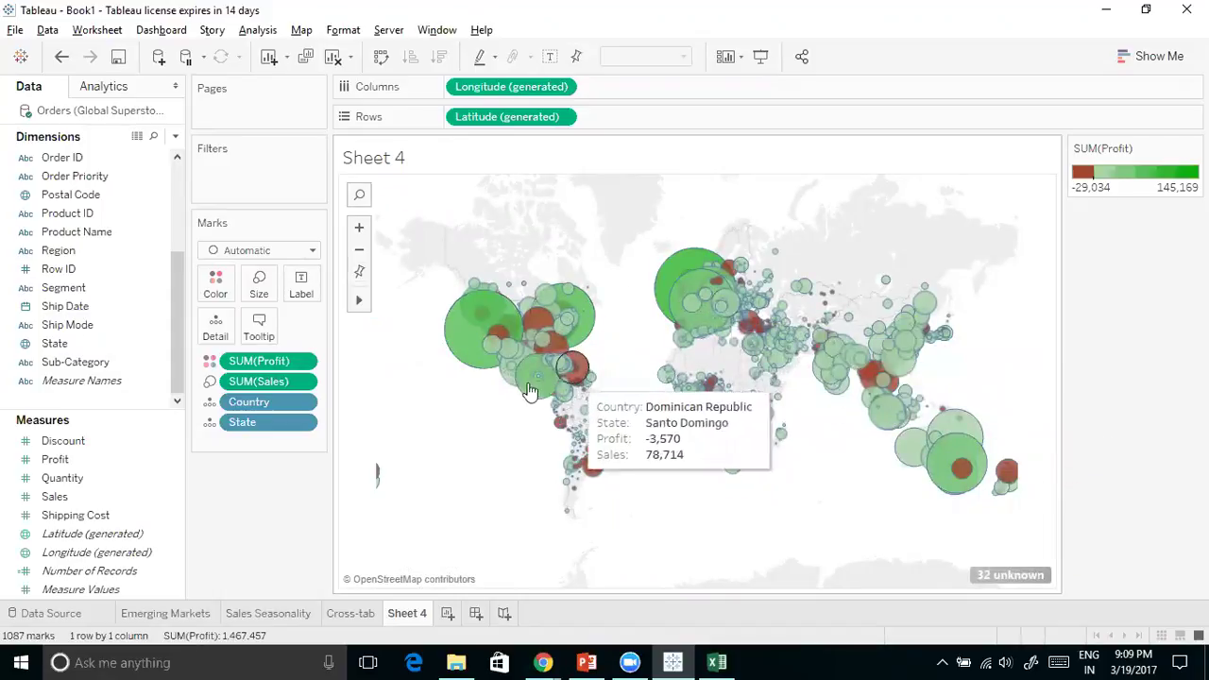
pyautogui.click(255, 286)
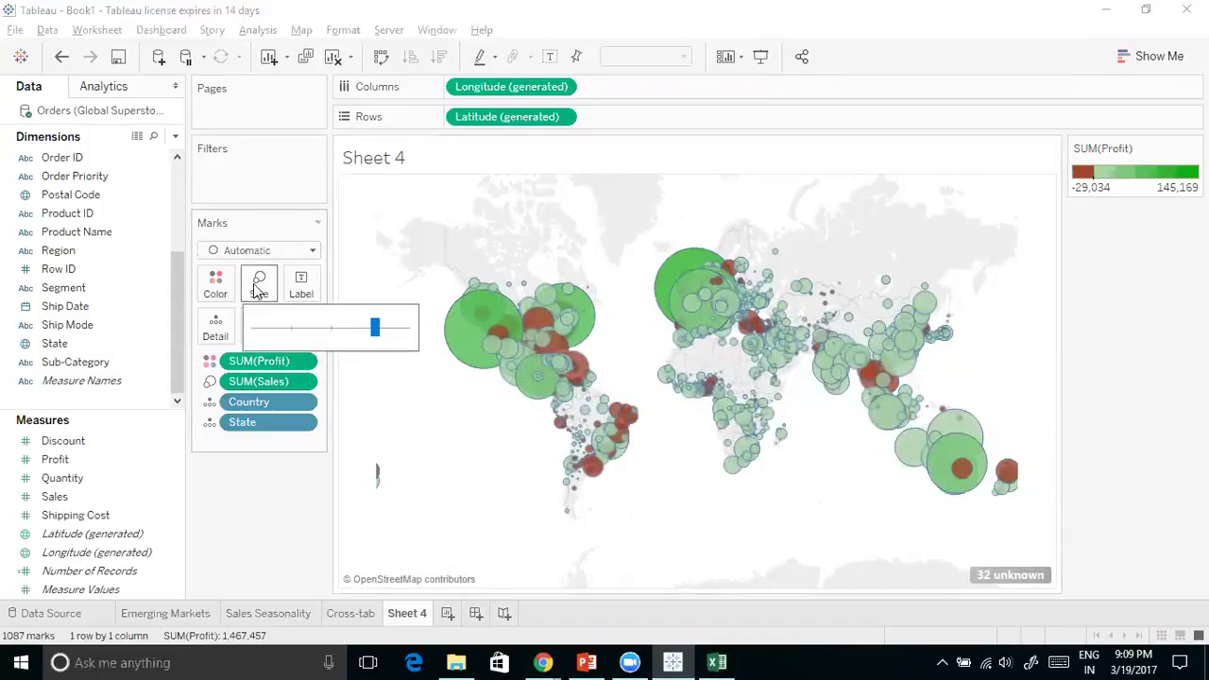
pyautogui.moveTo(375, 327); pyautogui.dragTo(323, 331)
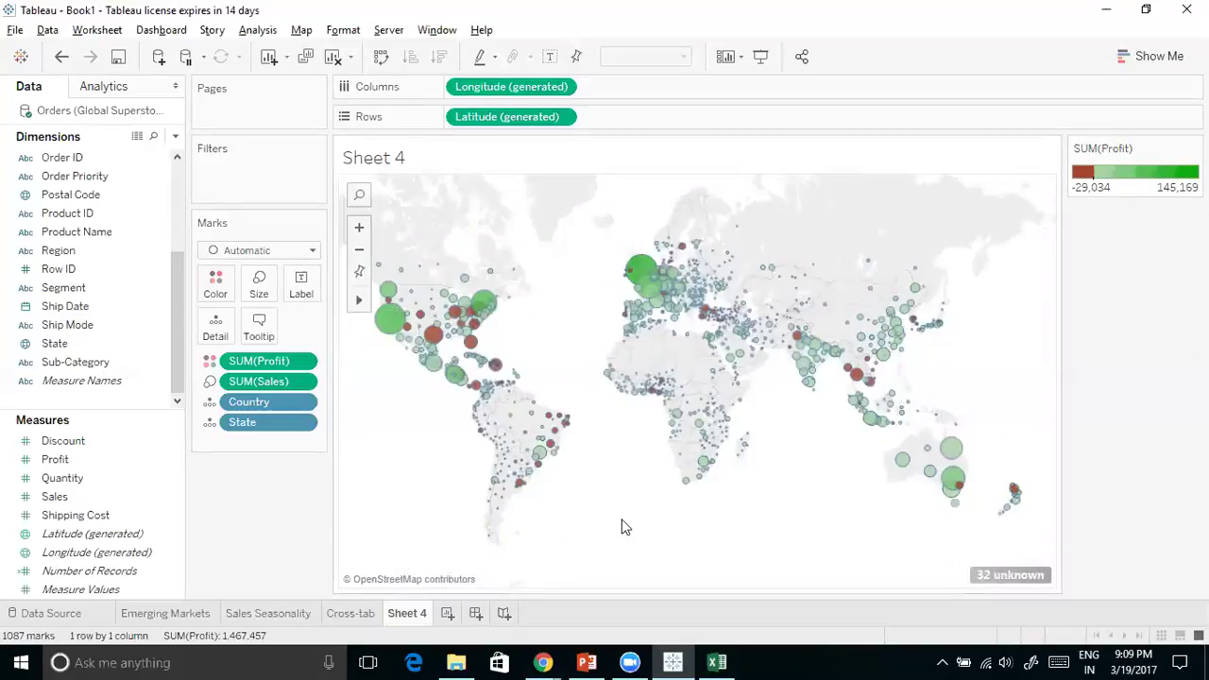
pyautogui.click(258, 283)
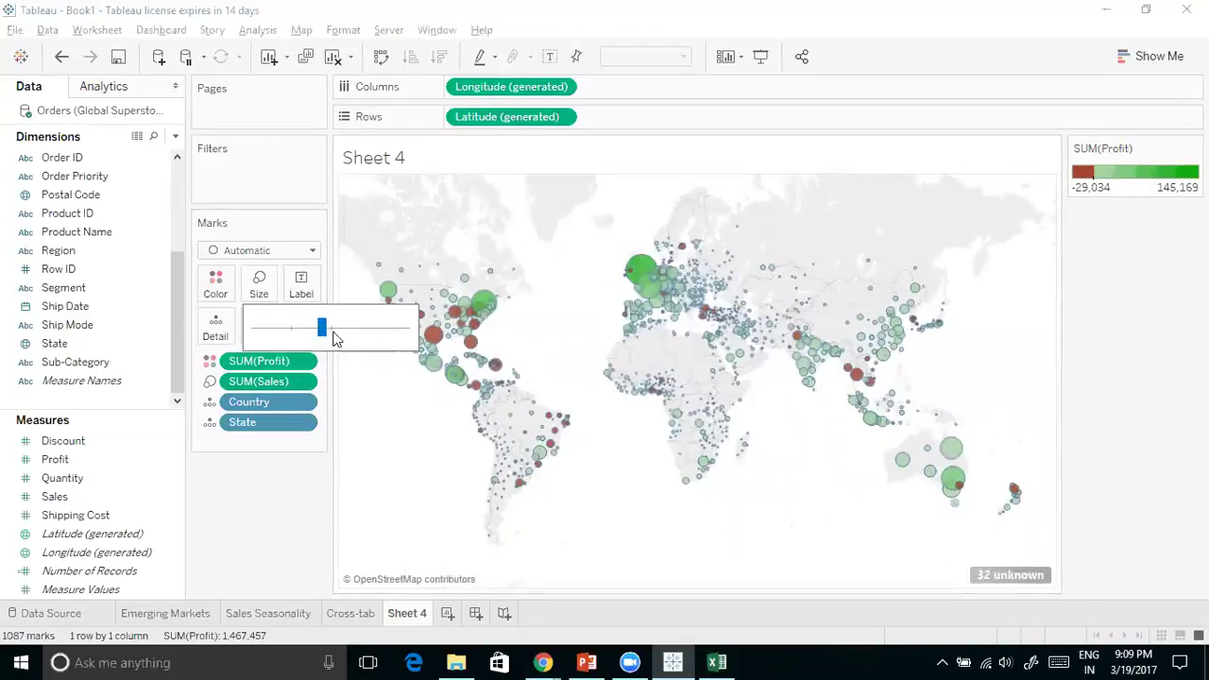
pyautogui.moveTo(314, 336); pyautogui.dragTo(310, 331)
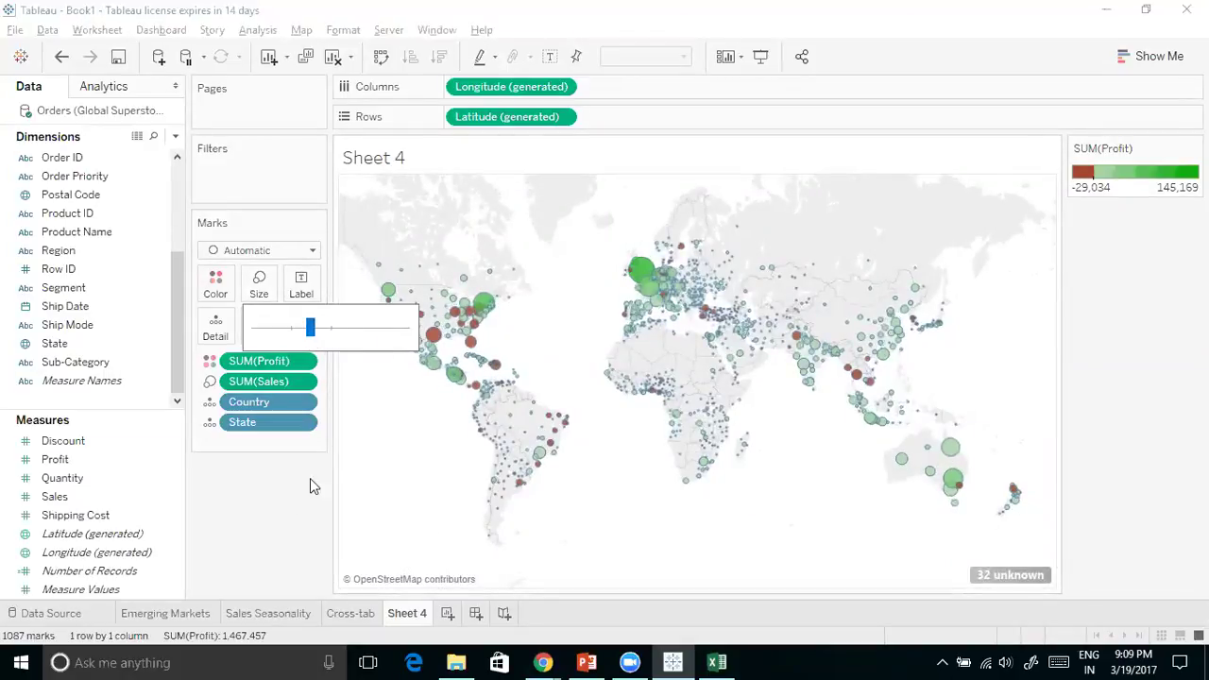
# Filter the map to the Furniture category and show the Category filter card beside it
pyautogui.moveTo(954, 479)
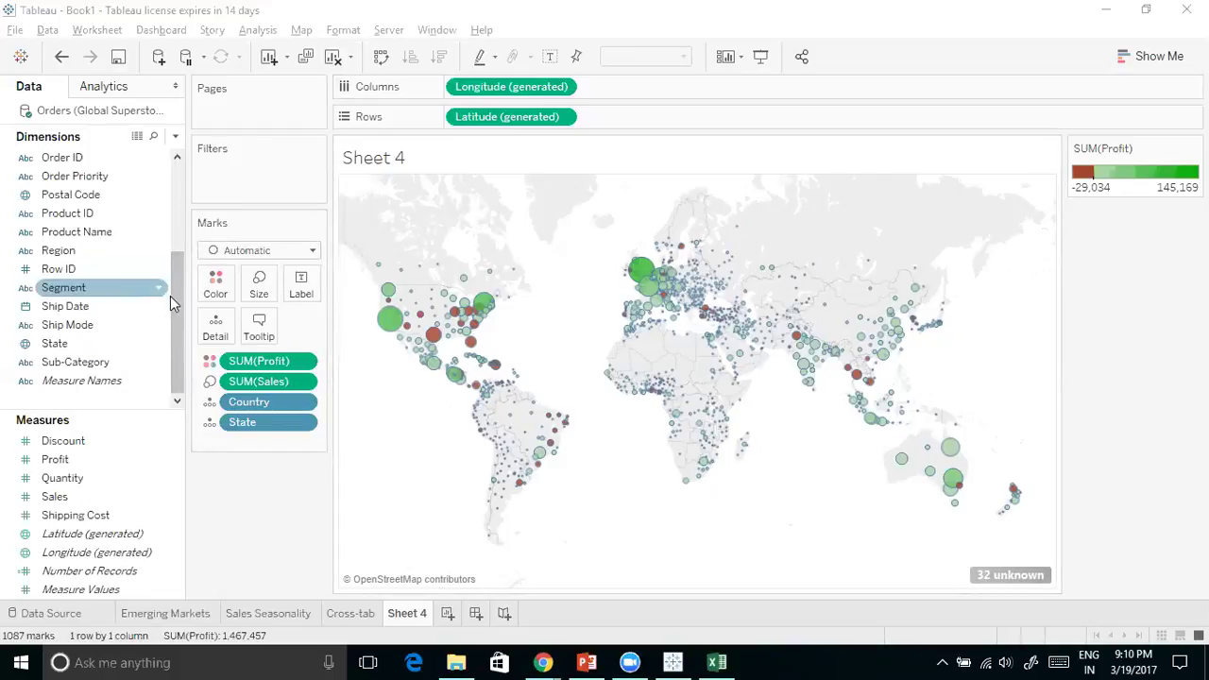
pyautogui.scroll(2, 181, 306)
pyautogui.scroll(2, 188, 250)
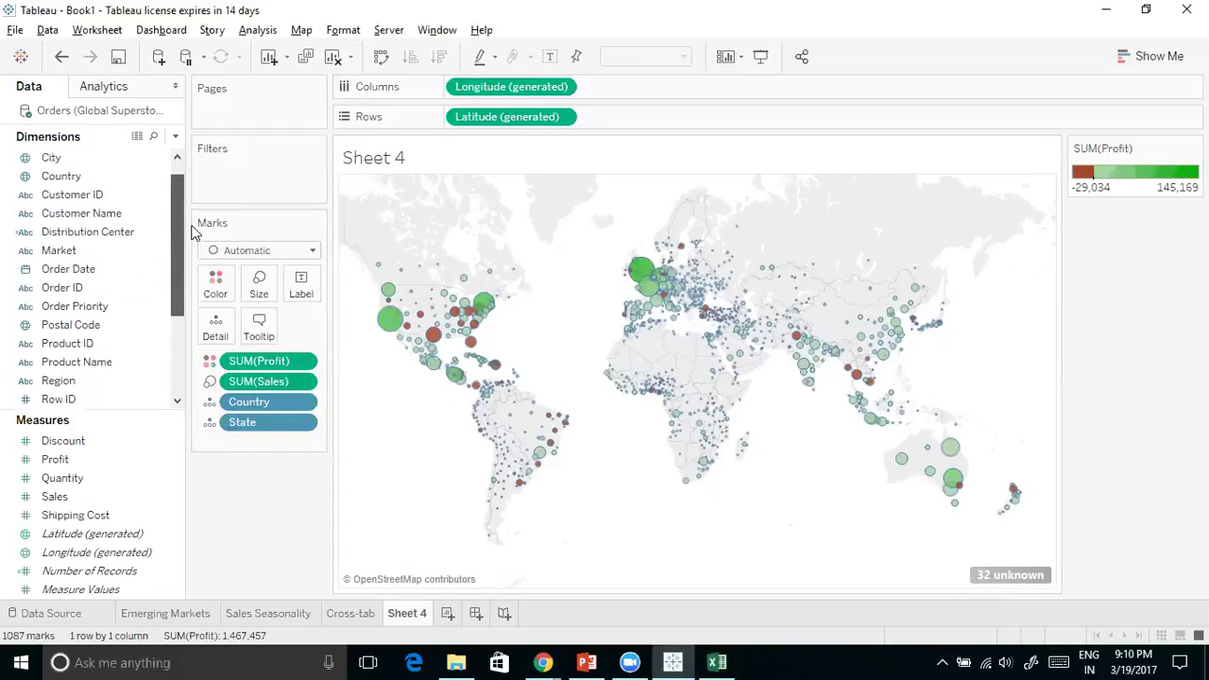
pyautogui.moveTo(179, 265); pyautogui.dragTo(180, 349)
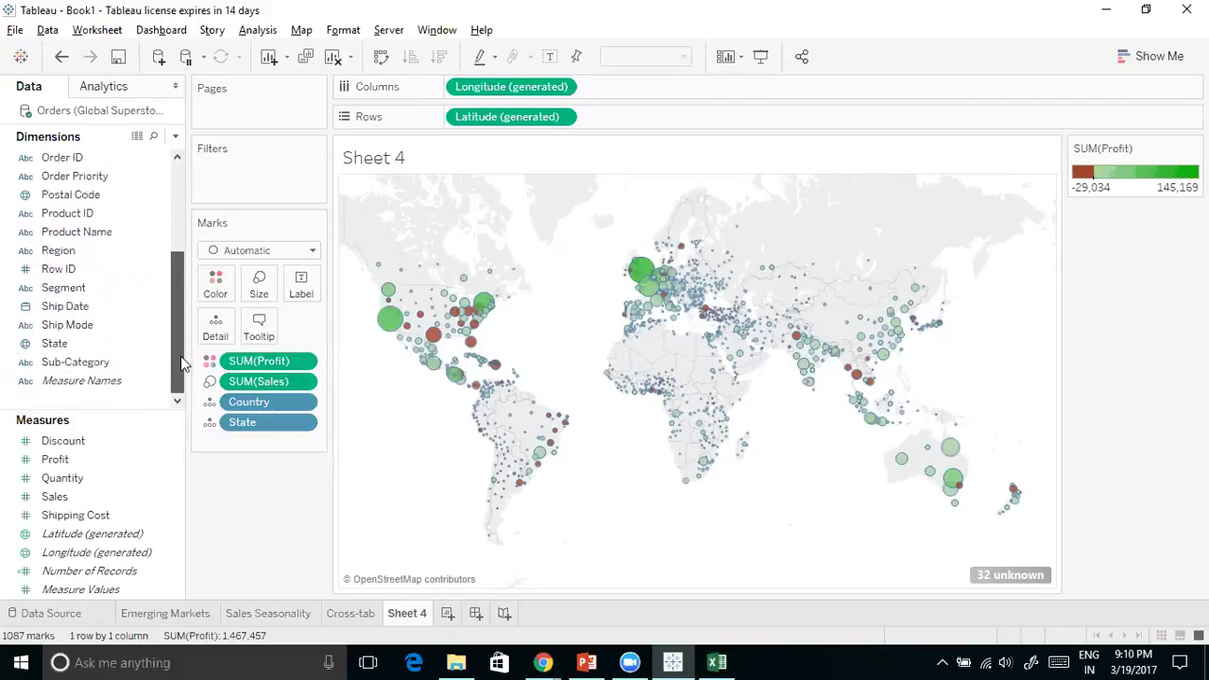
pyautogui.moveTo(176, 360); pyautogui.dragTo(181, 271)
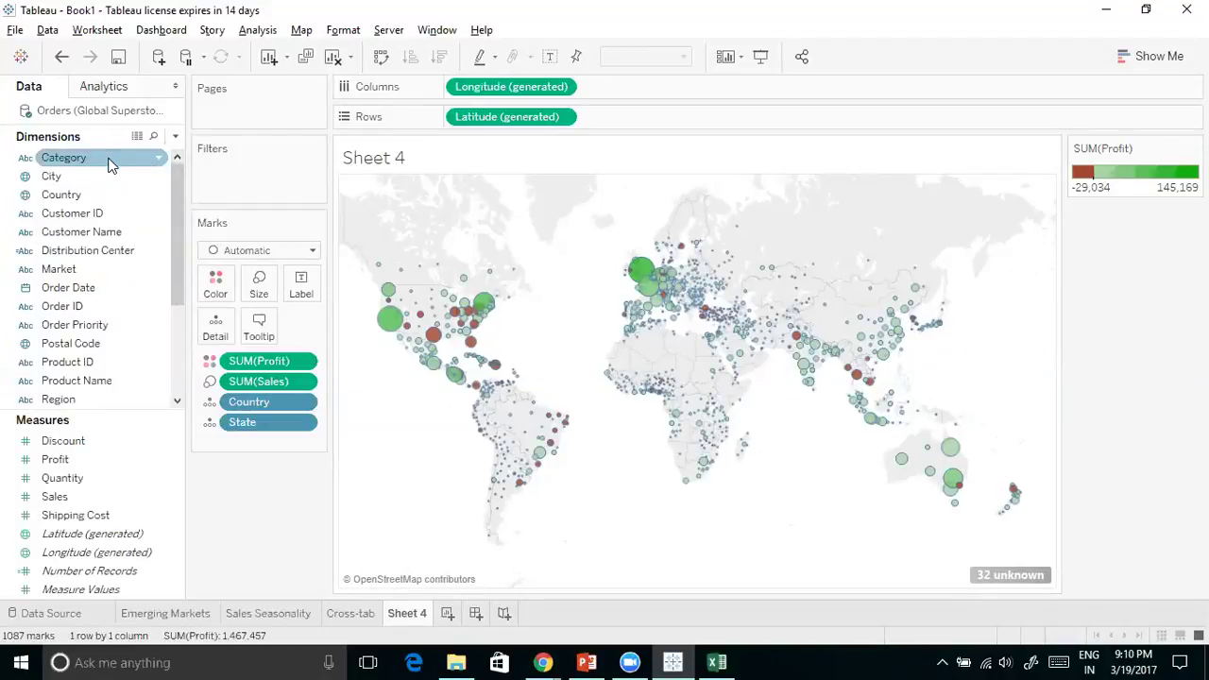
pyautogui.moveTo(109, 162); pyautogui.dragTo(268, 165)
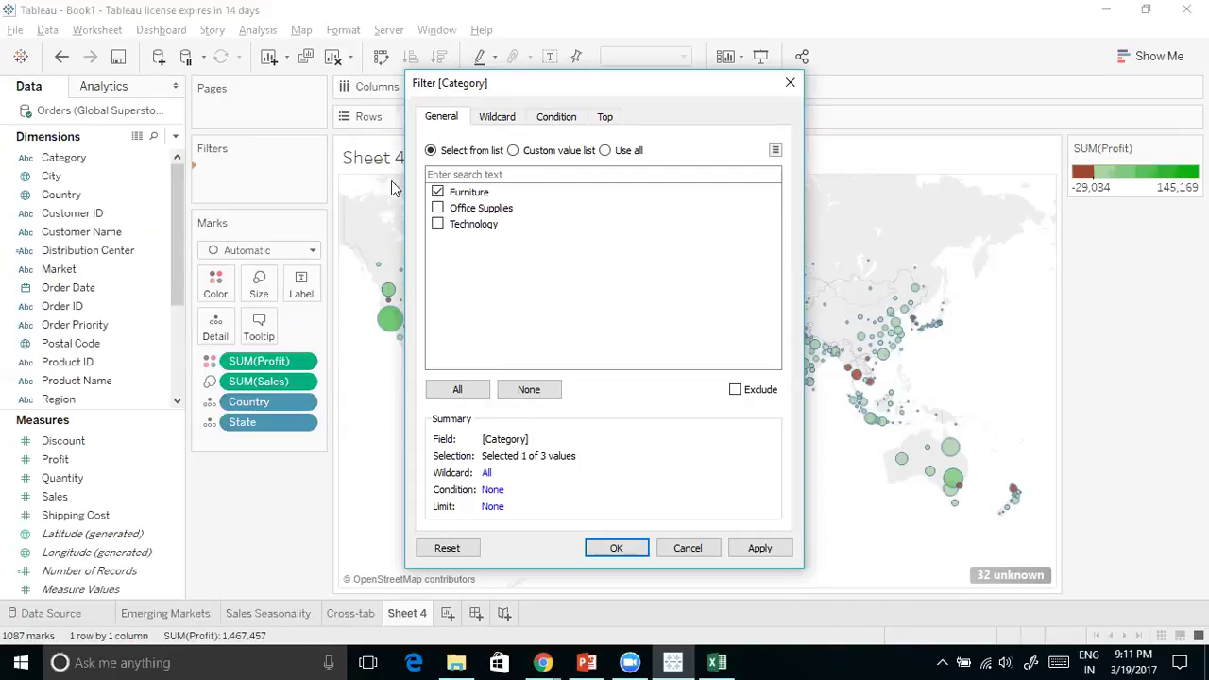
pyautogui.click(614, 556)
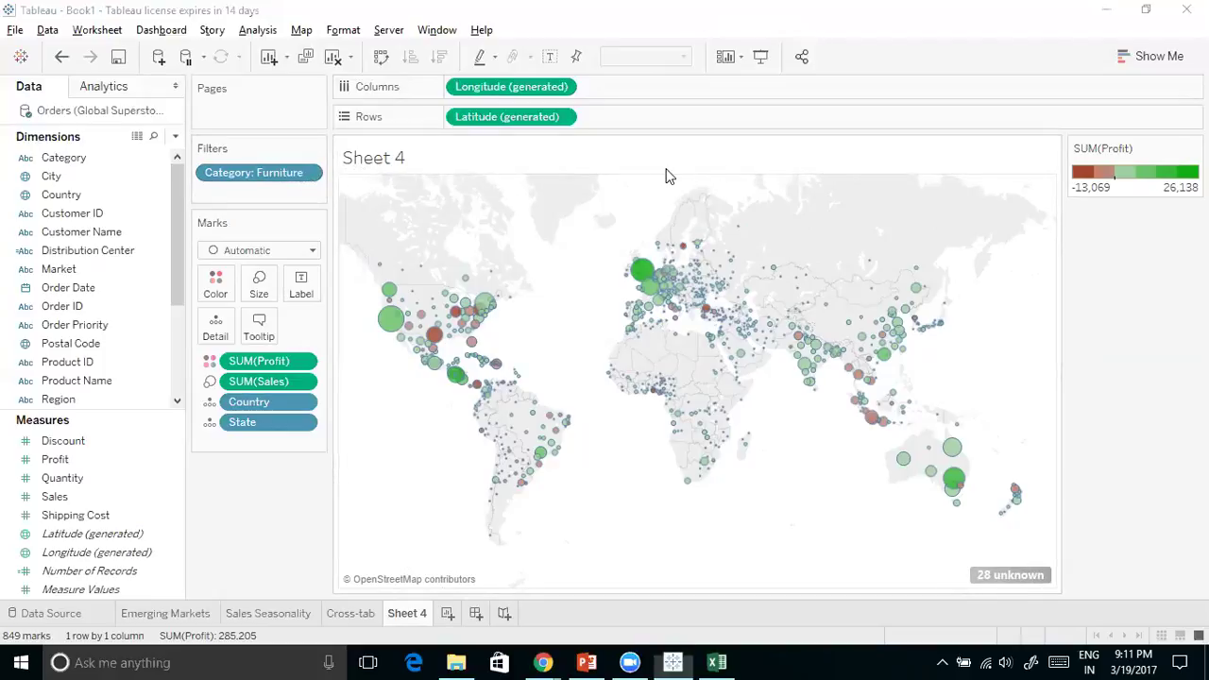
pyautogui.click(308, 174)
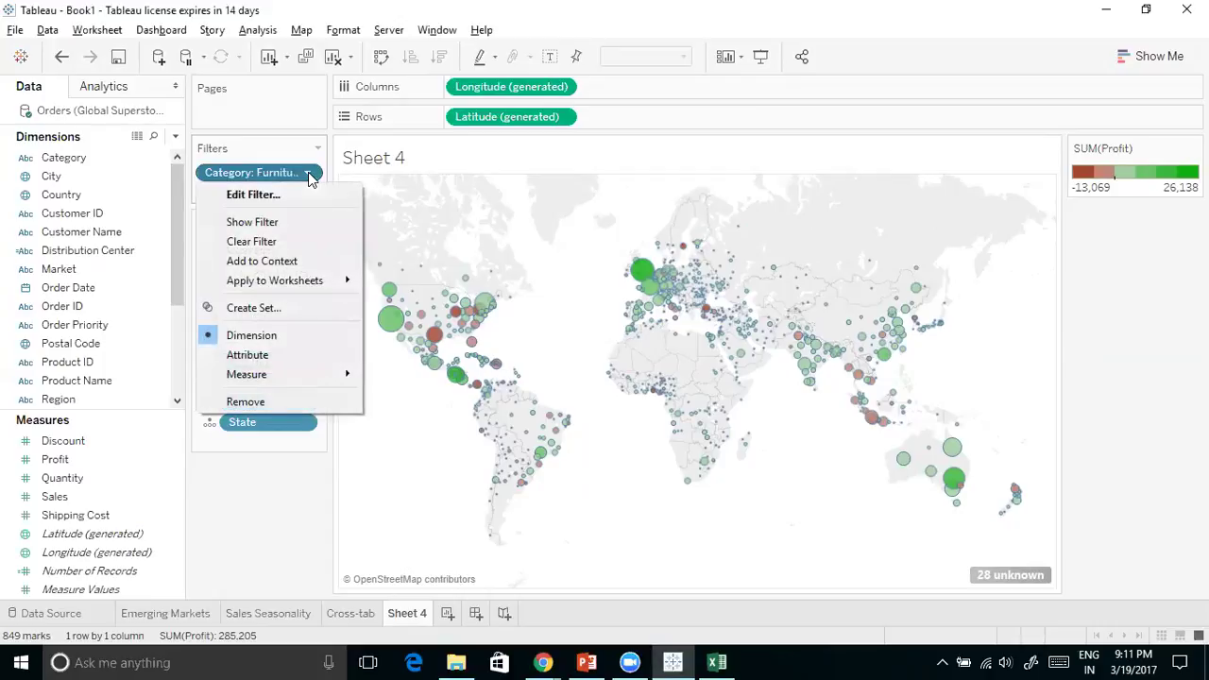
pyautogui.click(290, 227)
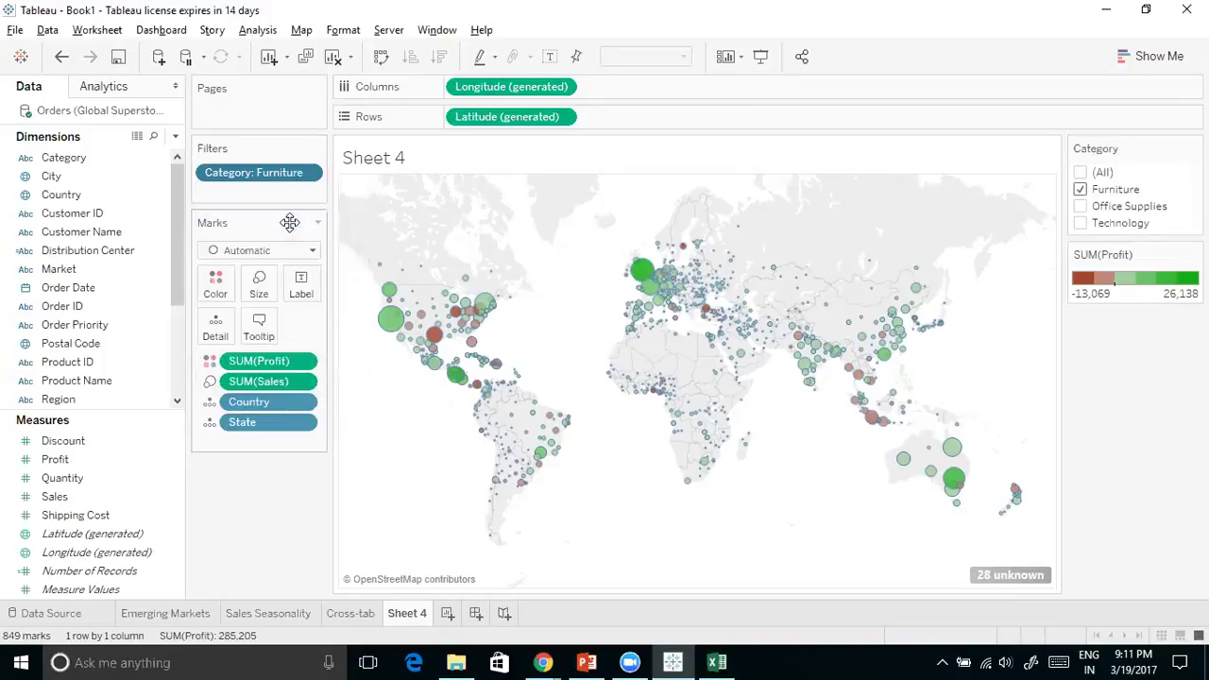
# Include all categories in the Category filter, and narrow the map to Office Supplies only
pyautogui.click(1081, 207)
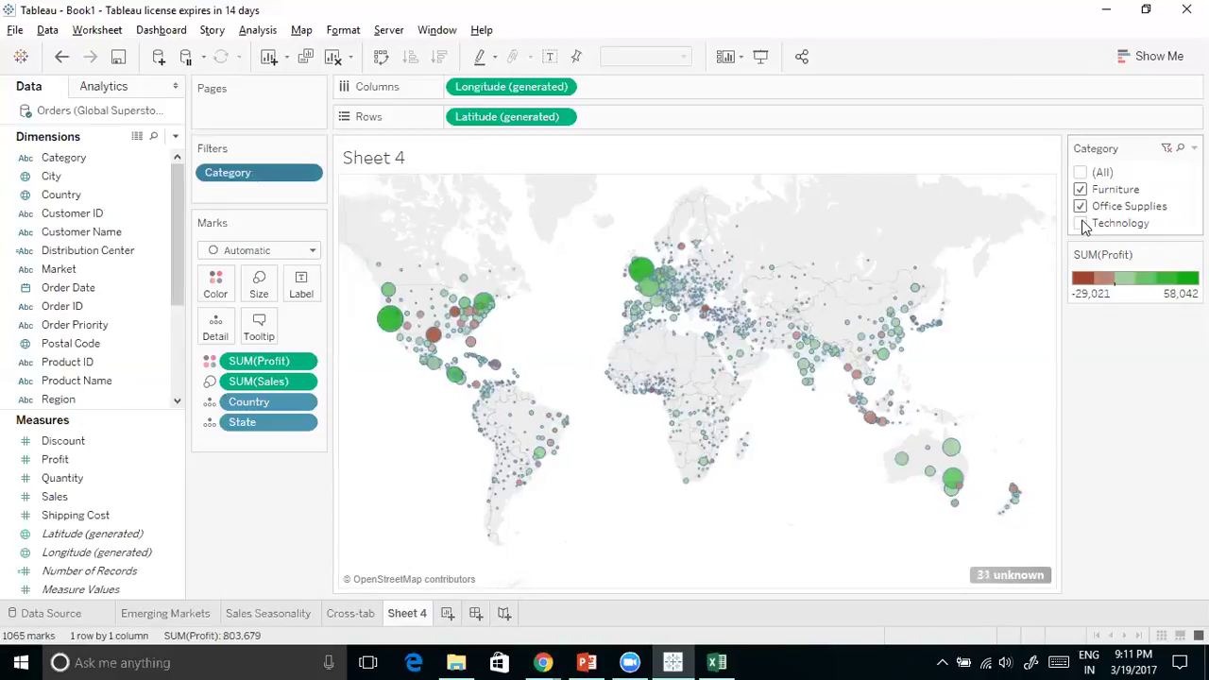
pyautogui.click(1082, 223)
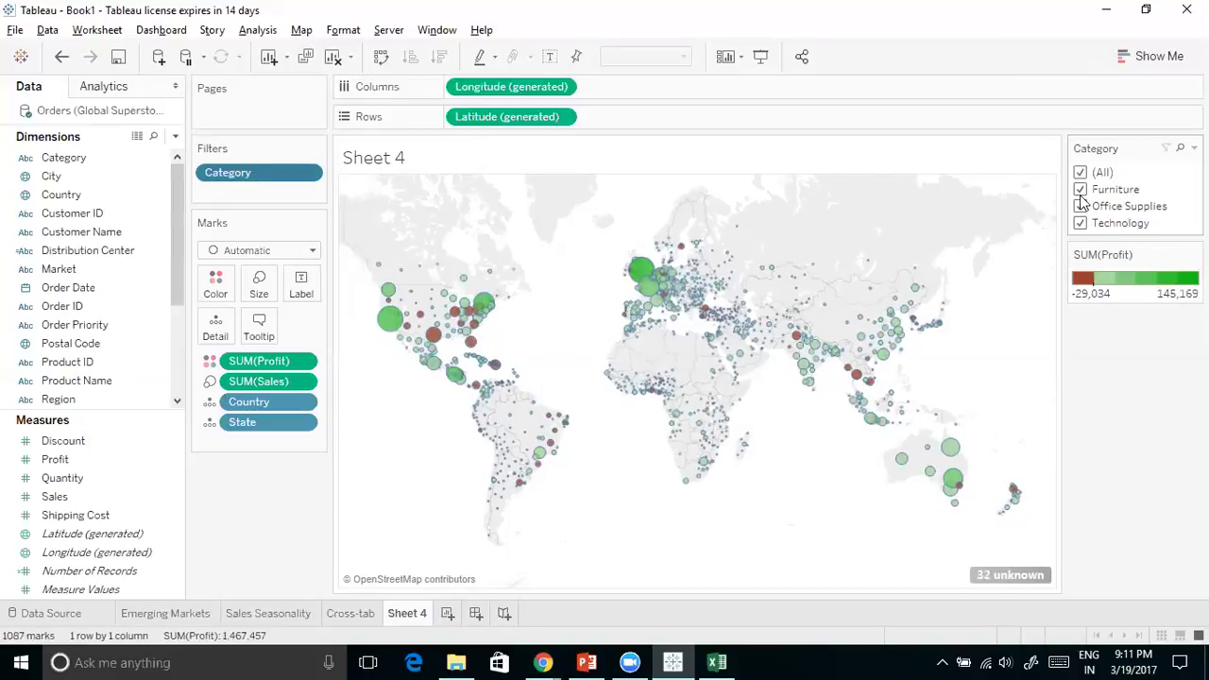
pyautogui.click(1080, 173)
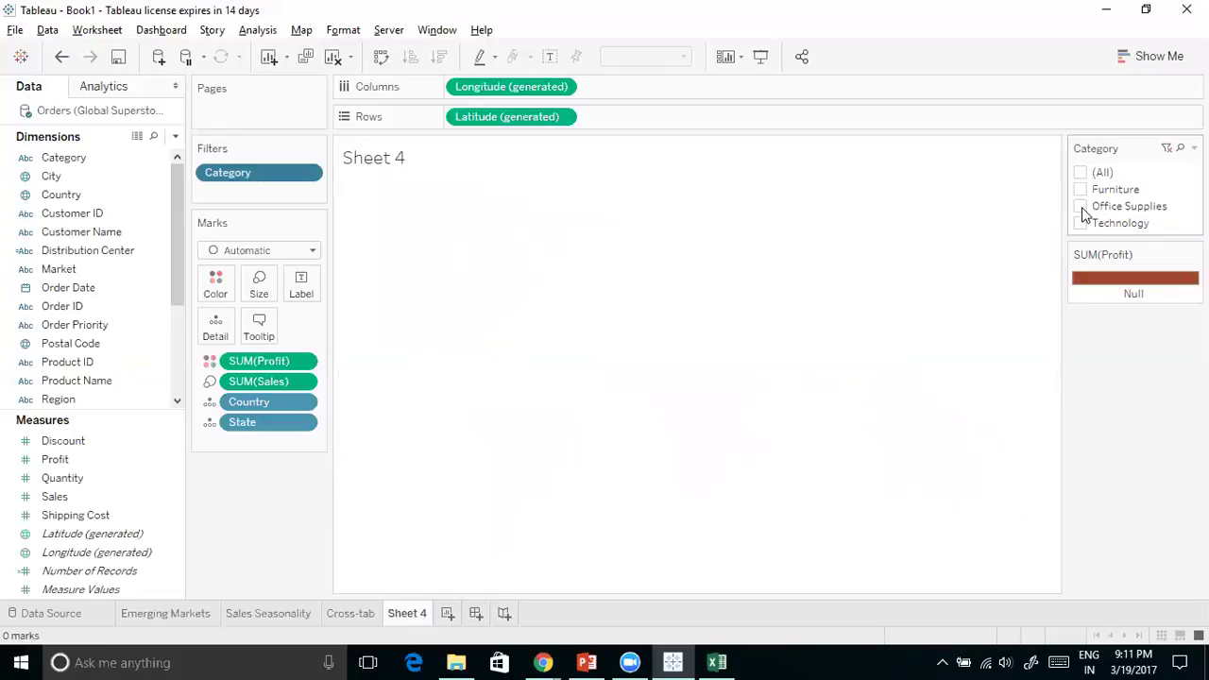
pyautogui.click(1082, 208)
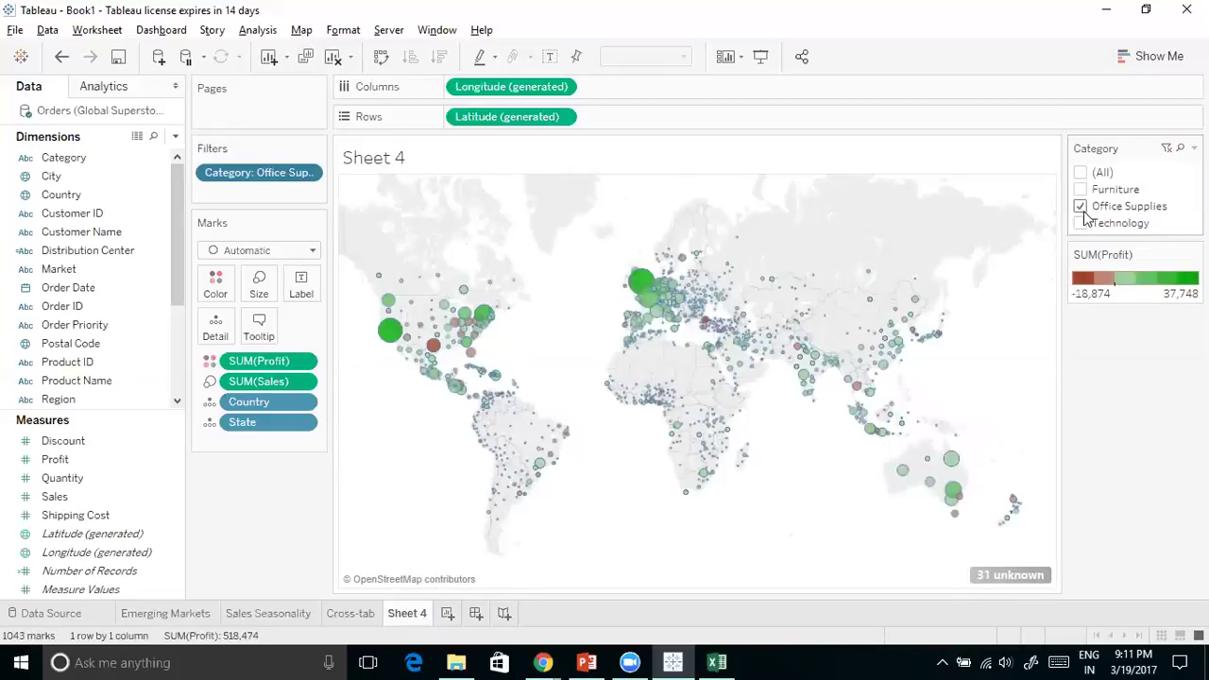
# Switch the map's Category filter from Office Supplies to Technology only, and from there to Furniture only
pyautogui.click(1080, 206)
pyautogui.click(1081, 223)
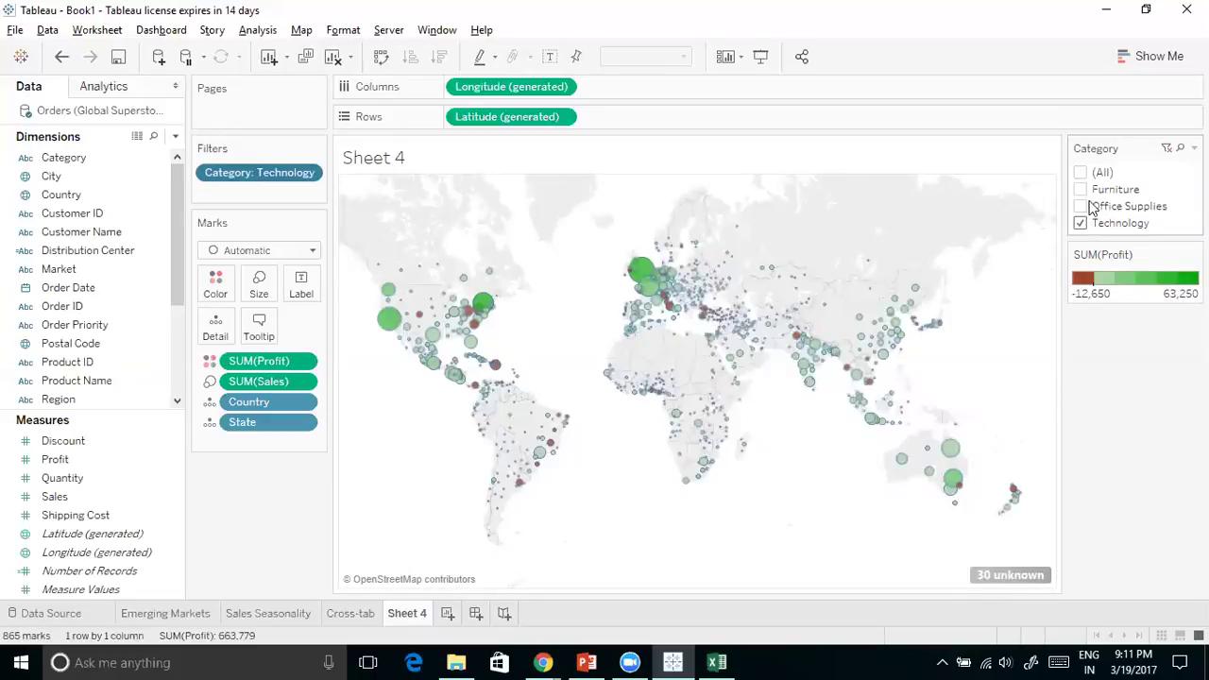
pyautogui.click(1081, 190)
pyautogui.click(1080, 223)
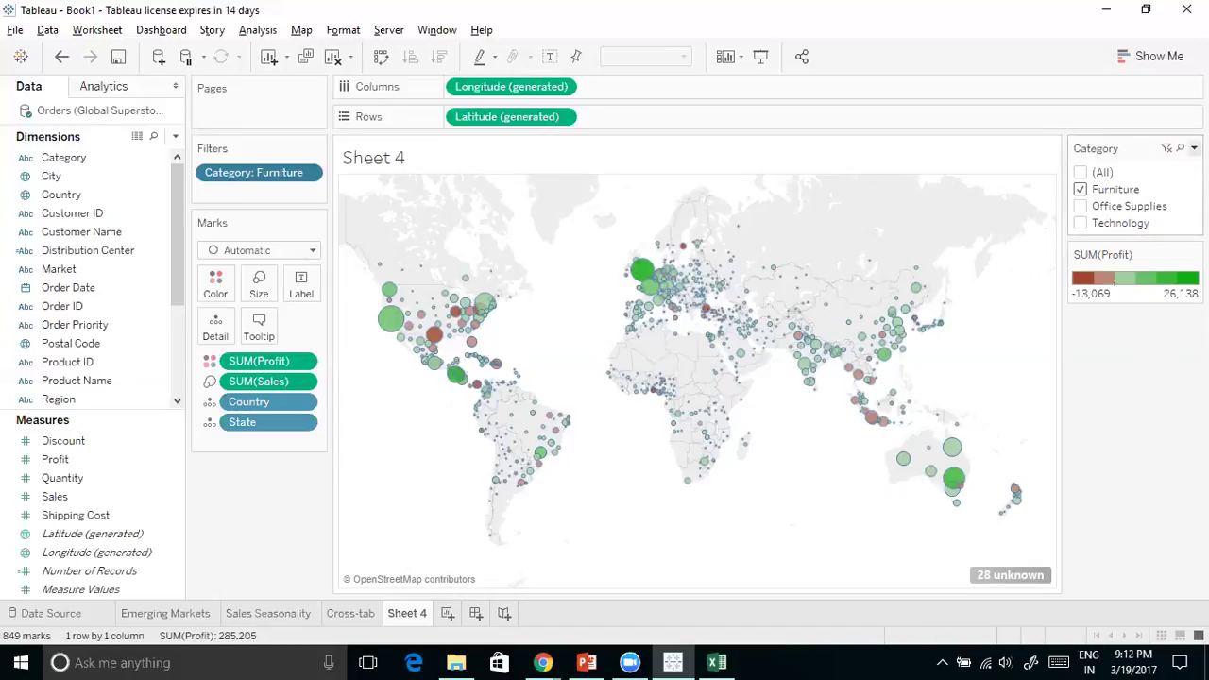
# Change the Category filter card to a single-value list so only one category can be chosen at a time
pyautogui.click(1193, 148)
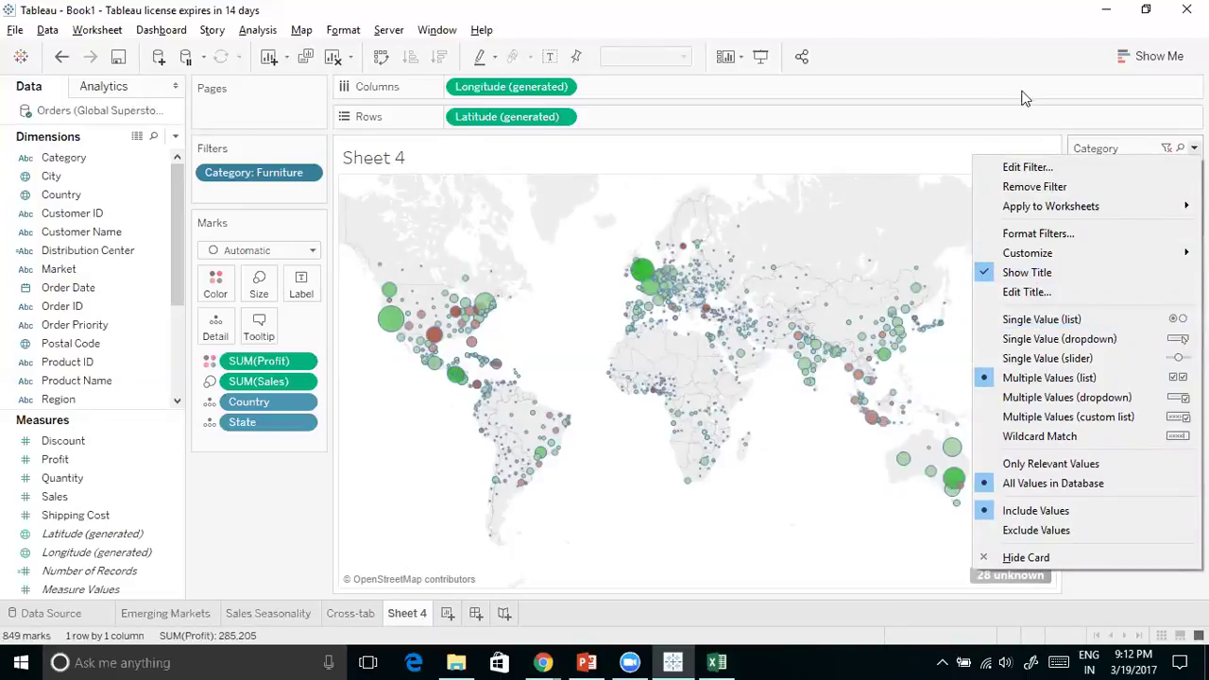
pyautogui.click(1027, 44)
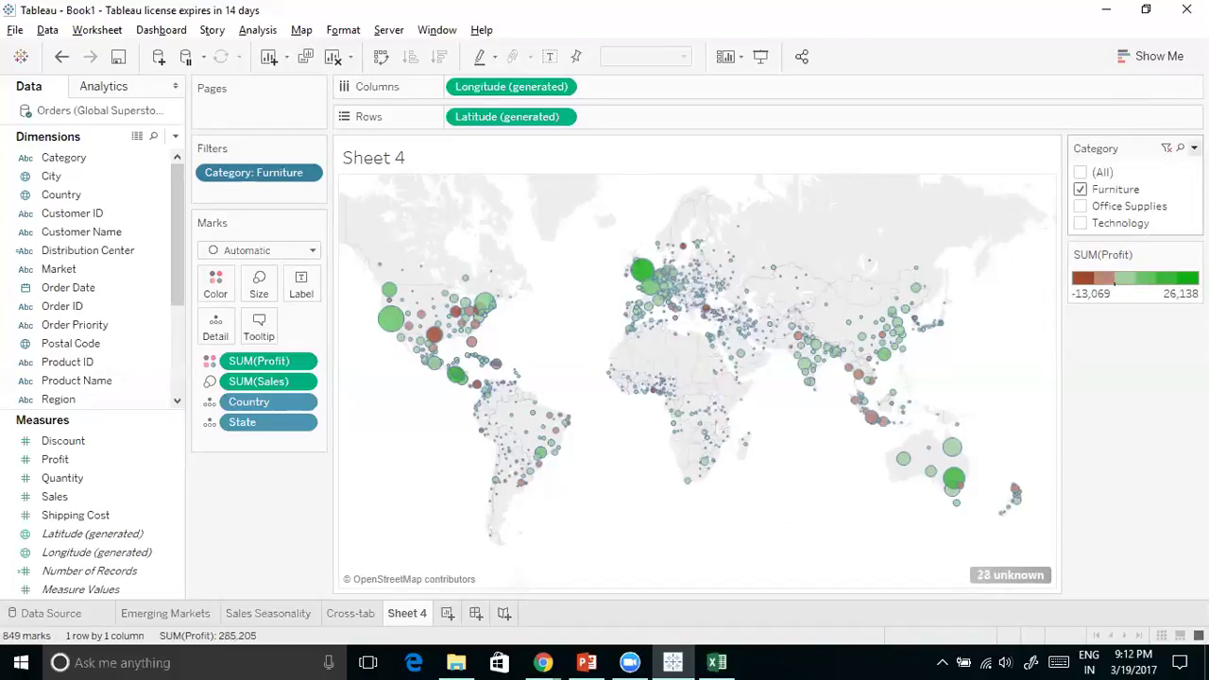
pyautogui.click(1194, 148)
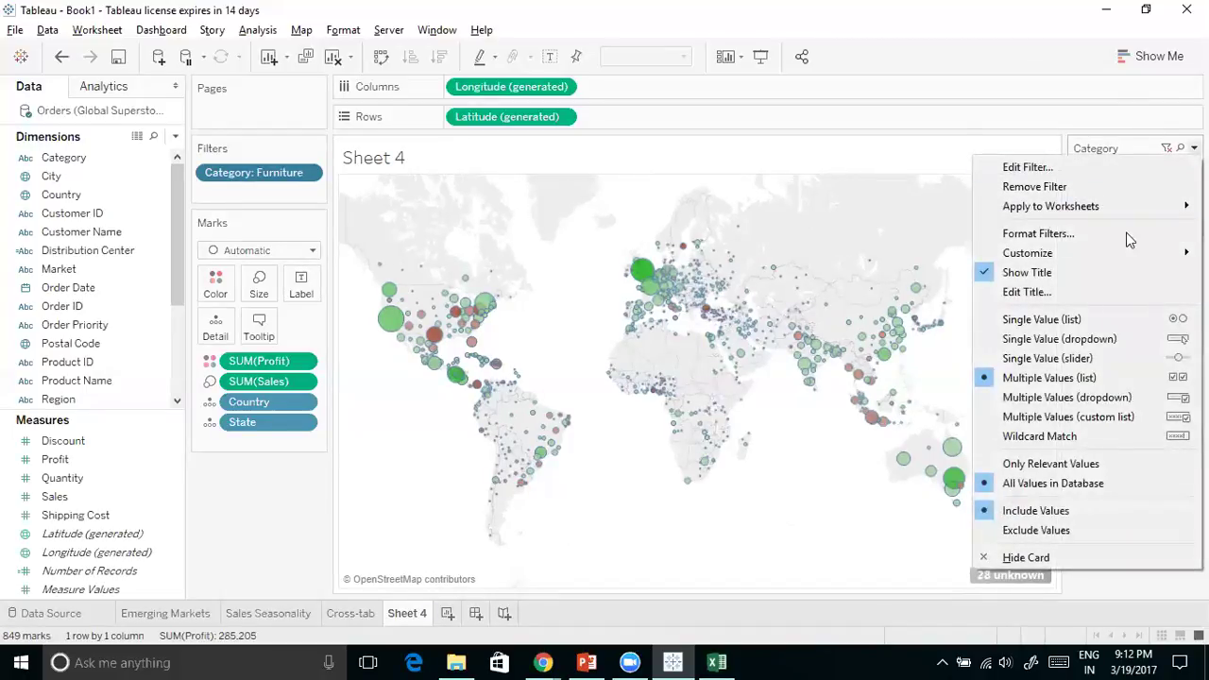
pyautogui.click(1087, 318)
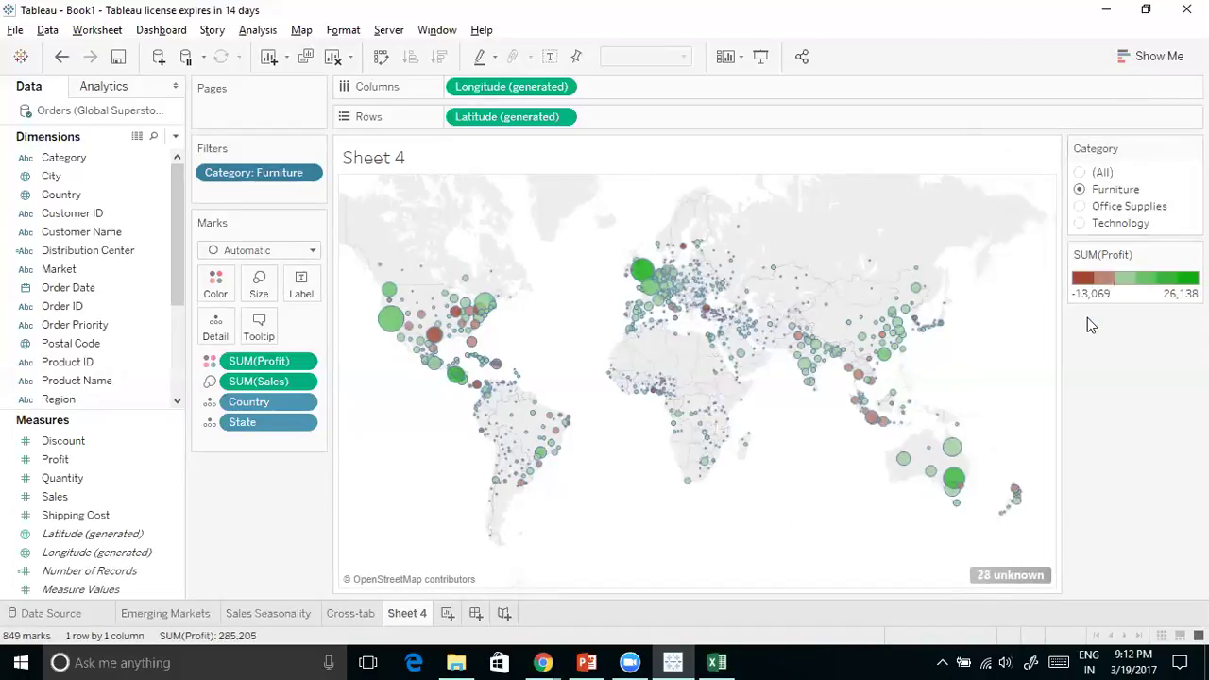
# Cycle the single-value Category filter through Office Supplies, Technology and Furniture, ending on Technology
pyautogui.click(1081, 207)
pyautogui.click(1081, 221)
pyautogui.click(1081, 207)
pyautogui.click(1080, 188)
pyautogui.click(1082, 207)
pyautogui.click(1082, 224)
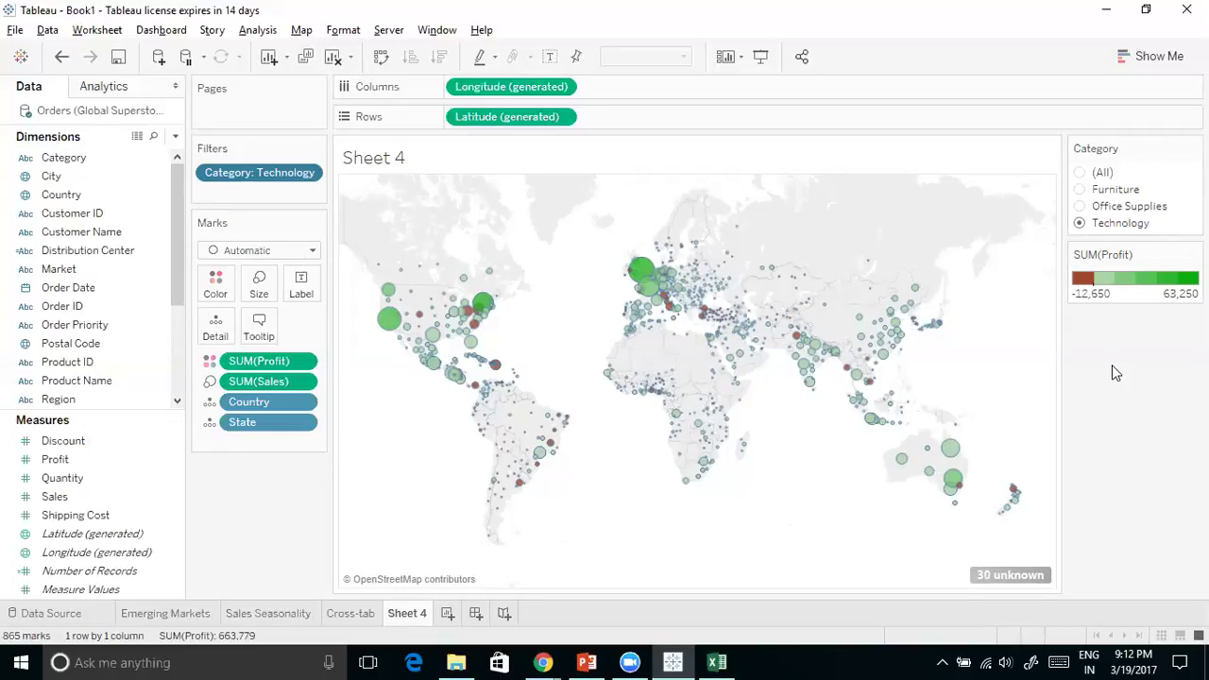
# Rename Sheet 4 as Global Sales and Profits
pyautogui.rightClick(422, 614)
pyautogui.click(495, 439)
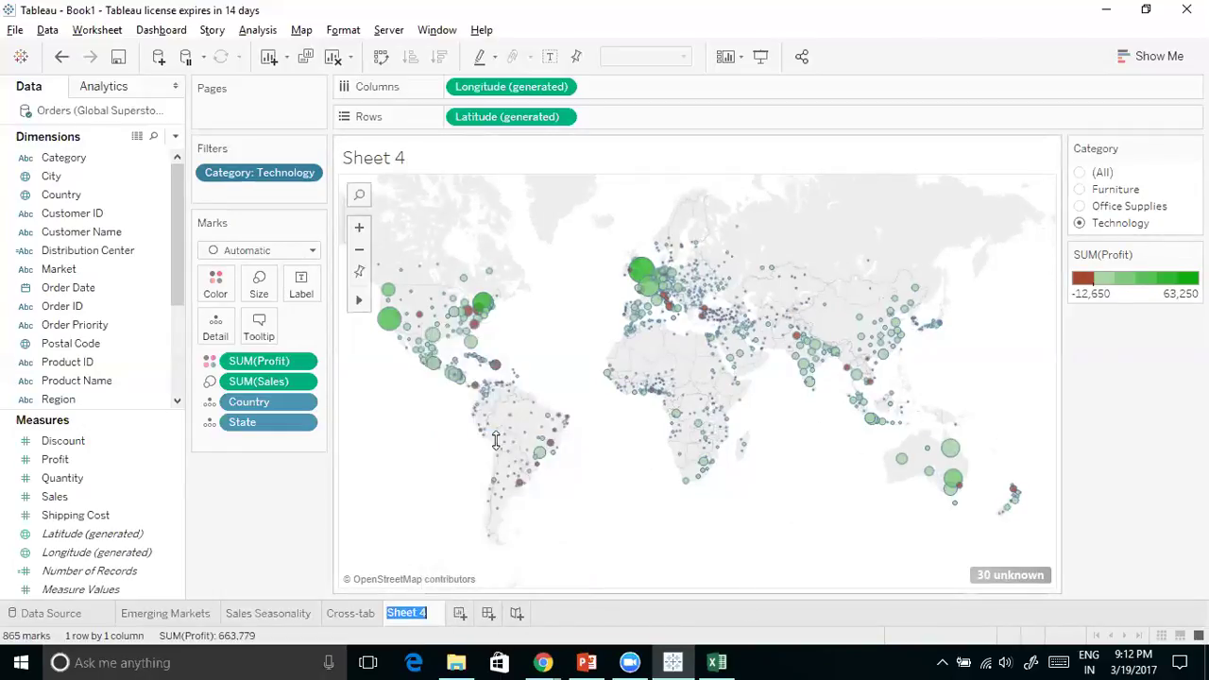
pyautogui.write('Global Sales and Profits')
pyautogui.click(1141, 436)
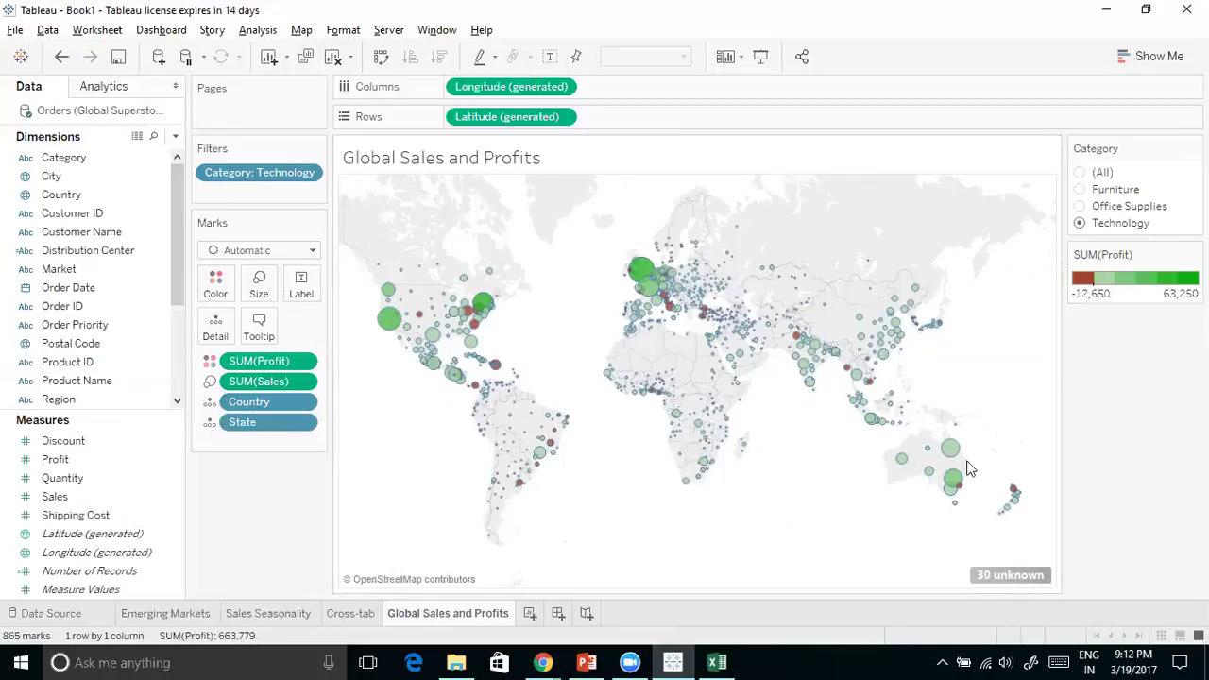
# Preview the Emerging Markets, Sales Seasonality and Cross-tab sheets without leaving the map
pyautogui.moveTo(175, 616)
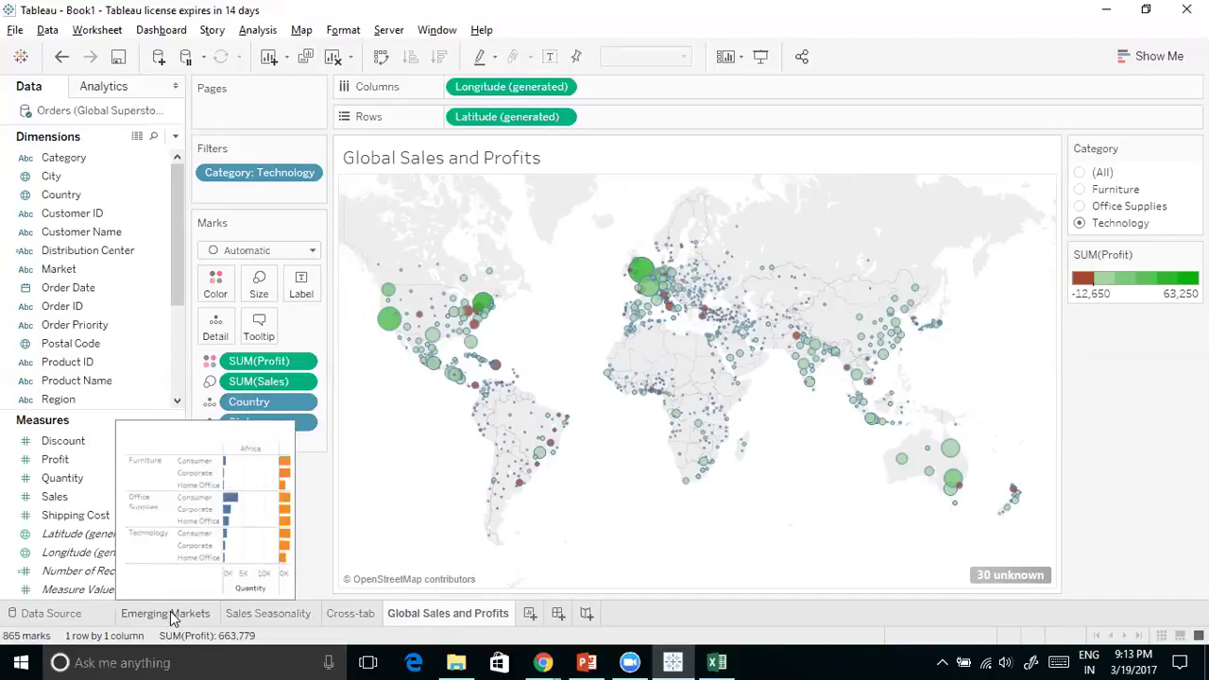
pyautogui.moveTo(283, 613)
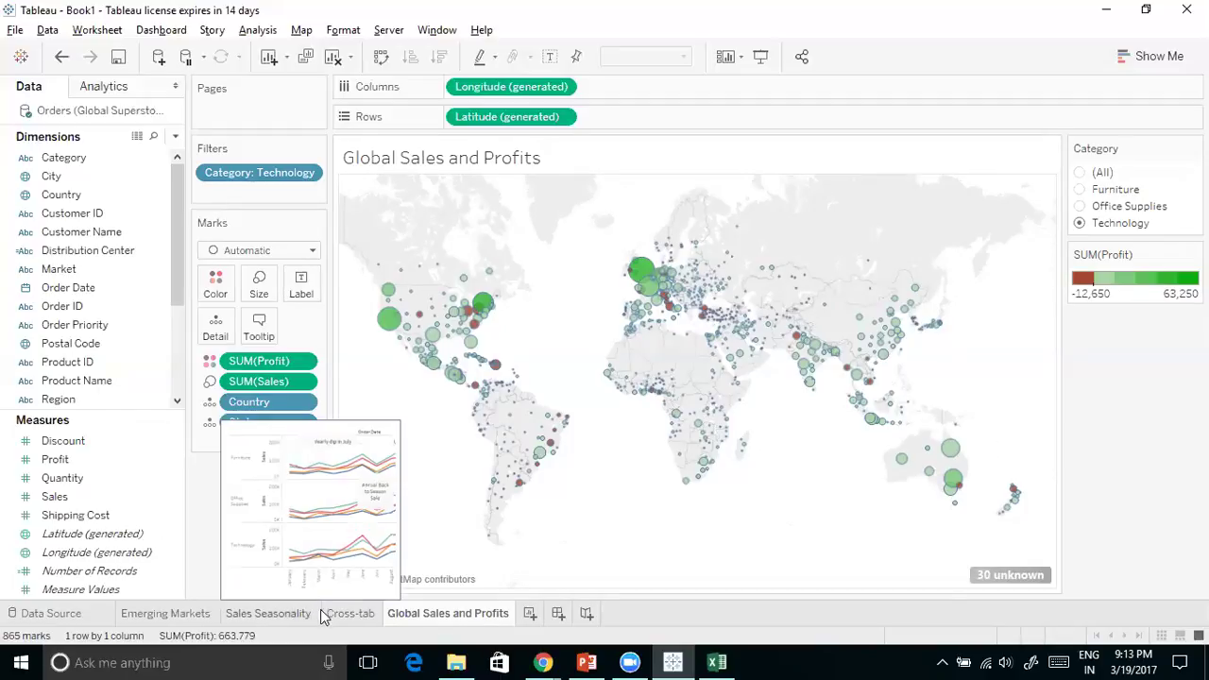
pyautogui.moveTo(350, 618)
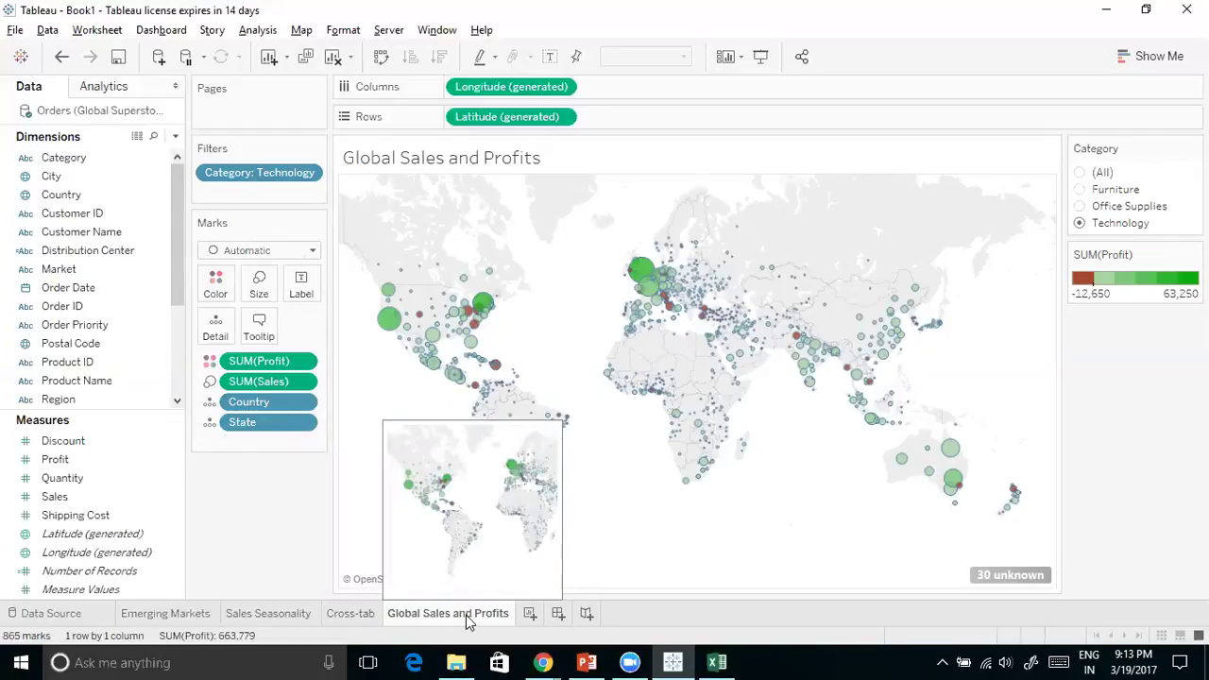
# Filter the map to Furniture and examine profit and sales details of individual states in Asia, Europe and the Americas
pyautogui.click(1079, 189)
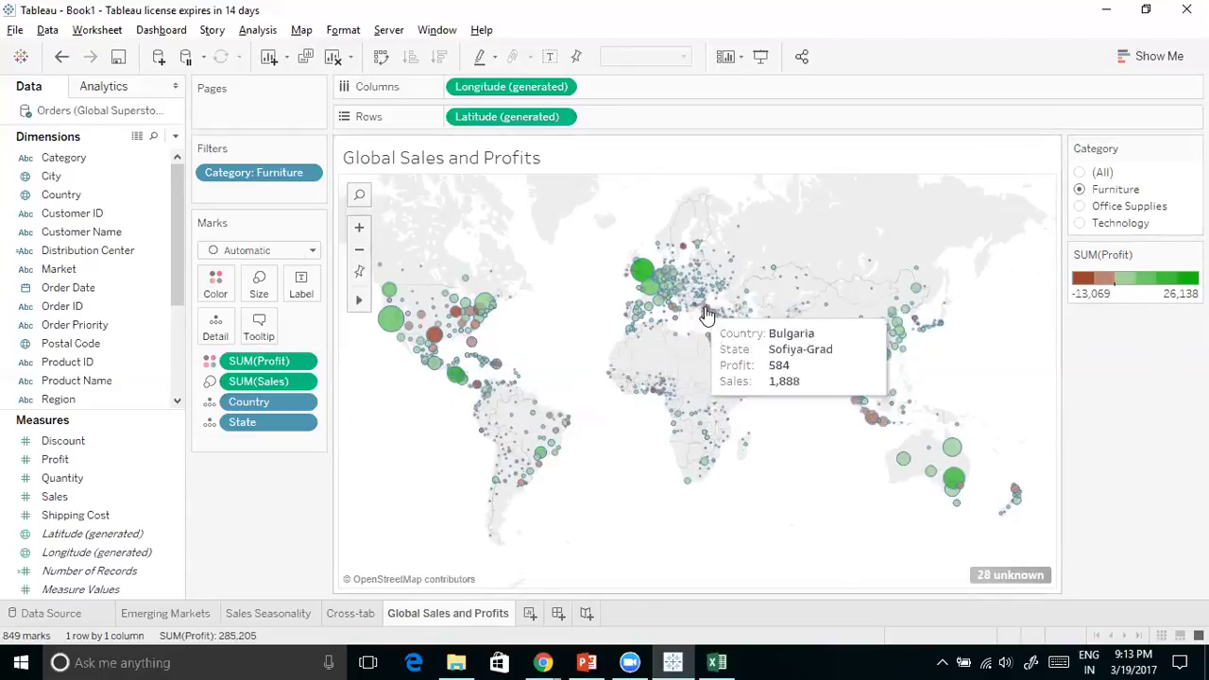
pyautogui.moveTo(871, 425)
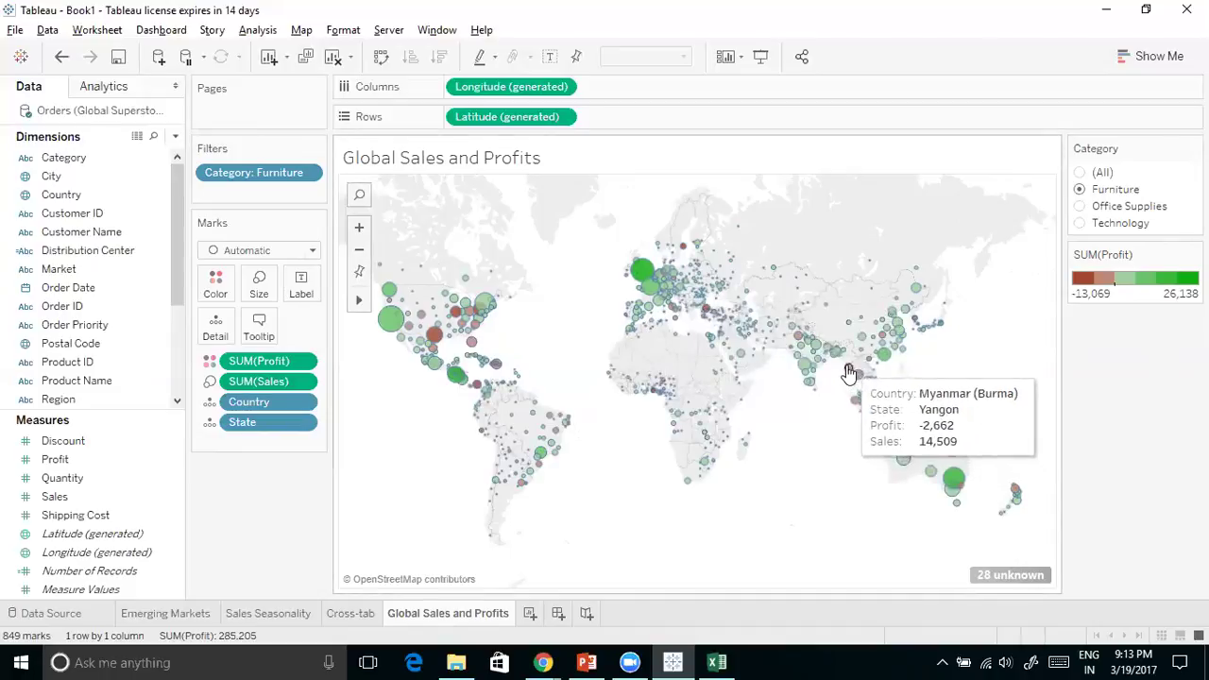
pyautogui.moveTo(859, 381)
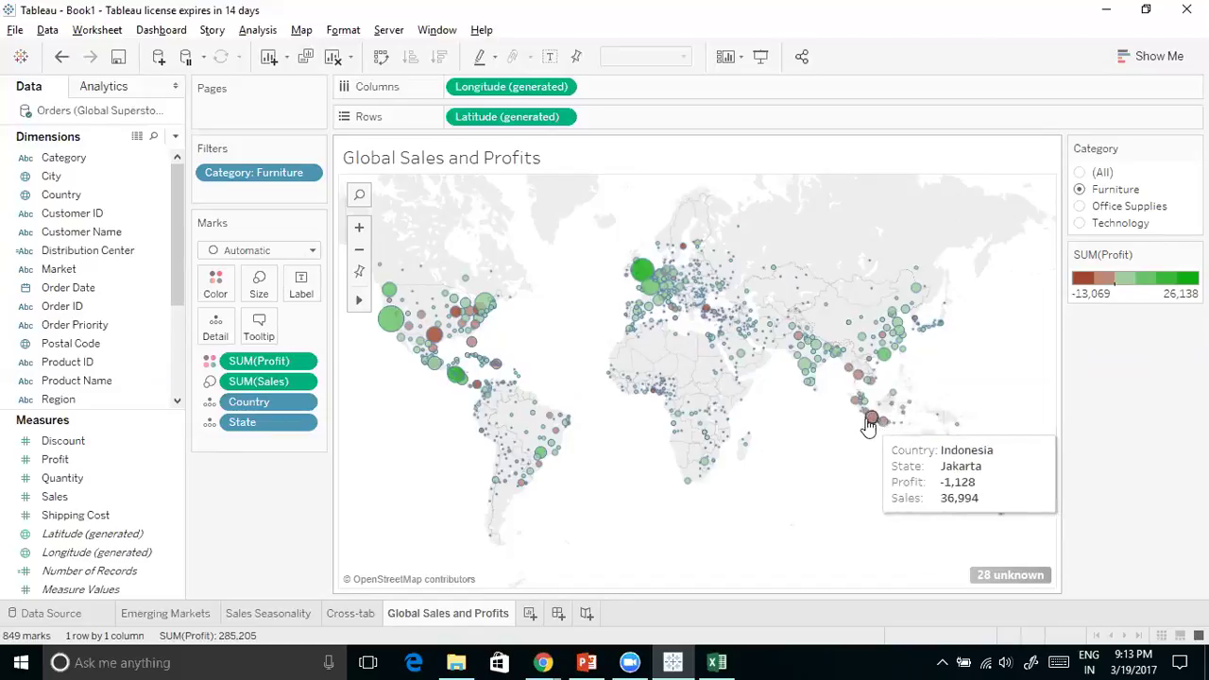
pyautogui.moveTo(883, 342)
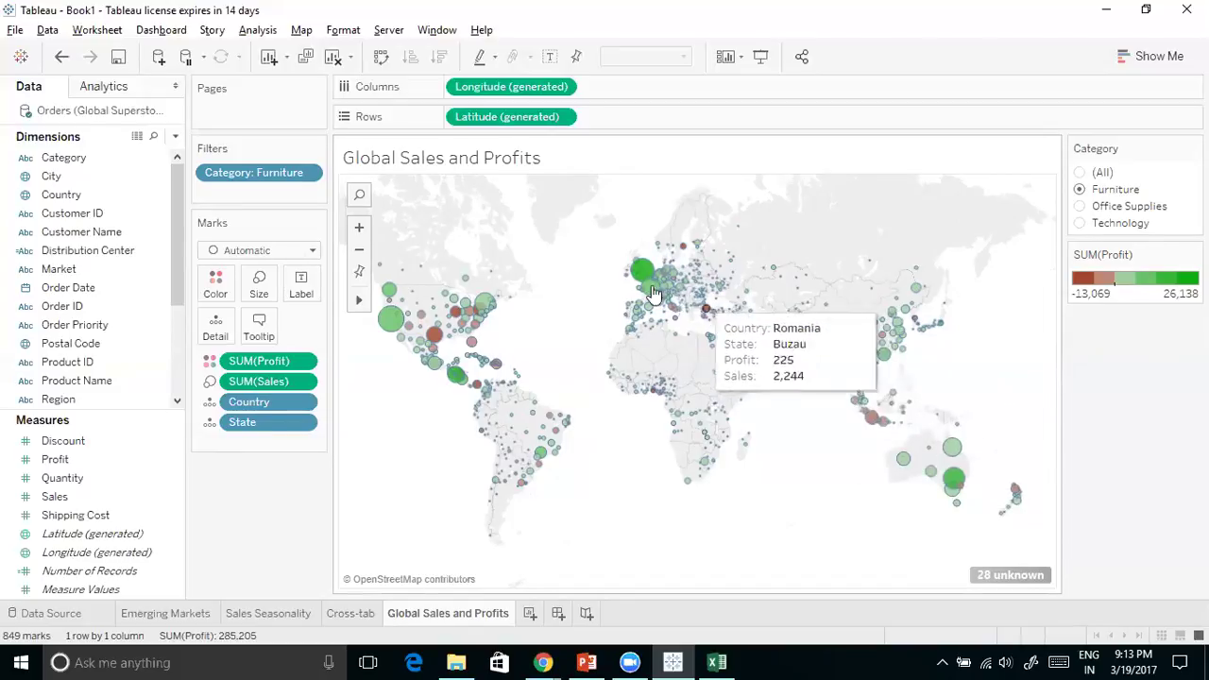
pyautogui.moveTo(479, 362)
pyautogui.moveTo(410, 330)
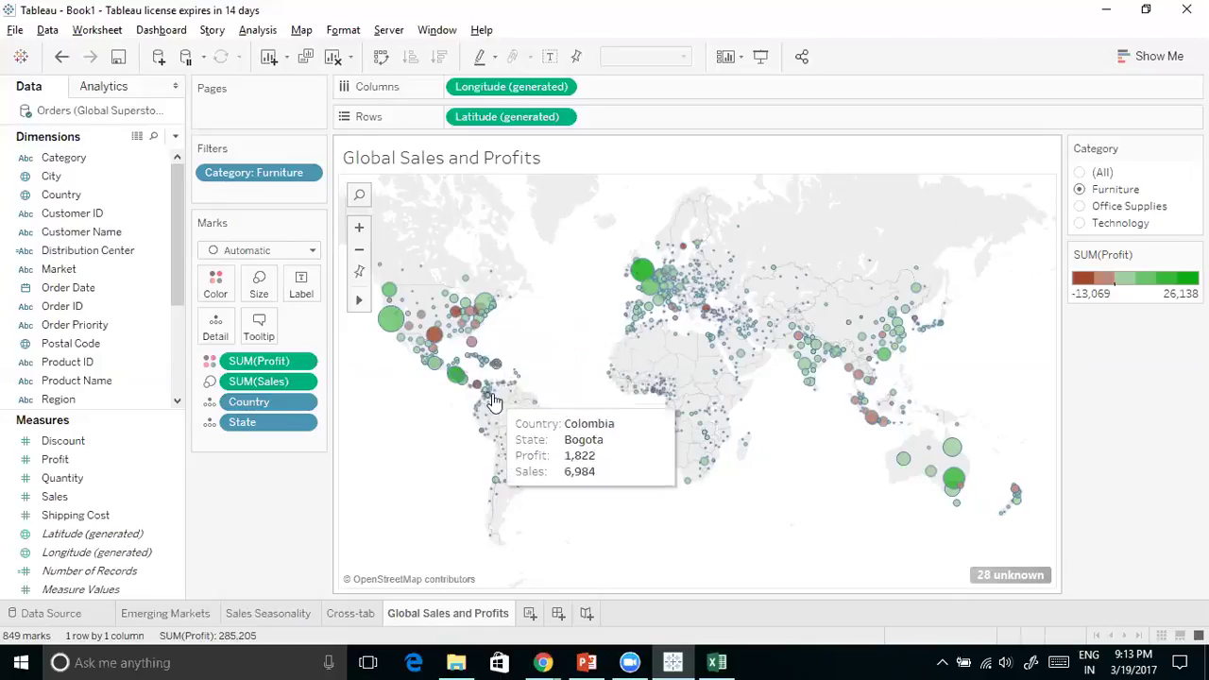
pyautogui.moveTo(479, 389)
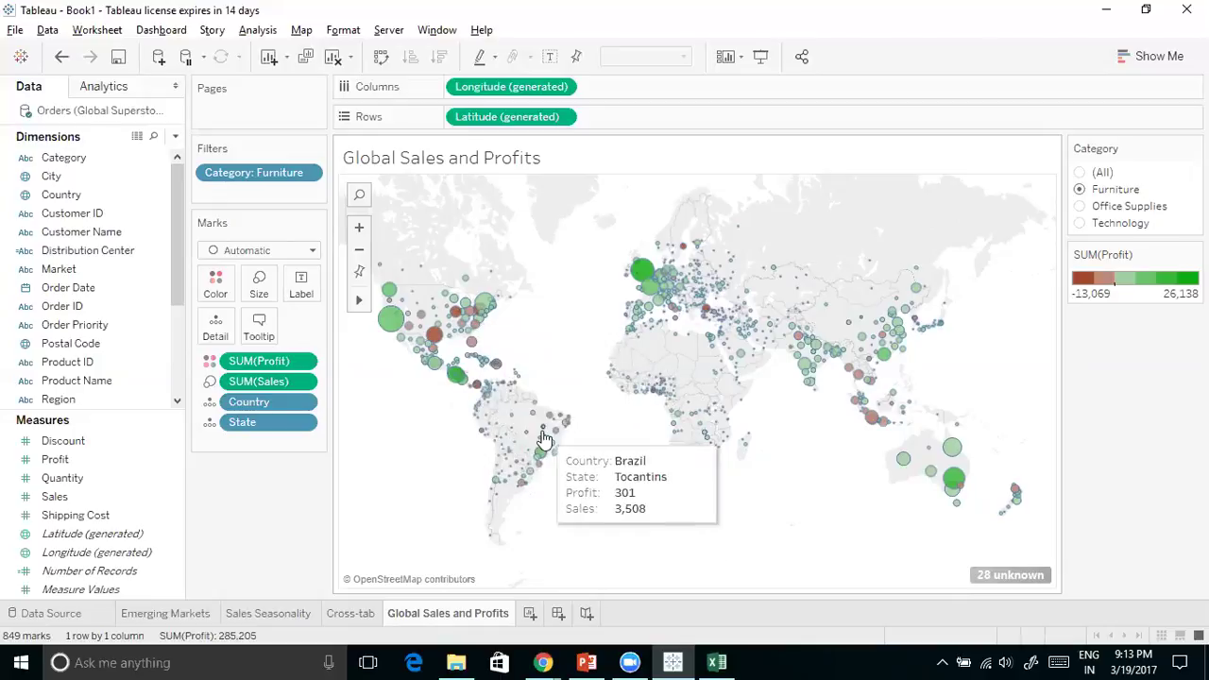
pyautogui.moveTo(552, 420)
pyautogui.moveTo(526, 489)
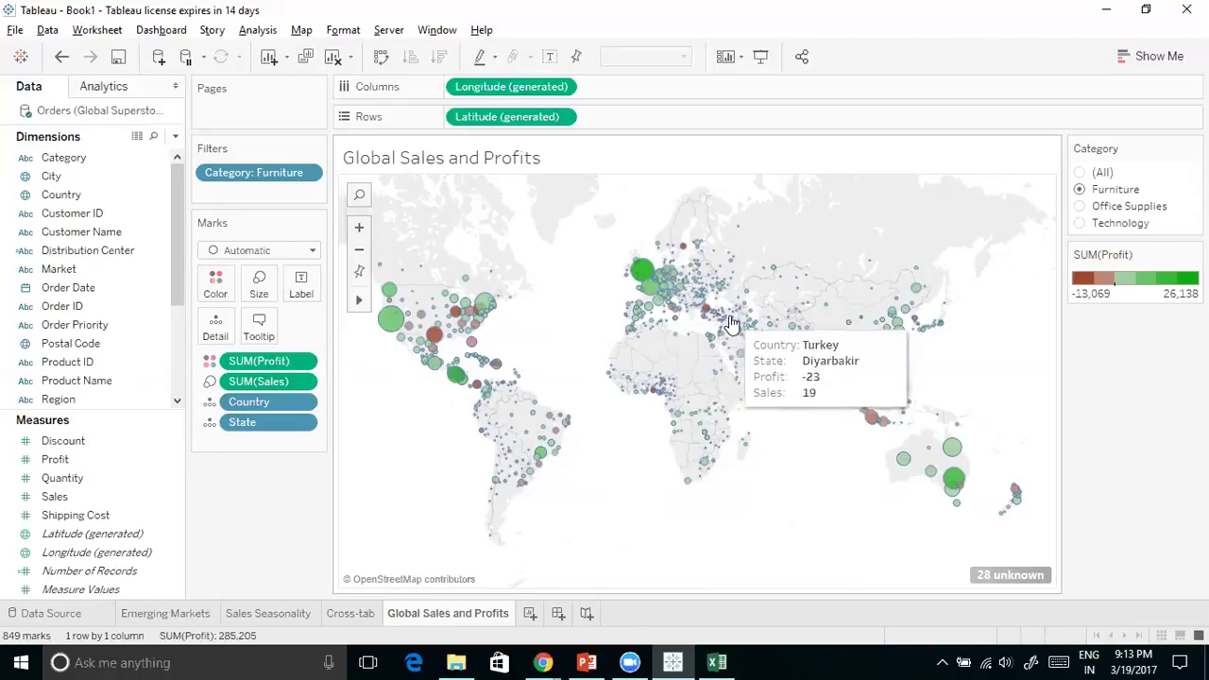
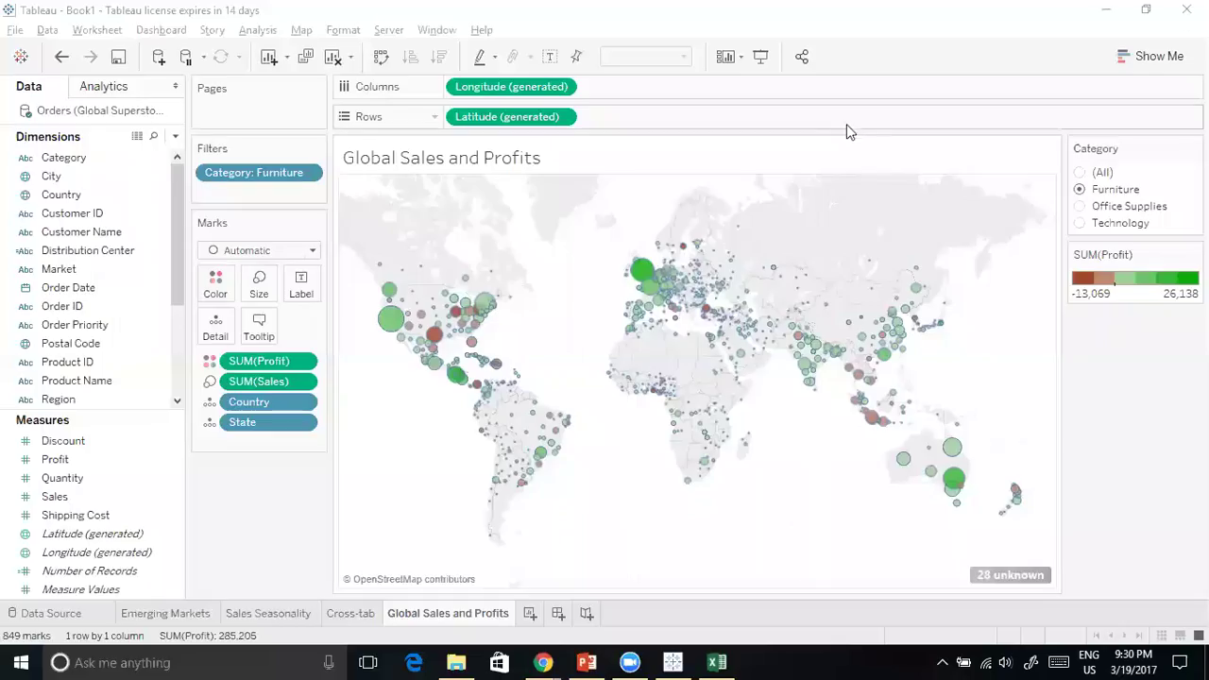
pyautogui.moveTo(927, 337)
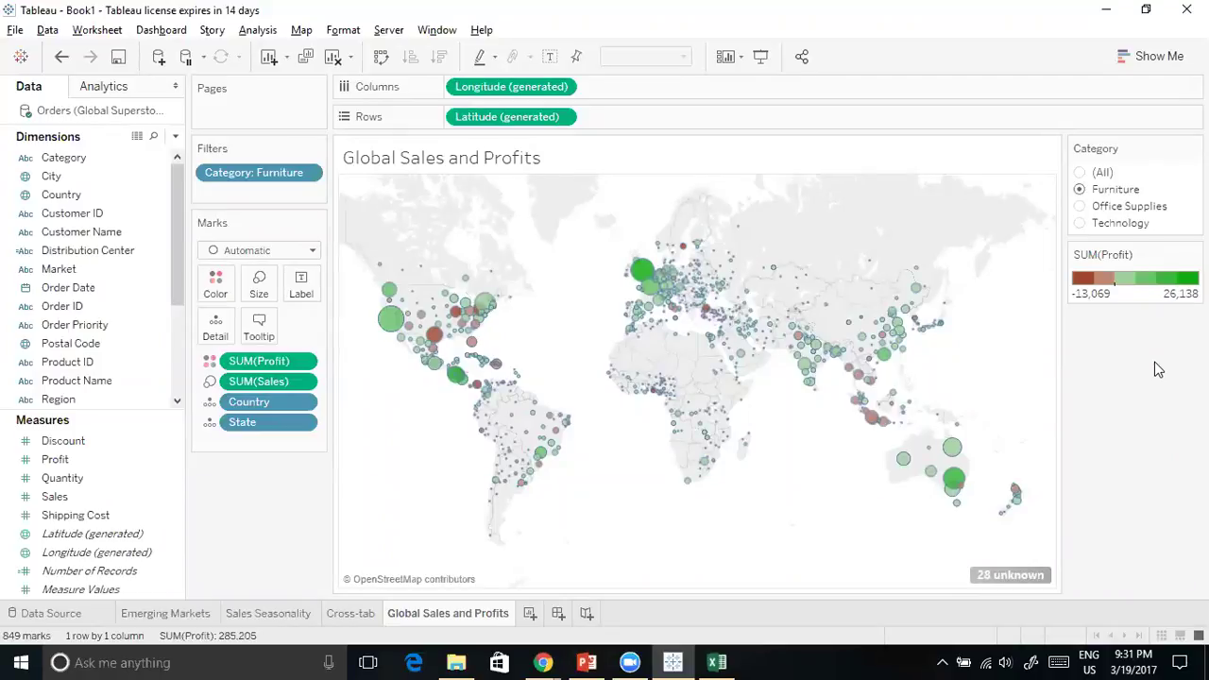
# Add a new worksheet, and cycle the Global Sales and Profits map through Office Supplies and Technology back to Furniture
pyautogui.click(529, 614)
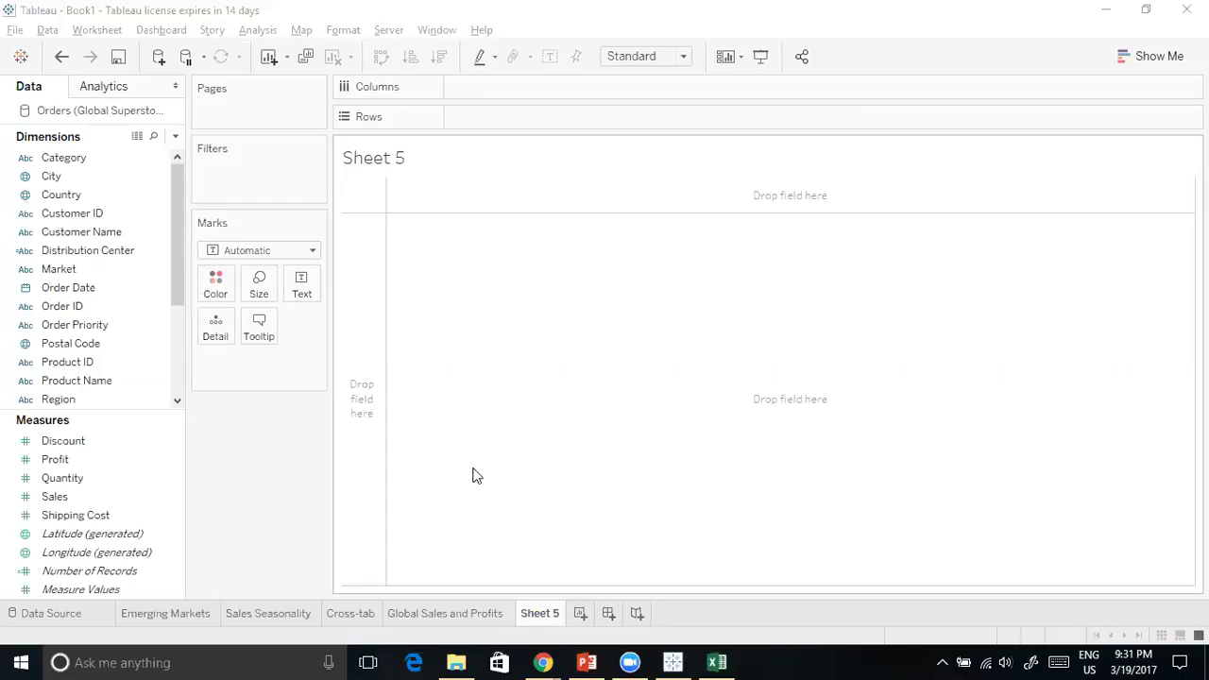
pyautogui.click(432, 613)
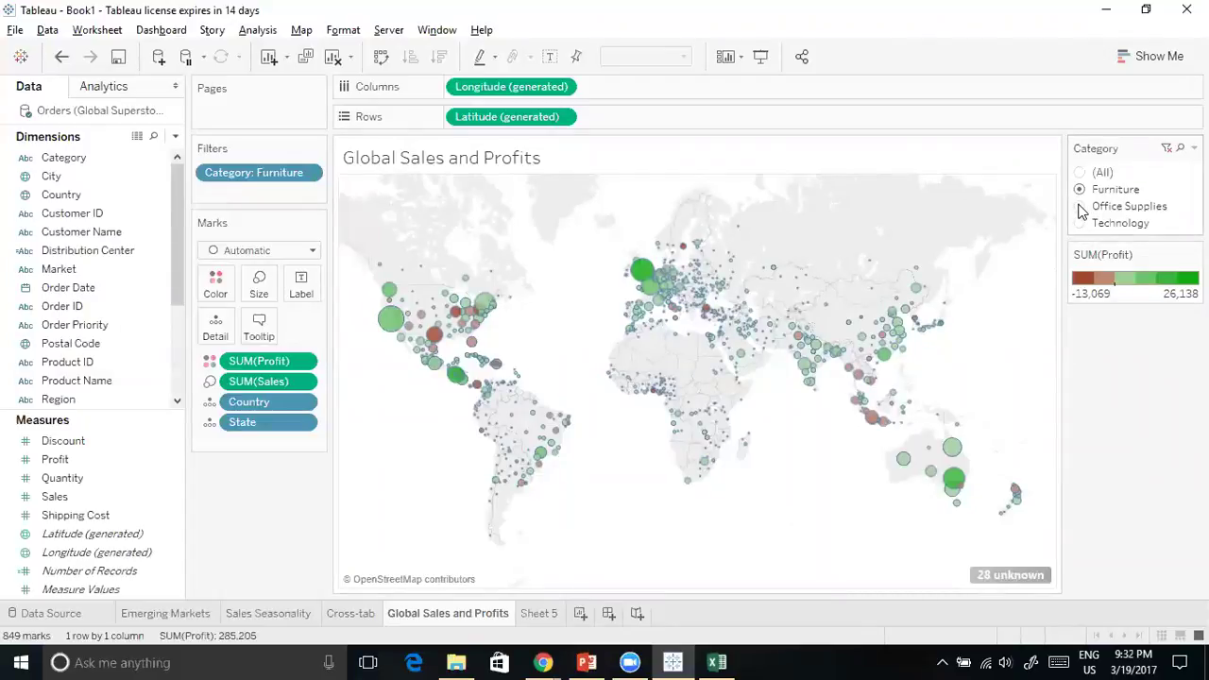
pyautogui.click(1080, 207)
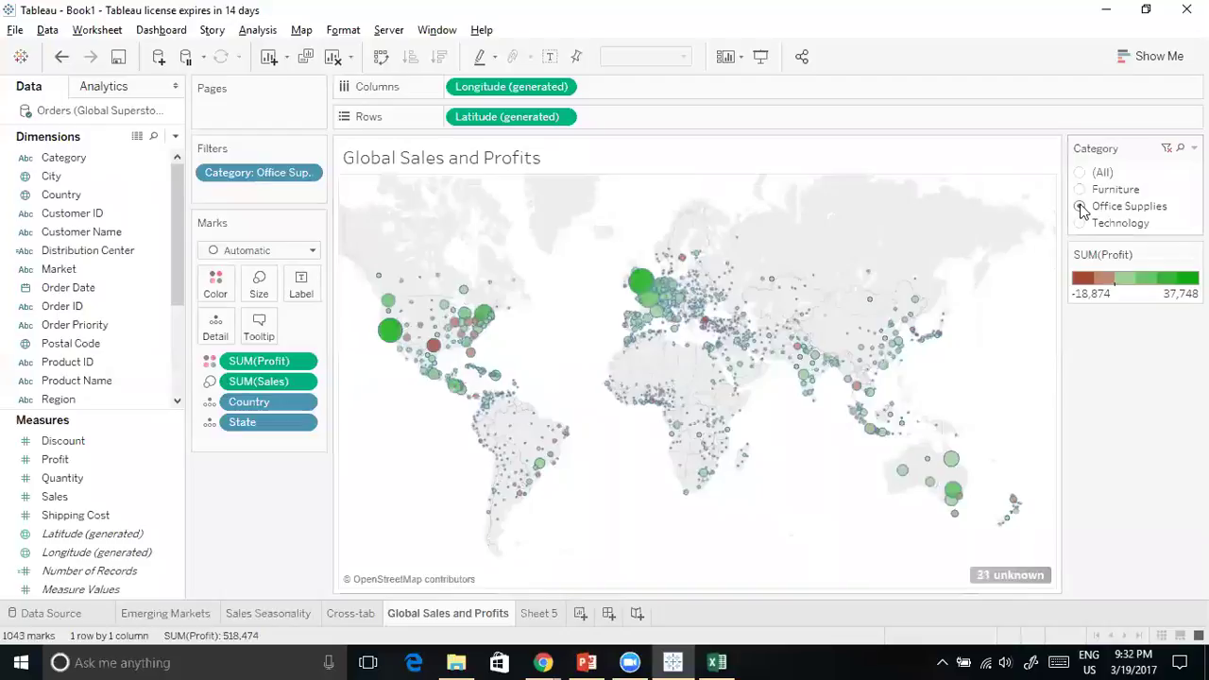
pyautogui.click(1081, 223)
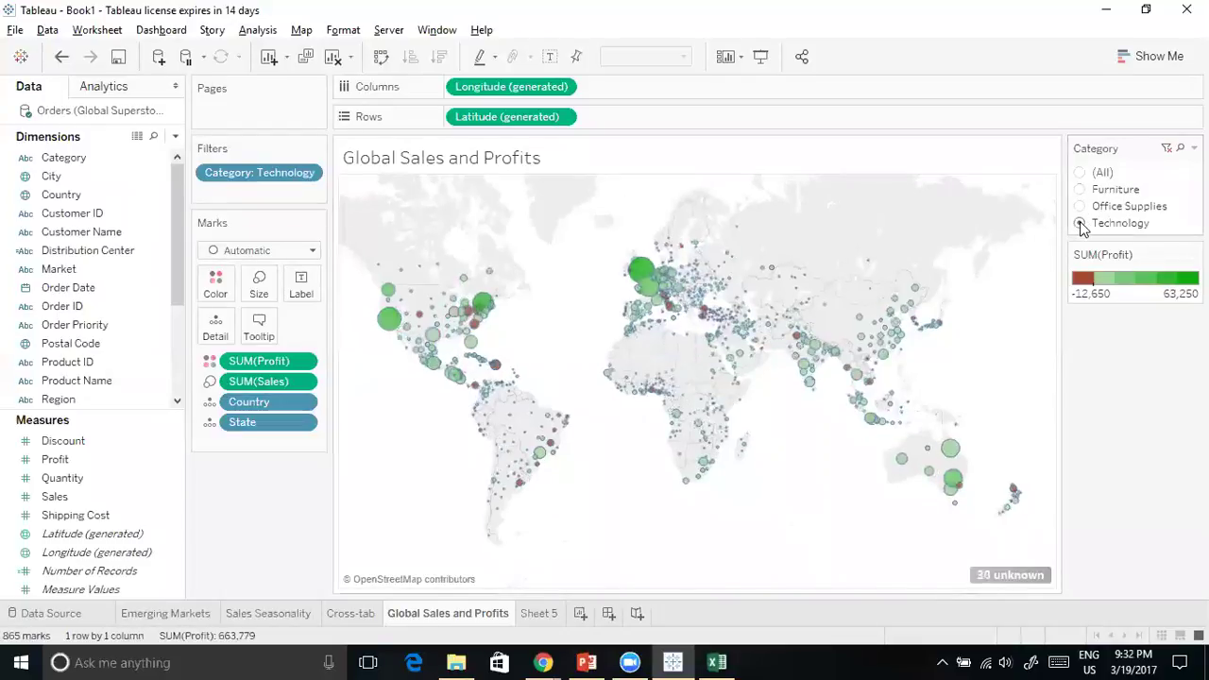
pyautogui.click(1080, 207)
pyautogui.click(1081, 190)
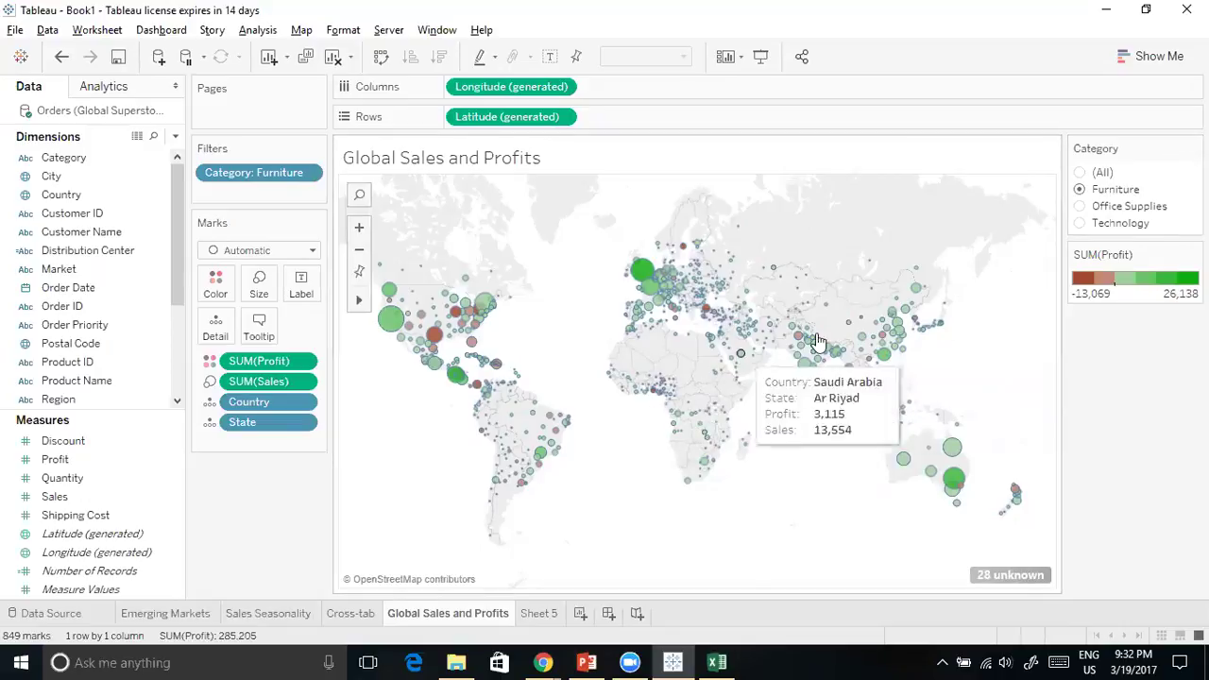
# On Sheet 5, create a horizontal bar chart of Sales by Category and Sub-Category
pyautogui.click(542, 614)
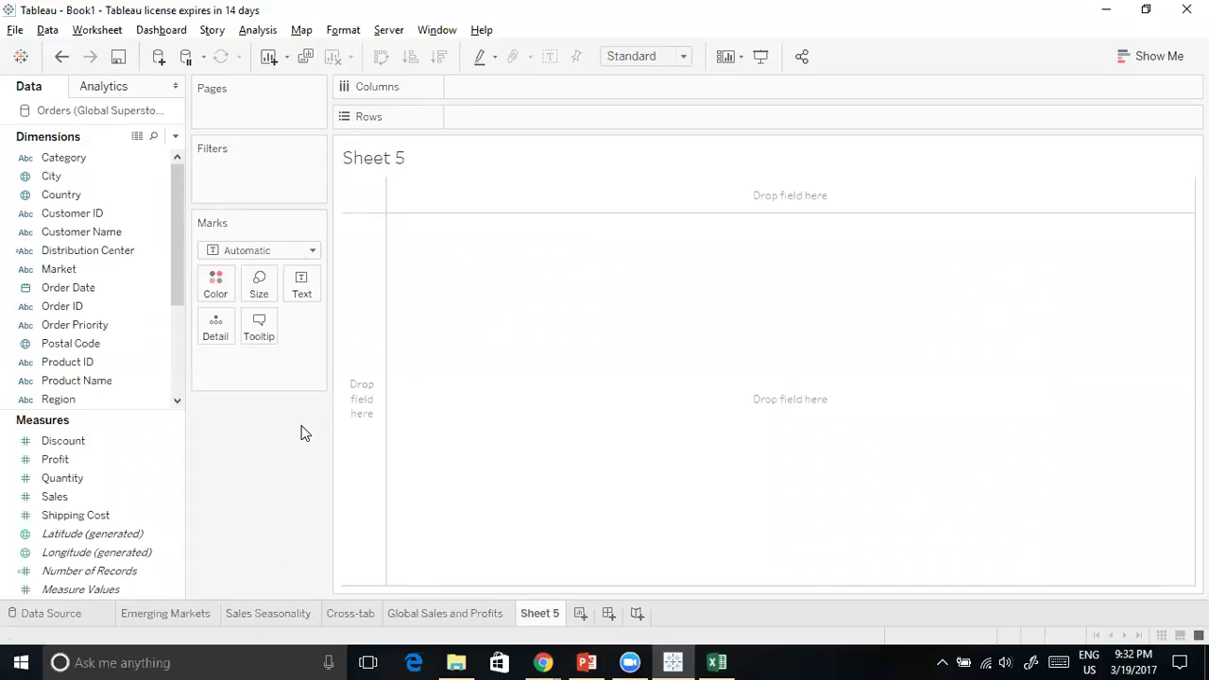
pyautogui.click(84, 161)
pyautogui.moveTo(174, 243); pyautogui.dragTo(180, 352)
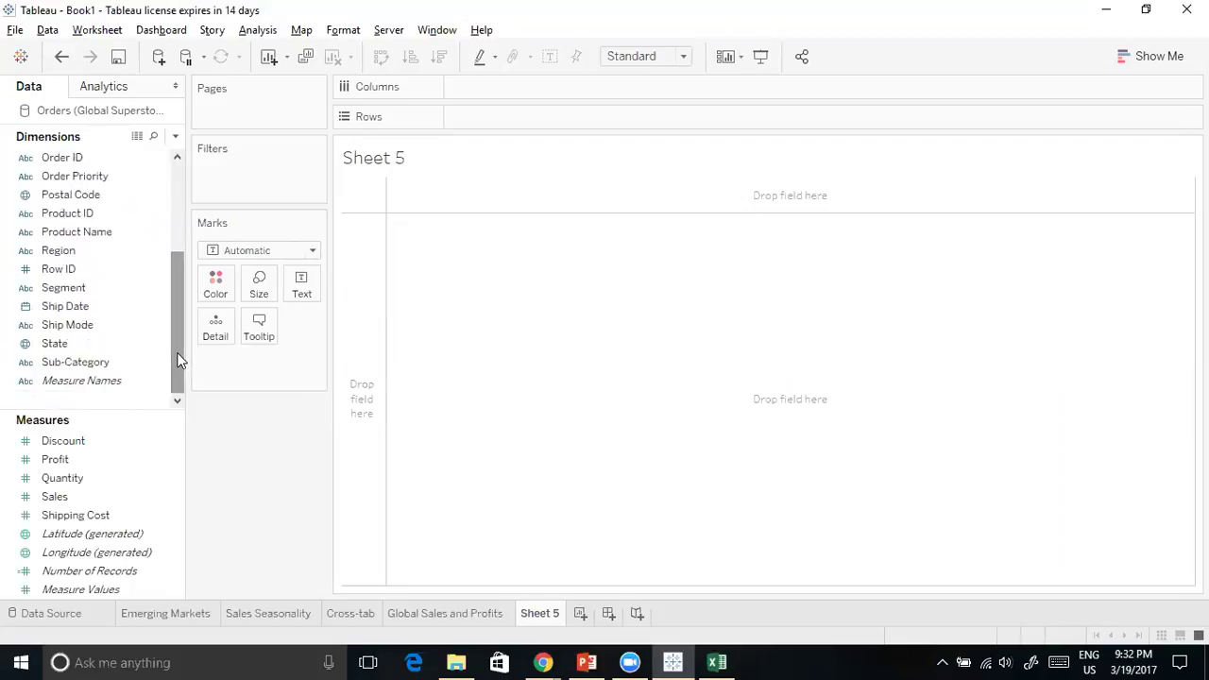
pyautogui.click(106, 363)
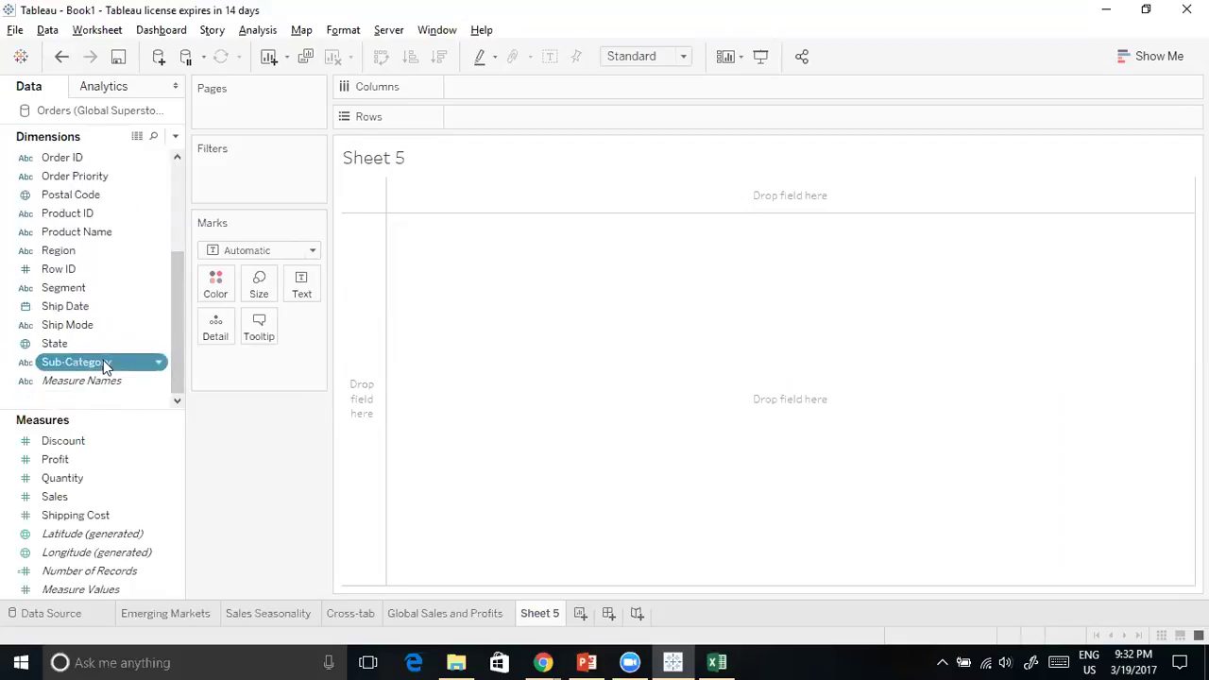
pyautogui.keyDown('ctrl'); pyautogui.click(119, 500); pyautogui.keyUp('ctrl')
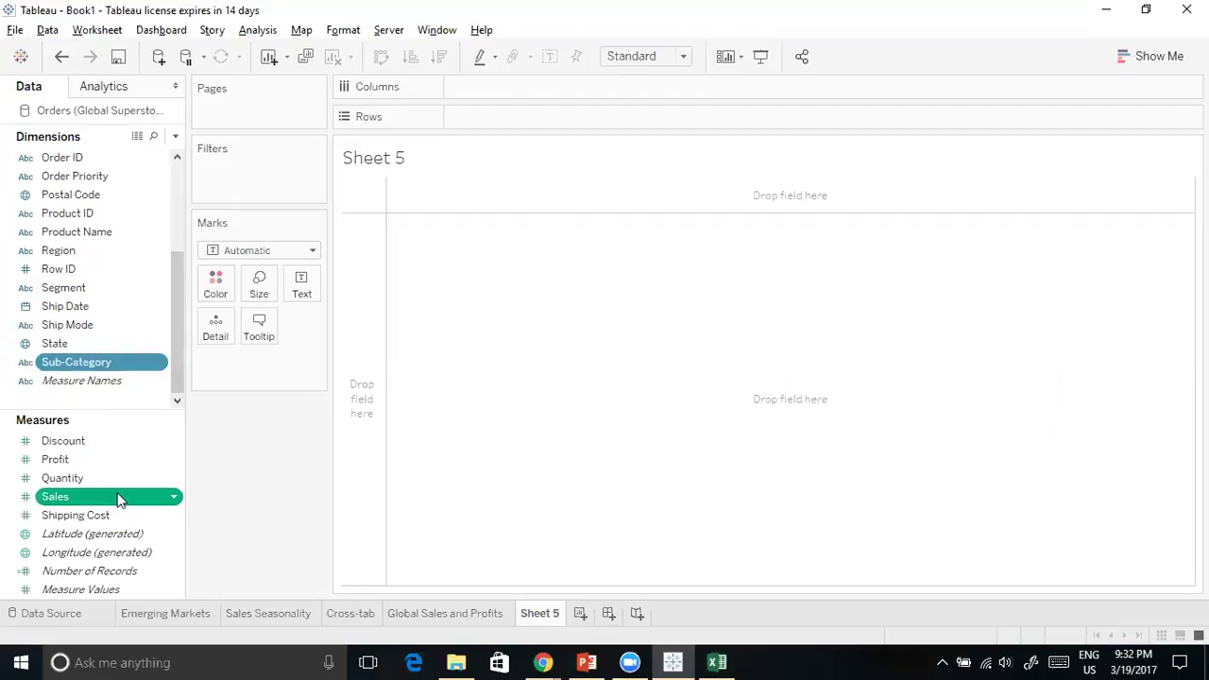
pyautogui.click(1156, 56)
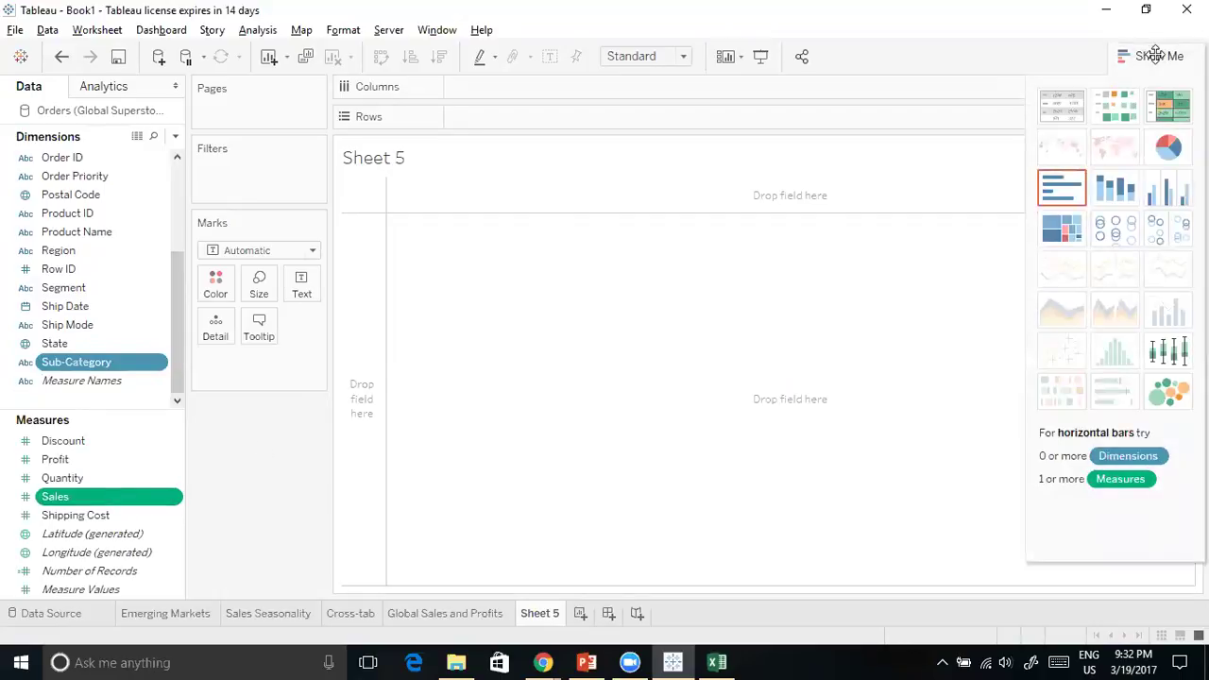
pyautogui.click(1064, 197)
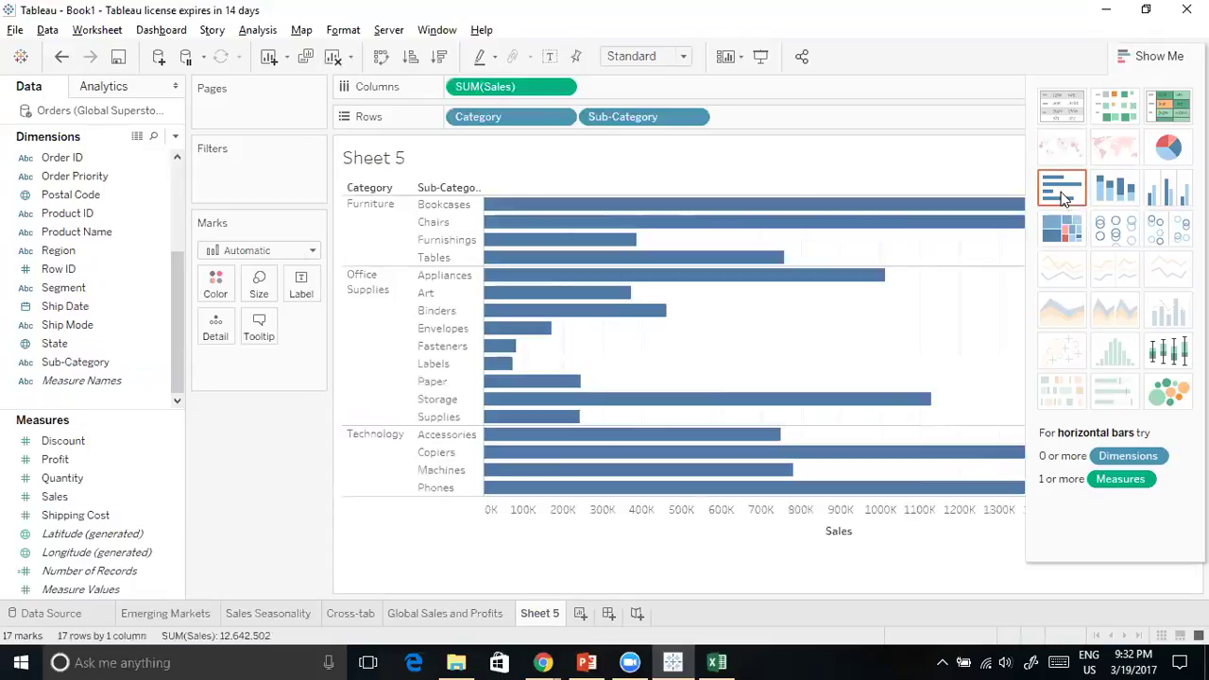
# Switch to the Visual Analytics deck in PowerPoint, present slide 78 on orienting data for easy reading, and return to Tableau
pyautogui.click(586, 662)
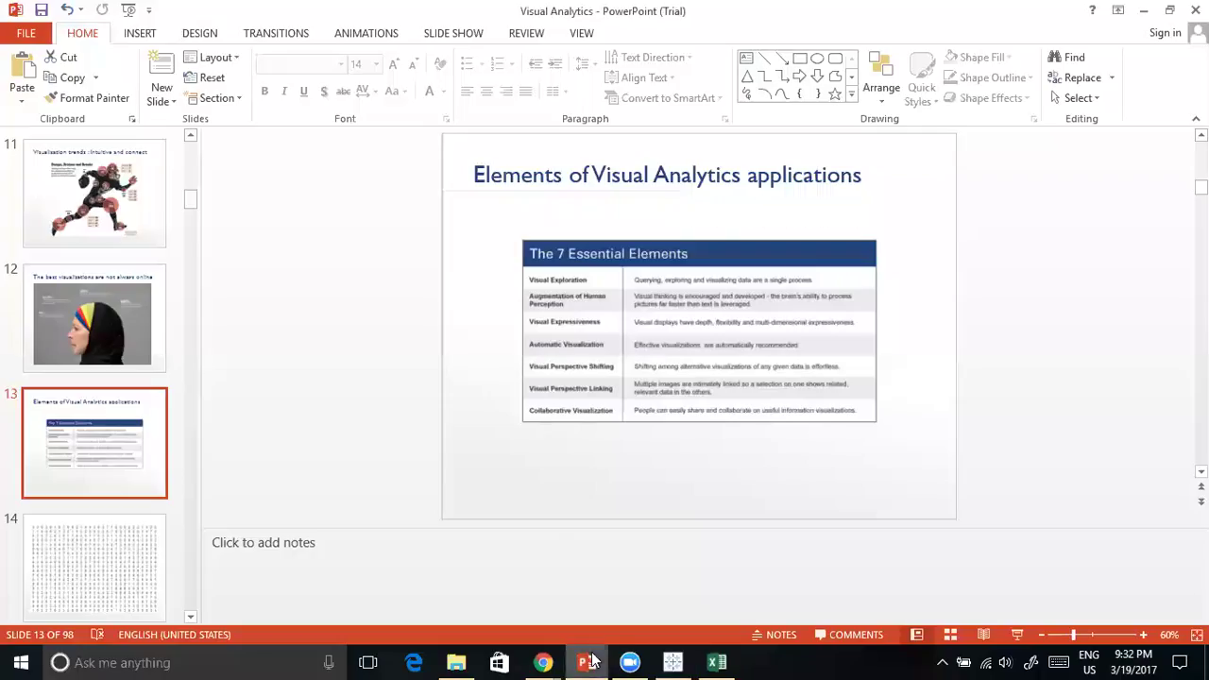
pyautogui.scroll(-10, 94, 401)
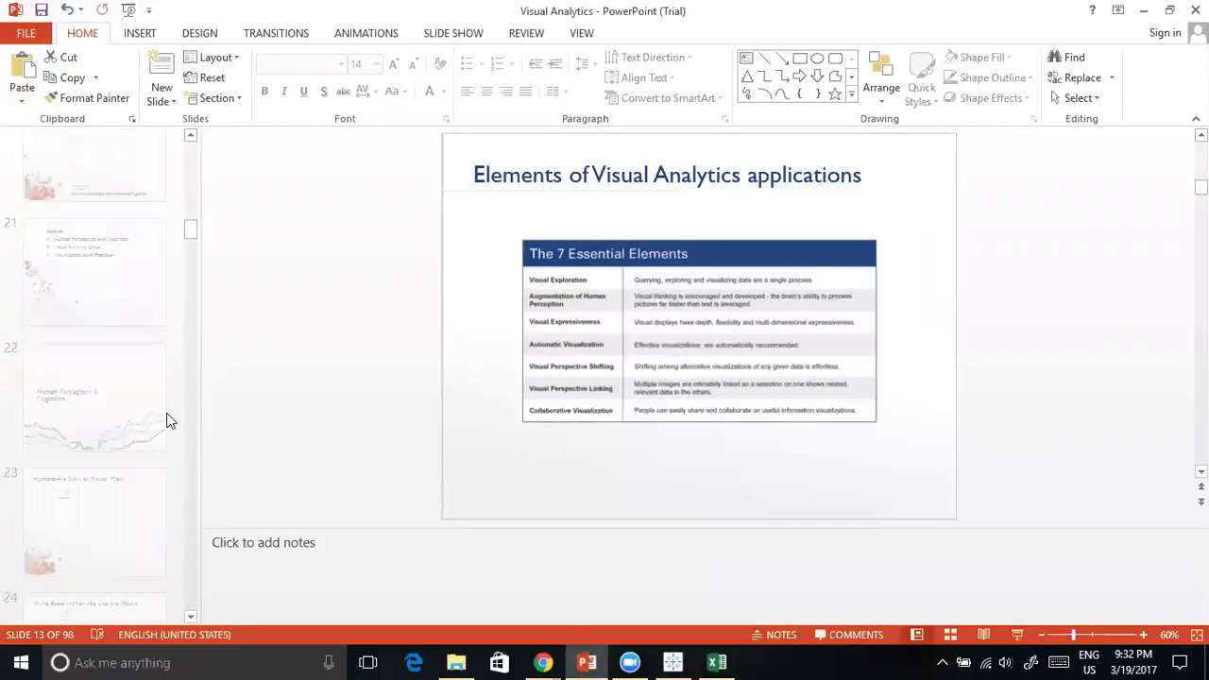
pyautogui.scroll(-15, 123, 387)
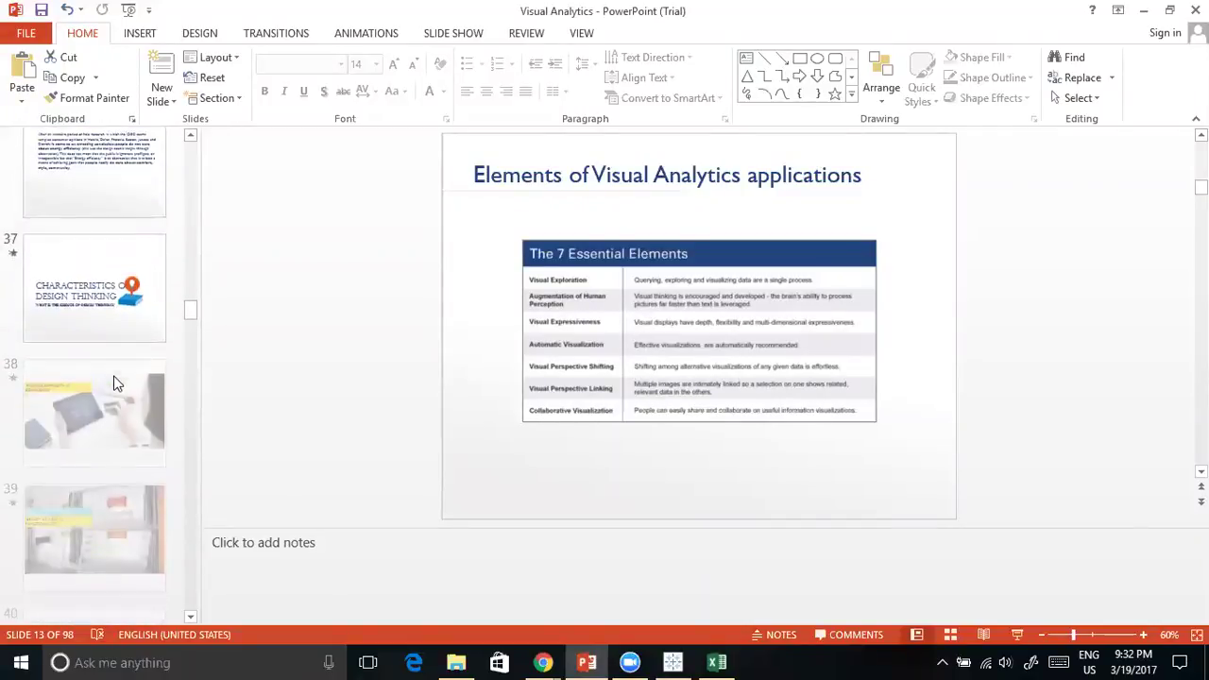
pyautogui.scroll(-4, 114, 377)
pyautogui.moveTo(193, 365); pyautogui.dragTo(190, 513)
pyautogui.click(85, 370)
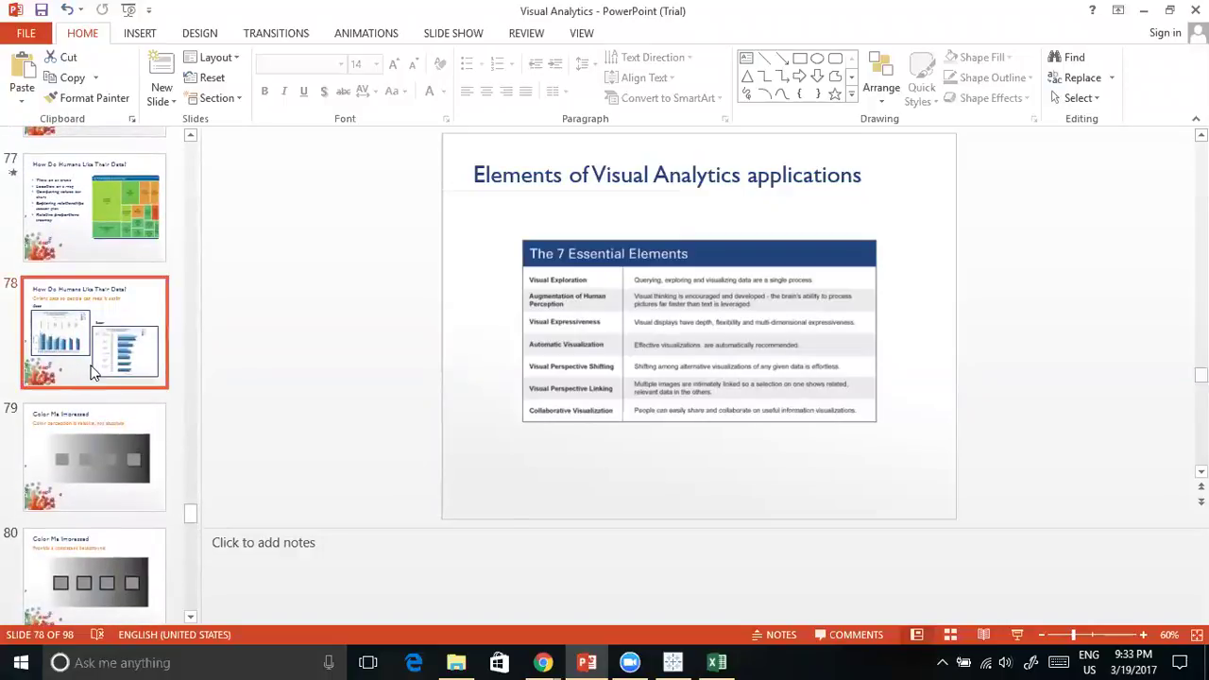
pyautogui.click(983, 626)
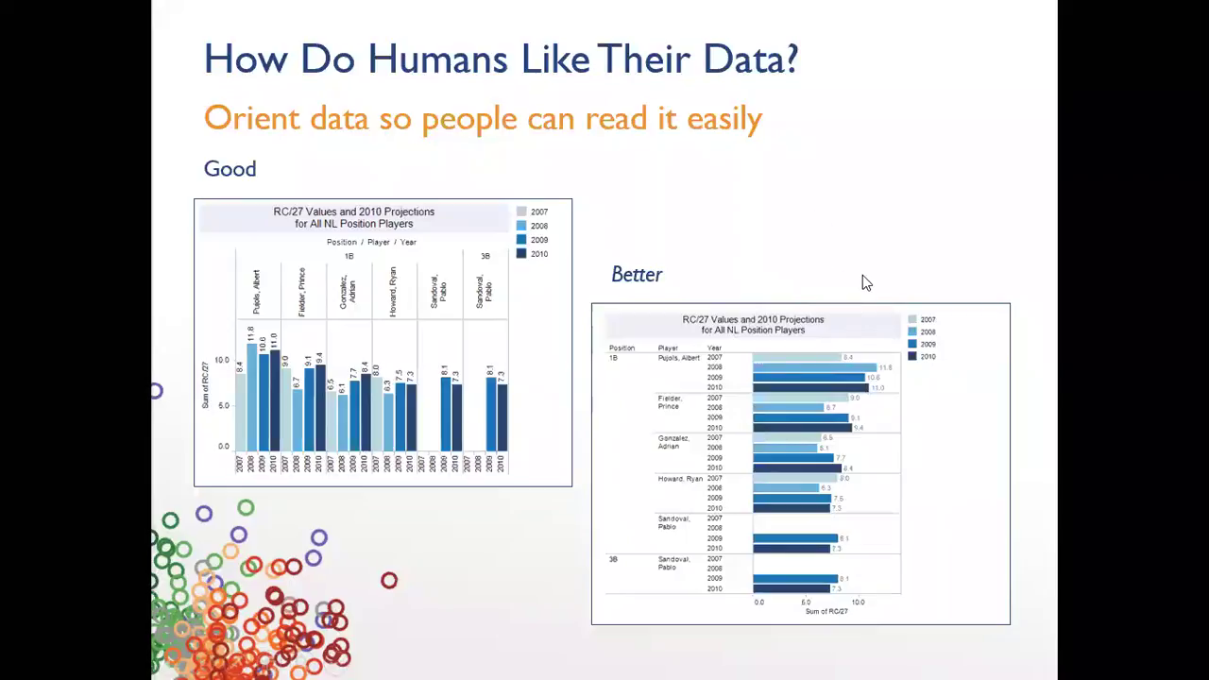
pyautogui.hotkey('alt', 'Tab')
pyautogui.hotkey('alt', 'Tab')
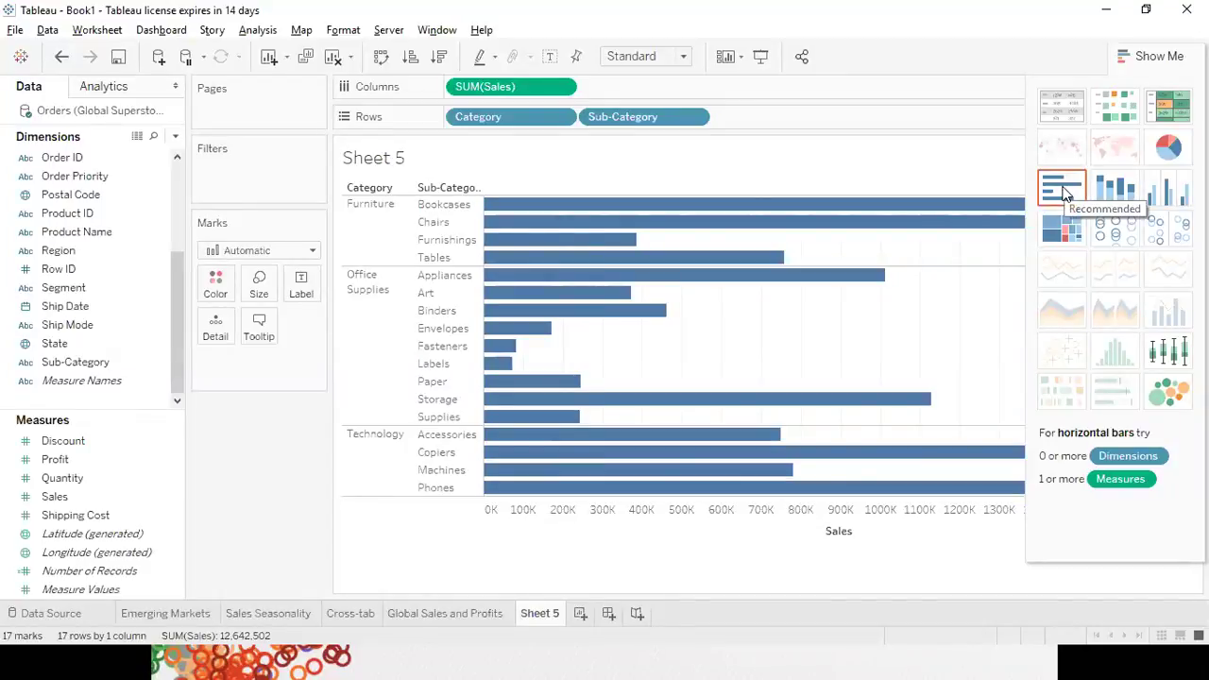
# Close the chart suggestions and combine Sub-Category with Category into a hierarchy named Product
pyautogui.click(1160, 55)
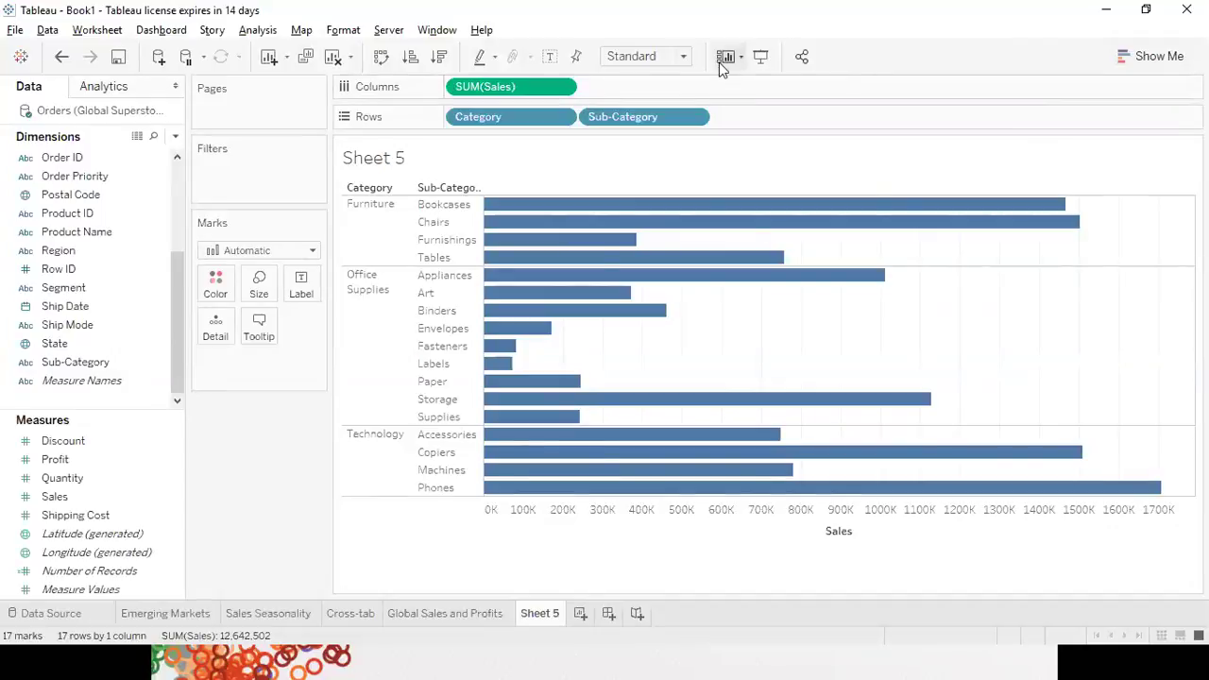
pyautogui.moveTo(176, 345)
pyautogui.mouseDown()
pyautogui.moveTo(175, 238)
pyautogui.moveTo(180, 338)
pyautogui.mouseUp()
pyautogui.click(96, 158)
pyautogui.click(101, 362)
pyautogui.moveTo(101, 363); pyautogui.dragTo(85, 162)
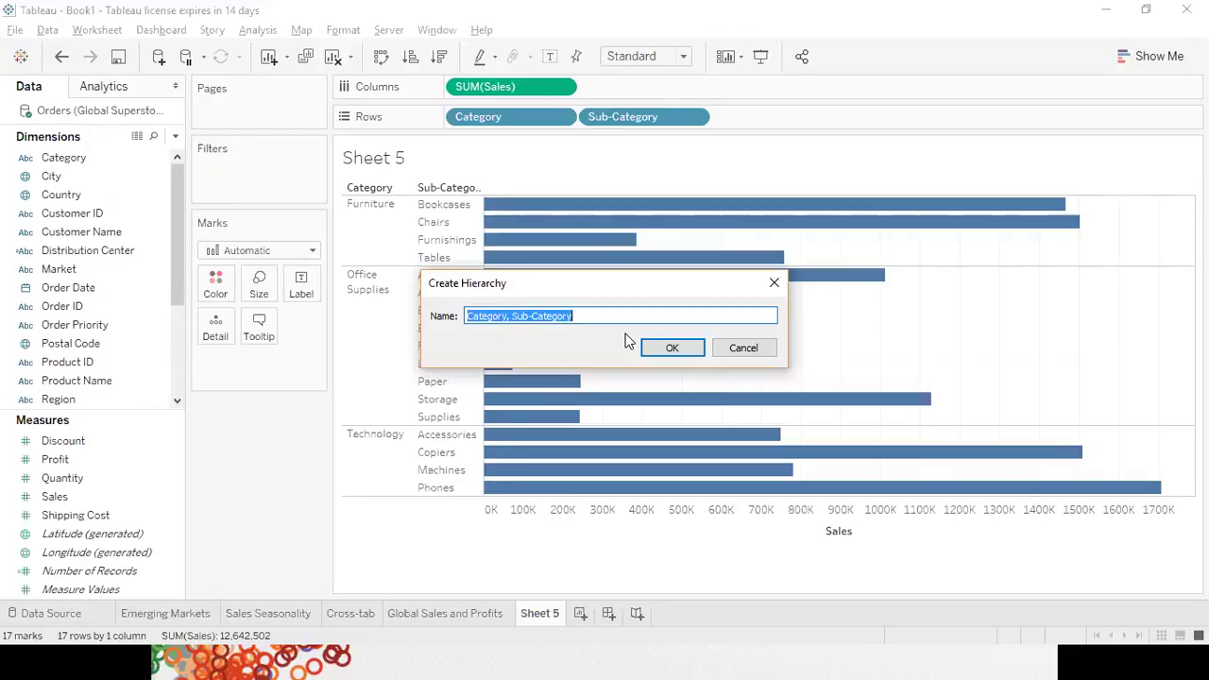
pyautogui.write('Product')
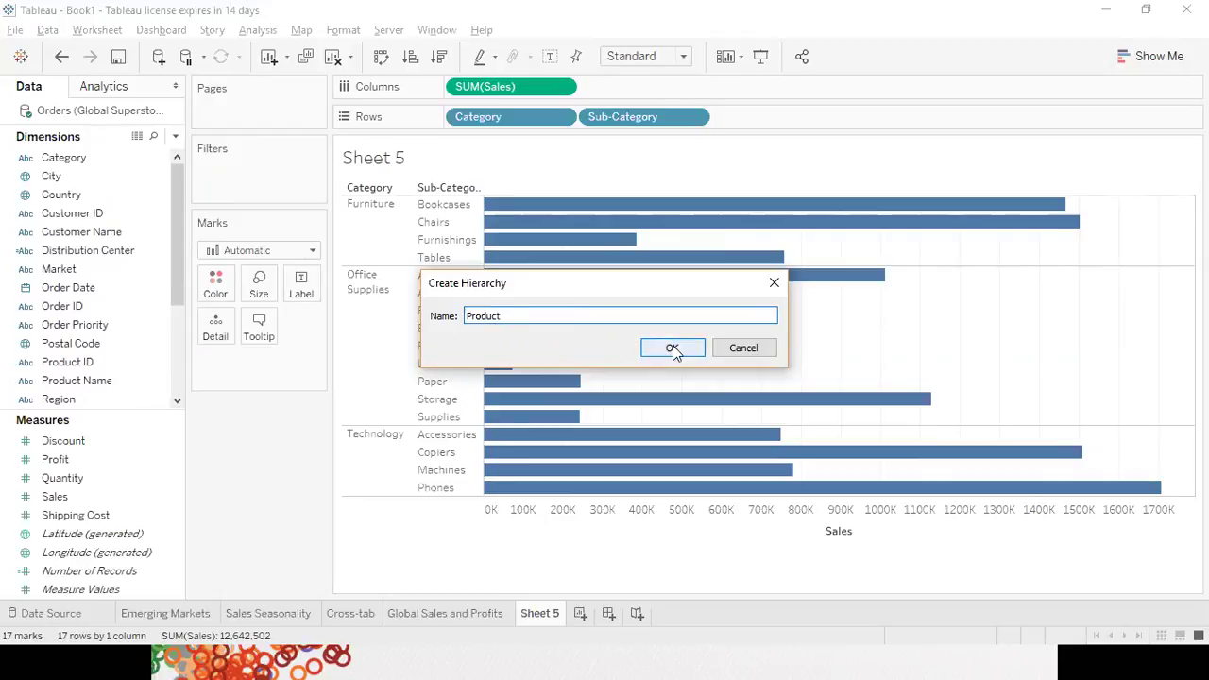
pyautogui.click(671, 349)
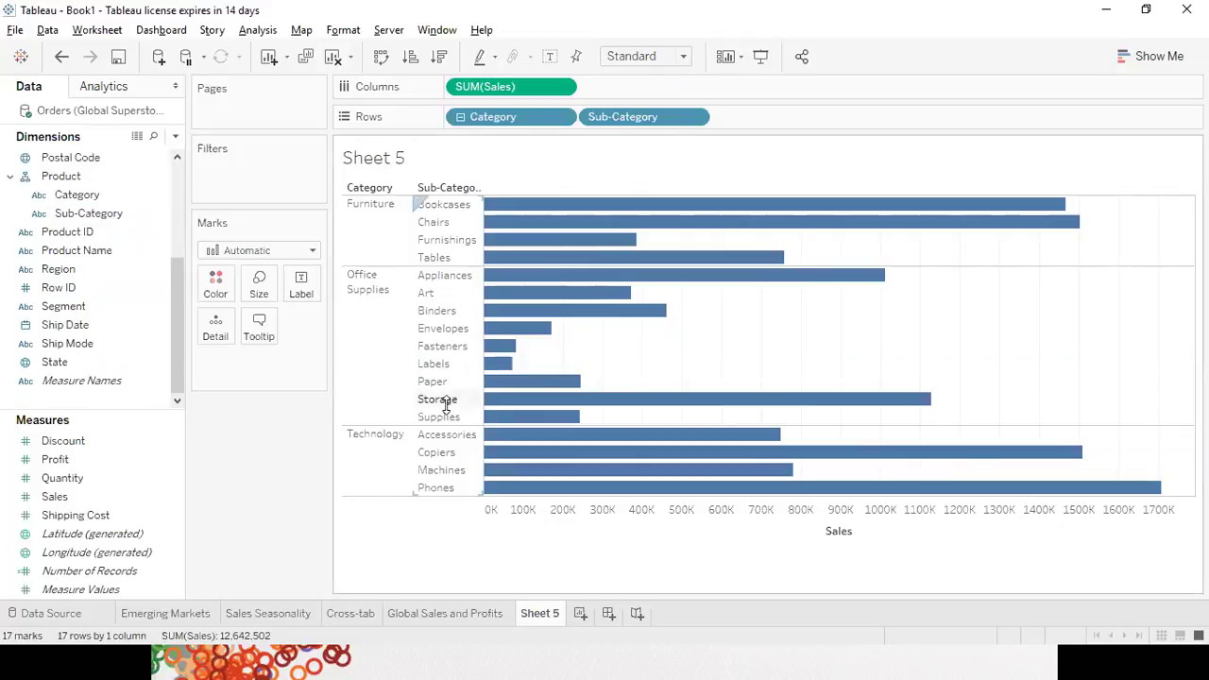
pyautogui.press('super+plus')
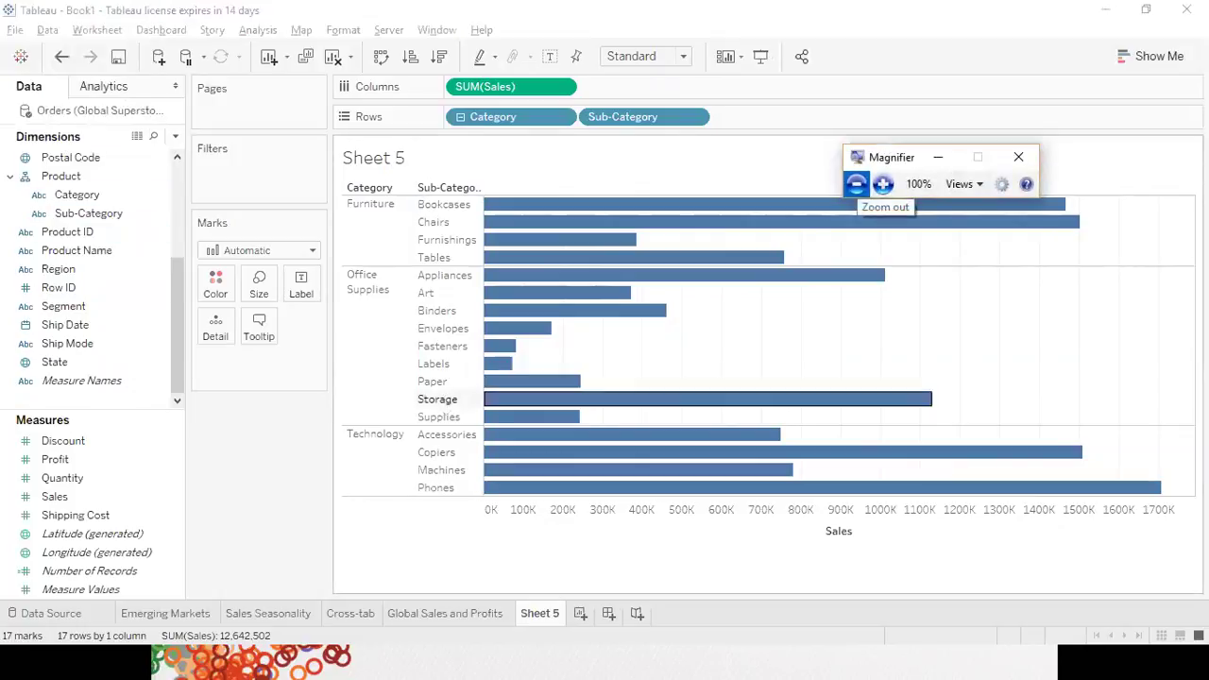
pyautogui.click(55, 179)
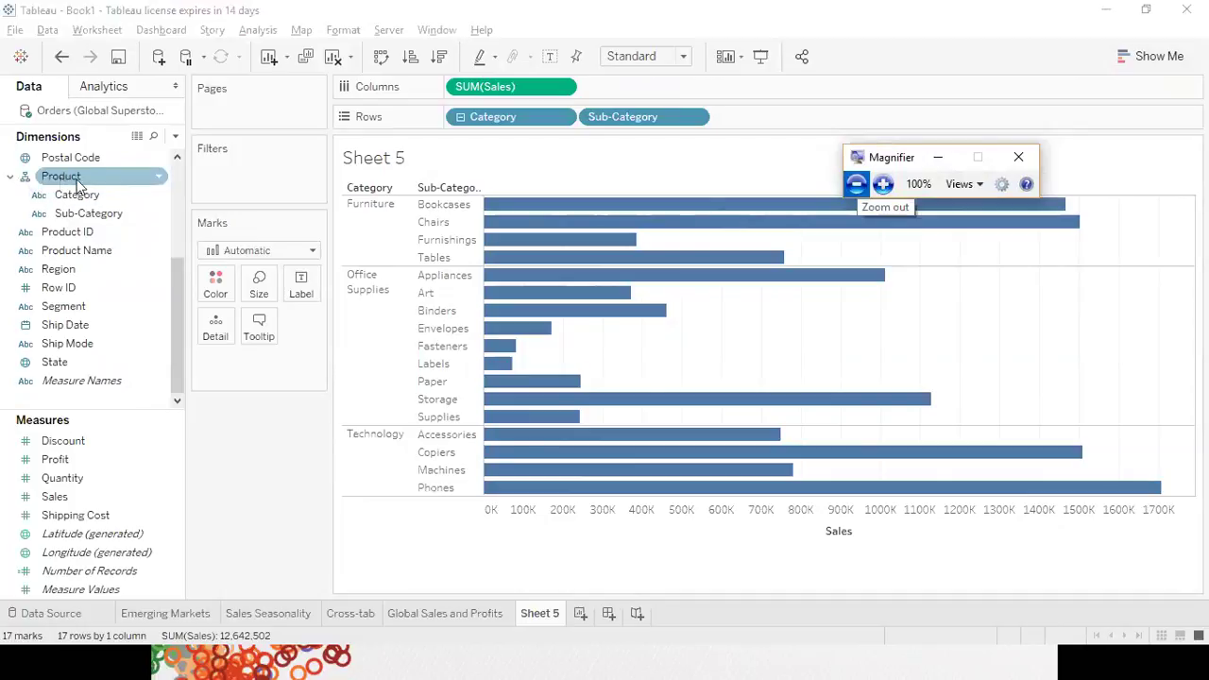
pyautogui.click(1018, 156)
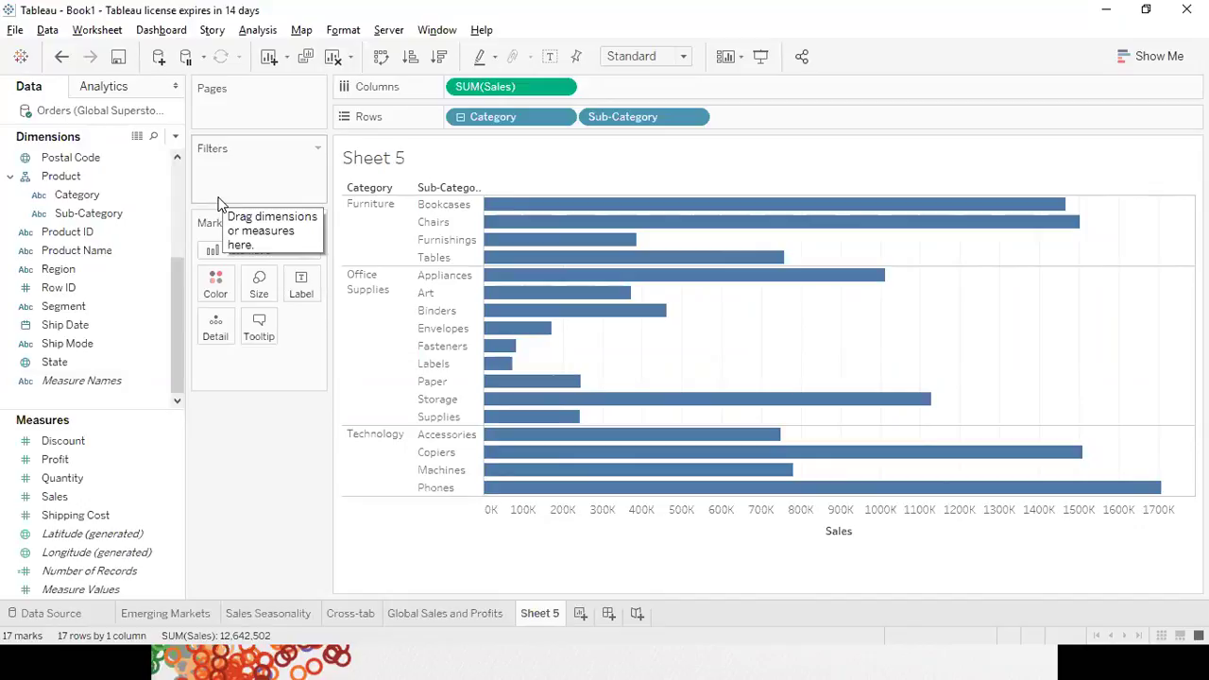
pyautogui.click(72, 179)
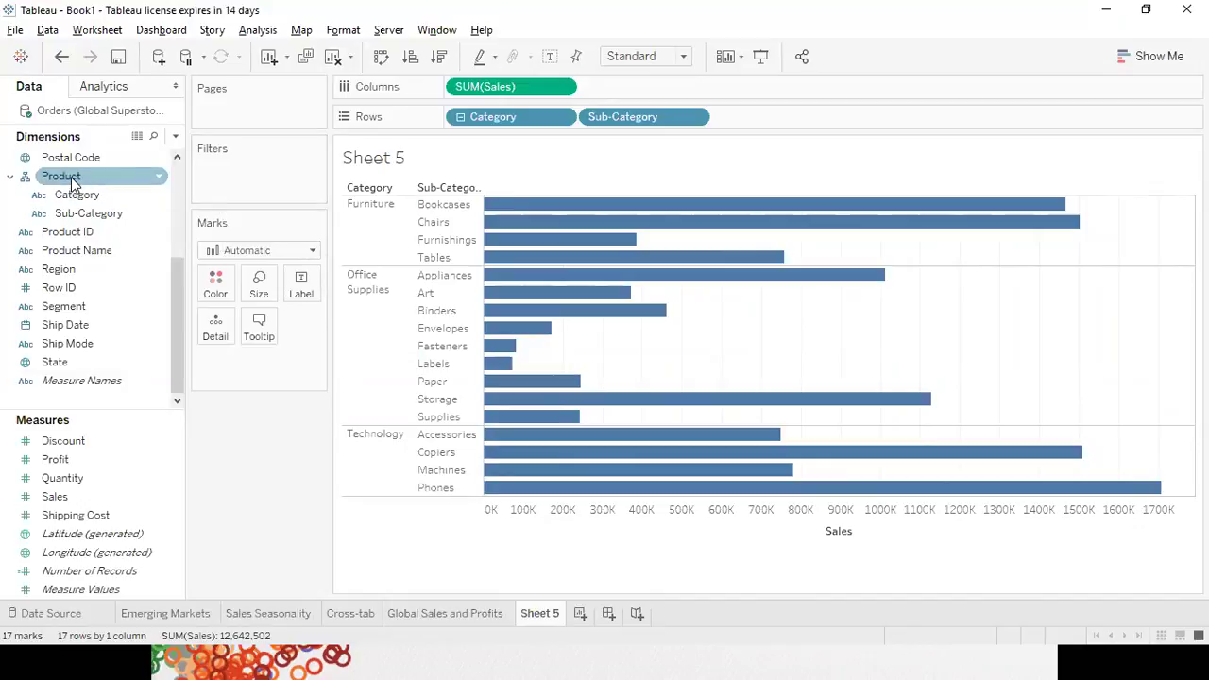
pyautogui.click(85, 195)
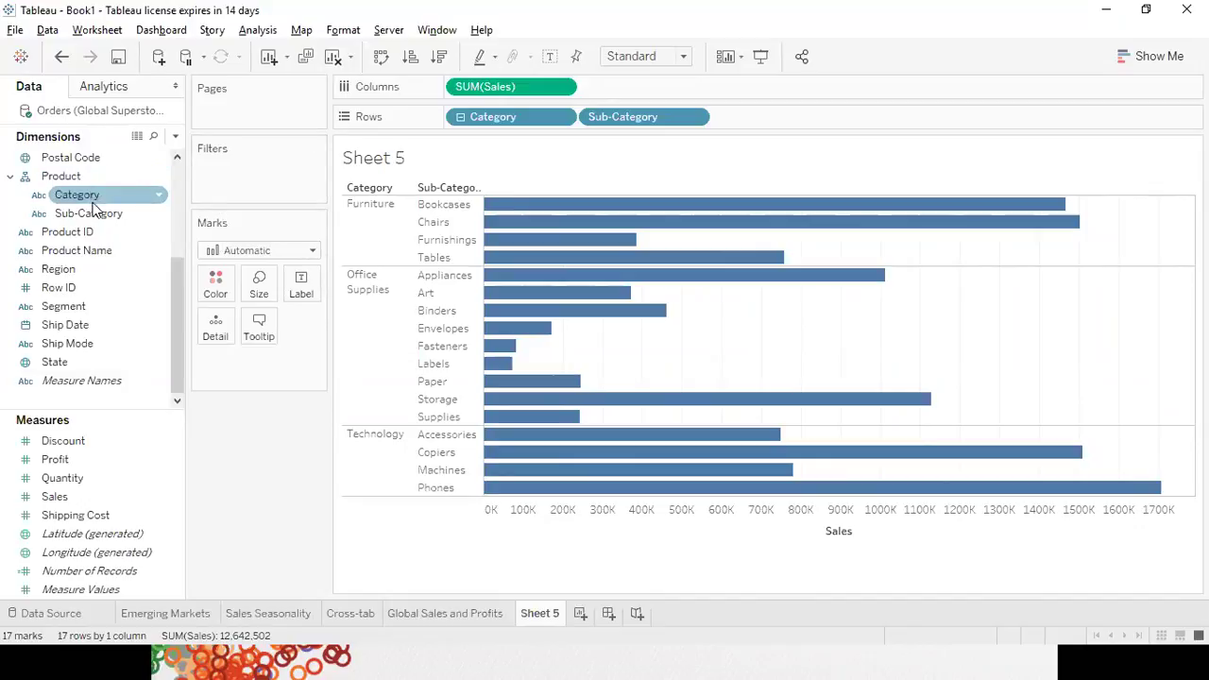
pyautogui.click(95, 215)
pyautogui.click(101, 251)
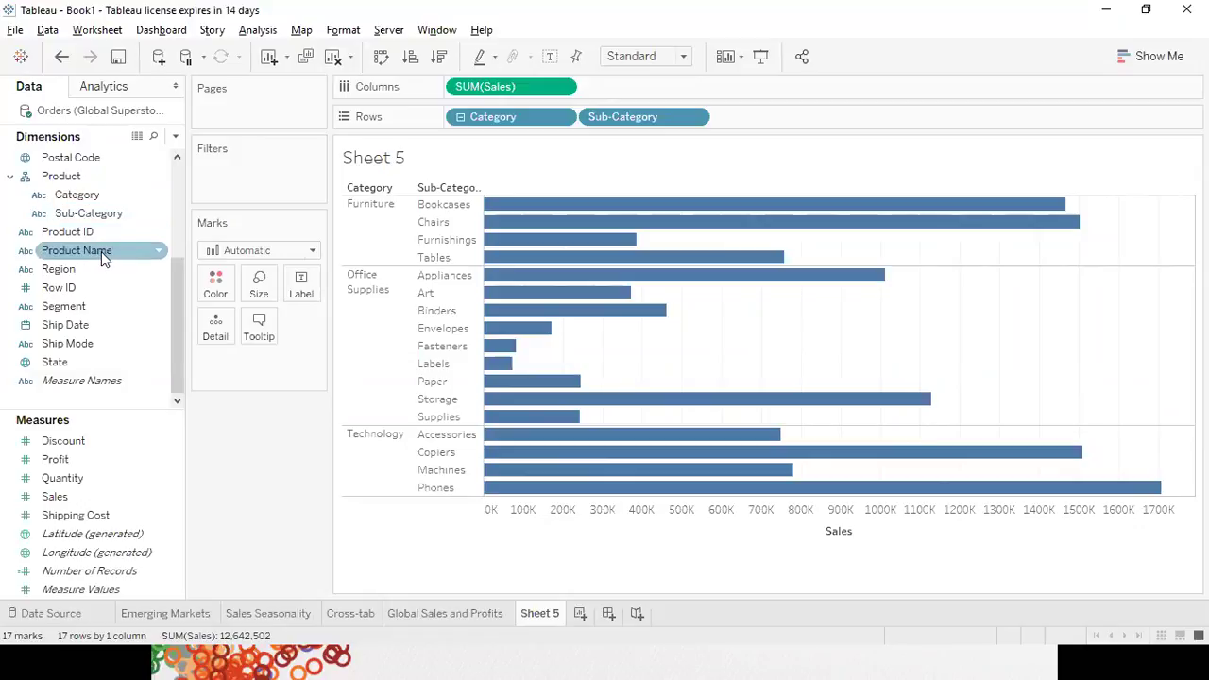
# Annotate the dimensions on screen by underlining Product Name and marking the Product hierarchy, and clear the drawings
pyautogui.moveTo(101, 251)
pyautogui.mouseDown()
pyautogui.moveTo(126, 248)
pyautogui.moveTo(132, 220)
pyautogui.moveTo(76, 183)
pyautogui.moveTo(80, 173)
pyautogui.moveTo(106, 227)
pyautogui.moveTo(100, 254)
pyautogui.moveTo(121, 255)
pyautogui.mouseUp()
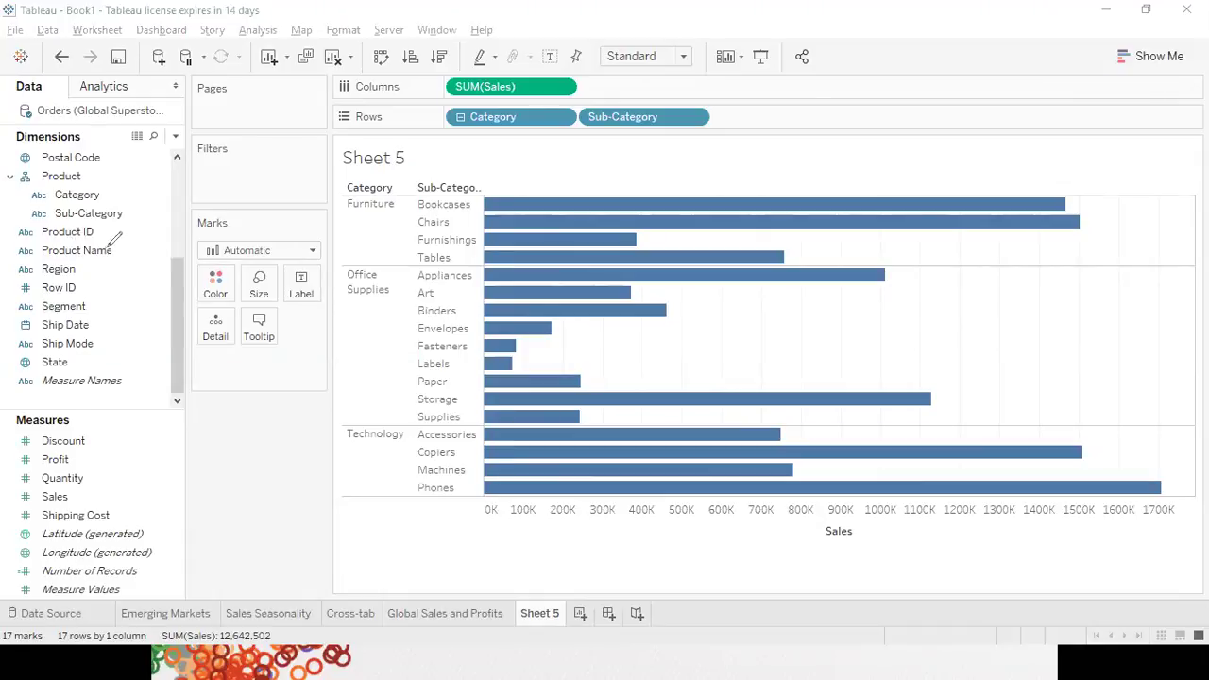
pyautogui.moveTo(41, 255); pyautogui.dragTo(111, 255)
pyautogui.moveTo(19, 168)
pyautogui.mouseDown()
pyautogui.moveTo(17, 183)
pyautogui.moveTo(36, 166)
pyautogui.mouseUp()
pyautogui.moveTo(126, 214)
pyautogui.mouseDown()
pyautogui.moveTo(129, 191)
pyautogui.moveTo(111, 194)
pyautogui.moveTo(119, 199)
pyautogui.moveTo(90, 179)
pyautogui.moveTo(101, 167)
pyautogui.mouseUp()
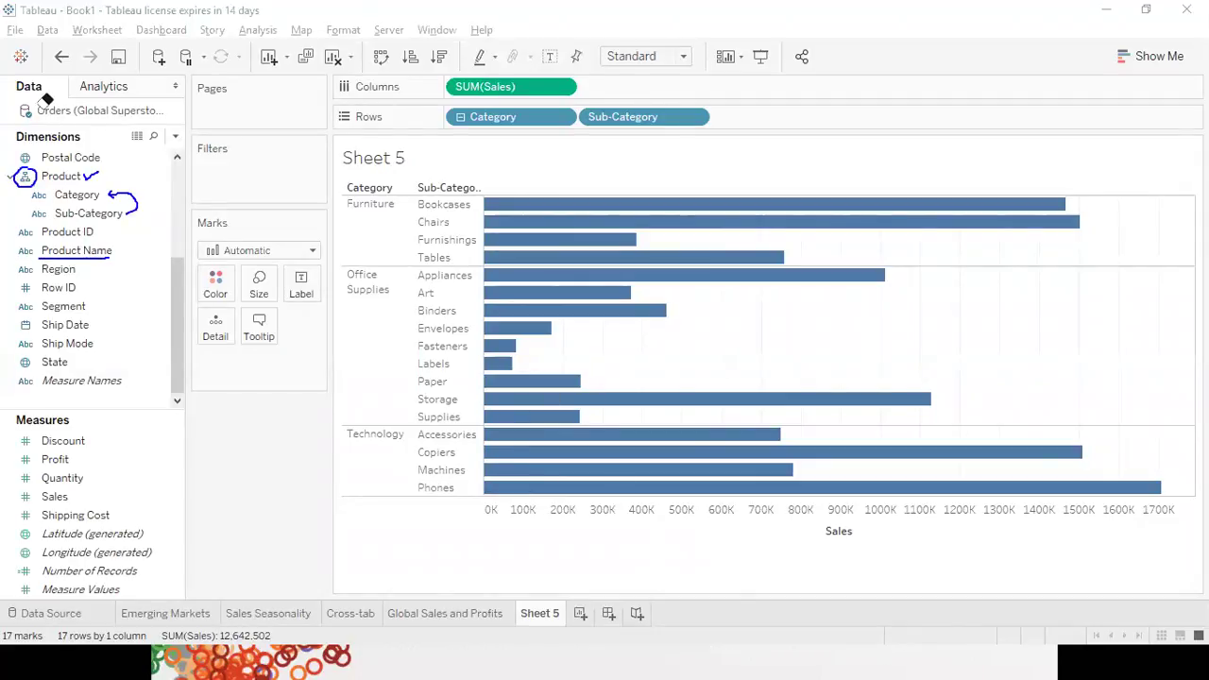
pyautogui.moveTo(89, 158)
pyautogui.mouseDown()
pyautogui.moveTo(126, 198)
pyautogui.moveTo(21, 148)
pyautogui.moveTo(47, 158)
pyautogui.moveTo(15, 163)
pyautogui.mouseUp()
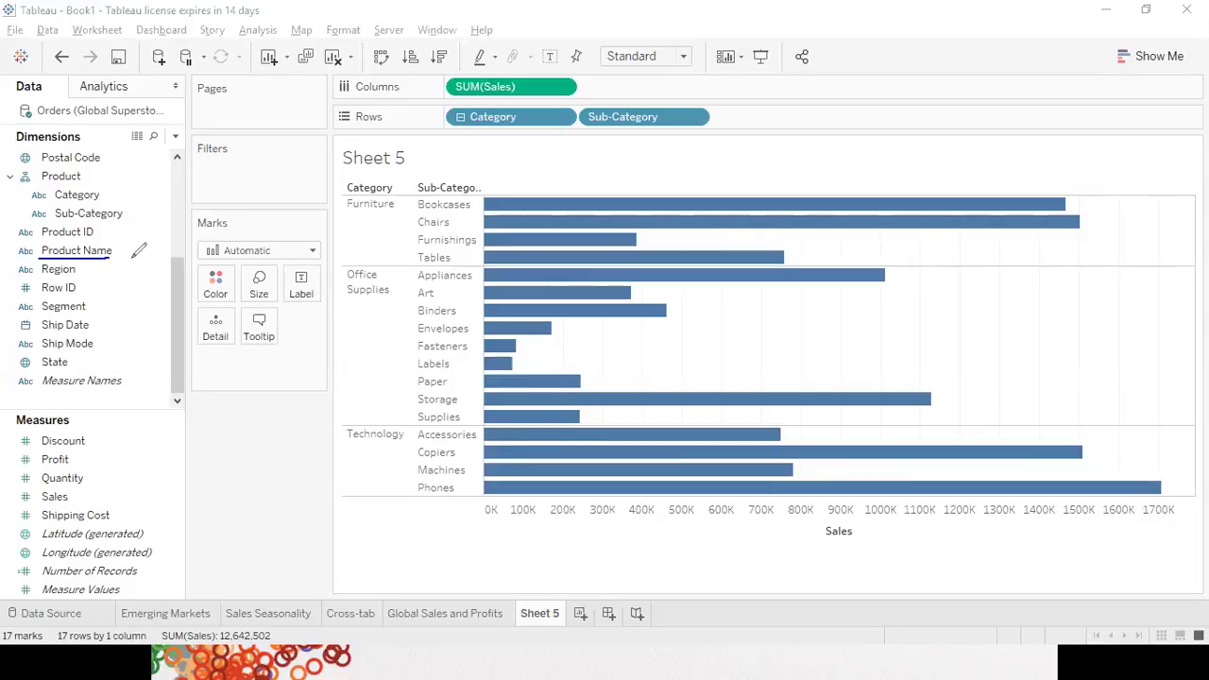
pyautogui.moveTo(120, 250)
pyautogui.mouseDown()
pyautogui.moveTo(132, 198)
pyautogui.moveTo(83, 176)
pyautogui.mouseUp()
pyautogui.press('Escape')
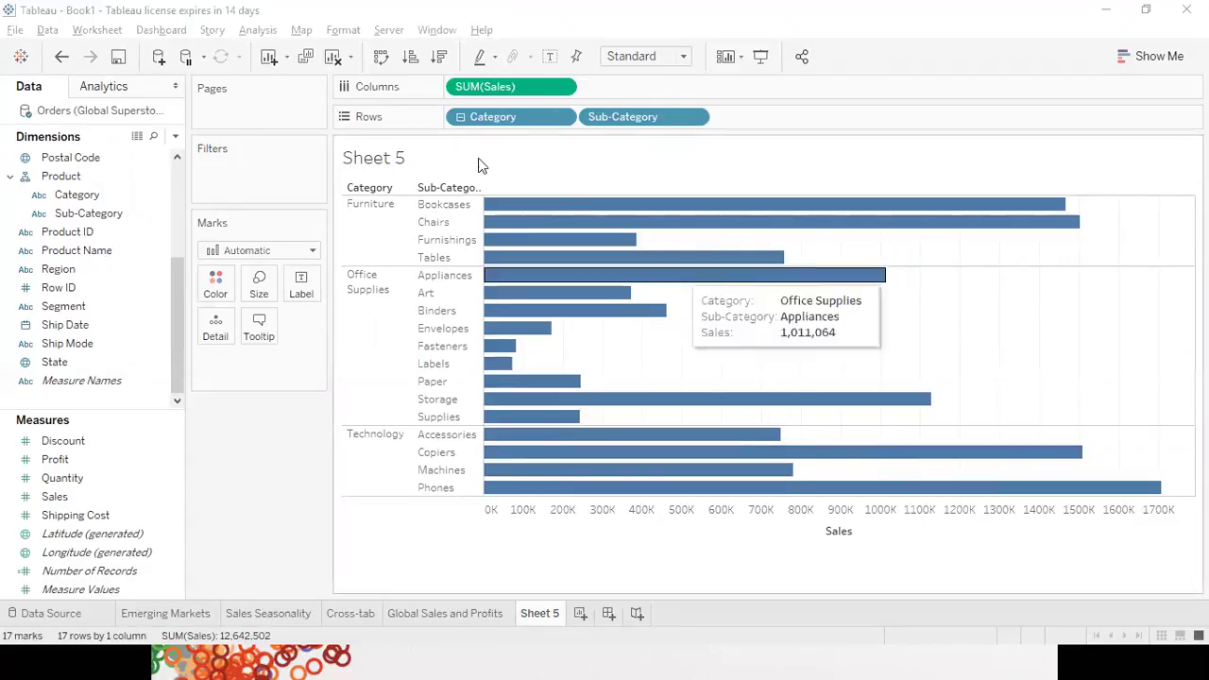
# Add Product Name to the Product hierarchy as the level below Sub-Category
pyautogui.click(89, 232)
pyautogui.click(109, 252)
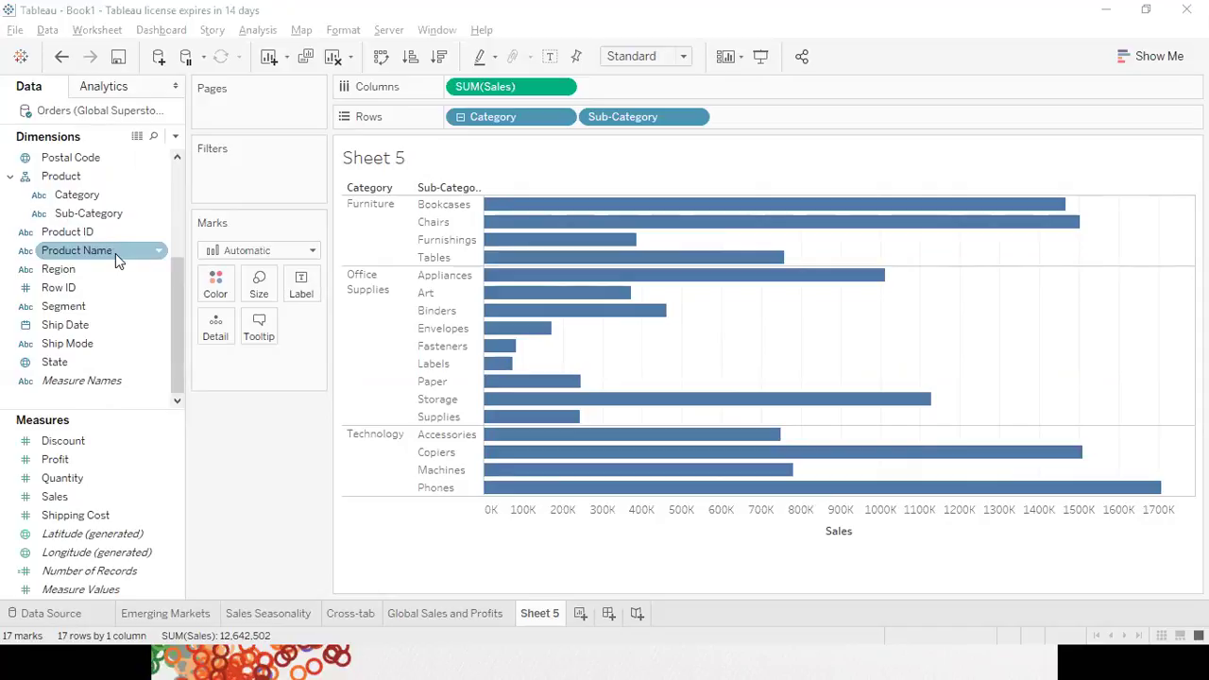
pyautogui.moveTo(116, 253); pyautogui.dragTo(79, 178)
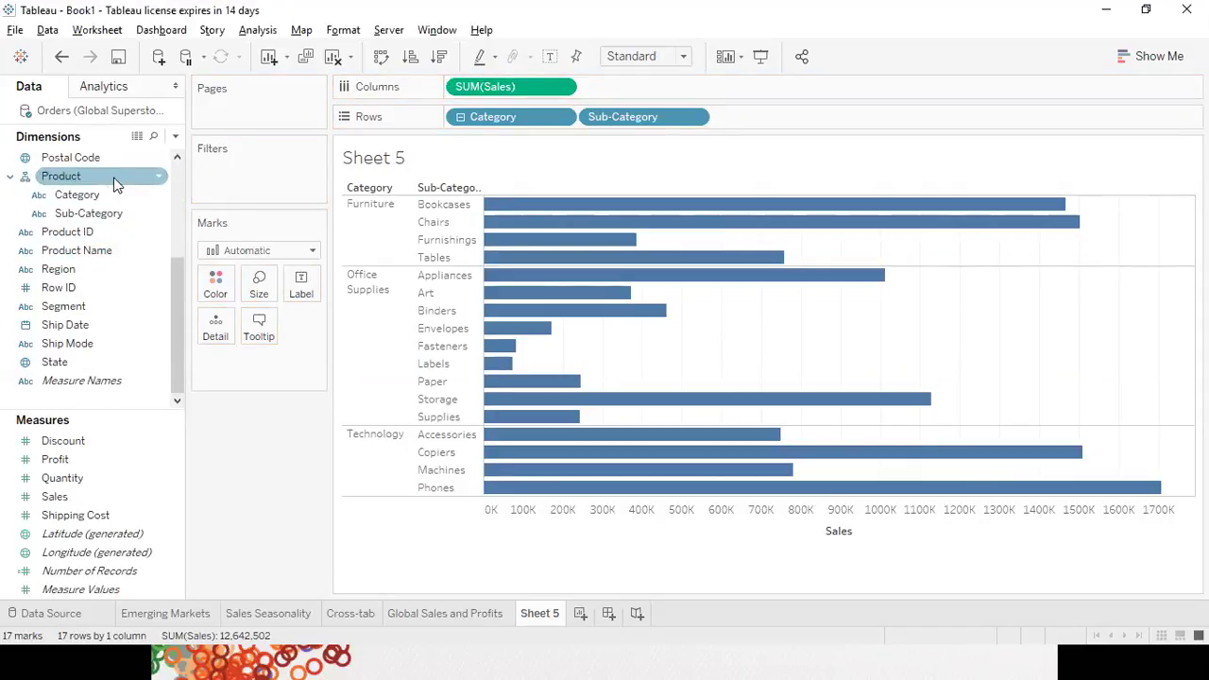
pyautogui.moveTo(88, 255); pyautogui.dragTo(94, 218)
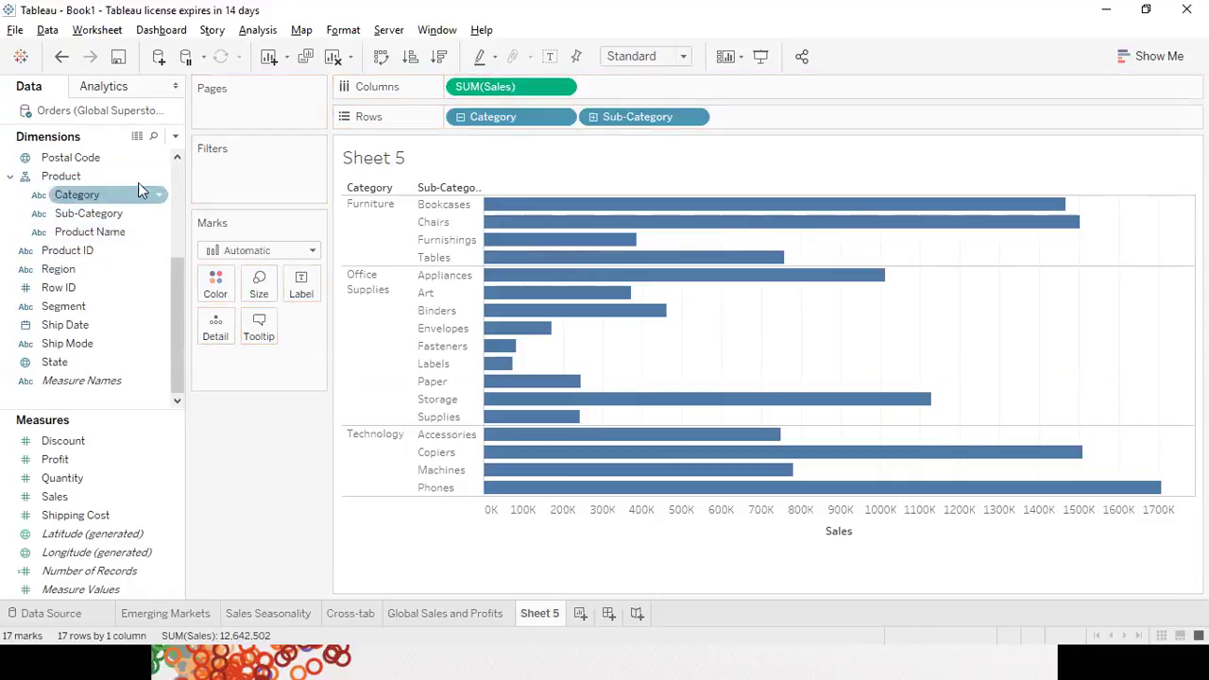
pyautogui.click(94, 219)
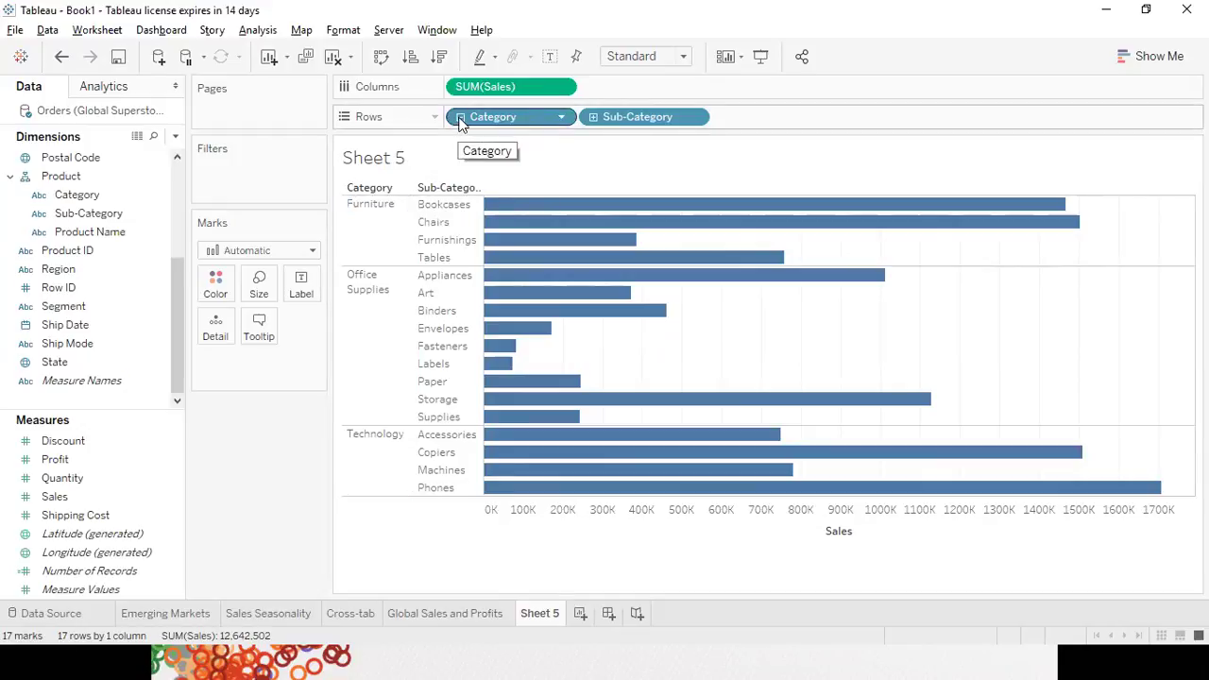
# Collapse the bar chart to the Category level and expand it back to Sub-Category
pyautogui.moveTo(460, 123); pyautogui.dragTo(394, 195)
pyautogui.click(393, 189)
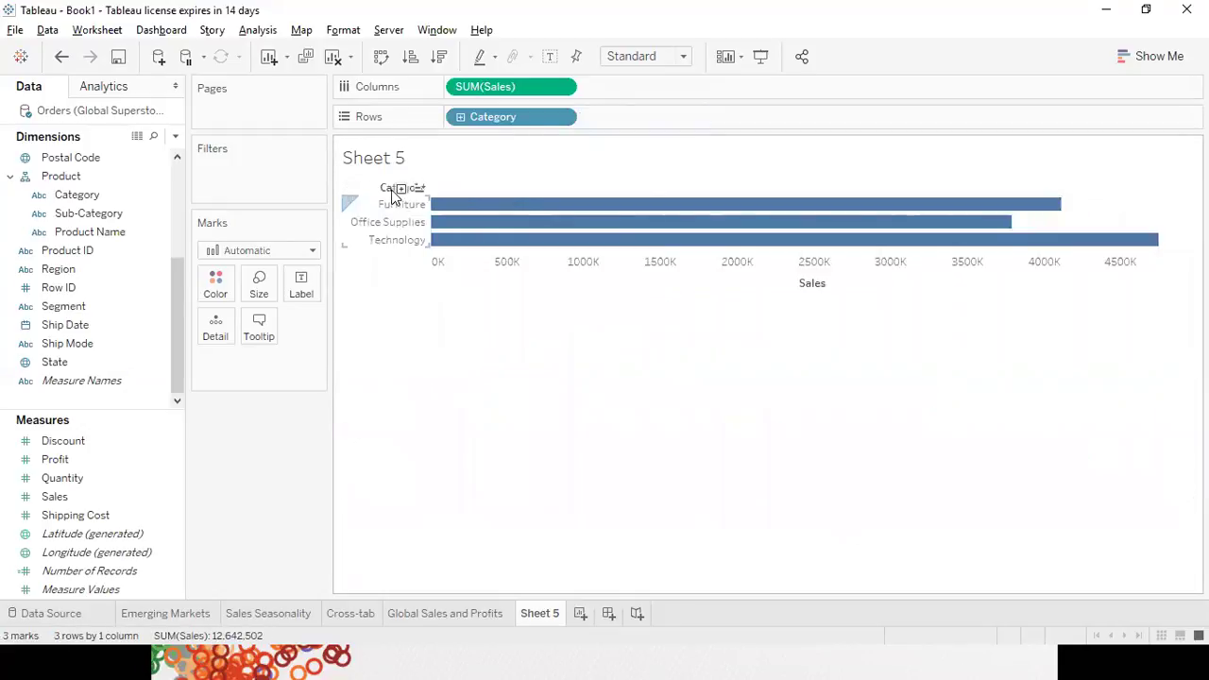
pyautogui.click(399, 189)
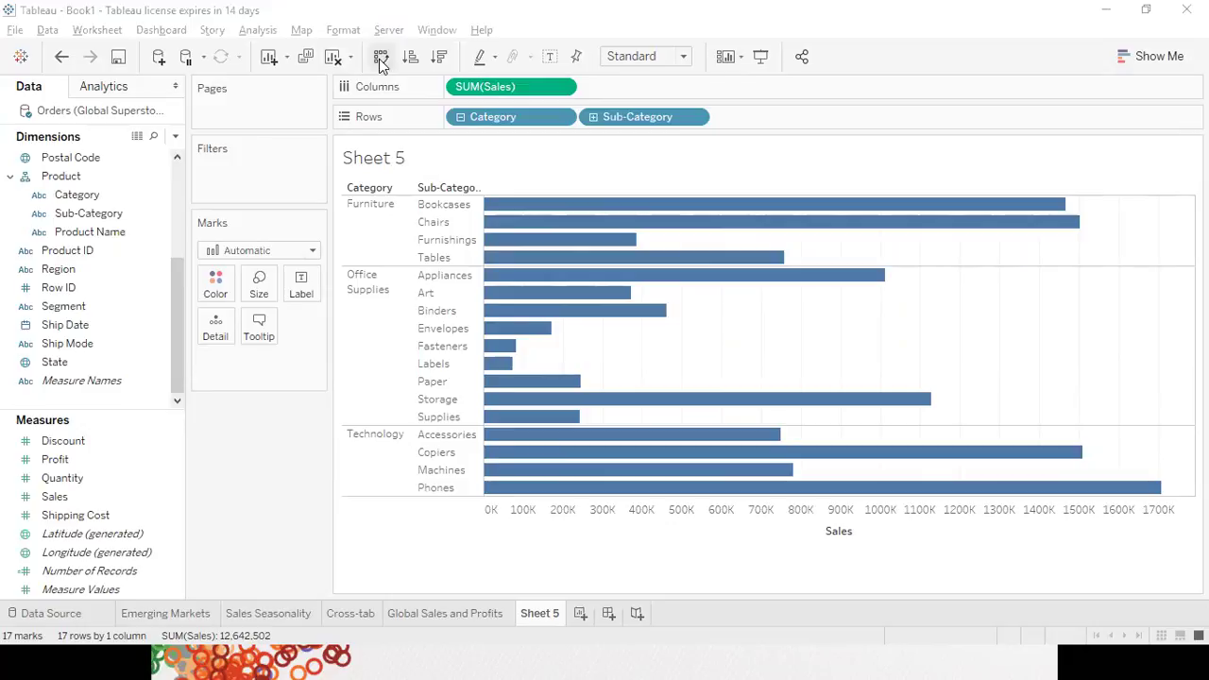
# Swap the rows and columns to make the bars vertical, and fit the chart to Entire View
pyautogui.click(381, 58)
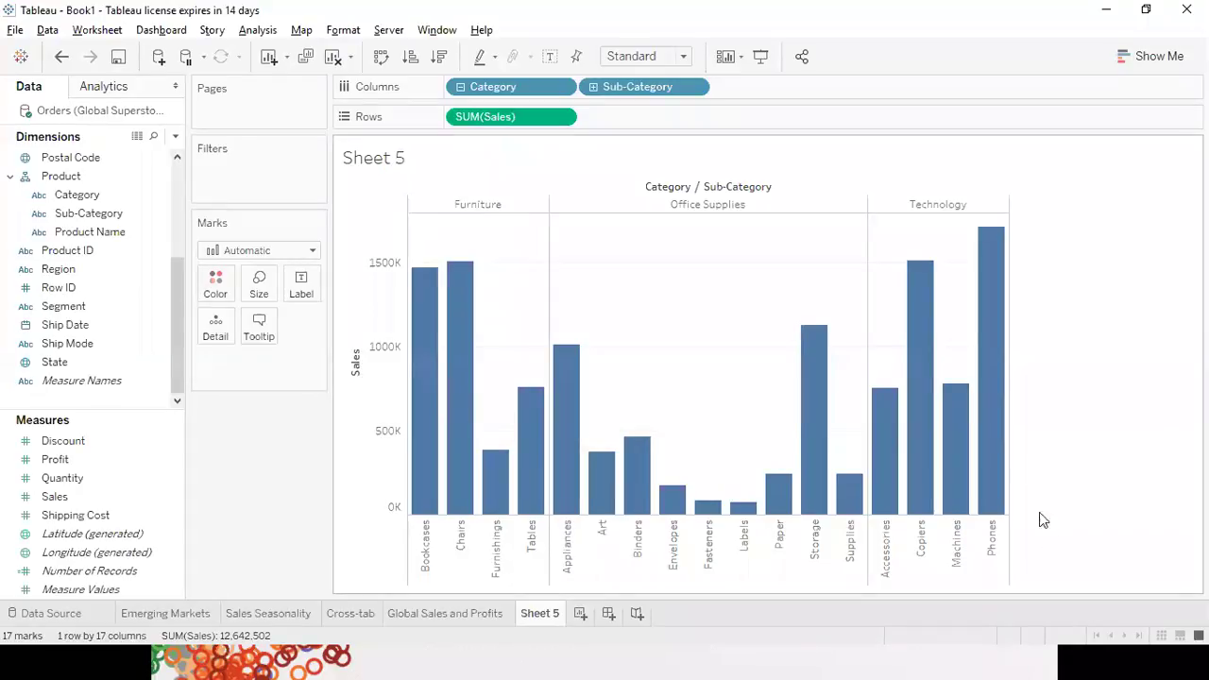
pyautogui.click(682, 55)
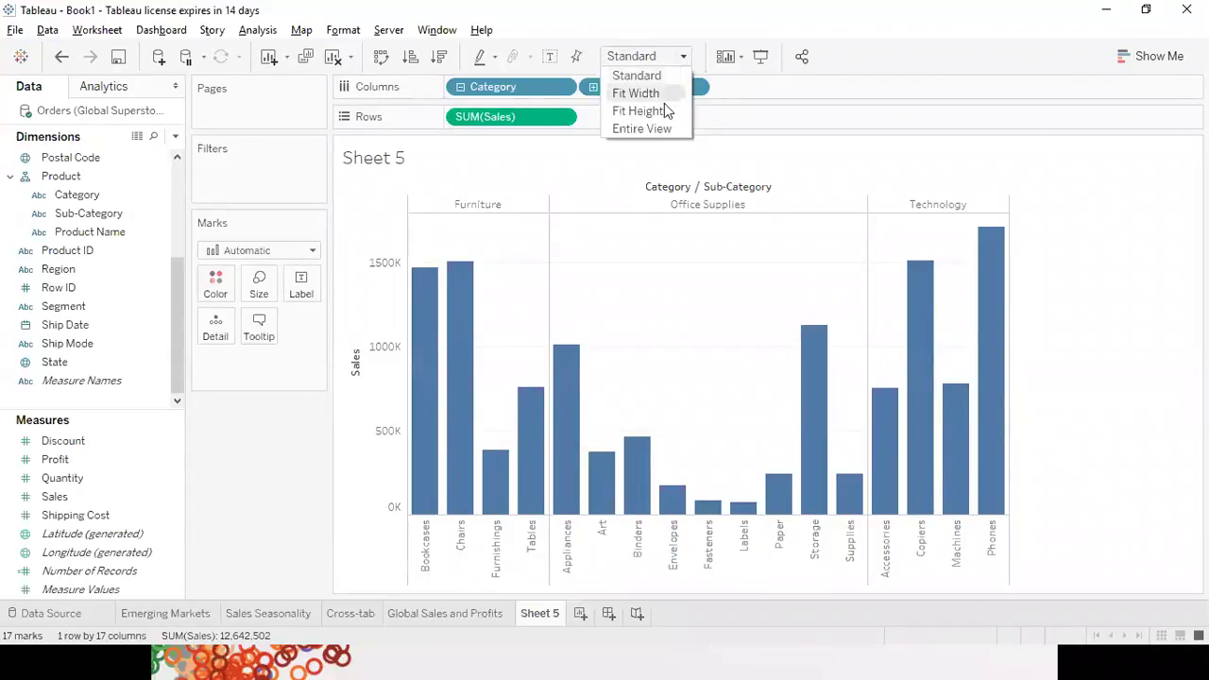
pyautogui.click(643, 129)
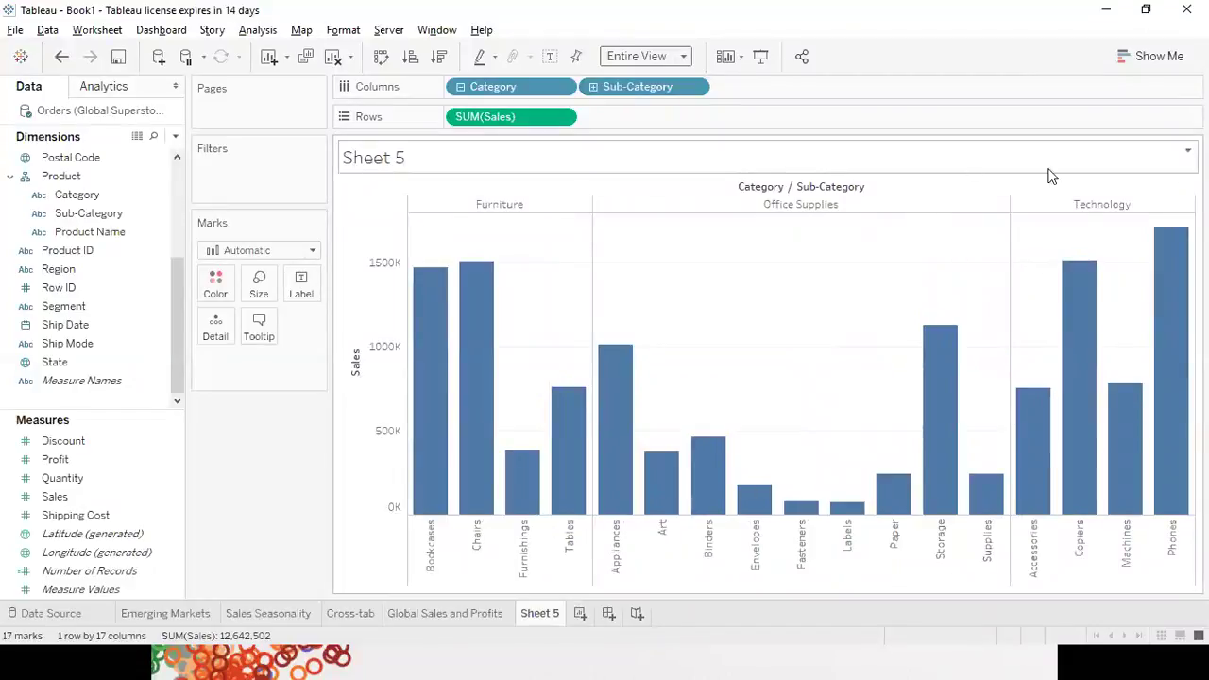
# Compare descending and ascending category sorts by Sales, keep the descending order, and briefly highlight the Technology bars
pyautogui.moveTo(433, 619)
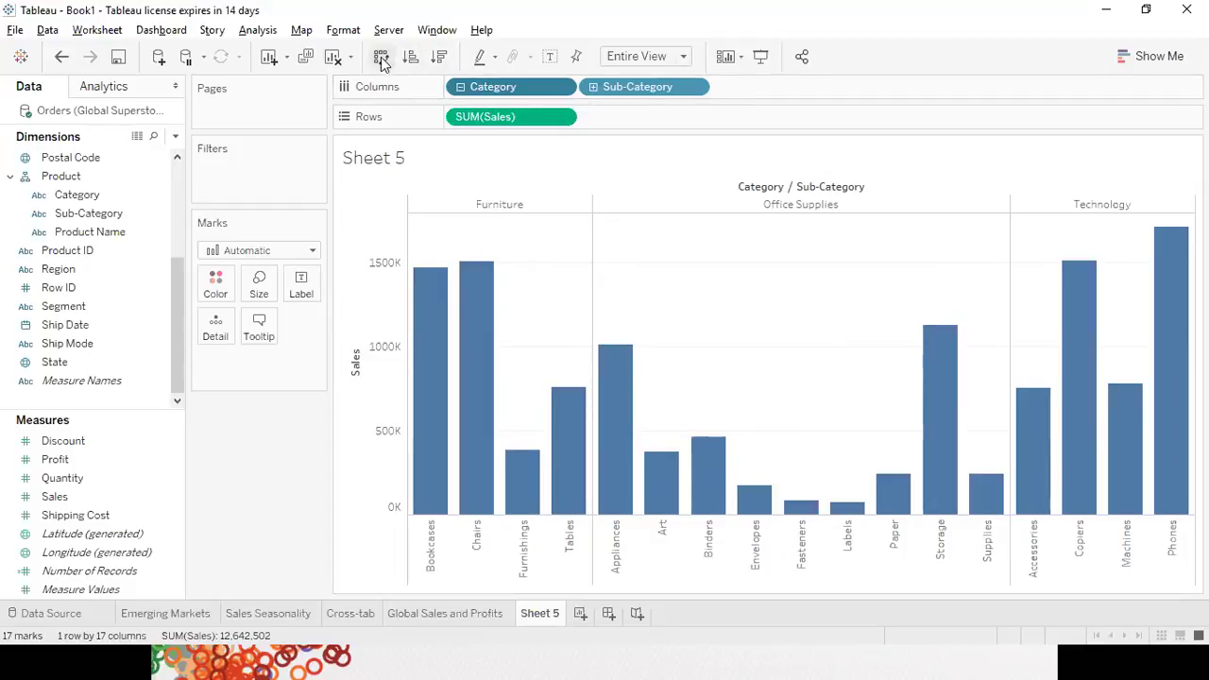
pyautogui.click(440, 58)
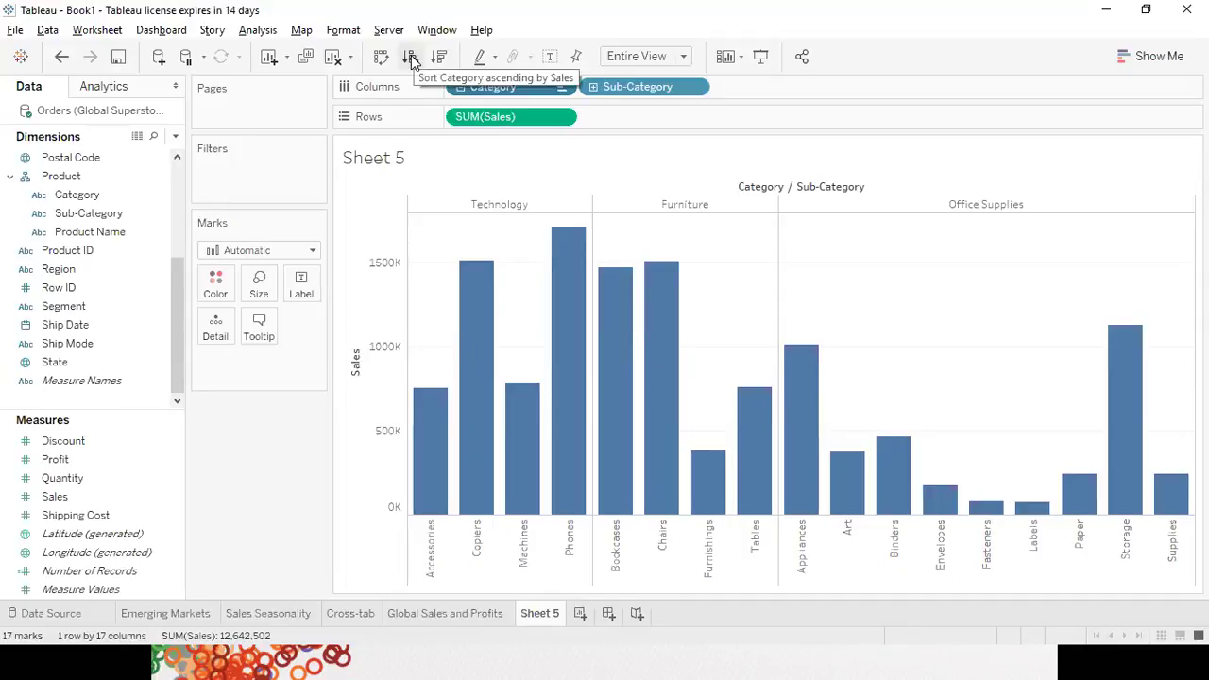
pyautogui.click(411, 59)
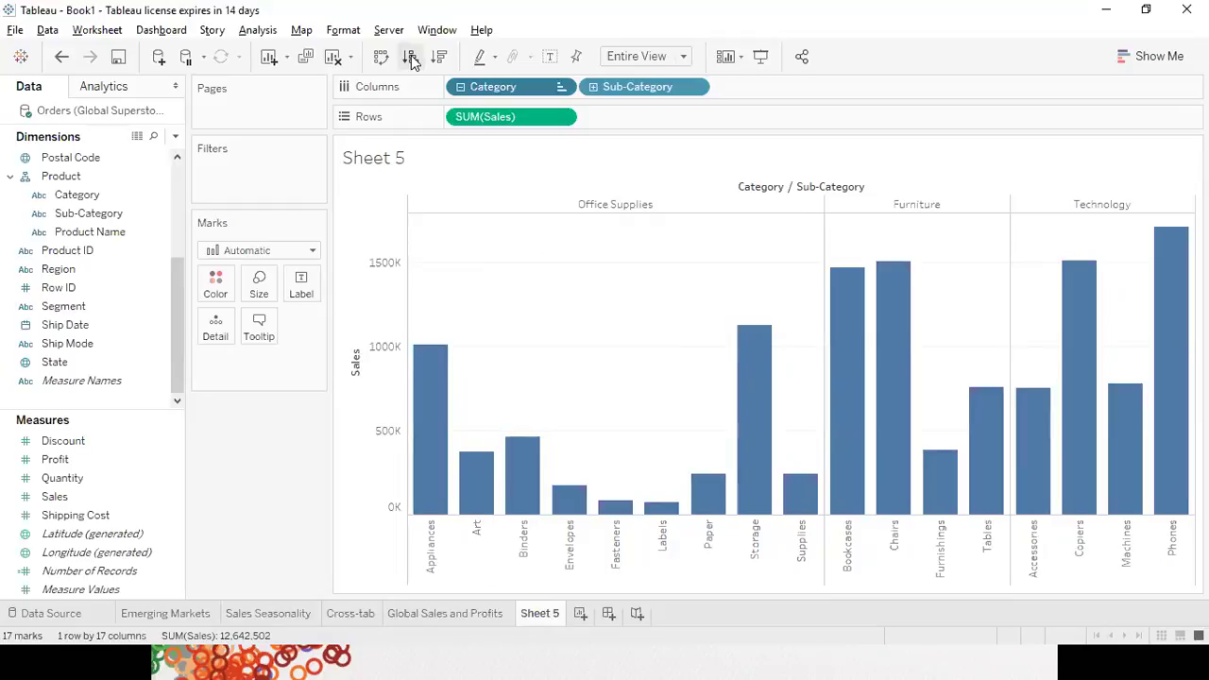
pyautogui.click(439, 57)
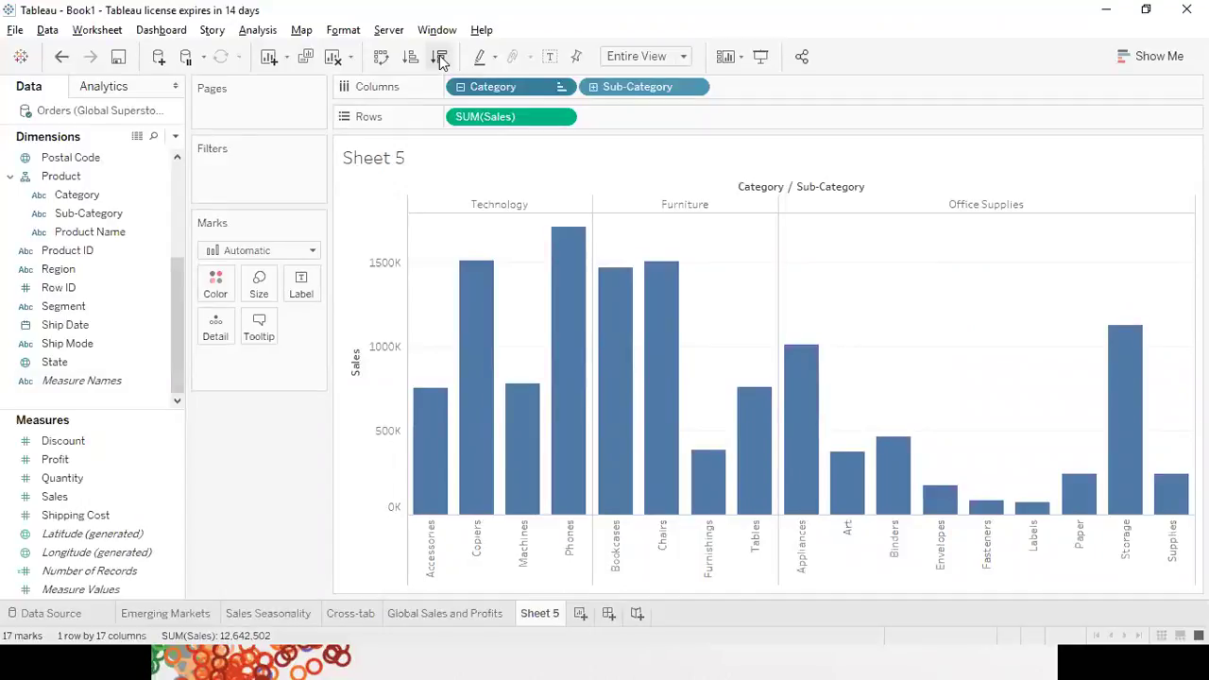
pyautogui.click(508, 205)
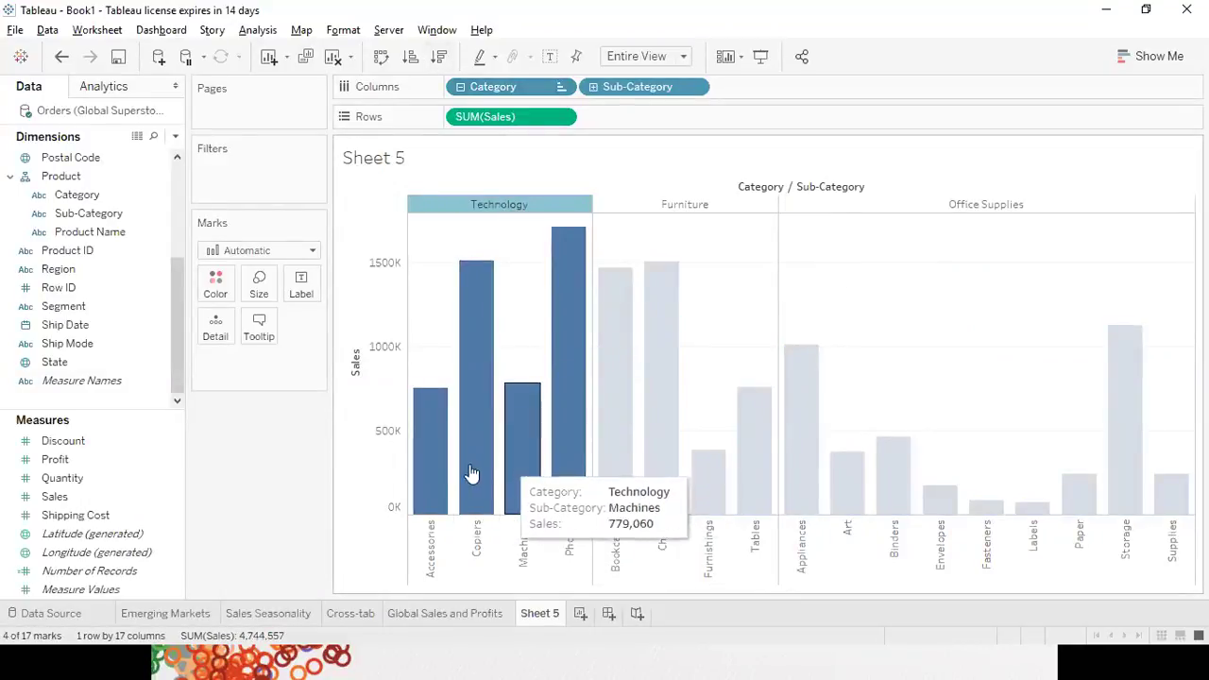
pyautogui.click(865, 149)
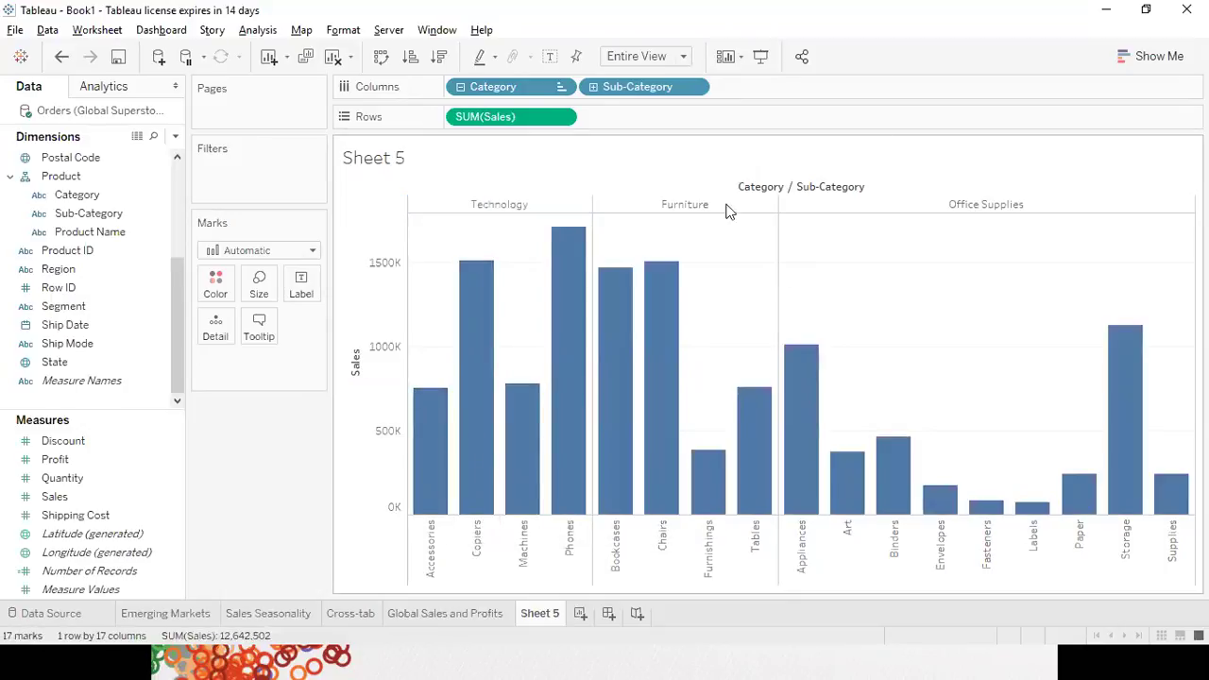
# Briefly highlight the Furniture bars, and sort the sub-categories by Sales in descending order within each category
pyautogui.click(748, 204)
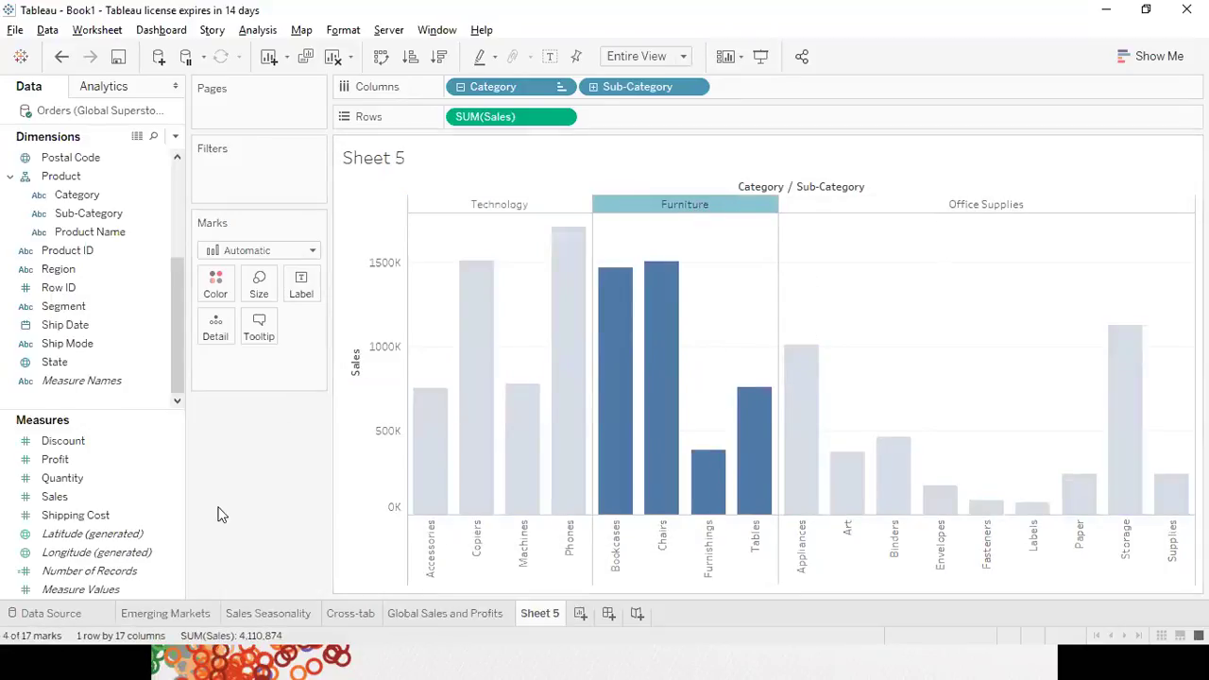
pyautogui.press('Escape')
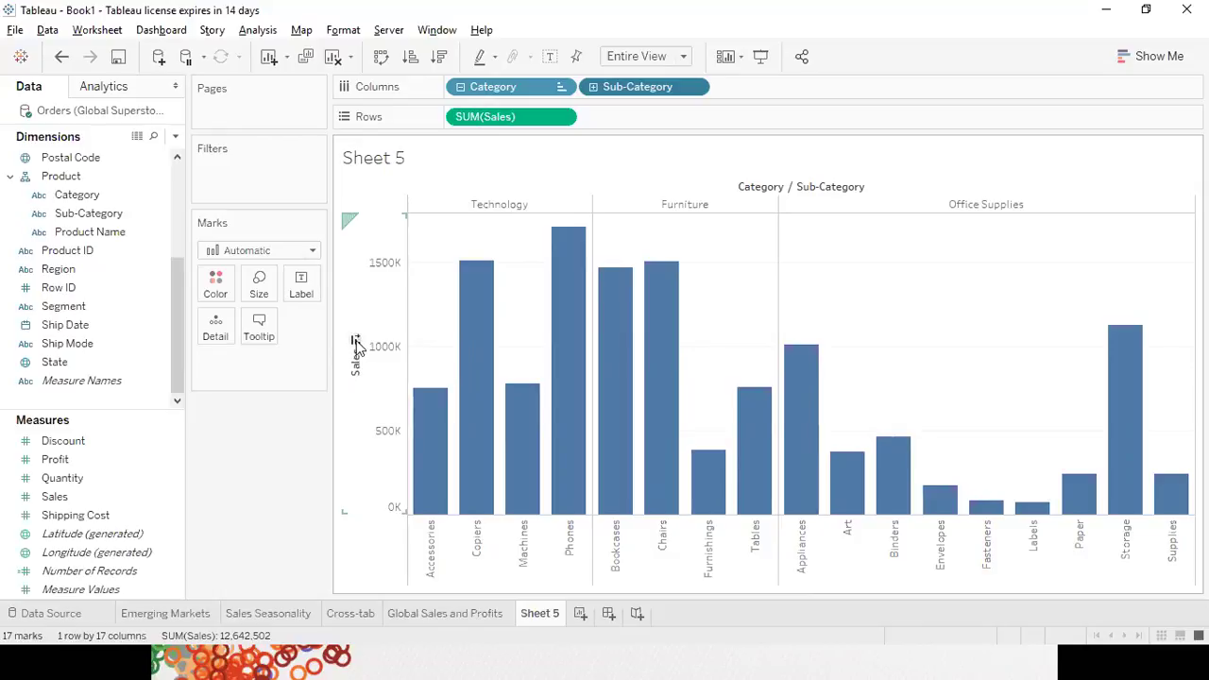
pyautogui.click(356, 342)
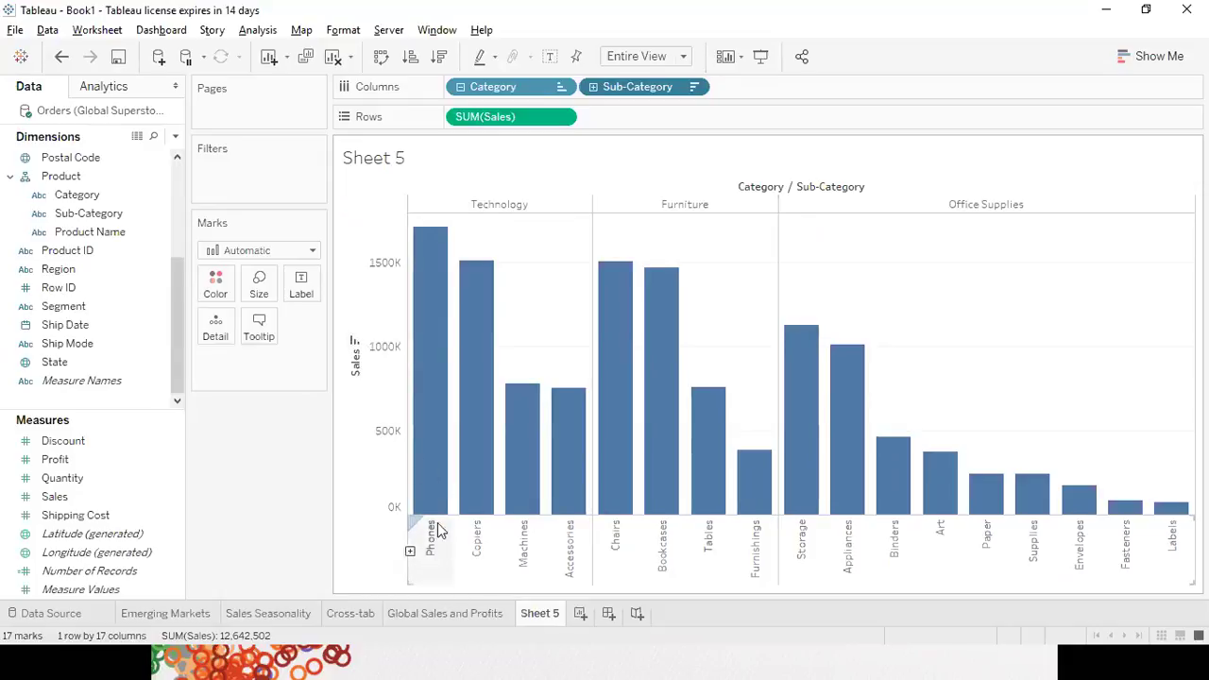
# Examine the sales values of the Phones and Copiers bars and the sorted bar order within each category
pyautogui.moveTo(451, 260)
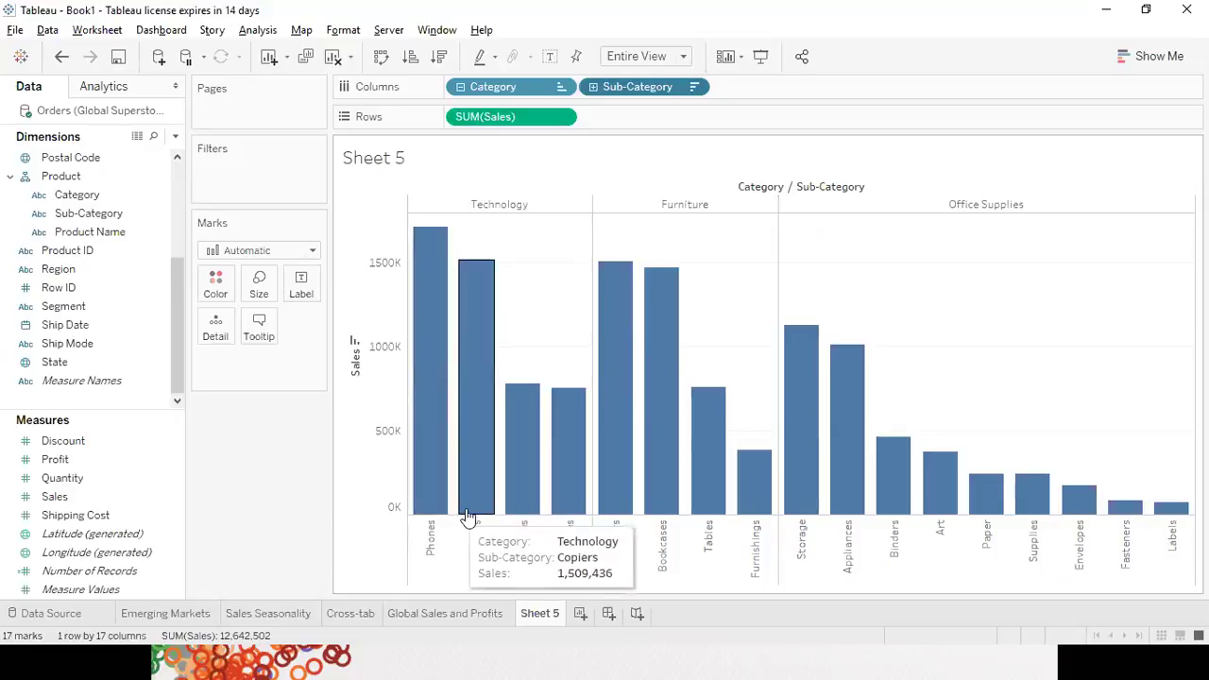
pyautogui.moveTo(475, 501)
pyautogui.moveTo(431, 500)
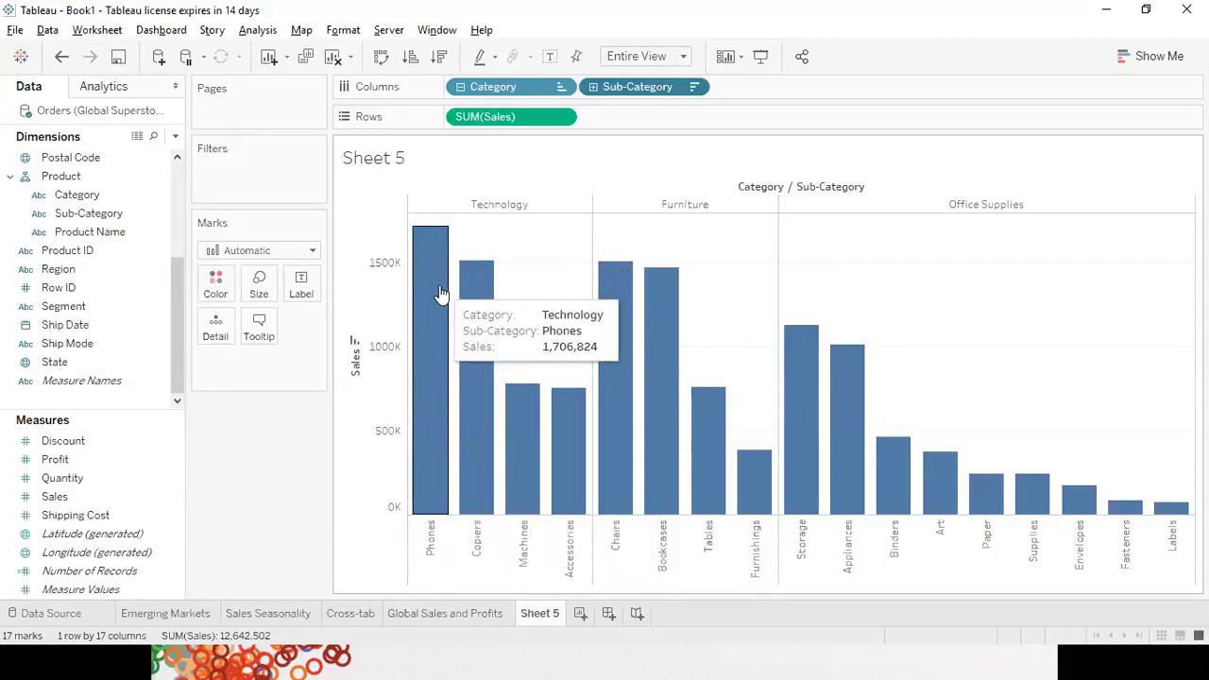
pyautogui.moveTo(477, 326)
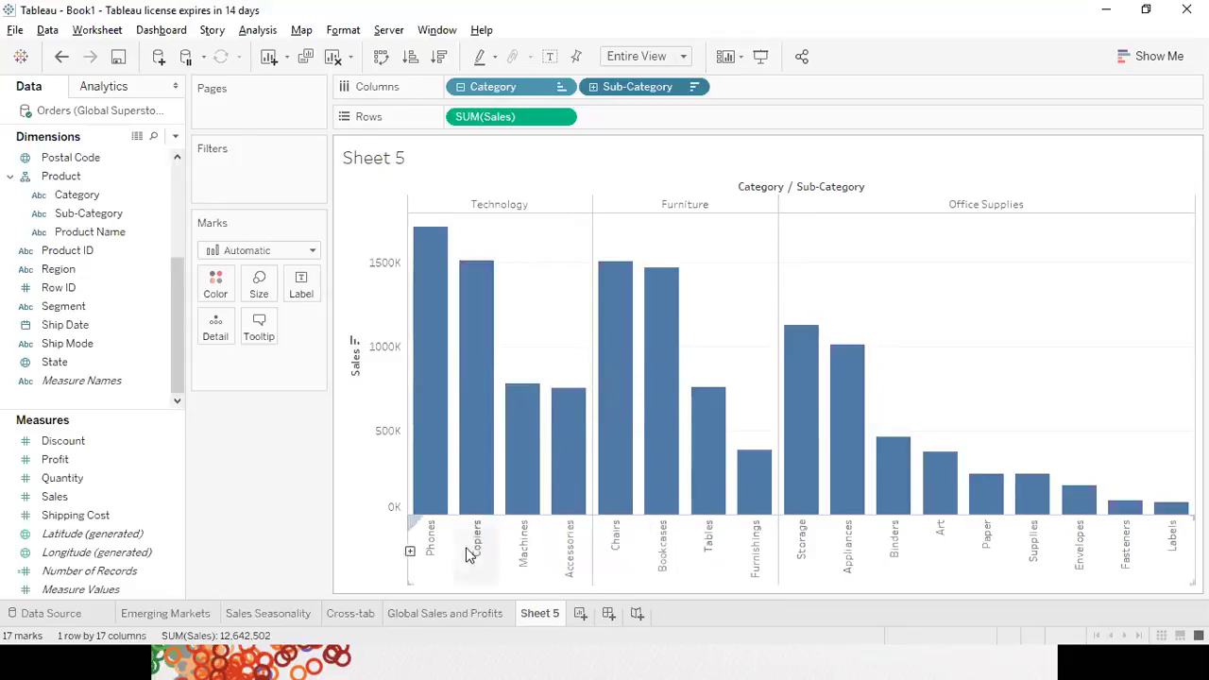
pyautogui.moveTo(432, 479)
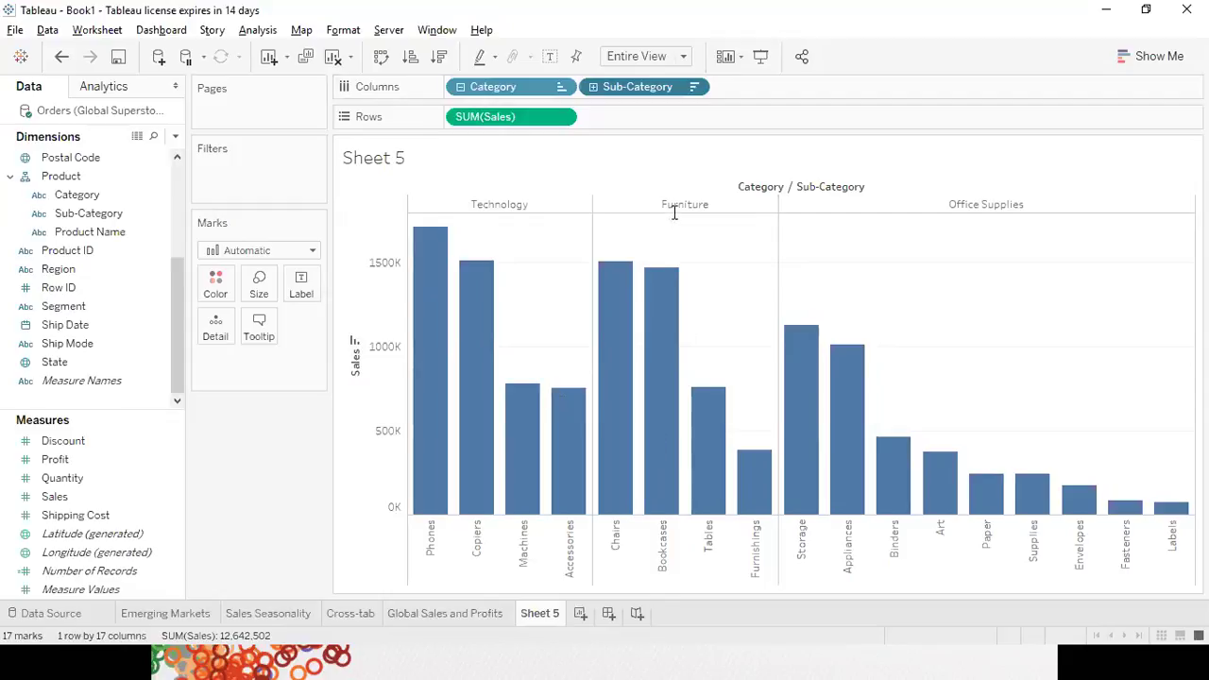
pyautogui.moveTo(747, 409)
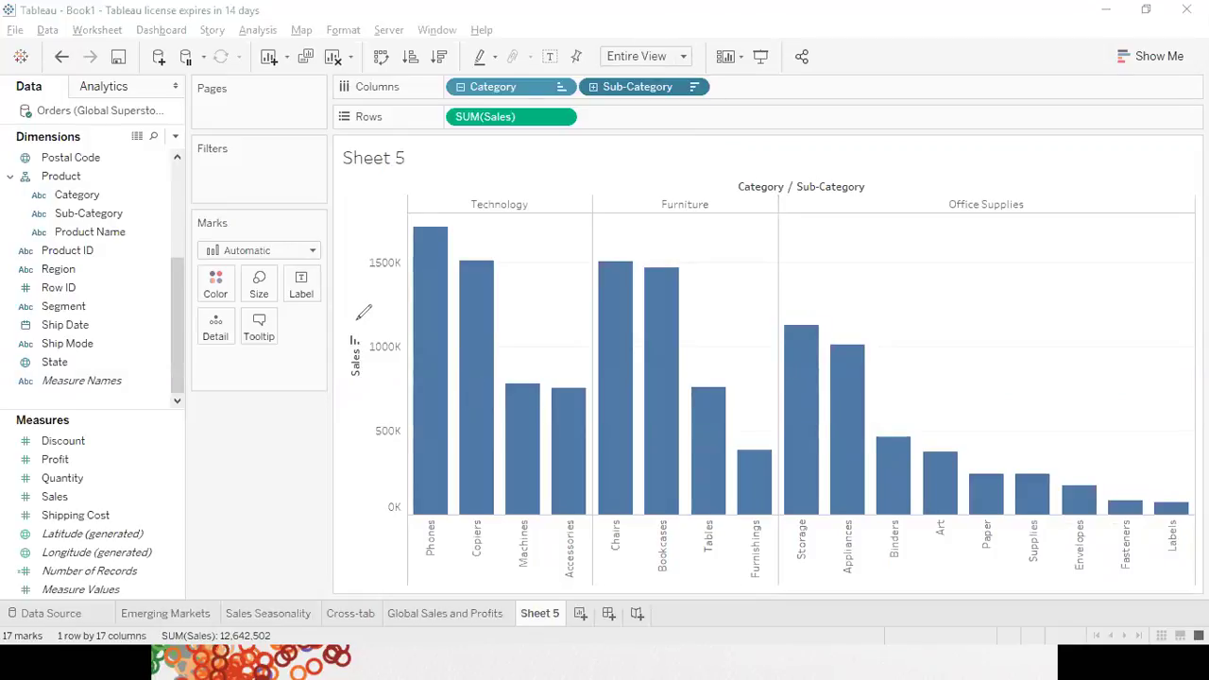
pyautogui.moveTo(358, 321)
pyautogui.mouseDown()
pyautogui.moveTo(335, 355)
pyautogui.moveTo(370, 347)
pyautogui.moveTo(362, 318)
pyautogui.mouseUp()
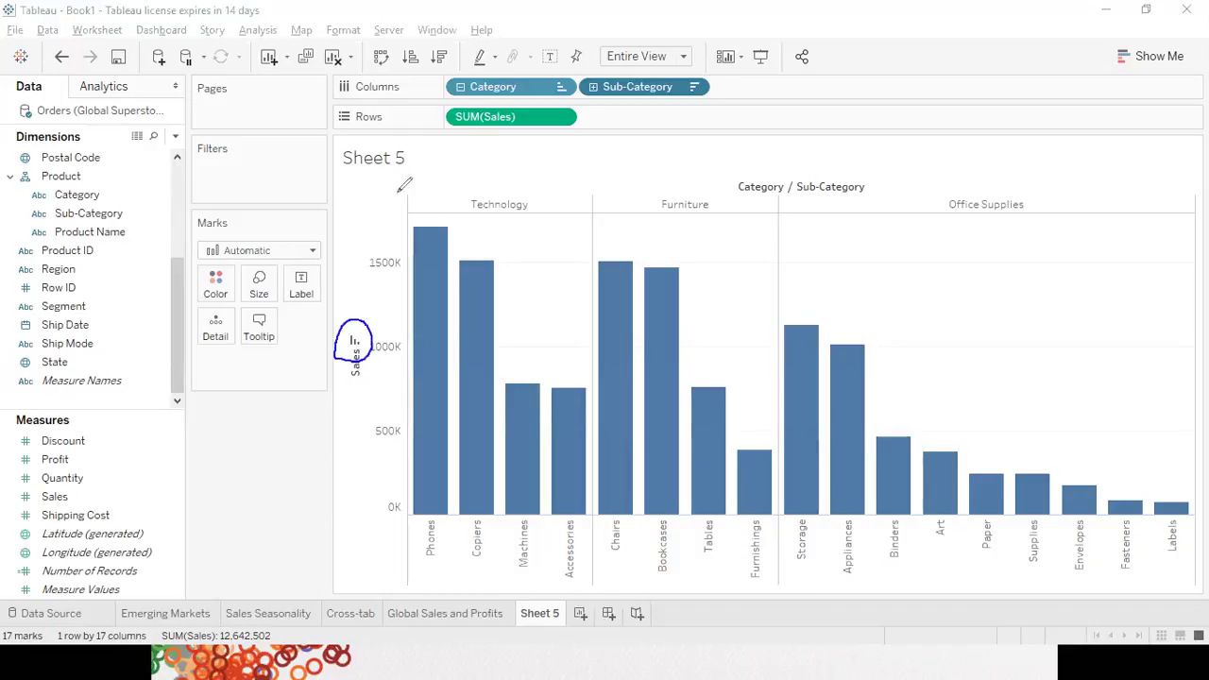
pyautogui.moveTo(424, 40)
pyautogui.mouseDown()
pyautogui.moveTo(404, 54)
pyautogui.moveTo(412, 72)
pyautogui.moveTo(419, 41)
pyautogui.moveTo(448, 72)
pyautogui.moveTo(457, 48)
pyautogui.mouseUp()
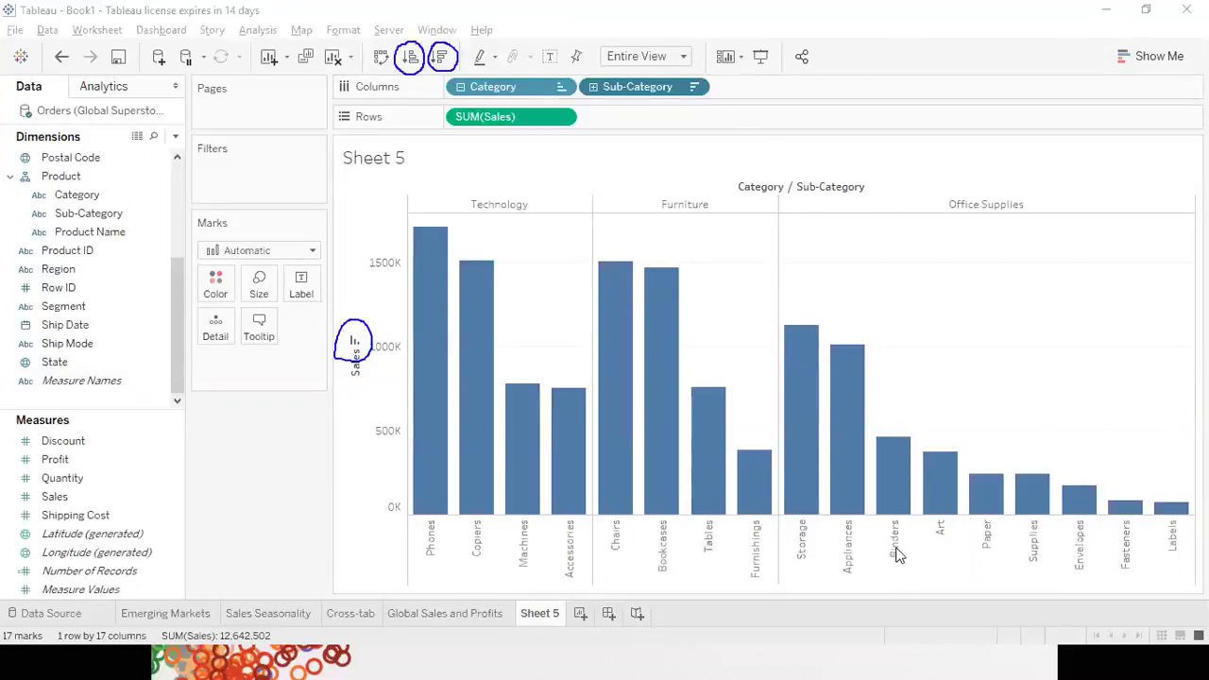
pyautogui.press('Escape')
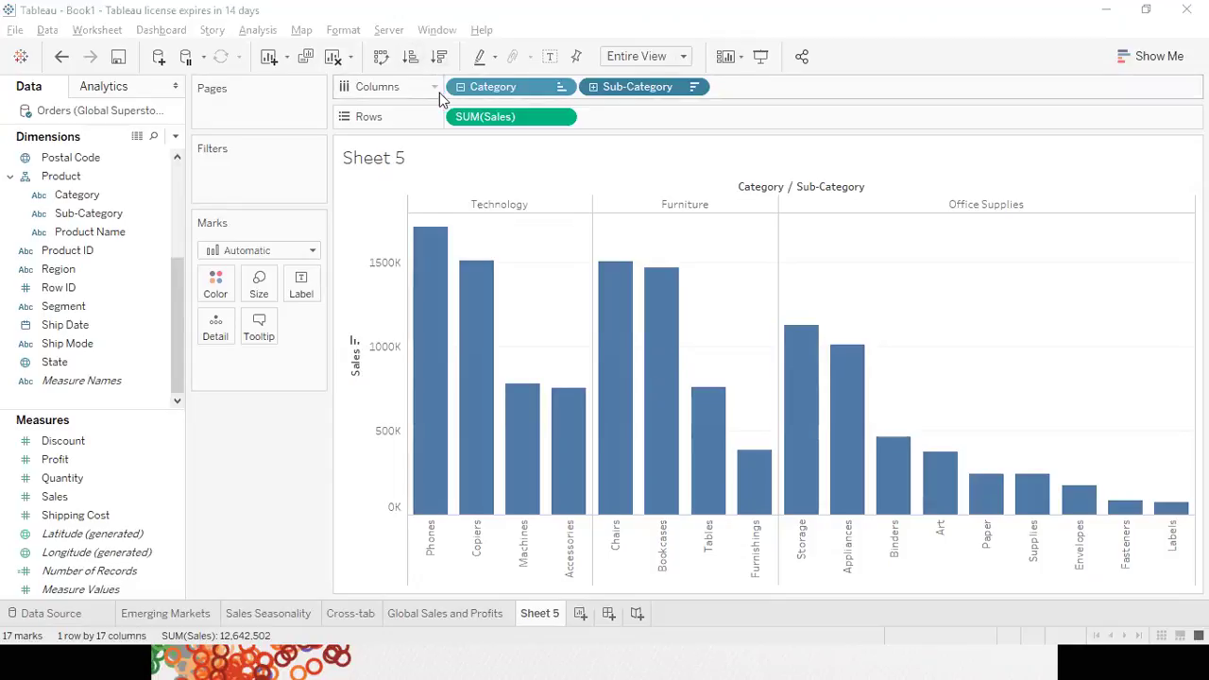
# Show mark labels on the bars and color them by Profit
pyautogui.moveTo(645, 289)
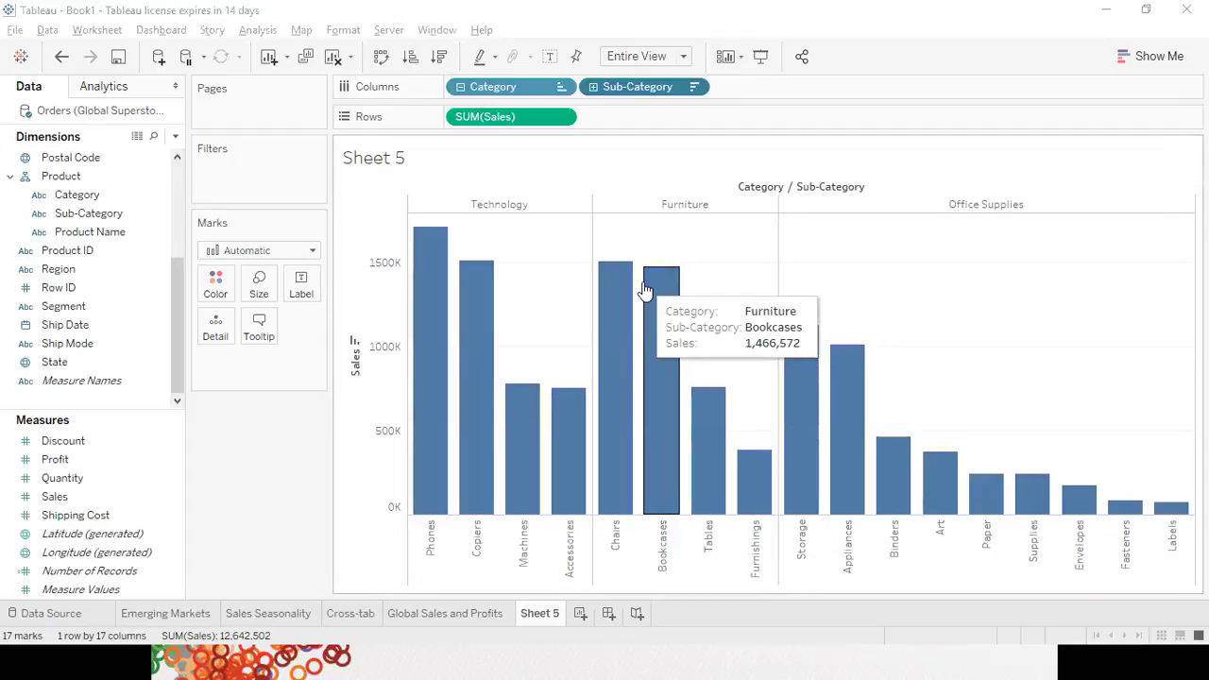
pyautogui.click(298, 283)
pyautogui.click(340, 325)
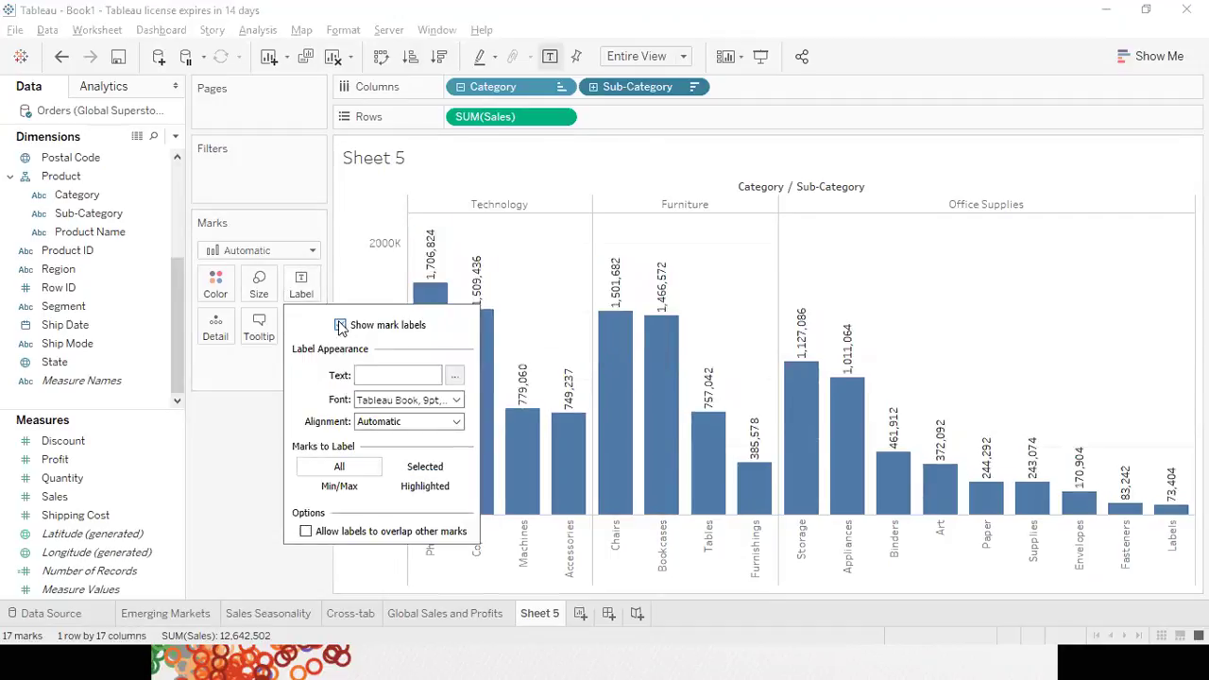
pyautogui.click(248, 455)
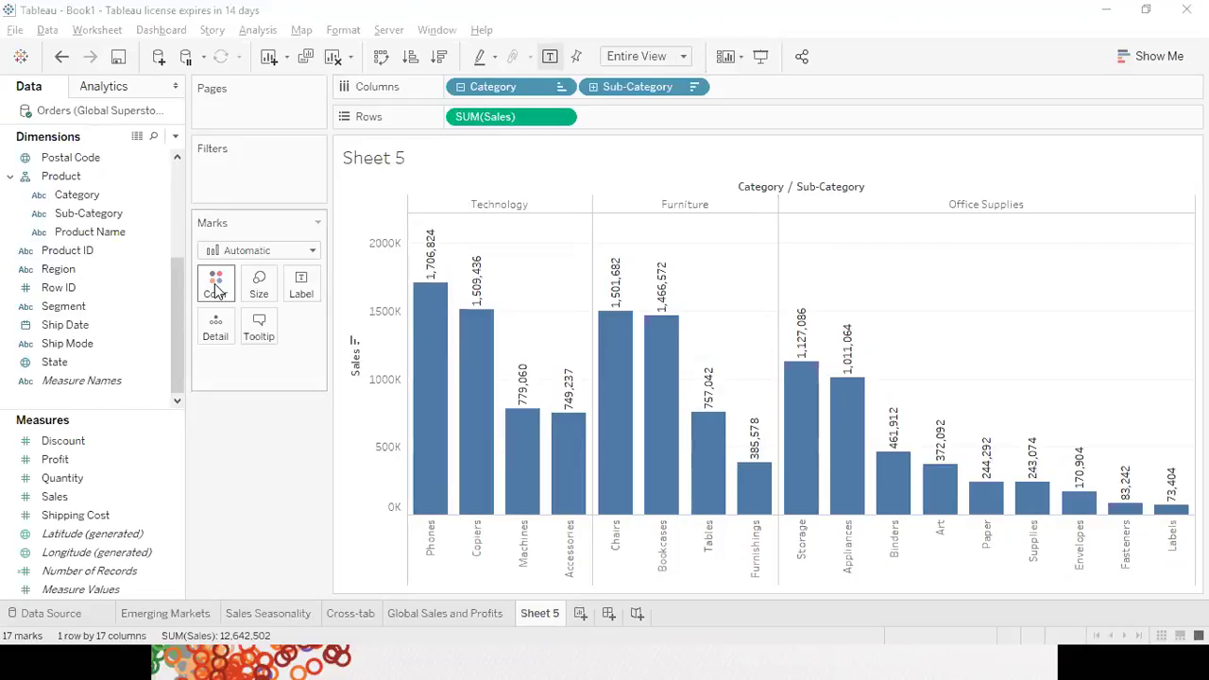
pyautogui.moveTo(95, 459); pyautogui.dragTo(221, 295)
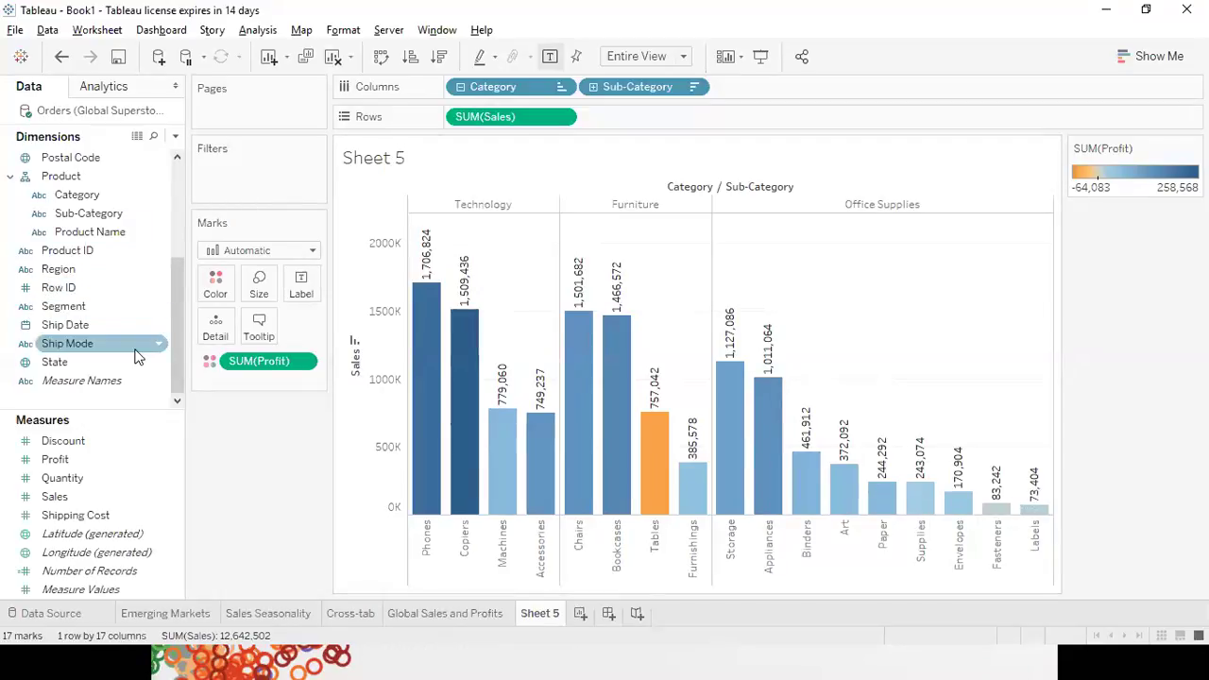
# Add the Market dimension to the rows before Sales to split the bar chart by market
pyautogui.scroll(3, 138, 346)
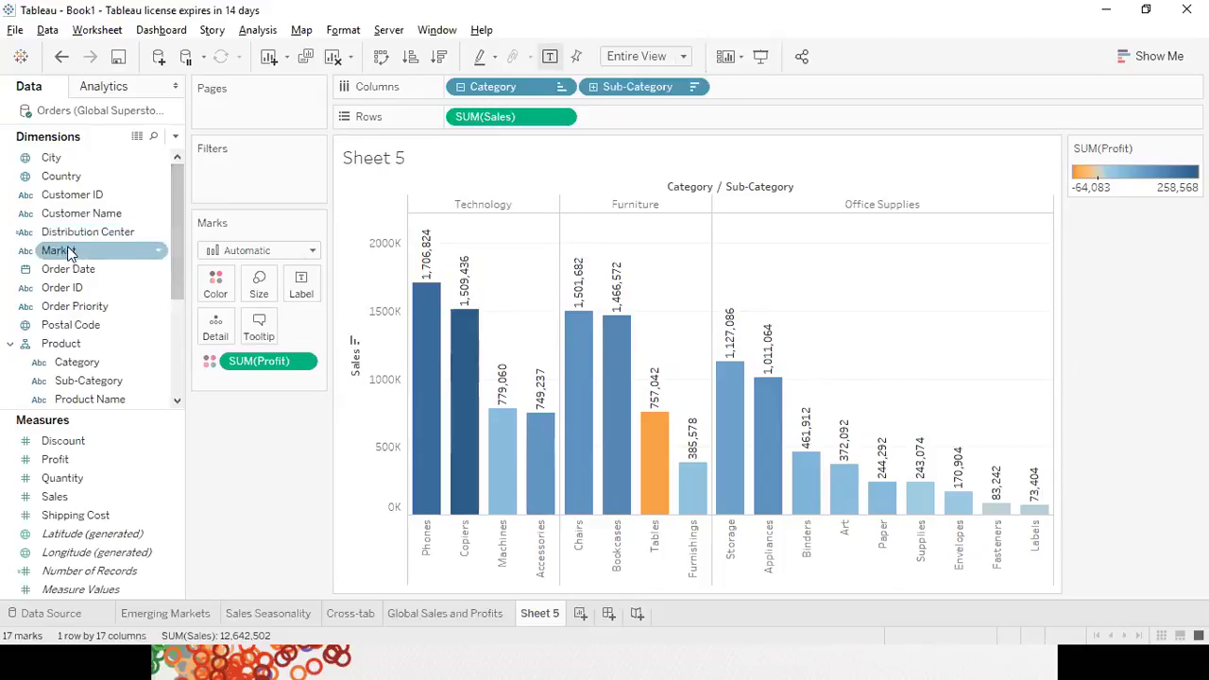
pyautogui.moveTo(71, 253); pyautogui.dragTo(356, 351)
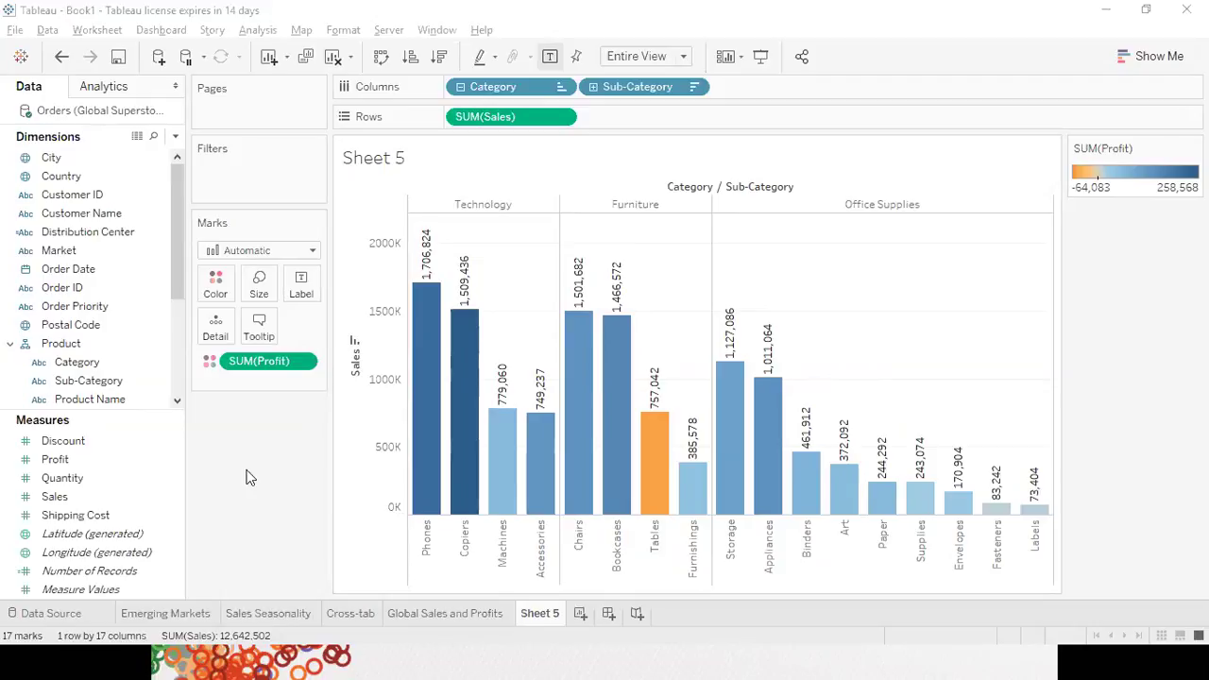
pyautogui.click(111, 250)
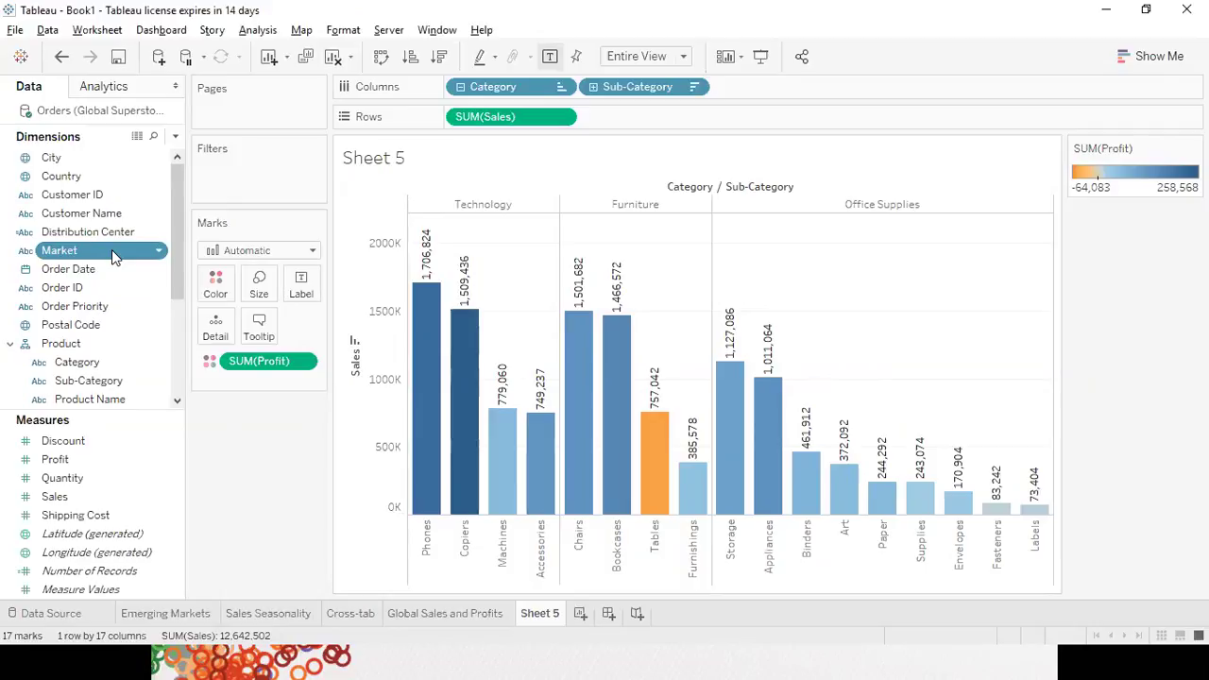
pyautogui.moveTo(113, 252); pyautogui.dragTo(343, 414)
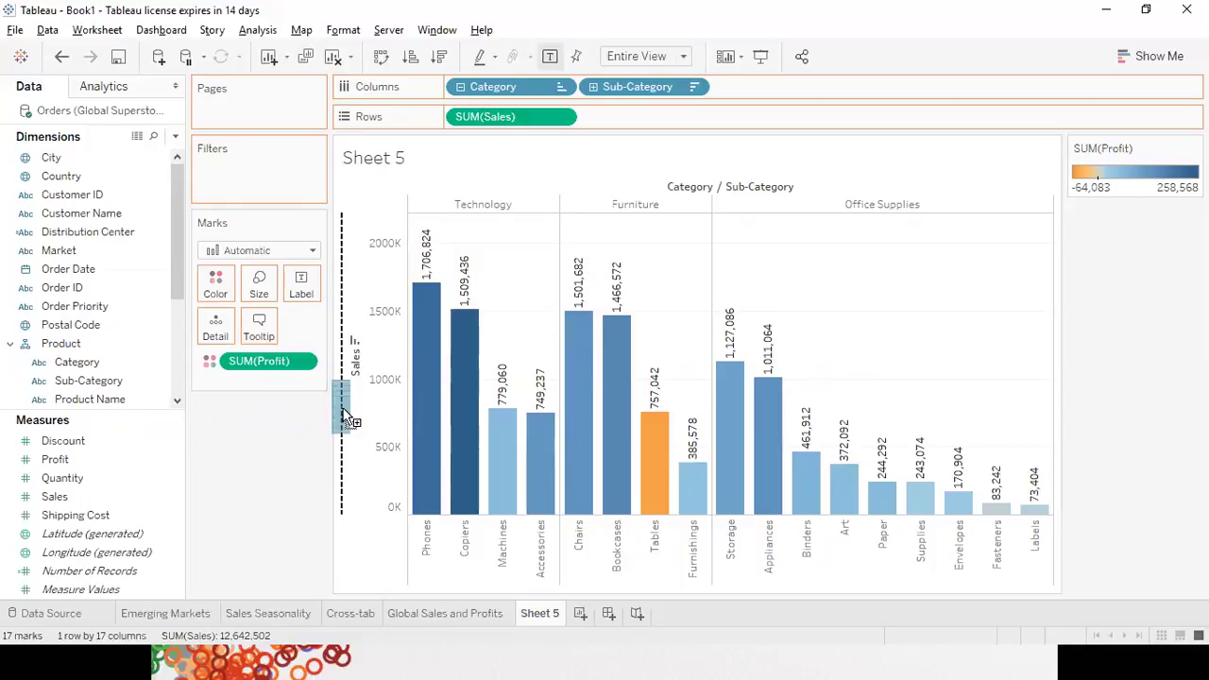
pyautogui.moveTo(346, 415); pyautogui.dragTo(346, 415)
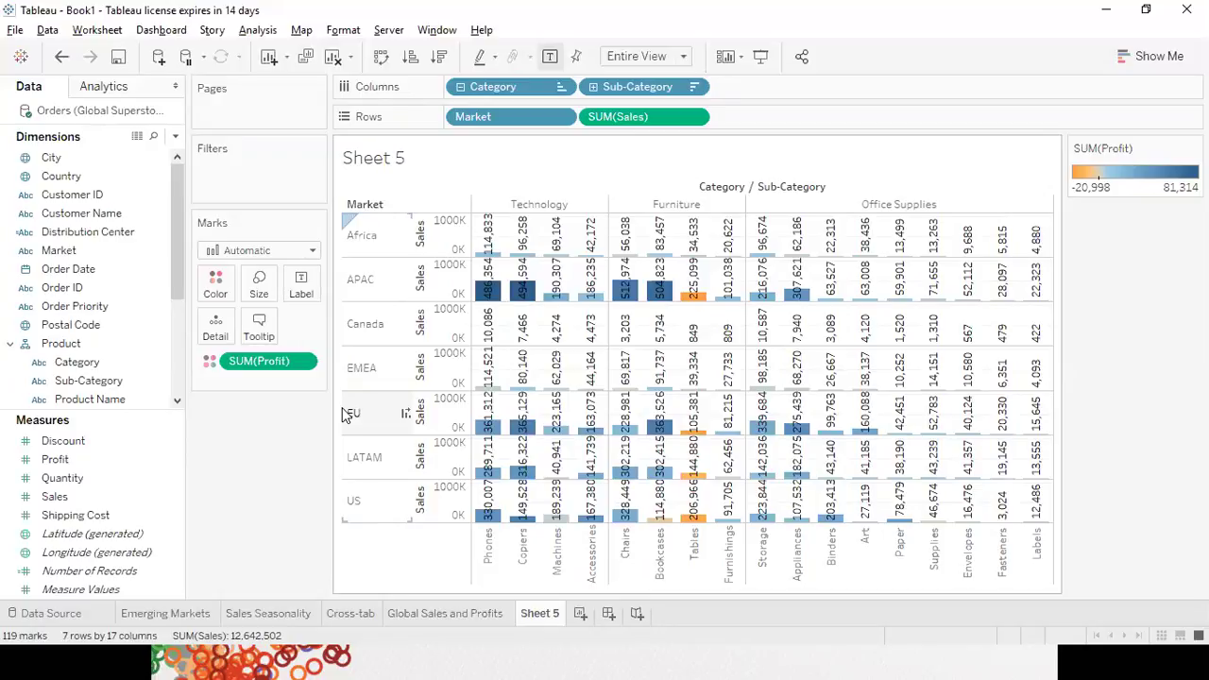
# Hide the mark labels on the bars in the market breakdown
pyautogui.click(301, 289)
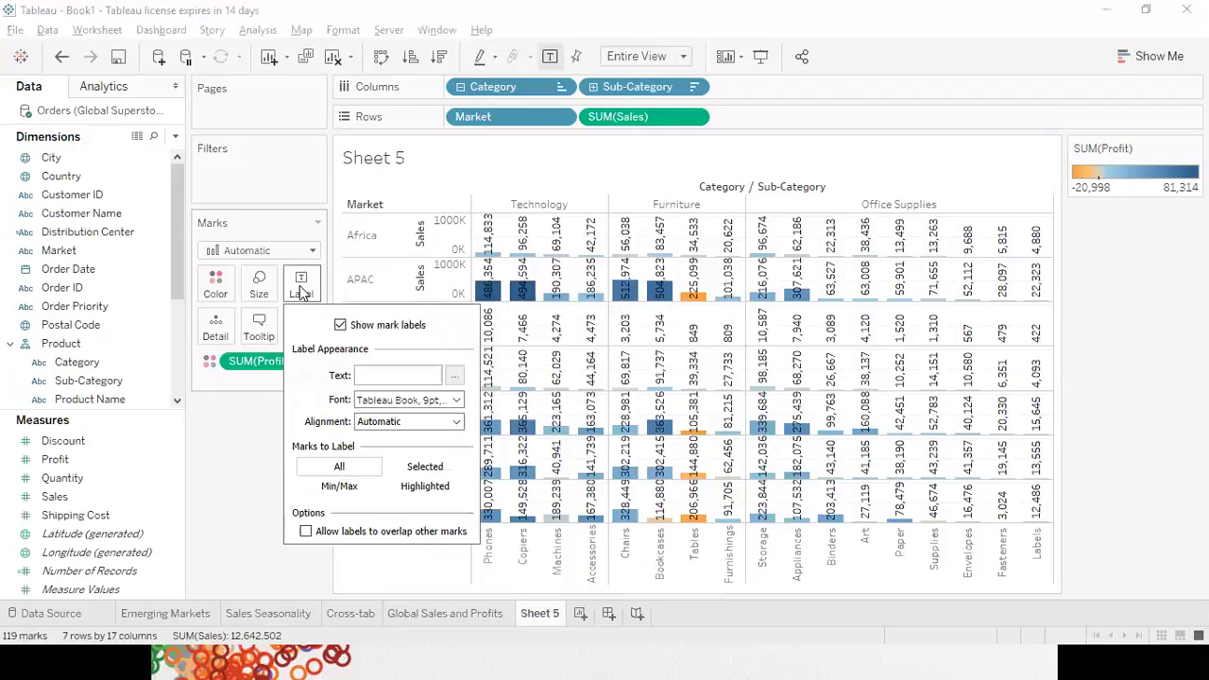
pyautogui.click(340, 325)
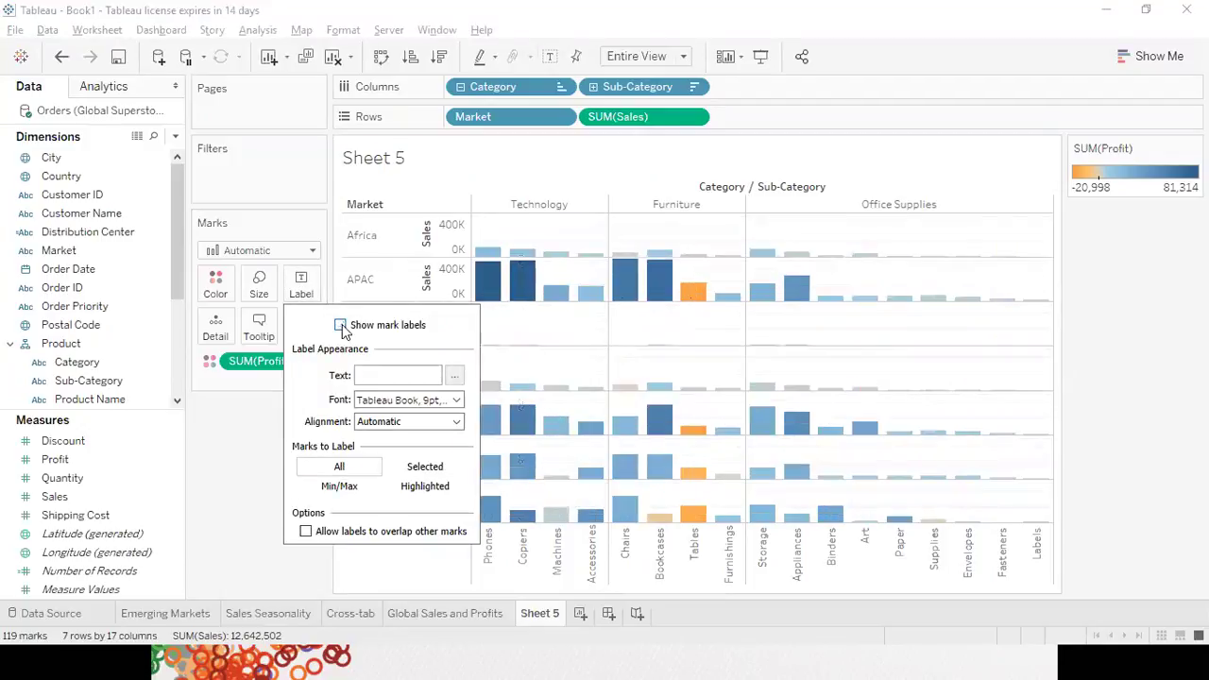
pyautogui.click(1095, 402)
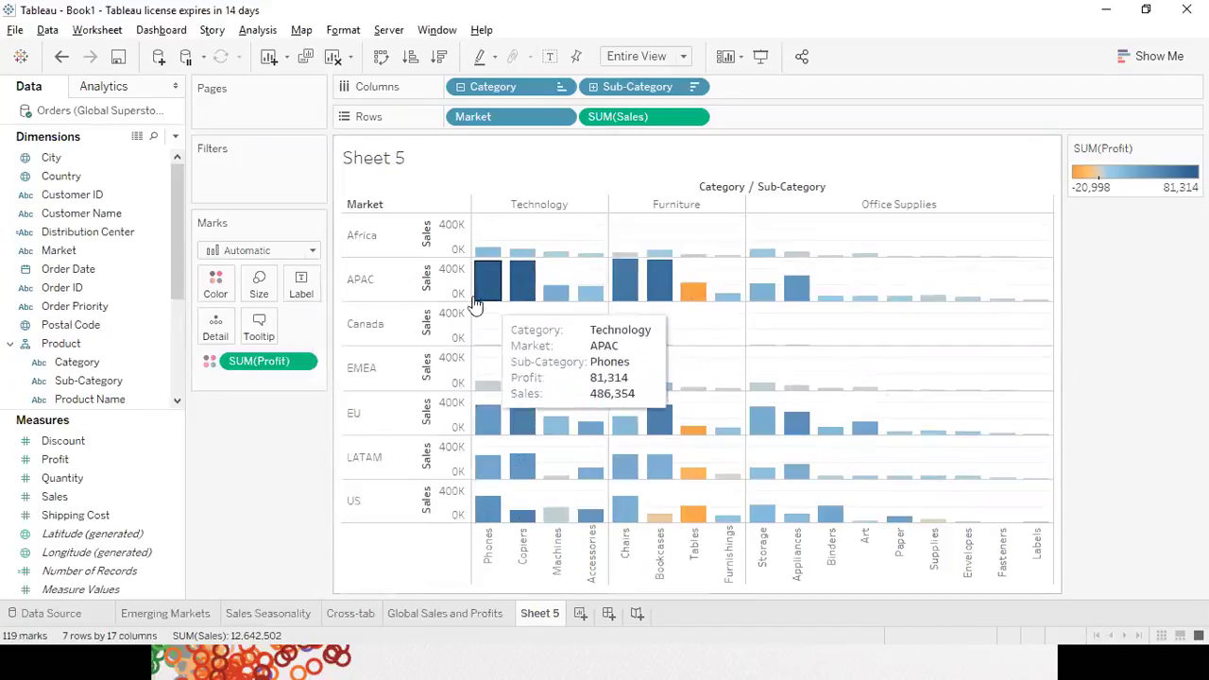
# Examine sales and profit of the sub-category bars by market, especially Tables in APAC, EU, LATAM and US
pyautogui.moveTo(524, 279)
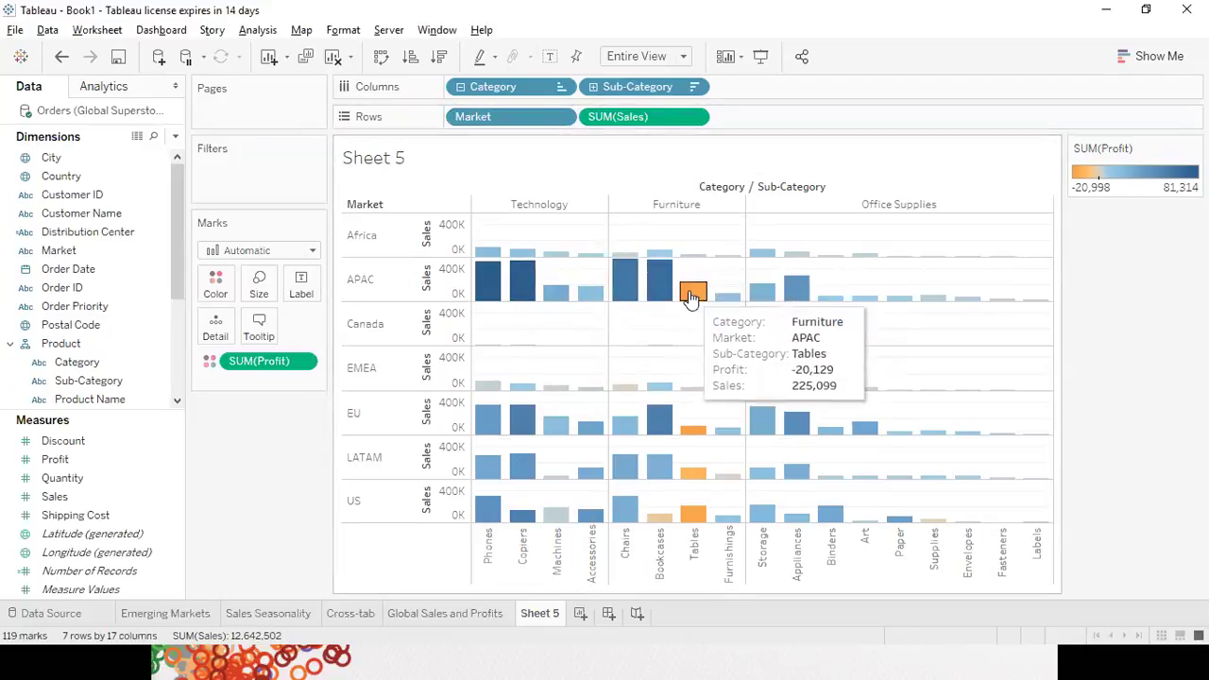
pyautogui.moveTo(755, 312)
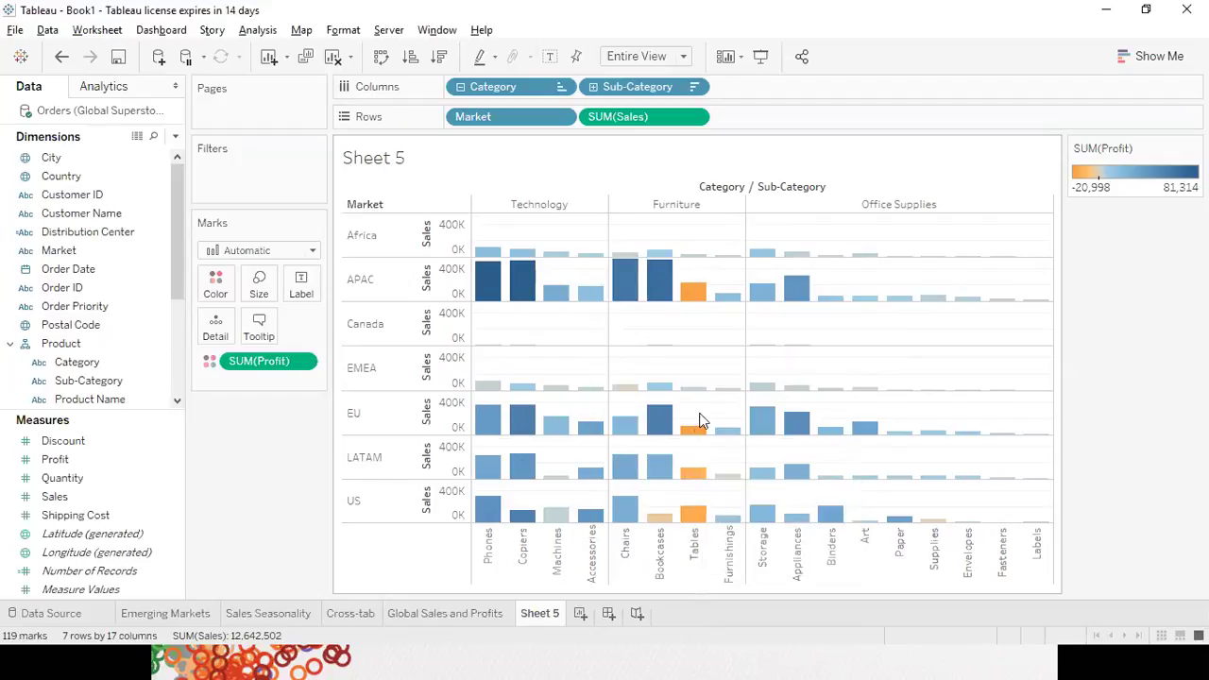
pyautogui.moveTo(673, 472)
pyautogui.moveTo(697, 300)
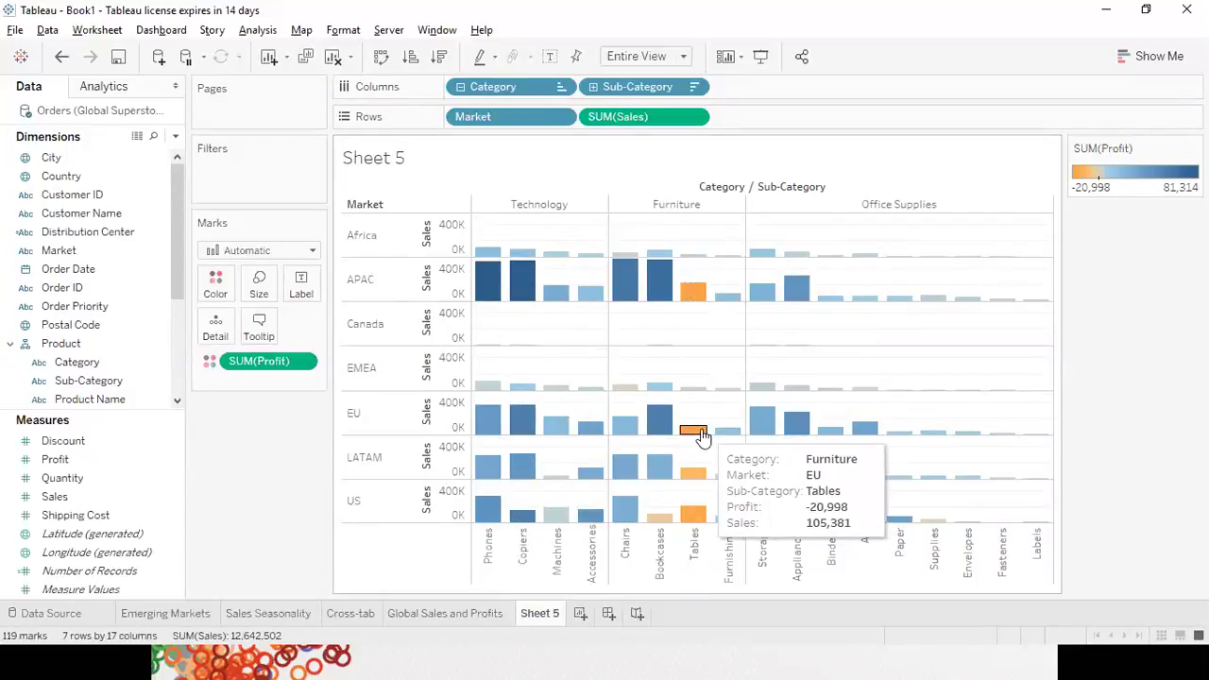
pyautogui.moveTo(695, 516)
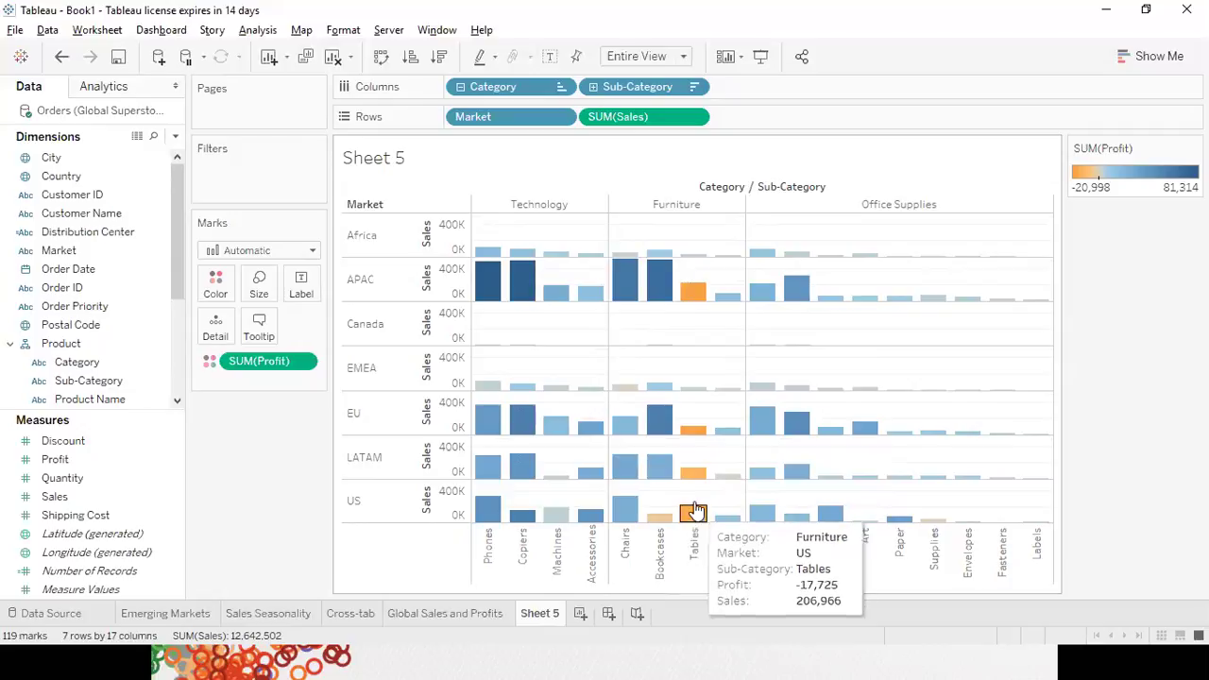
pyautogui.moveTo(695, 432)
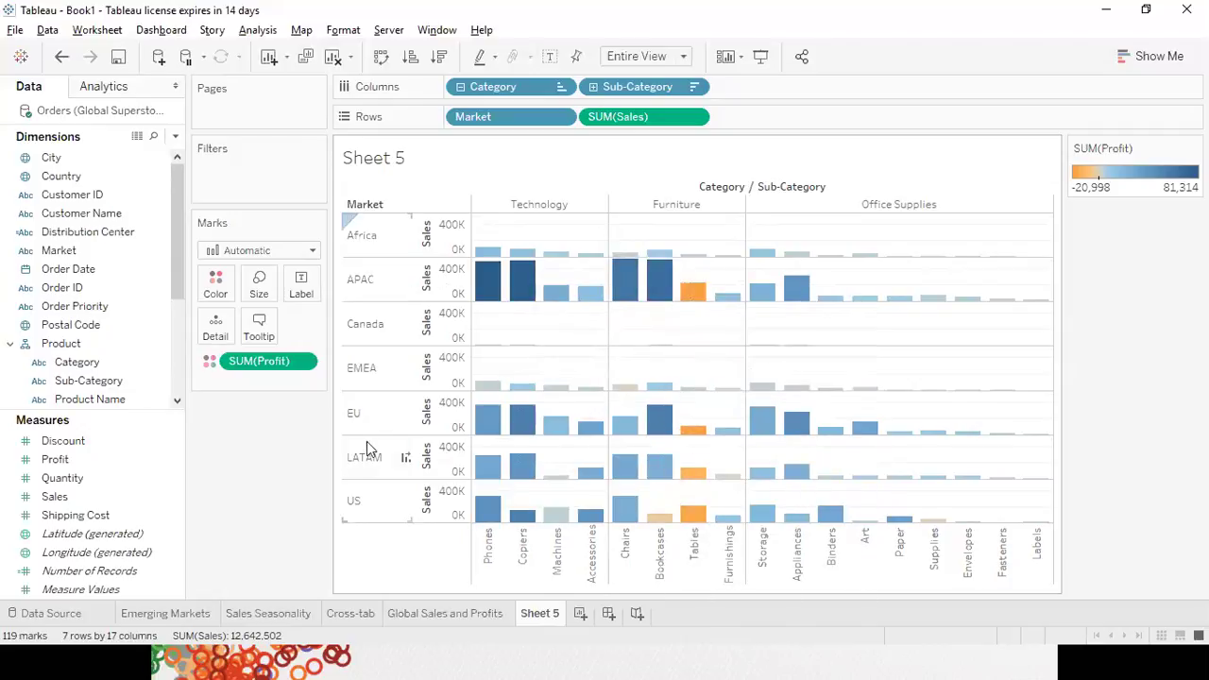
pyautogui.moveTo(761, 511)
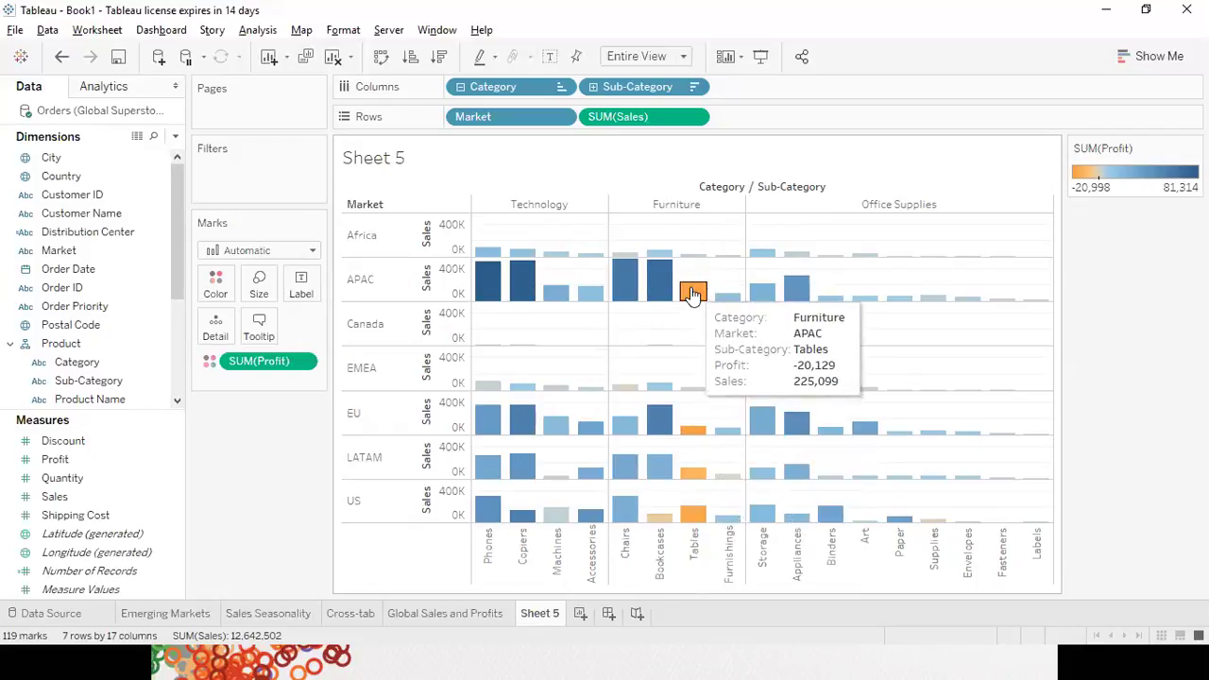
pyautogui.moveTo(690, 350)
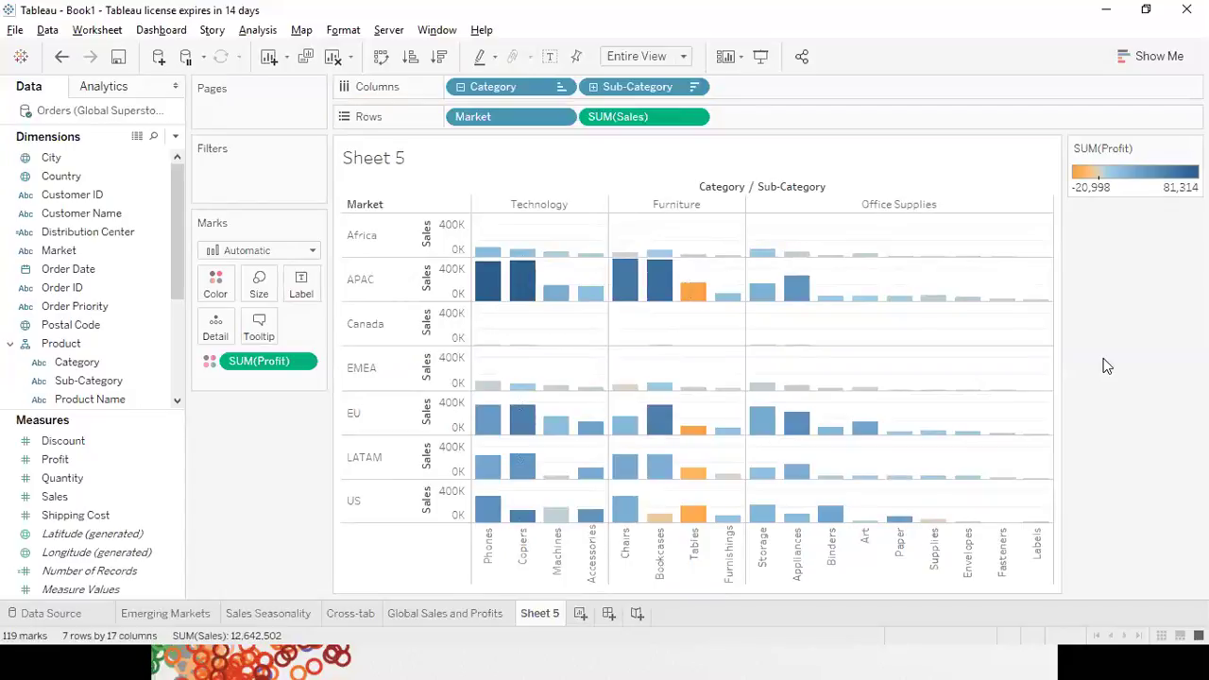
# Edit the Profit colors and set the high end of the diverging palette to green (#00aa00)
pyautogui.click(216, 284)
pyautogui.click(295, 344)
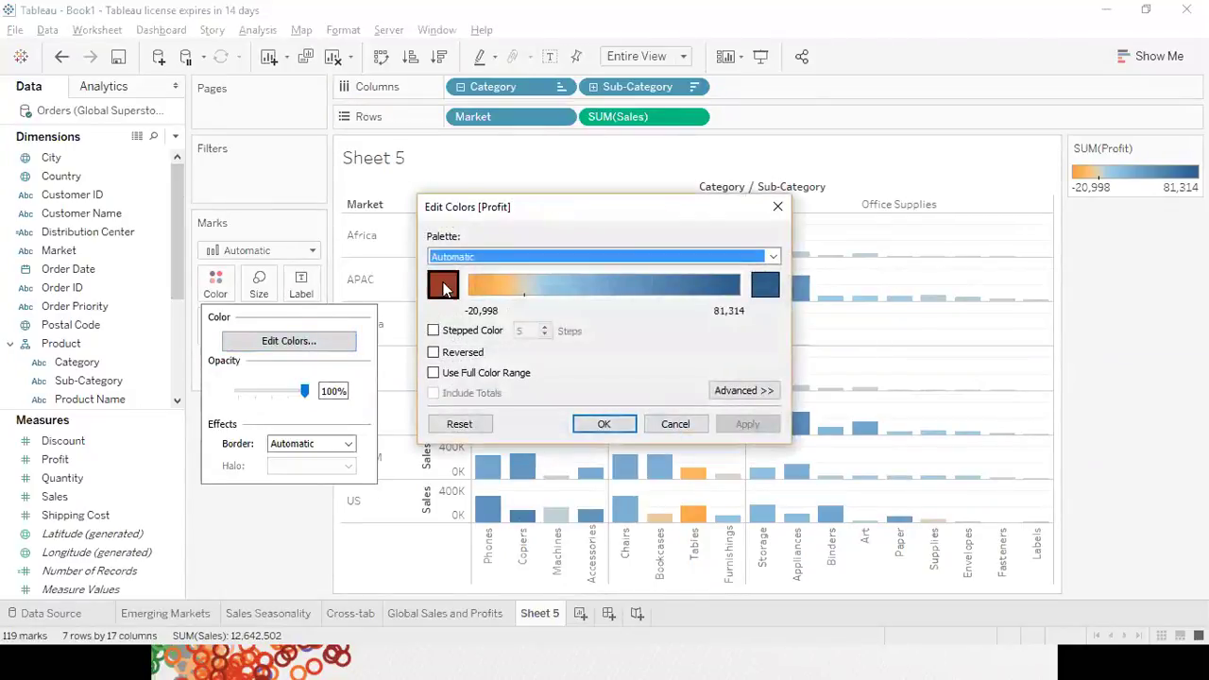
pyautogui.click(765, 284)
pyautogui.click(495, 194)
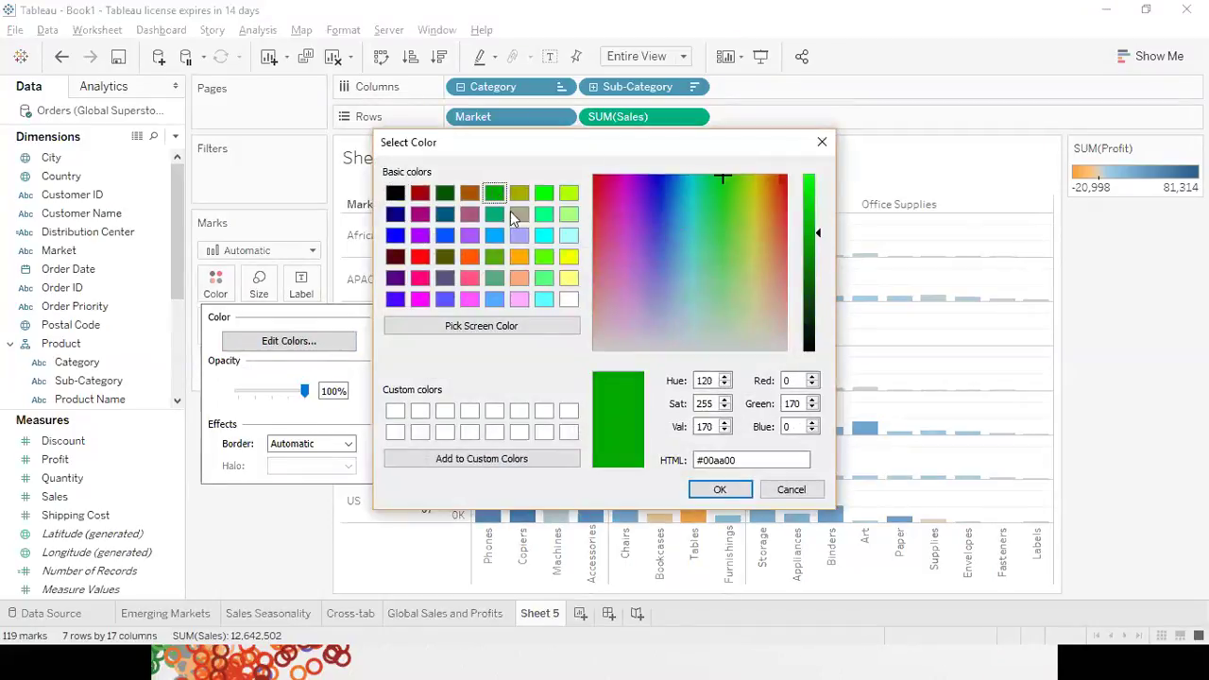
pyautogui.click(717, 486)
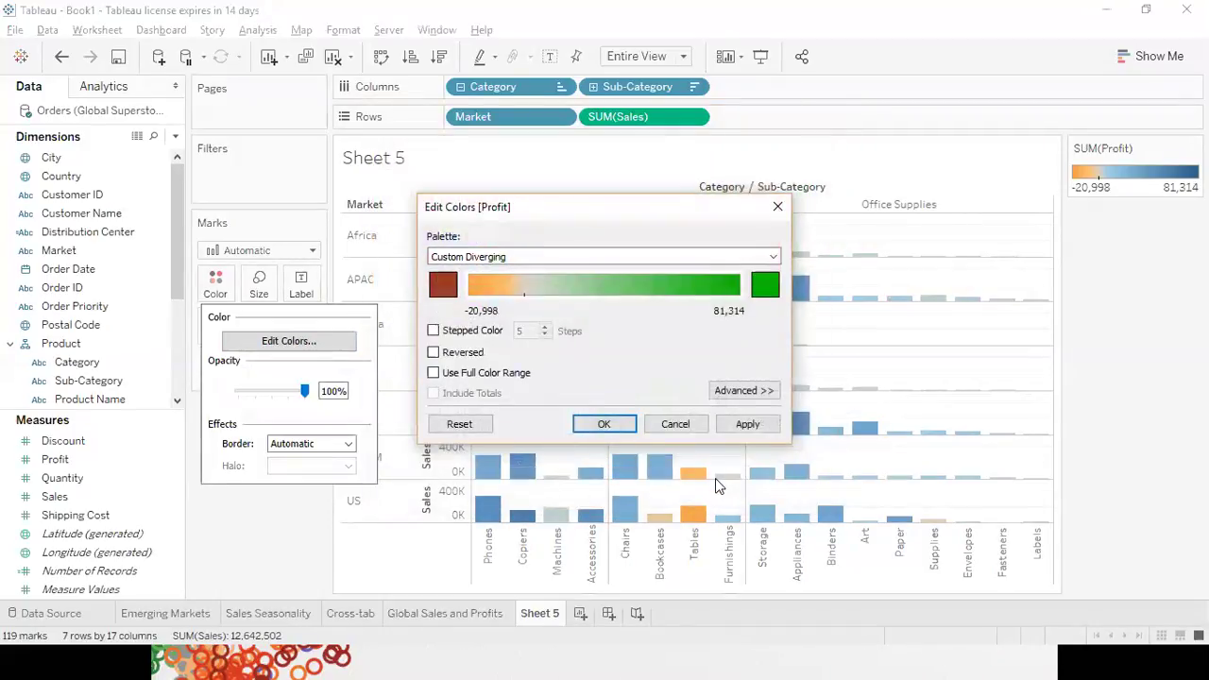
# Use stepped color with 6 steps and the full color range for Profit, and apply the palette
pyautogui.click(432, 330)
pyautogui.click(544, 326)
pyautogui.click(433, 372)
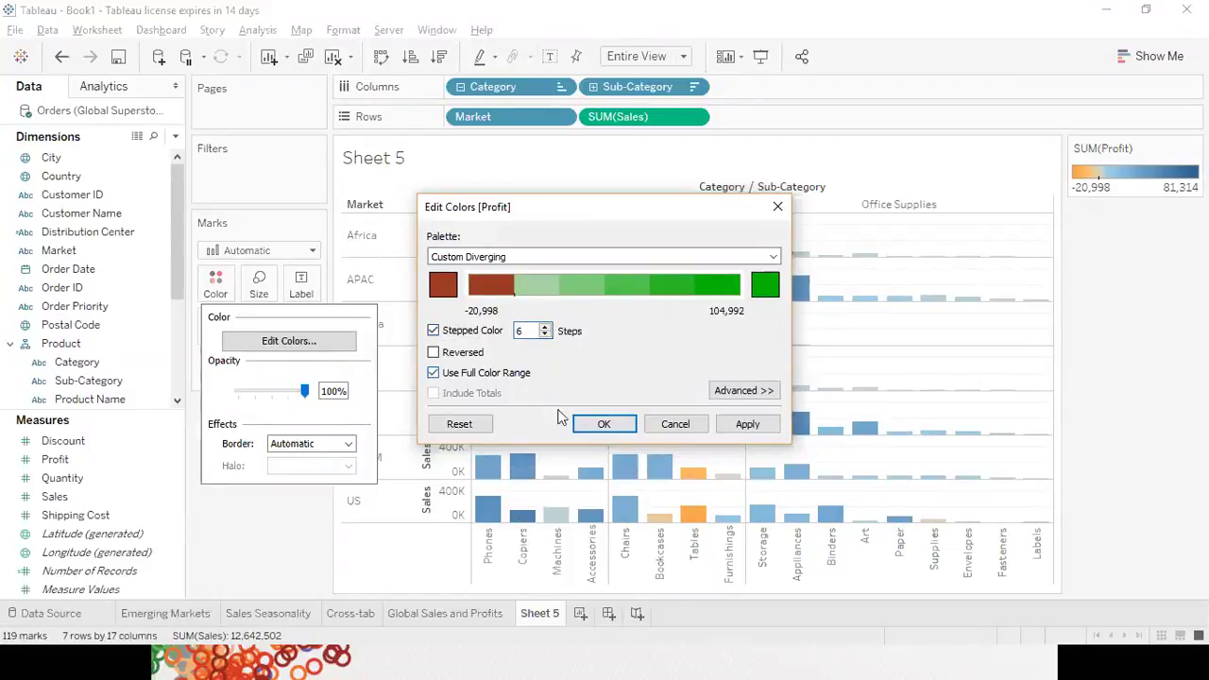
pyautogui.click(603, 424)
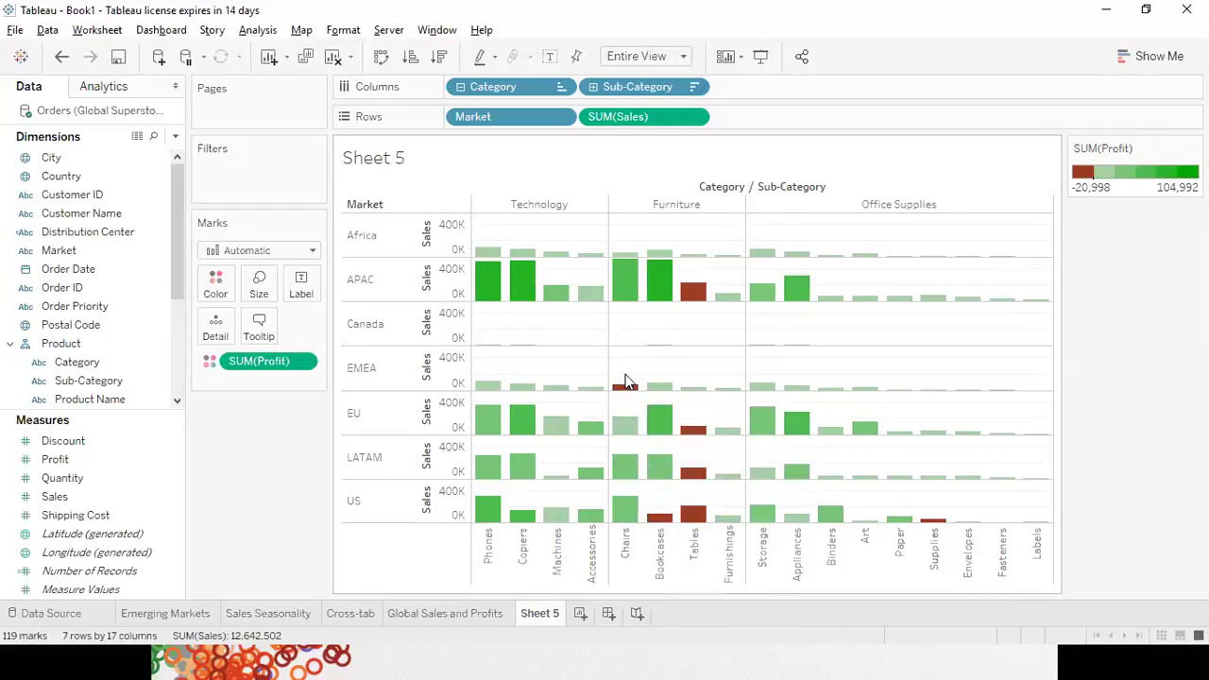
# Annotate the point near the APAC Tables bar with the text "Tables relatively less profitable in APAC"
pyautogui.moveTo(630, 392)
pyautogui.rightClick(691, 271)
pyautogui.moveTo(762, 378)
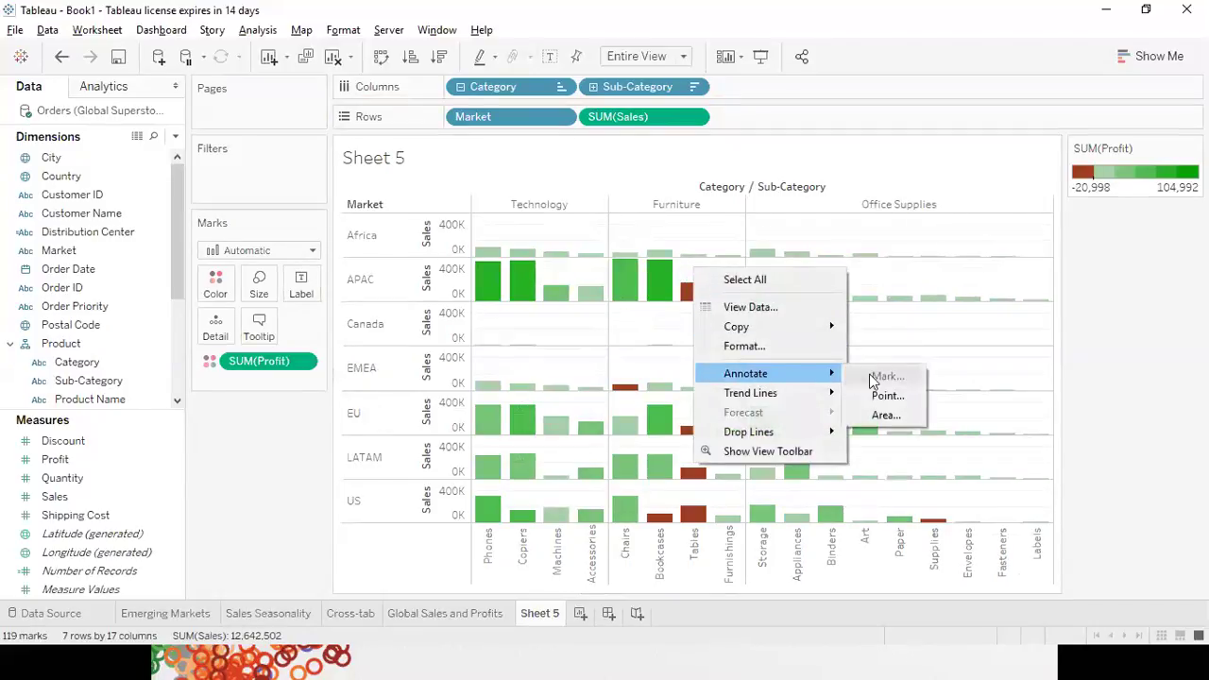
pyautogui.click(888, 396)
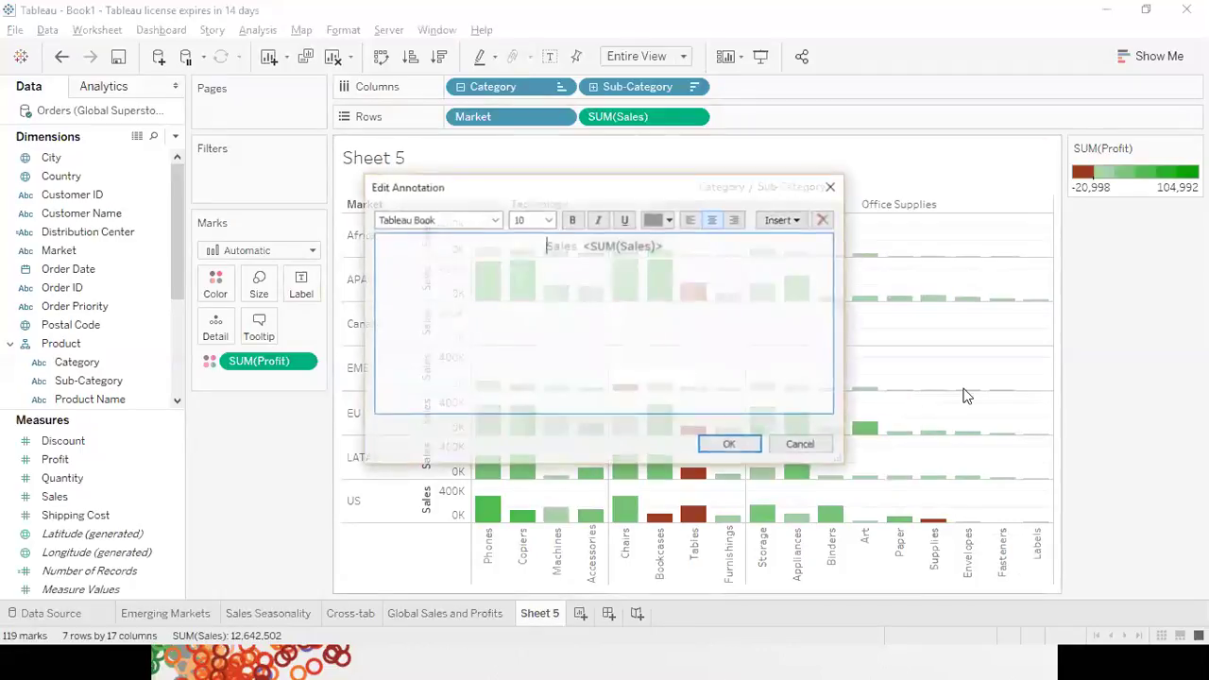
pyautogui.tripleClick(642, 248)
pyautogui.write('Tabl')
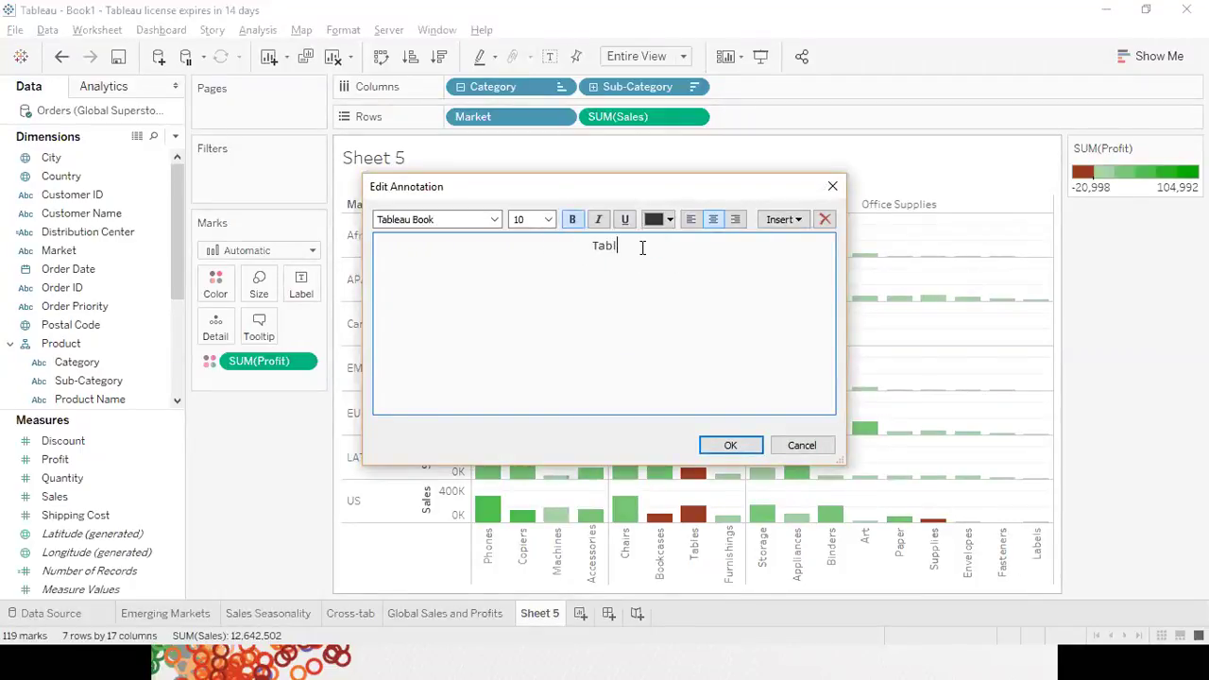
pyautogui.write('es less profitable in APAC')
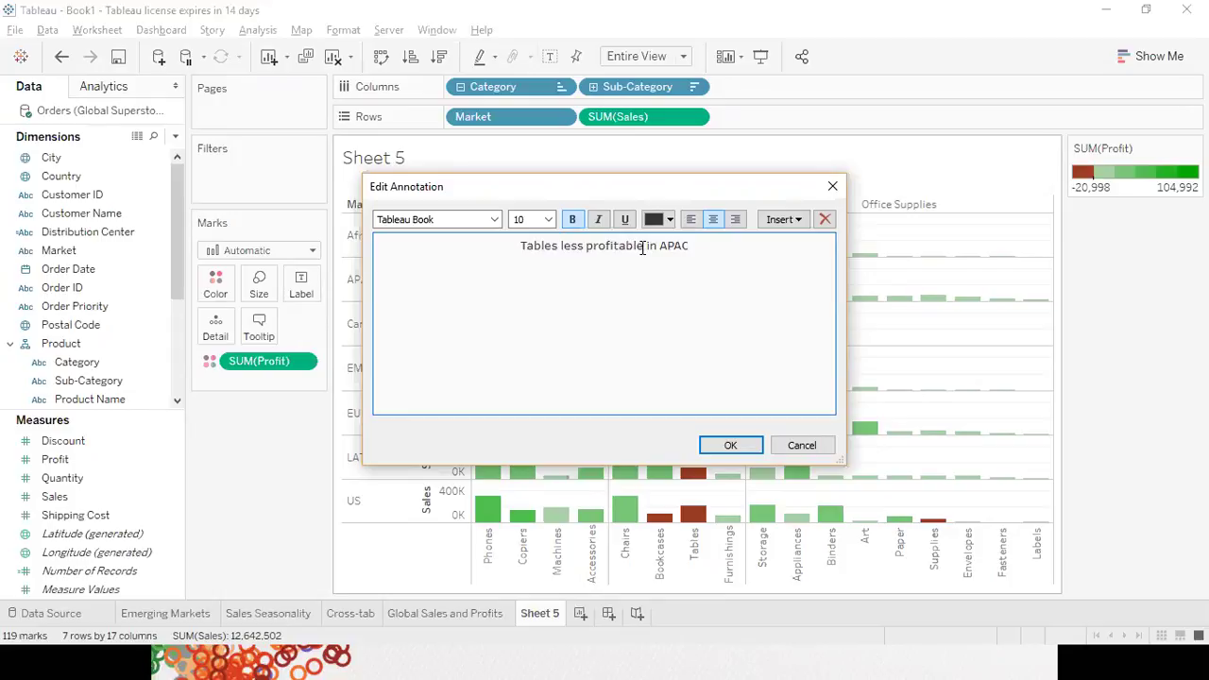
pyautogui.write('relatively')
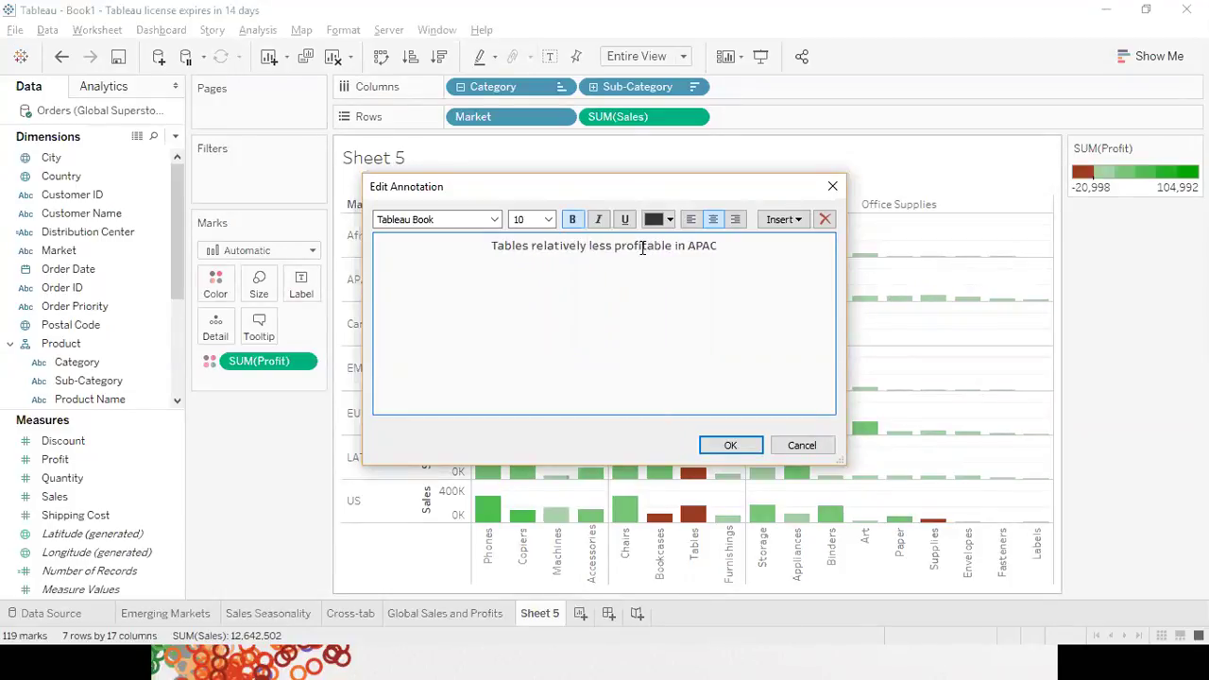
pyautogui.click(725, 446)
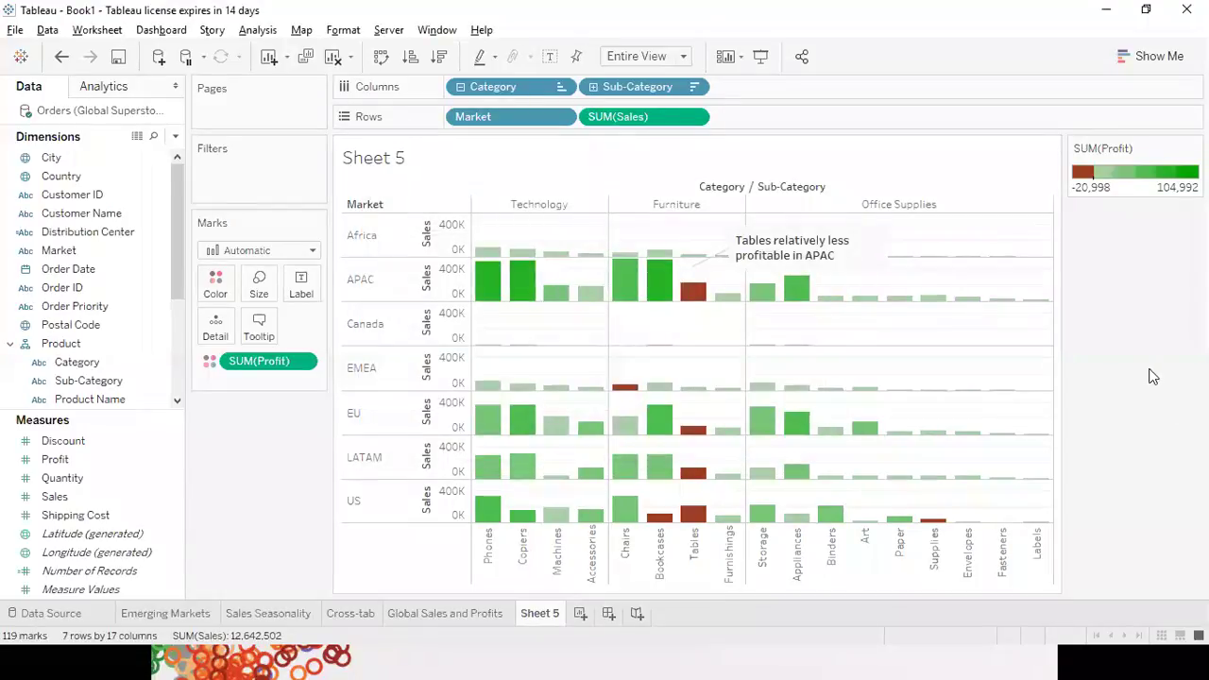
# Move the Tables annotation further into the Office Supplies area of the Africa row and deselect it
pyautogui.click(859, 227)
pyautogui.moveTo(863, 225)
pyautogui.mouseDown()
pyautogui.moveTo(901, 157)
pyautogui.moveTo(920, 227)
pyautogui.moveTo(993, 237)
pyautogui.mouseUp()
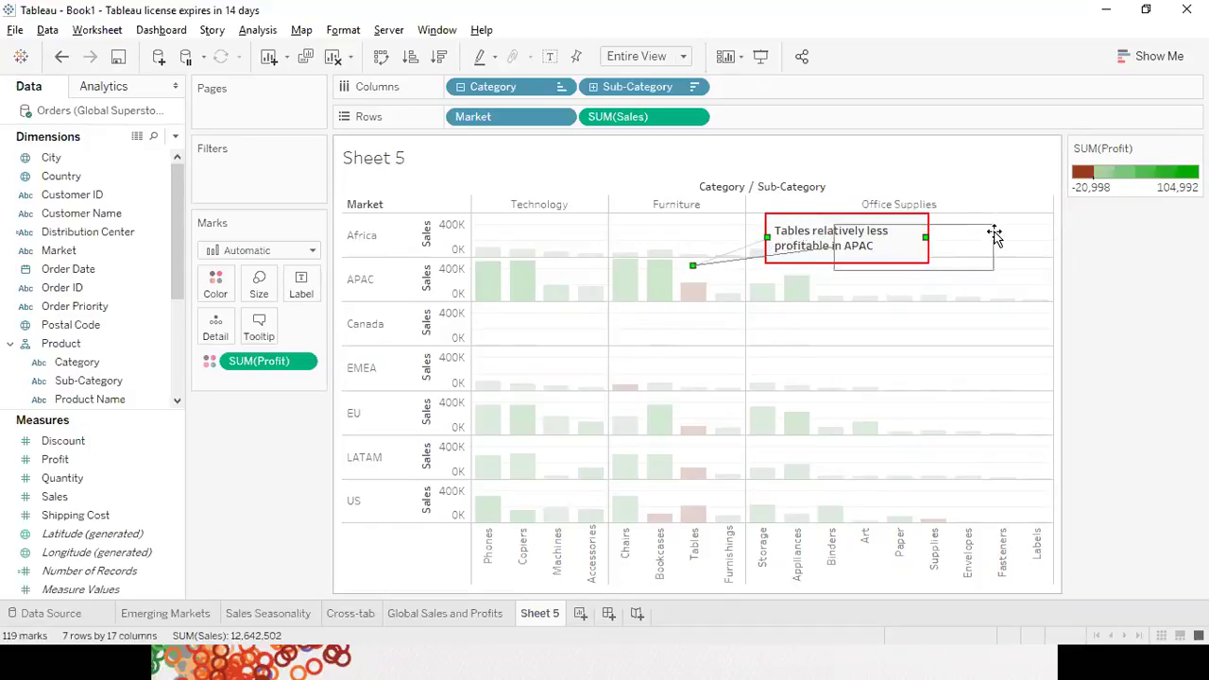
pyautogui.click(1168, 311)
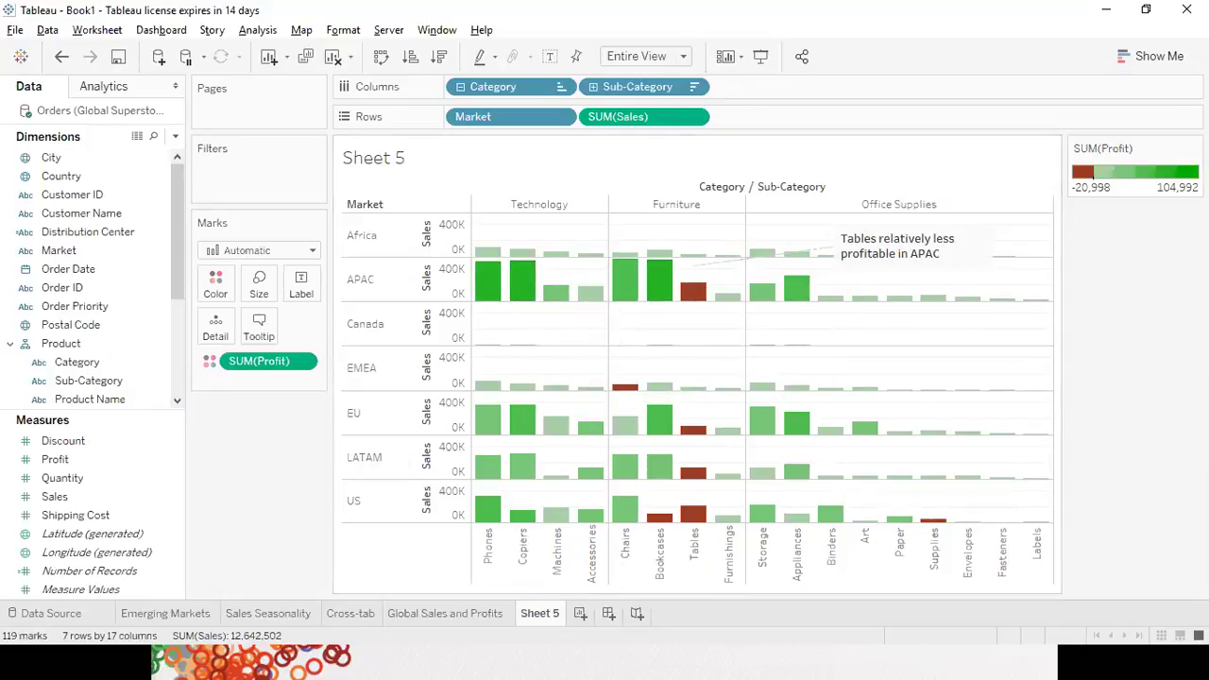
# Switch to the Visual Analytics slide show in PowerPoint and end the presentation
pyautogui.click(1142, 16)
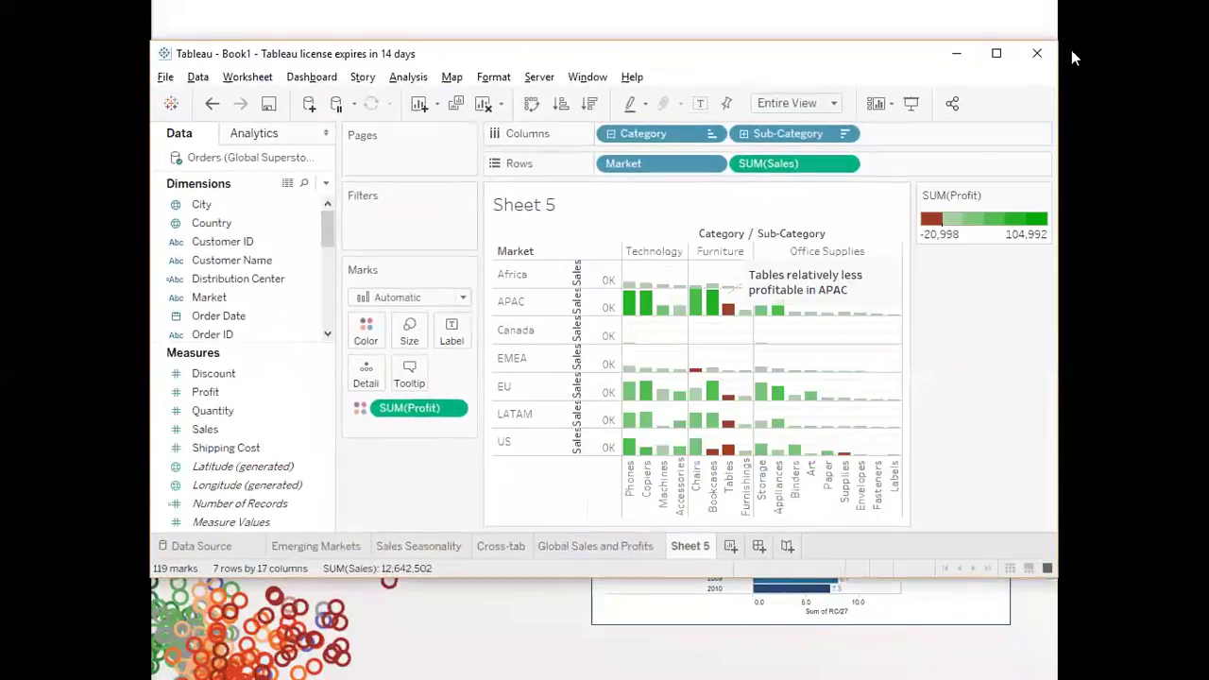
pyautogui.click(995, 51)
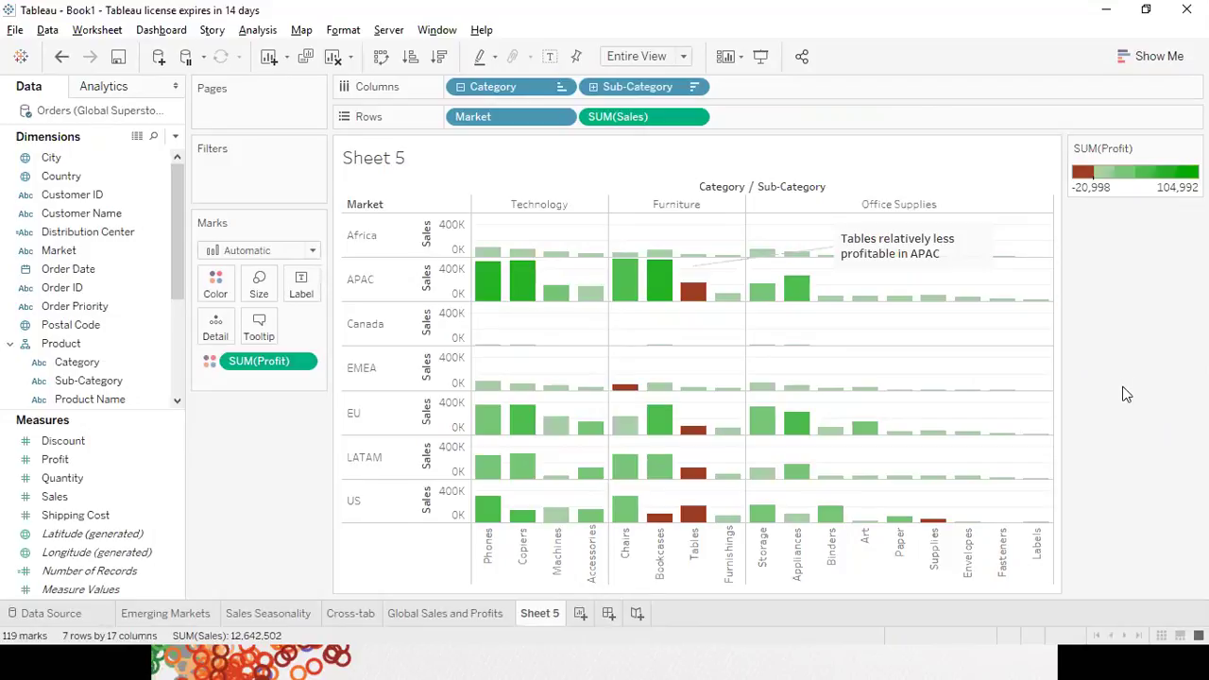
pyautogui.hotkey('alt', 'Tab')
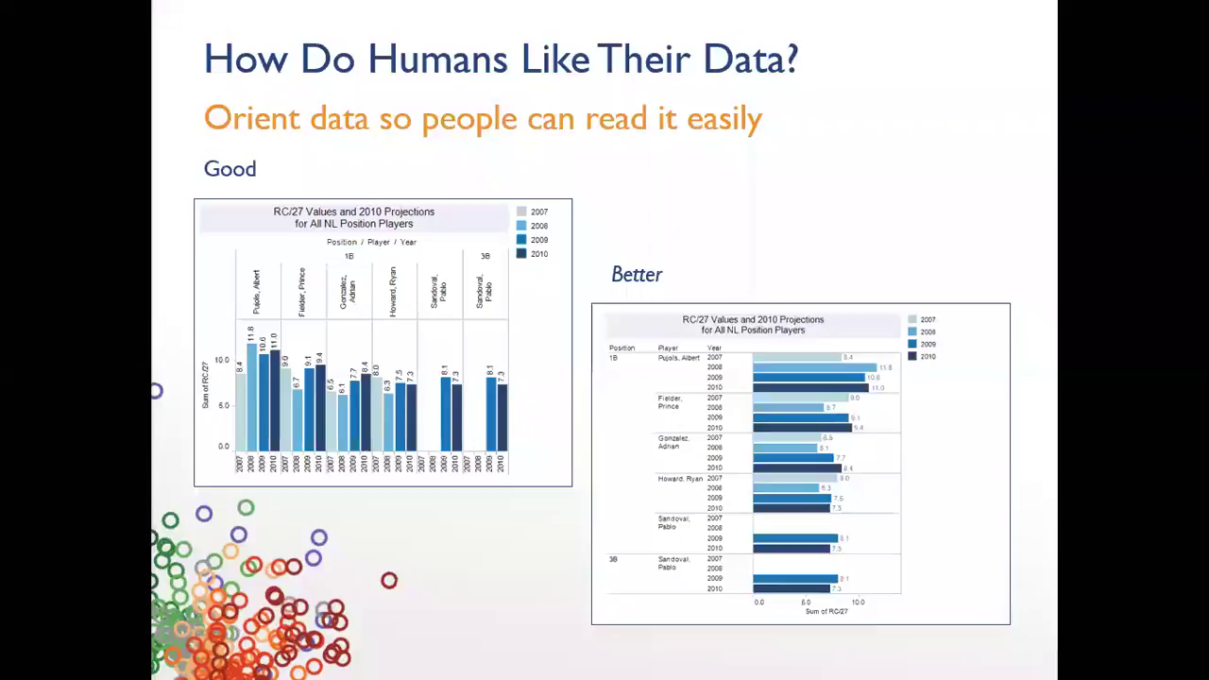
pyautogui.press('Escape')
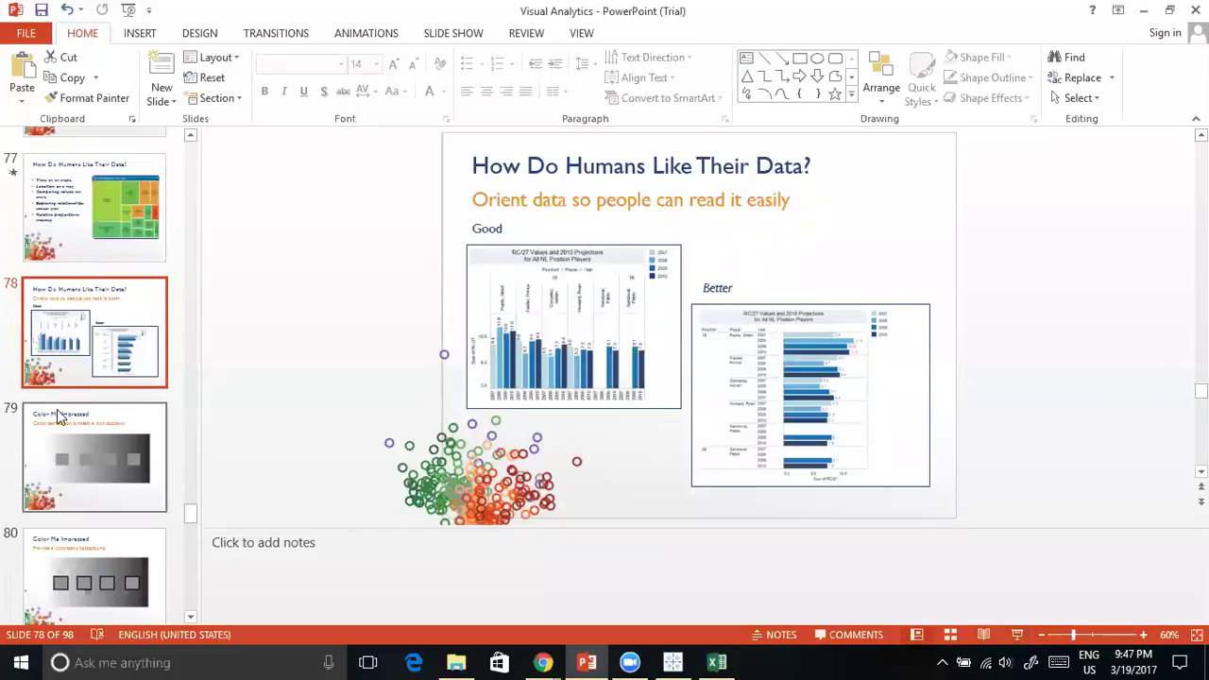
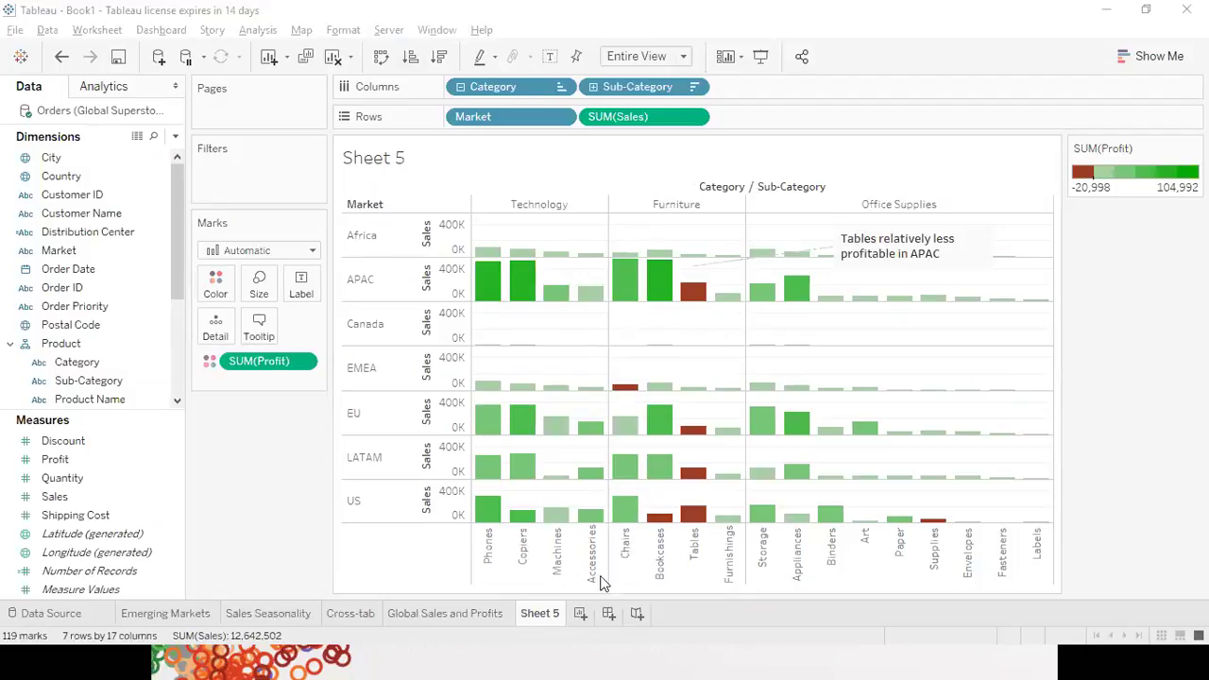
pyautogui.moveTo(963, 579)
pyautogui.mouseDown()
pyautogui.moveTo(1009, 564)
pyautogui.moveTo(1032, 581)
pyautogui.moveTo(1042, 557)
pyautogui.mouseUp()
pyautogui.moveTo(955, 300); pyautogui.dragTo(959, 498)
pyautogui.moveTo(956, 279)
pyautogui.mouseDown()
pyautogui.moveTo(944, 100)
pyautogui.moveTo(1032, 137)
pyautogui.moveTo(1072, 463)
pyautogui.moveTo(1058, 510)
pyautogui.moveTo(960, 508)
pyautogui.mouseUp()
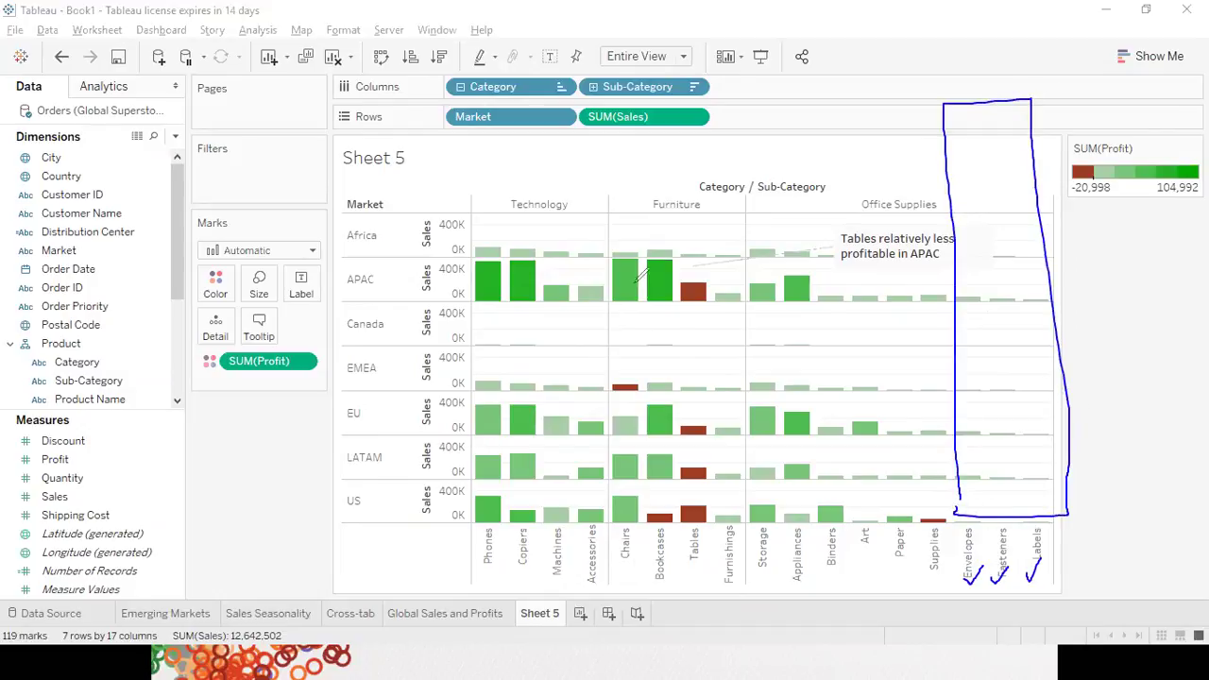
pyautogui.press('Escape')
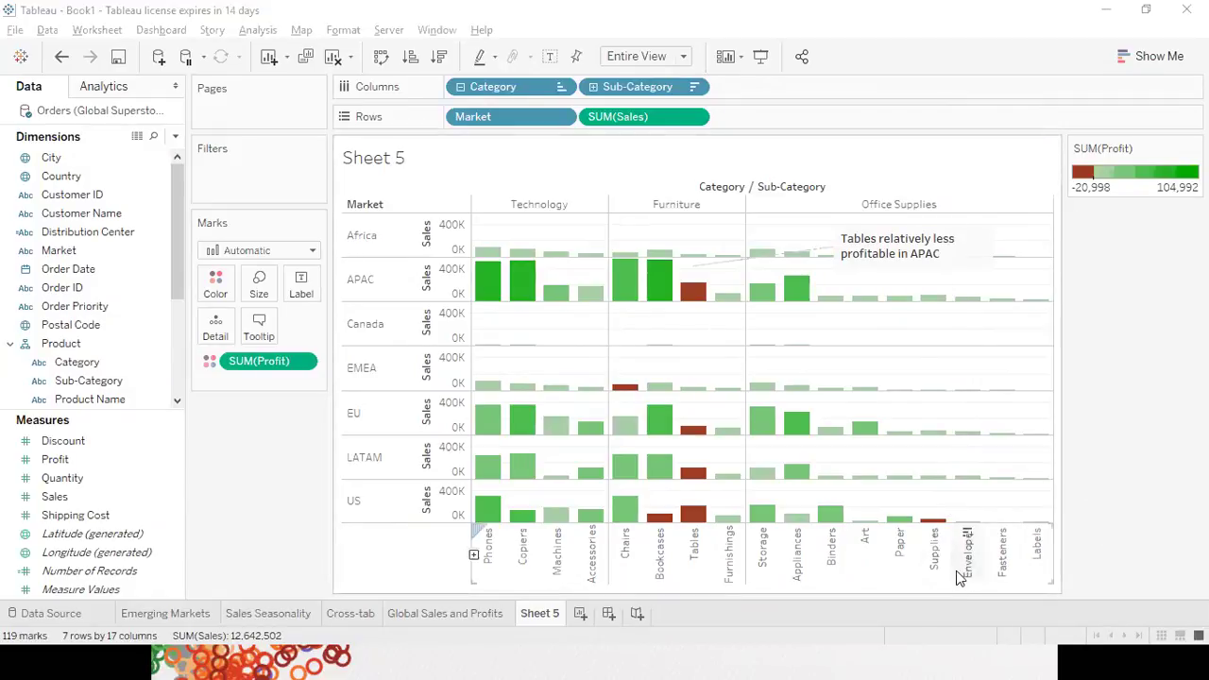
# Group the Envelopes, Fasteners and Labels sub-categories under Office Supplies into a single member
pyautogui.click(968, 552)
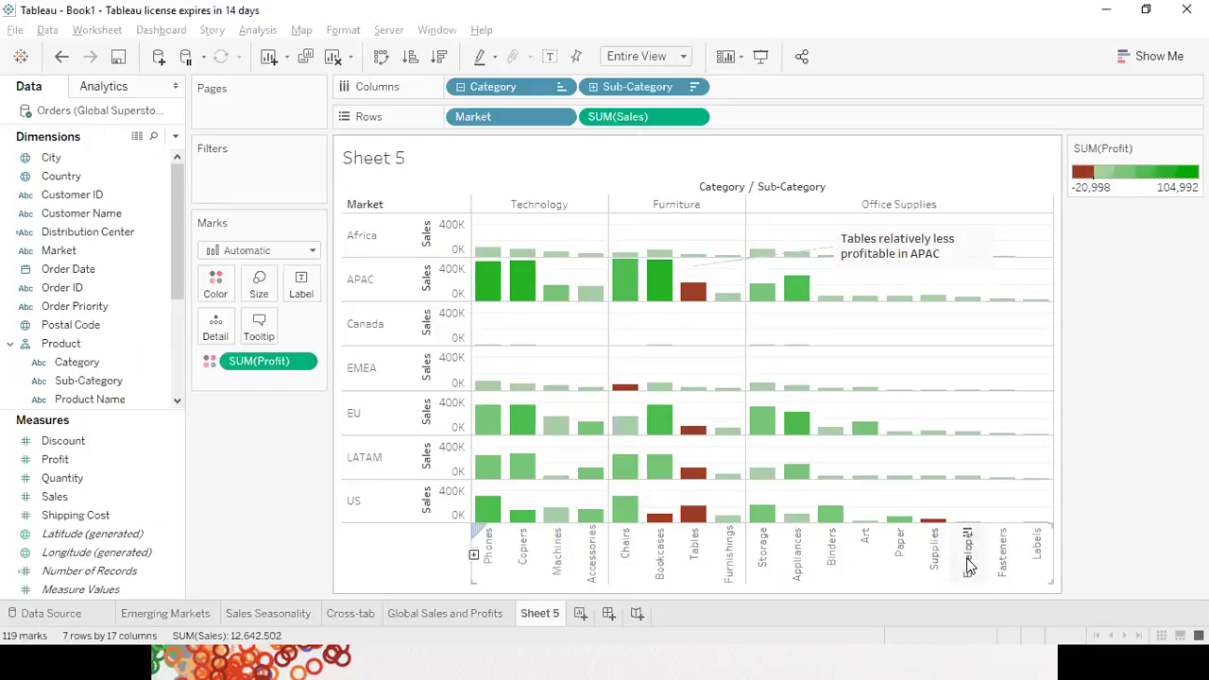
pyautogui.keyDown('ctrl'); pyautogui.click(1003, 562); pyautogui.keyUp('ctrl')
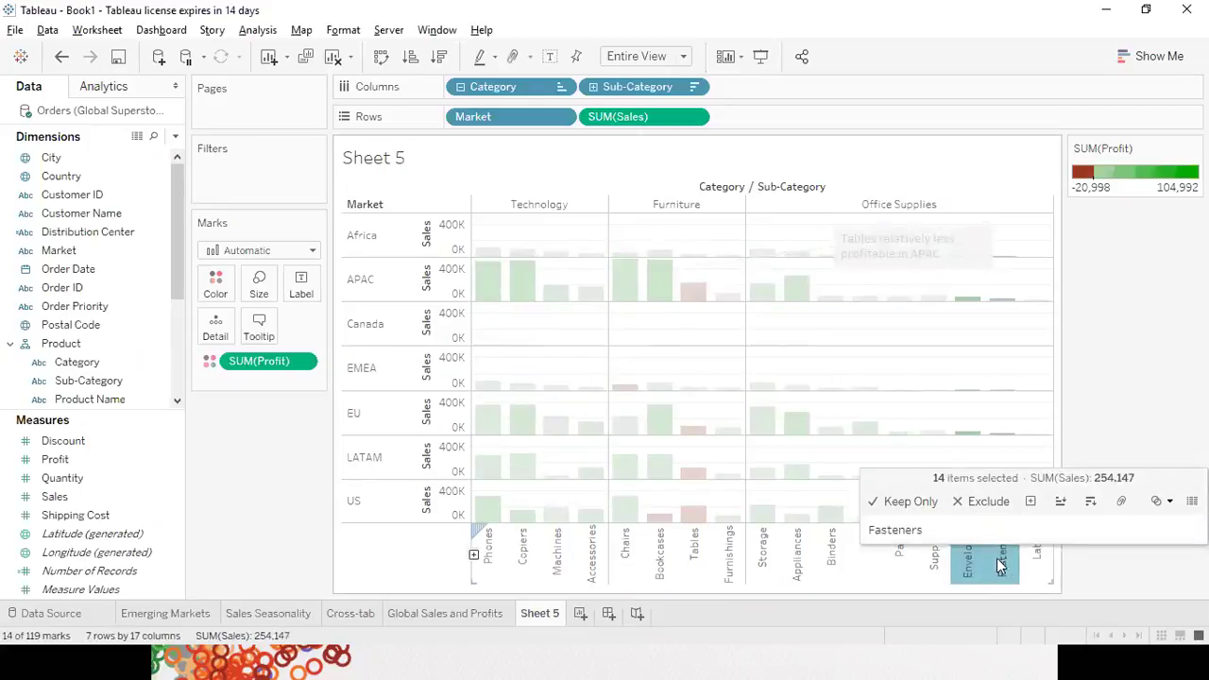
pyautogui.keyDown('ctrl'); pyautogui.click(1038, 562); pyautogui.keyUp('ctrl')
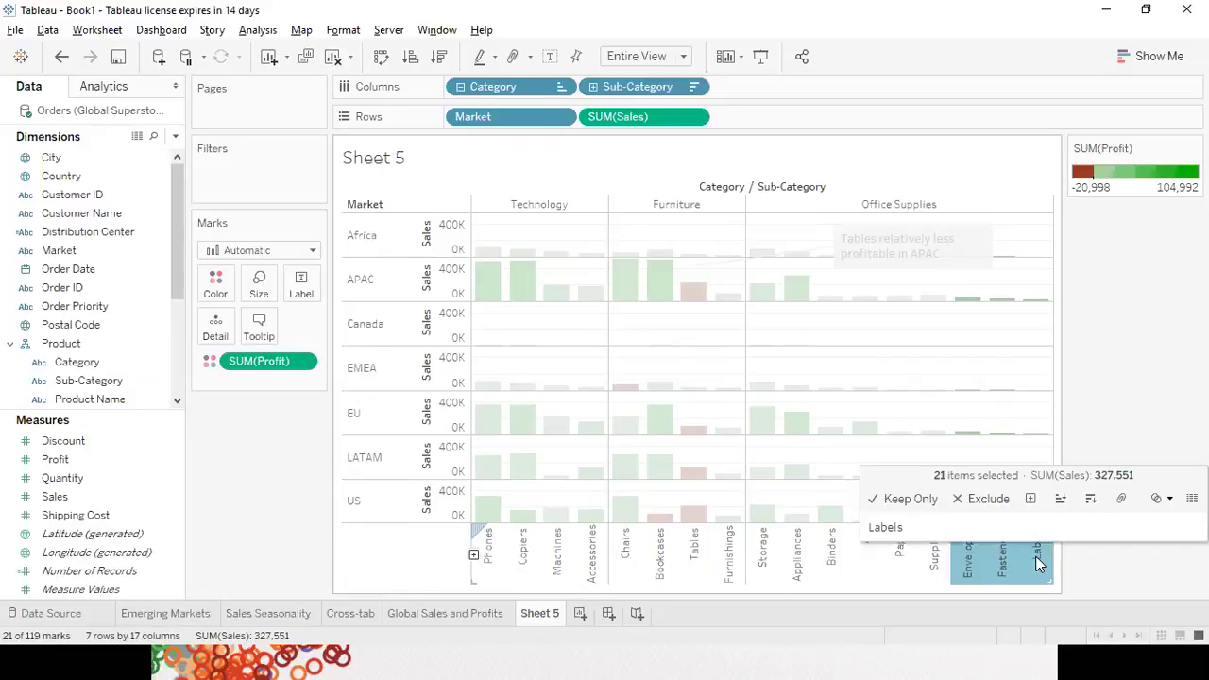
pyautogui.click(1121, 499)
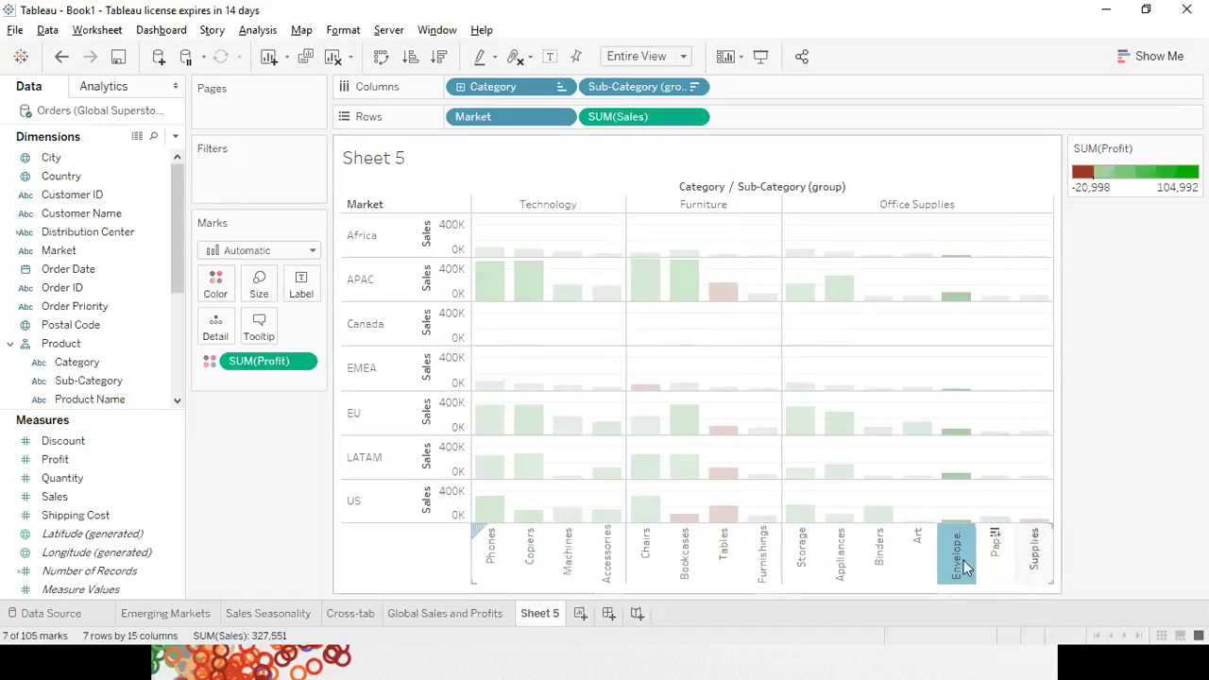
# Edit the alias of the grouped Envelopes, Fasteners and Labels member to "Other Office Supplies"
pyautogui.moveTo(958, 564)
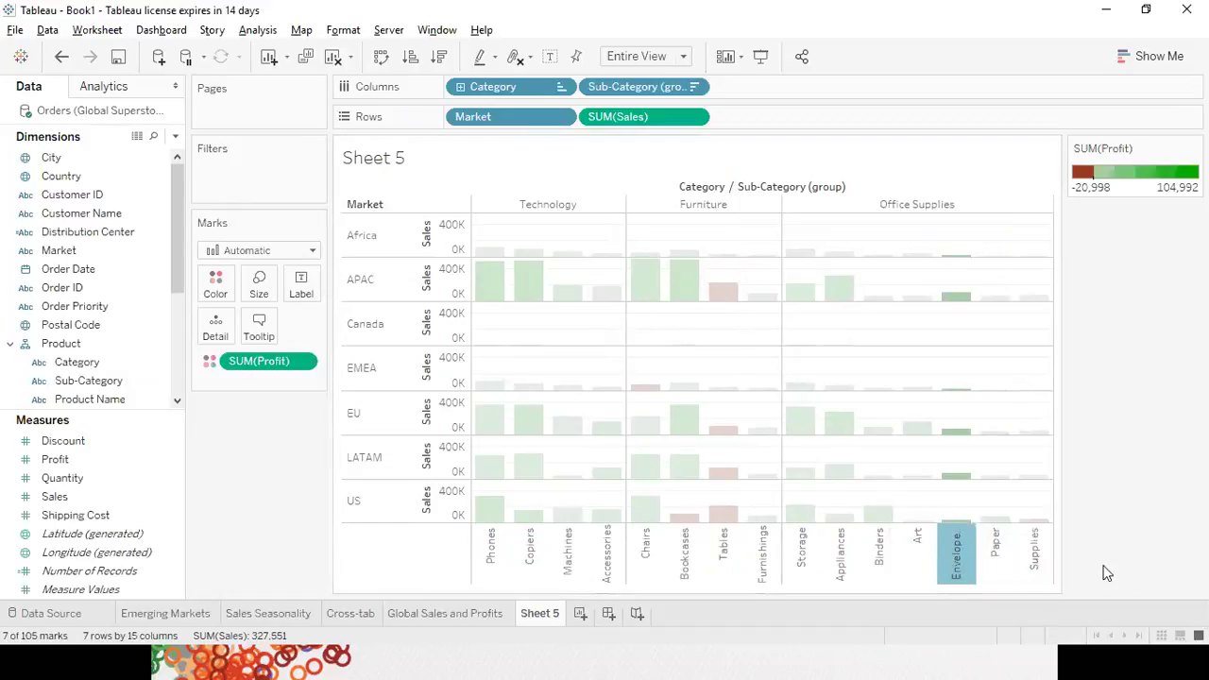
pyautogui.rightClick(955, 574)
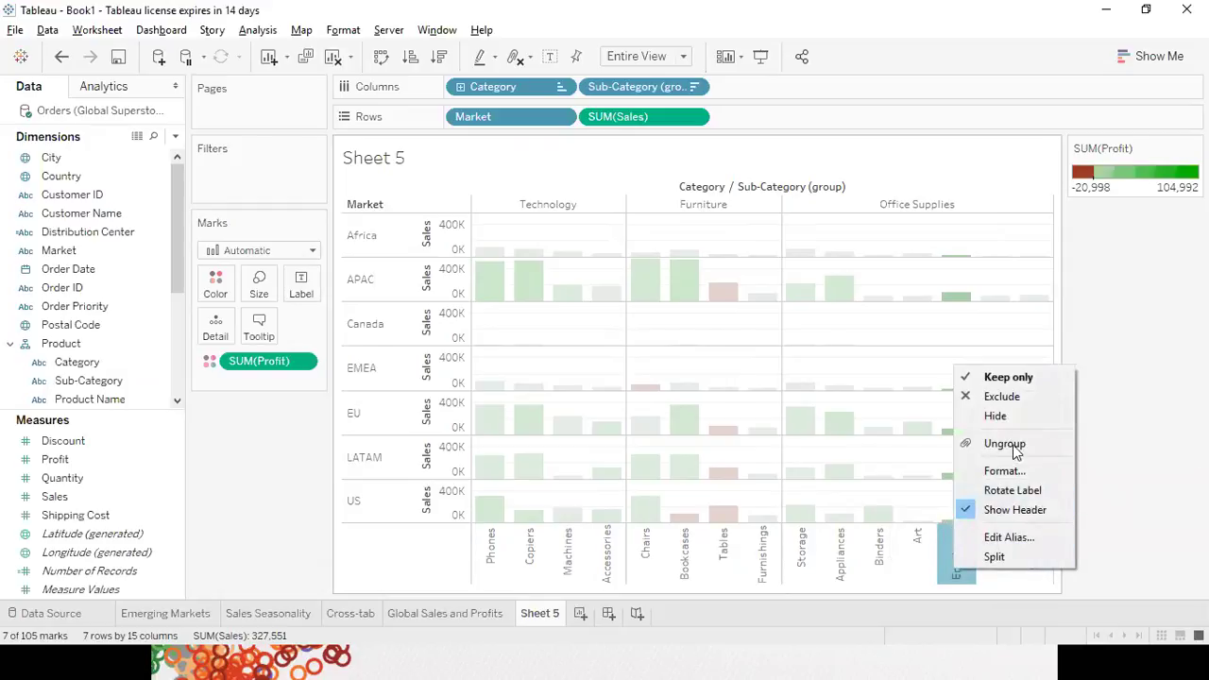
pyautogui.click(1009, 536)
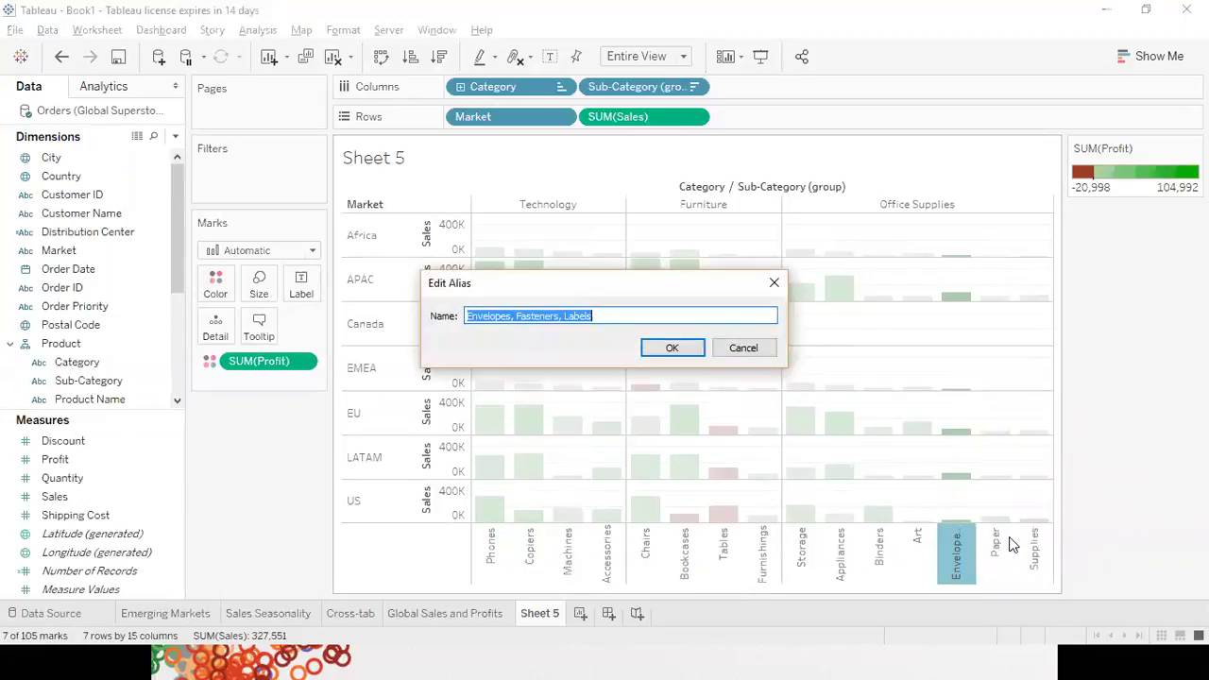
pyautogui.write('Ot')
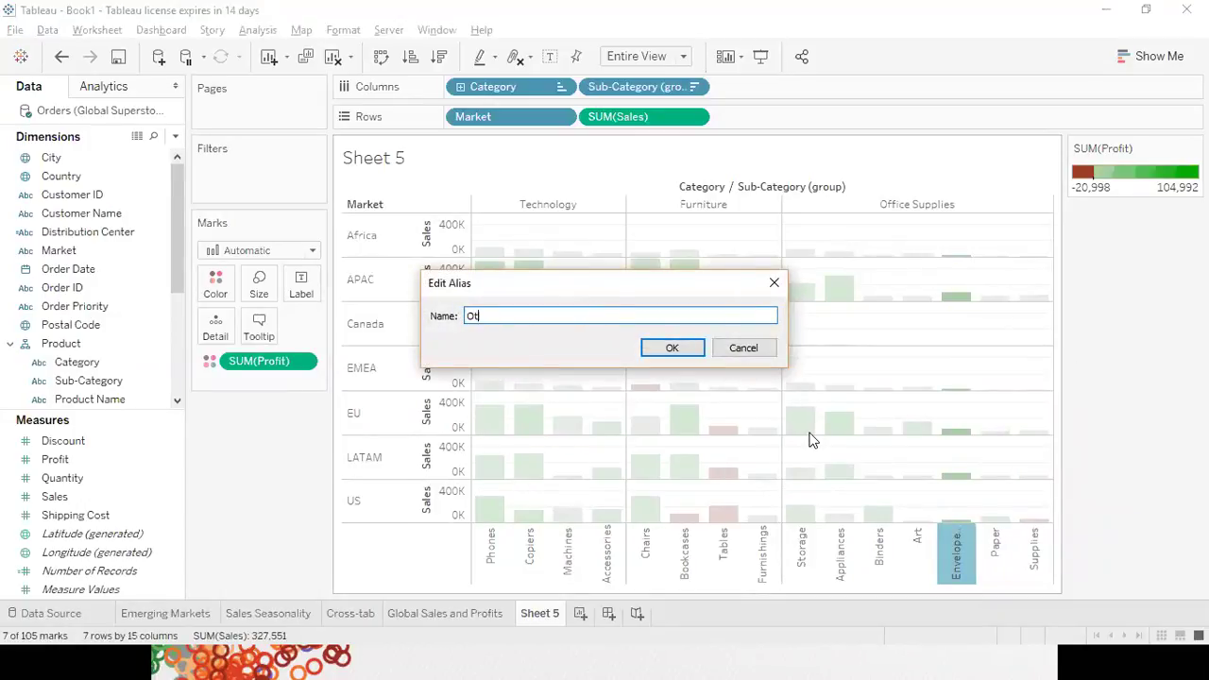
pyautogui.write('her Office Supplies')
pyautogui.click(676, 350)
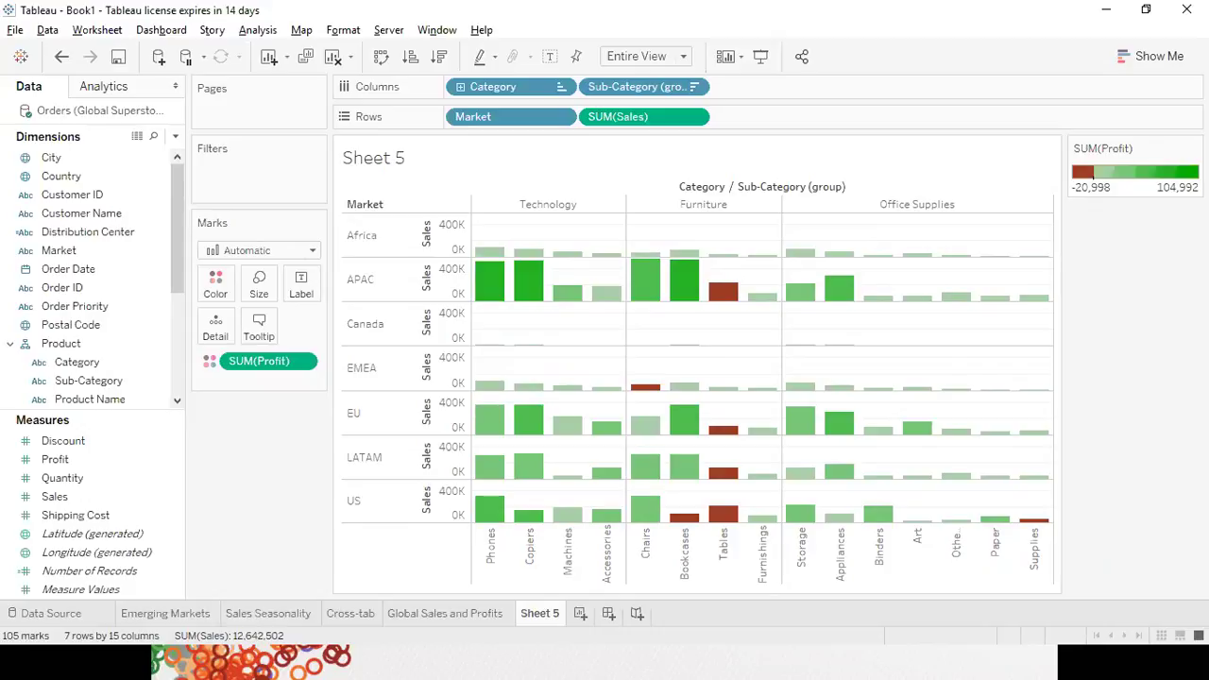
# Group the Art sub-category together with the Other Office Supplies member
pyautogui.click(952, 550)
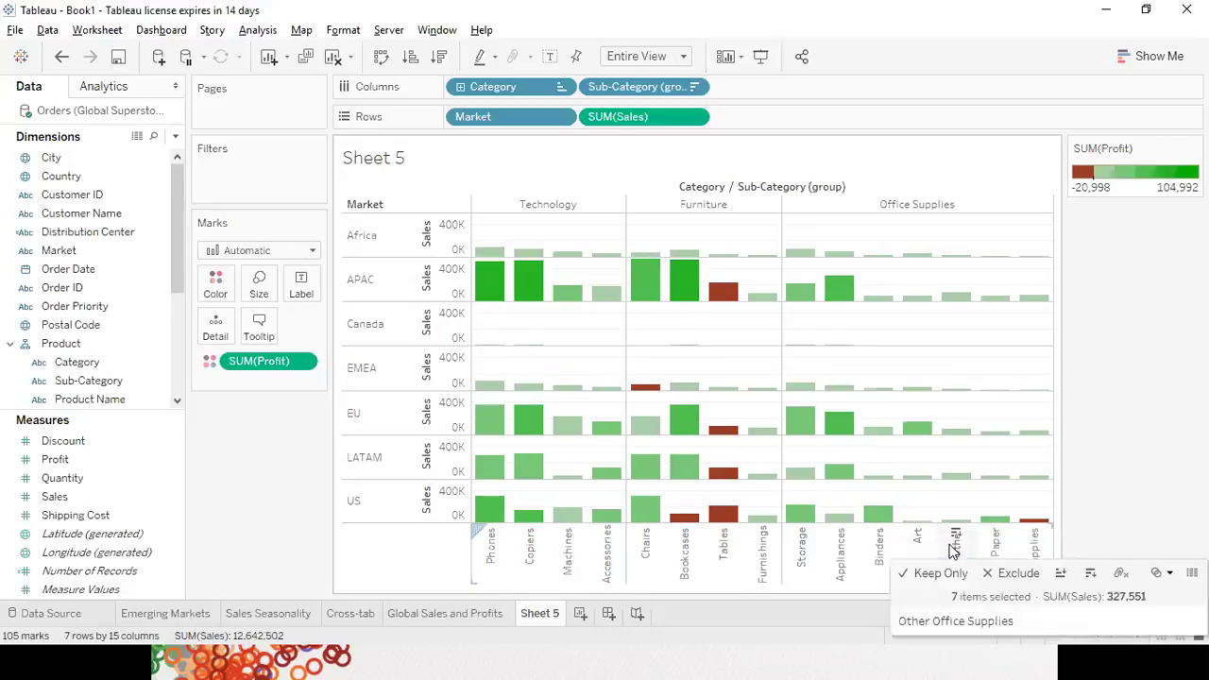
pyautogui.keyDown('ctrl'); pyautogui.click(916, 544); pyautogui.keyUp('ctrl')
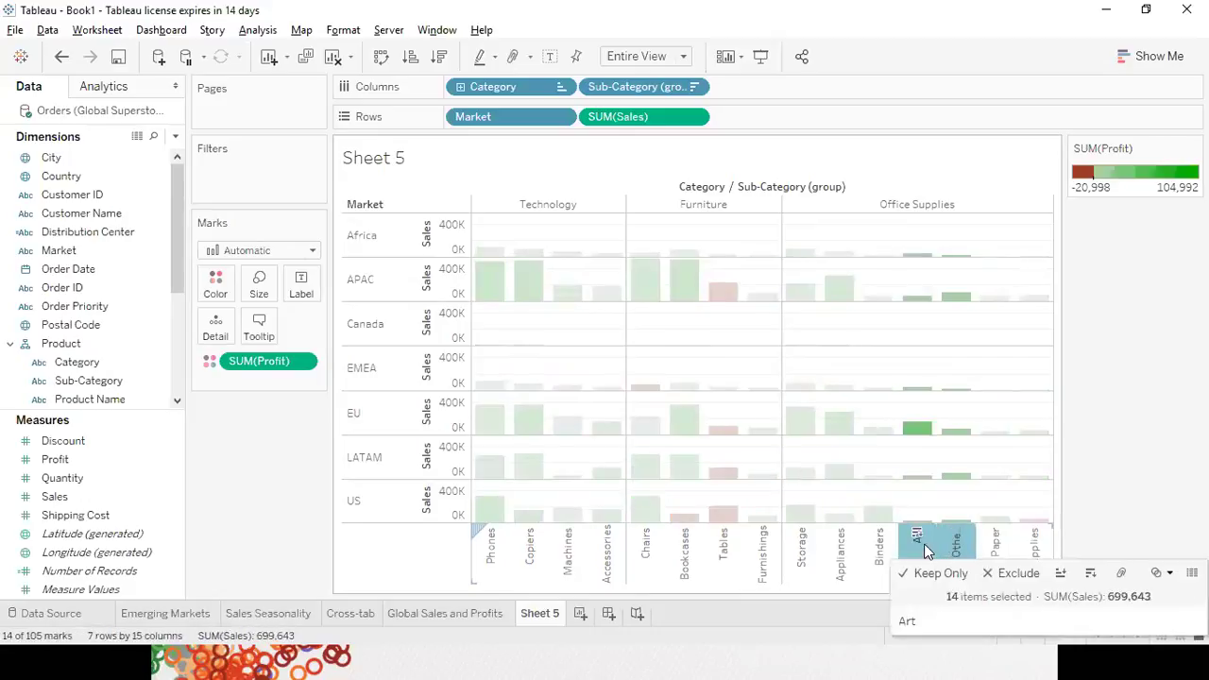
pyautogui.click(1121, 573)
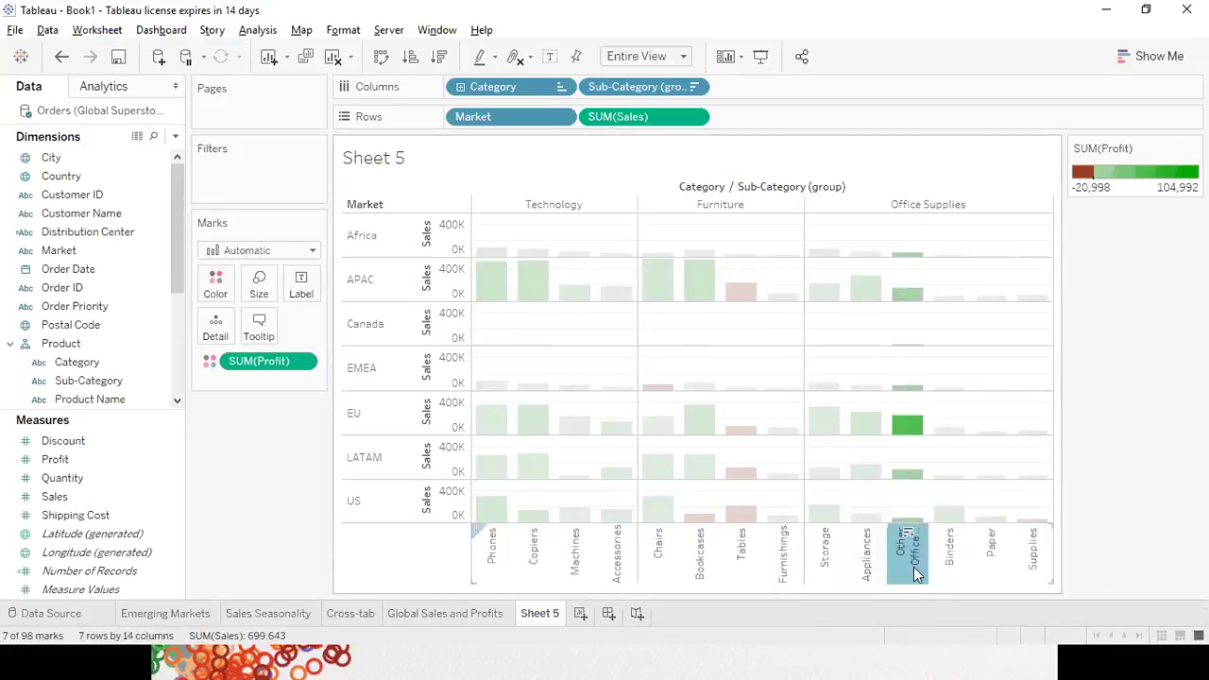
# Edit the alias of the group containing Art to "Yet other office Supplier"
pyautogui.rightClick(905, 556)
pyautogui.click(954, 522)
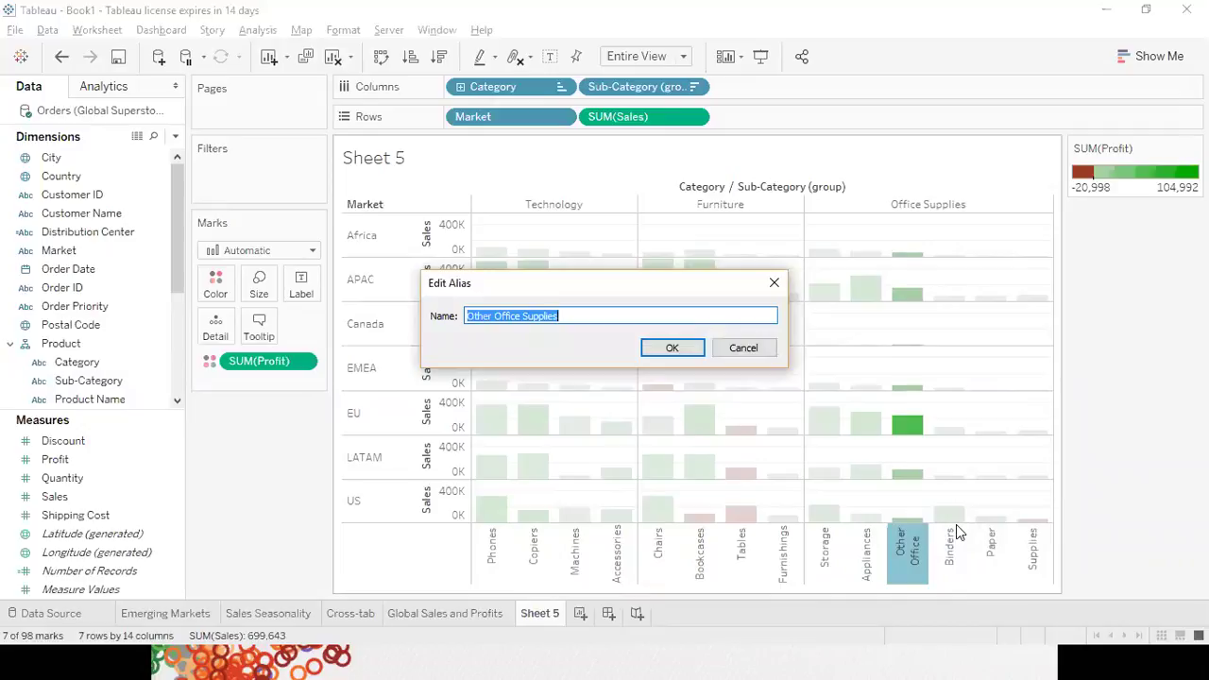
pyautogui.write('Yet ')
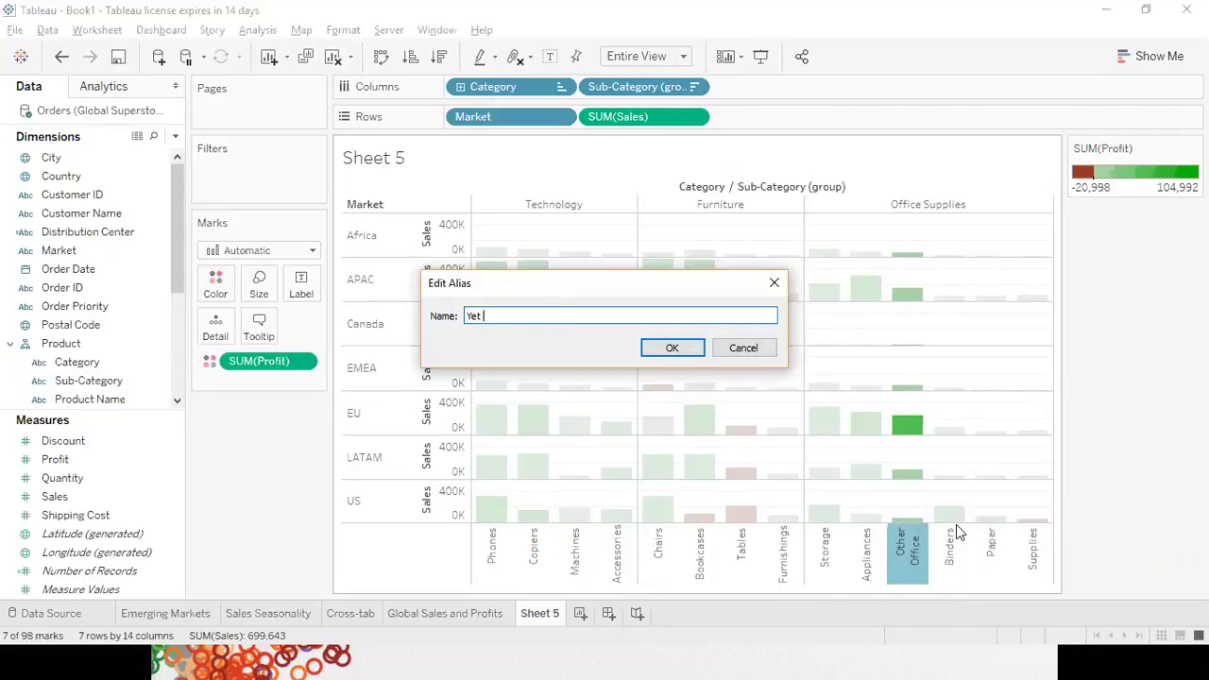
pyautogui.write('other office Supplier')
pyautogui.click(672, 347)
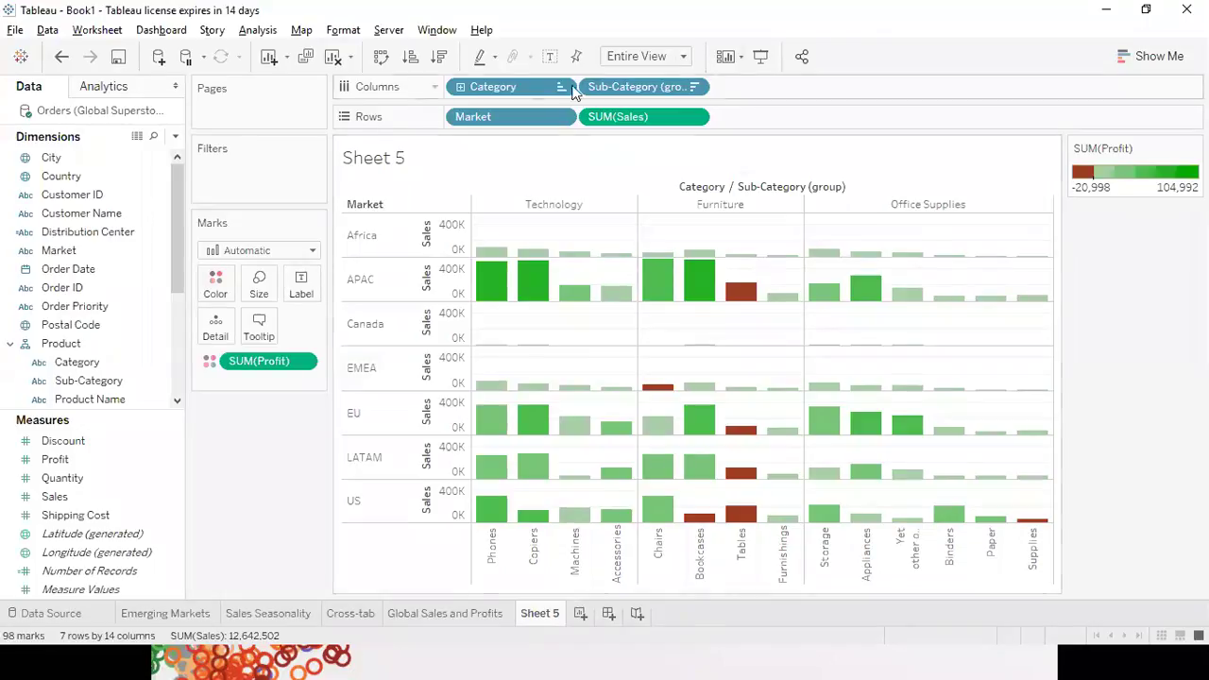
# Switch from the Tableau workbook to another open window
pyautogui.click(217, 19)
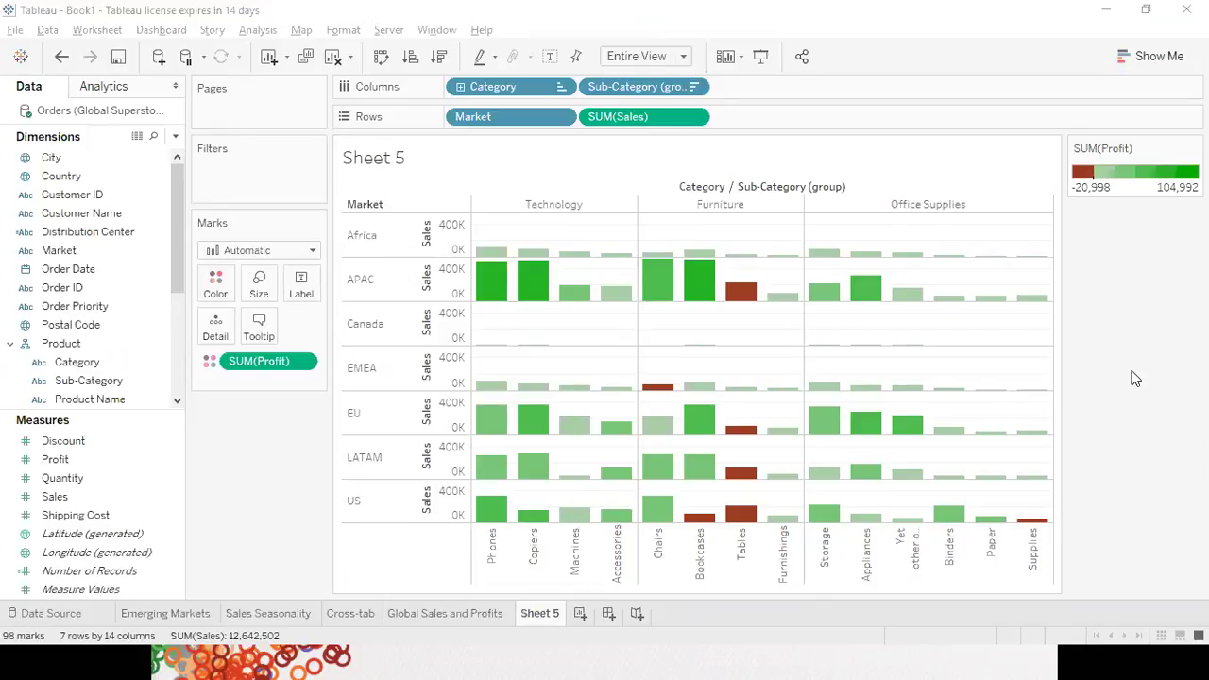
pyautogui.hotkey('alt', 'Tab')
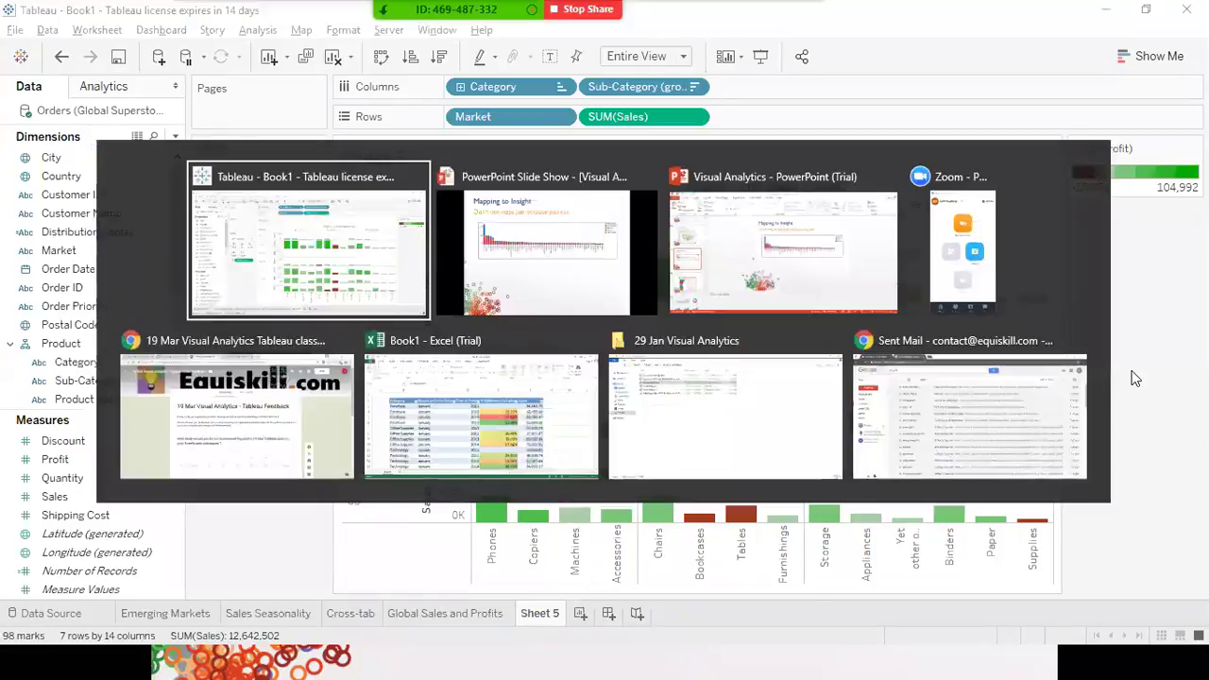
# Leave the slide show, go back to the slide on orienting data for easy reading, and present it full screen
pyautogui.press('Escape')
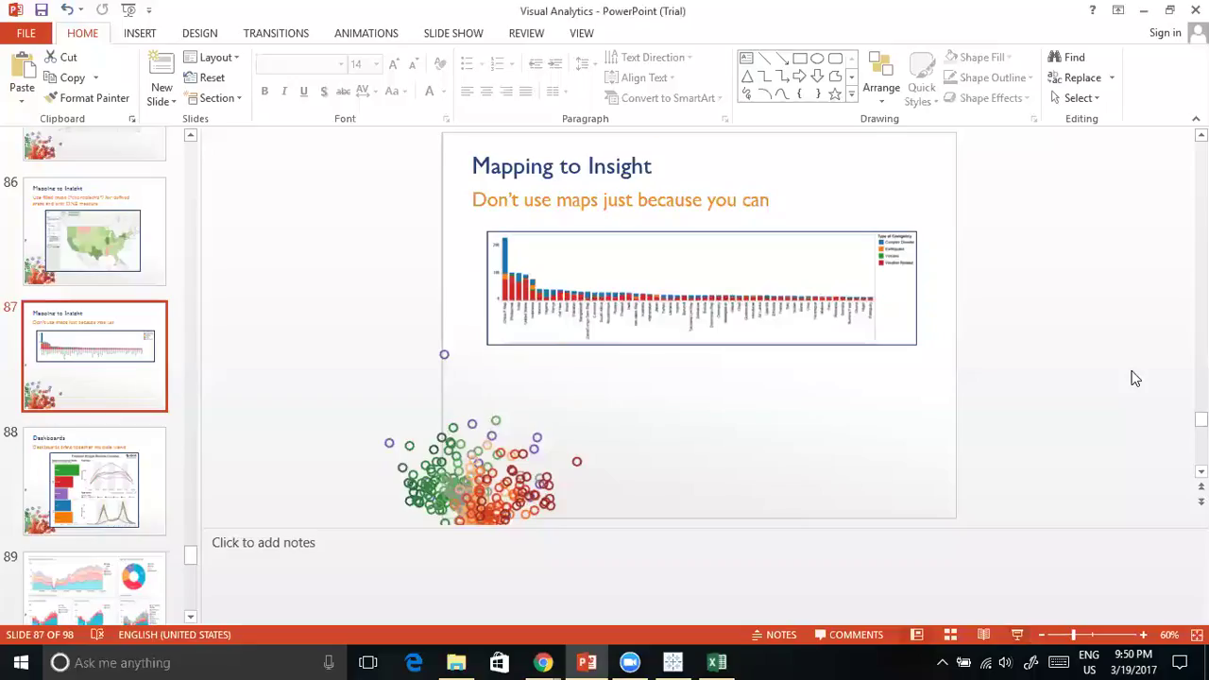
pyautogui.scroll(10, 1135, 378)
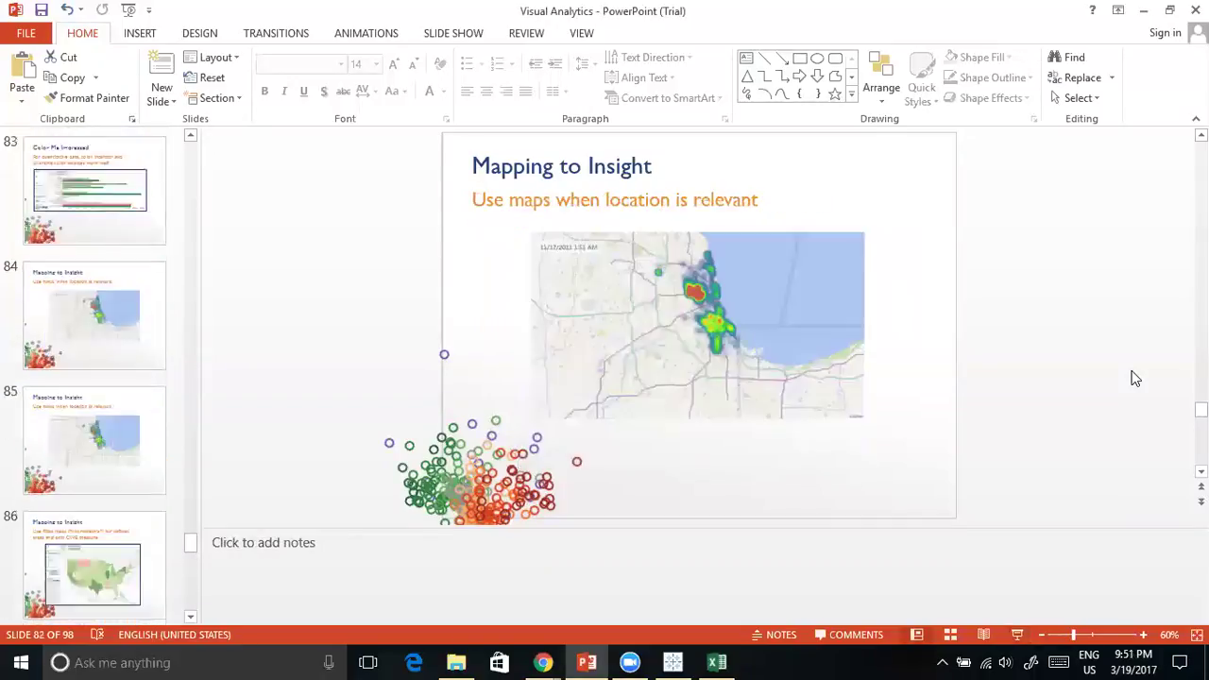
pyautogui.scroll(-1, 1135, 379)
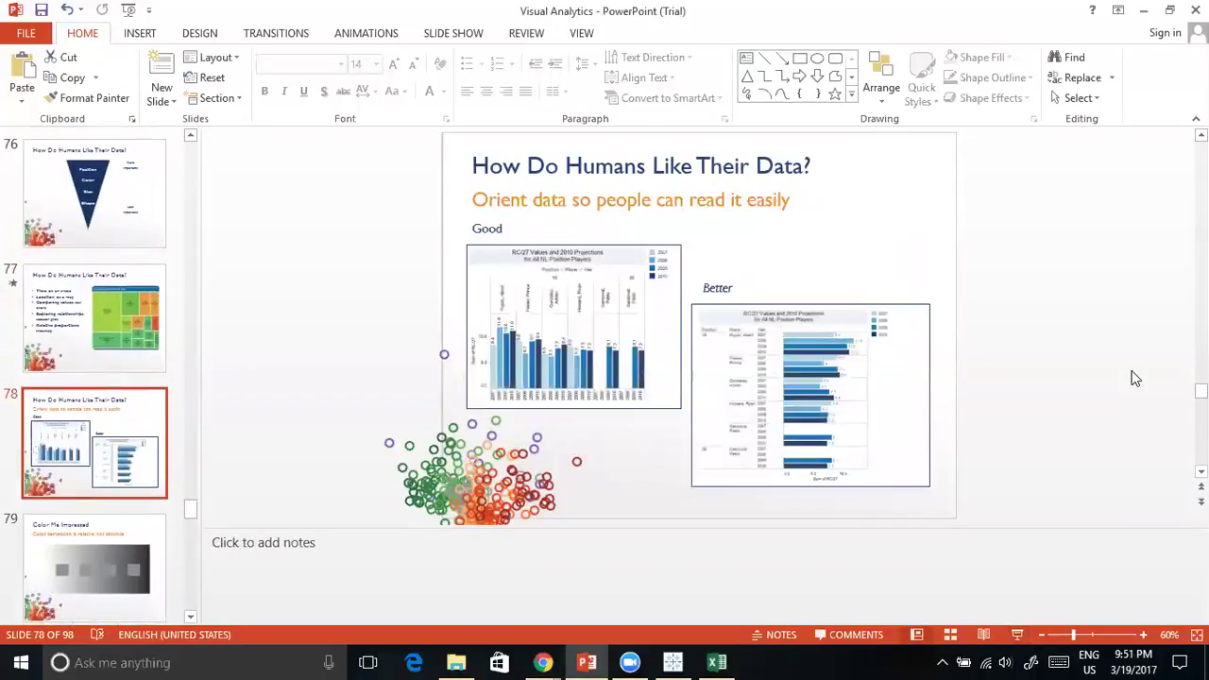
pyautogui.click(1017, 633)
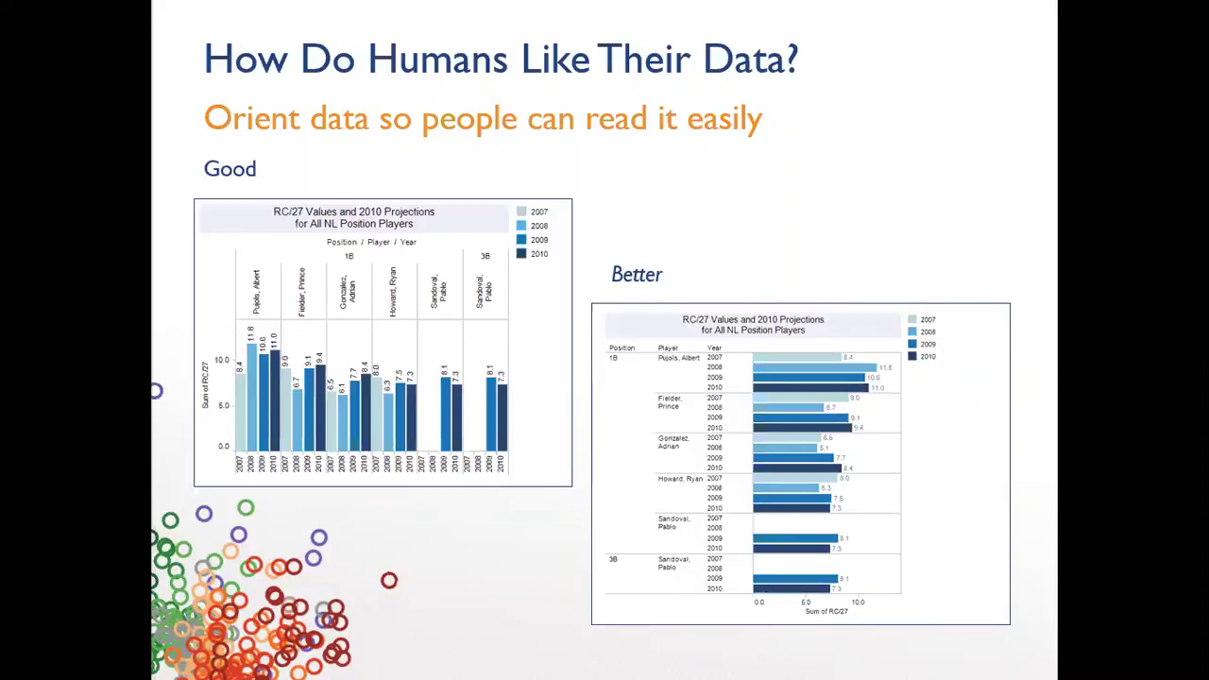
pyautogui.press('Escape')
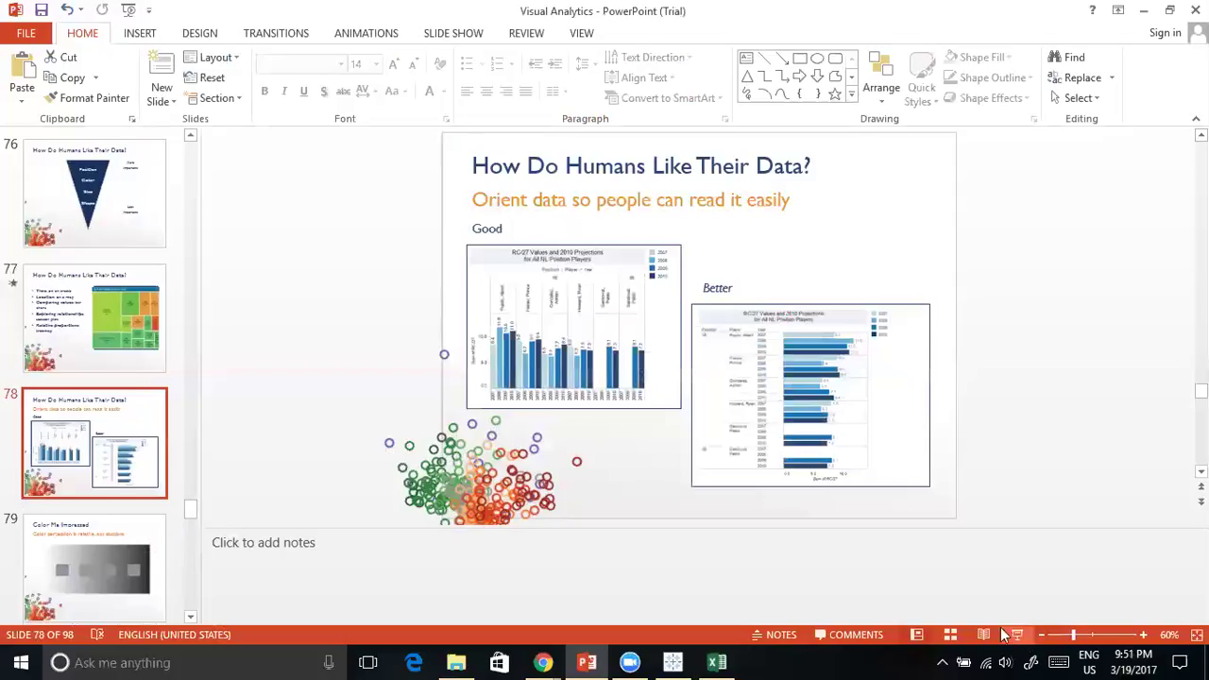
# Switch to Tableau and swap the rows and columns of the Sheet 5 chart
pyautogui.click(674, 660)
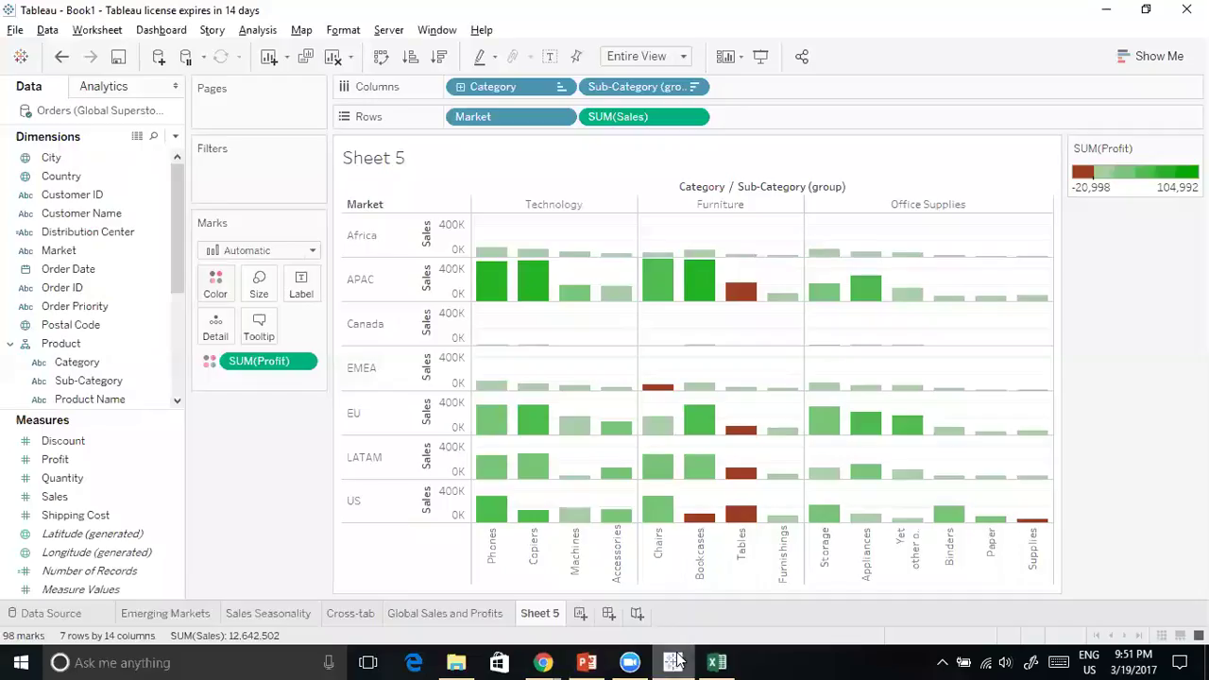
pyautogui.click(381, 57)
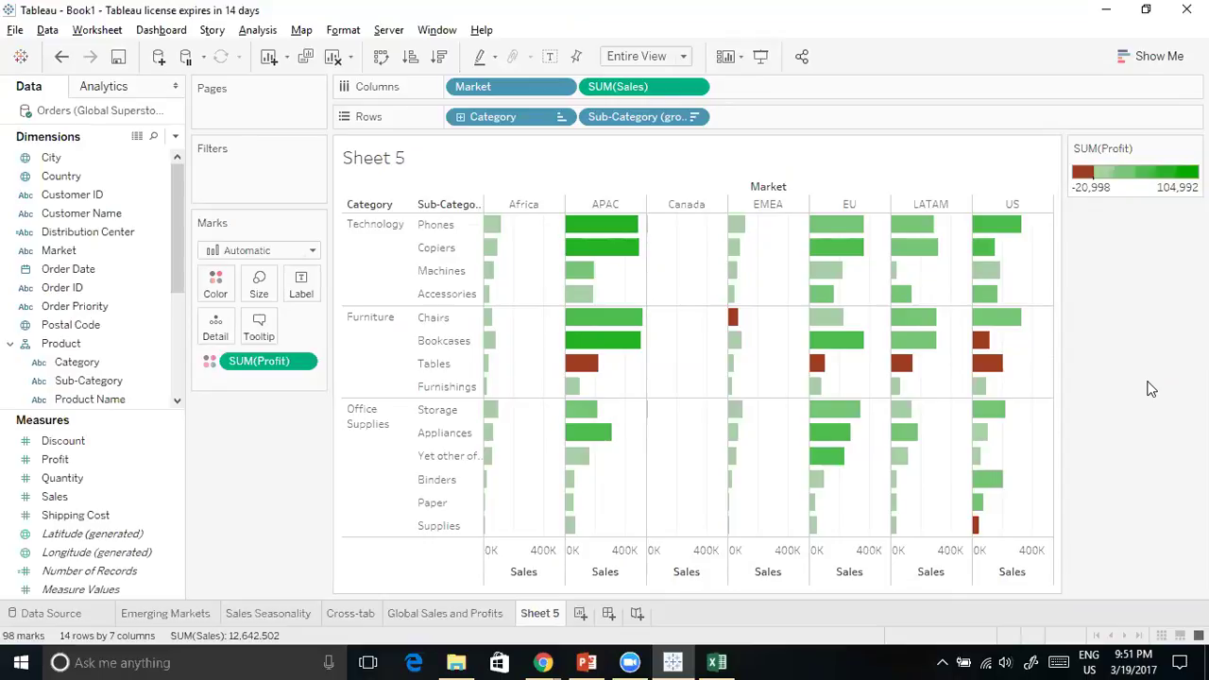
# Try the Standard, Fit Width, Fit Height and Entire View fit options on the Sheet 5 chart
pyautogui.click(684, 57)
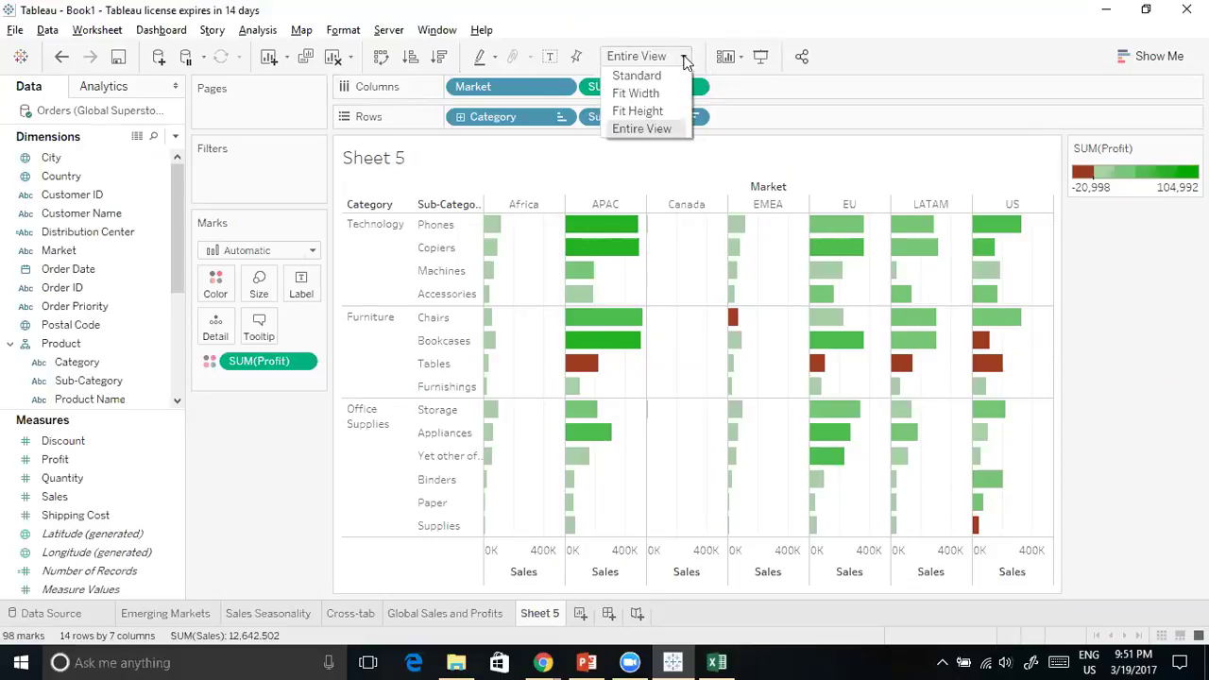
pyautogui.click(656, 75)
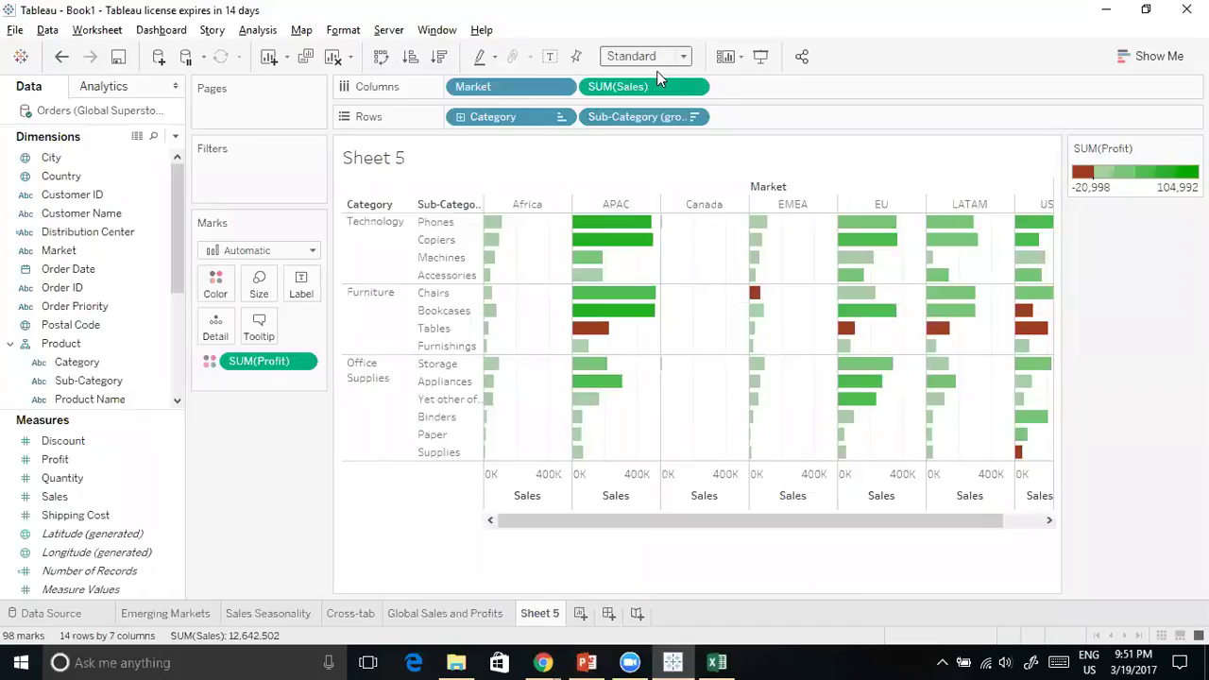
pyautogui.click(683, 57)
pyautogui.click(656, 91)
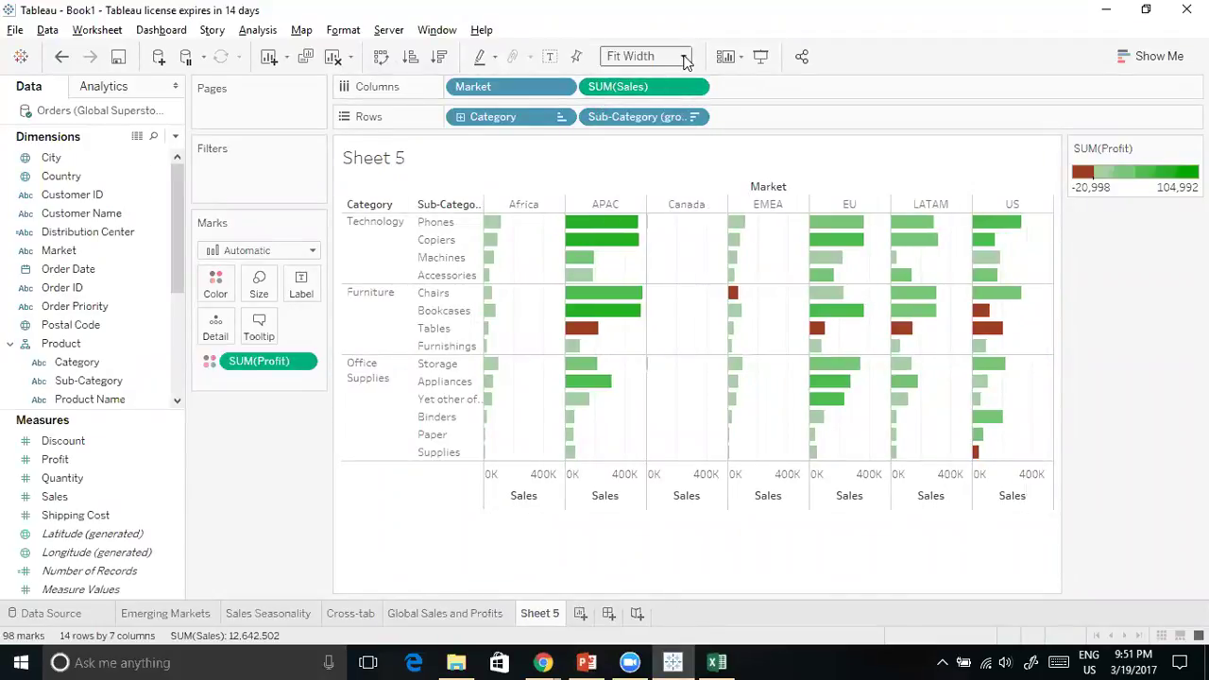
pyautogui.click(684, 57)
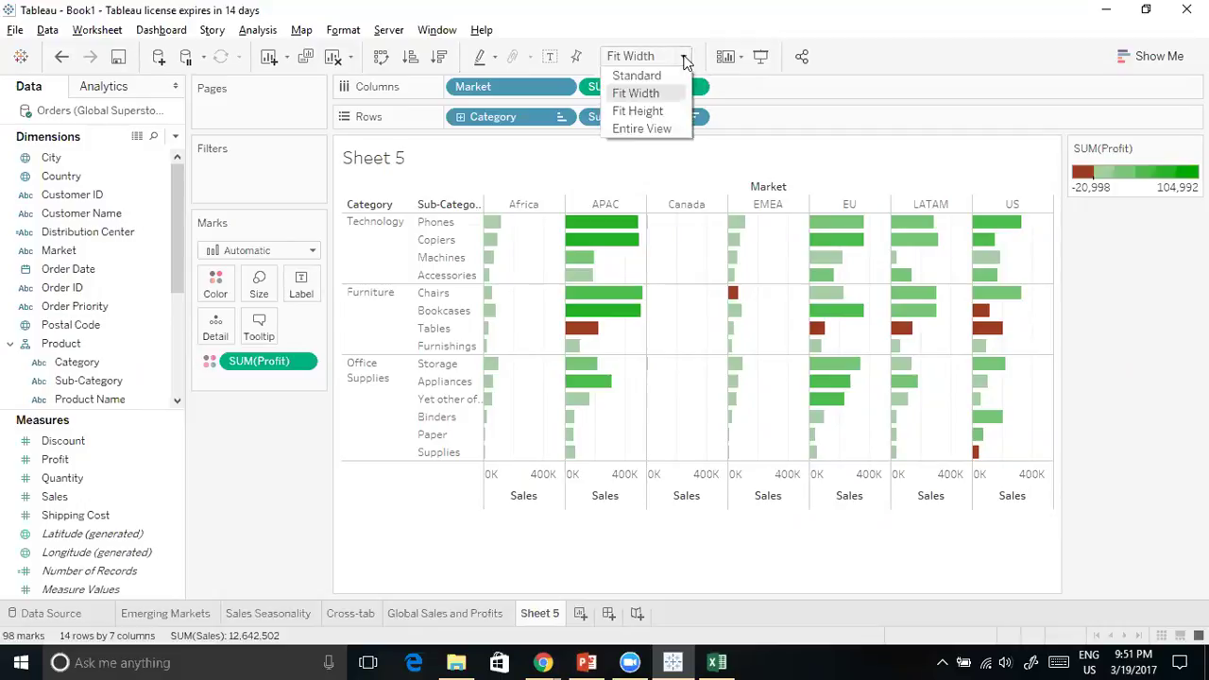
pyautogui.click(666, 111)
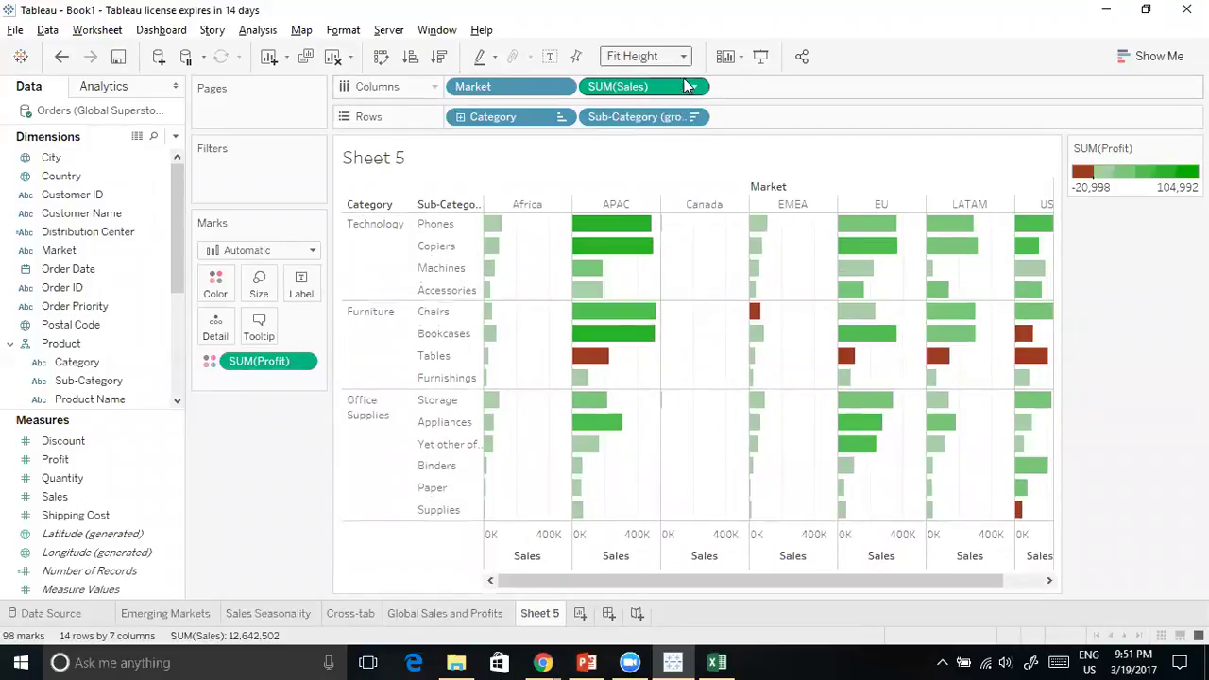
pyautogui.click(683, 56)
pyautogui.click(650, 122)
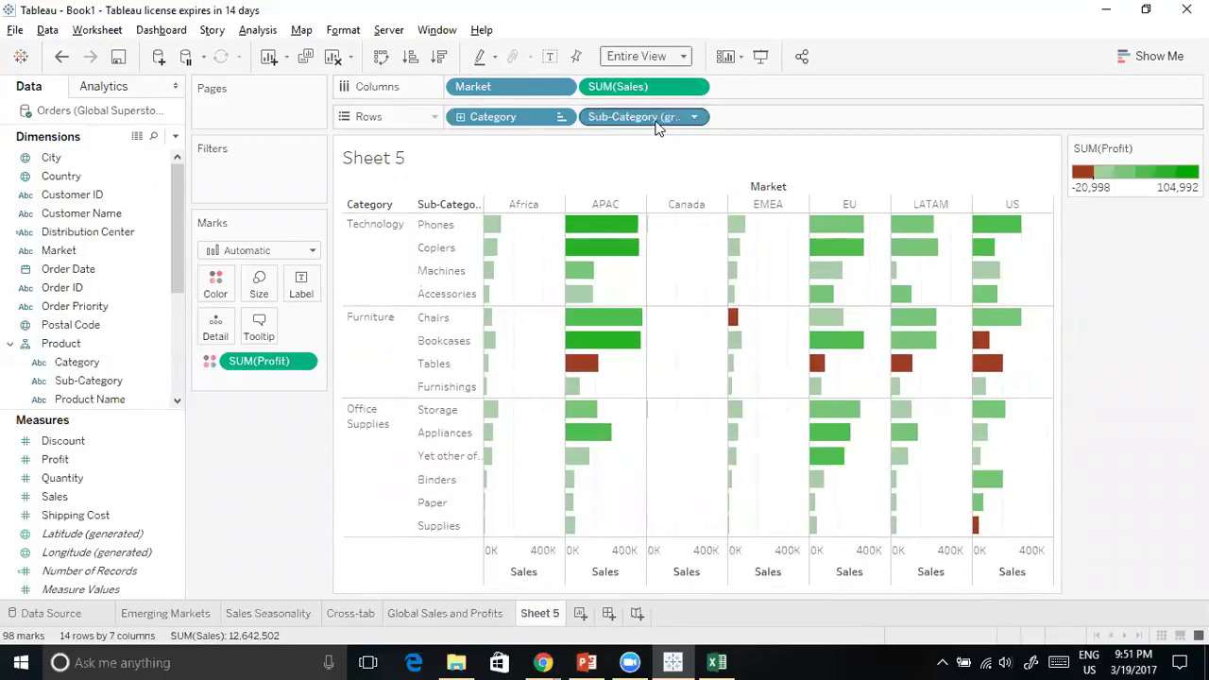
# Set the chart's fit to Fit Width and remove Market from the columns
pyautogui.click(686, 59)
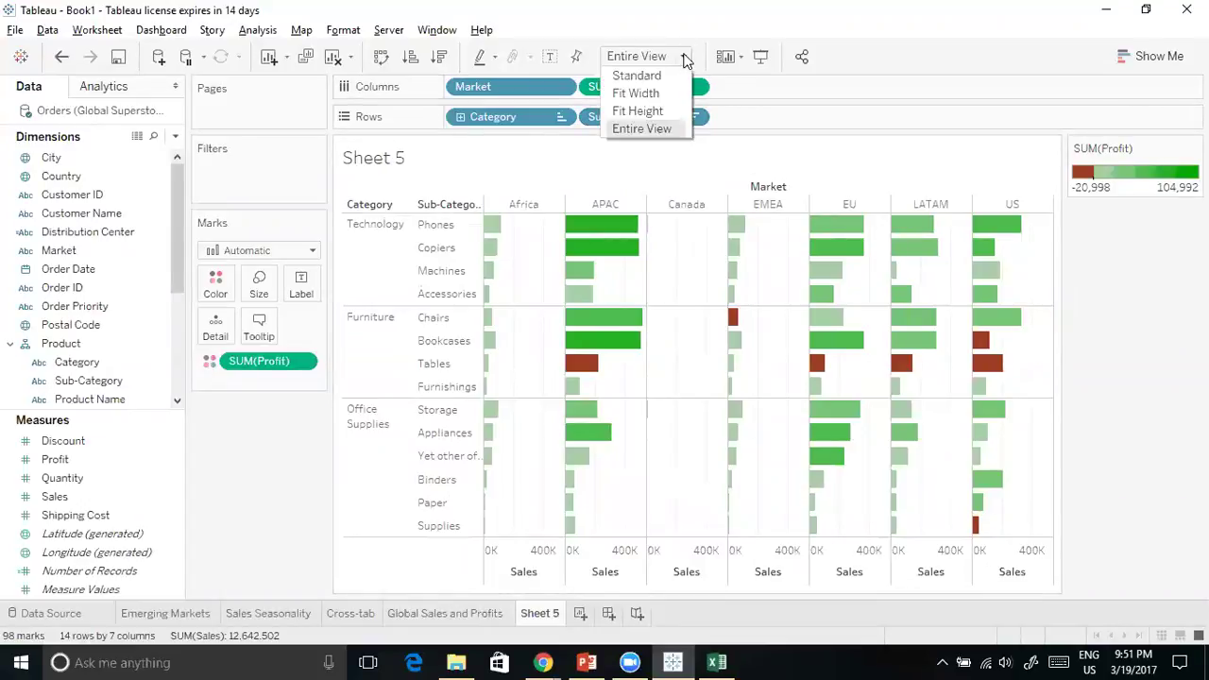
pyautogui.click(636, 93)
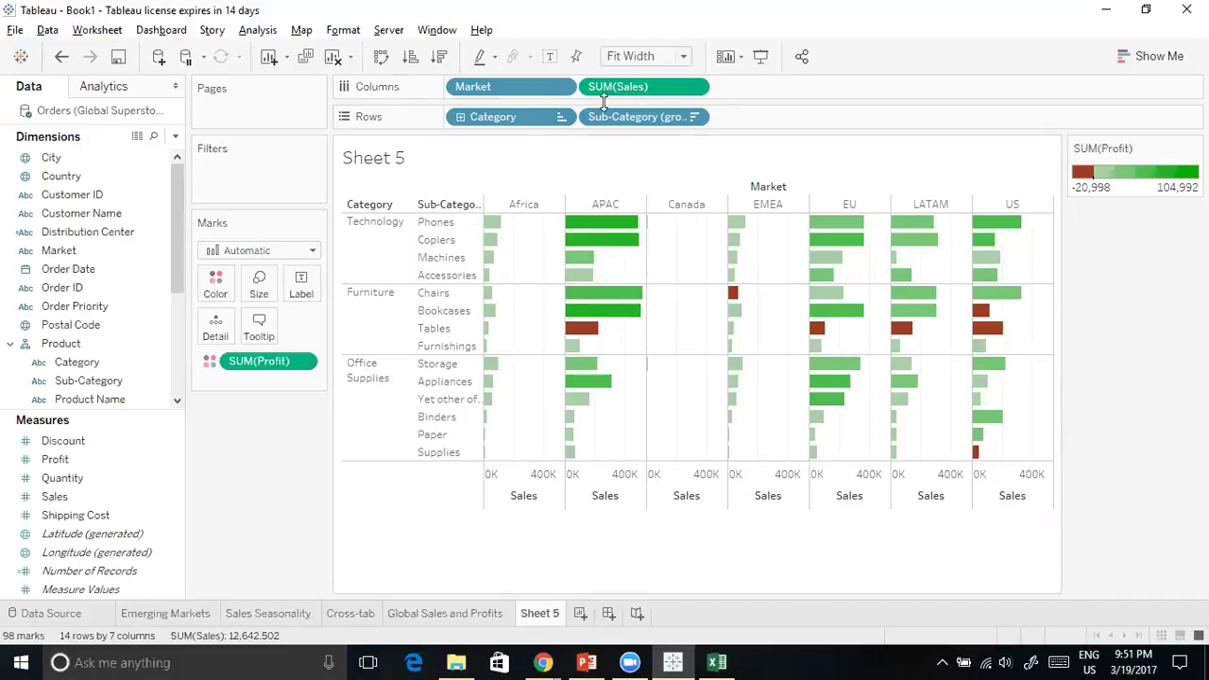
pyautogui.moveTo(1032, 351)
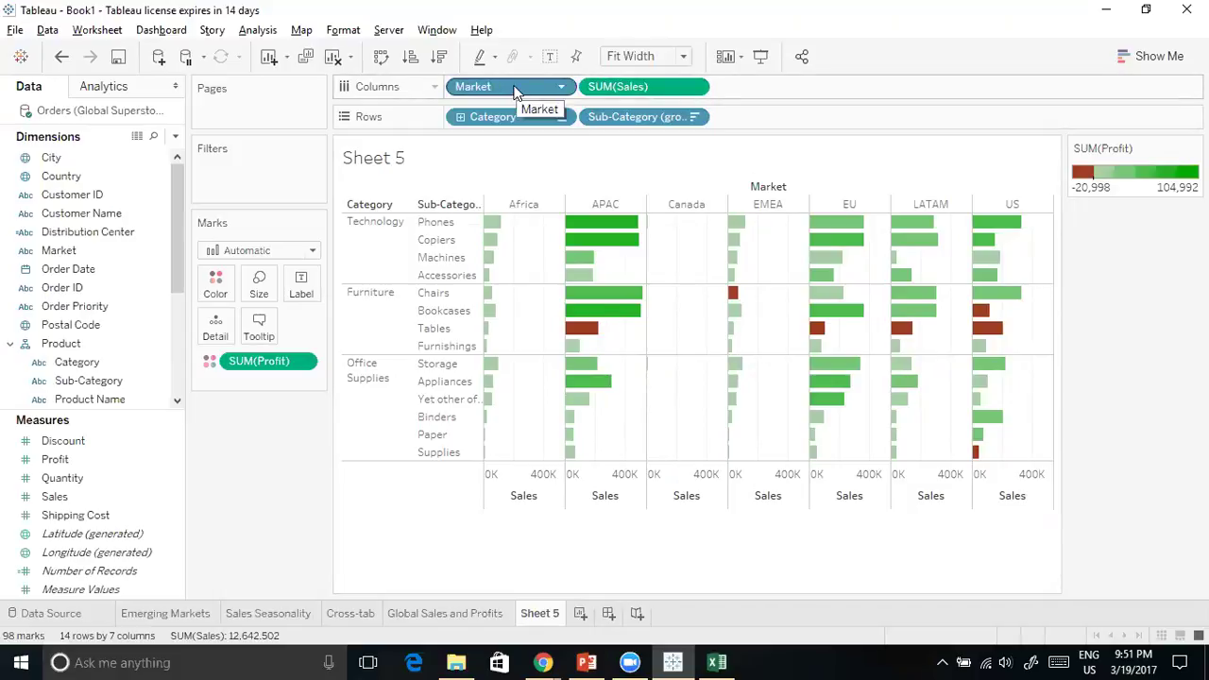
pyautogui.moveTo(515, 91); pyautogui.dragTo(252, 494)
pyautogui.moveTo(734, 304)
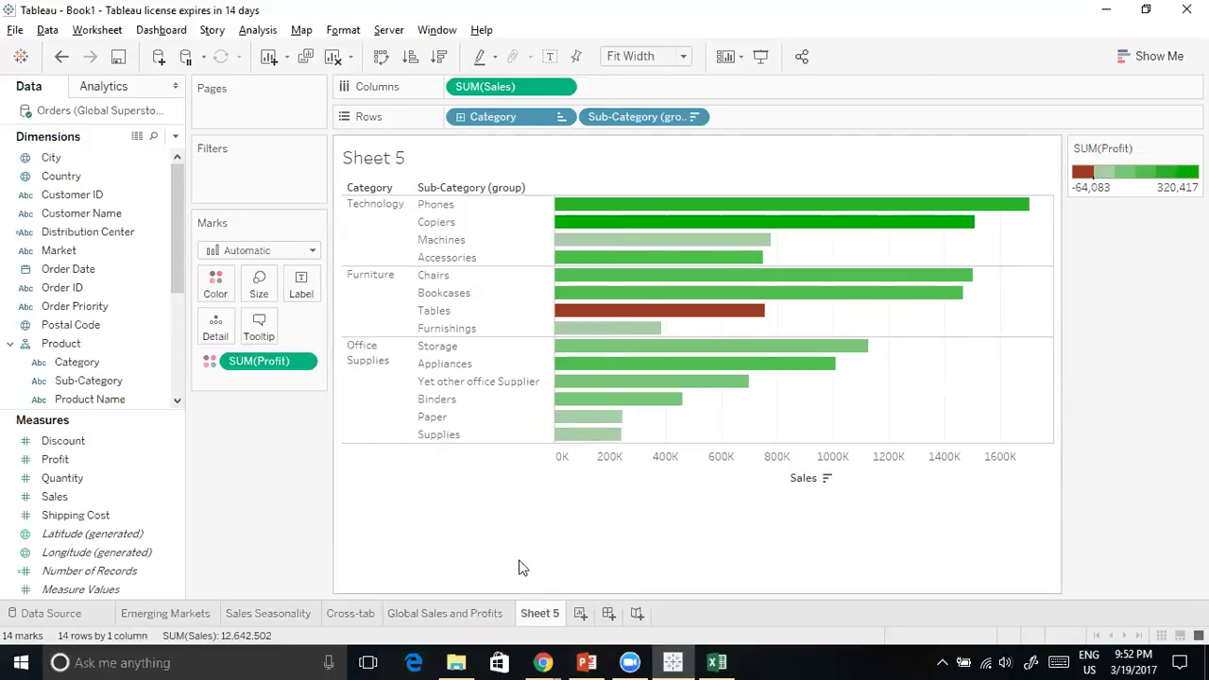
# Rename Sheet 5 as "Sales by categories"
pyautogui.rightClick(535, 614)
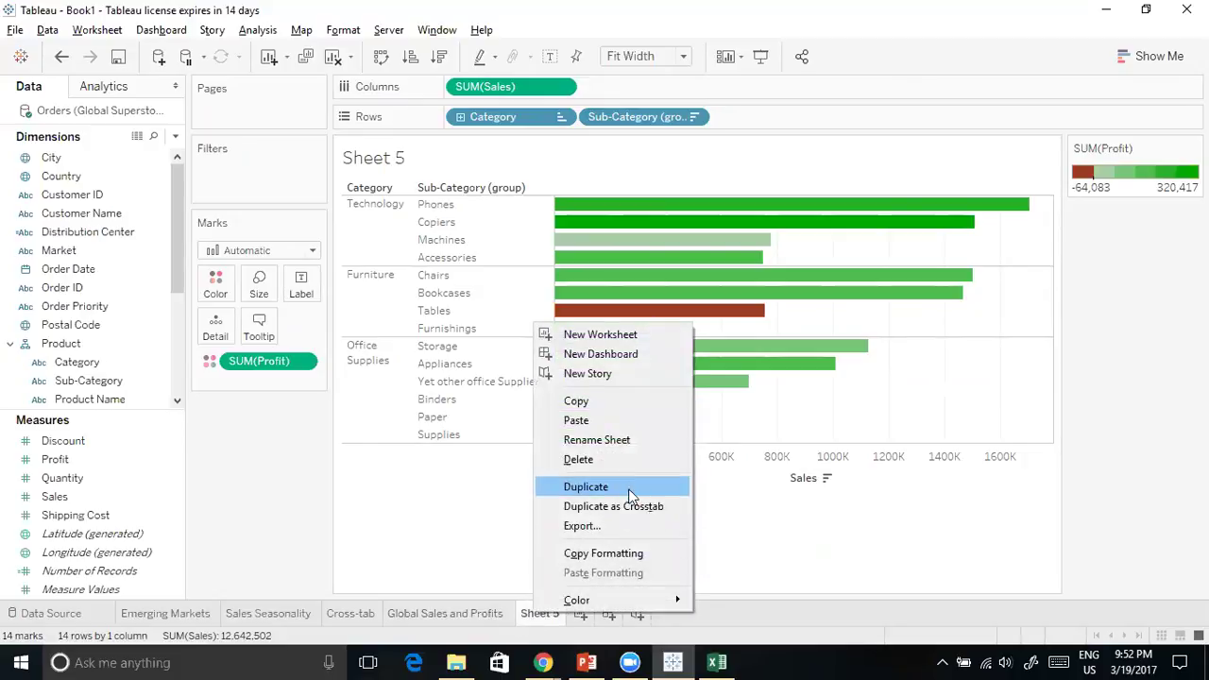
pyautogui.click(638, 439)
pyautogui.write('Sa')
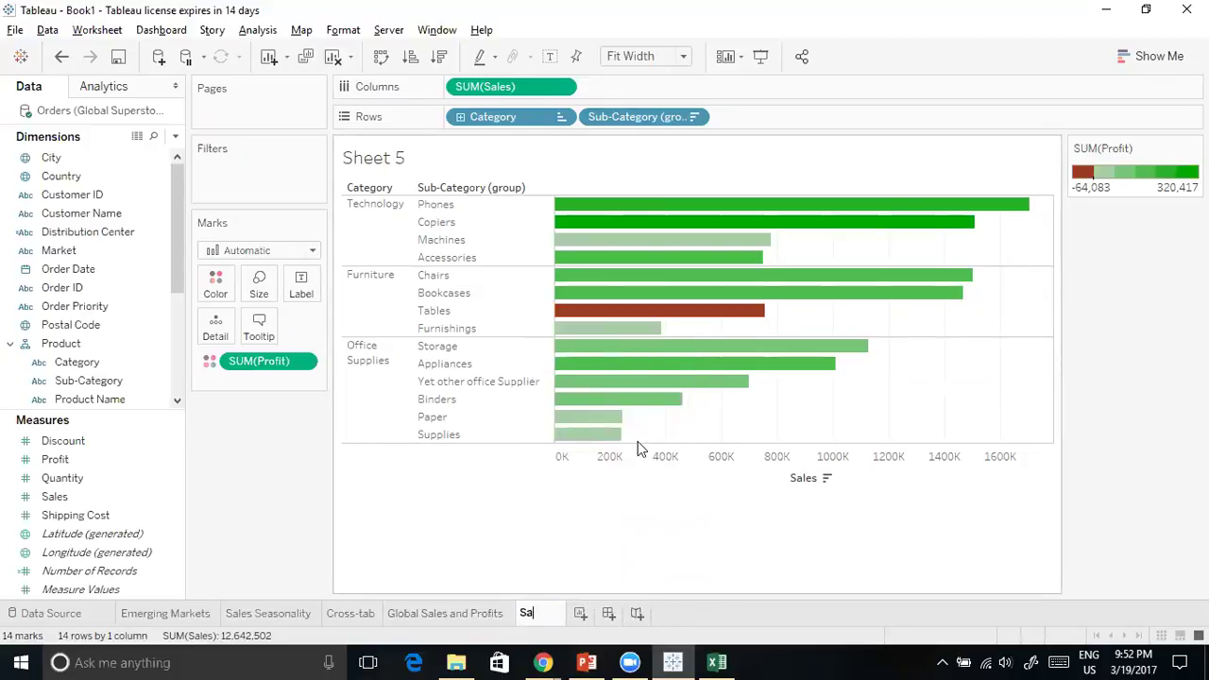
pyautogui.write('les by categories')
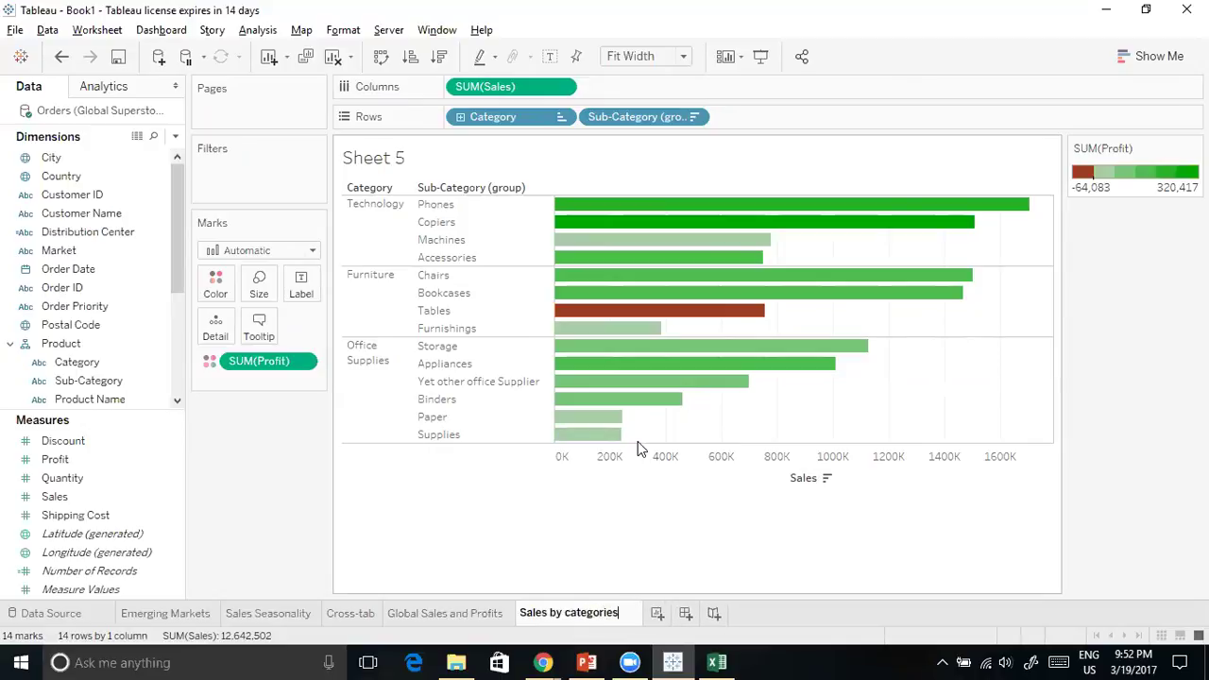
pyautogui.click(1126, 453)
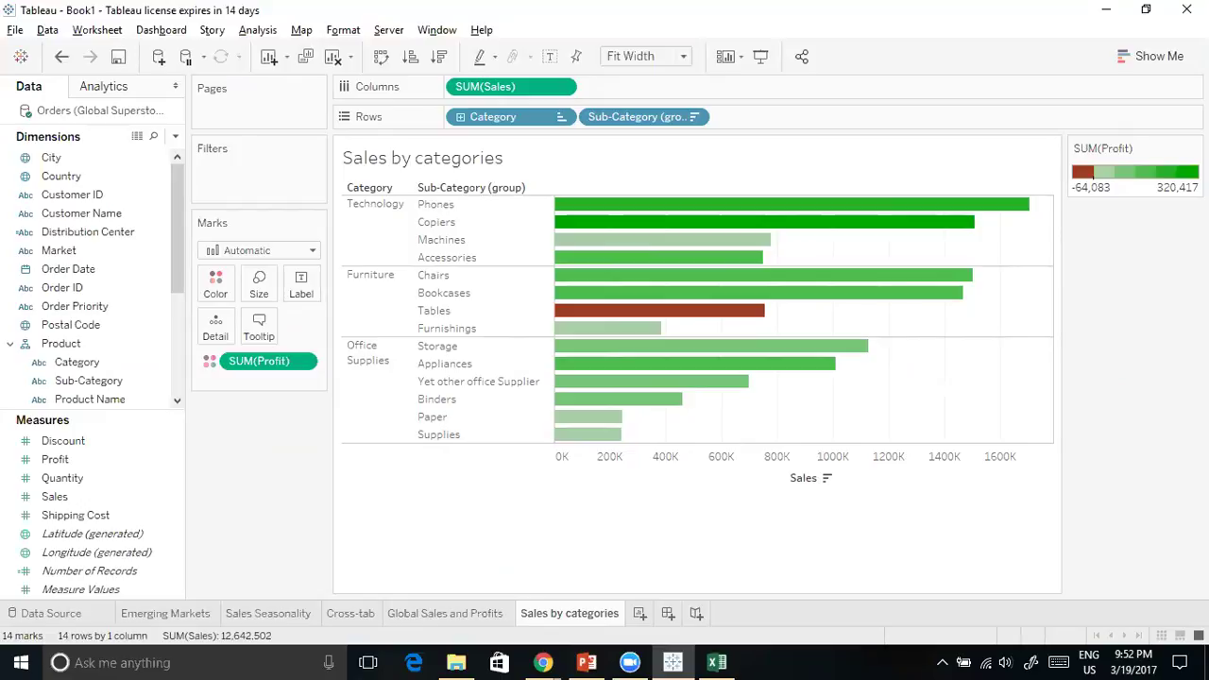
pyautogui.rightClick(660, 116)
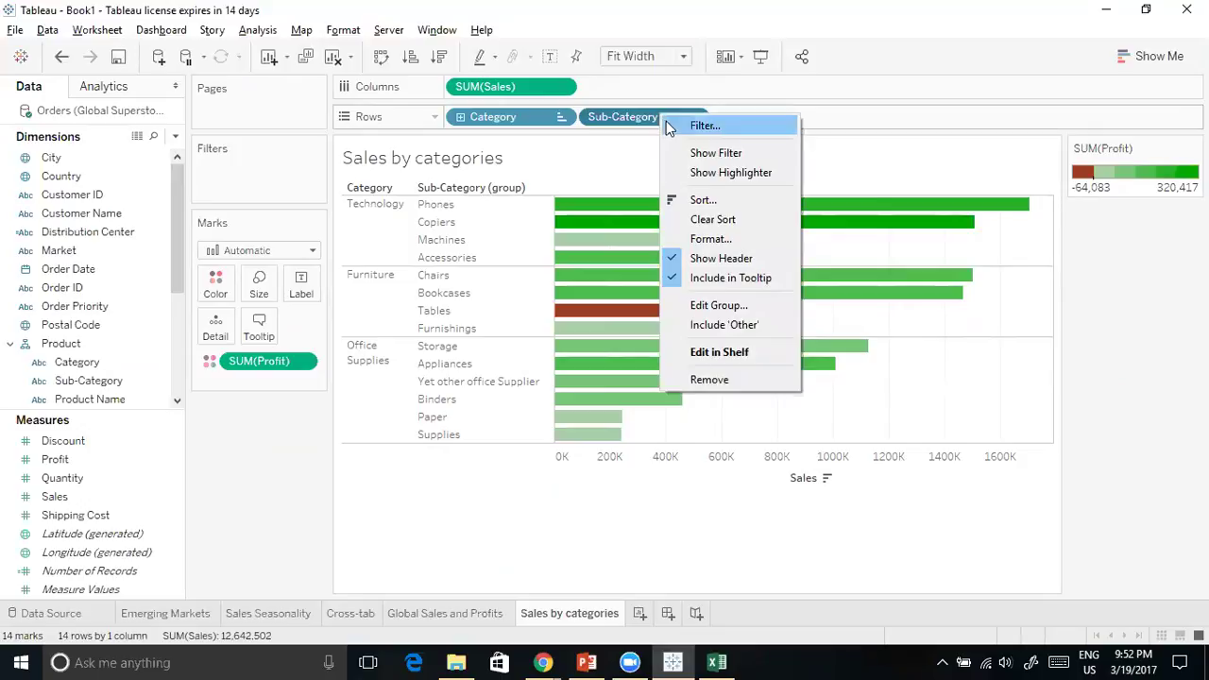
pyautogui.click(1135, 397)
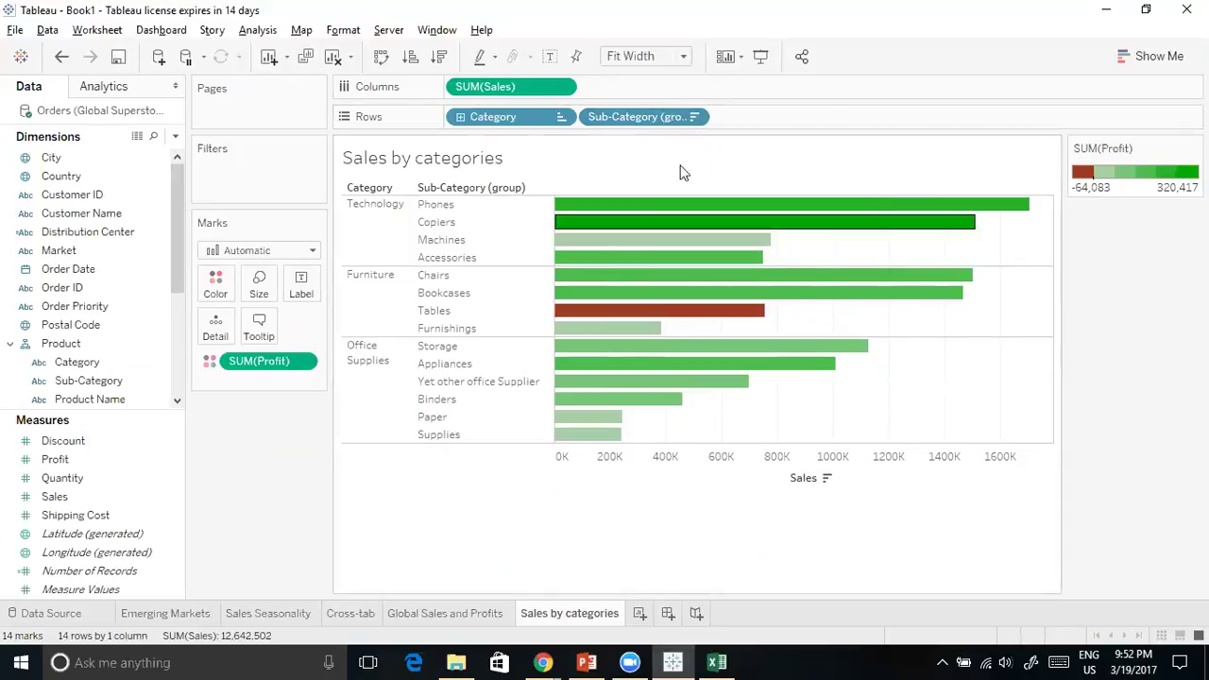
pyautogui.click(695, 118)
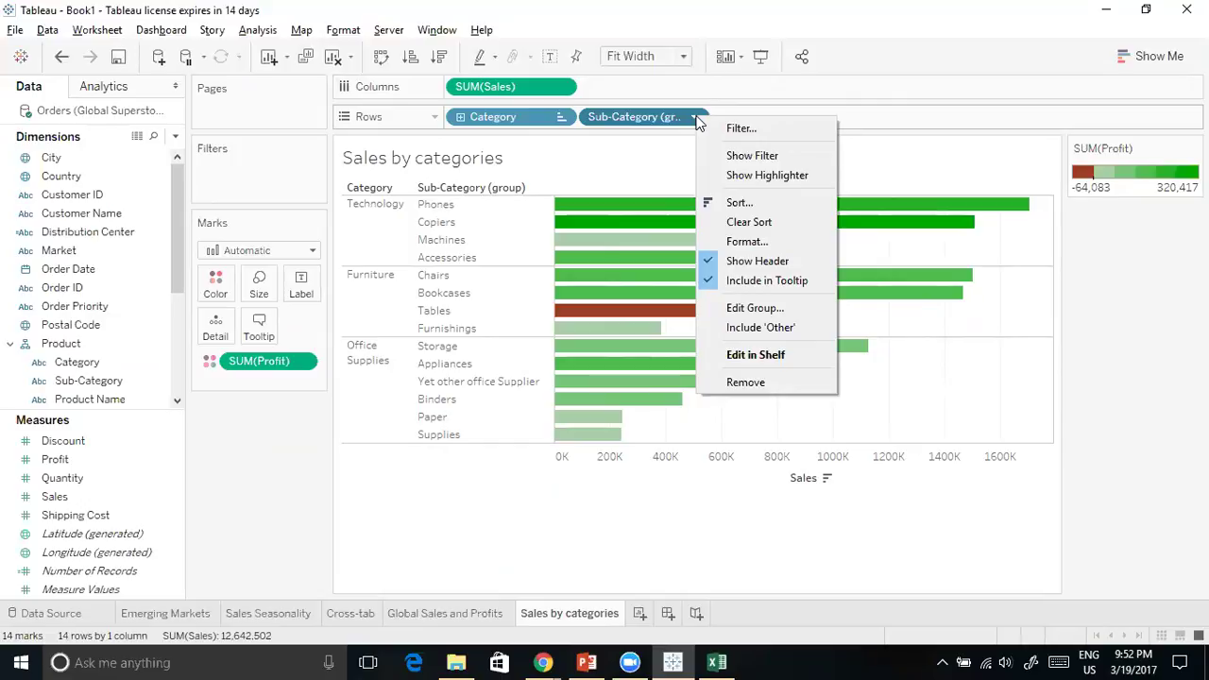
pyautogui.click(1124, 298)
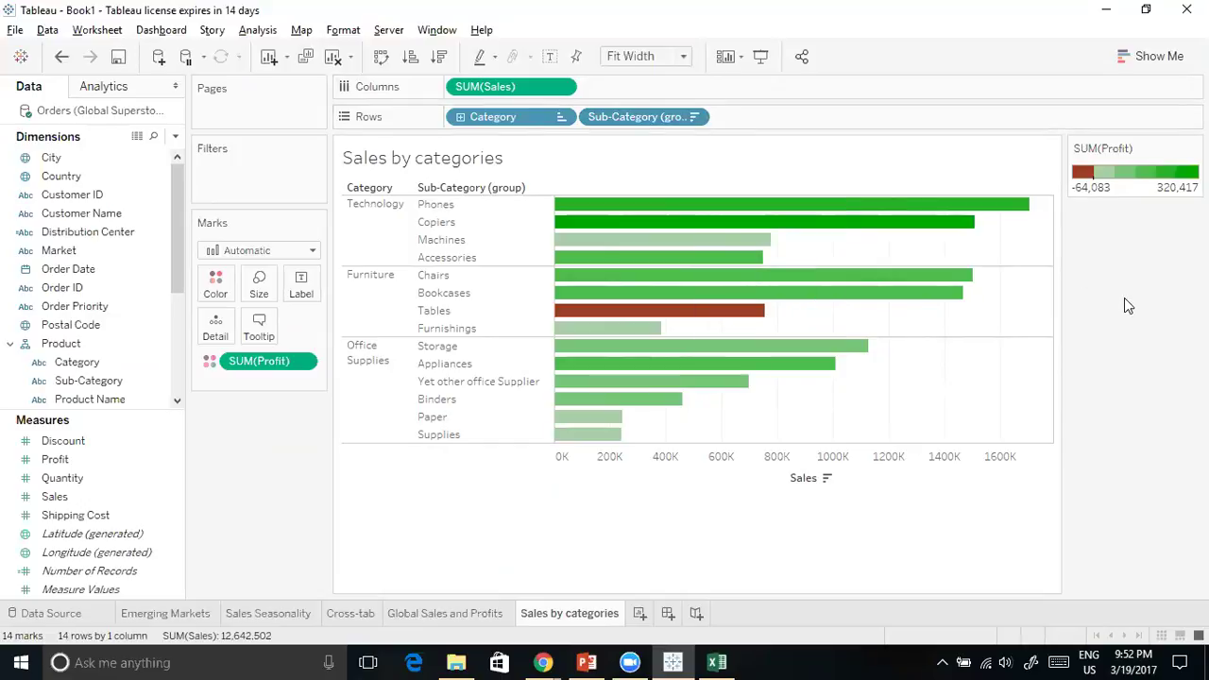
# Correct the name of the "Sales by categories" sheet to "Sales by category"
pyautogui.rightClick(559, 607)
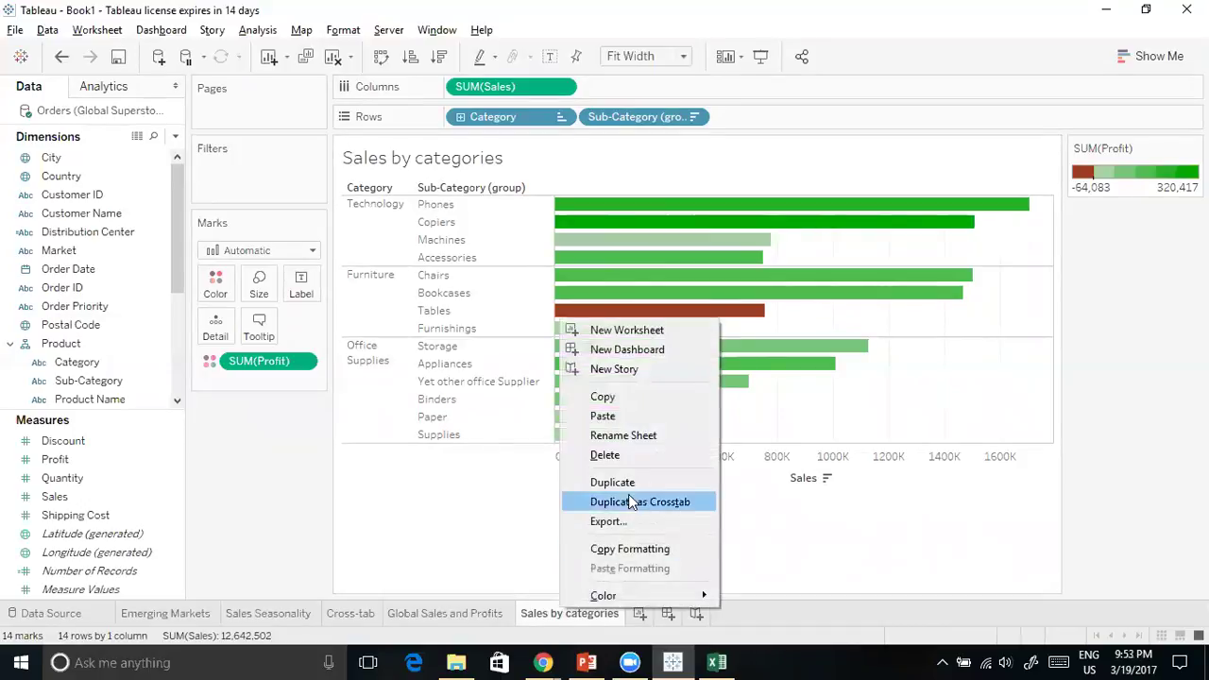
pyautogui.click(630, 437)
pyautogui.click(629, 612)
pyautogui.press('BackSpace')
pyautogui.press('BackSpace')
pyautogui.press('BackSpace')
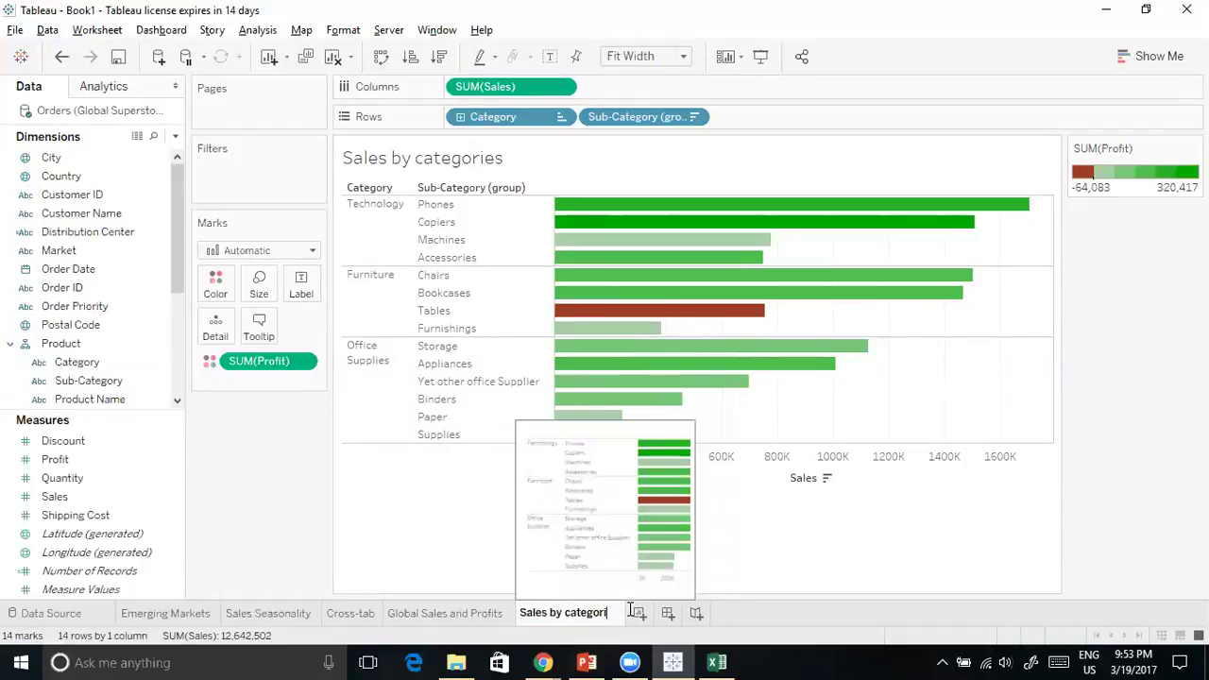
pyautogui.write('y')
pyautogui.press('Return')
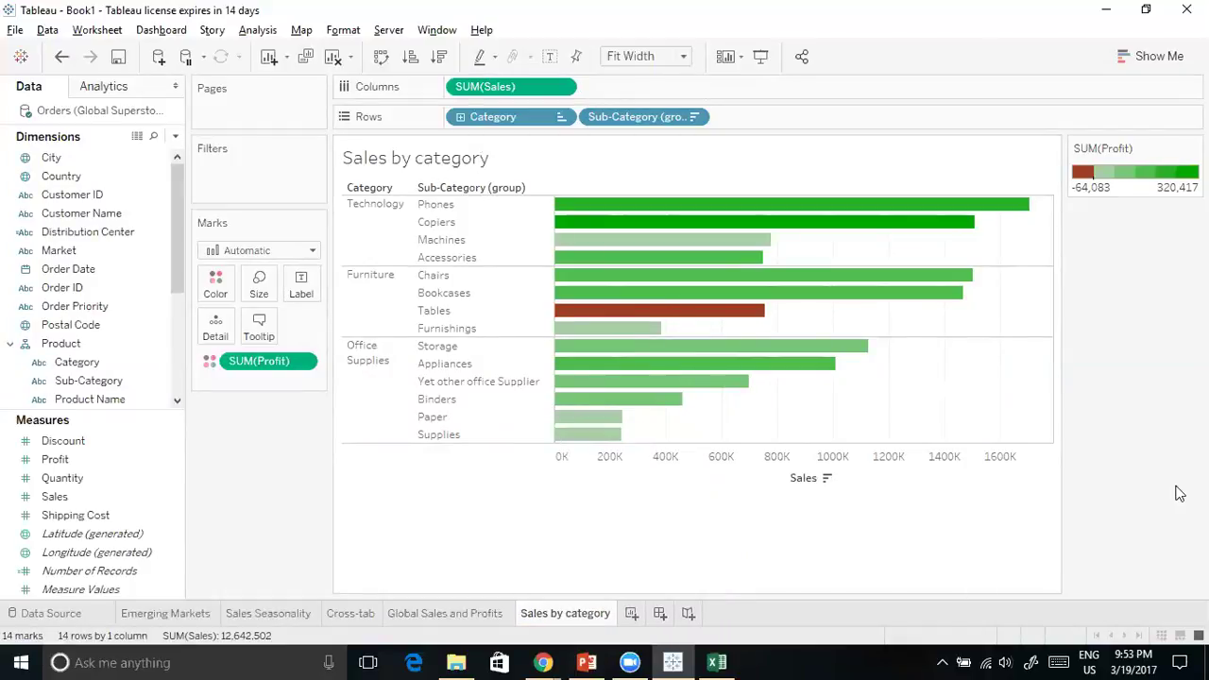
# Add a new blank worksheet after the Sales by category sheet
pyautogui.click(632, 613)
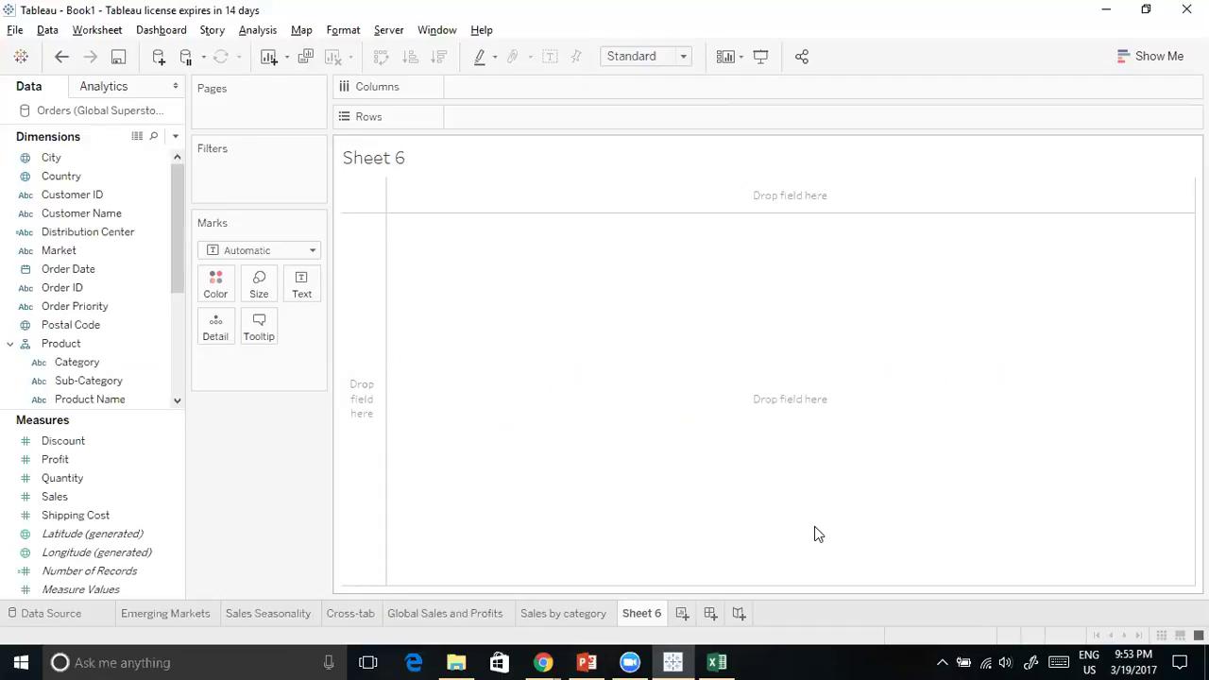
# Look through the Sales by category, Cross-tab and Global Sales and Profits sheets, examine the map's marks, and return to Sheet 6
pyautogui.click(557, 614)
pyautogui.click(467, 616)
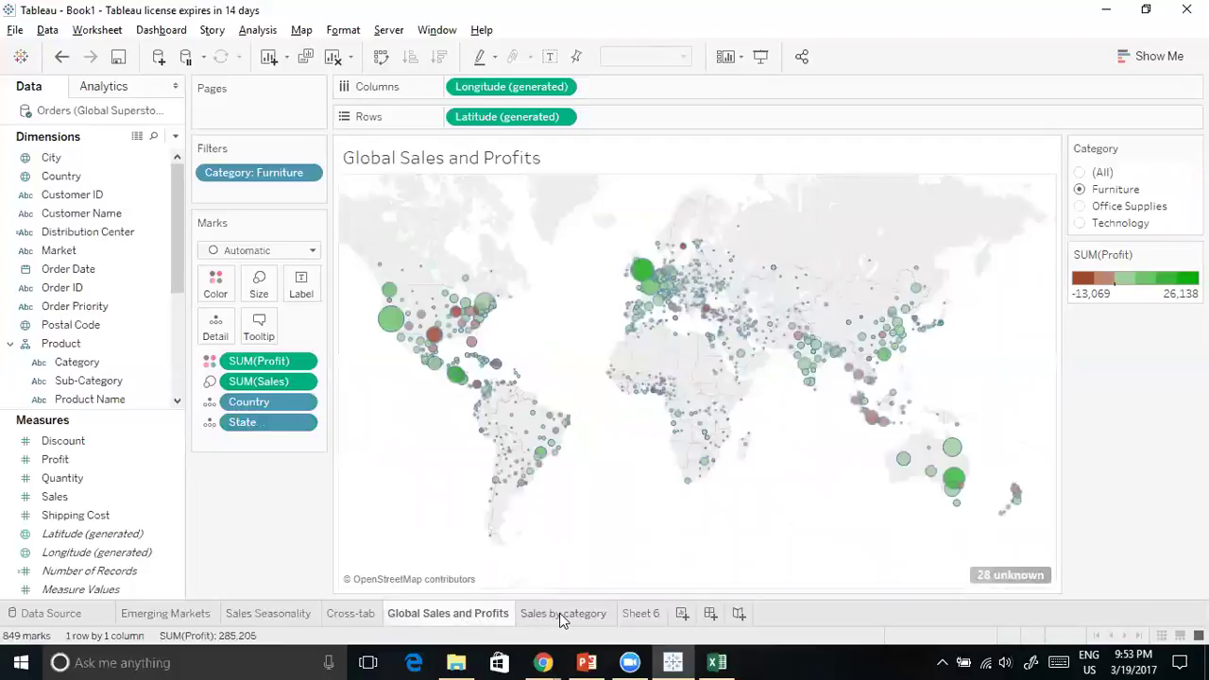
pyautogui.click(371, 614)
pyautogui.click(441, 614)
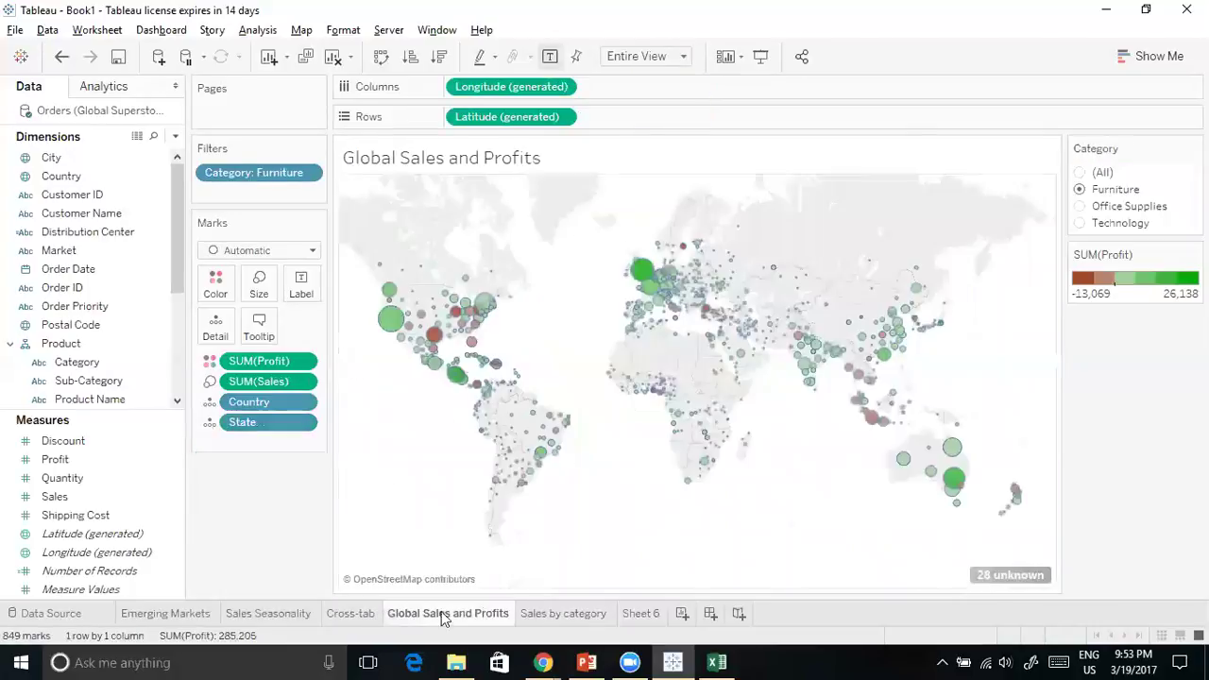
pyautogui.click(557, 614)
pyautogui.click(641, 614)
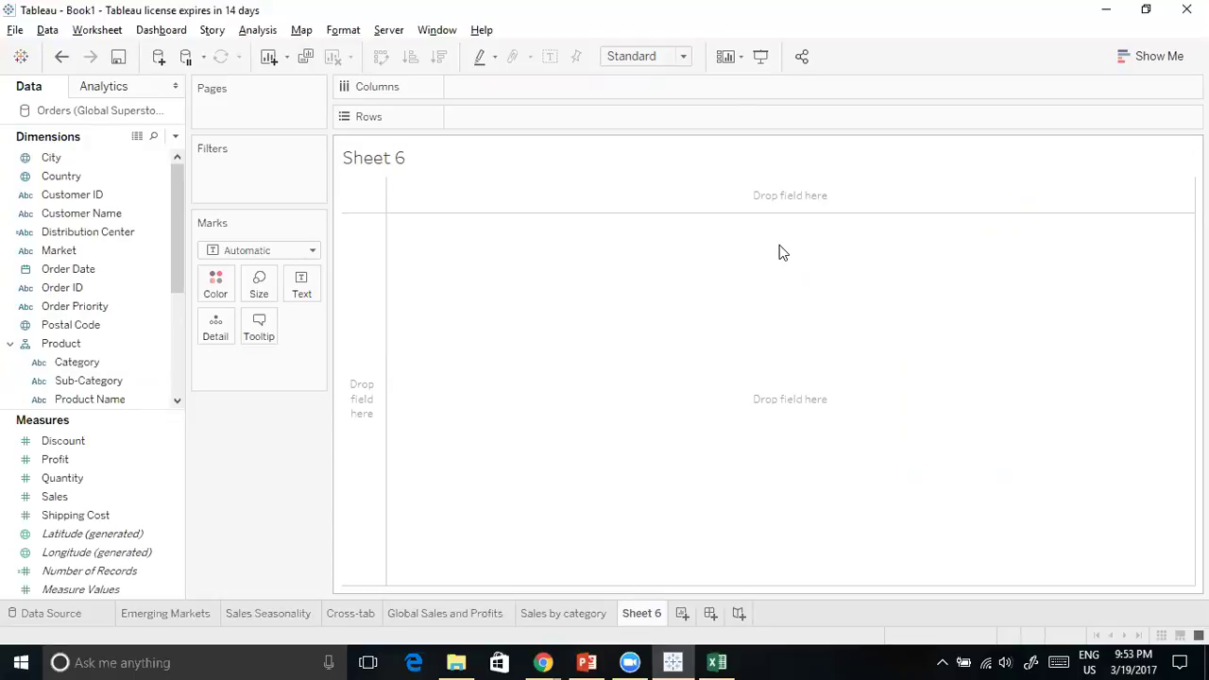
pyautogui.click(426, 613)
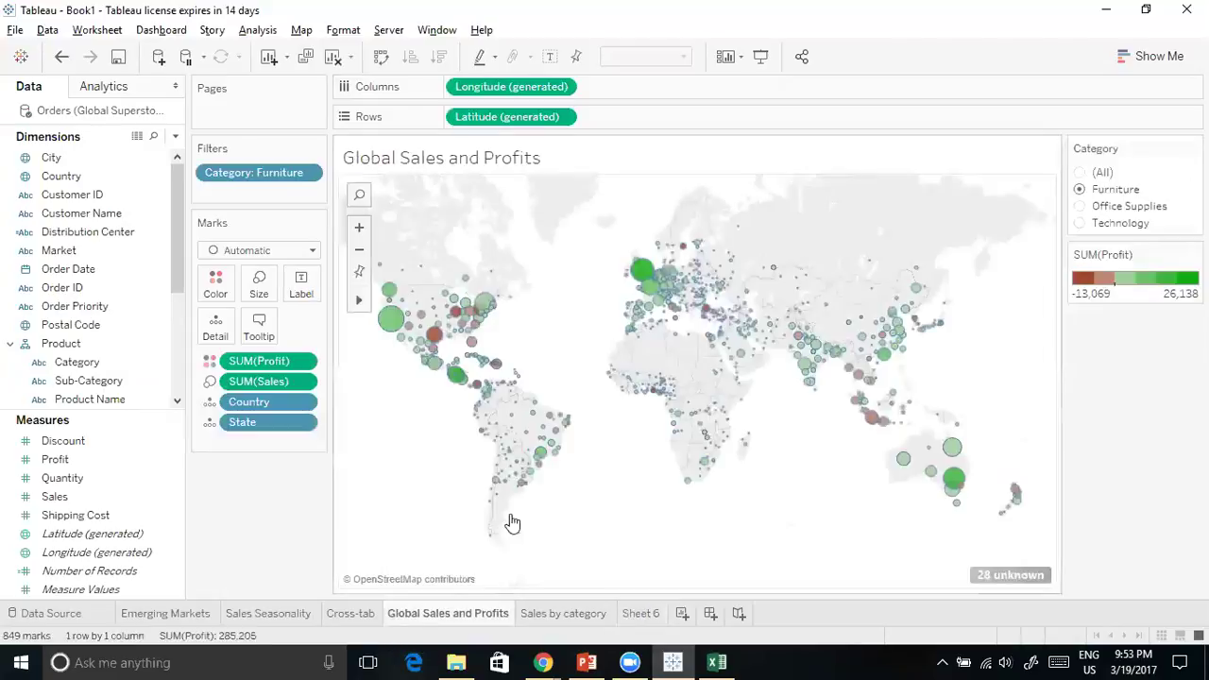
pyautogui.moveTo(898, 434)
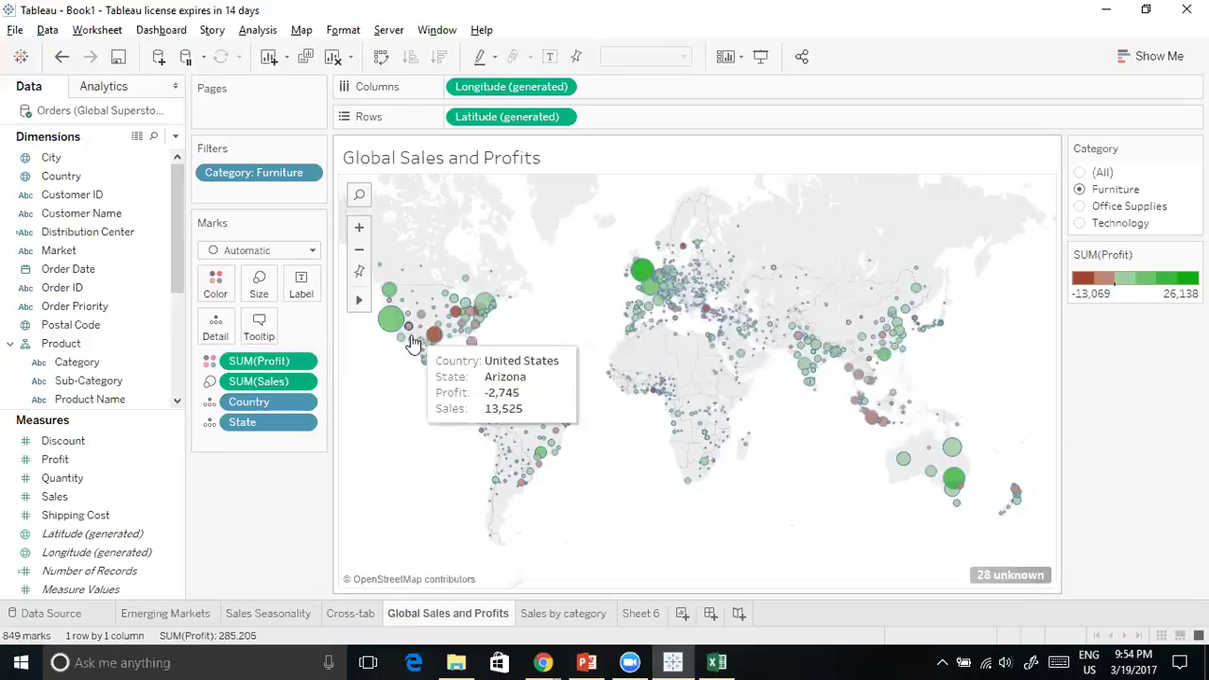
pyautogui.click(650, 616)
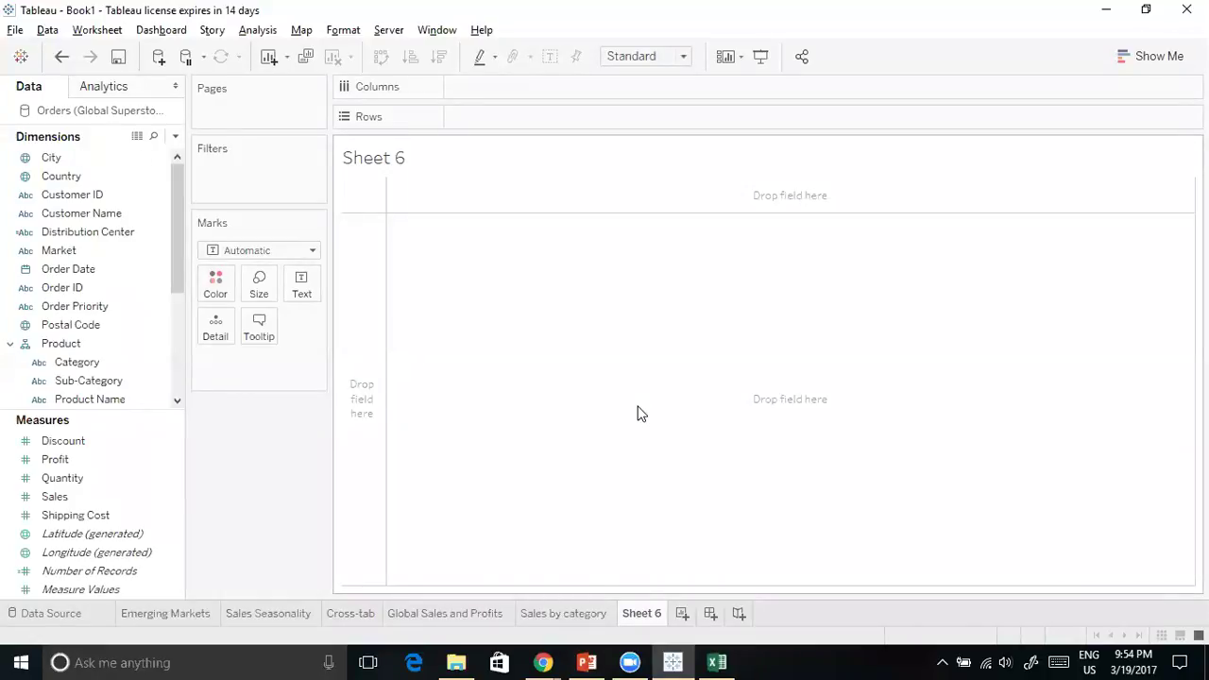
# Plot total Profit on rows against total Shipping Cost on columns in Sheet 6
pyautogui.click(95, 517)
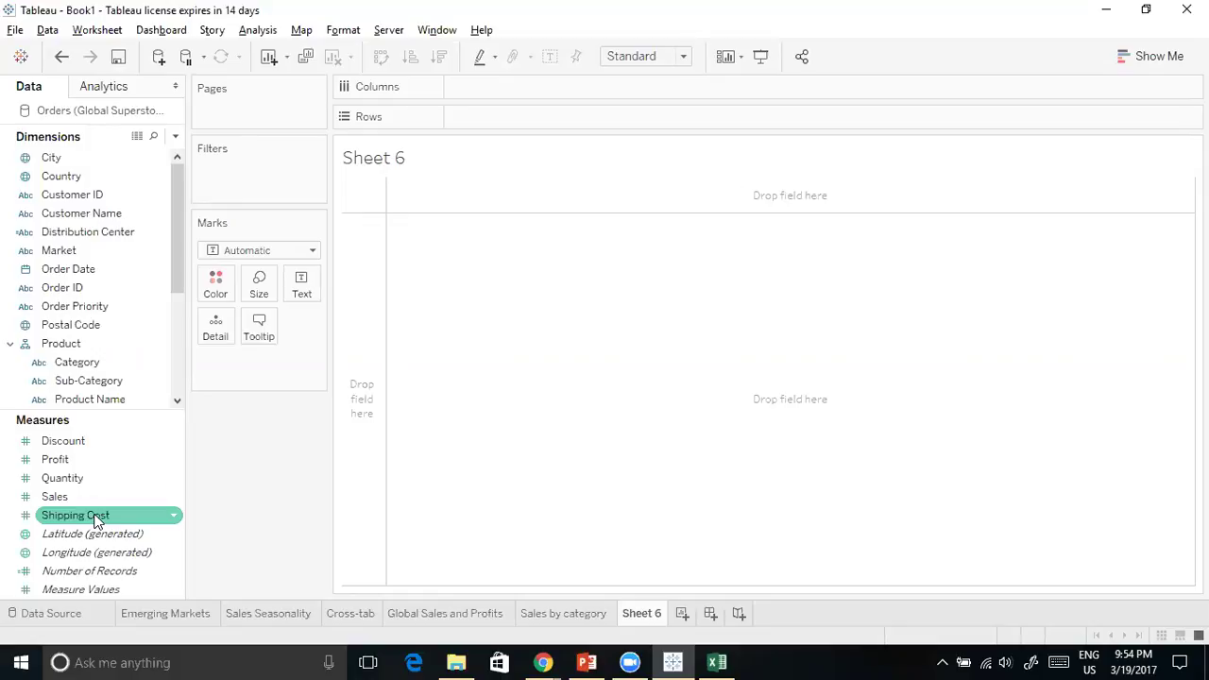
pyautogui.moveTo(111, 513); pyautogui.dragTo(534, 85)
pyautogui.moveTo(559, 190)
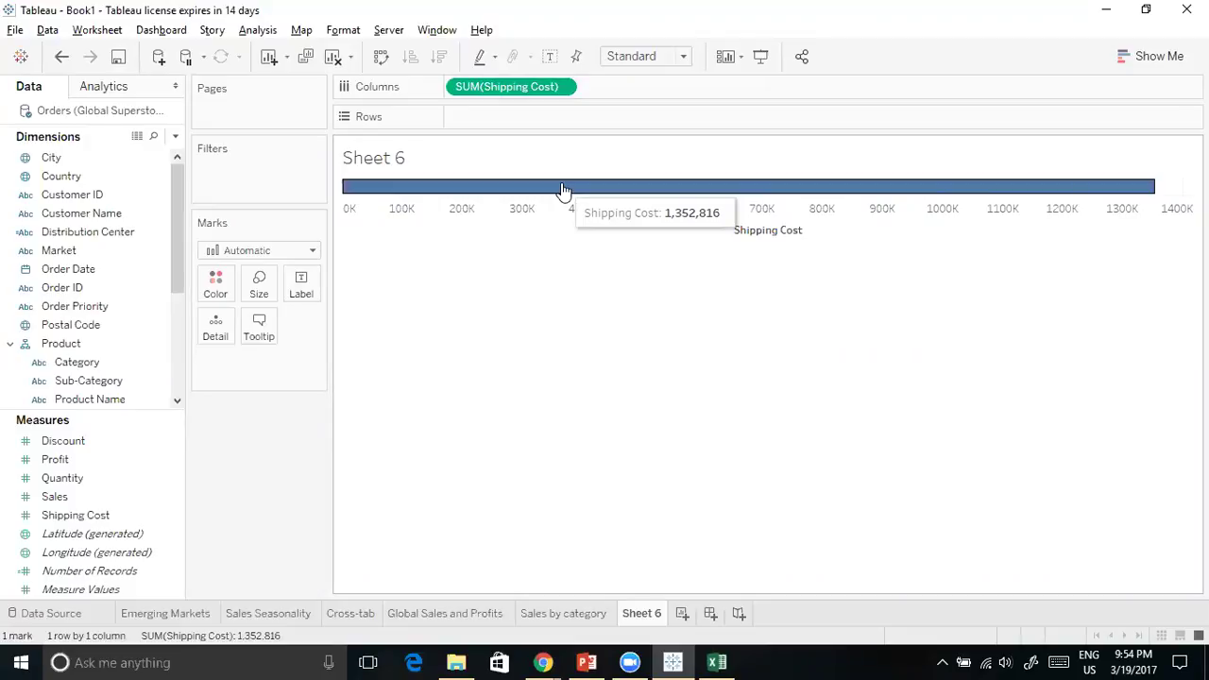
pyautogui.moveTo(55, 459); pyautogui.dragTo(488, 125)
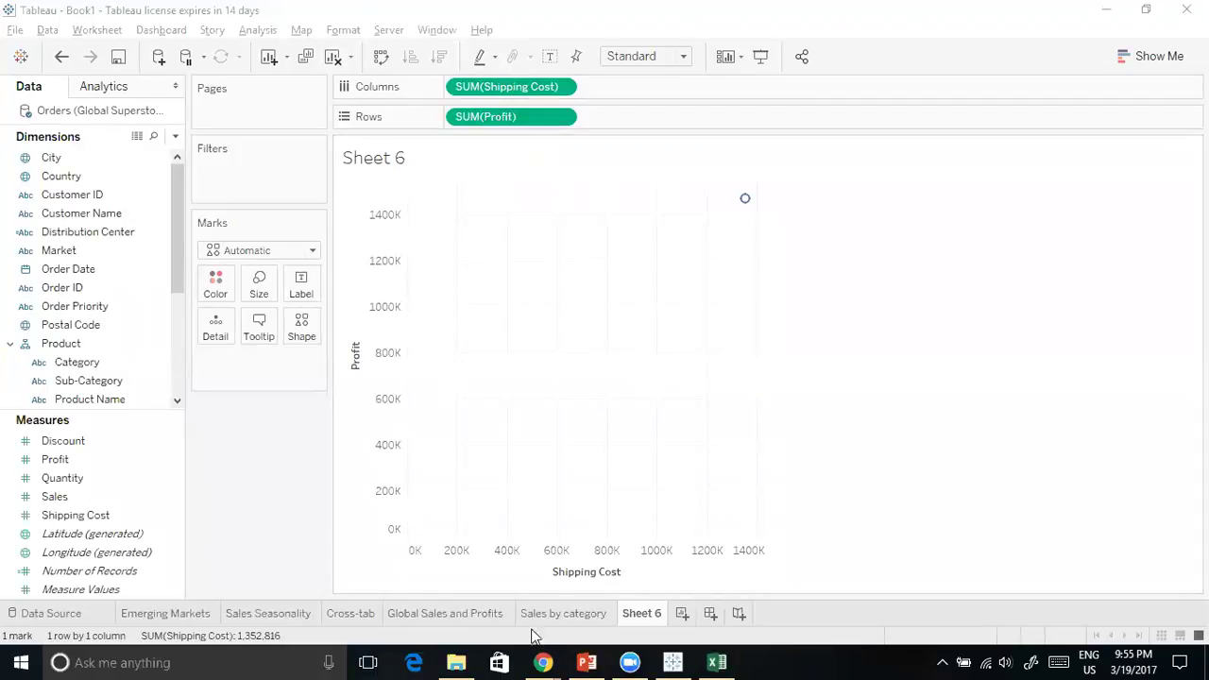
# Look through the Sales by category, Global Sales and Profits and Cross-tab sheets
pyautogui.click(559, 615)
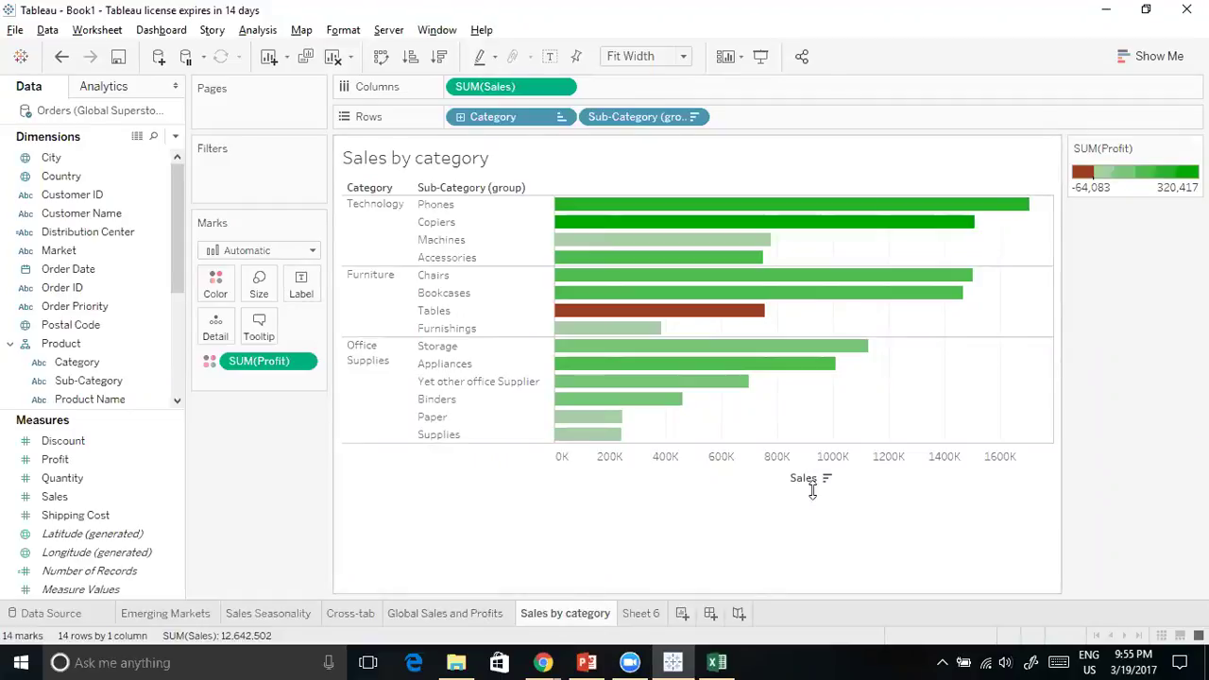
pyautogui.click(424, 616)
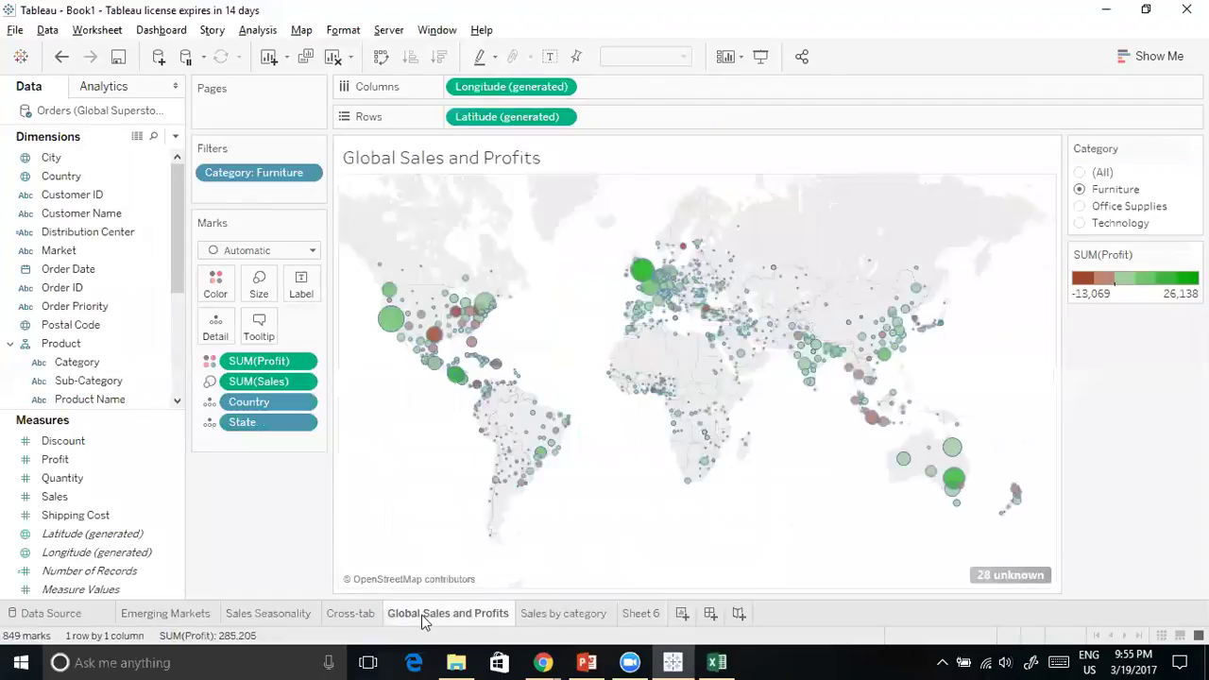
pyautogui.click(362, 614)
pyautogui.click(431, 614)
pyautogui.click(560, 615)
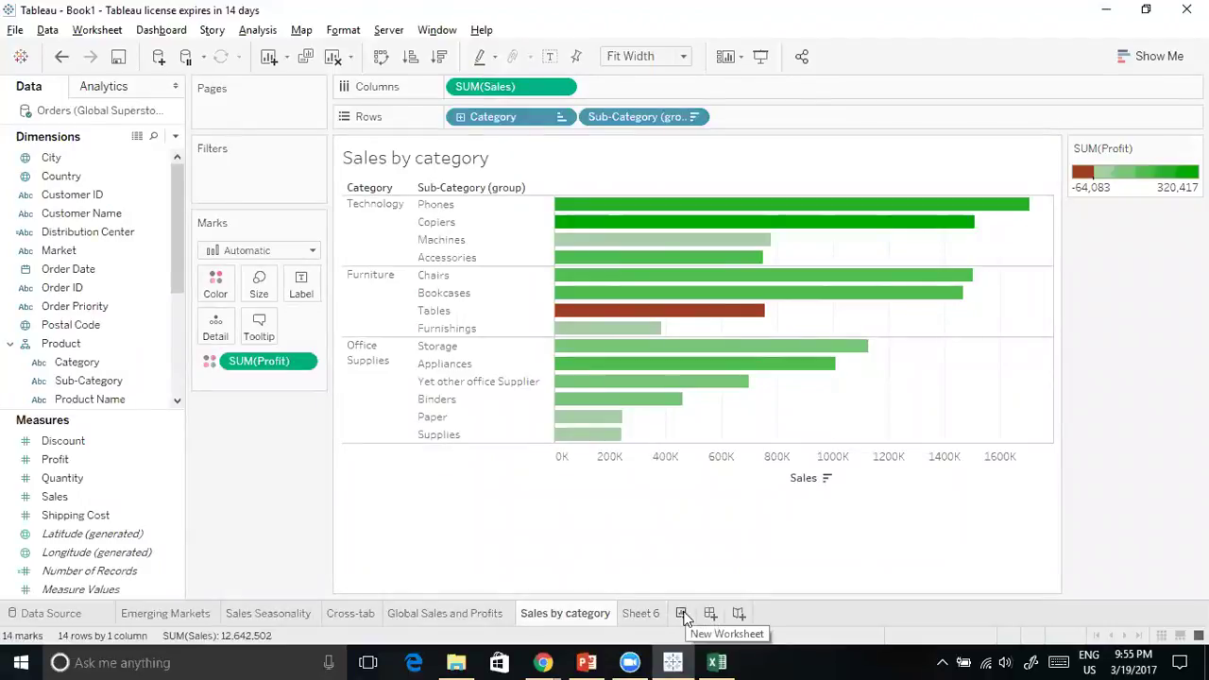
pyautogui.click(682, 614)
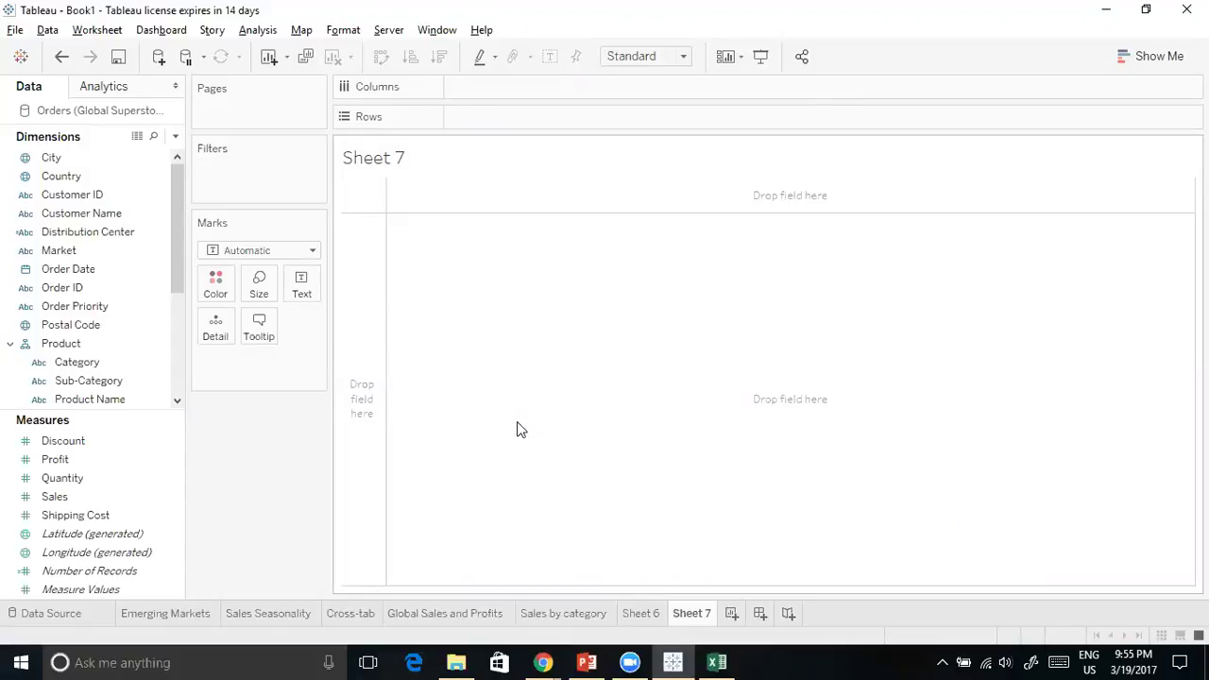
pyautogui.rightClick(696, 616)
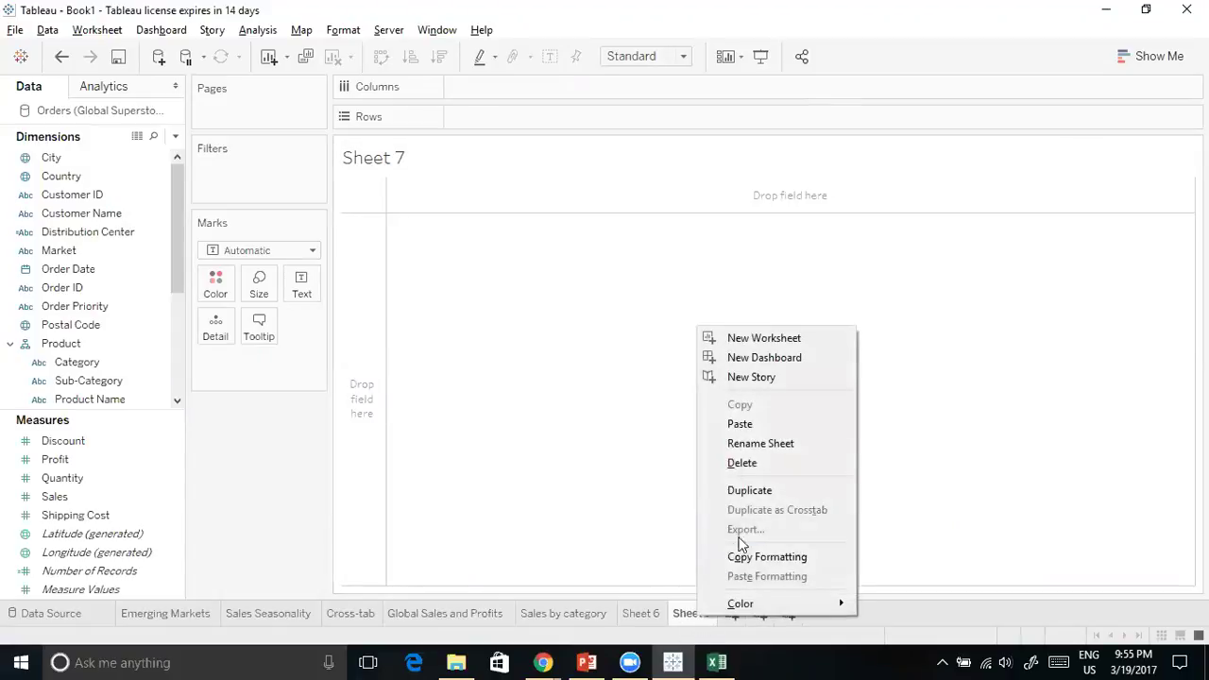
pyautogui.click(761, 464)
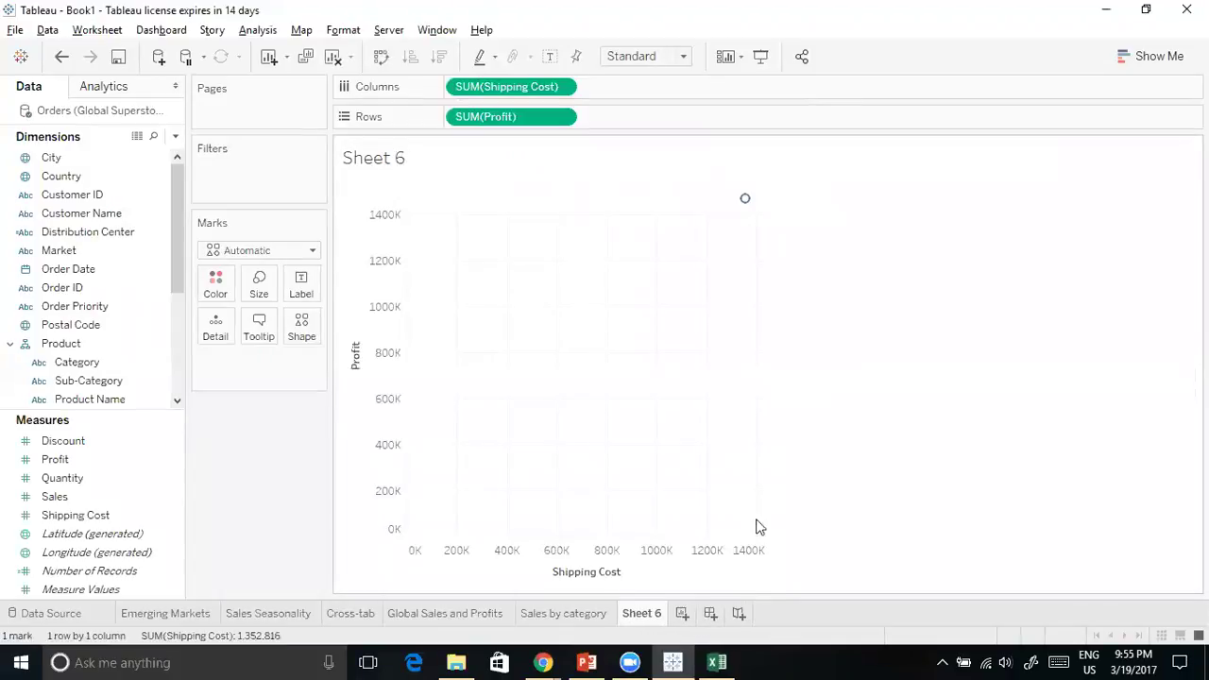
# Undo the recent changes back to the Sheet 5 chart with Category columns and Market rows fitted to Entire View
pyautogui.hotkey('ctrl', 'z')
pyautogui.hotkey('ctrl', 'z')
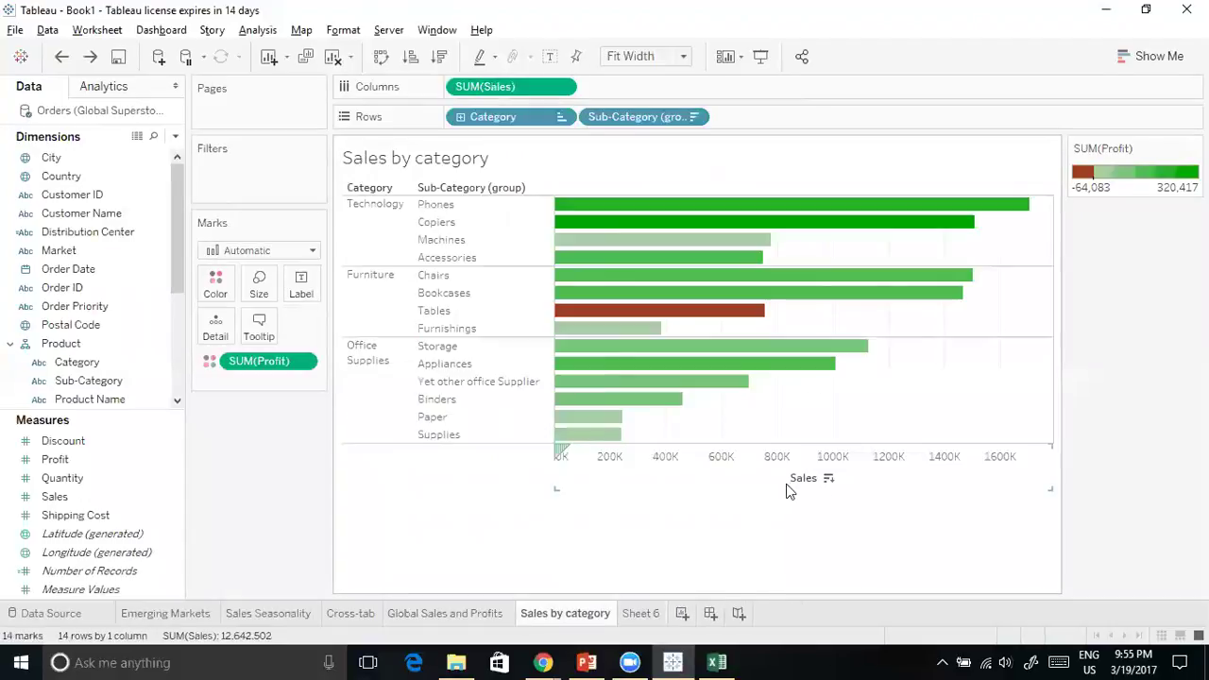
pyautogui.hotkey('ctrl', 'z')
pyautogui.hotkey('ctrl', 'z')
pyautogui.hotkey('ctrl', 'z')
pyautogui.hotkey('ctrl', 'z')
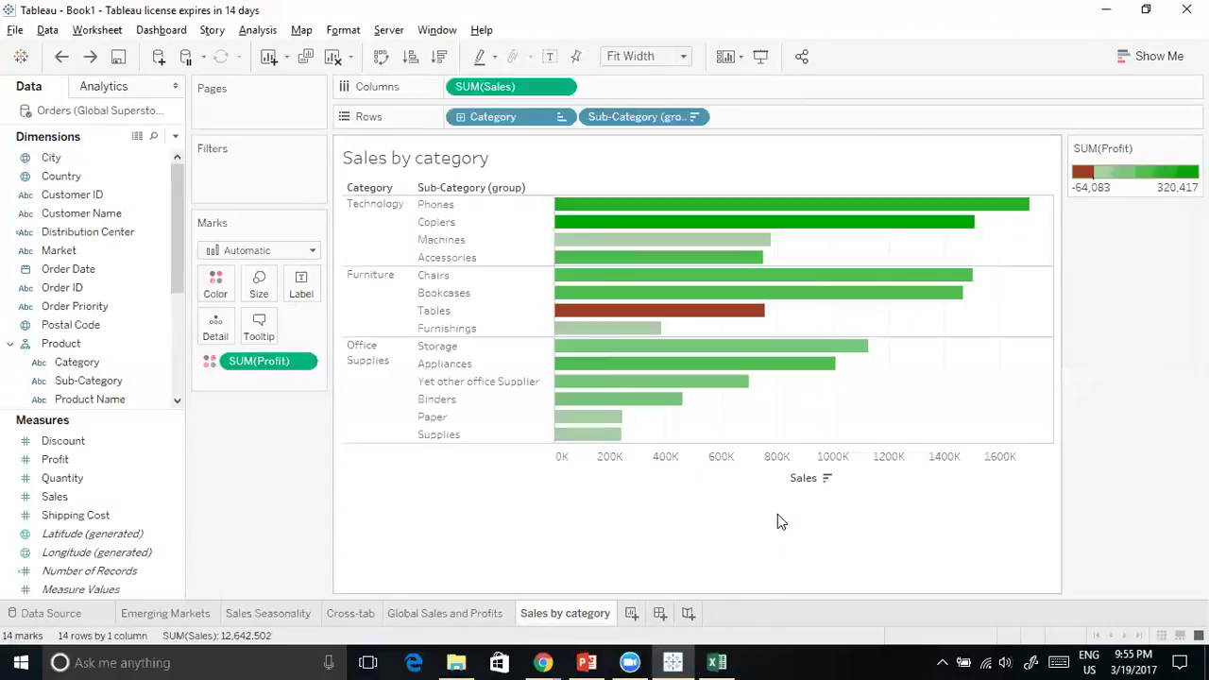
pyautogui.hotkey('ctrl', 'z')
pyautogui.hotkey('ctrl', 'z')
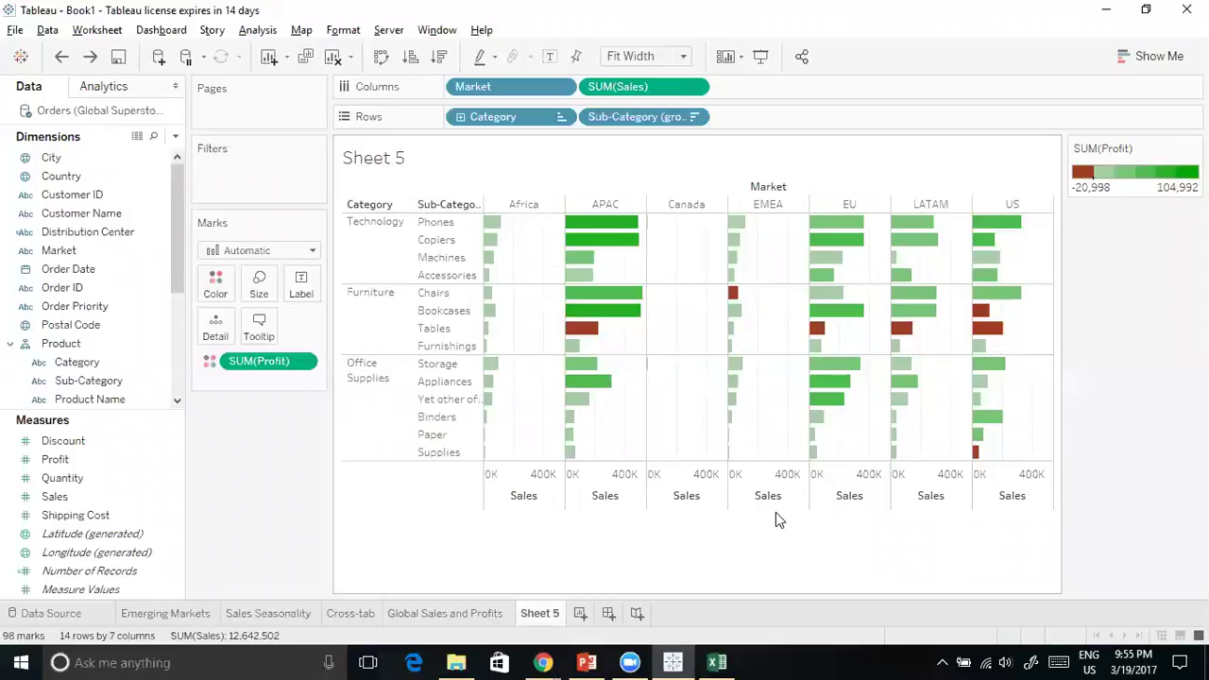
pyautogui.hotkey('ctrl', 'z')
pyautogui.hotkey('ctrl', 'z')
pyautogui.hotkey('ctrl', 'z')
pyautogui.hotkey('ctrl', 'z')
pyautogui.hotkey('ctrl', 'z')
pyautogui.hotkey('ctrl', 'z')
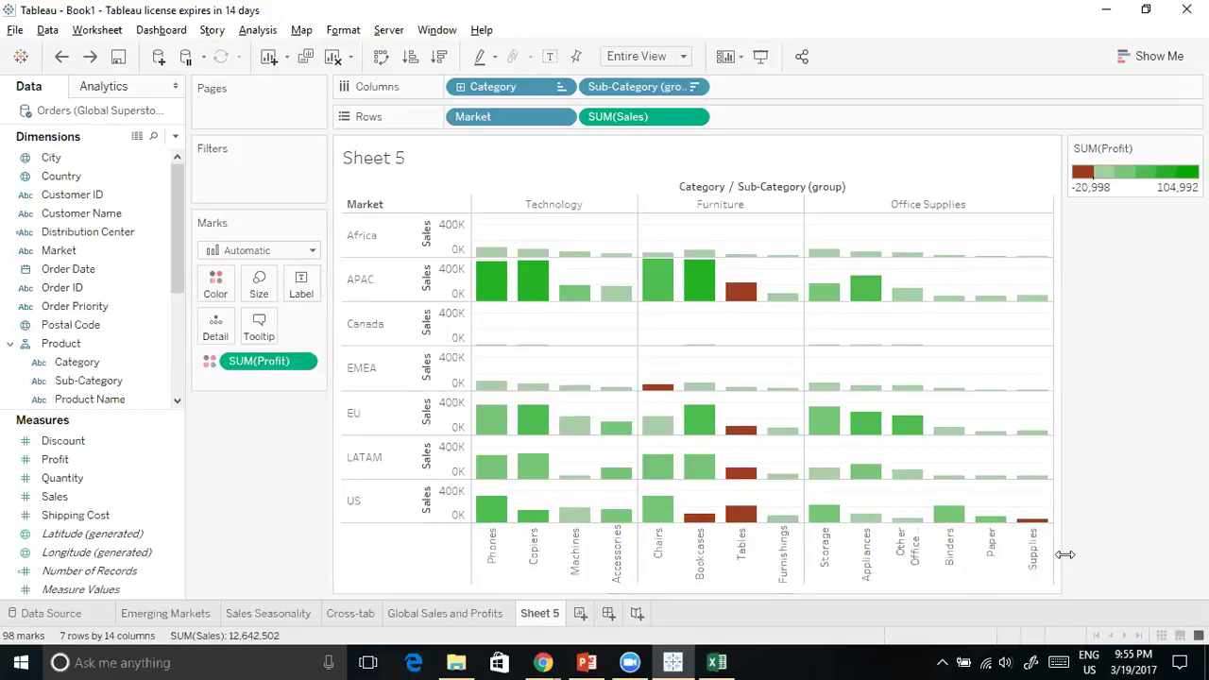
# Group the Paper and Supplies sub-categories under Office Supplies in the Sheet 5 chart
pyautogui.click(982, 563)
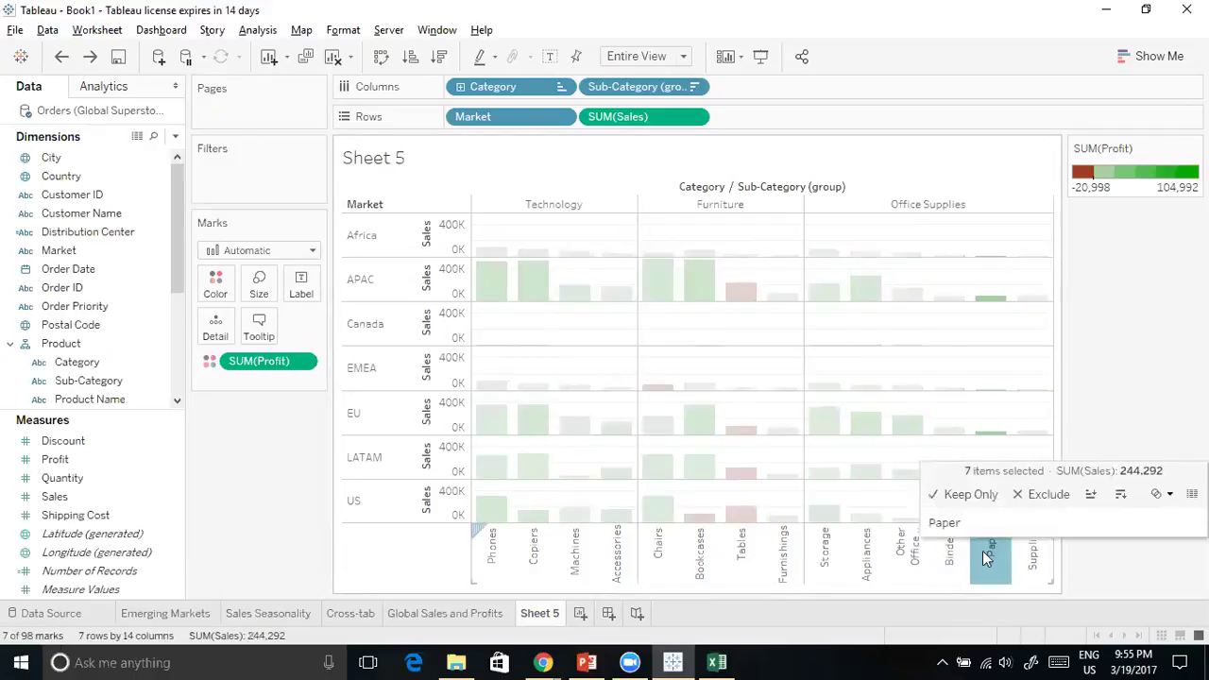
pyautogui.keyDown('ctrl'); pyautogui.click(1033, 561); pyautogui.keyUp('ctrl')
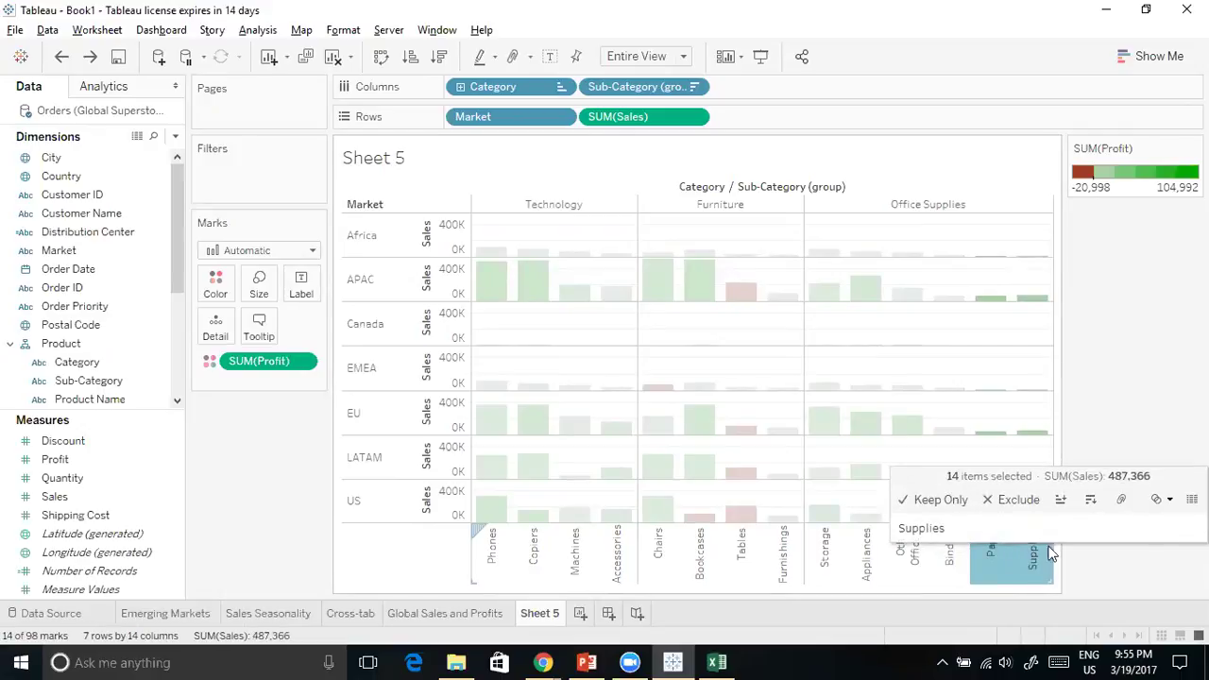
pyautogui.click(1124, 500)
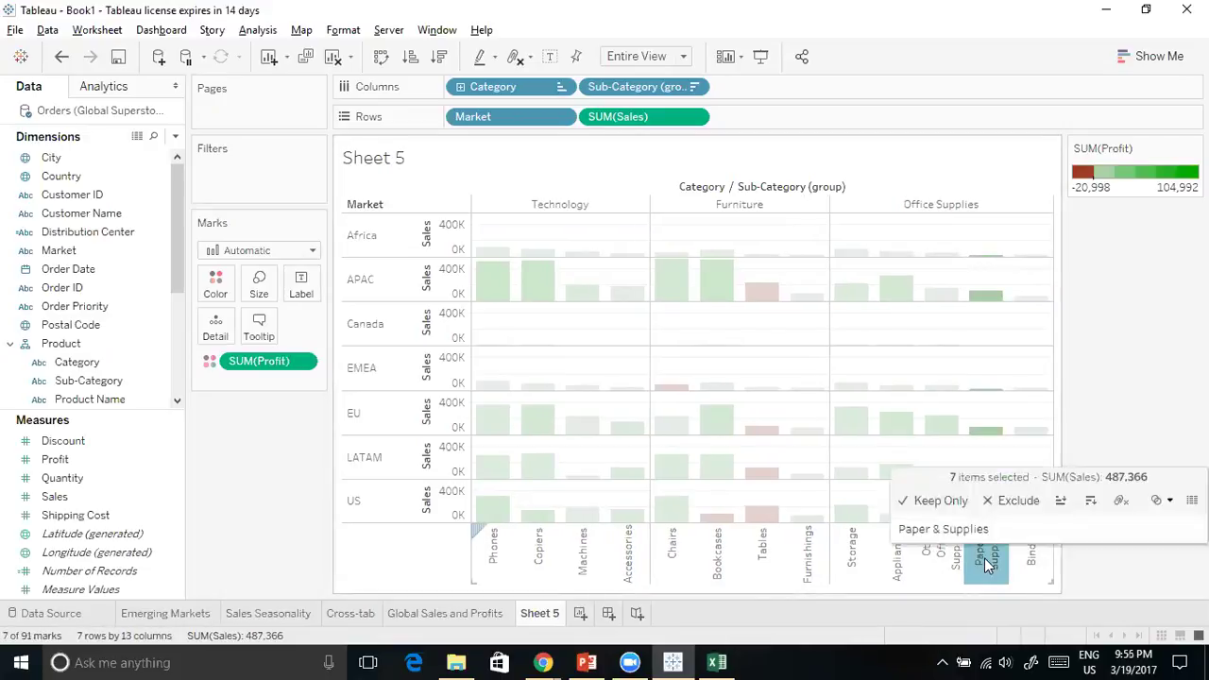
# Change the alias of the Paper & Supplies group to "One new group"
pyautogui.rightClick(985, 563)
pyautogui.click(1030, 525)
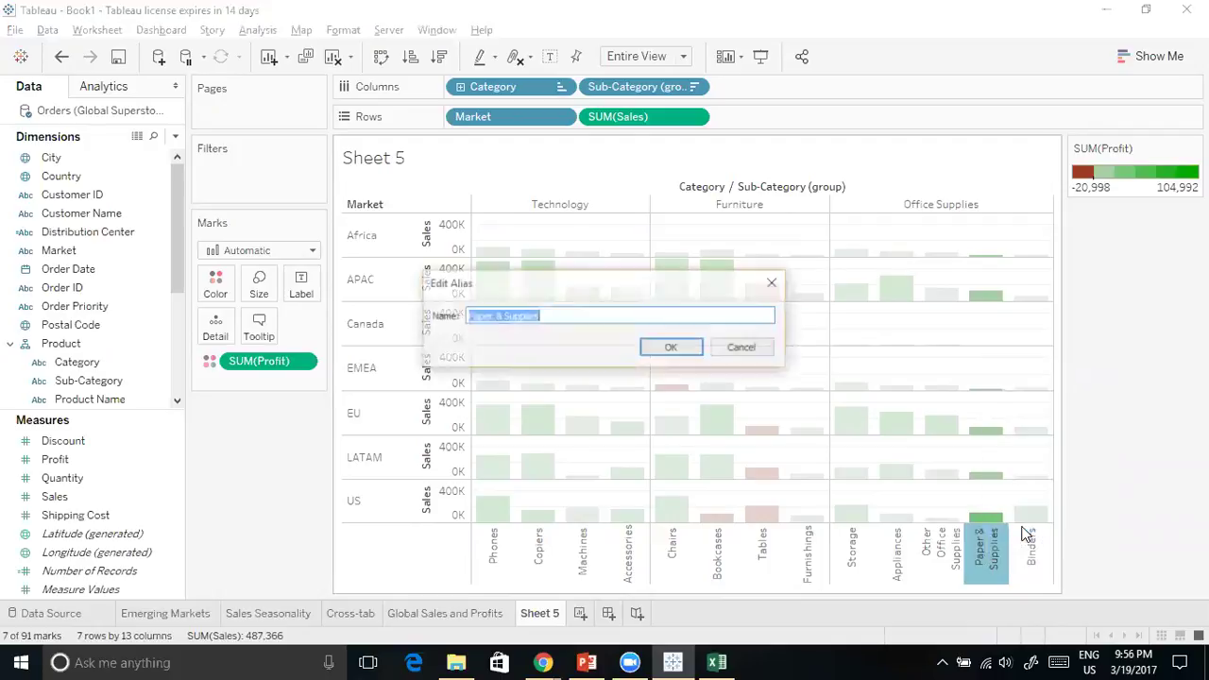
pyautogui.write('One new group')
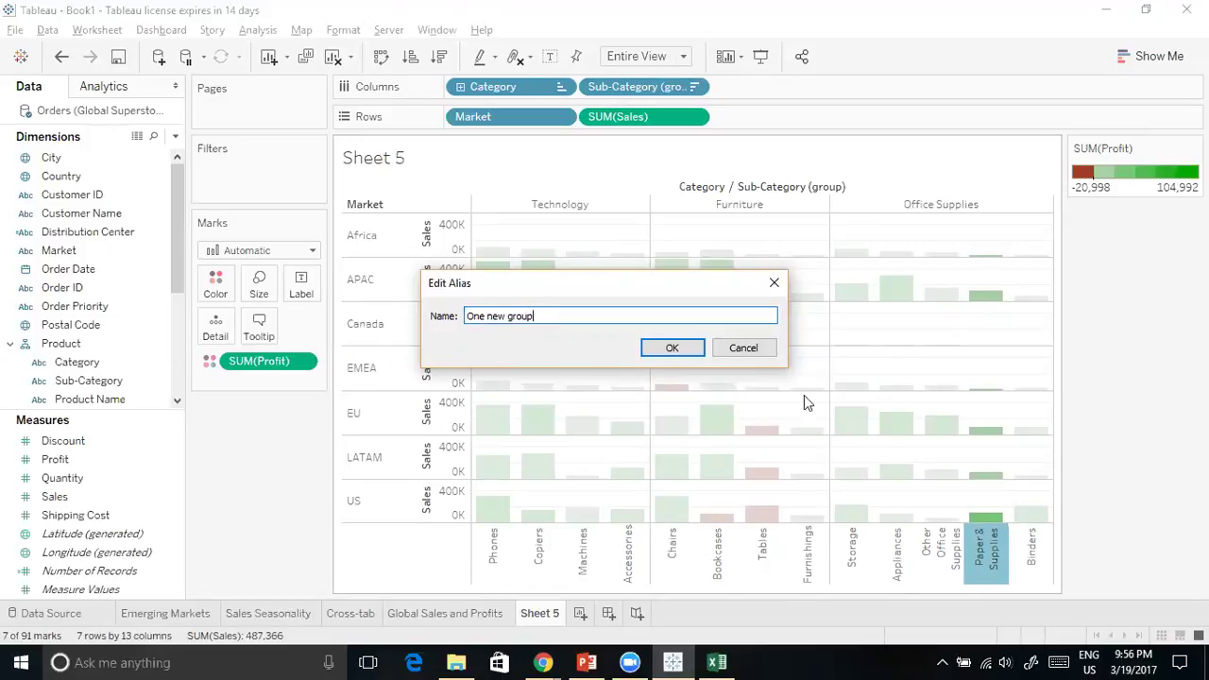
pyautogui.click(672, 347)
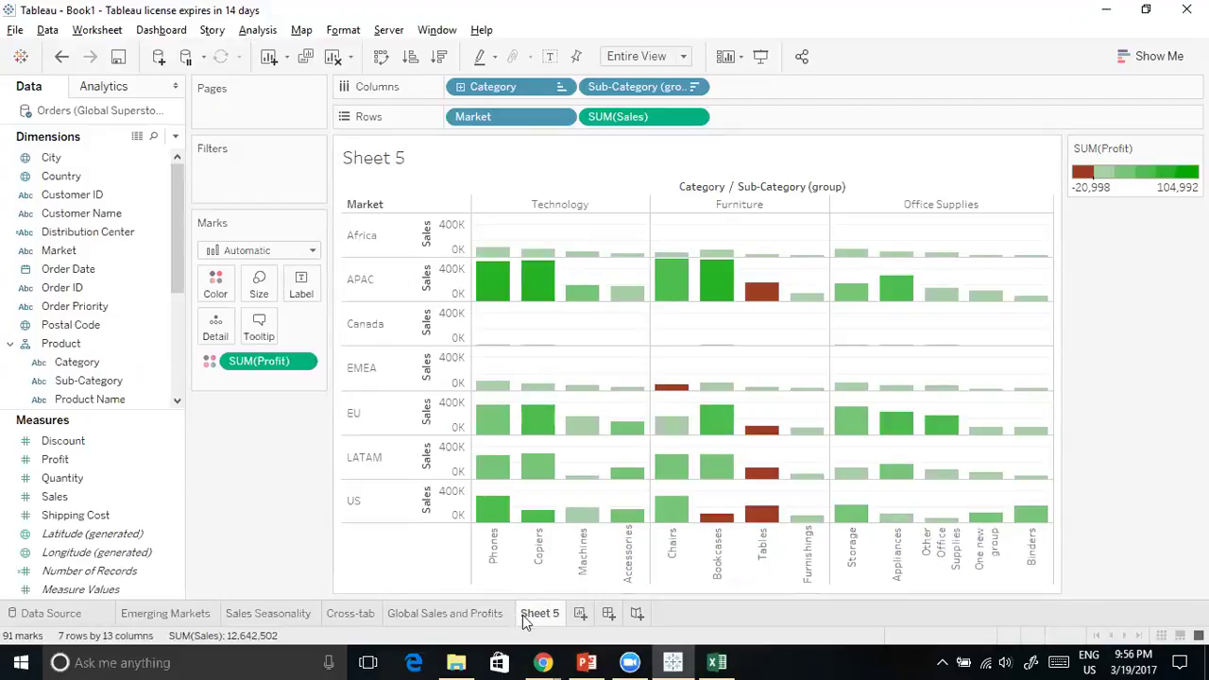
# Add a new blank worksheet after Sheet 5
pyautogui.click(462, 613)
pyautogui.click(537, 613)
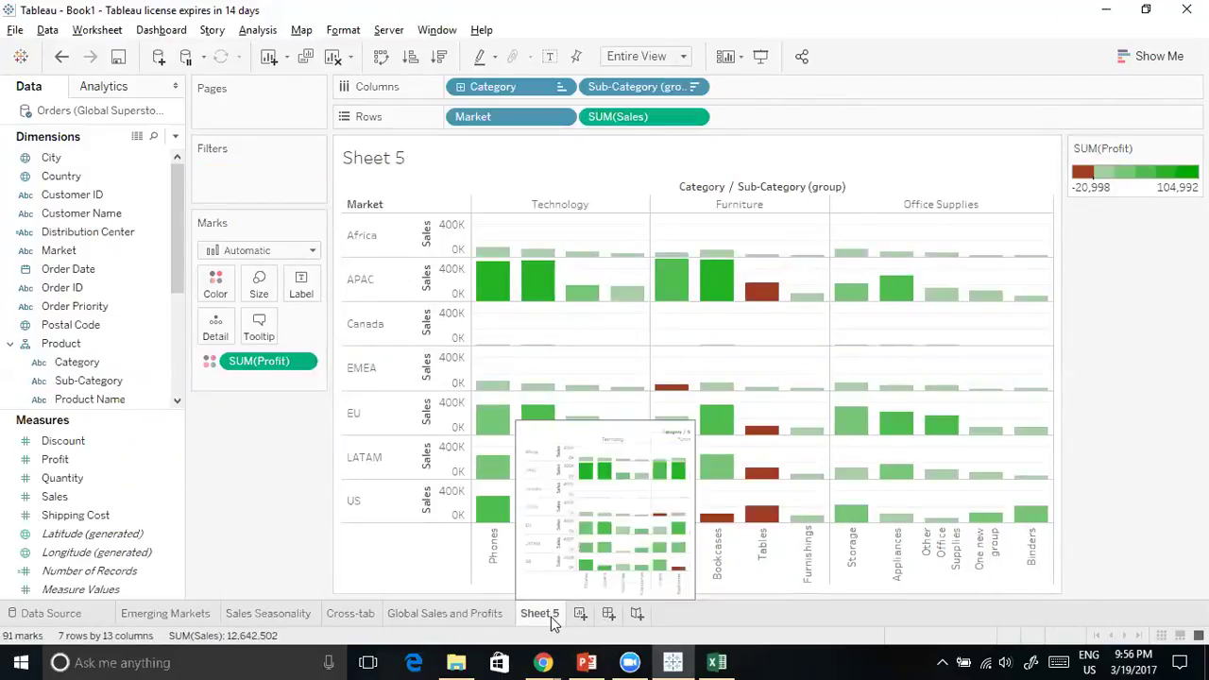
pyautogui.click(580, 614)
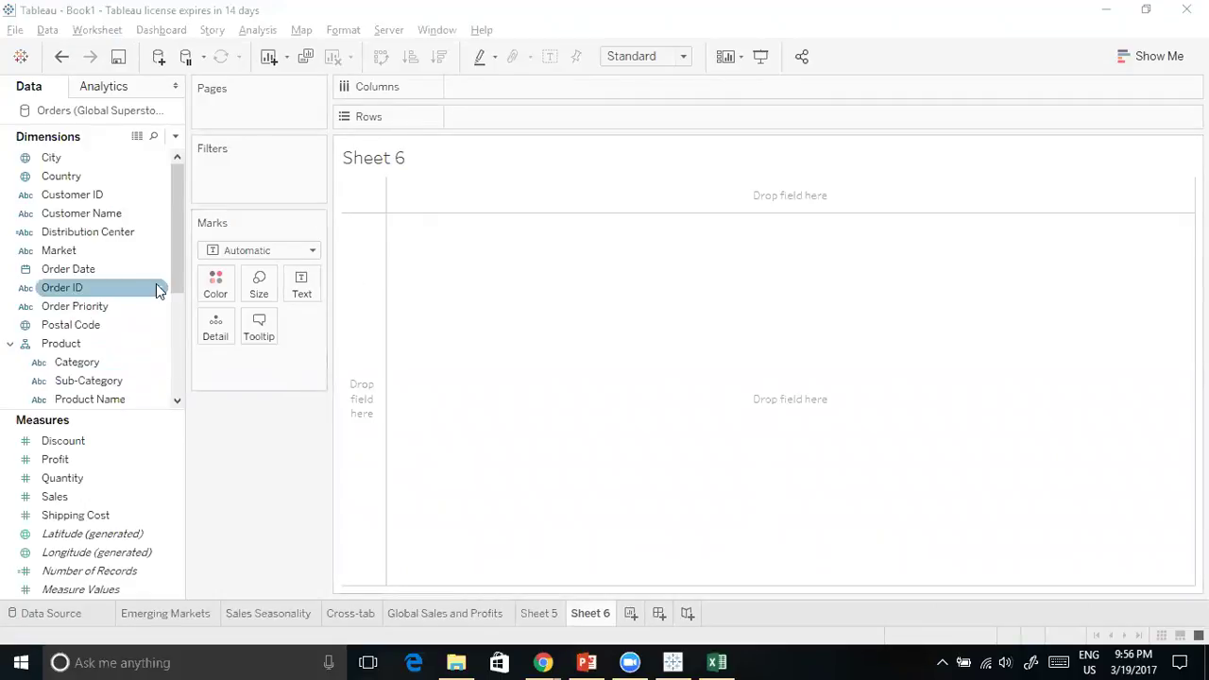
# Build a scatter view with Shipping Cost on columns and Profit on rows, and inspect its mark
pyautogui.moveTo(83, 519); pyautogui.dragTo(504, 92)
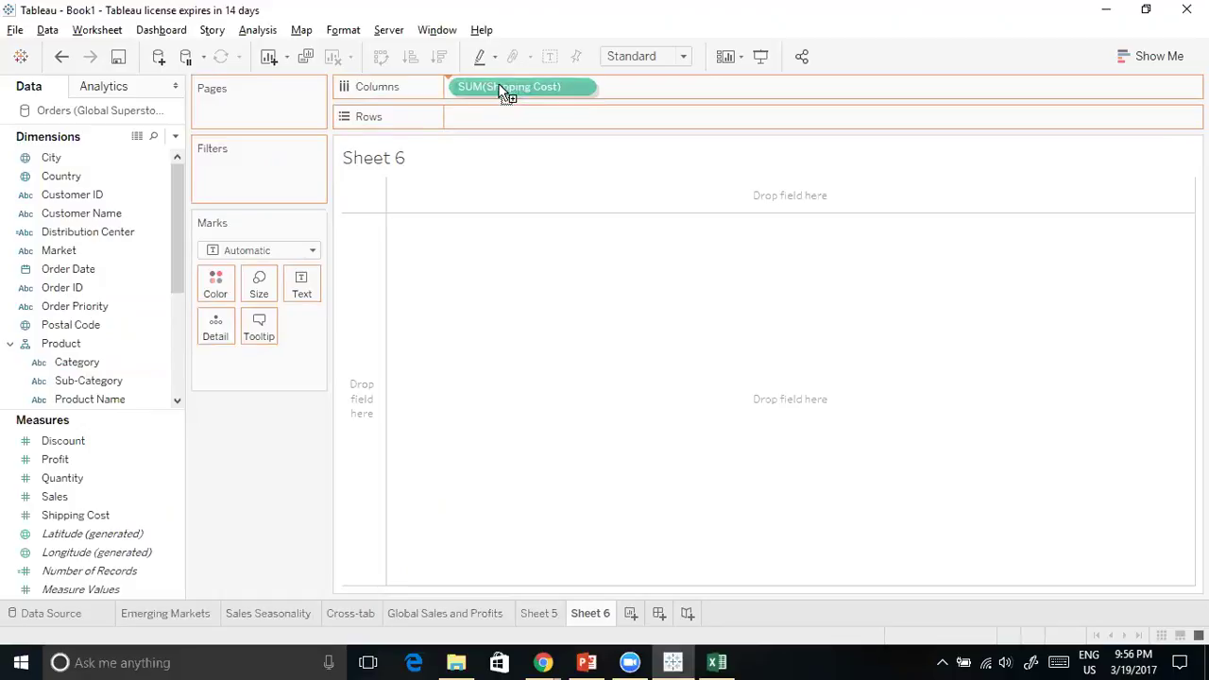
pyautogui.moveTo(62, 441); pyautogui.dragTo(498, 119)
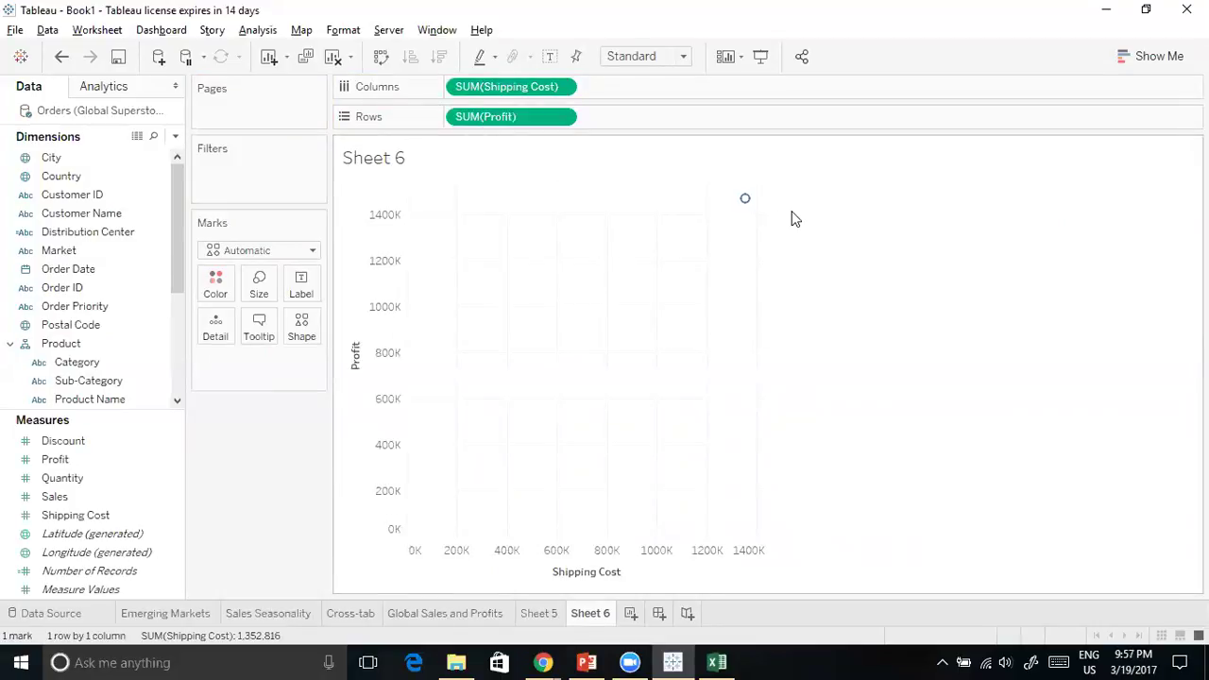
pyautogui.moveTo(746, 202)
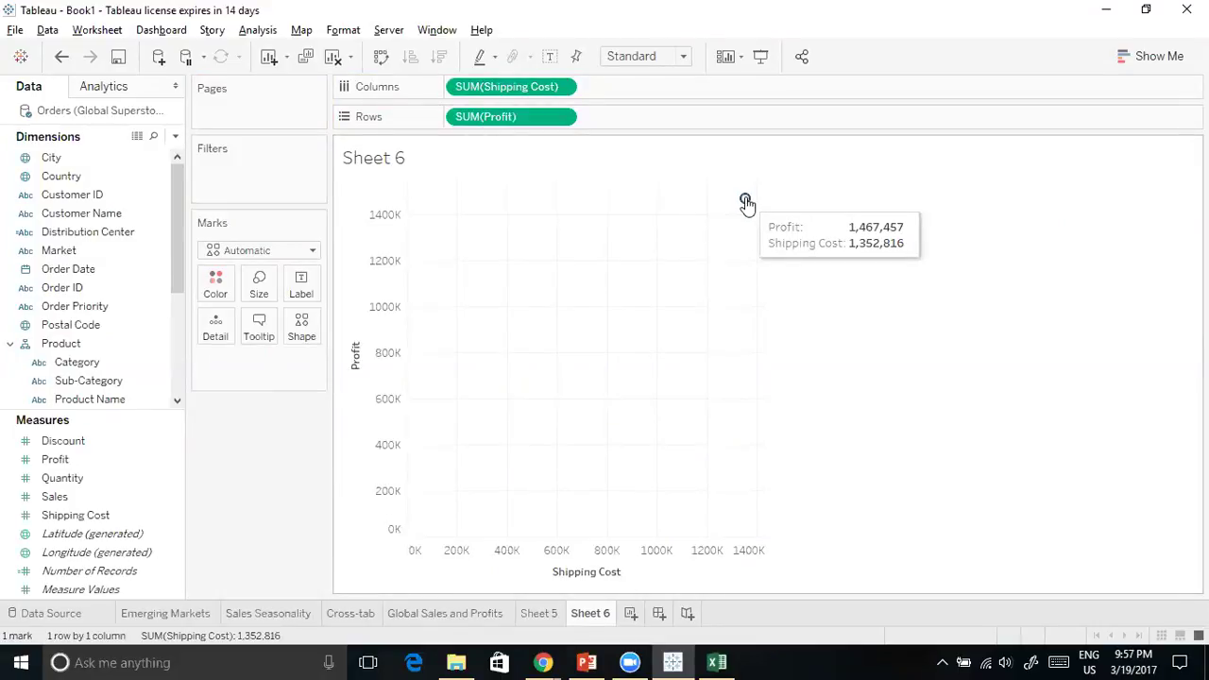
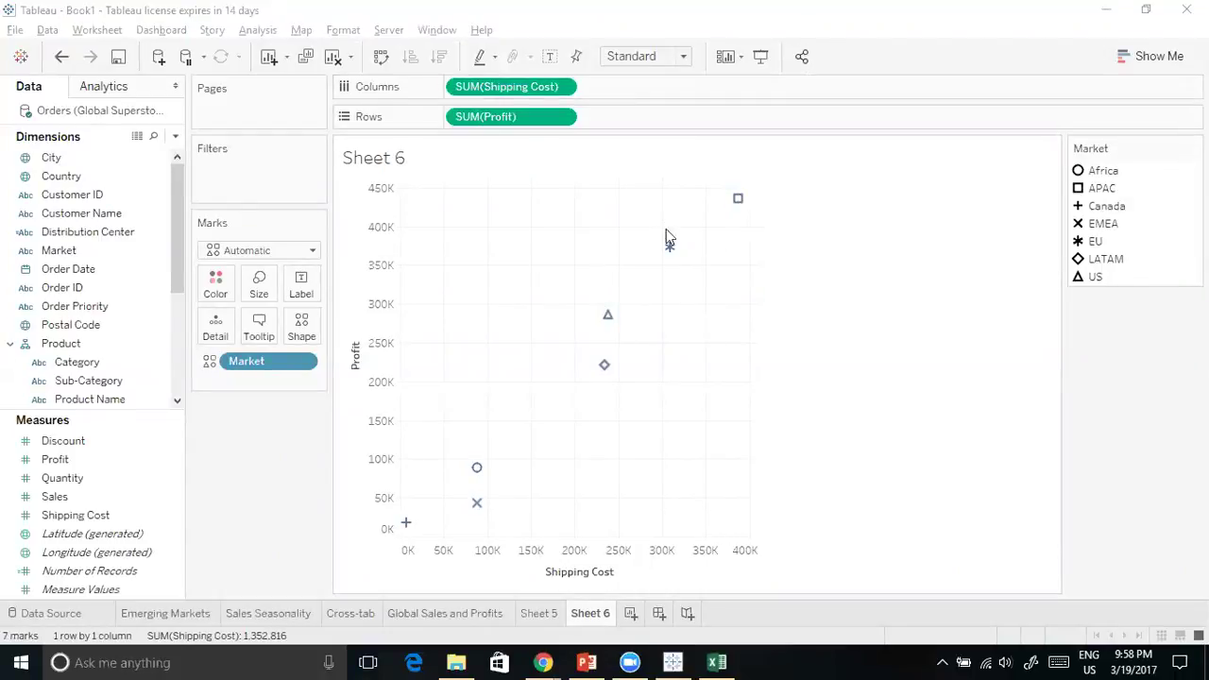
# Consult the "How Do Humans Like Their Data?" slide in PowerPoint, and color the Tableau scatter plot's marks by Category
pyautogui.click(586, 662)
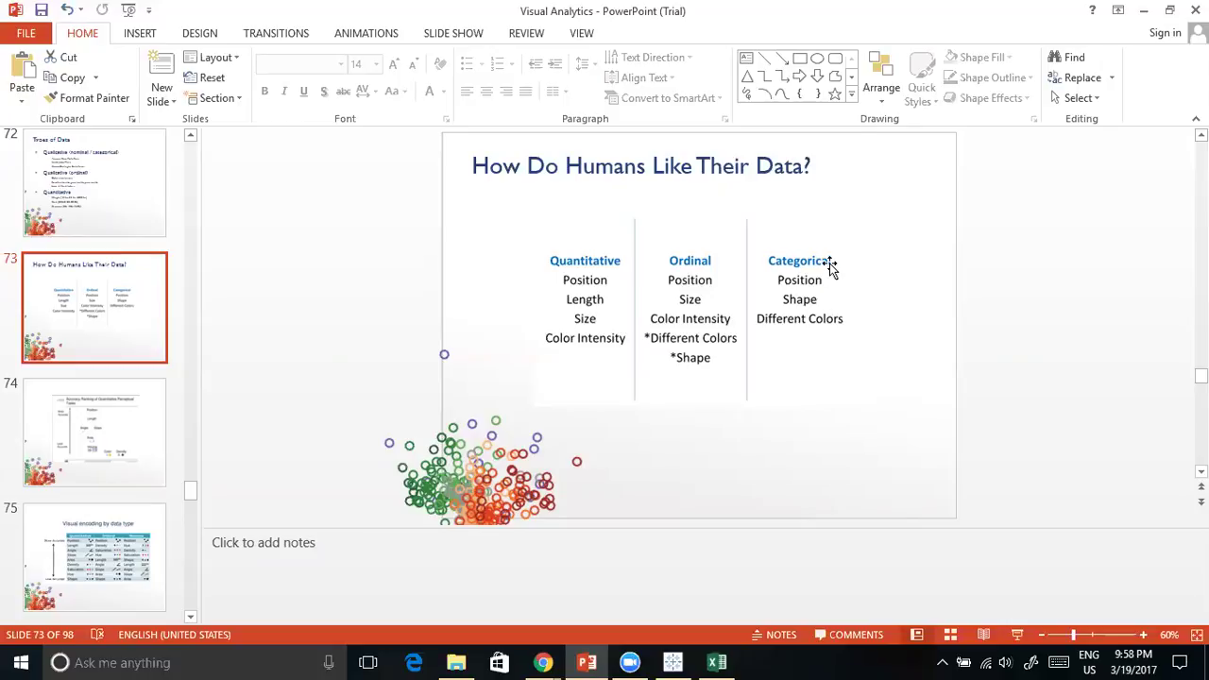
pyautogui.hotkey('alt', 'Tab')
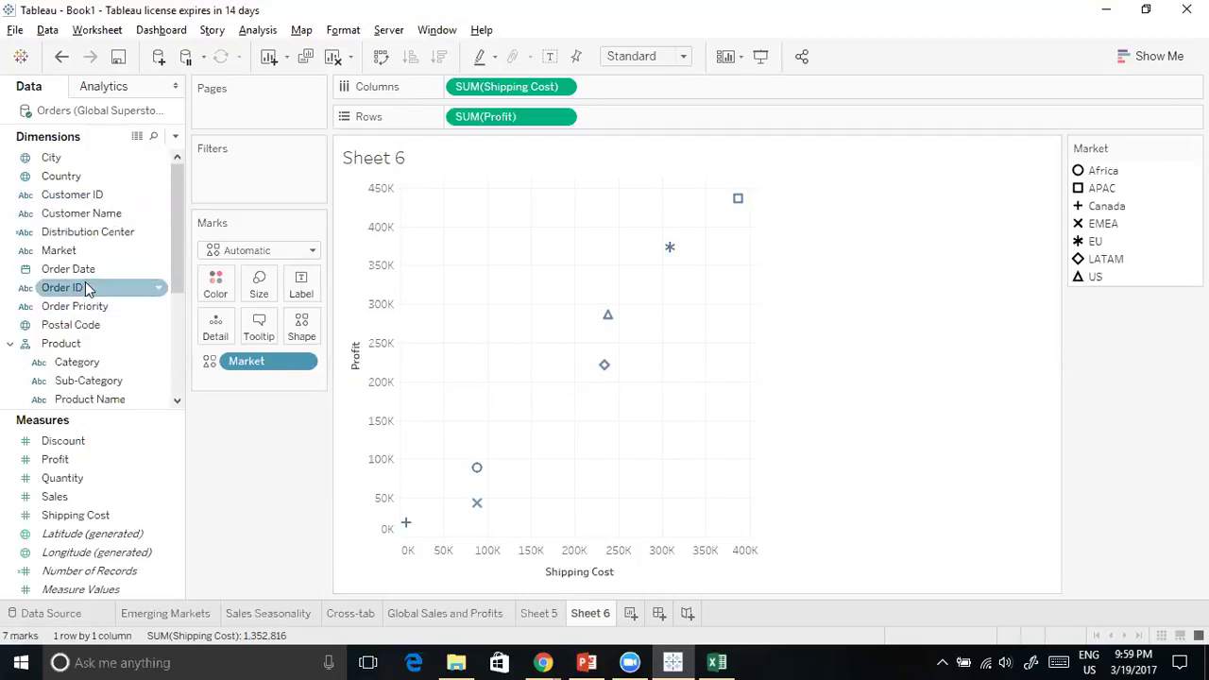
pyautogui.scroll(-1, 85, 281)
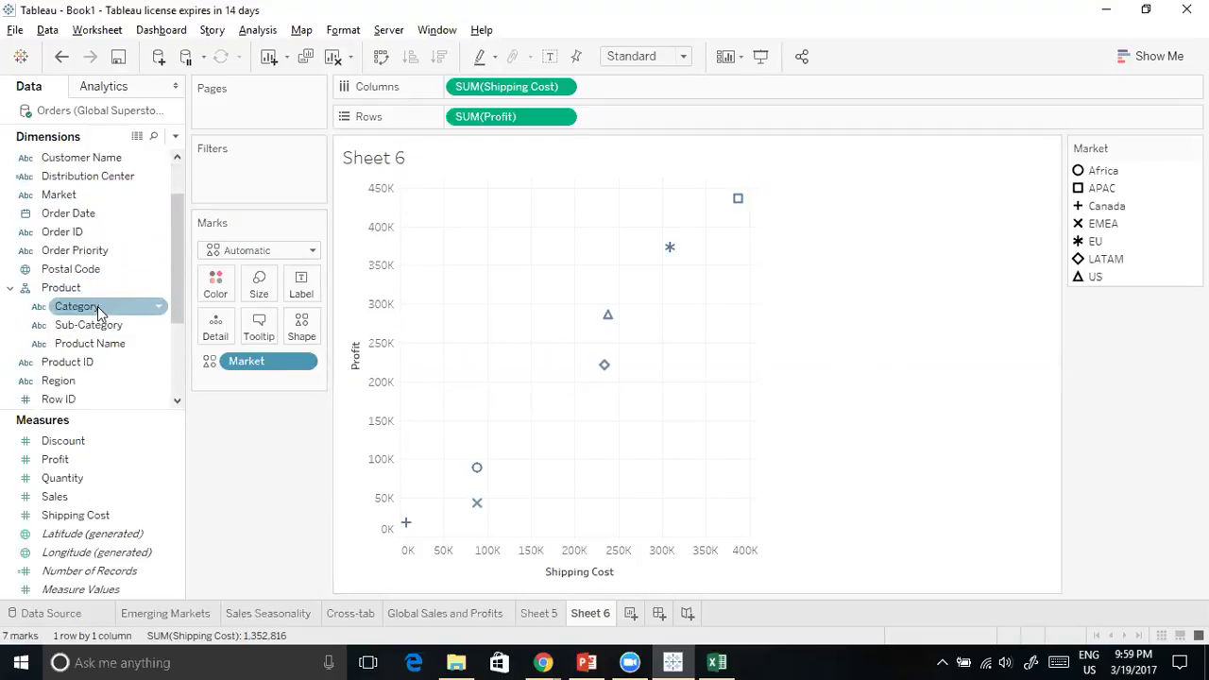
pyautogui.moveTo(109, 312); pyautogui.dragTo(220, 290)
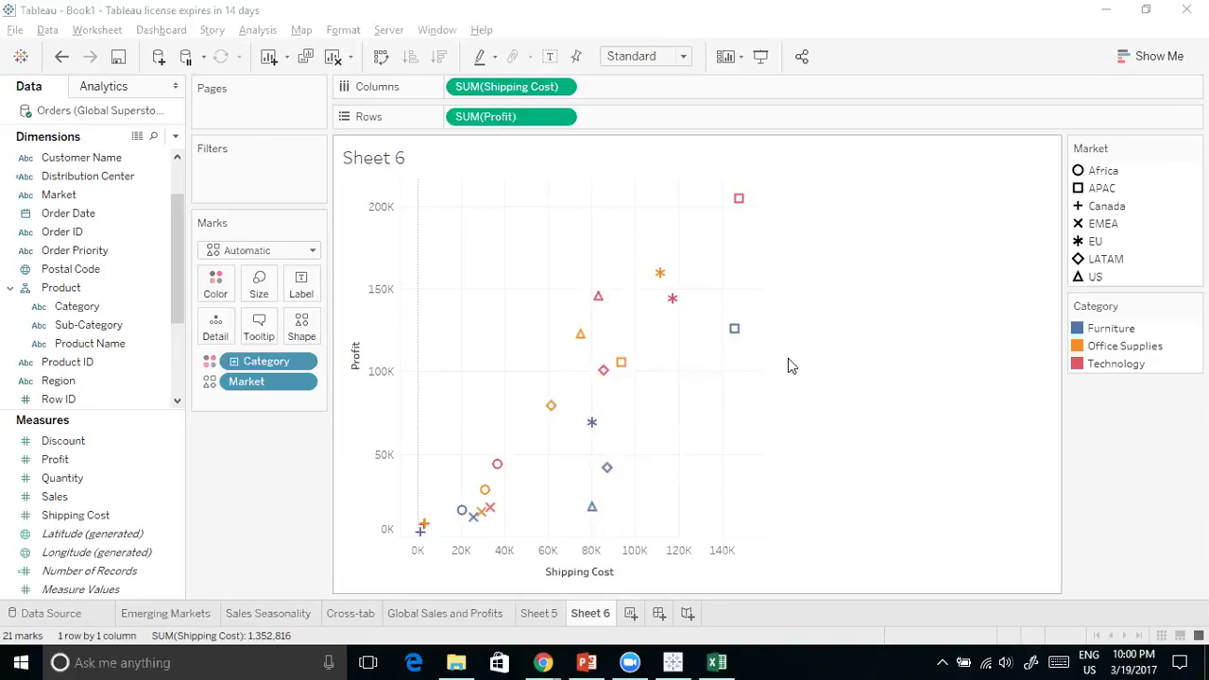
# Compare the Global Sales and Profits map with the Sheet 6 scatter plot, examining individual marks' details in both
pyautogui.click(443, 614)
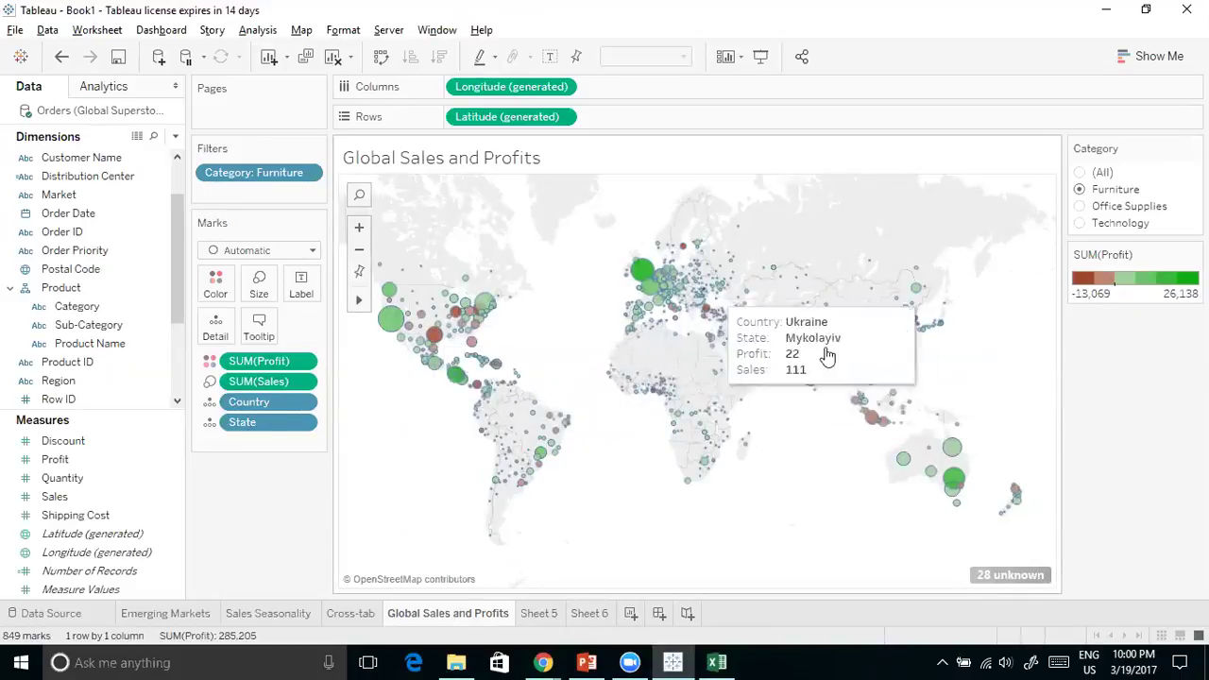
pyautogui.click(588, 614)
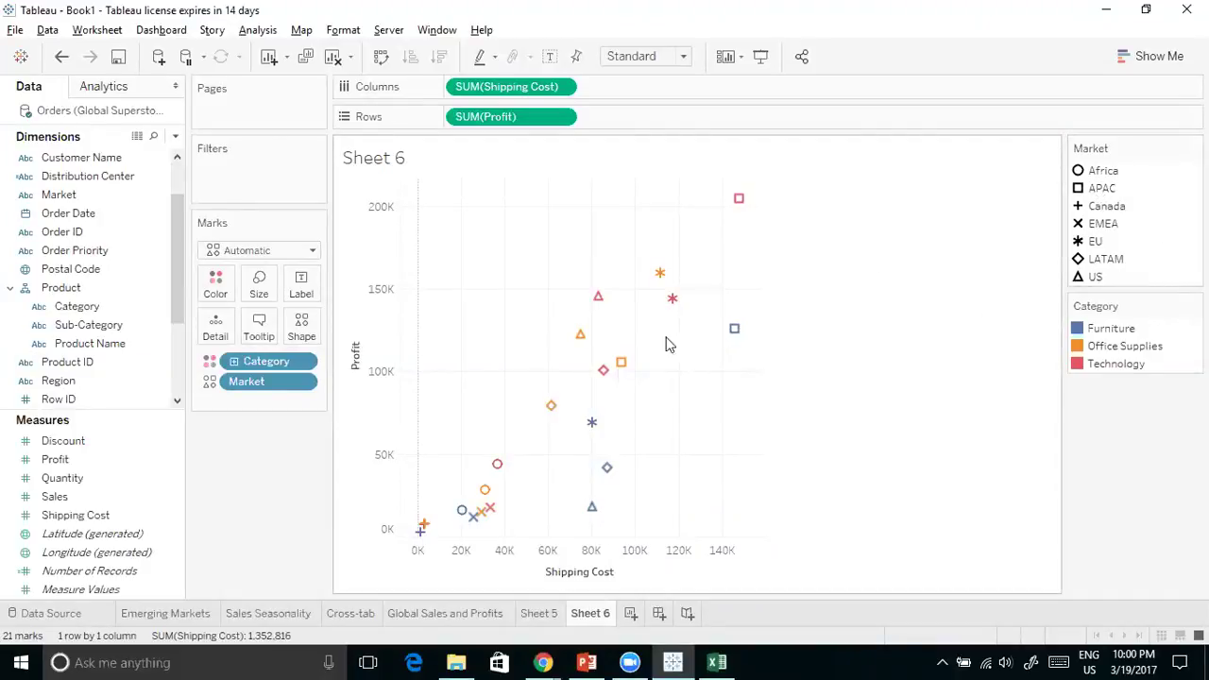
pyautogui.moveTo(741, 205)
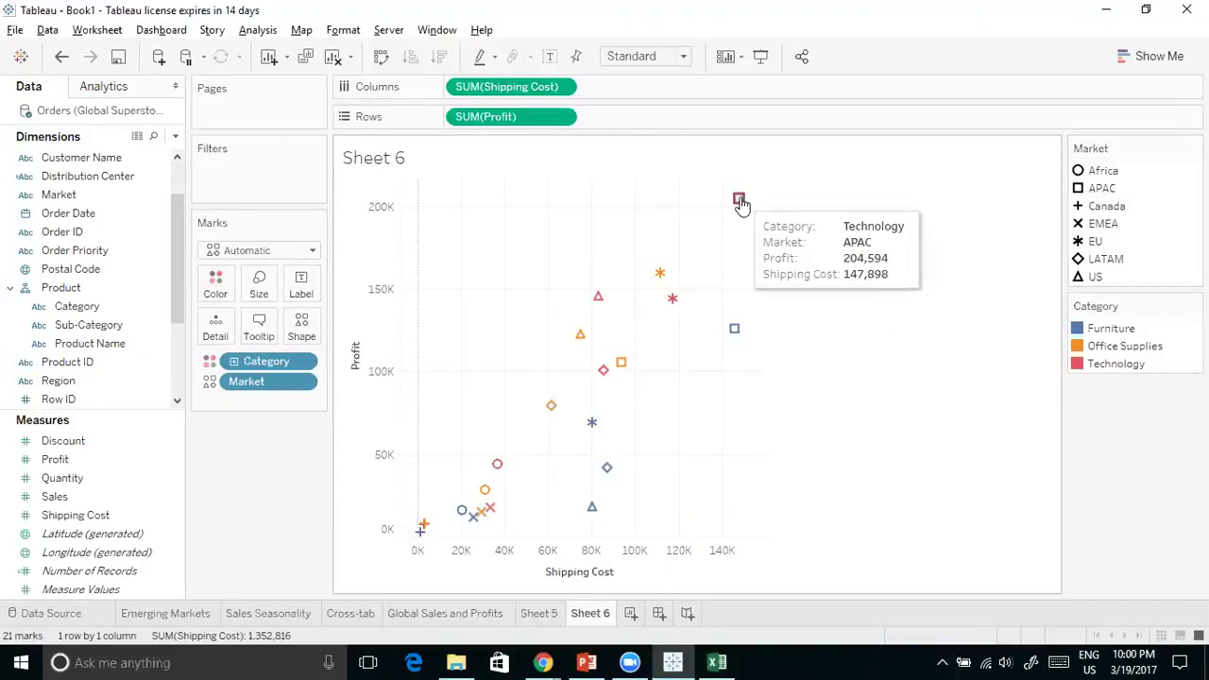
pyautogui.moveTo(621, 368)
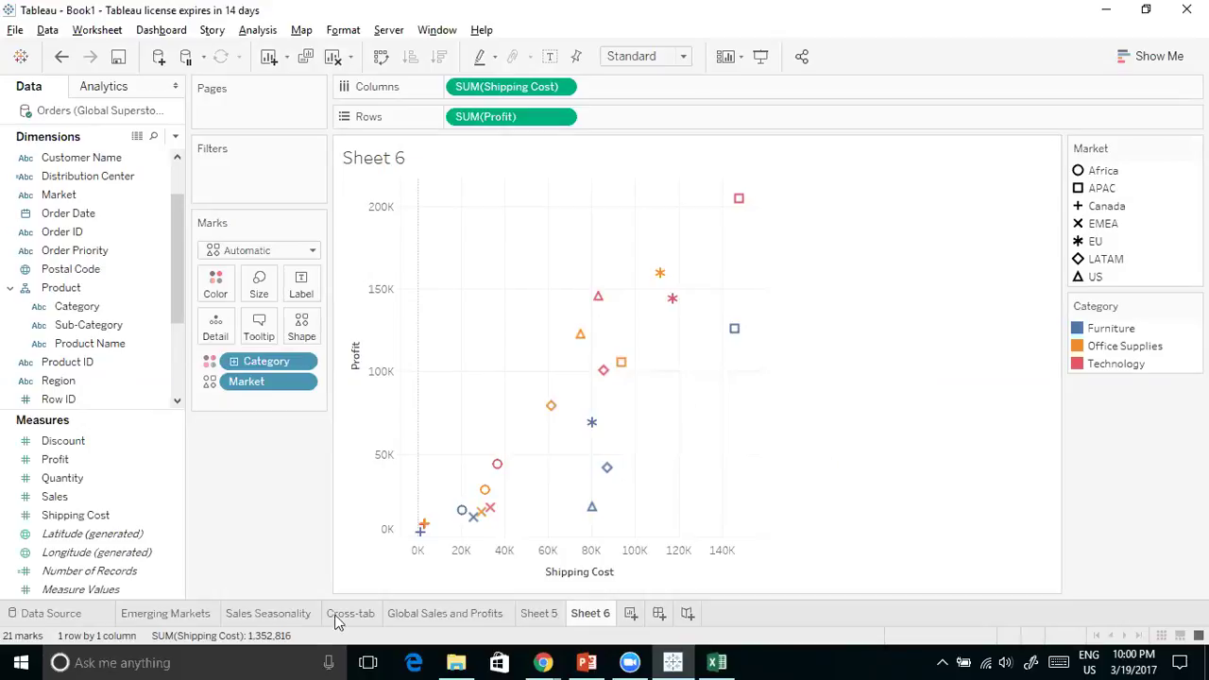
pyautogui.click(435, 613)
pyautogui.moveTo(704, 316)
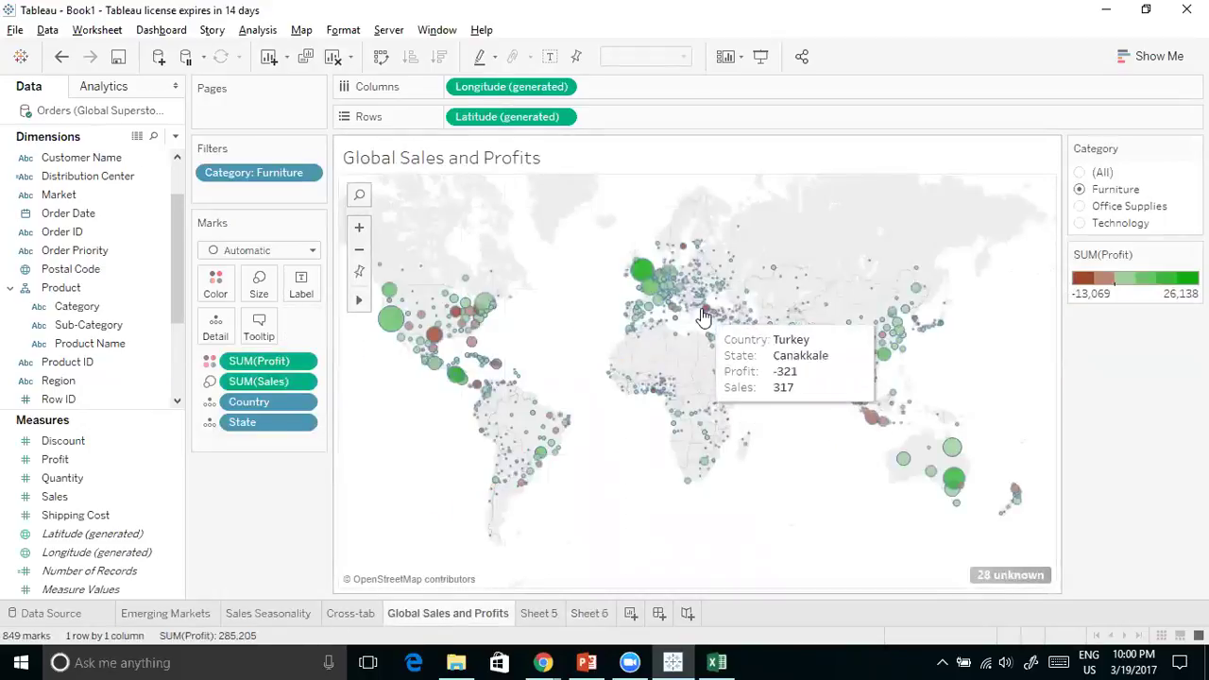
pyautogui.moveTo(850, 376)
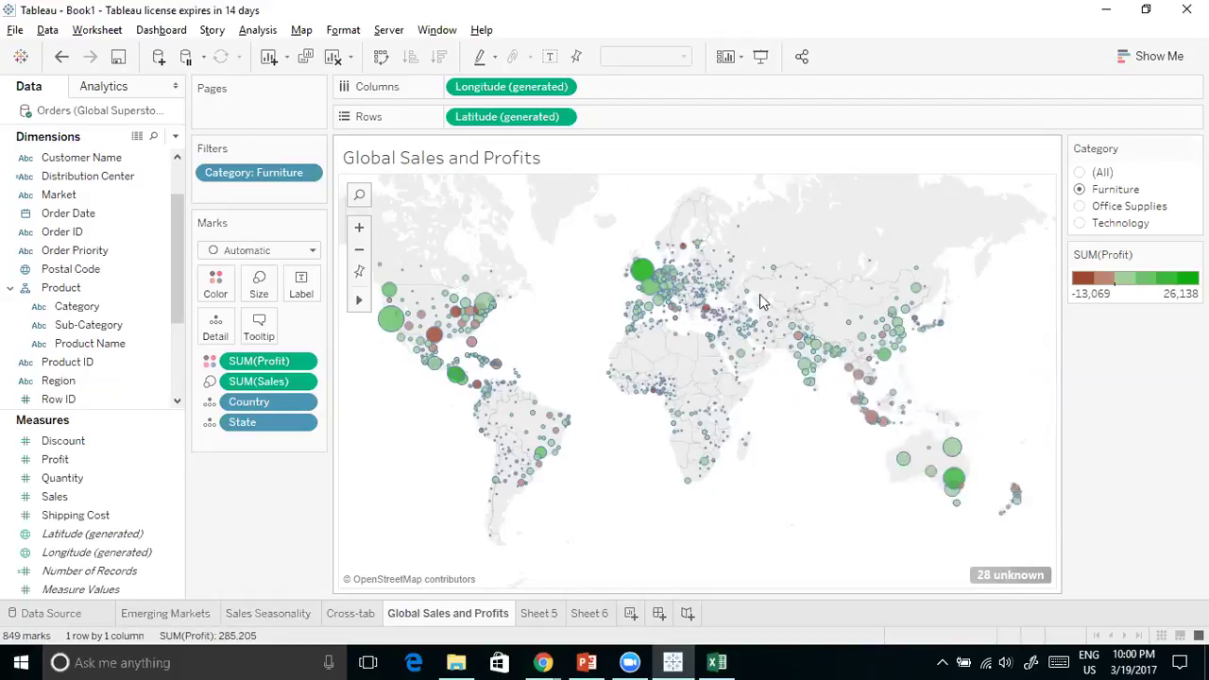
# Return to Sheet 6 and add Customer ID to the scatter plot's mark detail
pyautogui.moveTo(1004, 527)
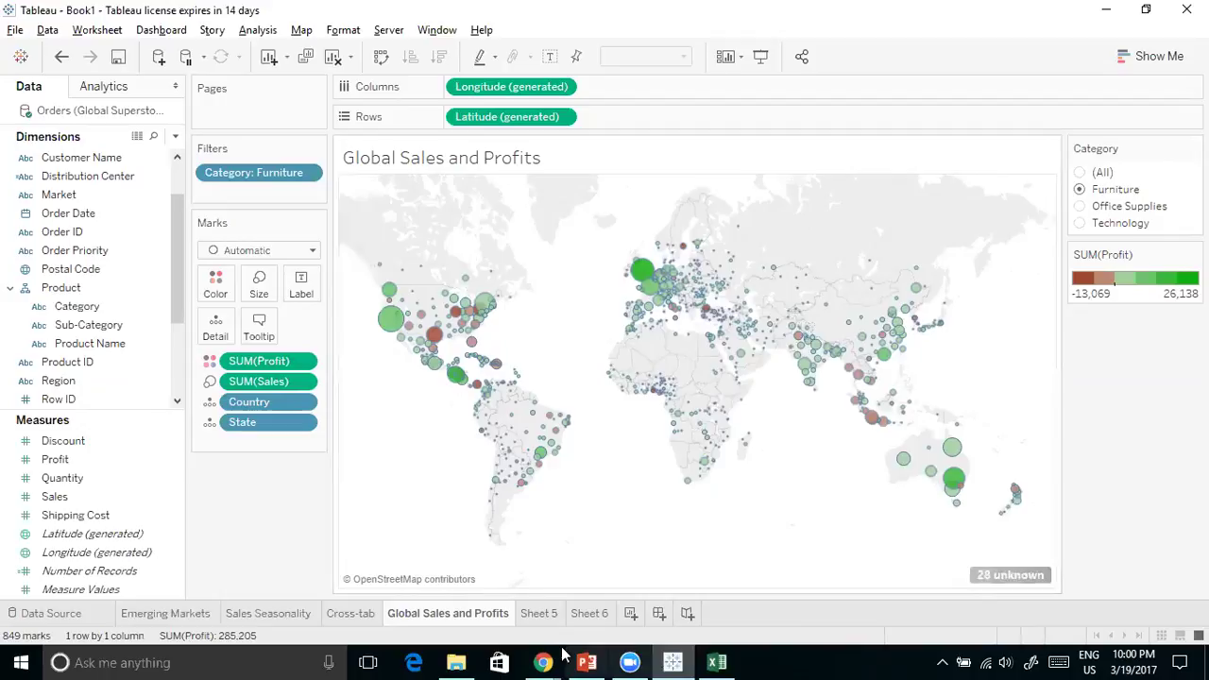
pyautogui.click(583, 613)
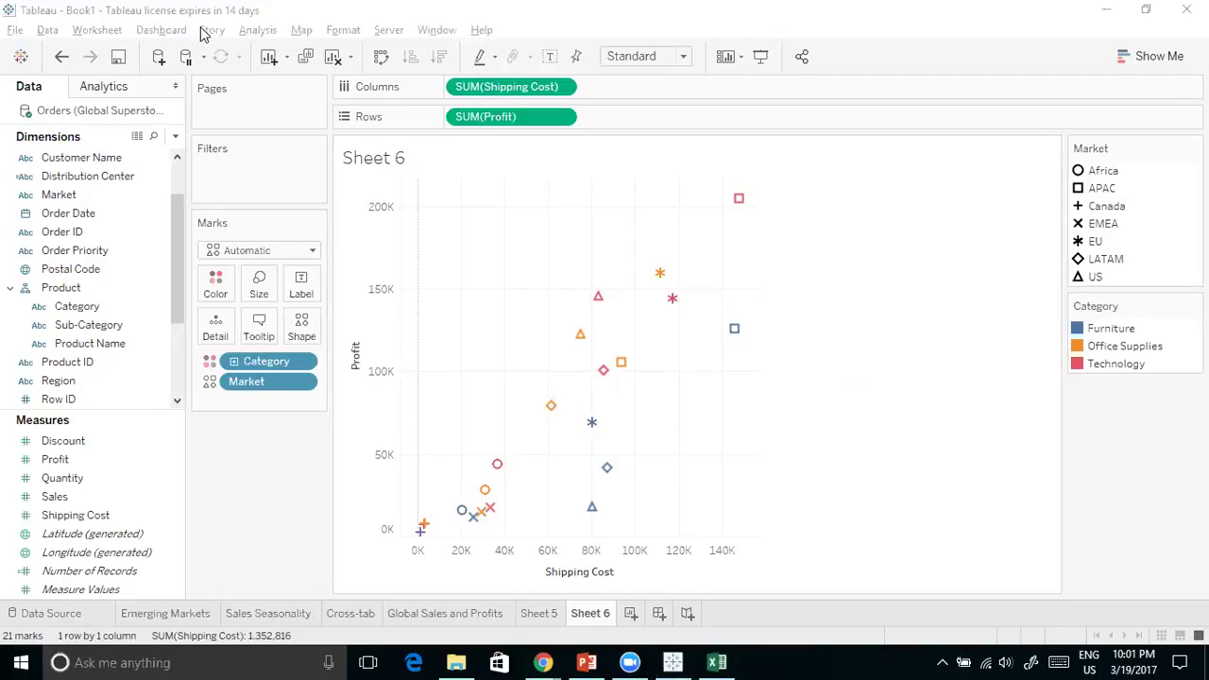
pyautogui.moveTo(176, 307)
pyautogui.mouseDown()
pyautogui.moveTo(173, 383)
pyautogui.moveTo(179, 318)
pyautogui.mouseUp()
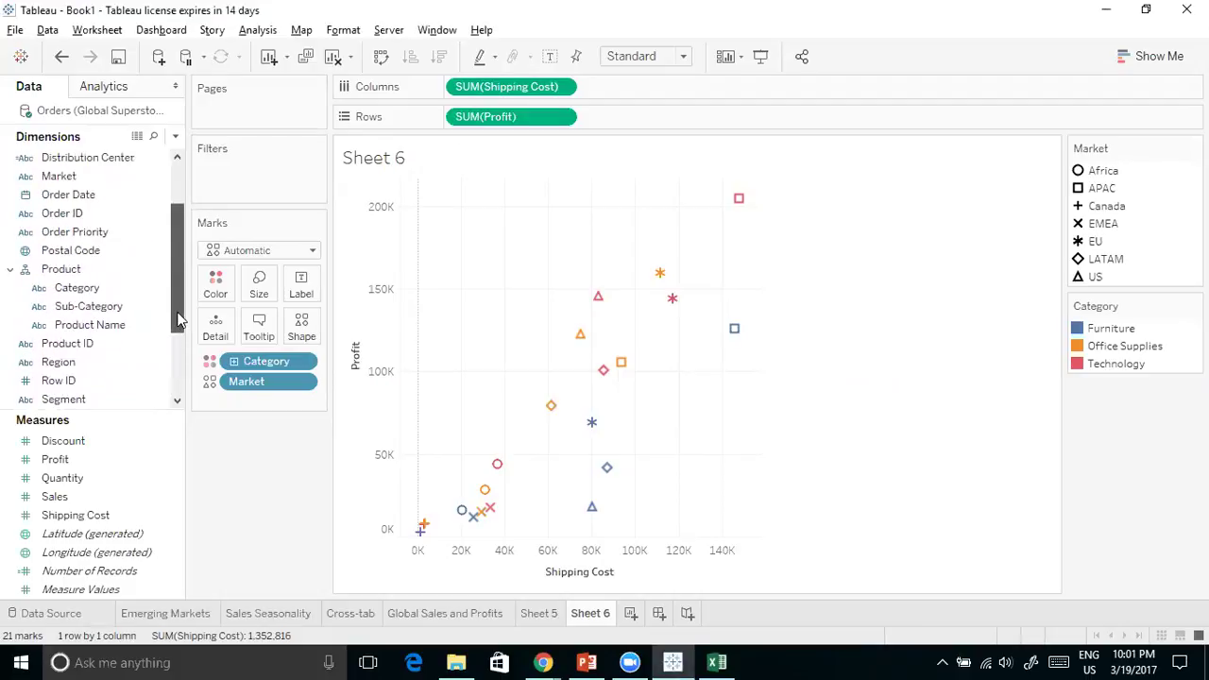
pyautogui.click(85, 232)
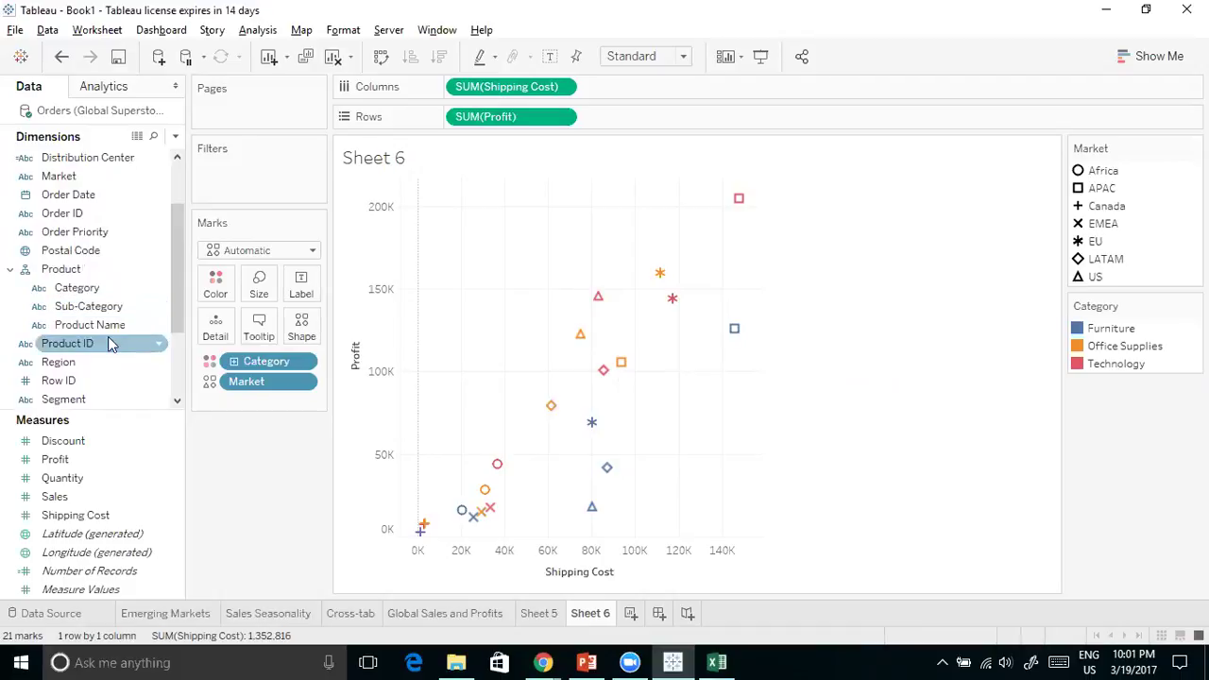
pyautogui.moveTo(173, 291); pyautogui.dragTo(173, 240)
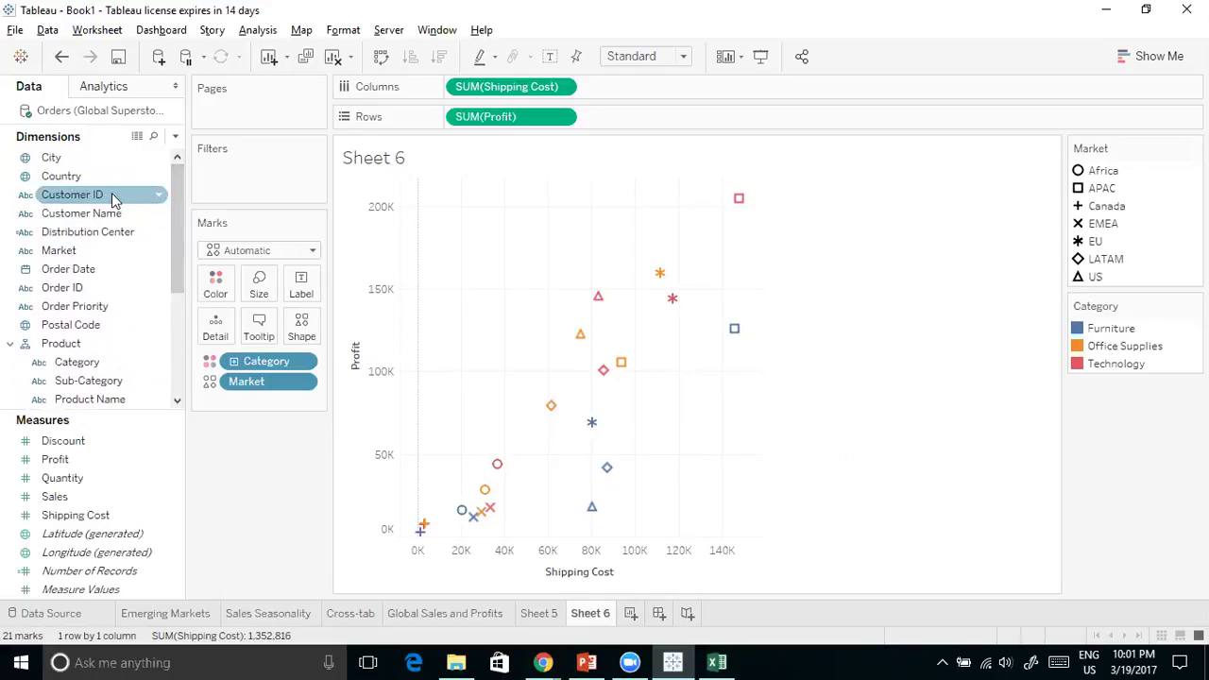
pyautogui.moveTo(122, 200); pyautogui.dragTo(219, 335)
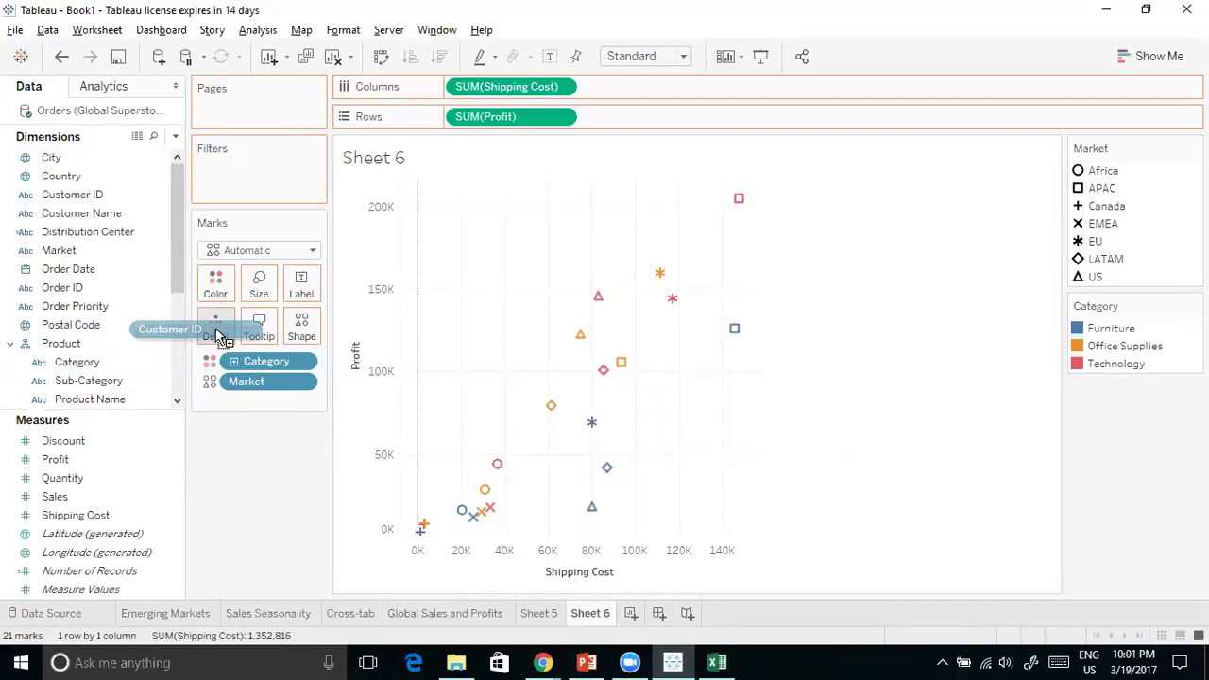
pyautogui.moveTo(221, 336); pyautogui.dragTo(217, 336)
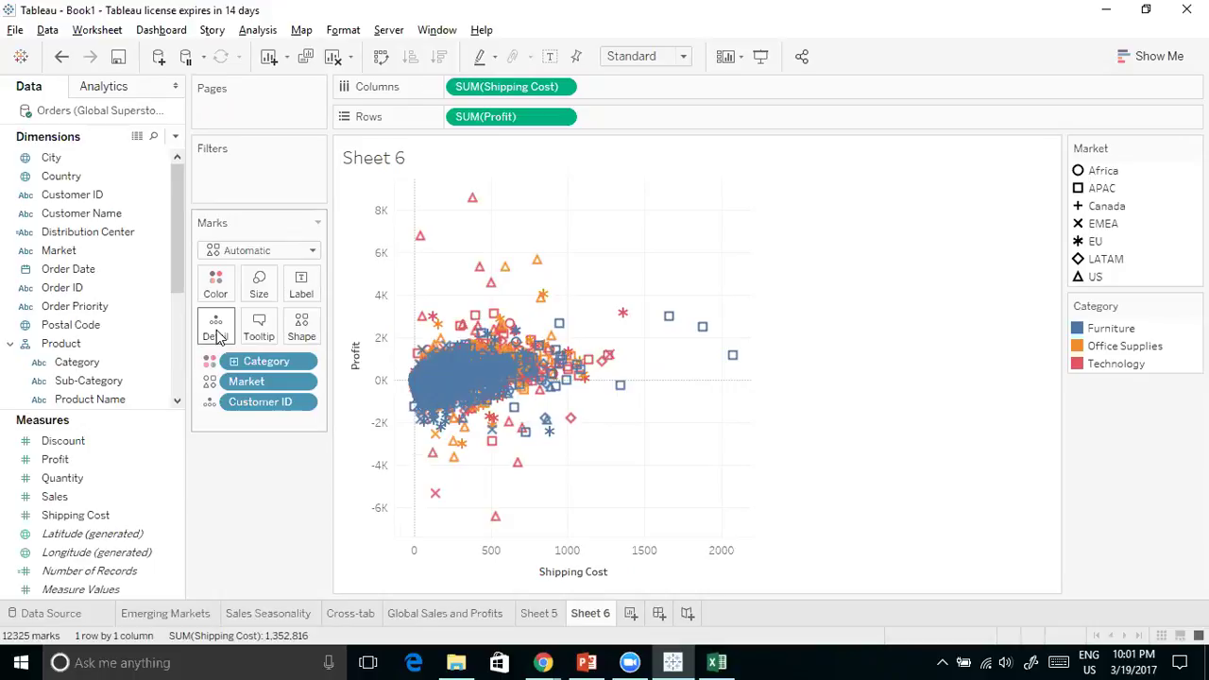
# Annotate the scatter plot with a green zero-profit line, an upward plus arrow and a red downward minus arrow
pyautogui.click(629, 33)
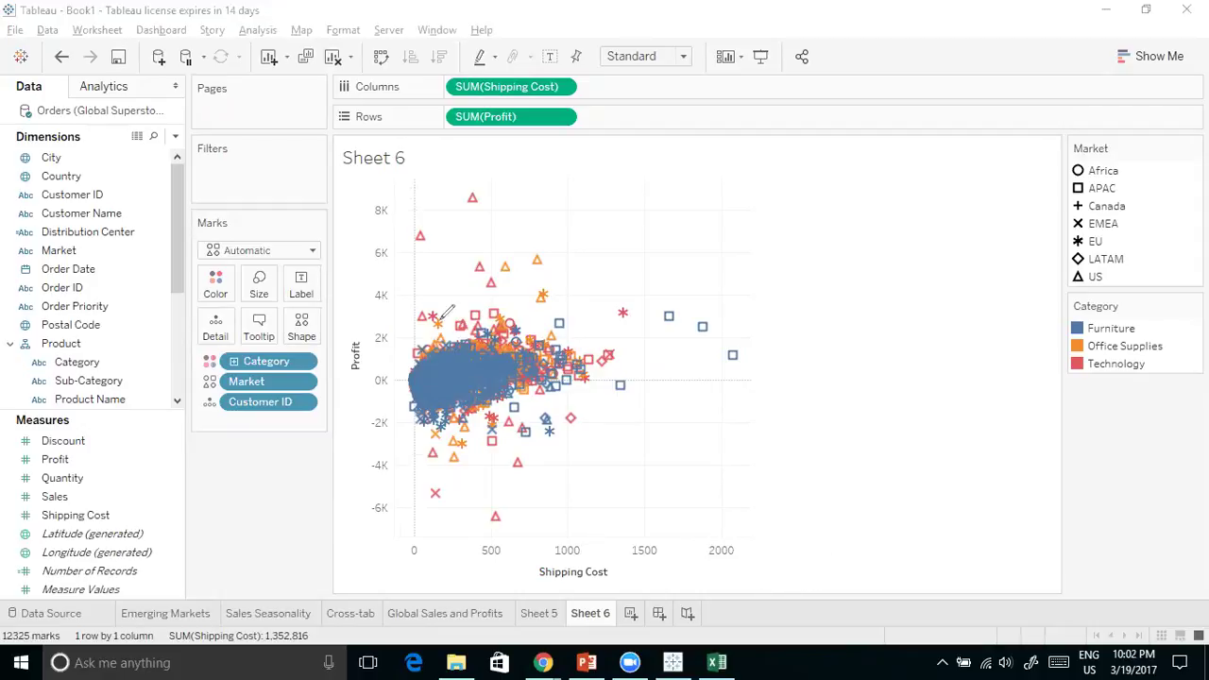
pyautogui.moveTo(351, 382); pyautogui.dragTo(978, 376)
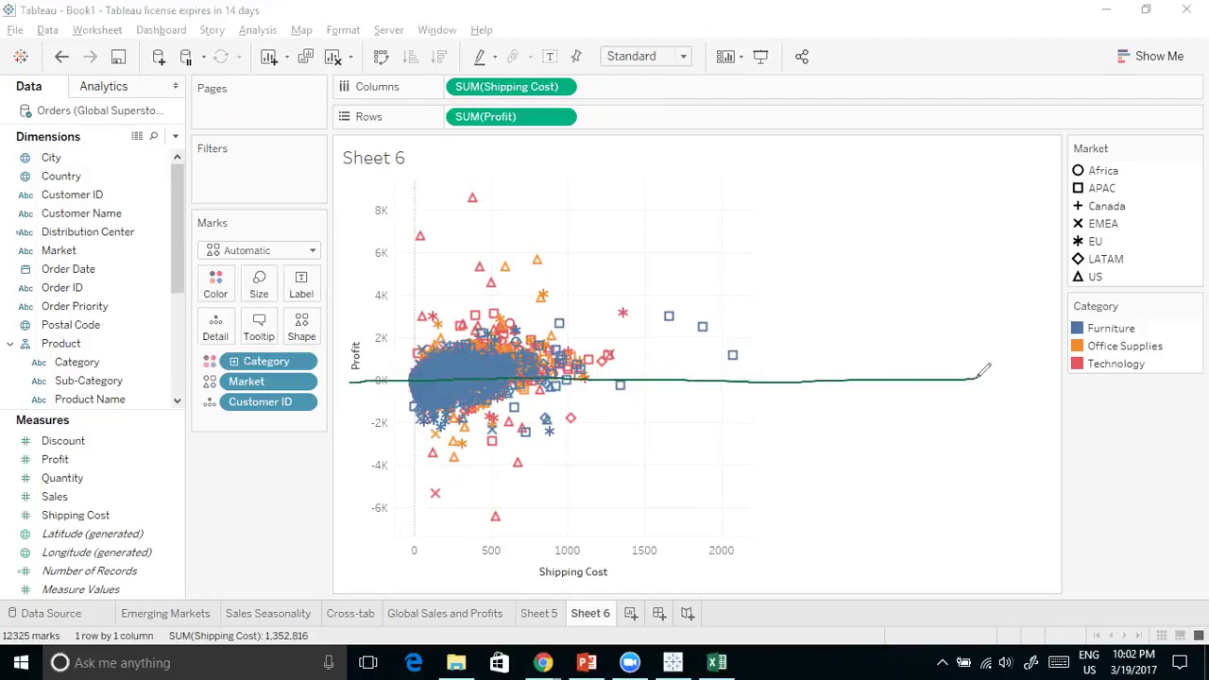
pyautogui.moveTo(885, 367)
pyautogui.mouseDown()
pyautogui.moveTo(906, 154)
pyautogui.moveTo(895, 170)
pyautogui.moveTo(952, 202)
pyautogui.moveTo(961, 175)
pyautogui.mouseUp()
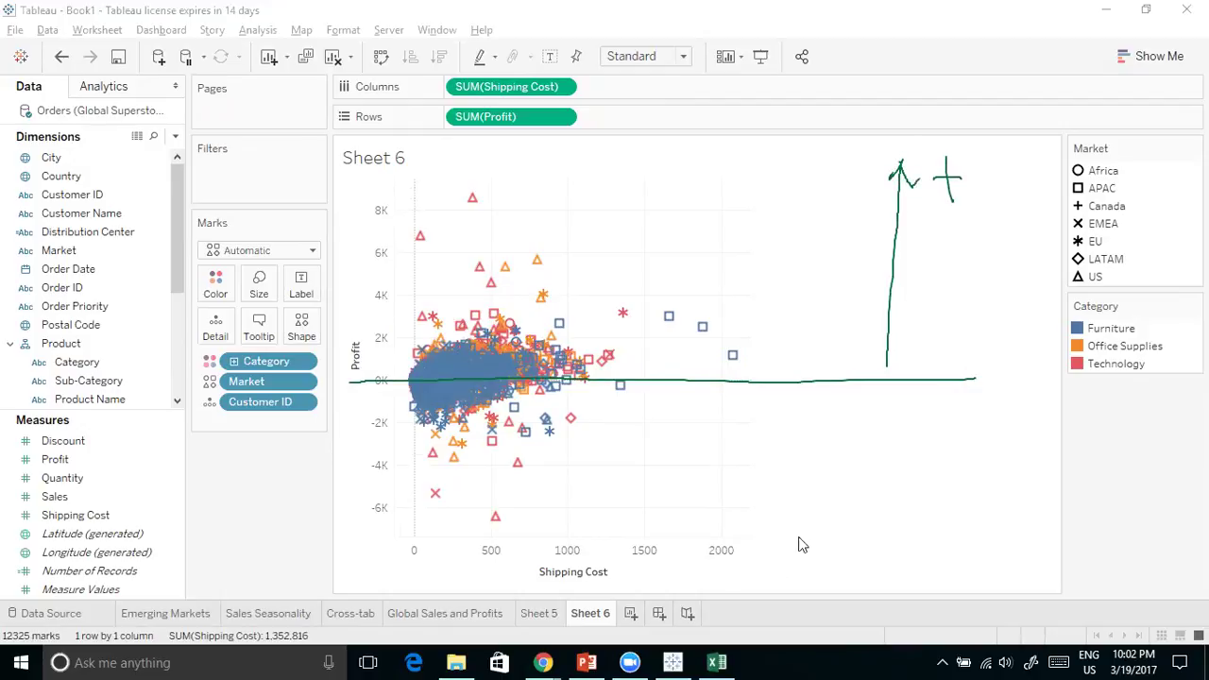
pyautogui.moveTo(915, 391)
pyautogui.mouseDown()
pyautogui.moveTo(906, 478)
pyautogui.moveTo(983, 468)
pyautogui.moveTo(985, 483)
pyautogui.mouseUp()
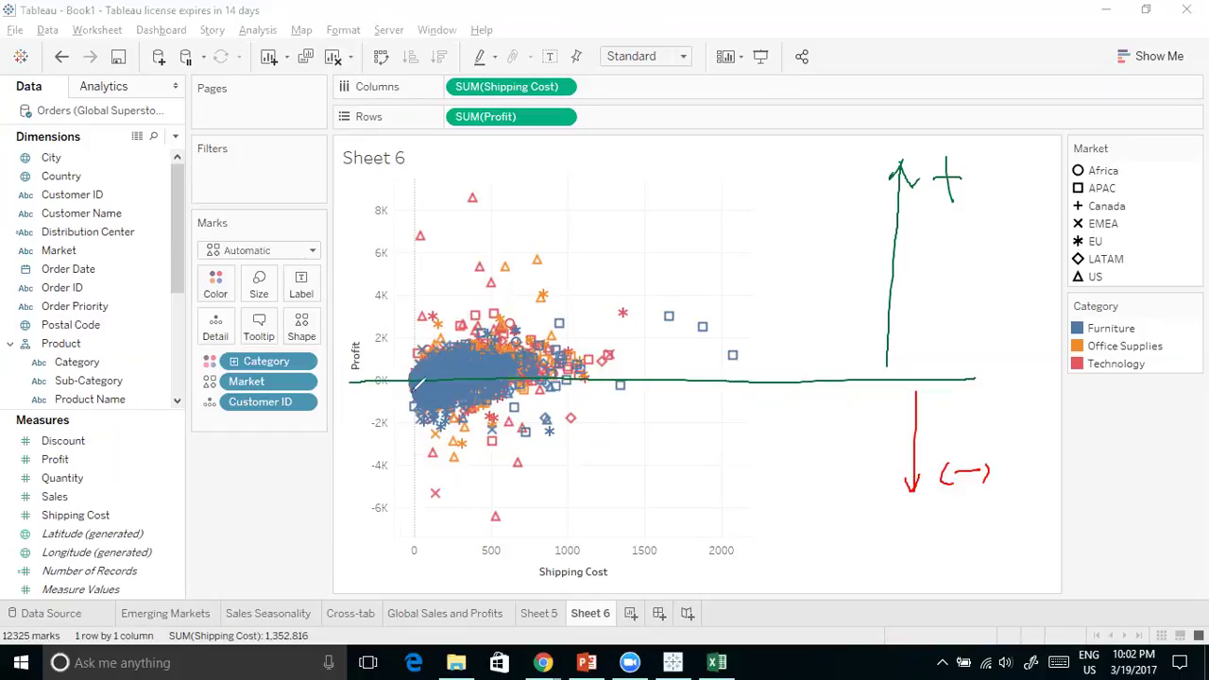
# Hatch the negative-profit region below the zero line with red diagonal strokes
pyautogui.moveTo(392, 379); pyautogui.dragTo(351, 449)
pyautogui.moveTo(434, 385); pyautogui.dragTo(378, 469)
pyautogui.moveTo(491, 379); pyautogui.dragTo(426, 478)
pyautogui.moveTo(554, 378); pyautogui.dragTo(499, 482)
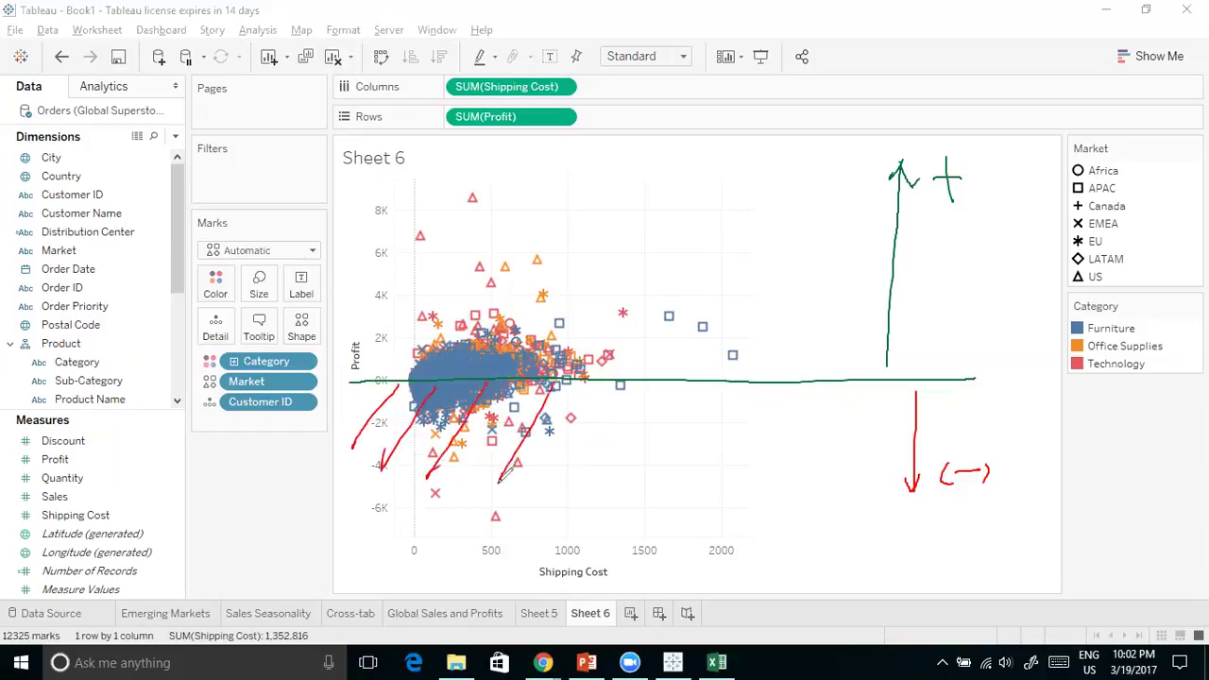
pyautogui.moveTo(628, 383); pyautogui.dragTo(571, 509)
pyautogui.moveTo(681, 388); pyautogui.dragTo(635, 502)
pyautogui.moveTo(743, 384); pyautogui.dragTo(693, 491)
pyautogui.moveTo(821, 384); pyautogui.dragTo(774, 499)
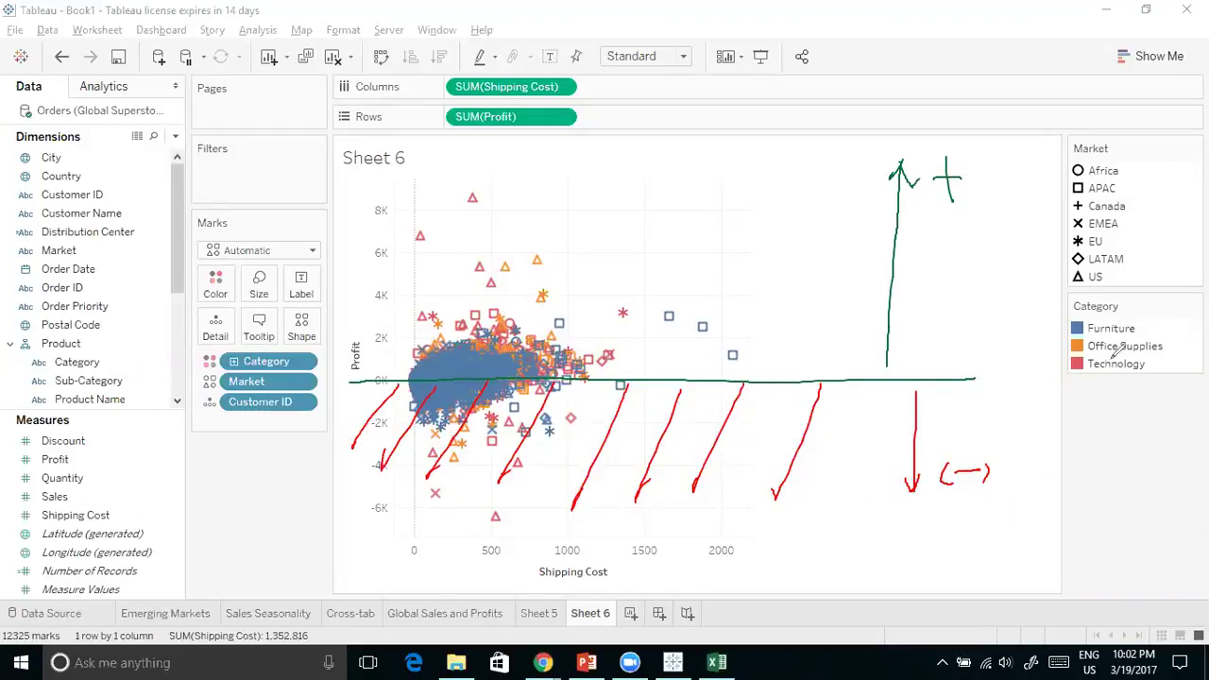
# Circle the Technology legend entry and outlying Technology marks in red, and erase all the annotations
pyautogui.moveTo(1086, 353)
pyautogui.mouseDown()
pyautogui.moveTo(1077, 376)
pyautogui.moveTo(1156, 369)
pyautogui.moveTo(1076, 354)
pyautogui.mouseUp()
pyautogui.moveTo(433, 215)
pyautogui.mouseDown()
pyautogui.moveTo(412, 248)
pyautogui.moveTo(430, 219)
pyautogui.mouseUp()
pyautogui.moveTo(477, 187)
pyautogui.mouseDown()
pyautogui.moveTo(463, 210)
pyautogui.moveTo(480, 189)
pyautogui.mouseUp()
pyautogui.moveTo(479, 249)
pyautogui.mouseDown()
pyautogui.moveTo(468, 269)
pyautogui.moveTo(481, 251)
pyautogui.moveTo(488, 296)
pyautogui.moveTo(465, 319)
pyautogui.moveTo(480, 303)
pyautogui.moveTo(423, 321)
pyautogui.moveTo(440, 306)
pyautogui.mouseUp()
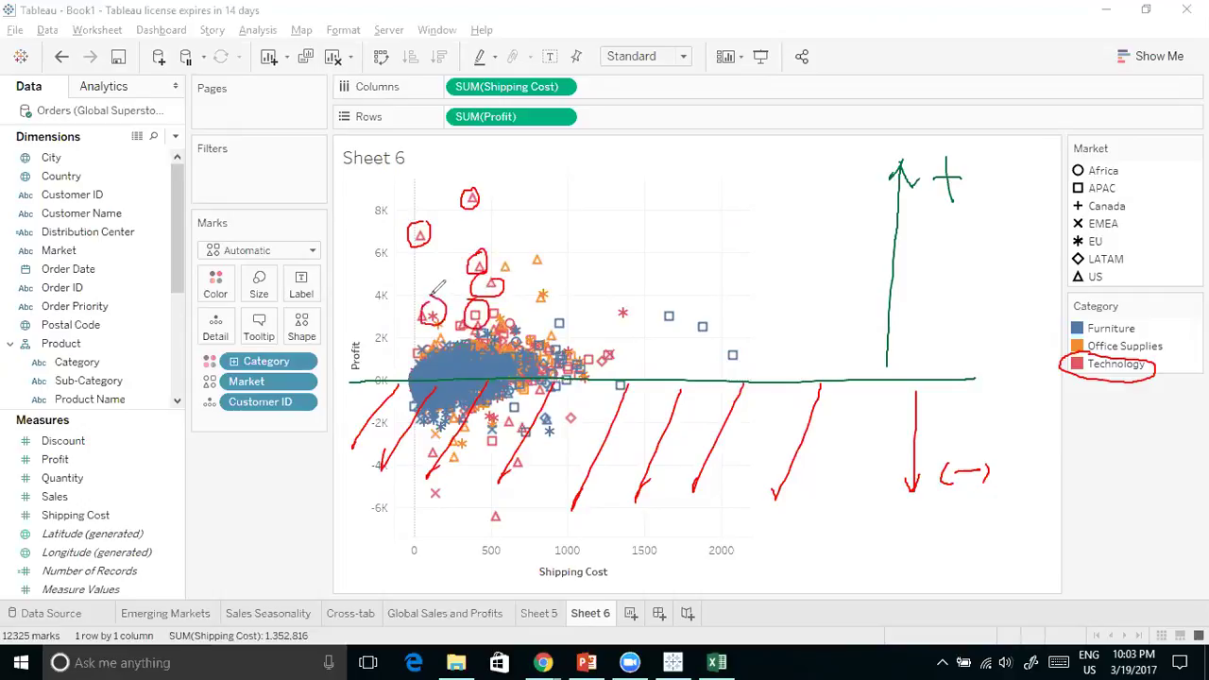
pyautogui.moveTo(627, 298)
pyautogui.mouseDown()
pyautogui.moveTo(610, 314)
pyautogui.moveTo(627, 300)
pyautogui.mouseUp()
pyautogui.moveTo(609, 348)
pyautogui.mouseDown()
pyautogui.moveTo(620, 362)
pyautogui.moveTo(597, 332)
pyautogui.mouseUp()
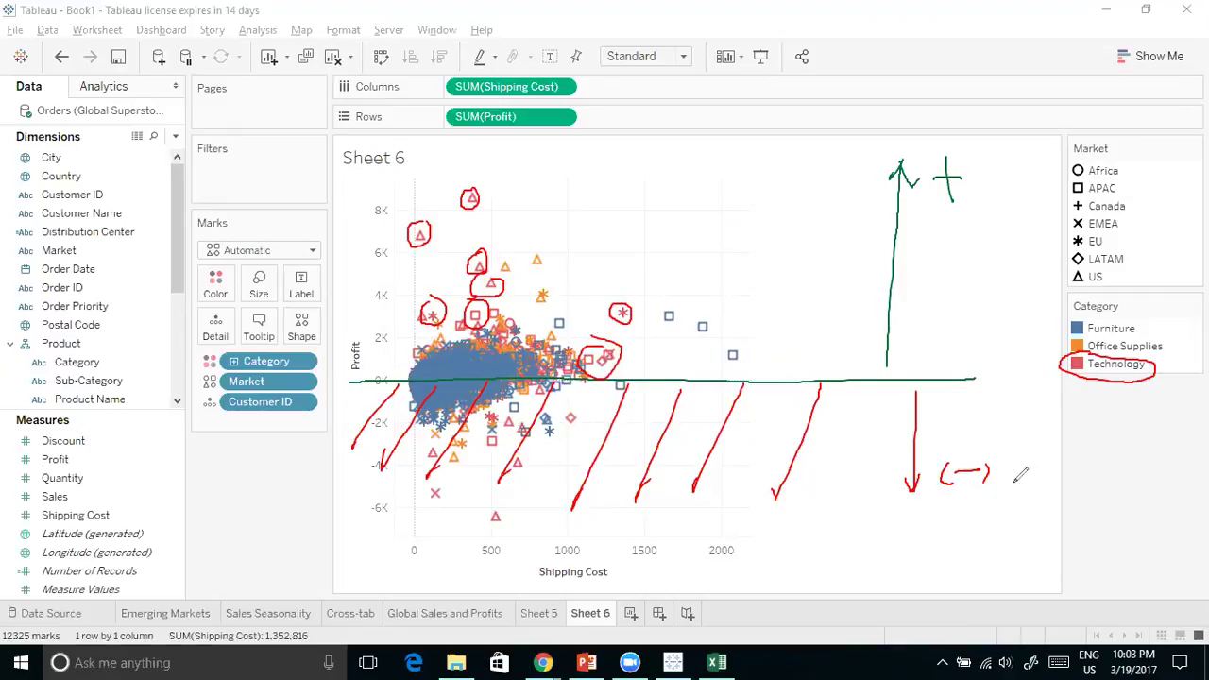
pyautogui.press('e')
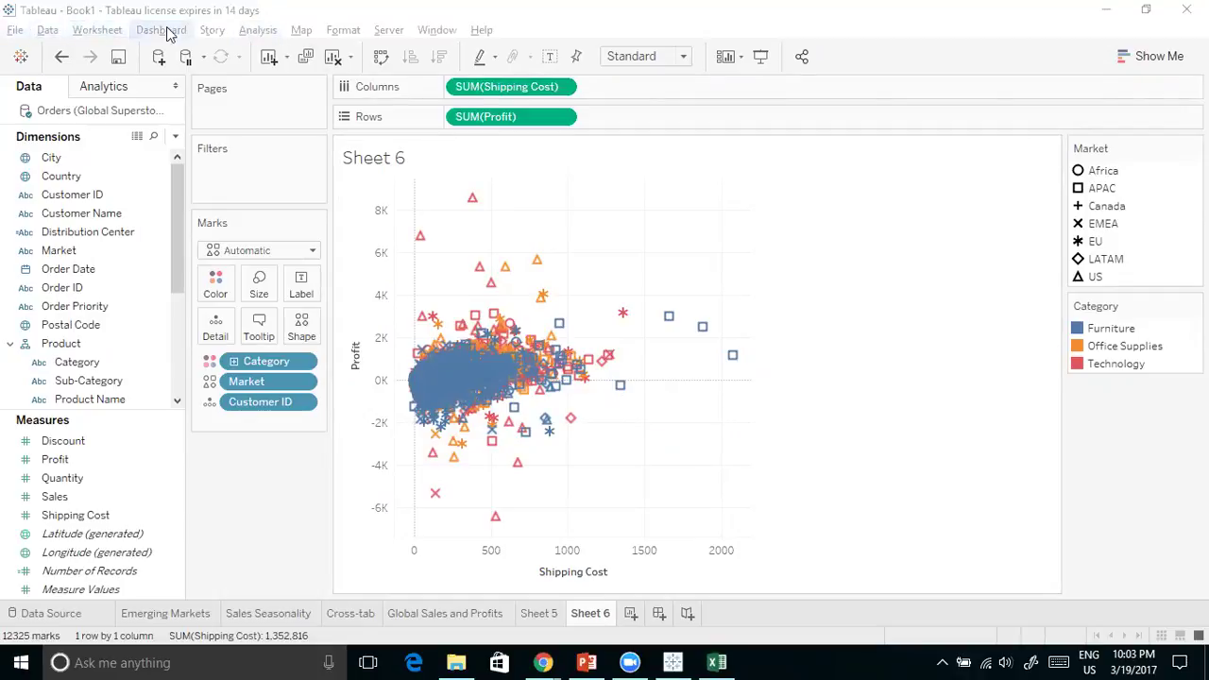
# Turn off Aggregate Measures so Sheet 6 plots Profit and Shipping Cost as individual records
pyautogui.click(259, 31)
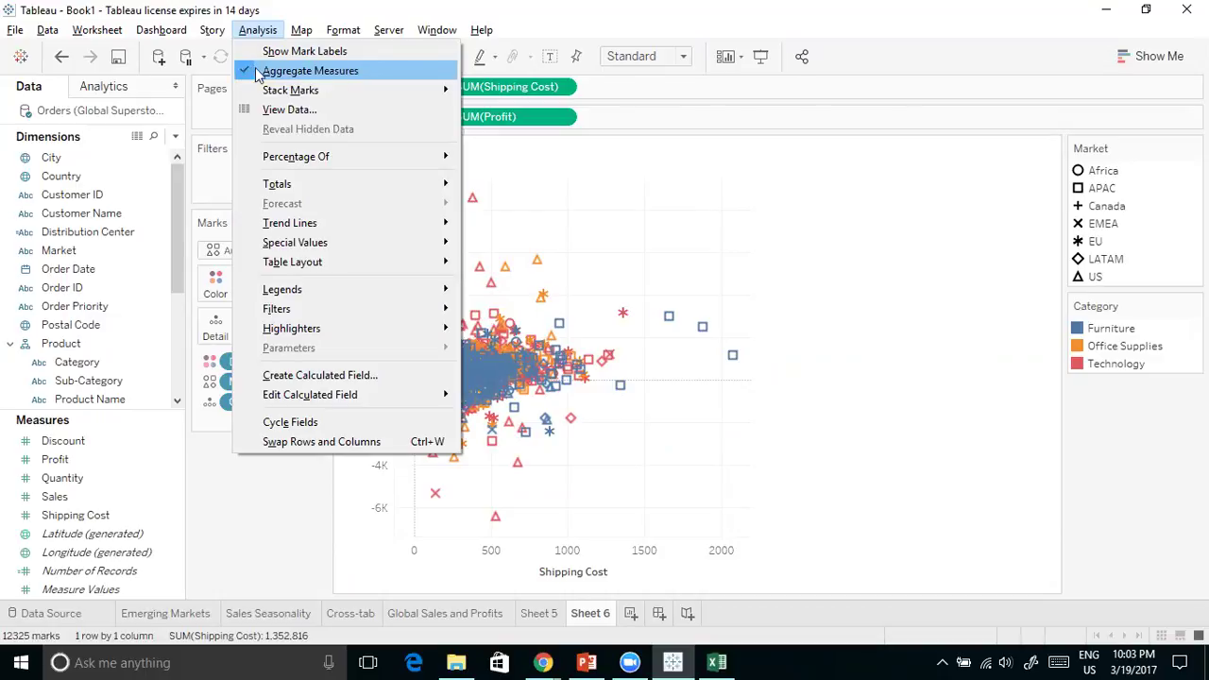
pyautogui.click(306, 72)
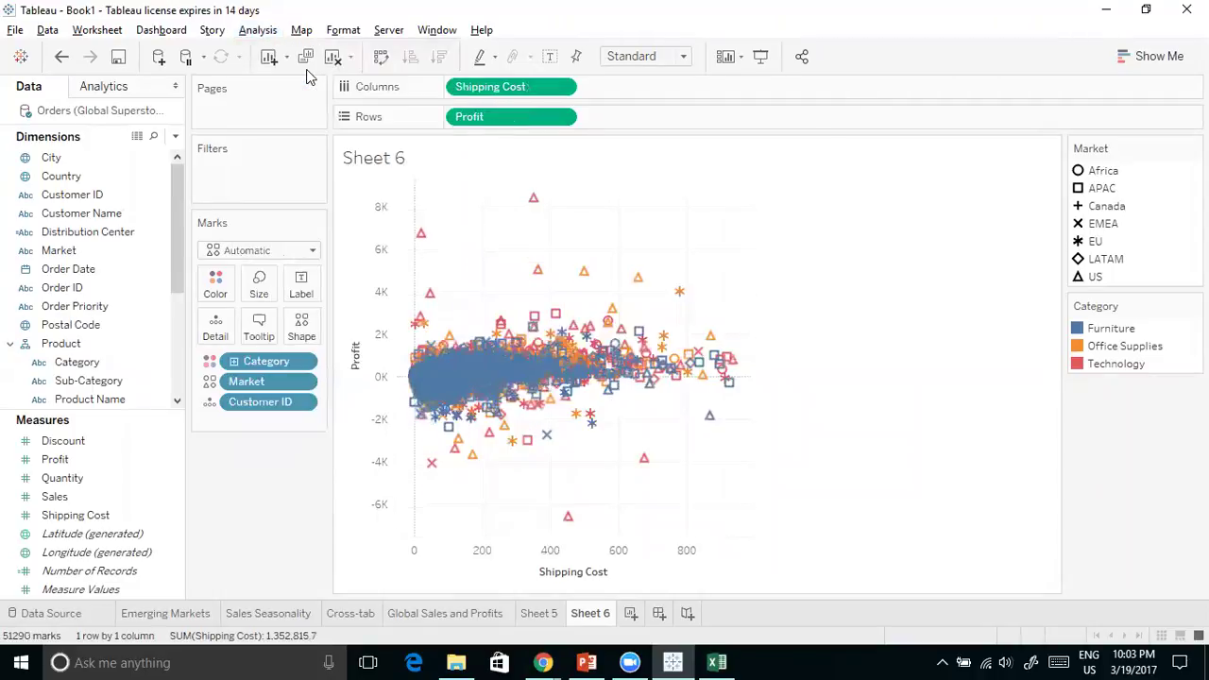
pyautogui.click(258, 30)
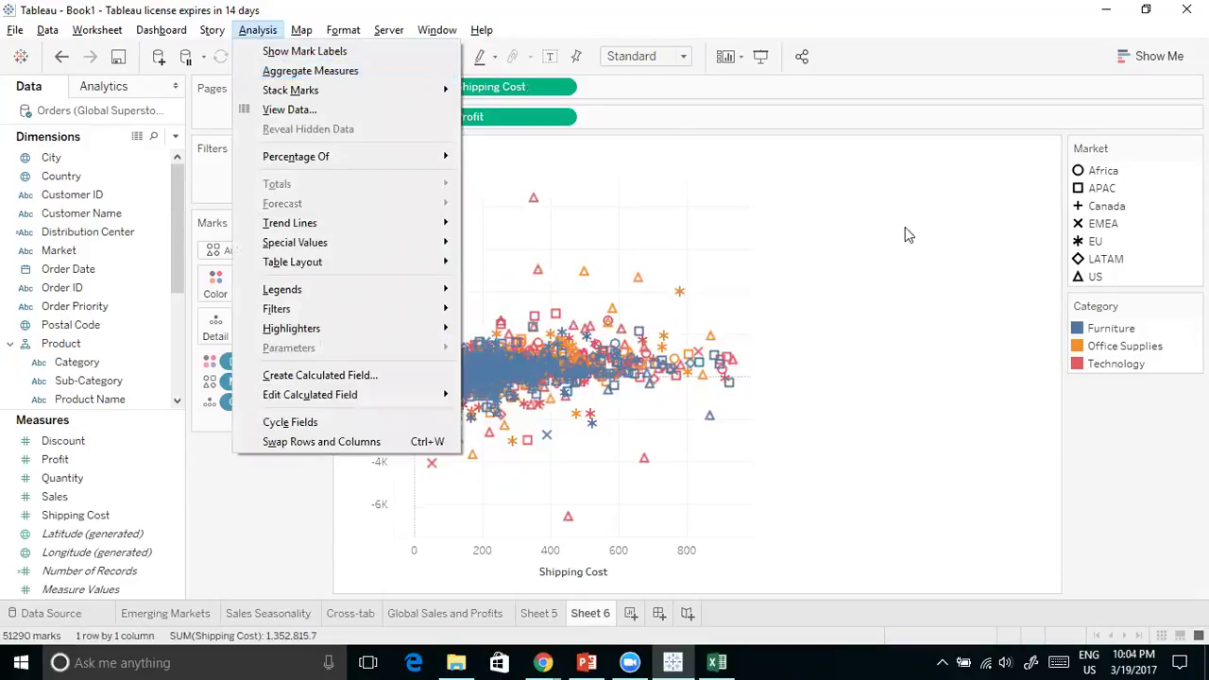
pyautogui.click(908, 274)
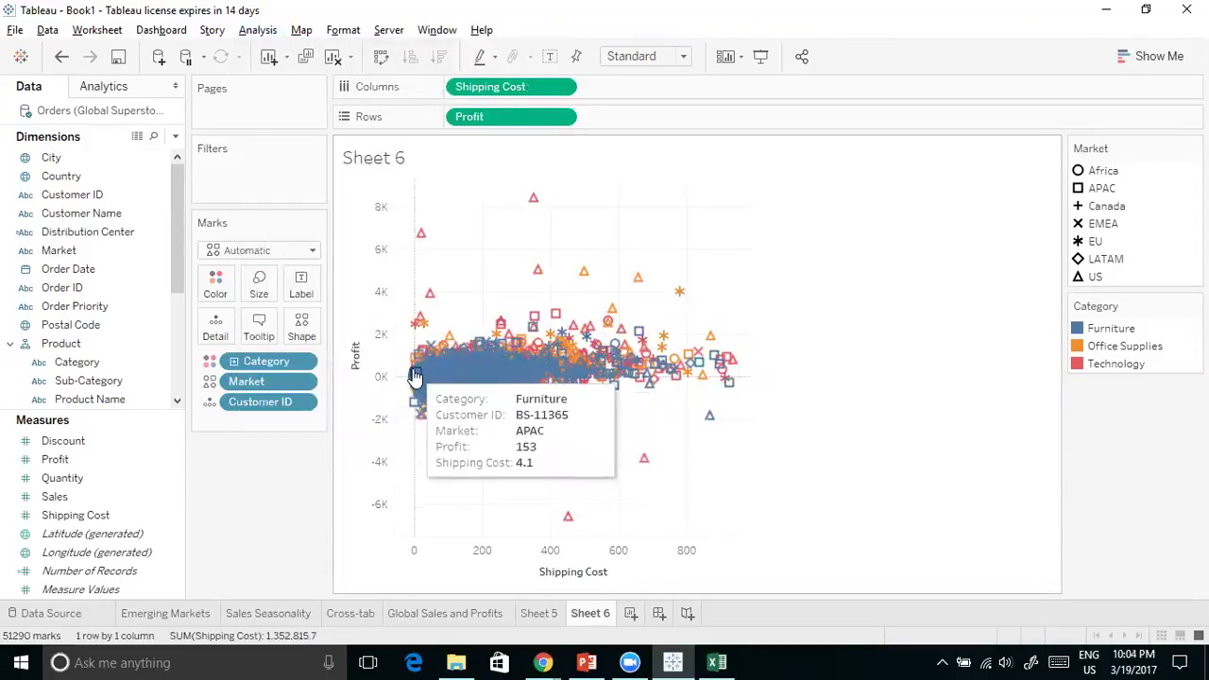
# Mark the zero-profit line in red, circle the Furniture cluster in blue, link it to its legend entry, and clear the drawings
pyautogui.moveTo(725, 378)
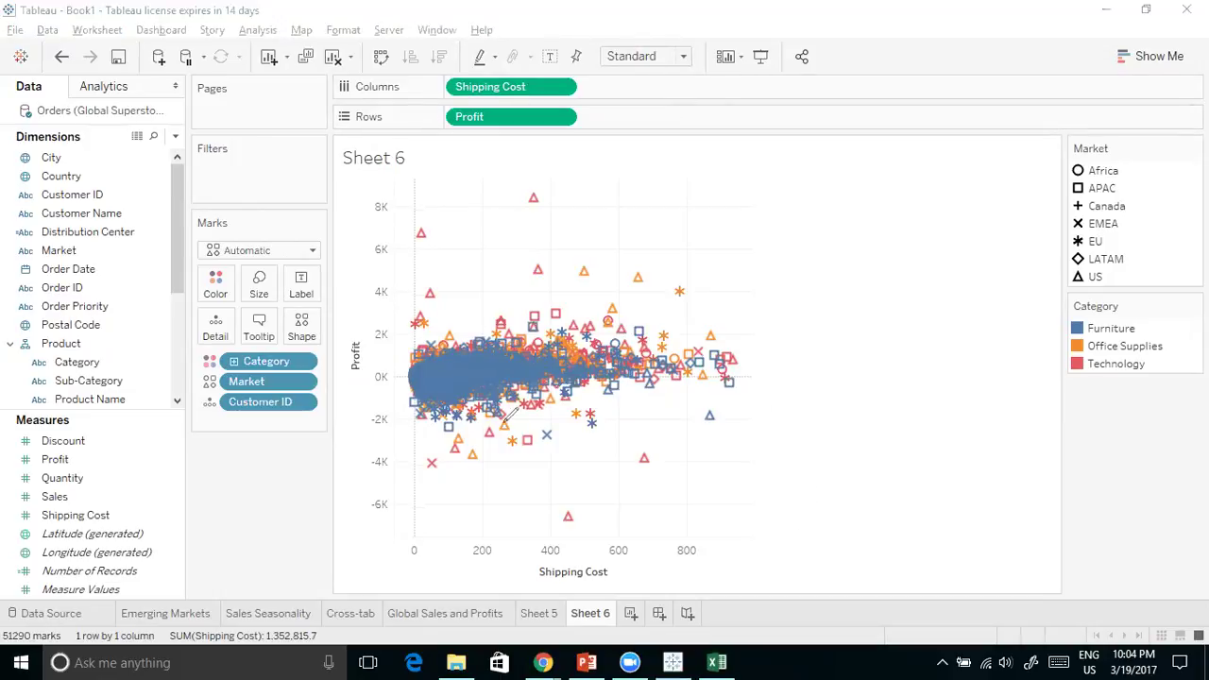
pyautogui.moveTo(395, 376)
pyautogui.mouseDown()
pyautogui.moveTo(966, 382)
pyautogui.moveTo(954, 397)
pyautogui.mouseUp()
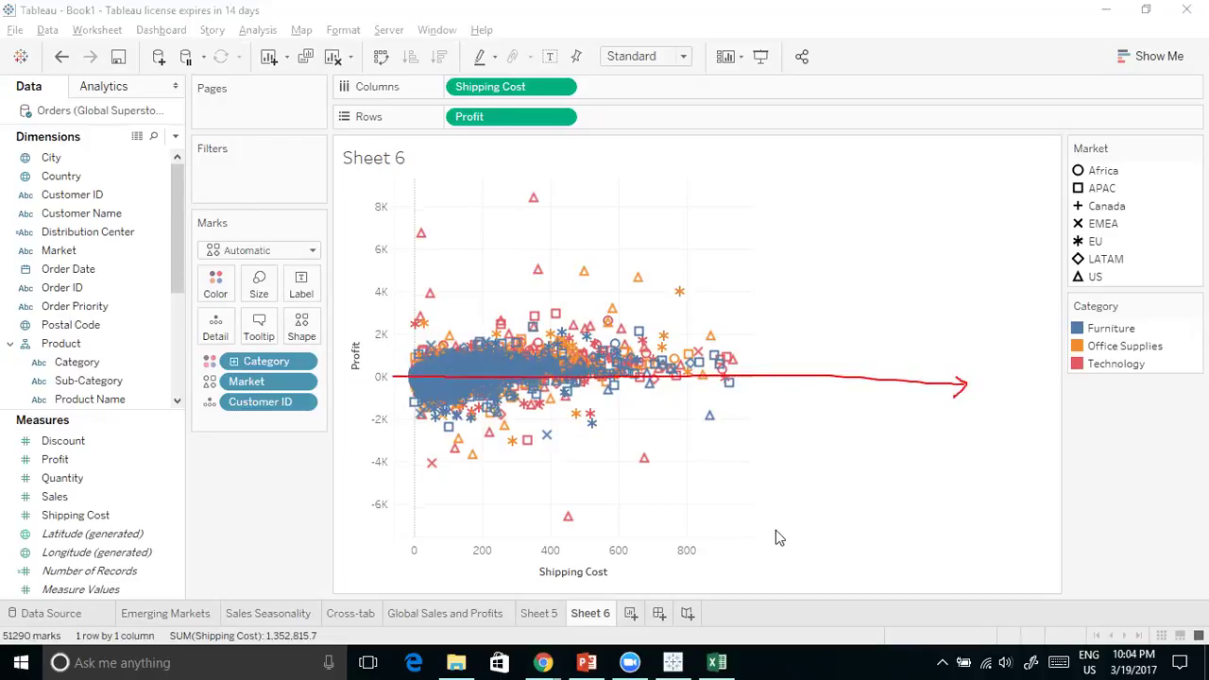
pyautogui.moveTo(408, 374)
pyautogui.mouseDown()
pyautogui.moveTo(461, 321)
pyautogui.moveTo(595, 320)
pyautogui.moveTo(631, 376)
pyautogui.moveTo(521, 451)
pyautogui.moveTo(430, 398)
pyautogui.moveTo(421, 376)
pyautogui.moveTo(444, 343)
pyautogui.moveTo(638, 345)
pyautogui.moveTo(652, 377)
pyautogui.moveTo(449, 405)
pyautogui.moveTo(413, 366)
pyautogui.mouseUp()
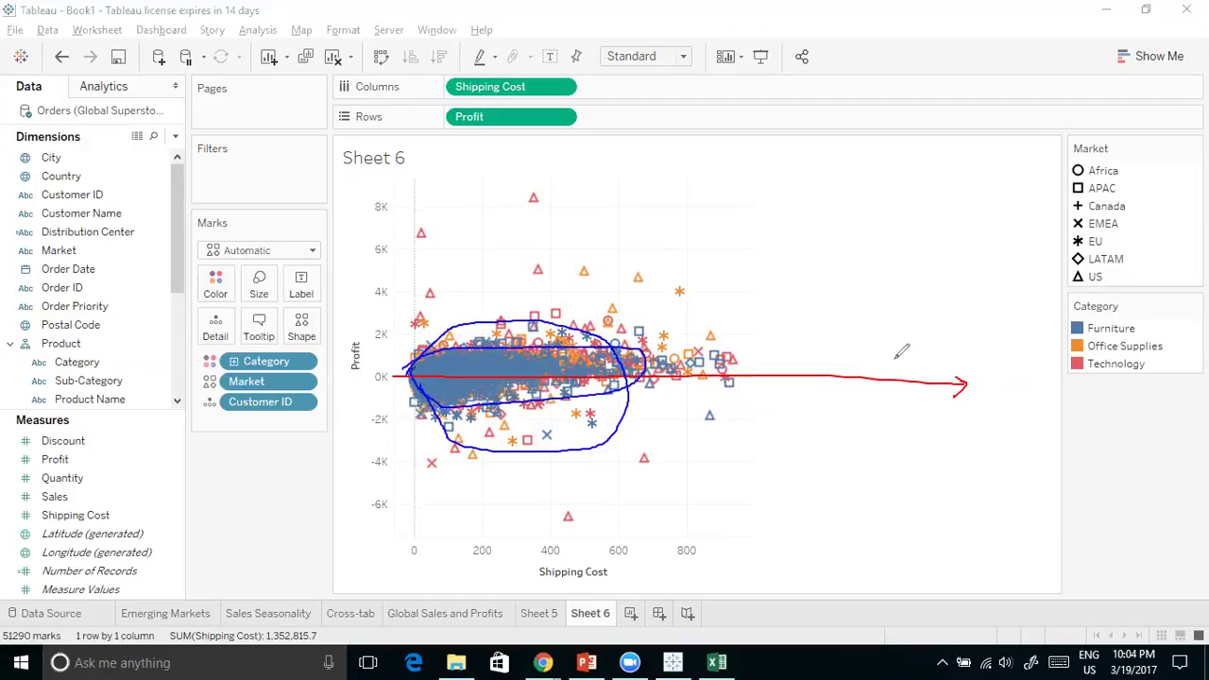
pyautogui.moveTo(1139, 304)
pyautogui.mouseDown()
pyautogui.moveTo(1079, 341)
pyautogui.moveTo(1060, 314)
pyautogui.moveTo(942, 301)
pyautogui.moveTo(638, 357)
pyautogui.moveTo(680, 363)
pyautogui.mouseUp()
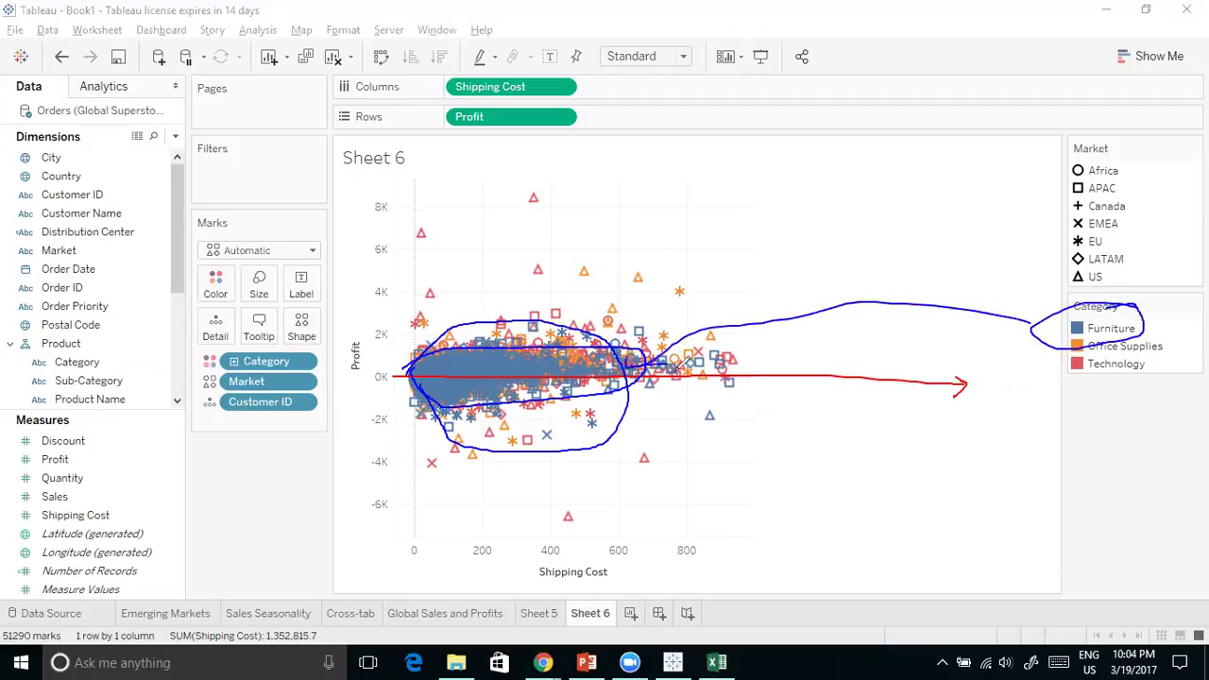
pyautogui.moveTo(1072, 349)
pyautogui.mouseDown()
pyautogui.moveTo(1030, 361)
pyautogui.moveTo(1045, 389)
pyautogui.mouseUp()
pyautogui.press('Escape')
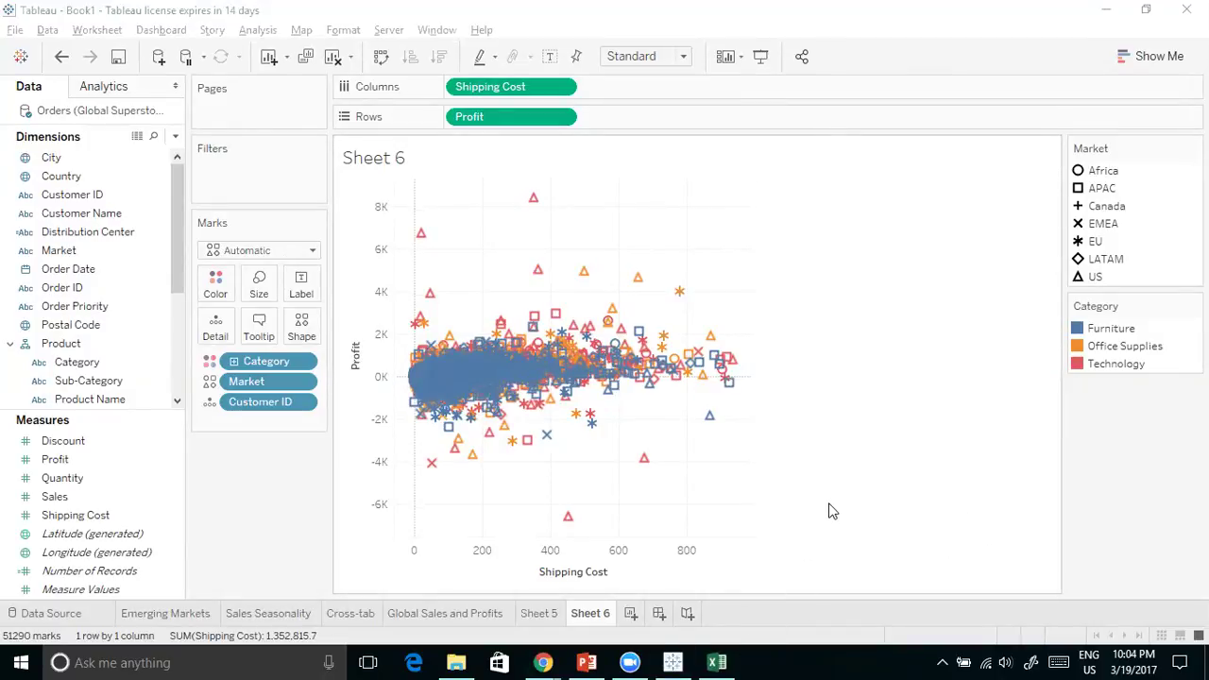
# Open the Global Superstore workbook in Excel and enable editing
pyautogui.moveTo(515, 370)
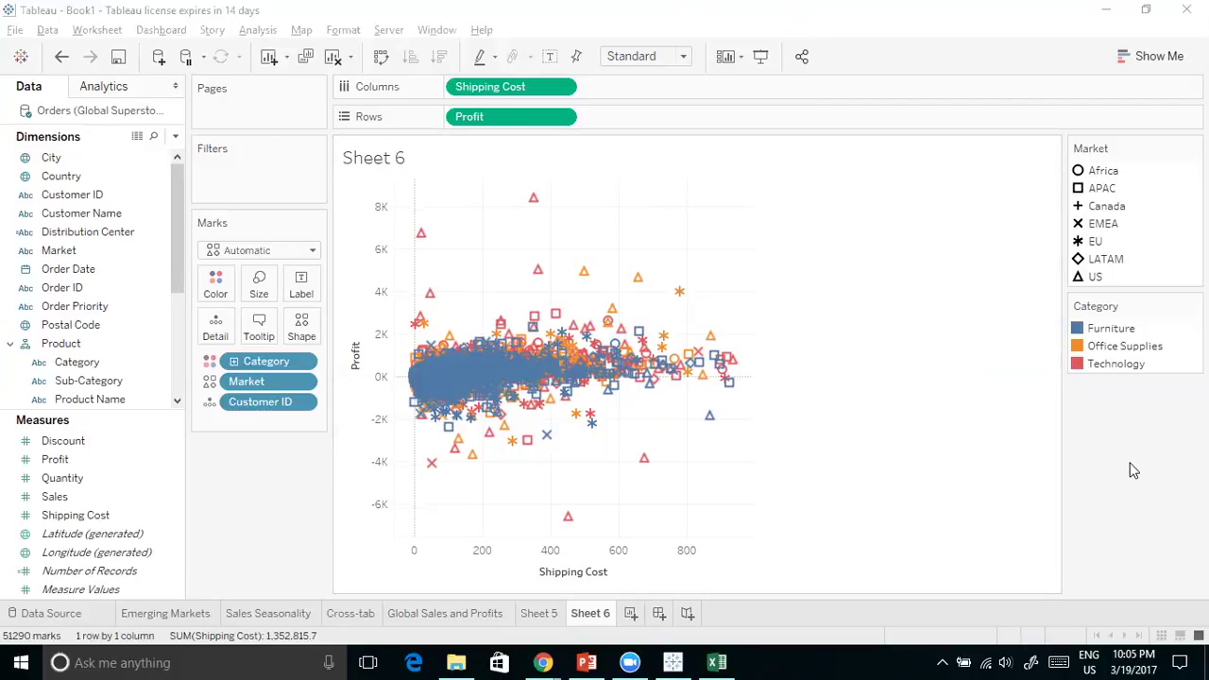
pyautogui.click(470, 660)
pyautogui.doubleClick(215, 146)
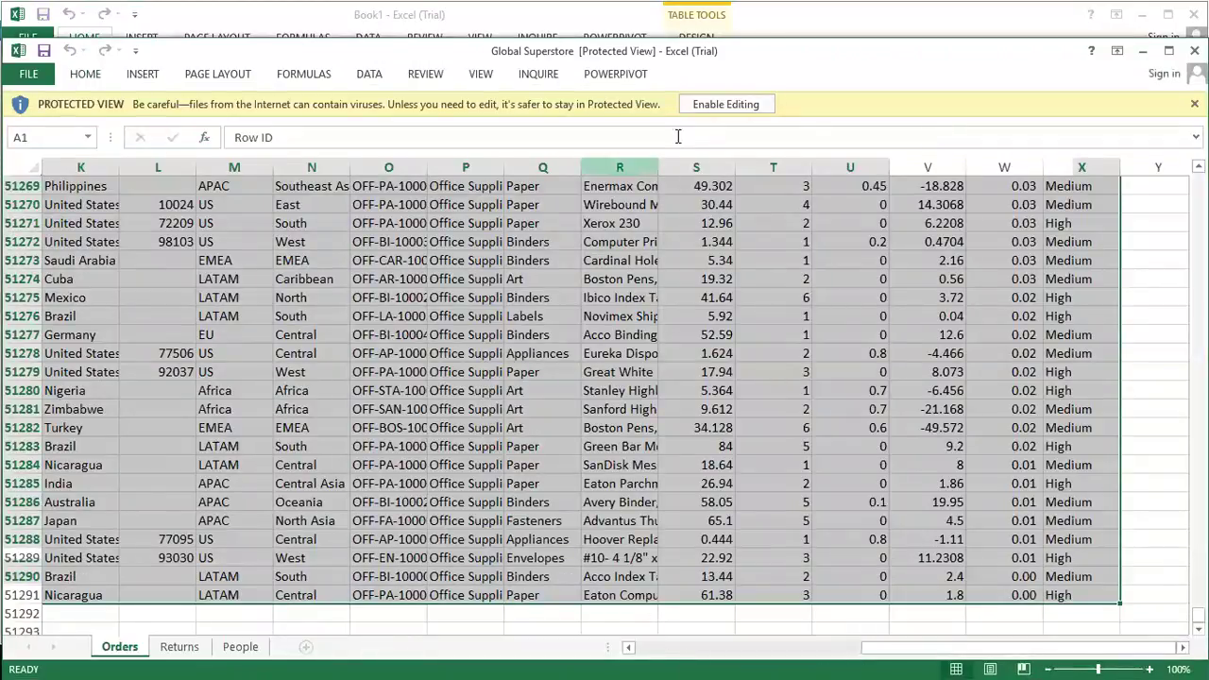
pyautogui.click(726, 103)
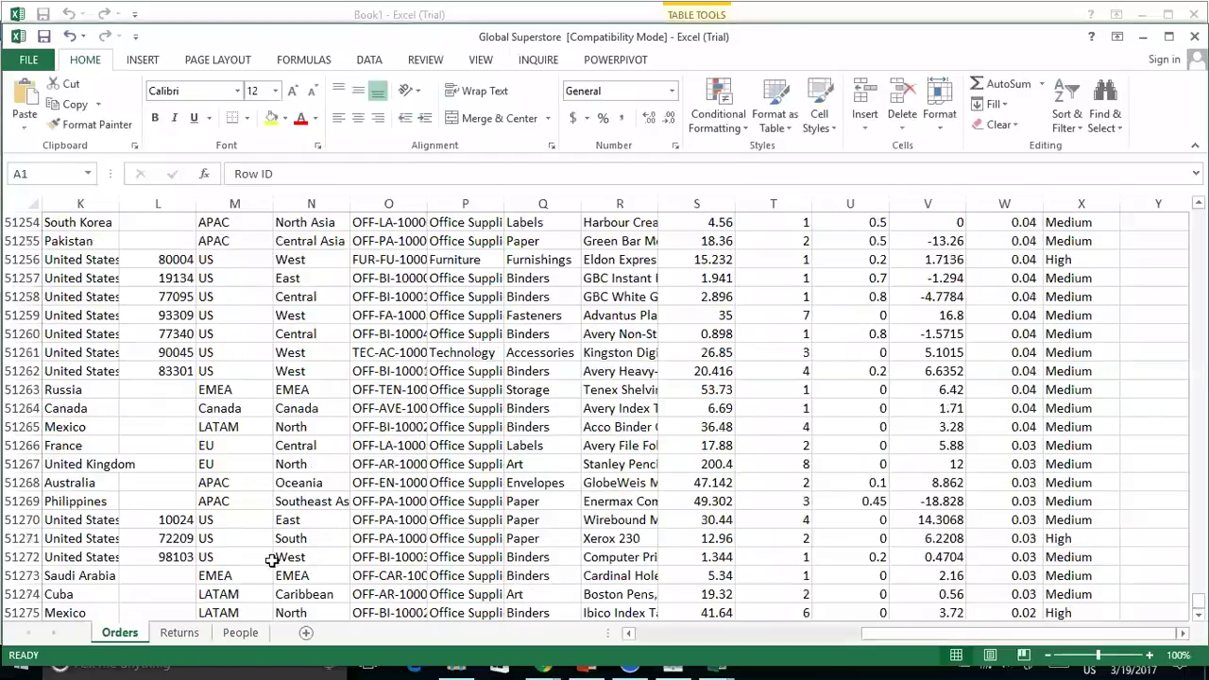
# Fill the Profit, Shipping Cost and Category cells of the first order in row 2 with yellow
pyautogui.moveTo(1197, 600); pyautogui.dragTo(1198, 215)
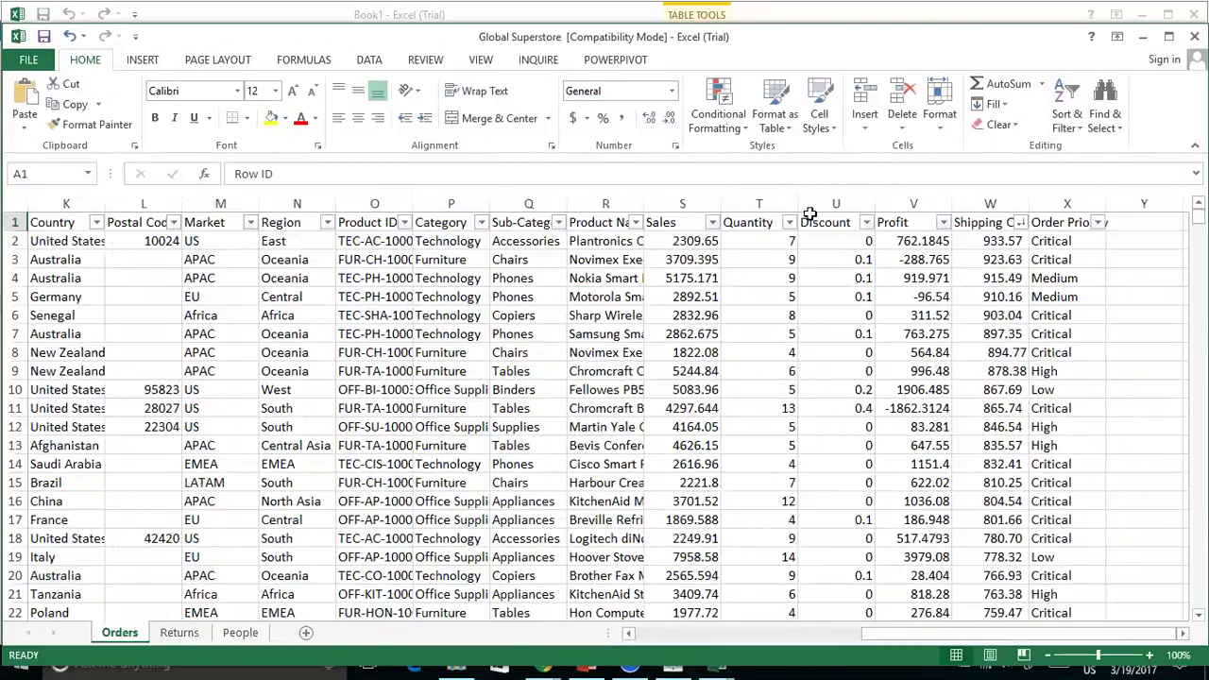
pyautogui.click(972, 222)
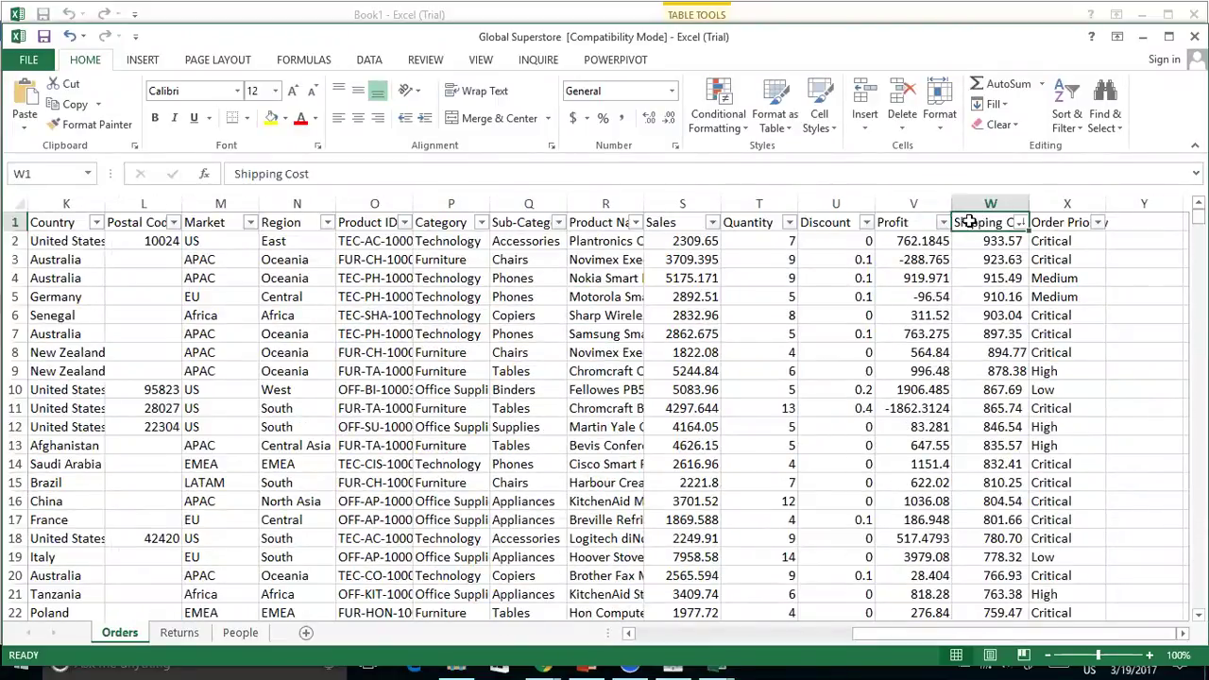
pyautogui.click(15, 241)
pyautogui.click(829, 278)
pyautogui.click(894, 241)
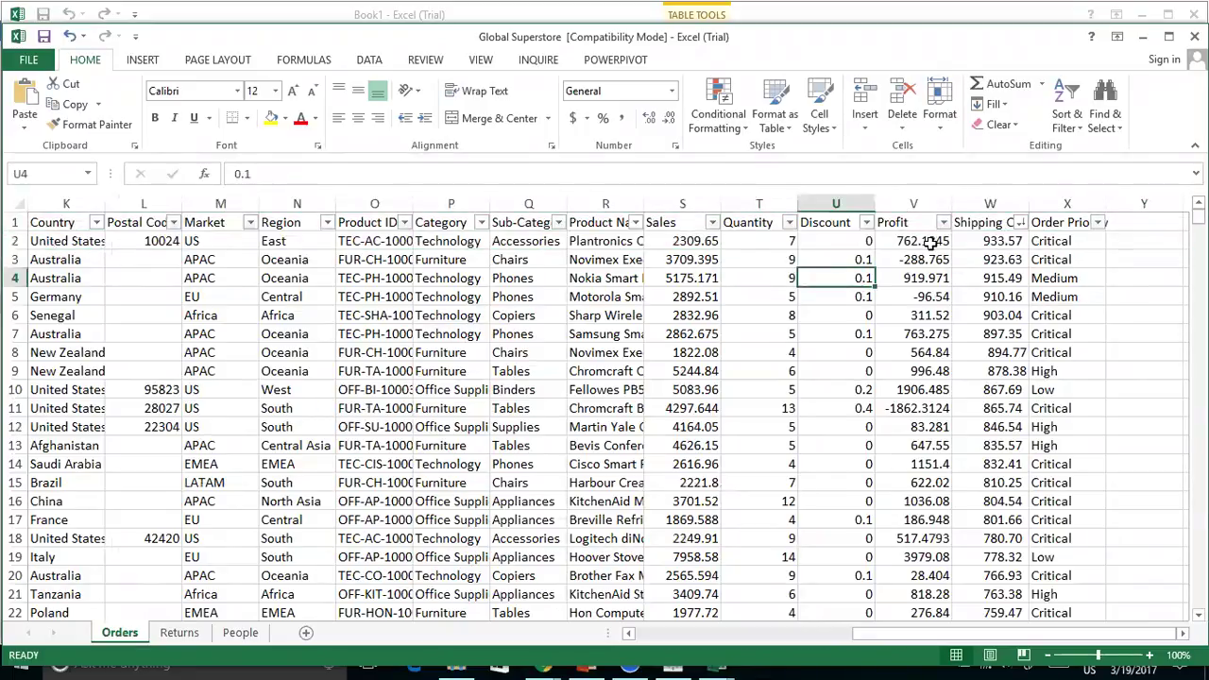
pyautogui.press('Right')
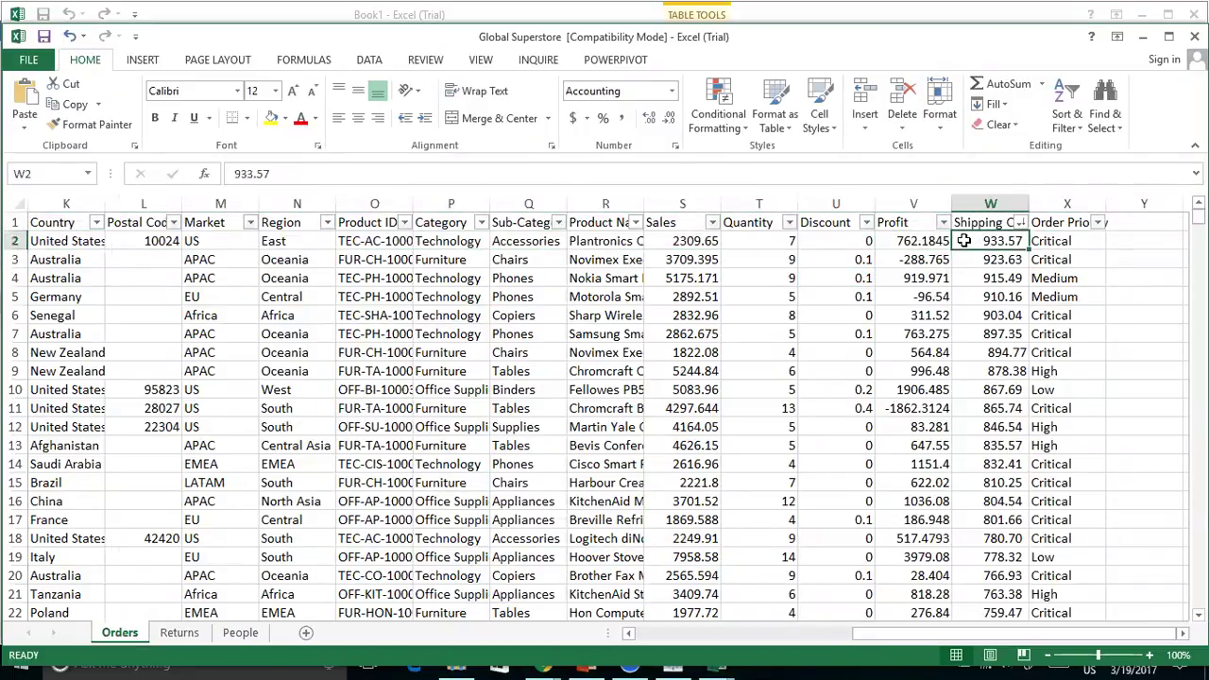
pyautogui.moveTo(933, 240); pyautogui.dragTo(970, 238)
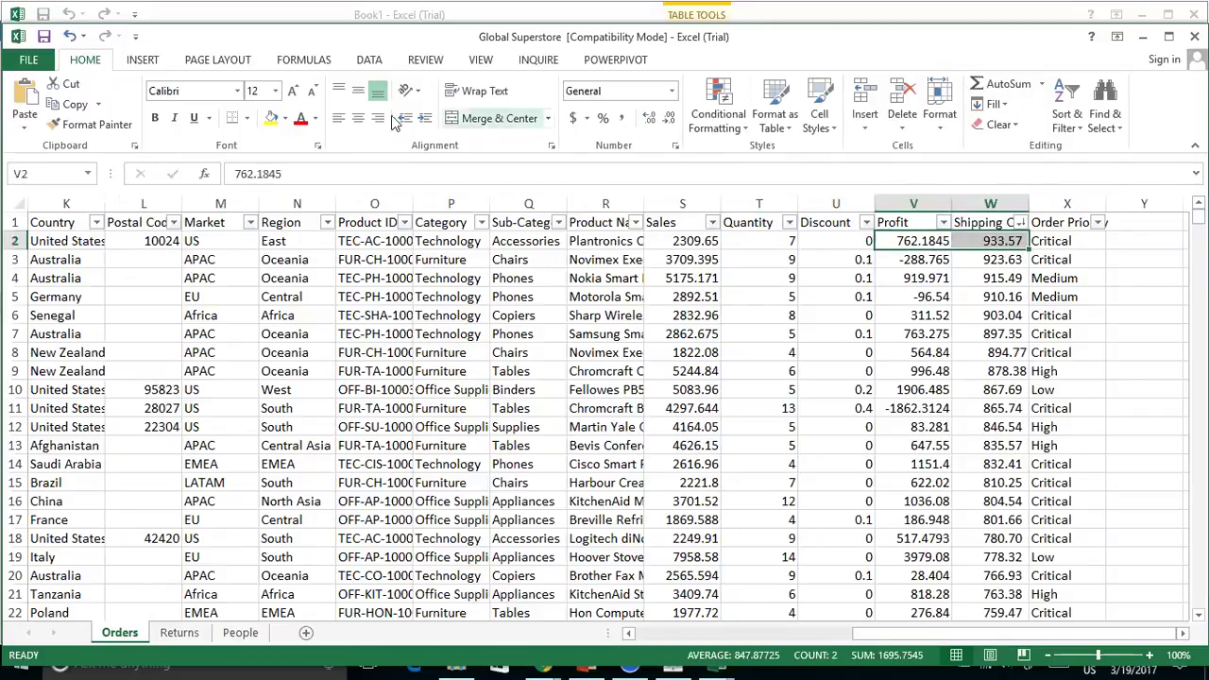
pyautogui.click(272, 118)
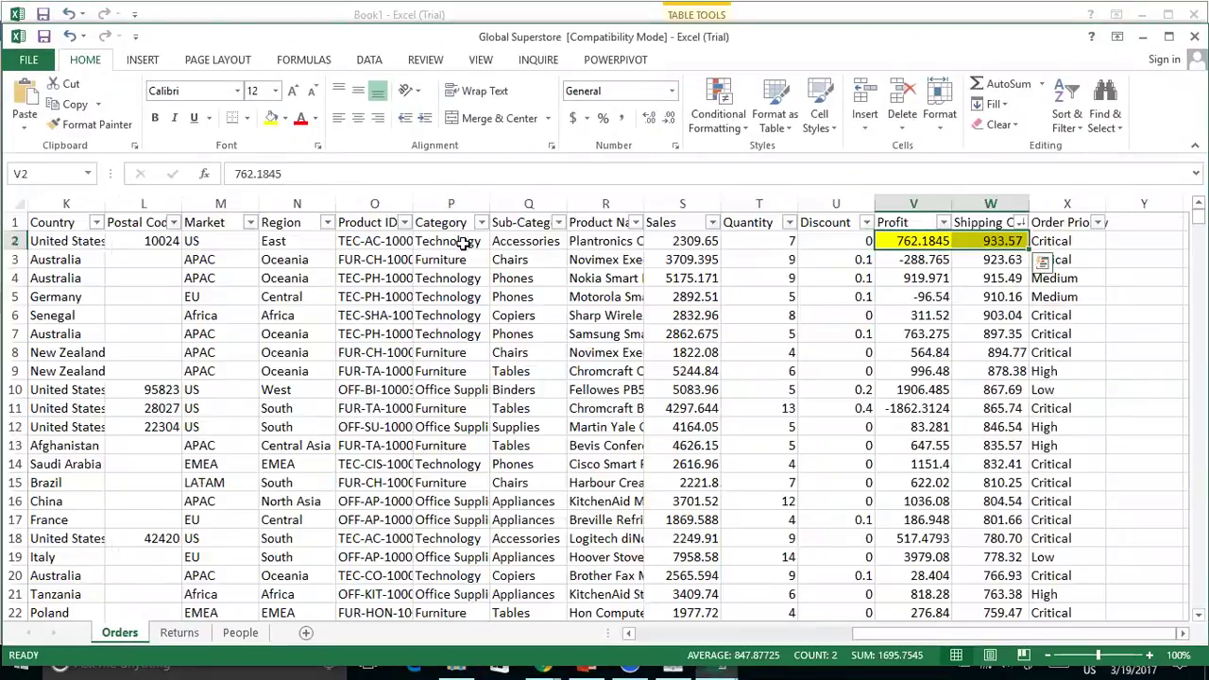
pyautogui.click(466, 242)
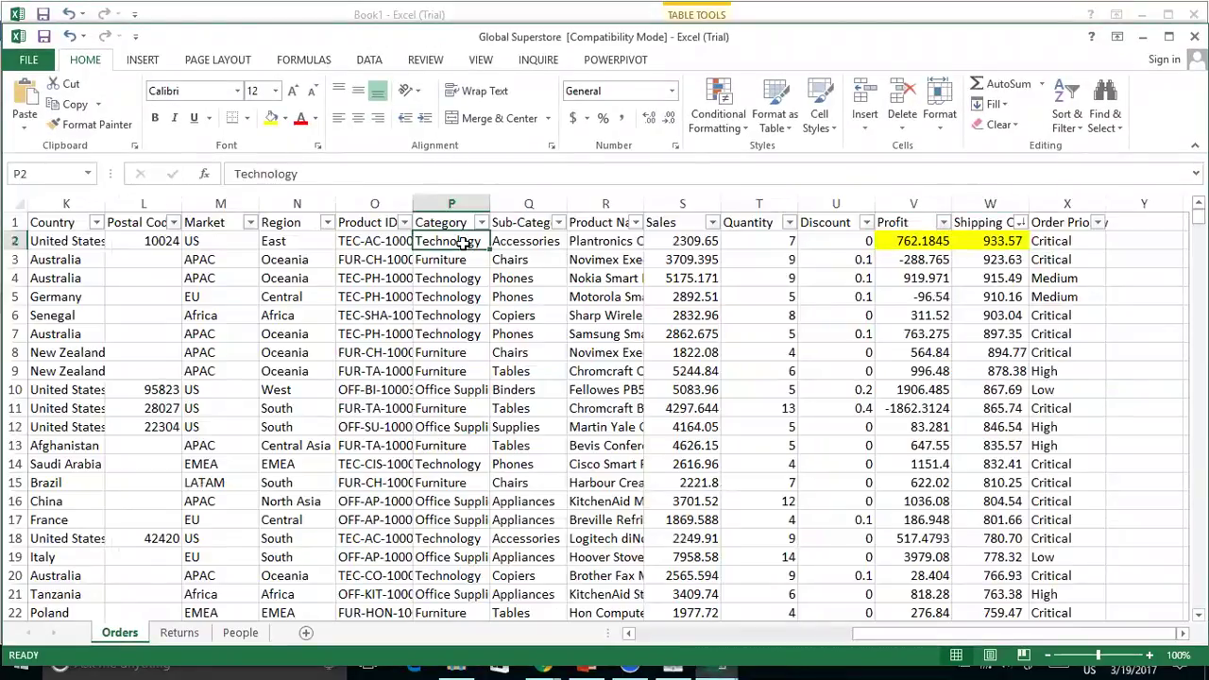
pyautogui.click(271, 119)
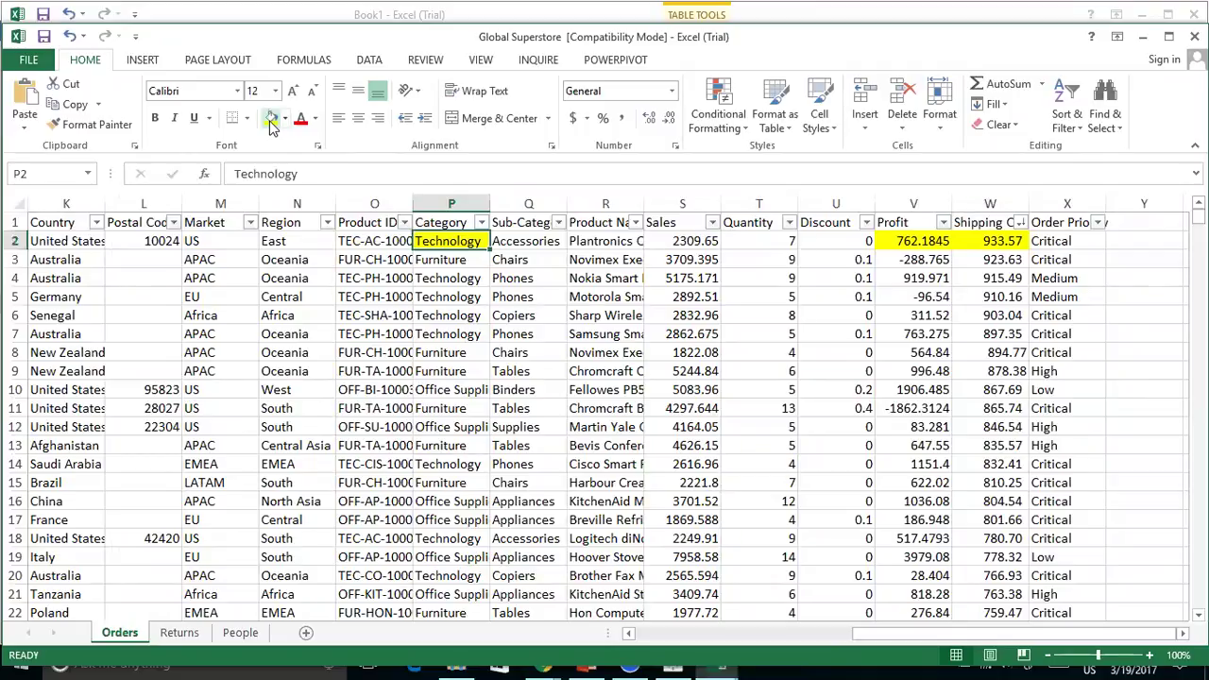
# Fill the Customer ID cell of the first order in row 2 with yellow
pyautogui.press('Left')
pyautogui.press('Left')
pyautogui.press('Left')
pyautogui.press('Left')
pyautogui.press('Left')
pyautogui.press('Left')
pyautogui.press('Left')
pyautogui.press('Left')
pyautogui.press('Left')
pyautogui.press('Left')
pyautogui.press('Left')
pyautogui.press('Left')
pyautogui.press('Left')
pyautogui.press('Left')
pyautogui.press('Left')
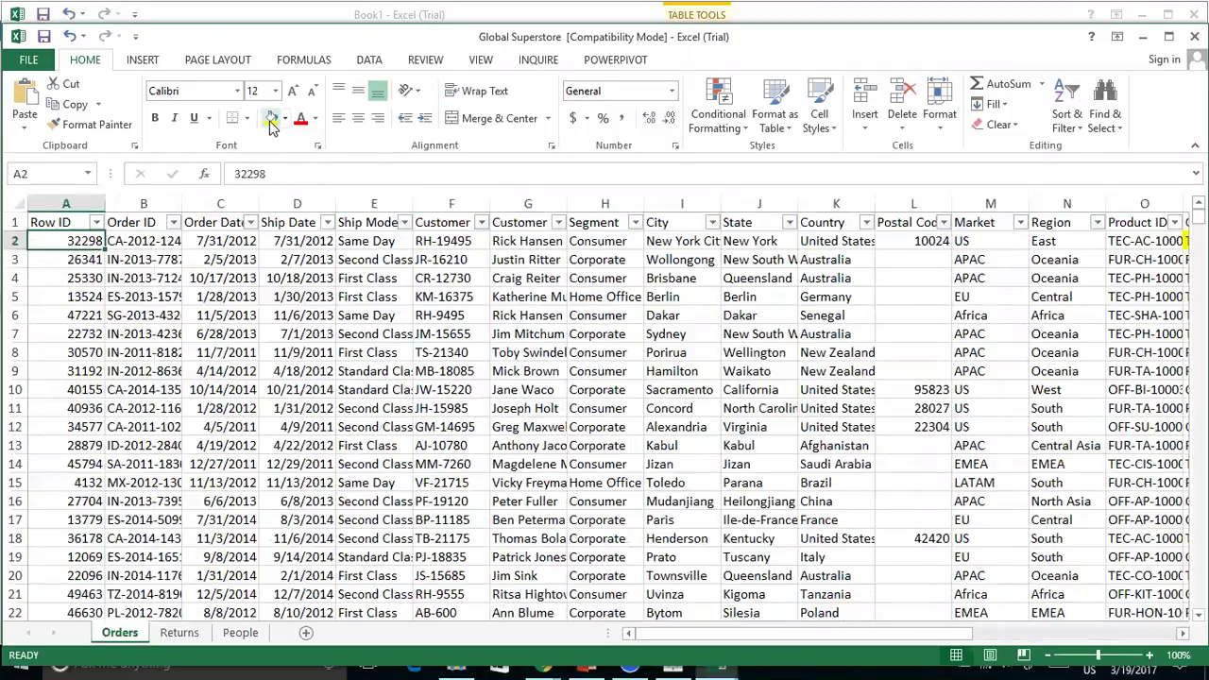
pyautogui.press('Right')
pyautogui.press('Right')
pyautogui.press('Right')
pyautogui.press('Right')
pyautogui.press('Right')
pyautogui.press('Up')
pyautogui.press('Right')
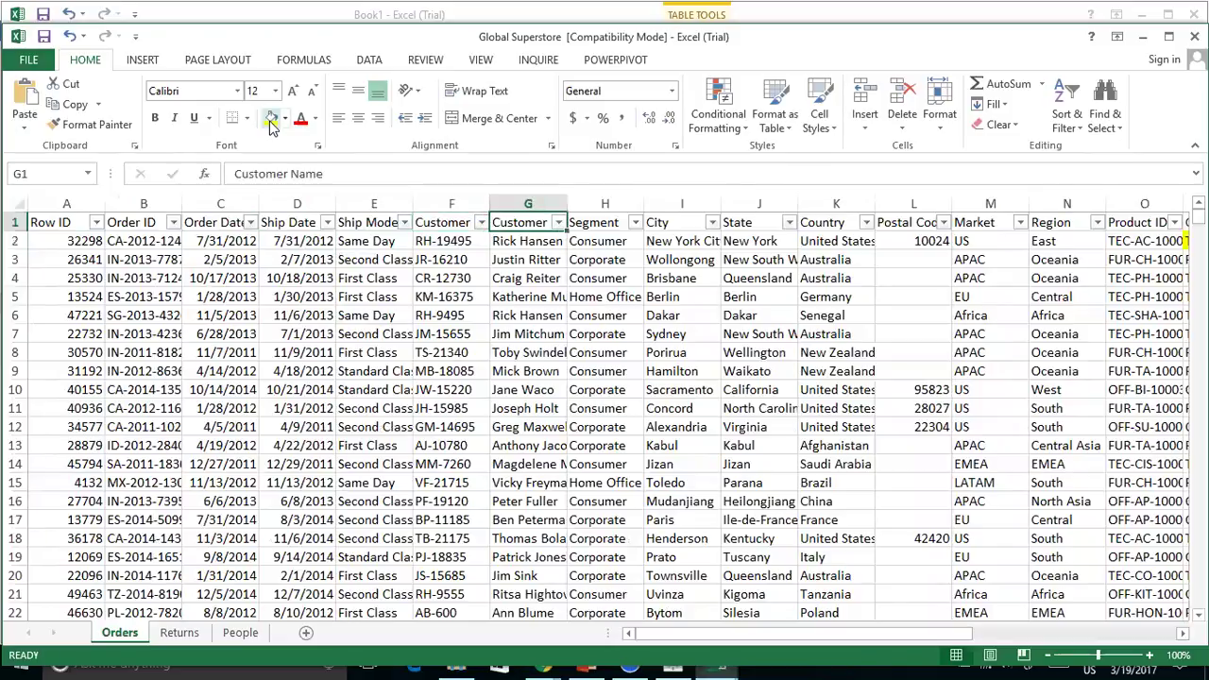
pyautogui.press('Down')
pyautogui.press('Left')
pyautogui.click(271, 122)
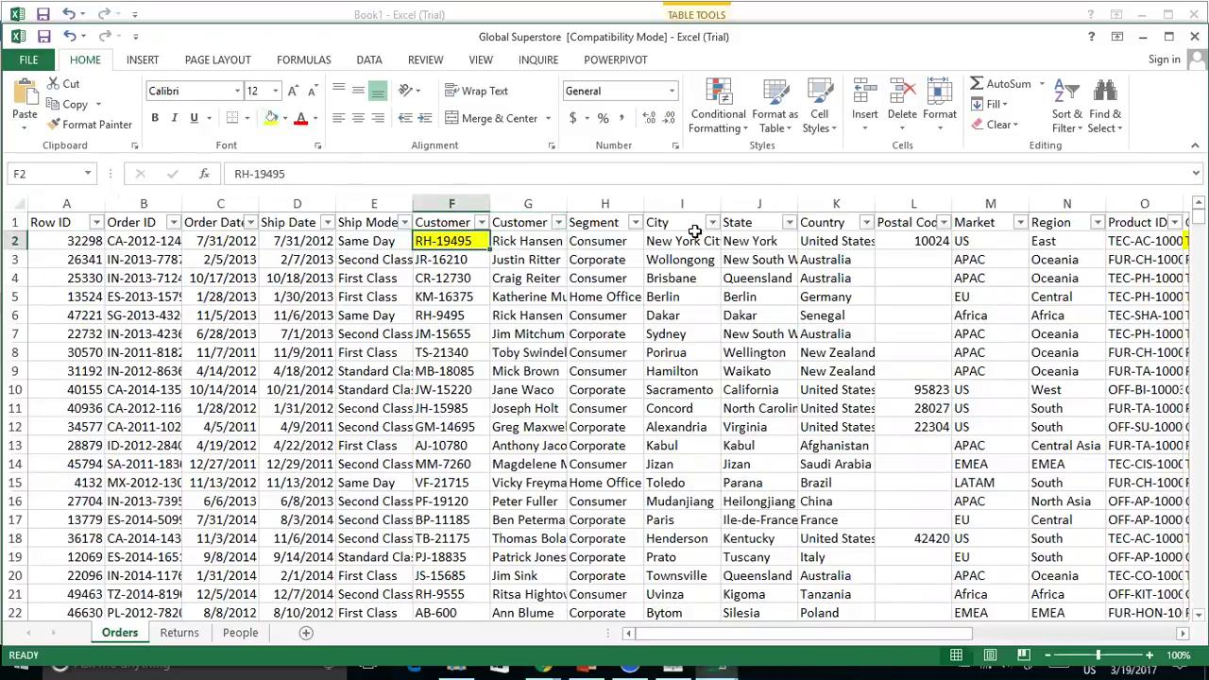
# Select the entire first order record in row 2 and fill it with yellow
pyautogui.press('Left')
pyautogui.press('Left')
pyautogui.press('Left')
pyautogui.press('Left')
pyautogui.press('Left')
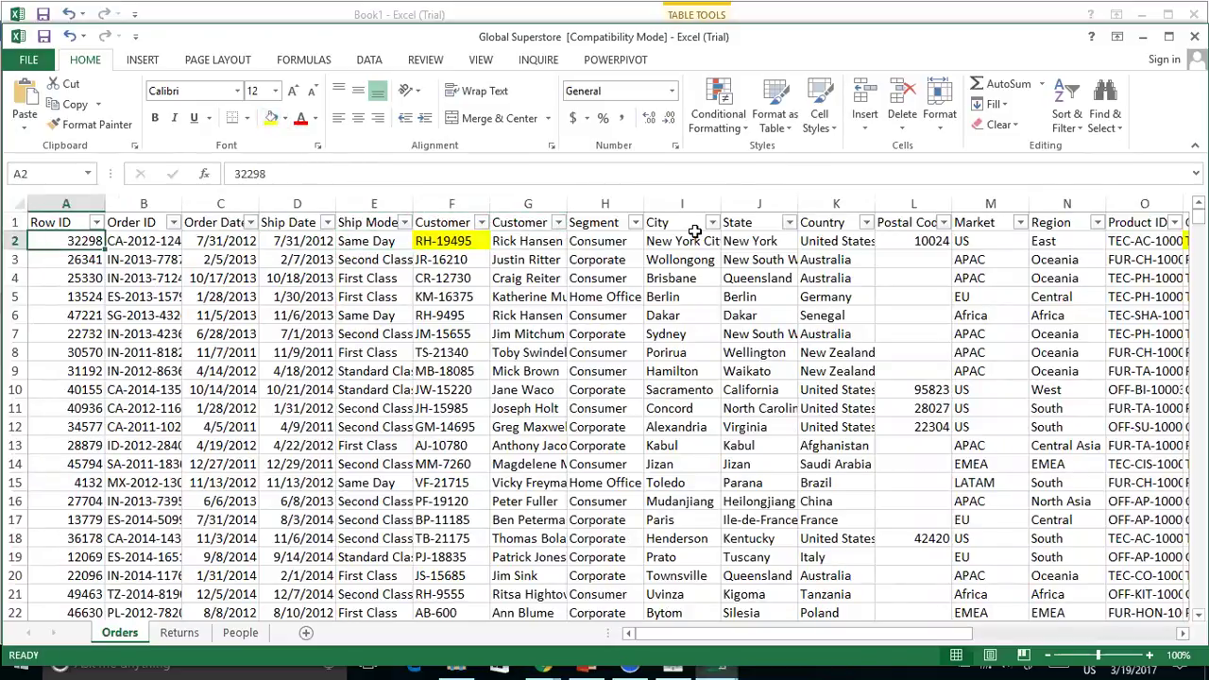
pyautogui.click(13, 241)
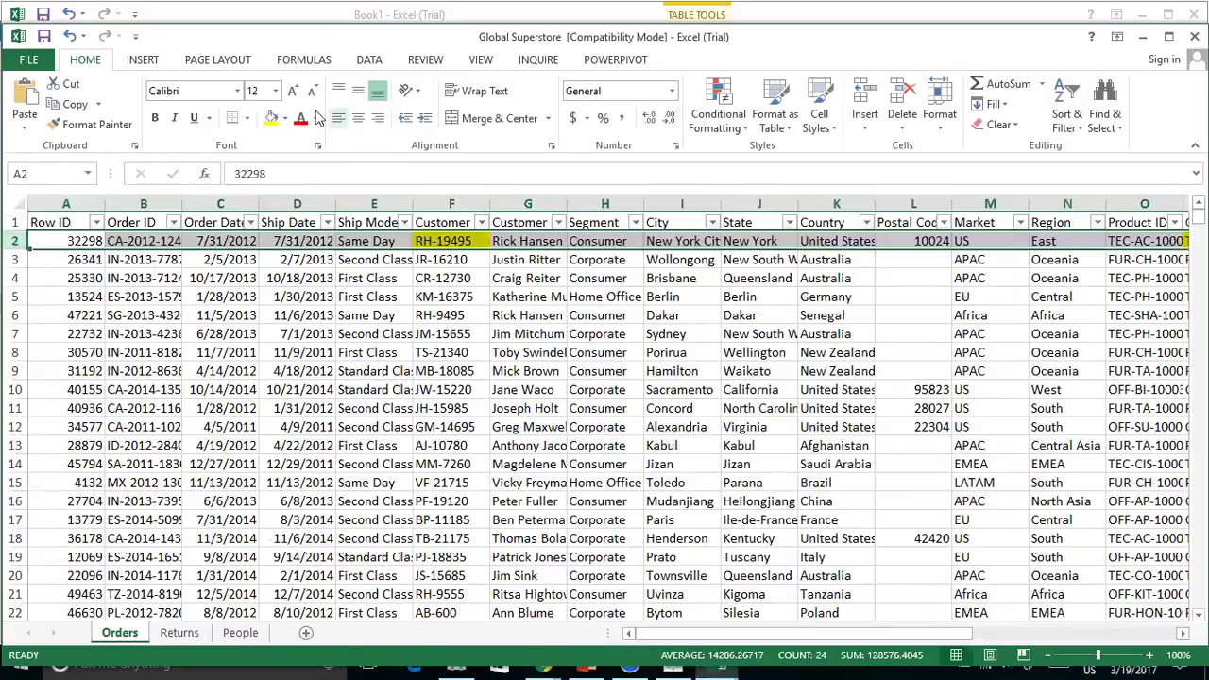
pyautogui.click(271, 120)
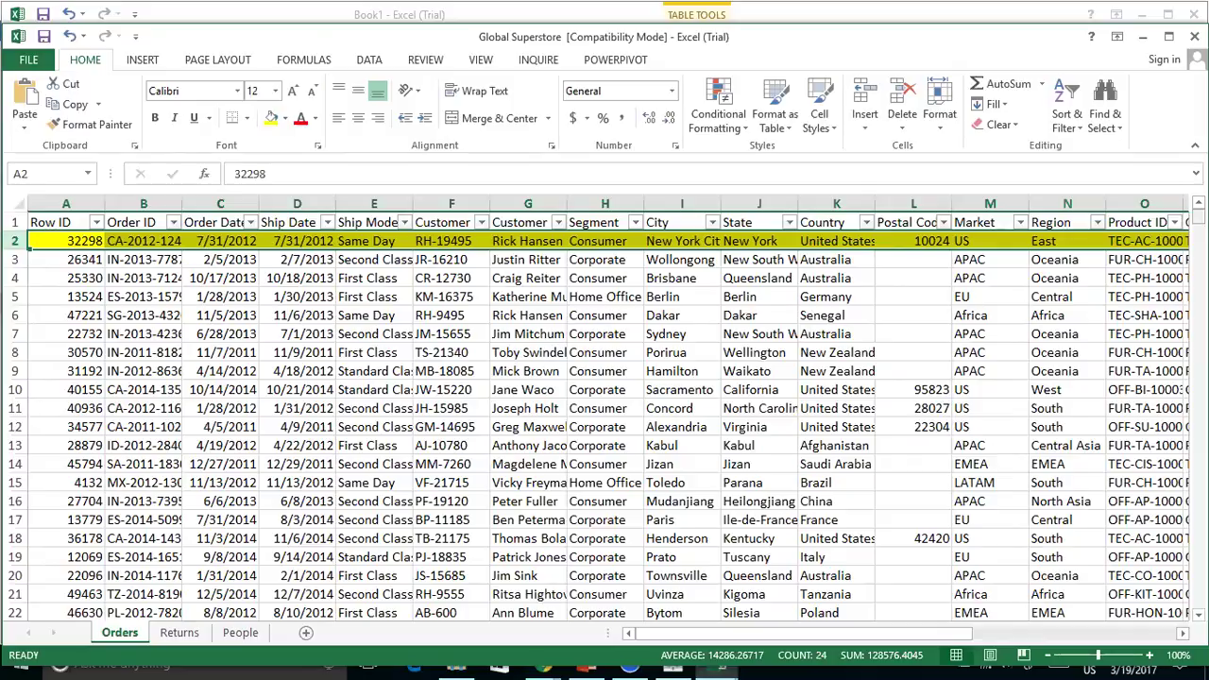
# Go to the end of the Orders sheet and select the last record, row 51291
pyautogui.moveTo(1197, 215); pyautogui.dragTo(1198, 600)
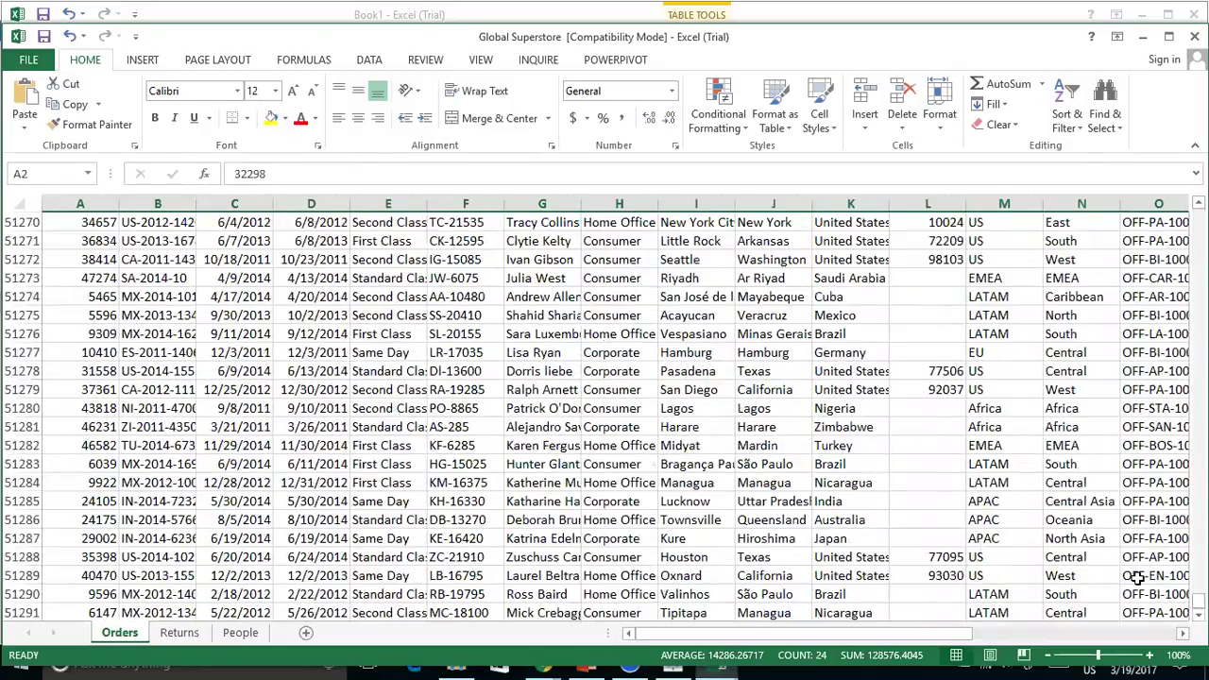
pyautogui.click(1197, 615)
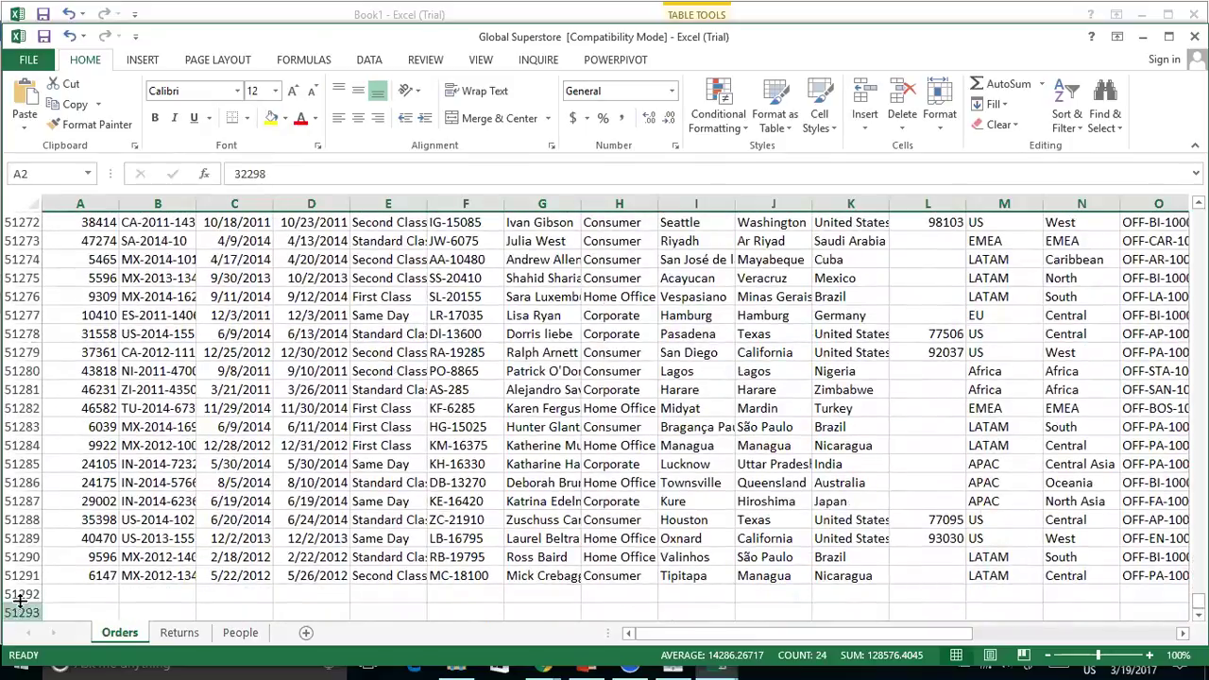
pyautogui.click(20, 575)
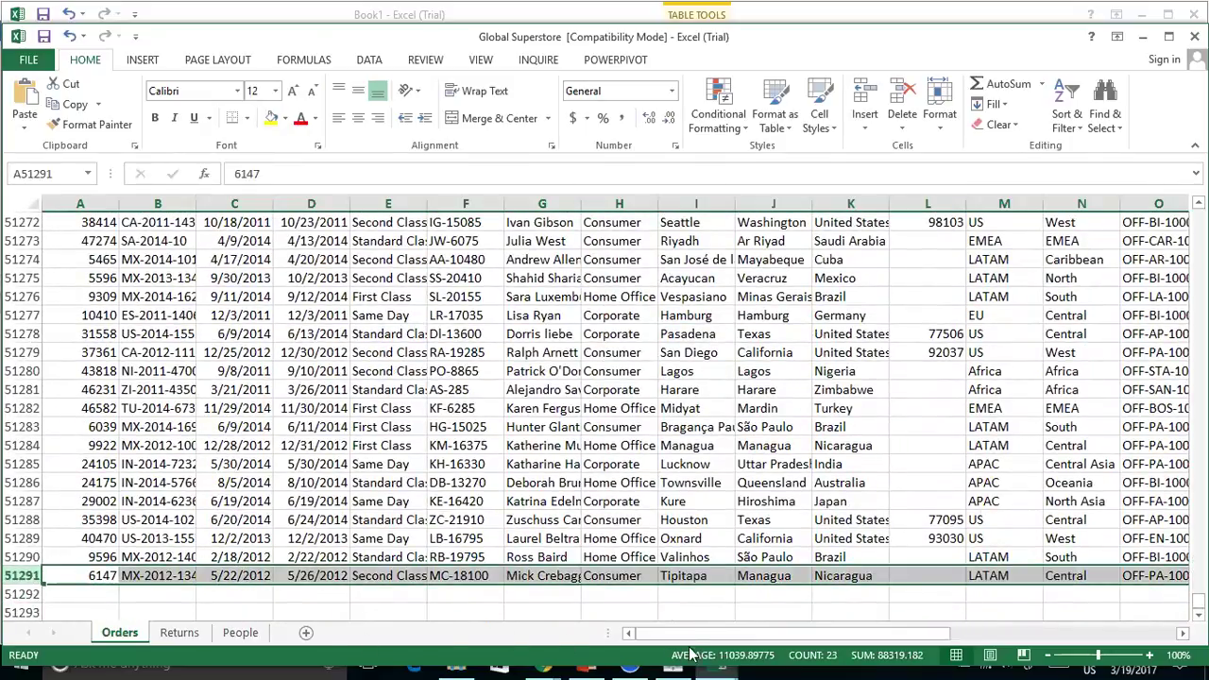
# Switch back to Tableau and label the scatter plot's marks on Sheet 6 with Sales
pyautogui.hotkey('alt', 'Tab')
pyautogui.hotkey('alt', 'Tab')
pyautogui.hotkey('alt', 'Tab')
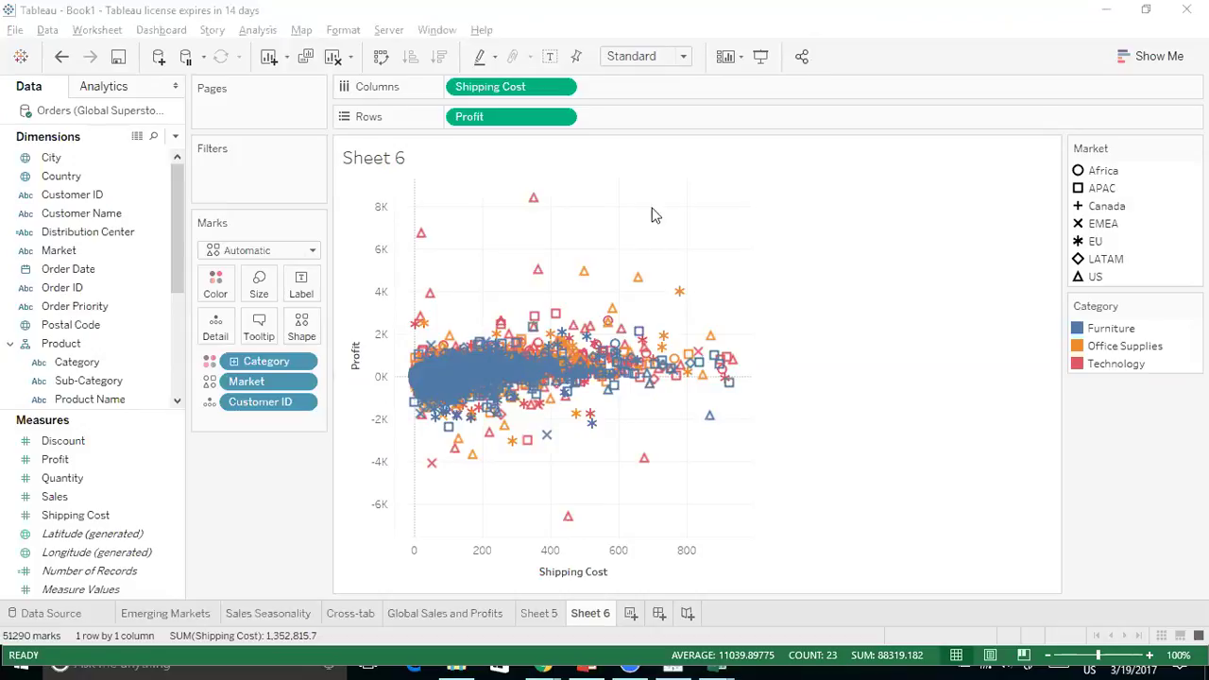
pyautogui.click(1128, 513)
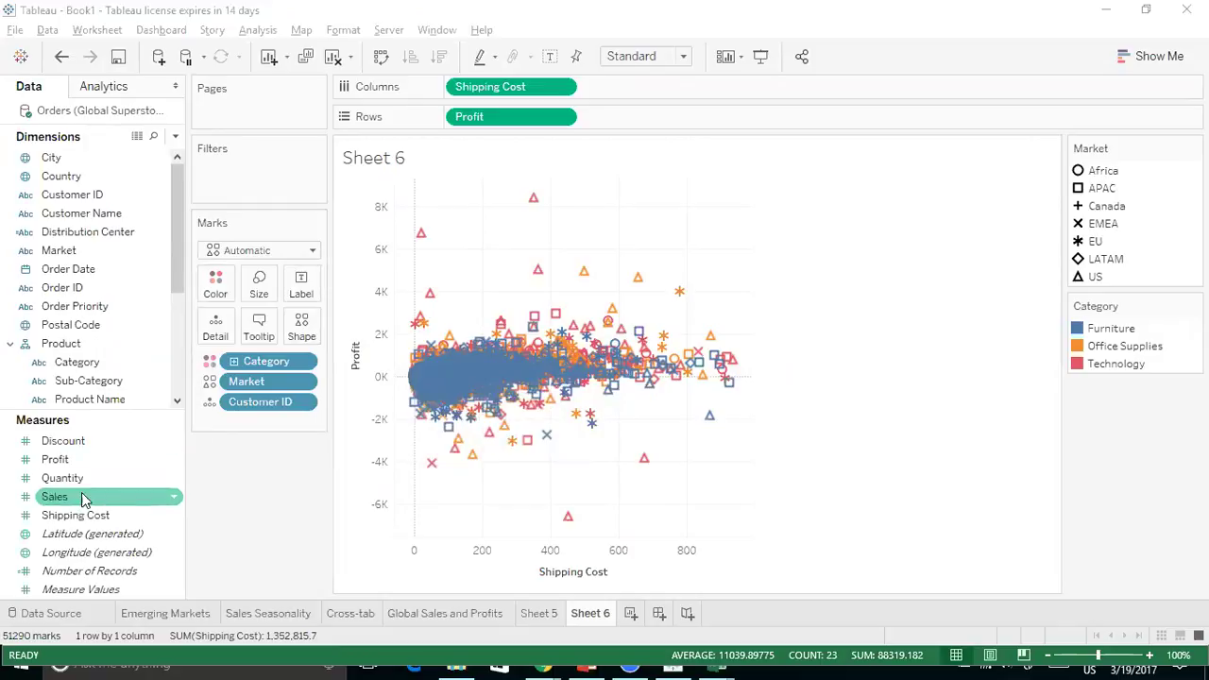
pyautogui.moveTo(75, 497); pyautogui.dragTo(300, 289)
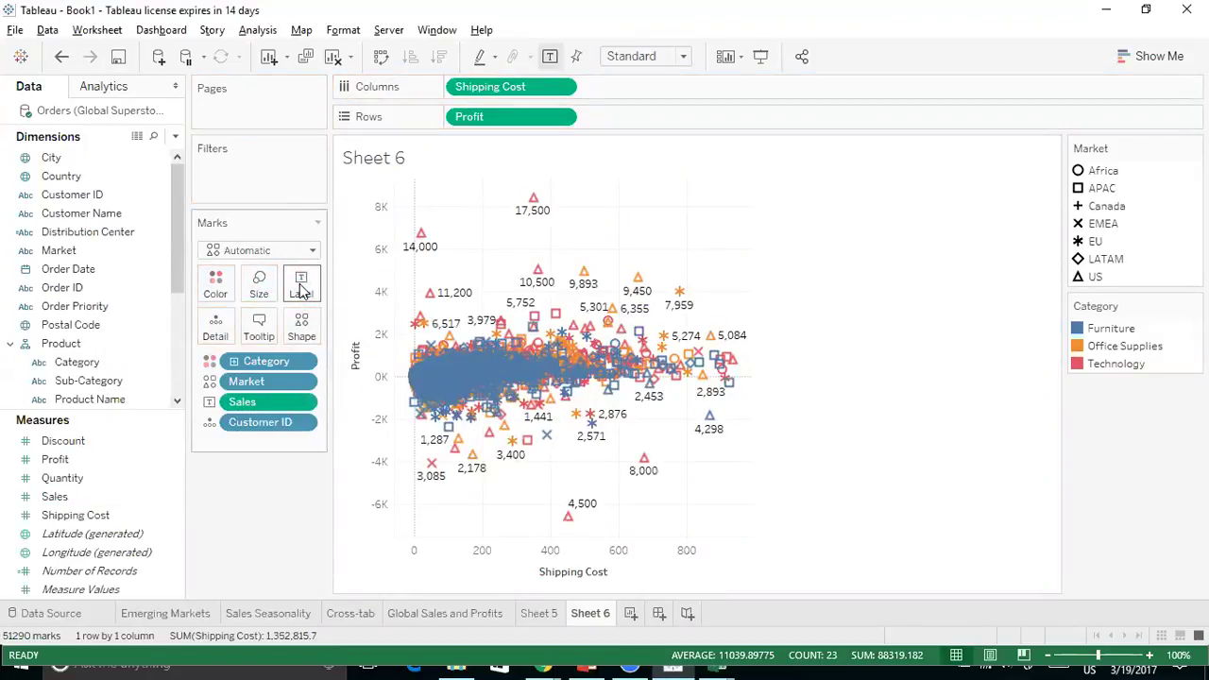
pyautogui.moveTo(701, 406)
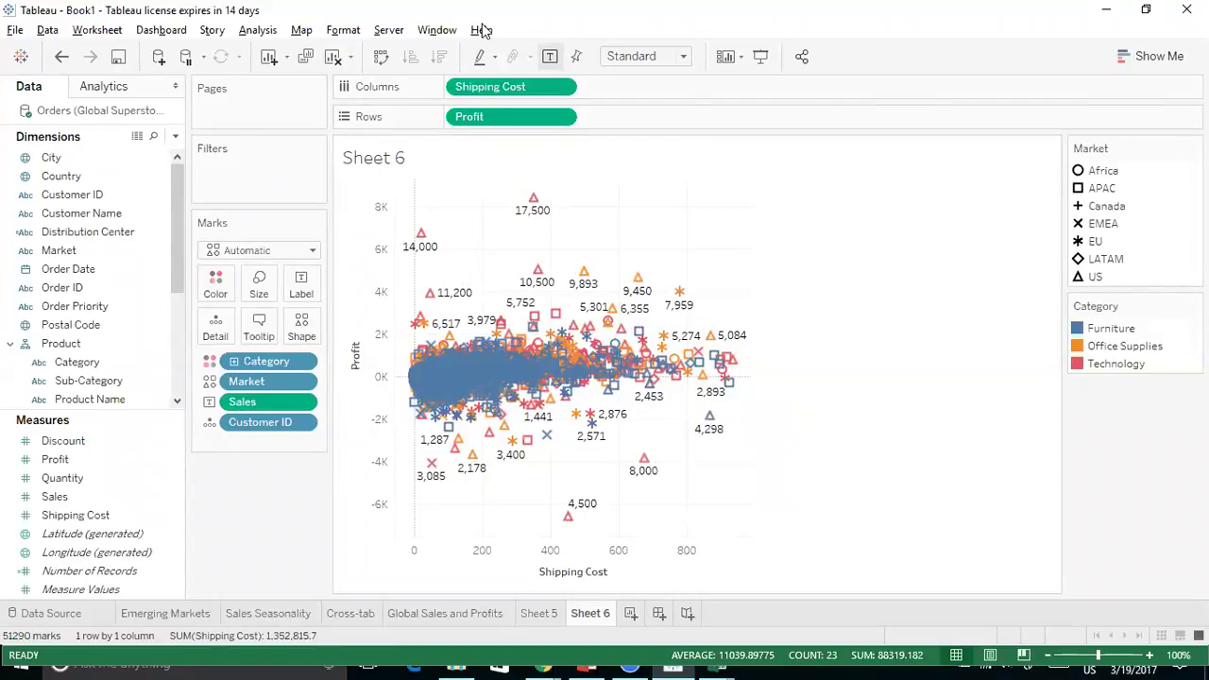
pyautogui.click(628, 15)
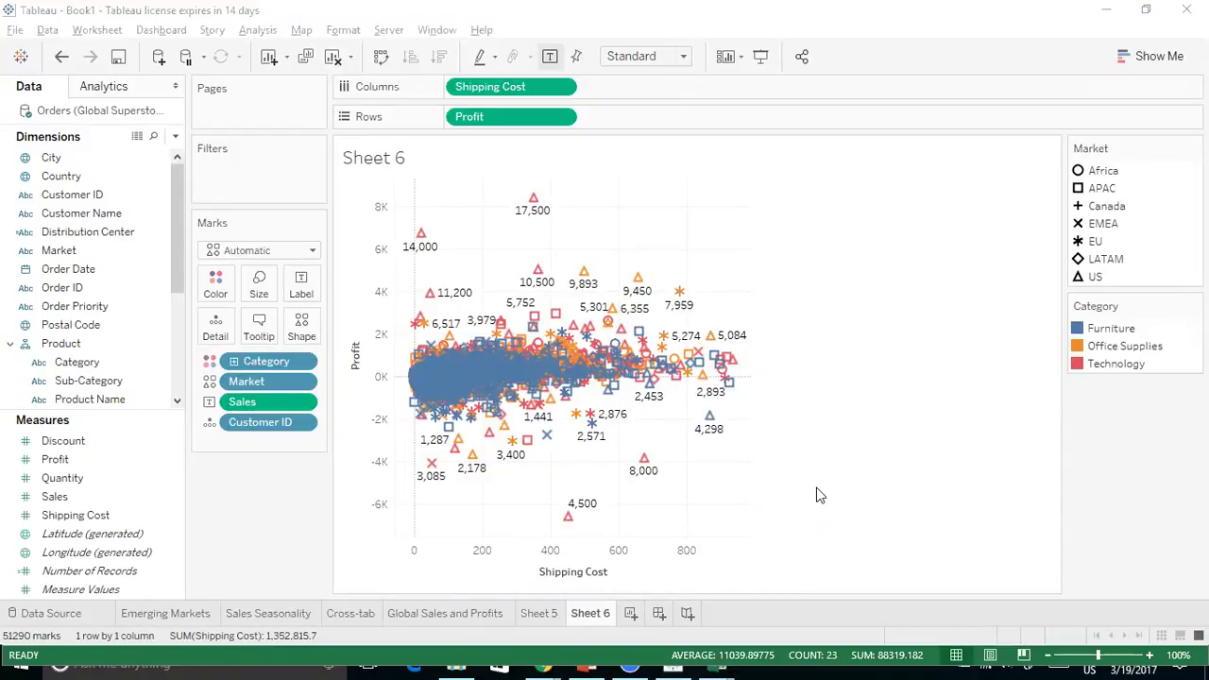
# Circle the Data, Dimensions and Measures headings in red, mark Analytics with a blue circle and arrow, and clear the drawings
pyautogui.moveTo(39, 70)
pyautogui.mouseDown()
pyautogui.moveTo(13, 62)
pyautogui.moveTo(8, 106)
pyautogui.moveTo(47, 108)
pyautogui.moveTo(59, 79)
pyautogui.moveTo(42, 59)
pyautogui.mouseUp()
pyautogui.moveTo(92, 133)
pyautogui.mouseDown()
pyautogui.moveTo(25, 118)
pyautogui.moveTo(11, 142)
pyautogui.moveTo(92, 151)
pyautogui.moveTo(85, 121)
pyautogui.mouseUp()
pyautogui.moveTo(81, 404)
pyautogui.mouseDown()
pyautogui.moveTo(40, 401)
pyautogui.moveTo(5, 415)
pyautogui.moveTo(34, 439)
pyautogui.moveTo(83, 427)
pyautogui.moveTo(72, 388)
pyautogui.mouseUp()
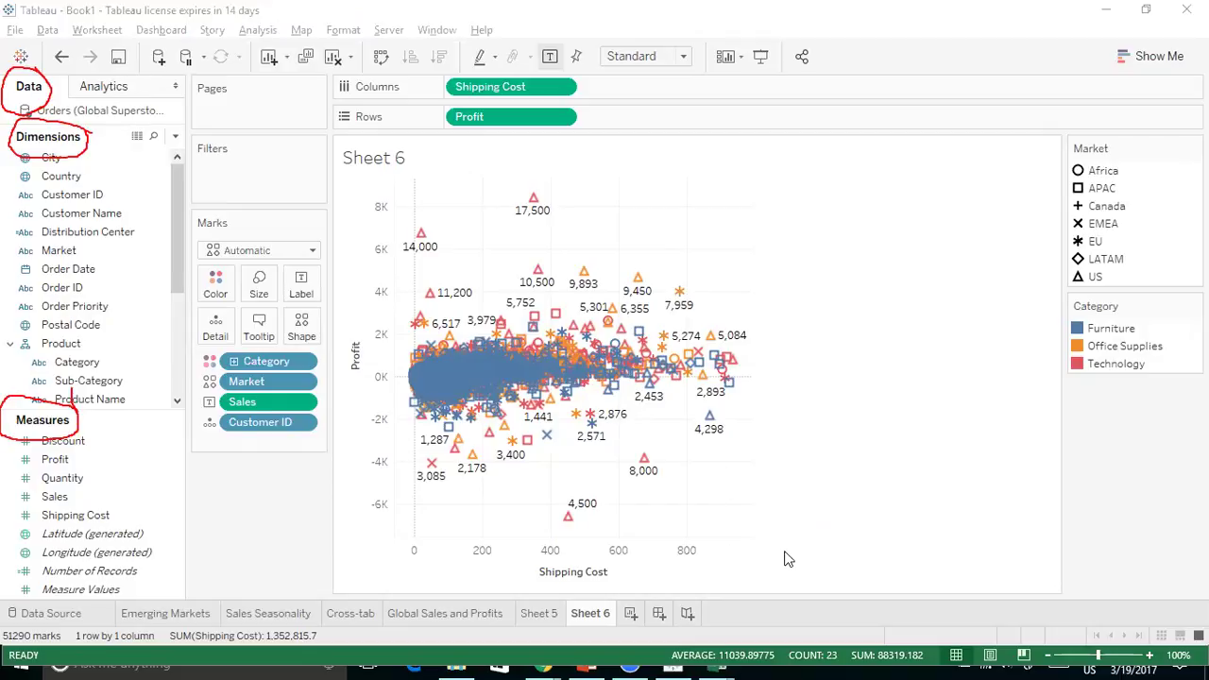
pyautogui.moveTo(130, 68)
pyautogui.mouseDown()
pyautogui.moveTo(83, 57)
pyautogui.moveTo(81, 112)
pyautogui.moveTo(144, 90)
pyautogui.moveTo(132, 64)
pyautogui.mouseUp()
pyautogui.moveTo(93, 229)
pyautogui.mouseDown()
pyautogui.moveTo(127, 166)
pyautogui.moveTo(117, 129)
pyautogui.moveTo(126, 141)
pyautogui.mouseUp()
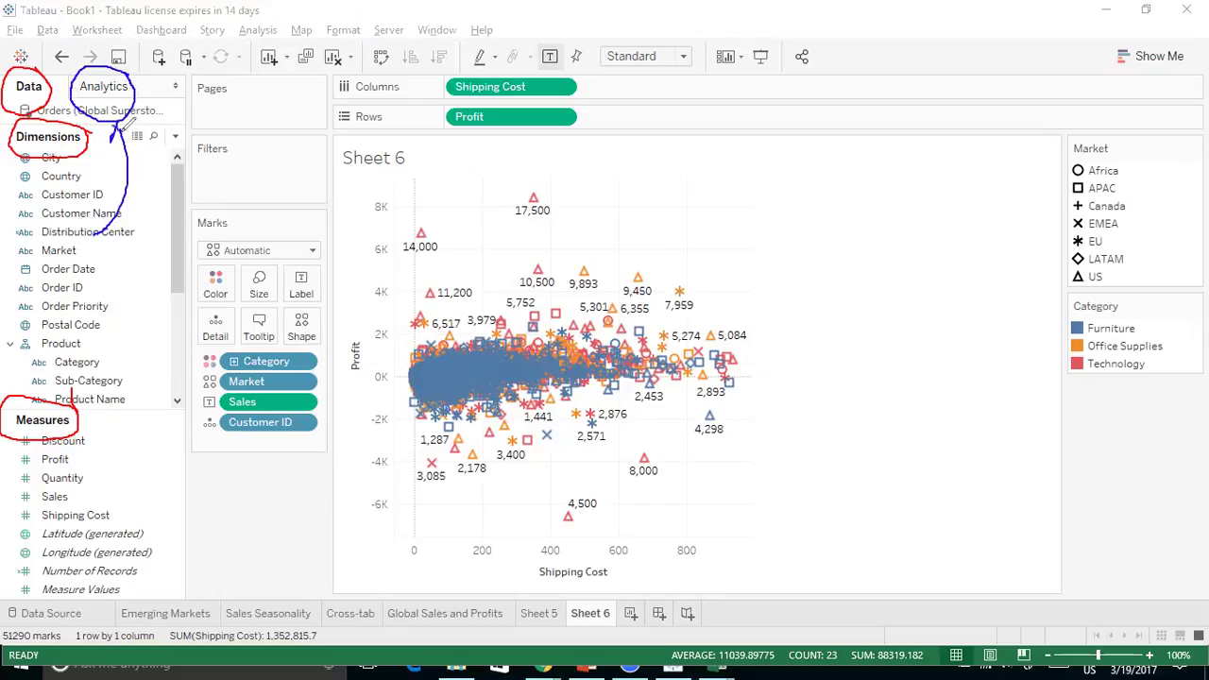
pyautogui.press('Escape')
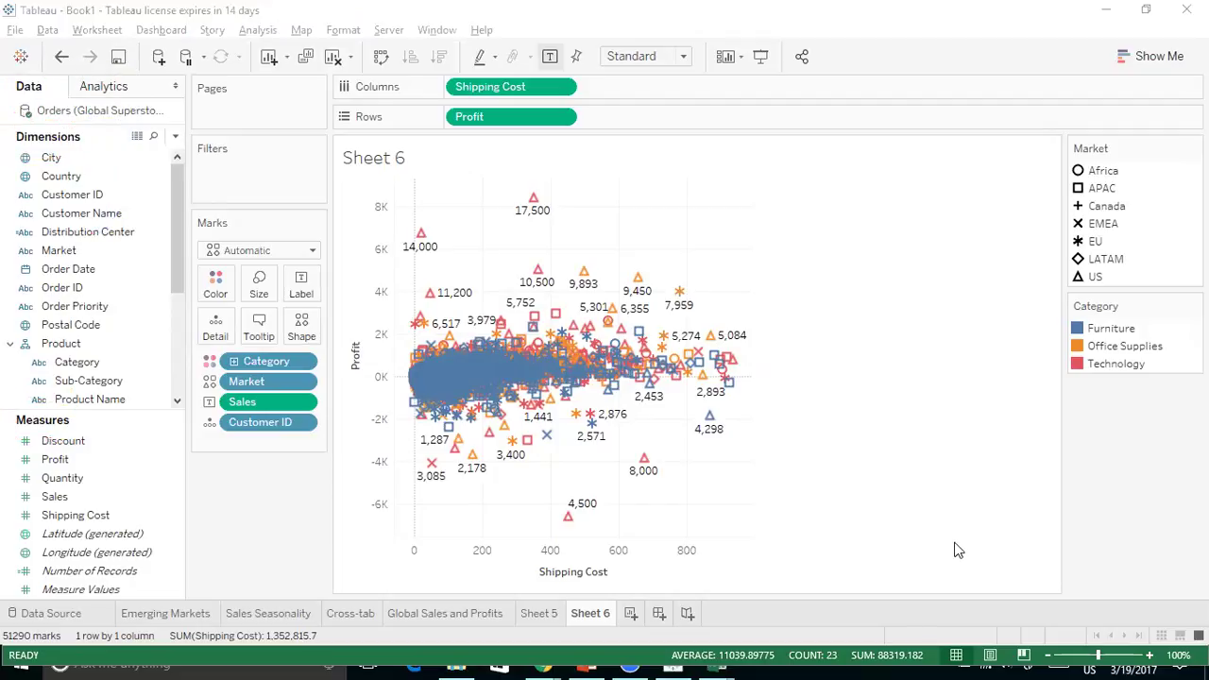
# Add a Linear trend line to the Profit versus Shipping Cost scatter plot
pyautogui.click(102, 87)
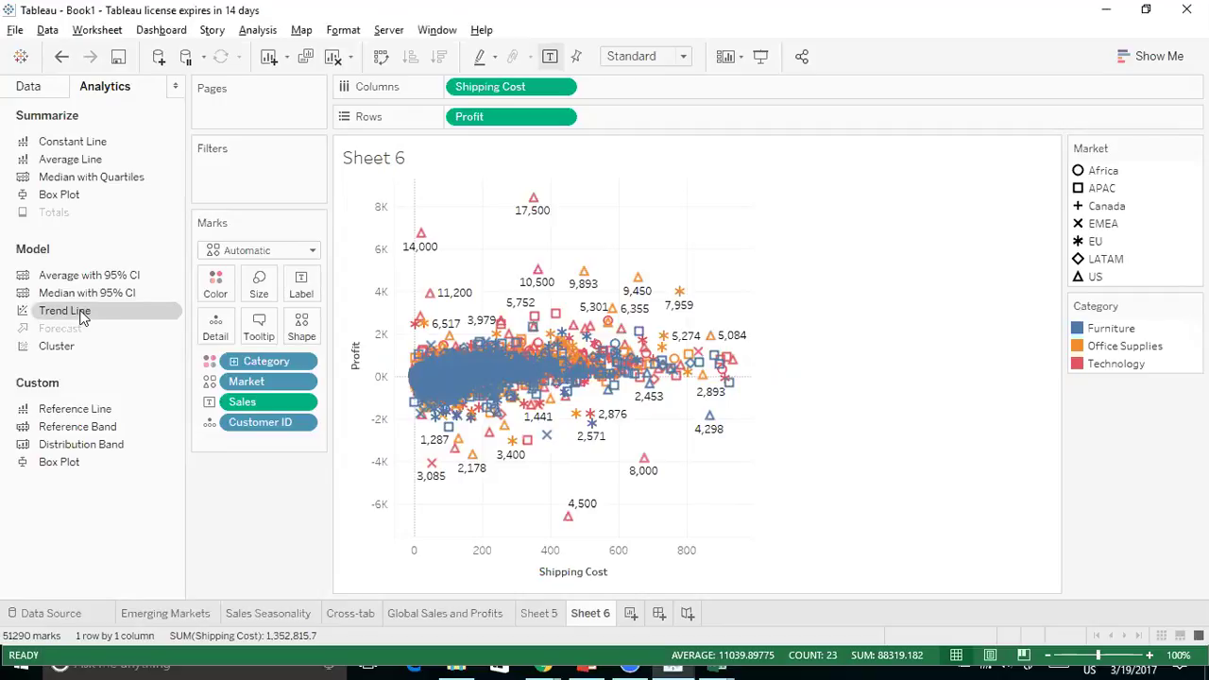
pyautogui.moveTo(81, 318); pyautogui.dragTo(561, 166)
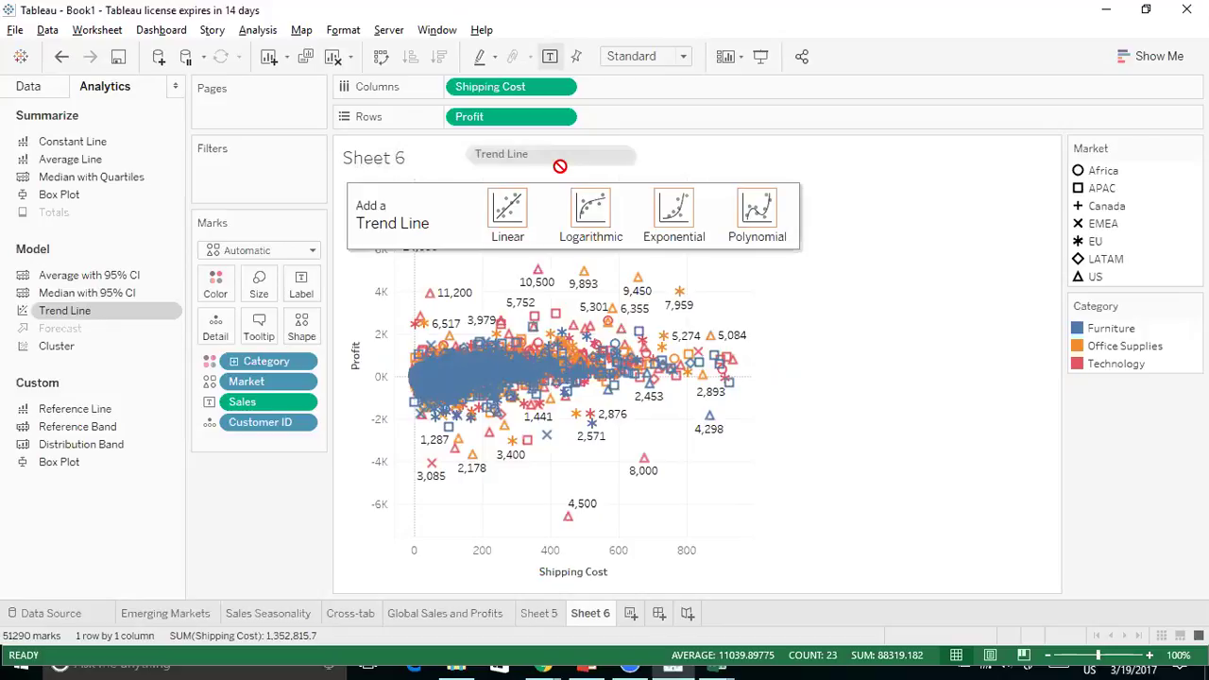
pyautogui.moveTo(560, 166); pyautogui.dragTo(560, 169)
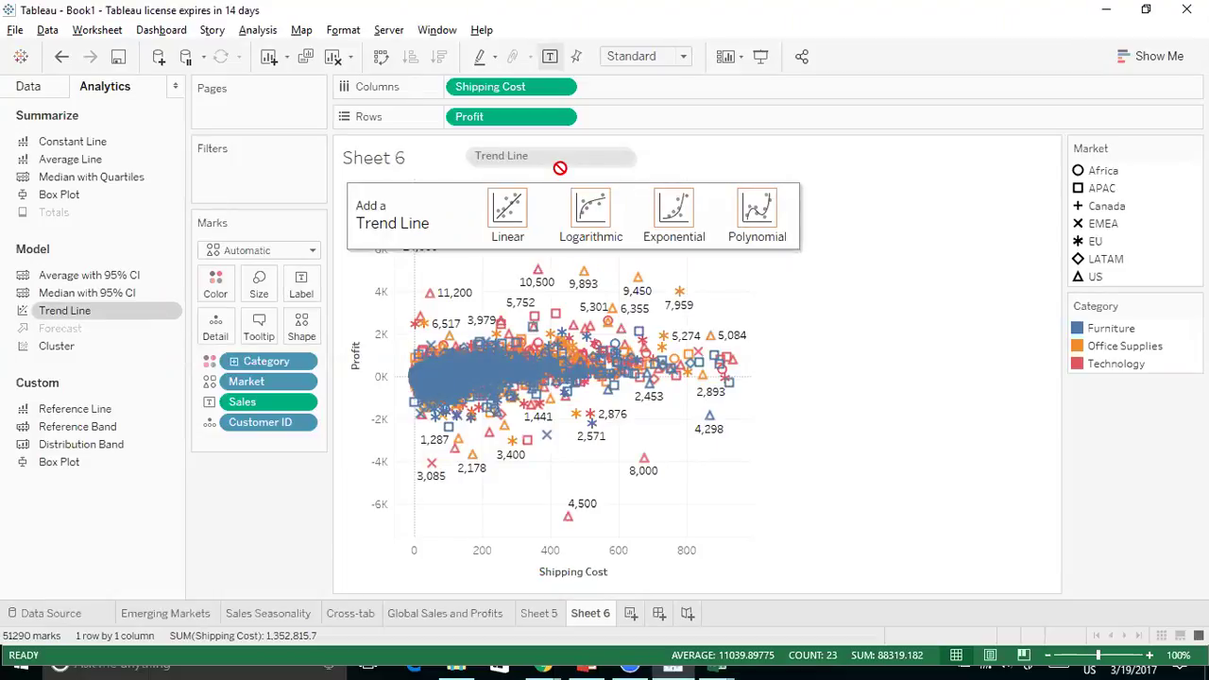
pyautogui.moveTo(560, 168); pyautogui.dragTo(513, 216)
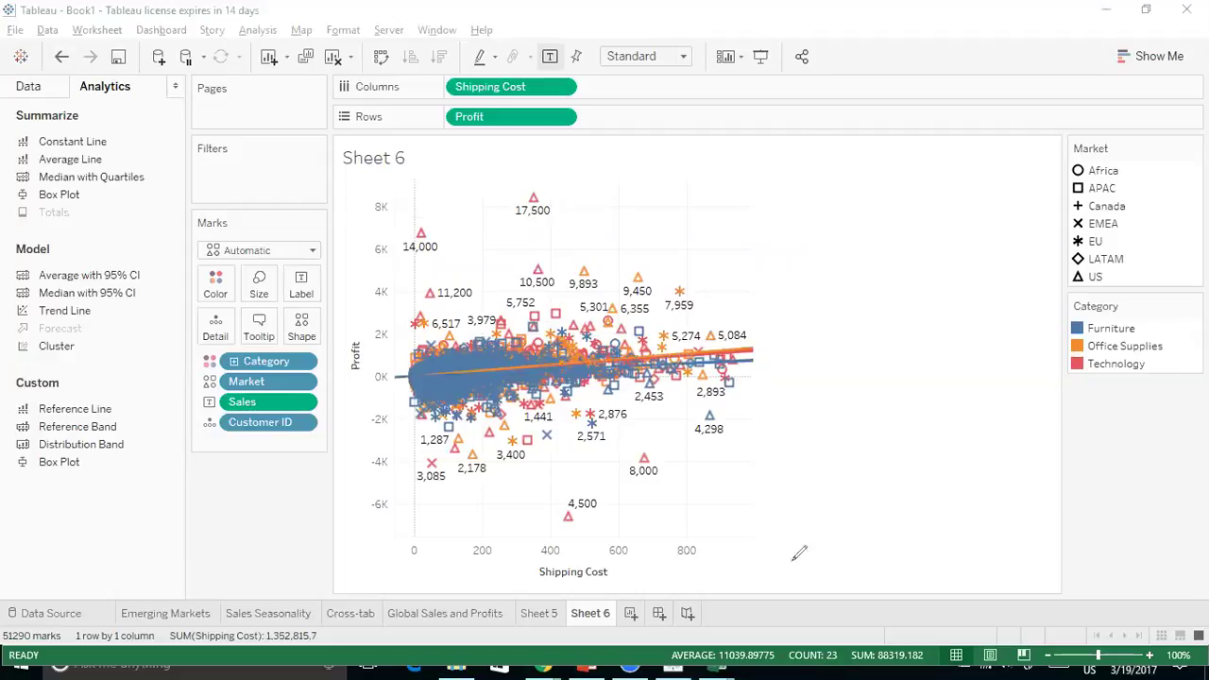
# Annotate the trend lines as "Close" in green, sketch green, blue and magenta comparison lines with gap arrows, and clear the drawings
pyautogui.moveTo(755, 348)
pyautogui.mouseDown()
pyautogui.moveTo(896, 276)
pyautogui.moveTo(943, 300)
pyautogui.moveTo(949, 288)
pyautogui.moveTo(956, 303)
pyautogui.mouseUp()
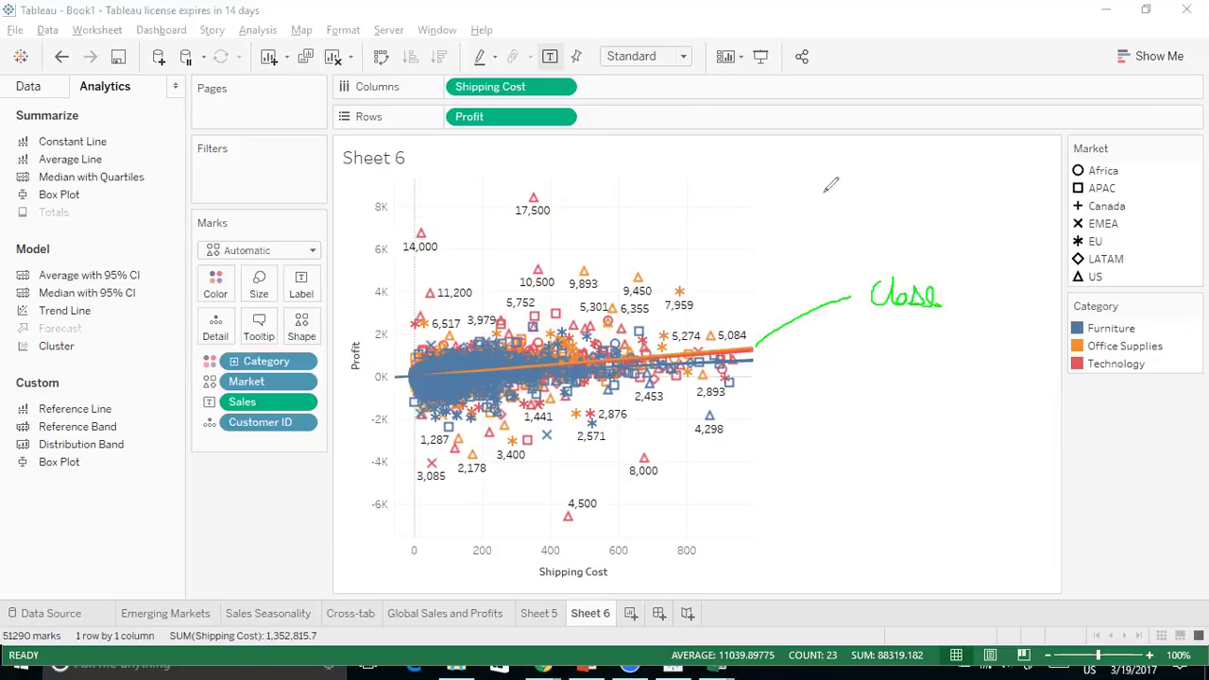
pyautogui.moveTo(728, 219); pyautogui.dragTo(1022, 176)
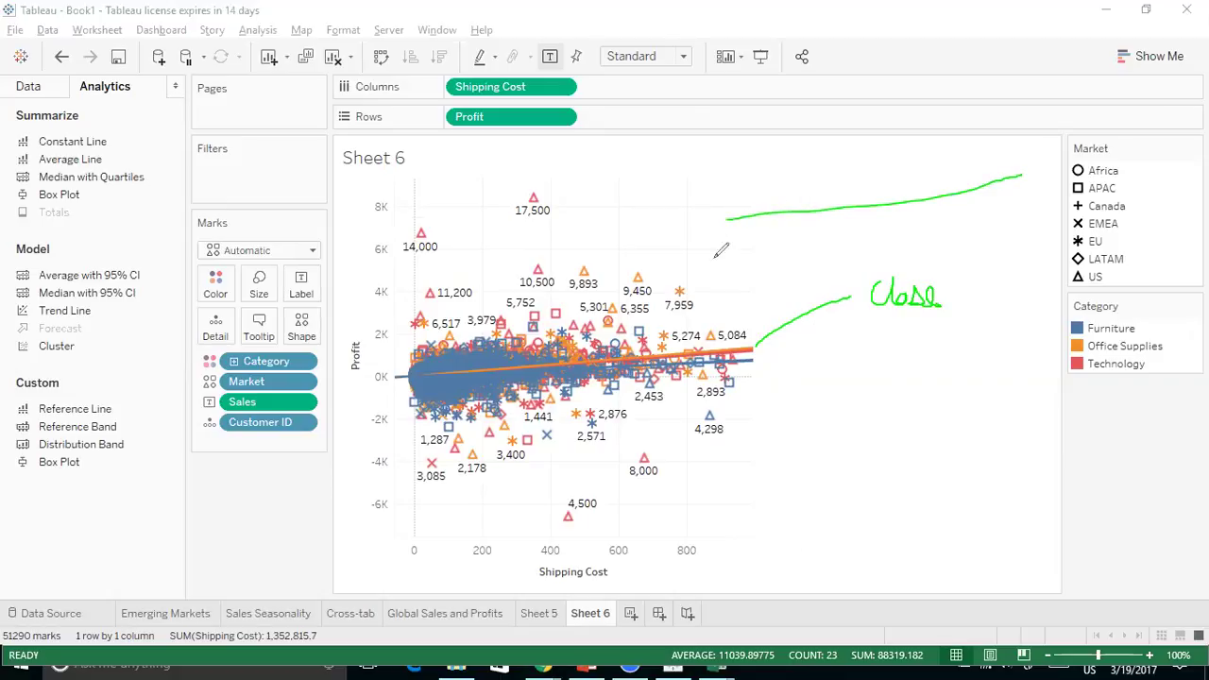
pyautogui.moveTo(727, 218); pyautogui.dragTo(1042, 190)
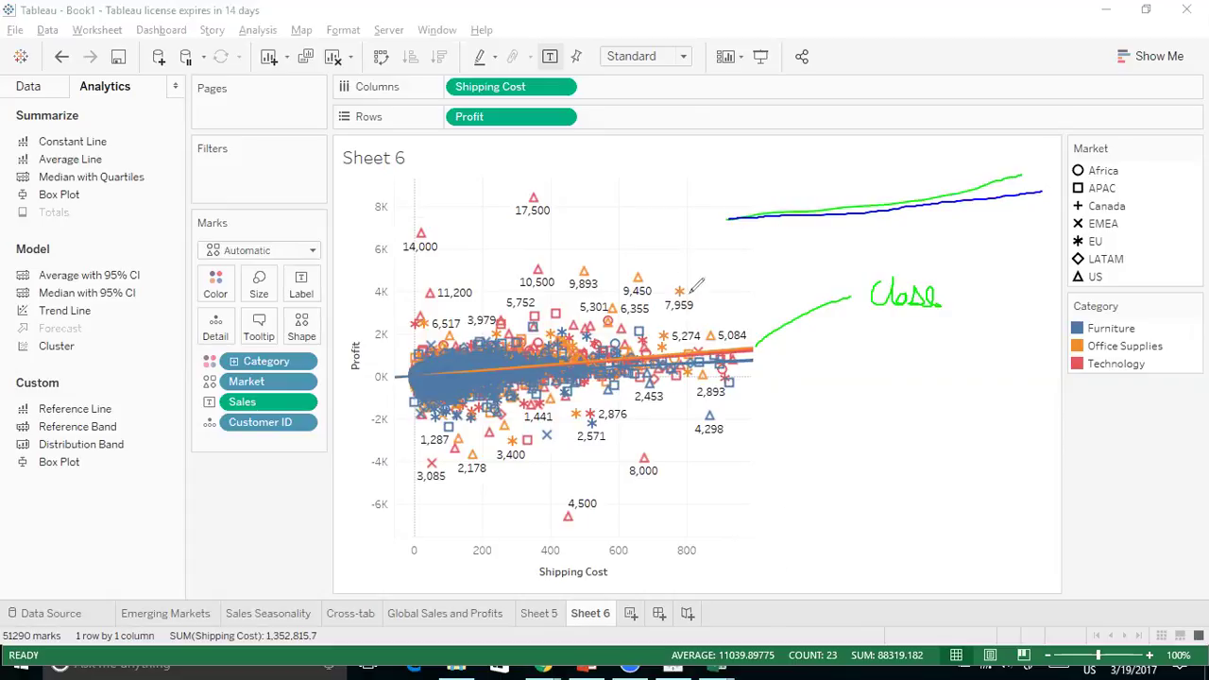
pyautogui.moveTo(685, 226); pyautogui.dragTo(1096, 218)
pyautogui.moveTo(971, 203)
pyautogui.mouseDown()
pyautogui.moveTo(970, 222)
pyautogui.moveTo(975, 208)
pyautogui.moveTo(1002, 224)
pyautogui.mouseUp()
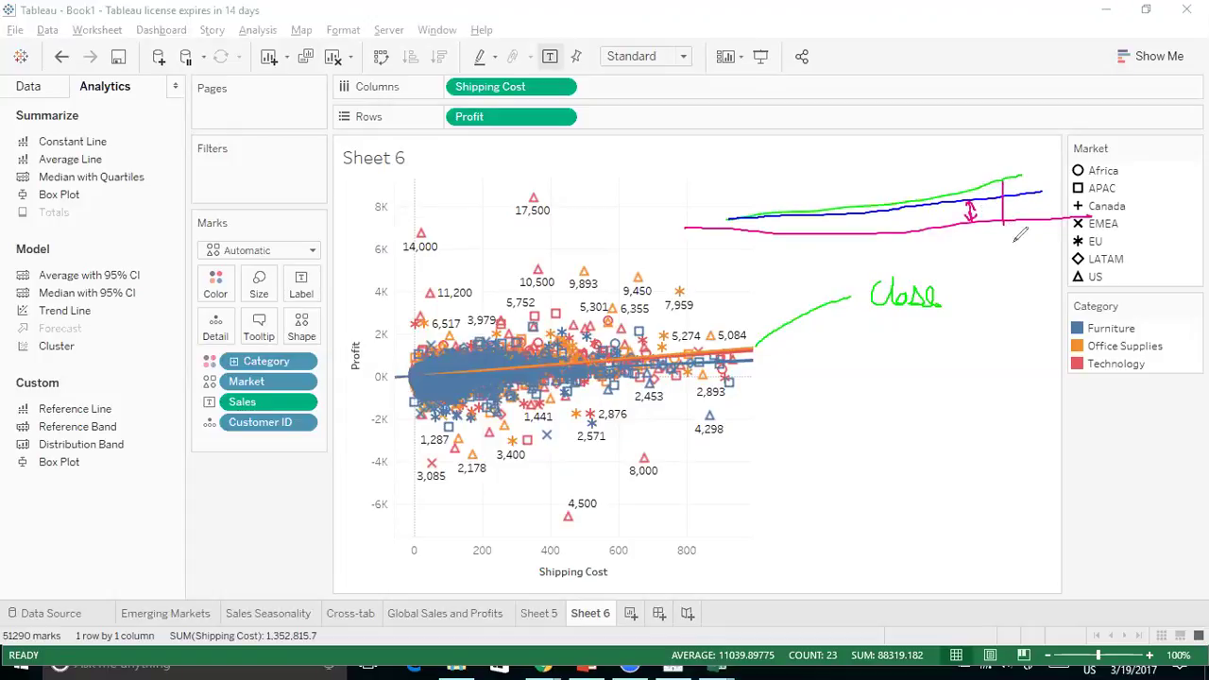
pyautogui.moveTo(997, 192)
pyautogui.mouseDown()
pyautogui.moveTo(1003, 183)
pyautogui.moveTo(1011, 216)
pyautogui.mouseUp()
pyautogui.press('Escape')
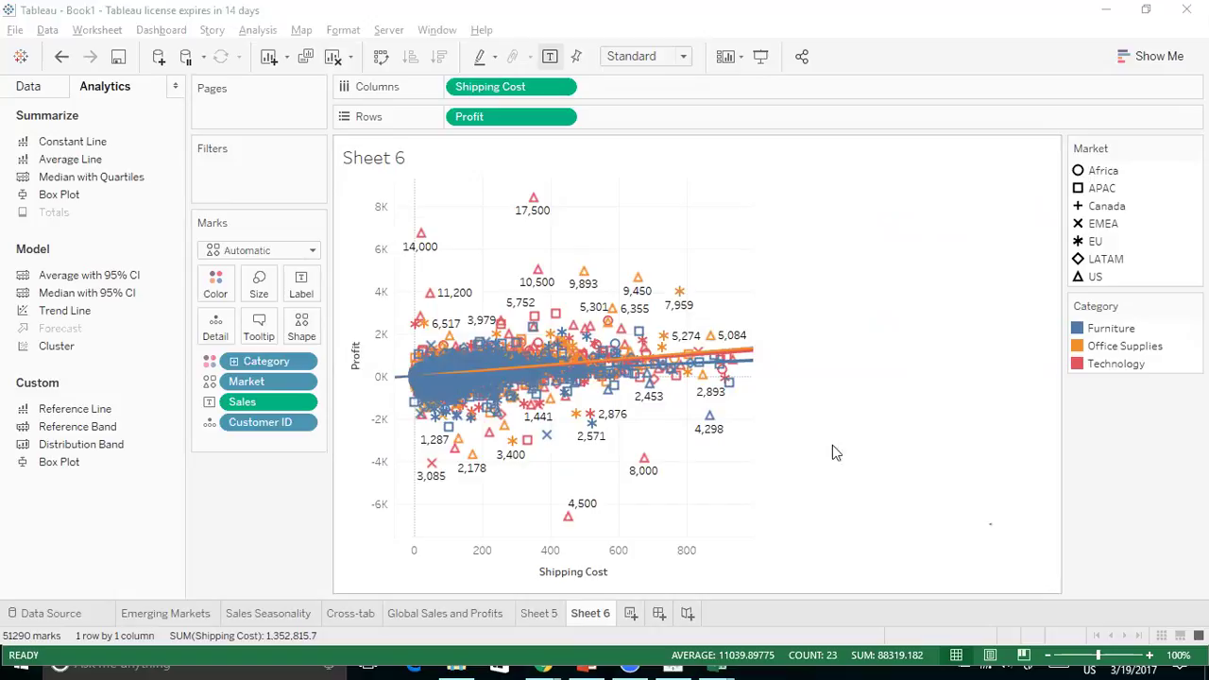
pyautogui.moveTo(746, 367)
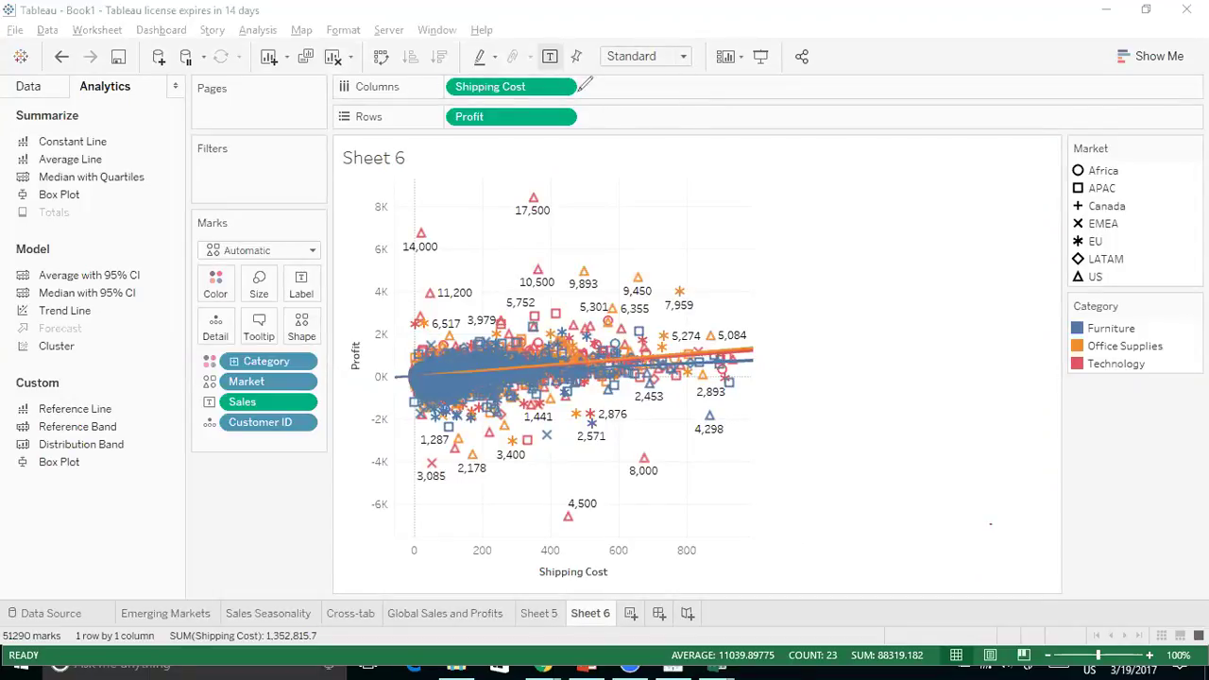
# Handwrite the trend equation starting "Profit =" in blue beside the scatter plot, and clear the drawing
pyautogui.moveTo(733, 194)
pyautogui.mouseDown()
pyautogui.moveTo(729, 216)
pyautogui.moveTo(746, 193)
pyautogui.moveTo(767, 206)
pyautogui.moveTo(789, 187)
pyautogui.moveTo(789, 208)
pyautogui.moveTo(774, 193)
pyautogui.moveTo(821, 210)
pyautogui.mouseUp()
pyautogui.click(840, 200)
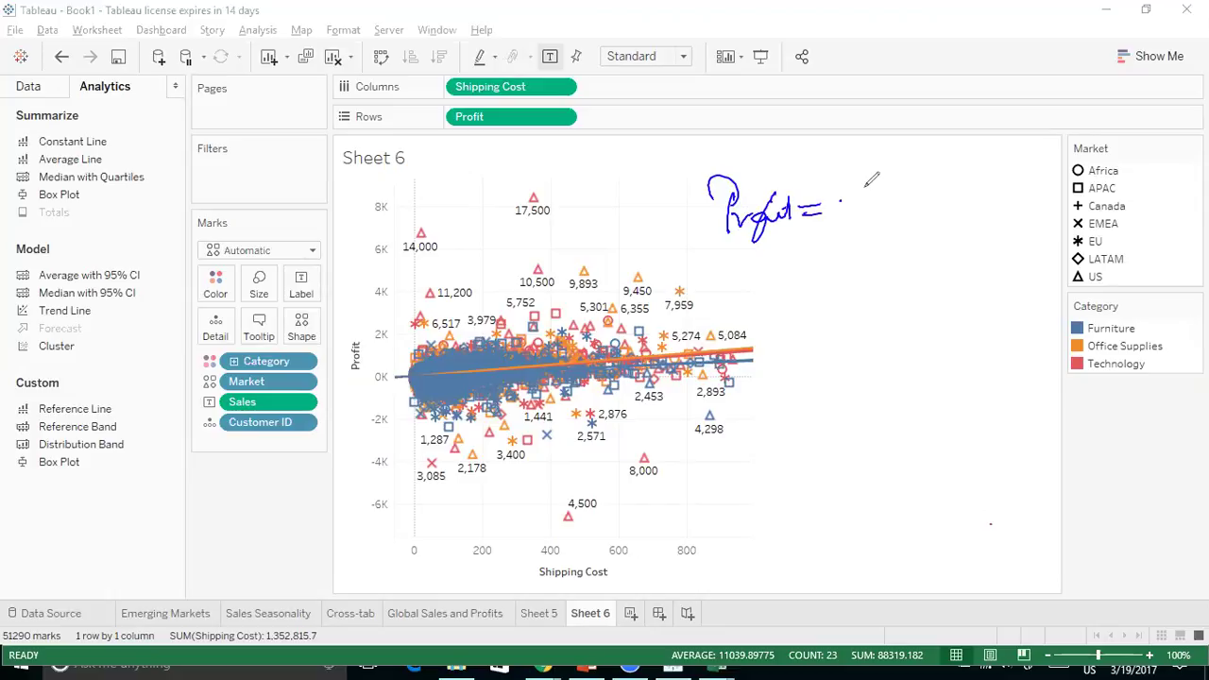
pyautogui.moveTo(853, 191); pyautogui.dragTo(861, 205)
pyautogui.moveTo(881, 186)
pyautogui.mouseDown()
pyautogui.moveTo(881, 204)
pyautogui.moveTo(916, 182)
pyautogui.moveTo(918, 200)
pyautogui.moveTo(892, 192)
pyautogui.moveTo(963, 193)
pyautogui.mouseUp()
pyautogui.moveTo(971, 196)
pyautogui.mouseDown()
pyautogui.moveTo(1050, 192)
pyautogui.moveTo(1042, 198)
pyautogui.mouseUp()
pyautogui.click(1023, 189)
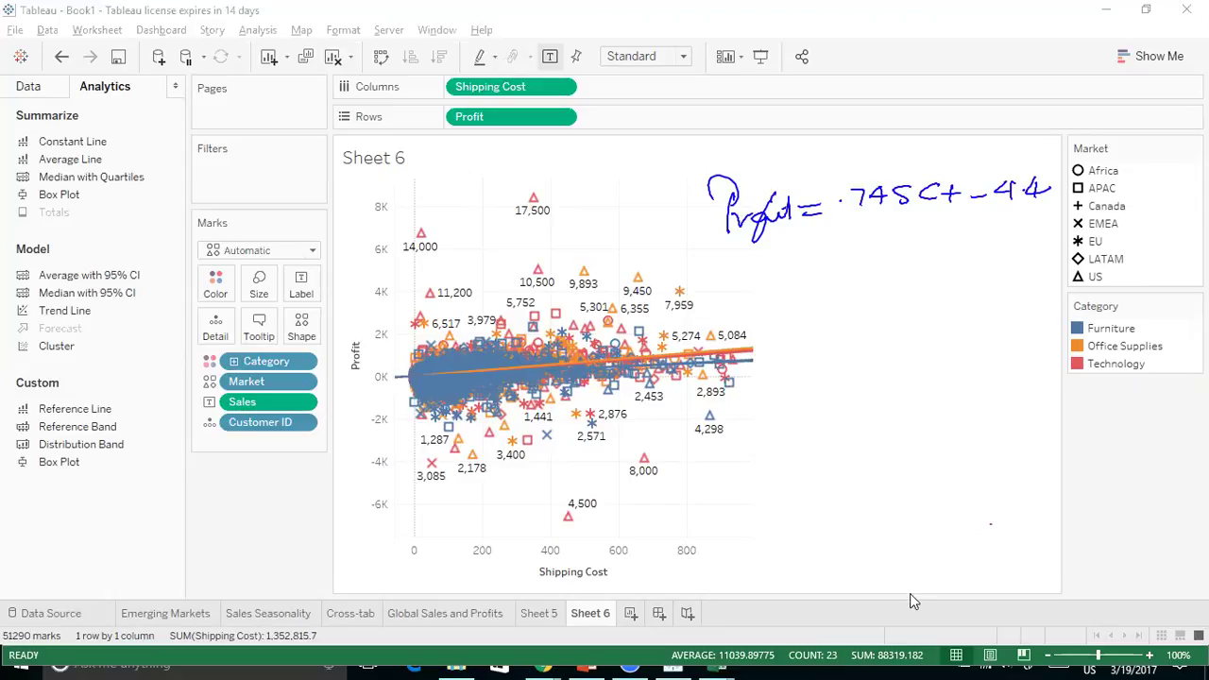
pyautogui.press('Escape')
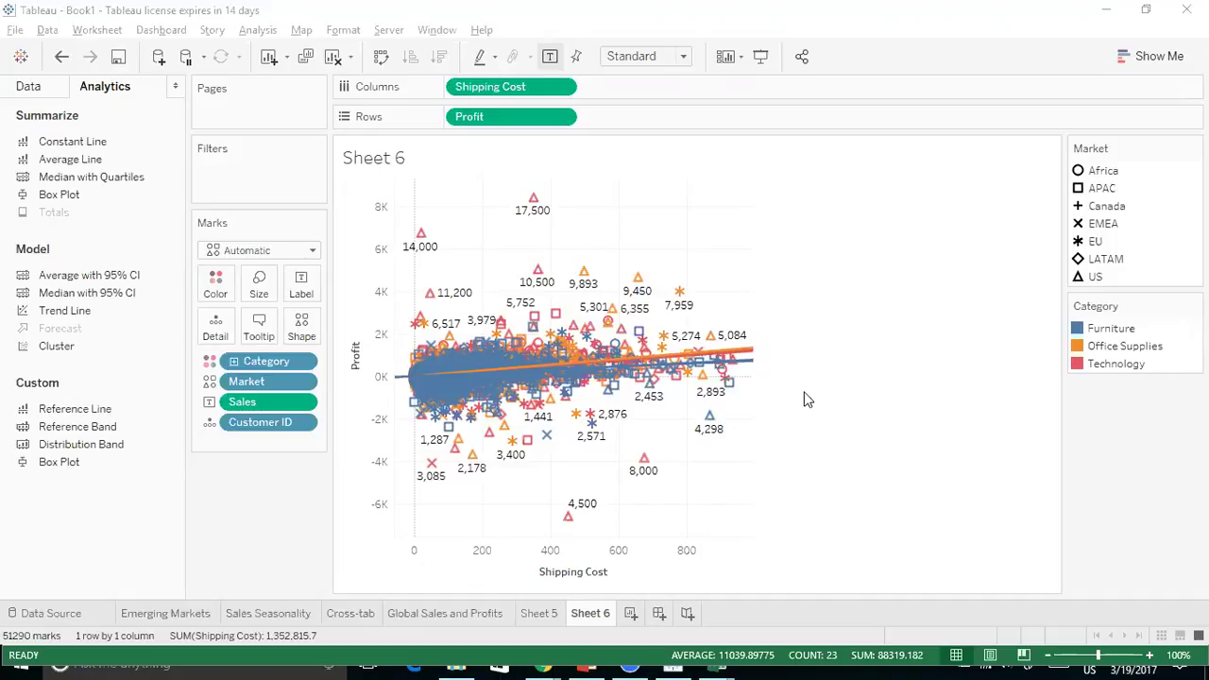
pyautogui.click(697, 381)
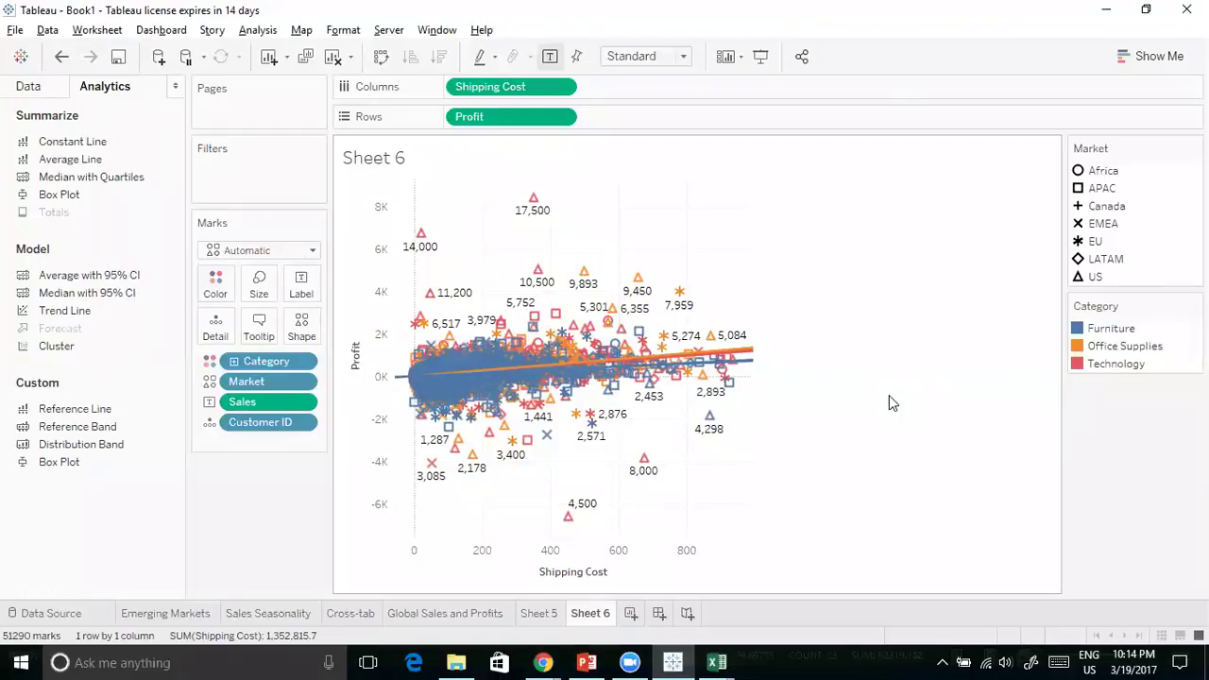
pyautogui.click(540, 614)
pyautogui.click(583, 614)
# View the underlying data of the US Technology mark labelled 8,000, sort it by Category, and close the data window
pyautogui.moveTo(644, 463)
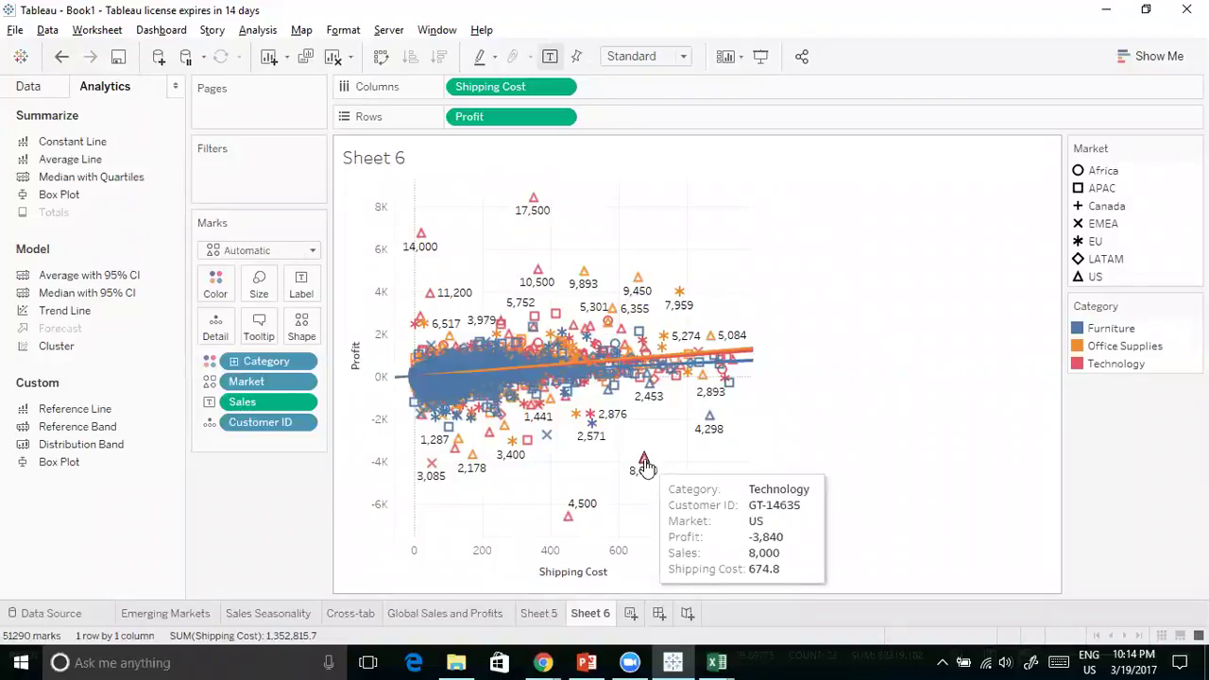
pyautogui.click(645, 465)
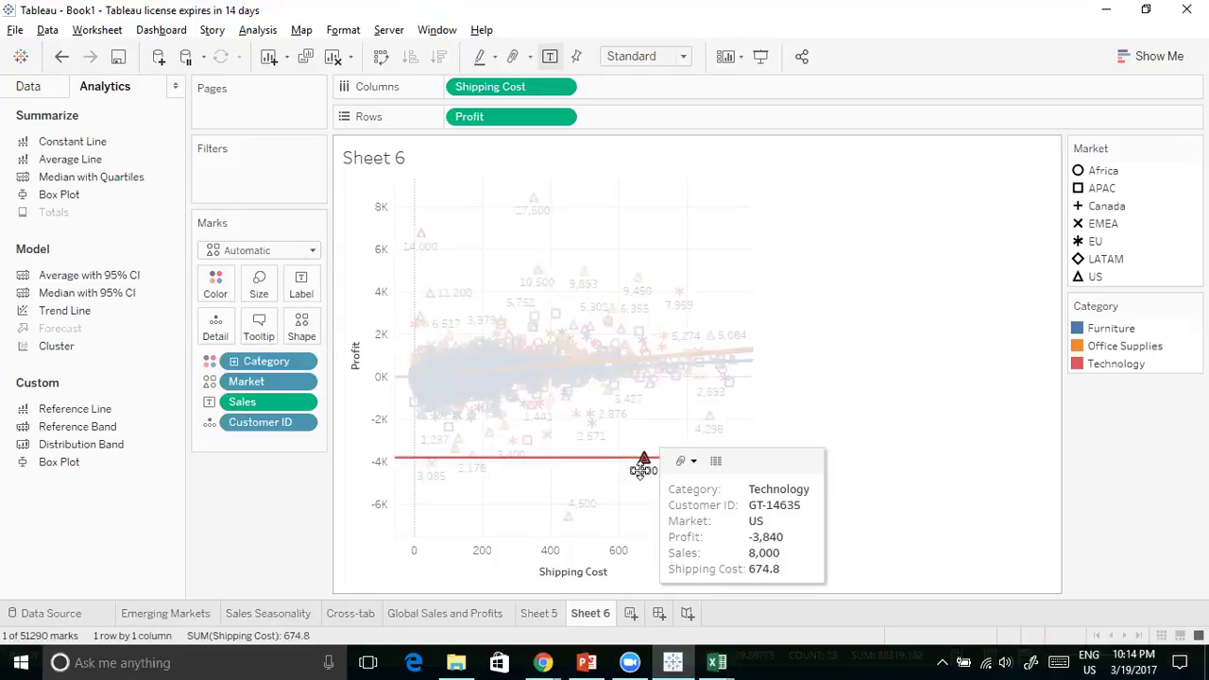
pyautogui.click(716, 462)
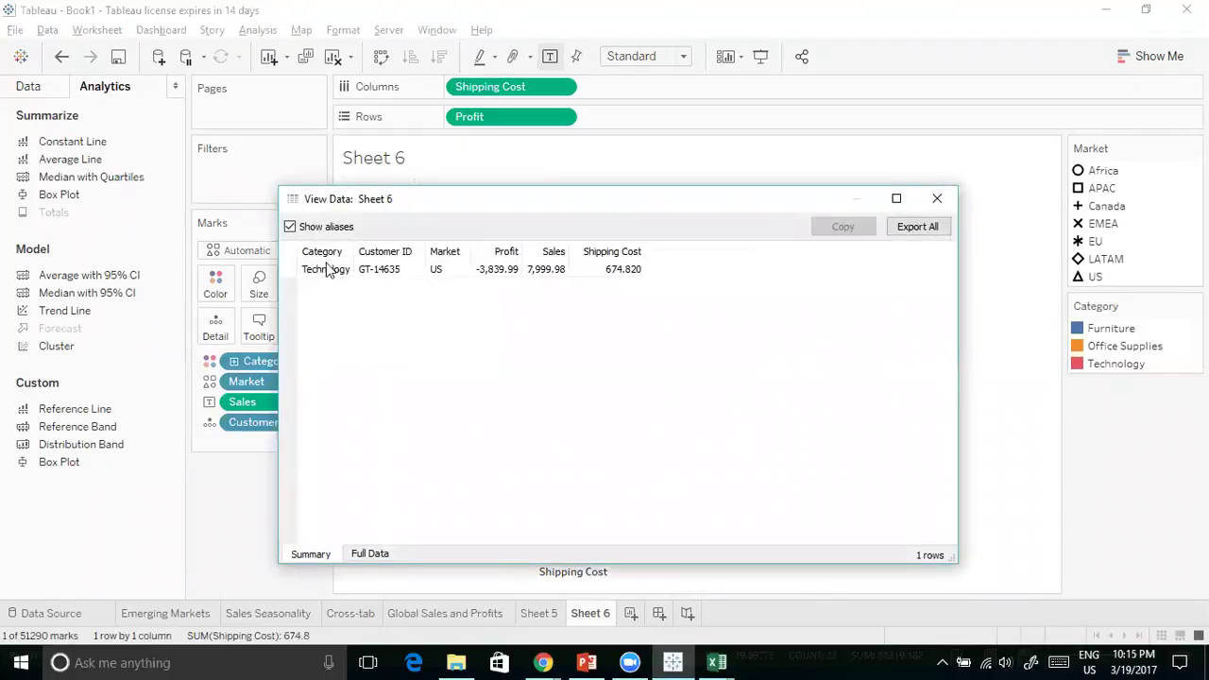
pyautogui.click(602, 267)
pyautogui.click(322, 252)
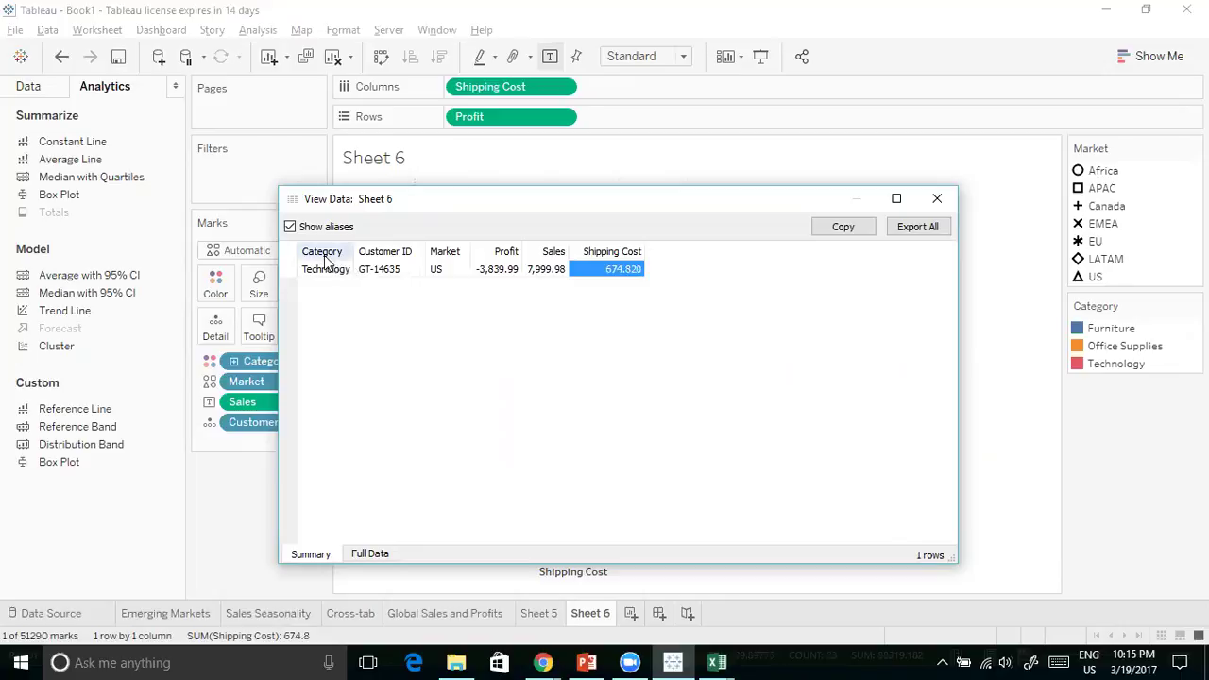
pyautogui.click(842, 227)
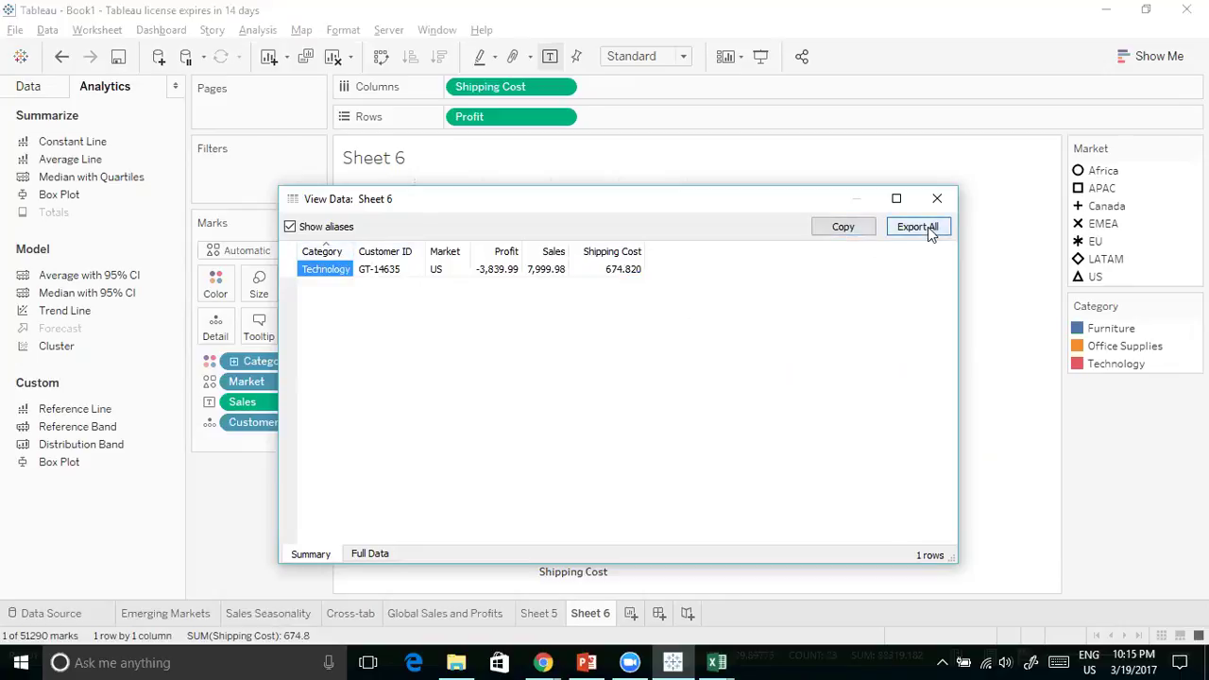
pyautogui.click(936, 198)
pyautogui.click(816, 473)
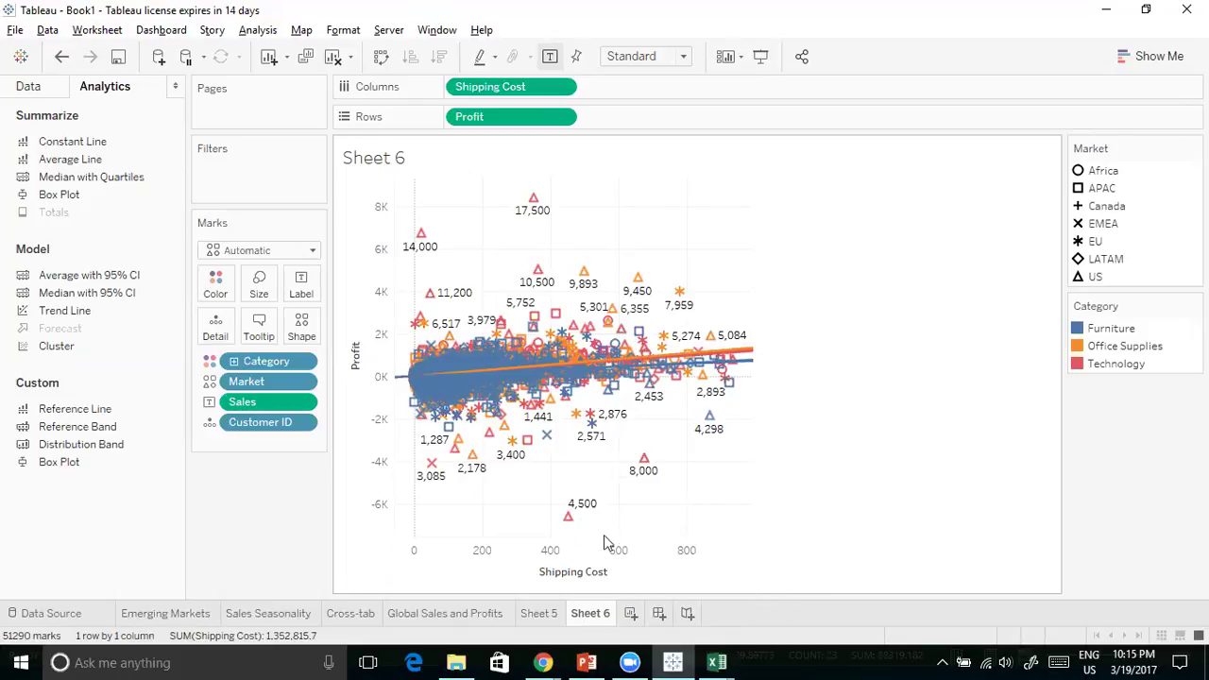
# View the underlying data of the US Technology mark labelled 4,500, and close the data window
pyautogui.moveTo(569, 517)
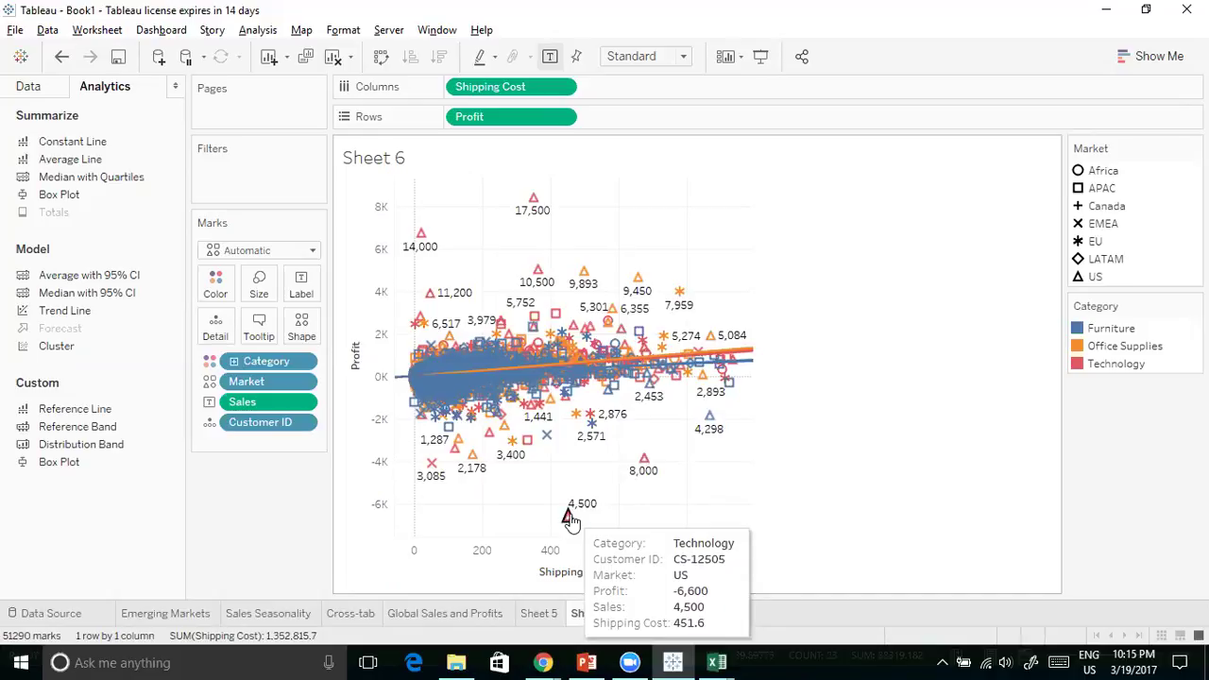
pyautogui.click(568, 517)
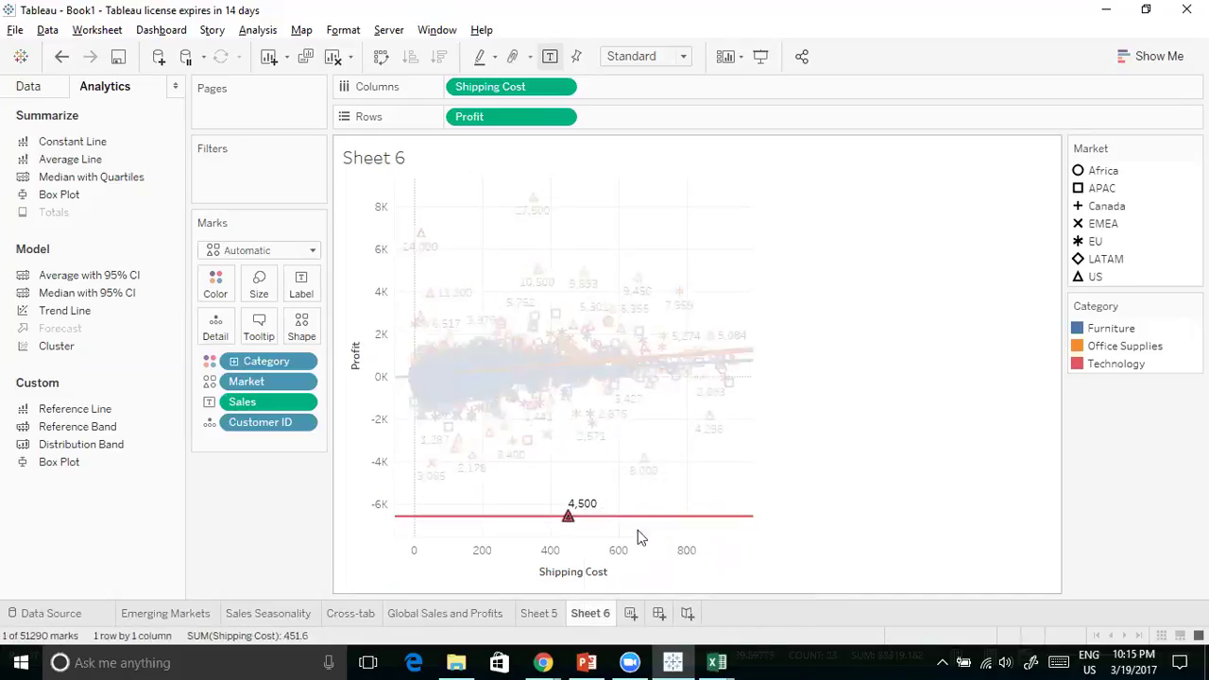
pyautogui.click(567, 518)
pyautogui.click(570, 519)
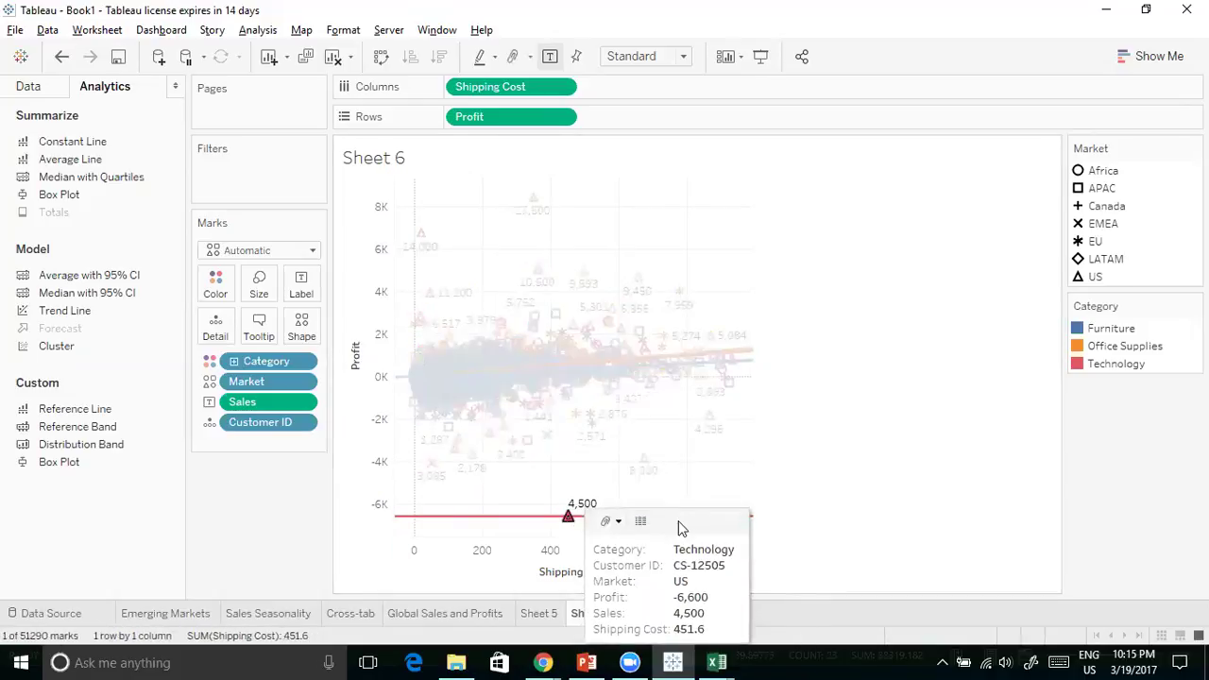
pyautogui.click(639, 519)
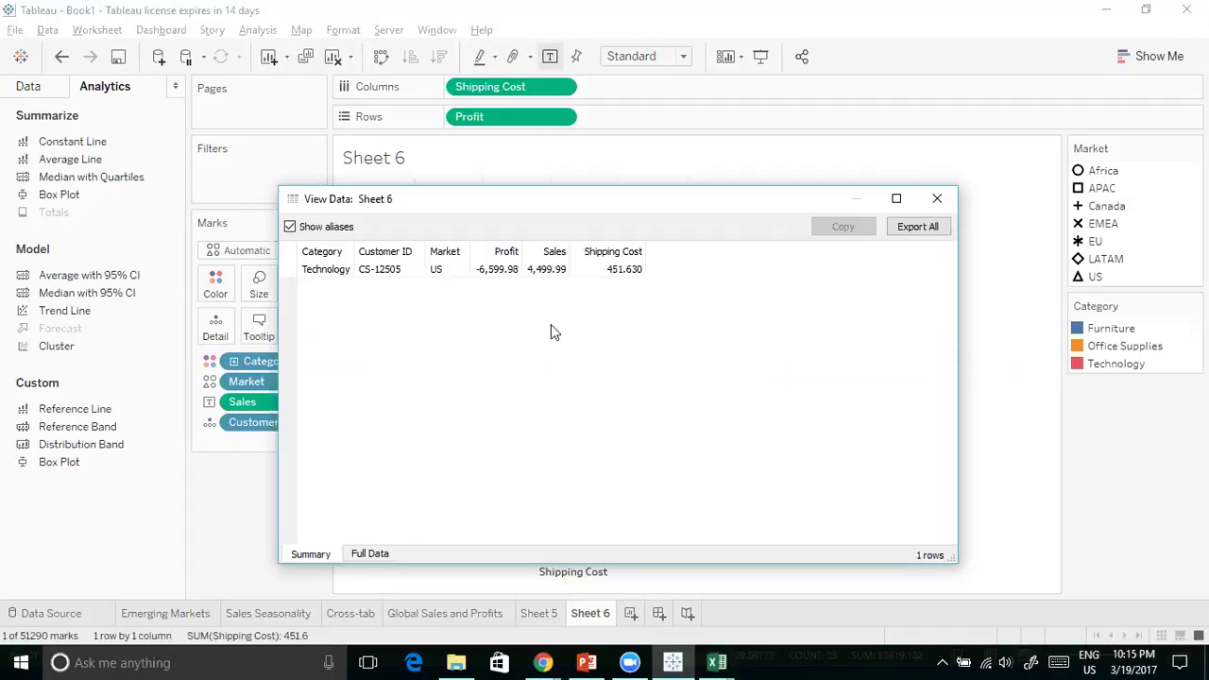
pyautogui.click(937, 199)
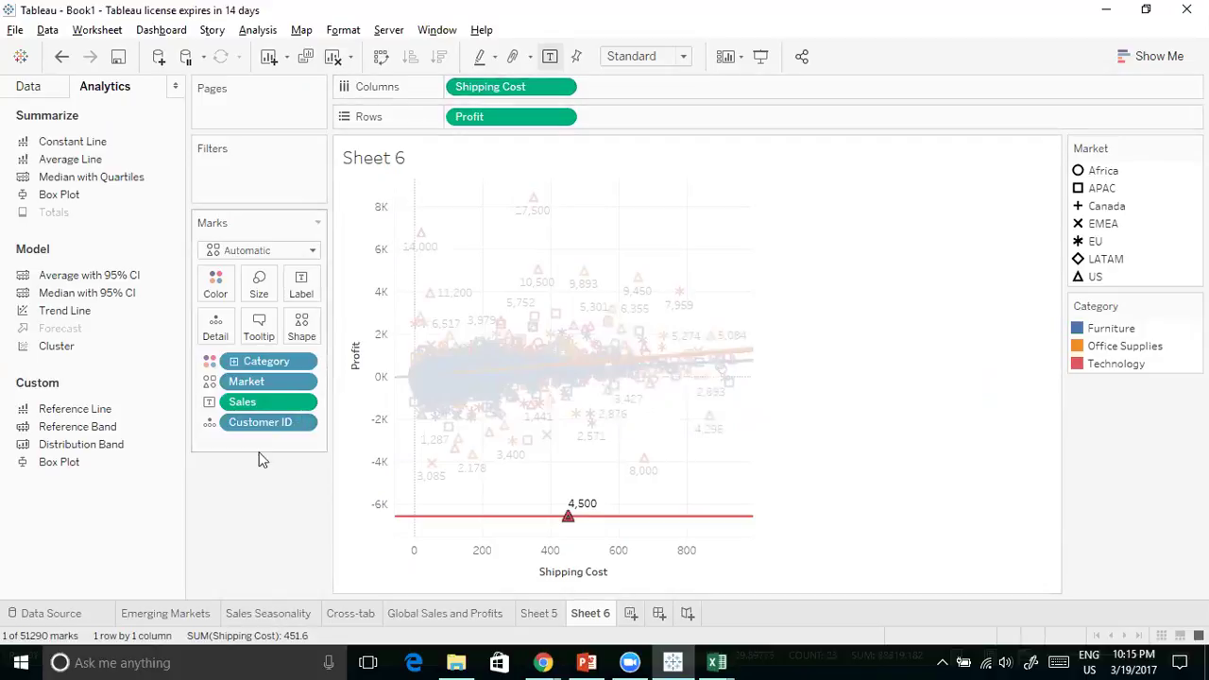
# Remove the Sales labels from the scatter plot's marks and rename Sheet 6 as "Customer breakdown"
pyautogui.moveTo(259, 403); pyautogui.dragTo(254, 551)
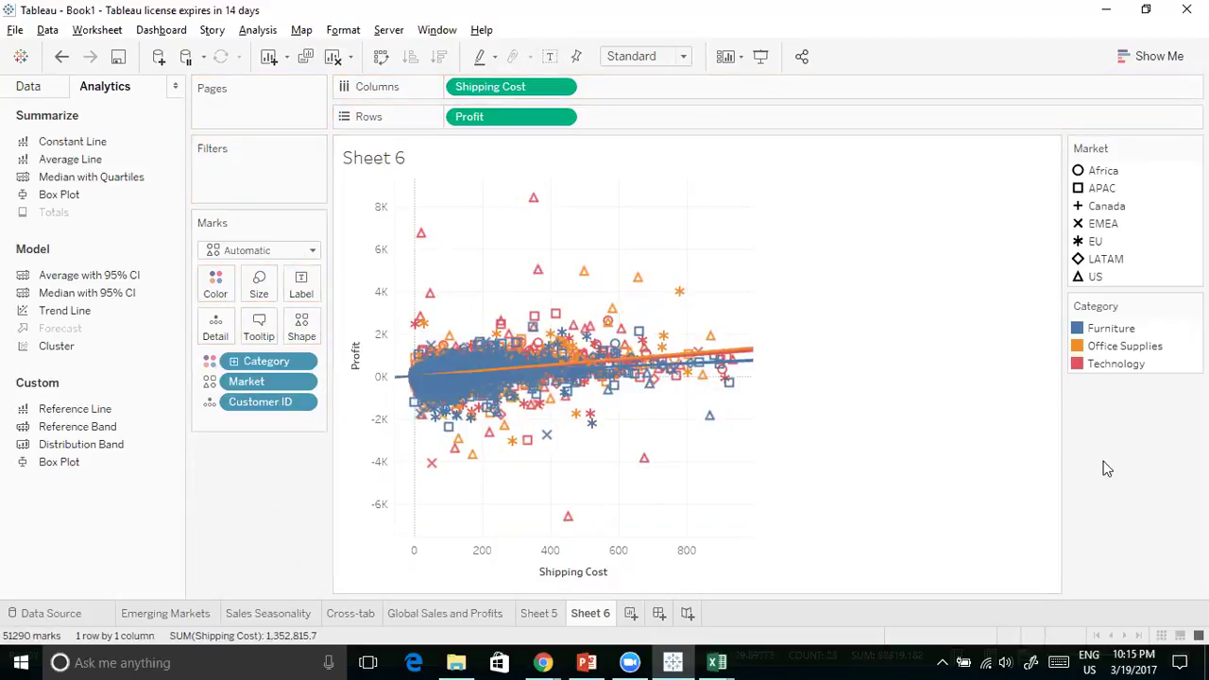
pyautogui.moveTo(725, 366)
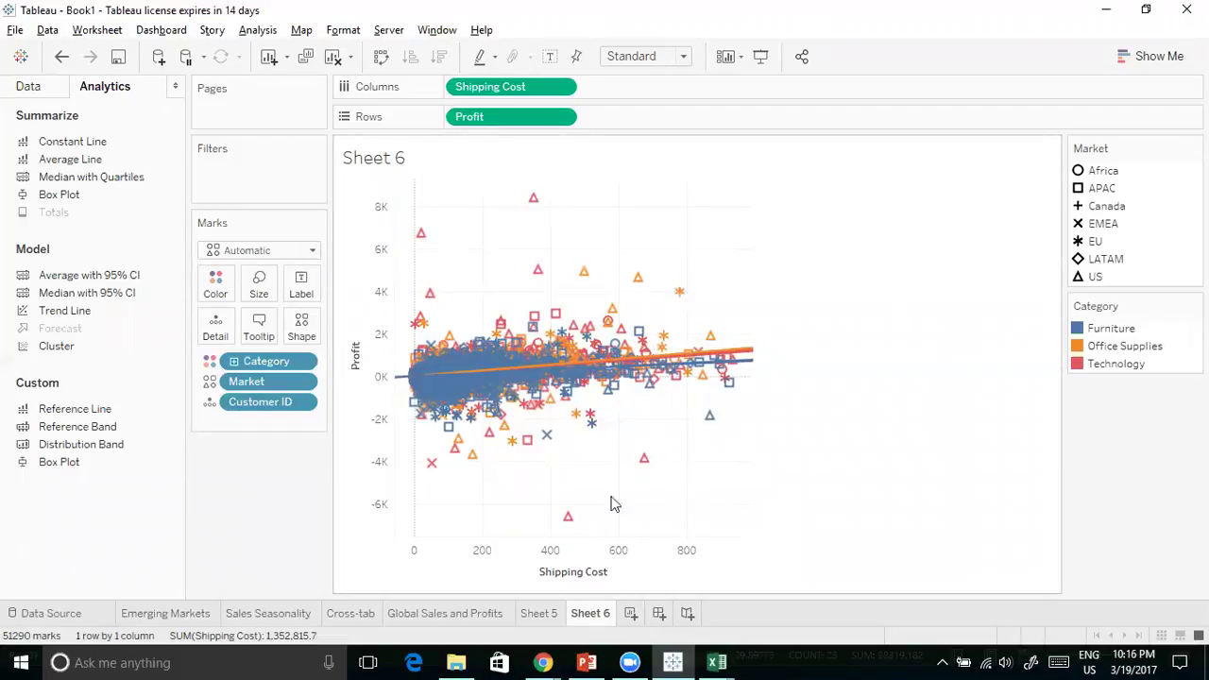
pyautogui.rightClick(590, 614)
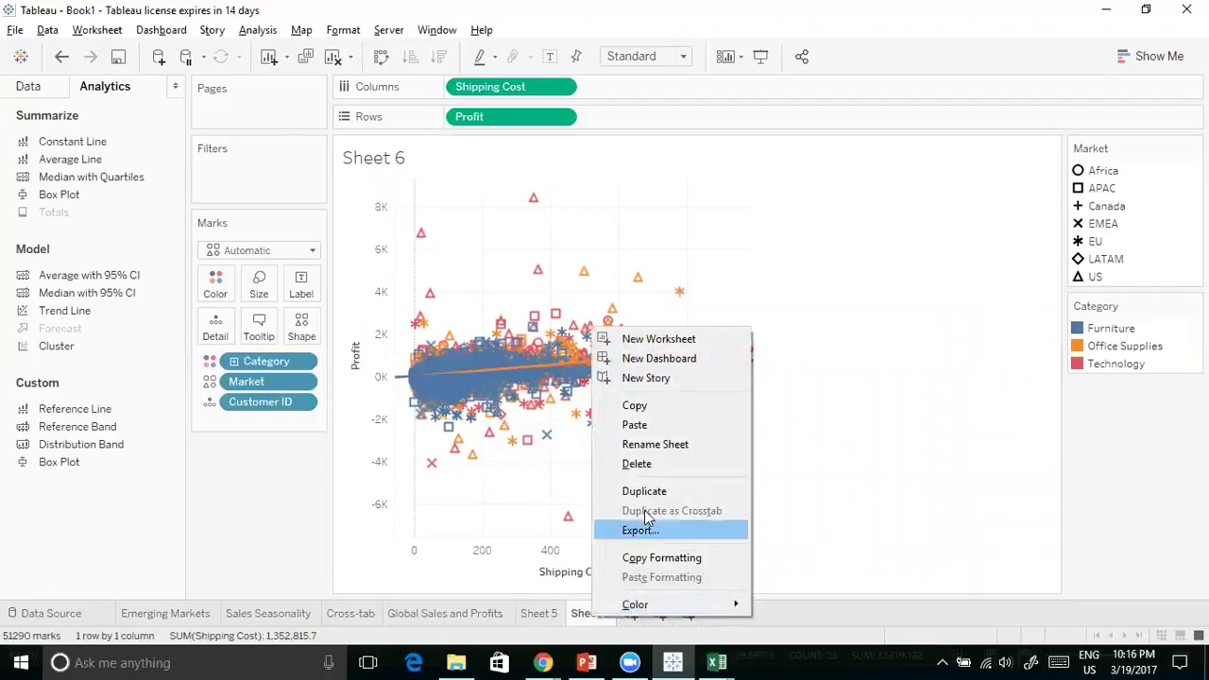
pyautogui.click(664, 444)
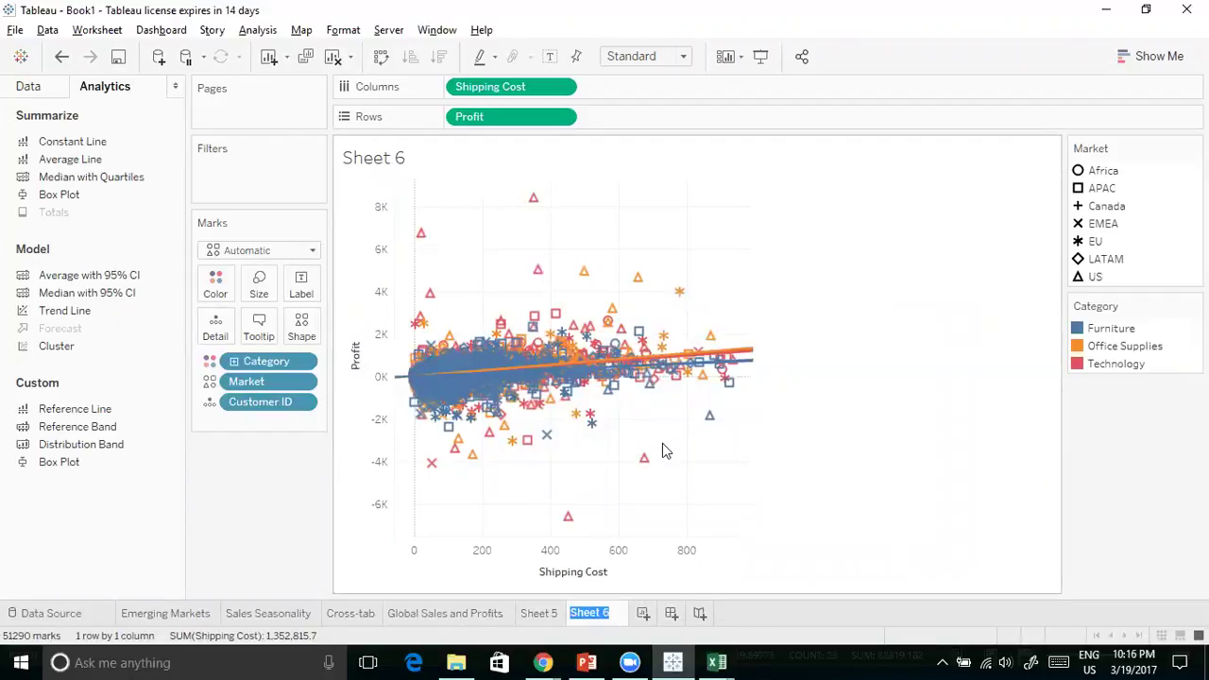
pyautogui.write('Customer breakdown')
pyautogui.press('Return')
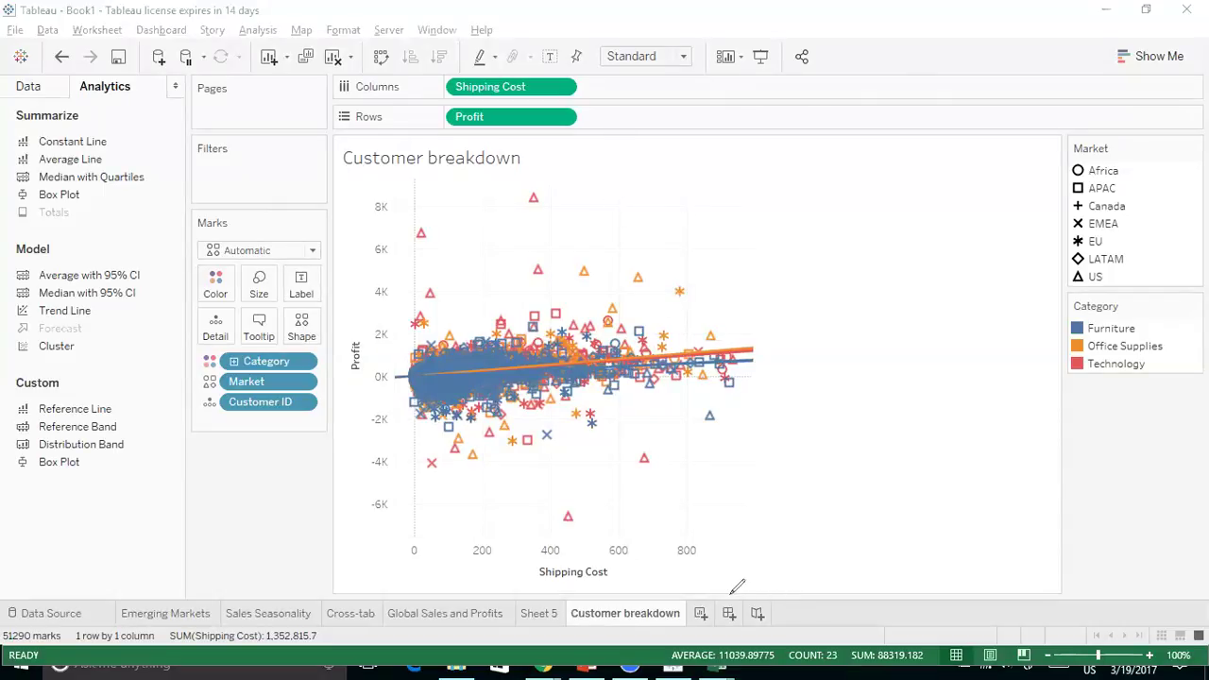
# Draw a red arrow pointing at the new dashboard control, and clear the drawing
pyautogui.moveTo(727, 596)
pyautogui.mouseDown()
pyautogui.moveTo(763, 507)
pyautogui.moveTo(879, 330)
pyautogui.mouseUp()
pyautogui.moveTo(735, 580); pyautogui.dragTo(727, 597)
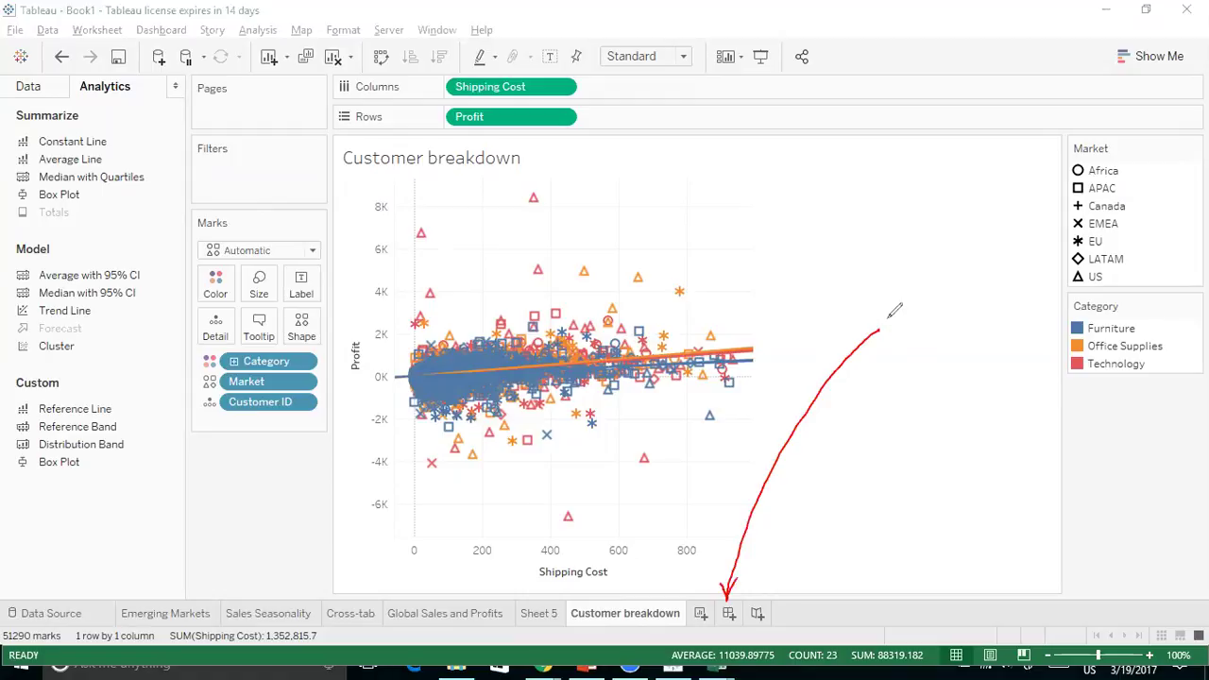
pyautogui.moveTo(894, 302)
pyautogui.mouseDown()
pyautogui.moveTo(894, 319)
pyautogui.moveTo(903, 311)
pyautogui.mouseUp()
pyautogui.press('Escape')
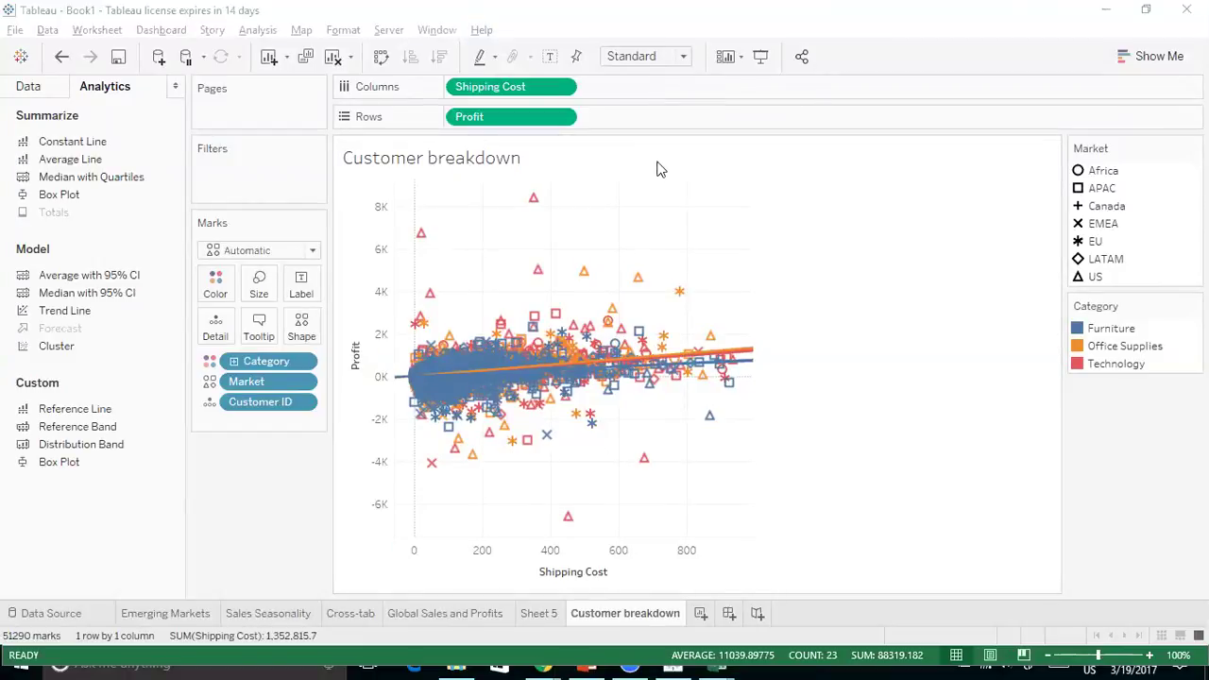
# Create a new dashboard and place the Global Sales and Profits map on it
pyautogui.click(728, 613)
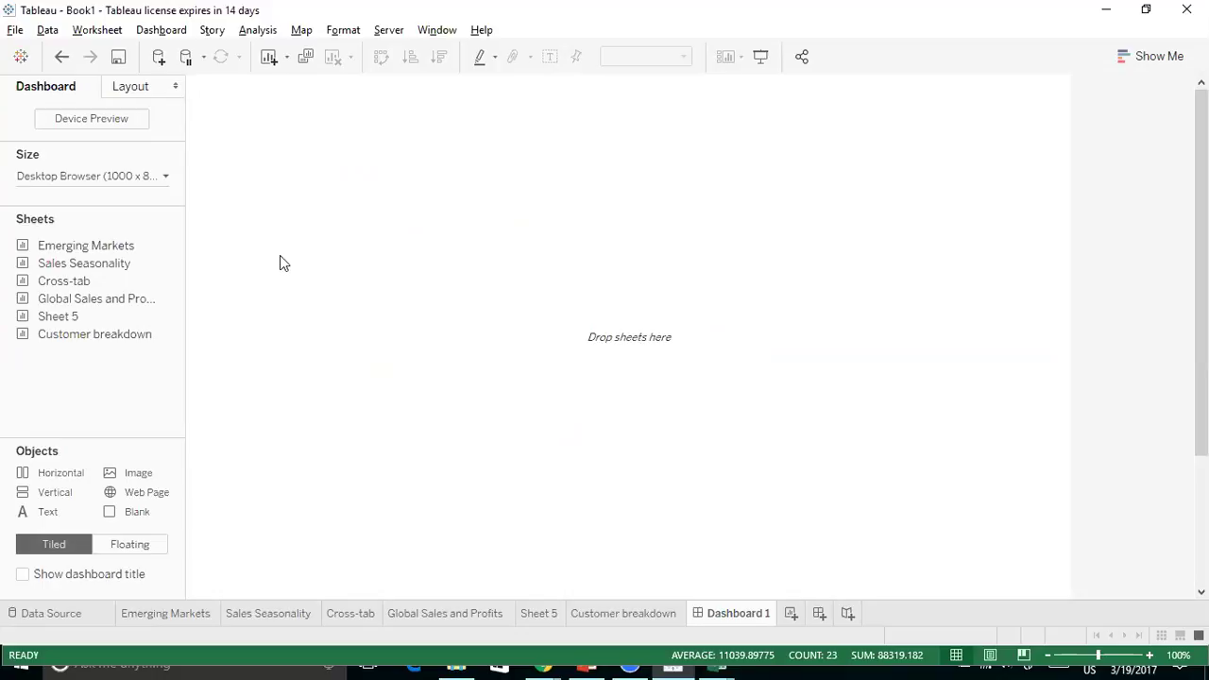
pyautogui.moveTo(57, 253)
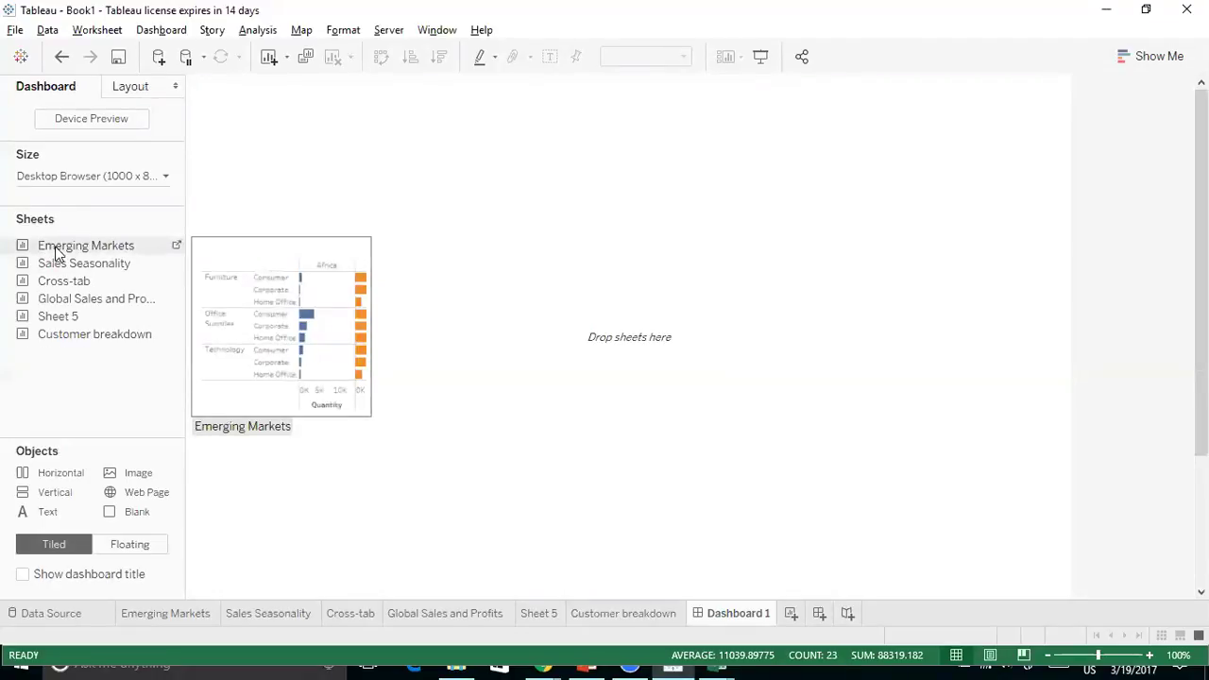
pyautogui.moveTo(65, 302)
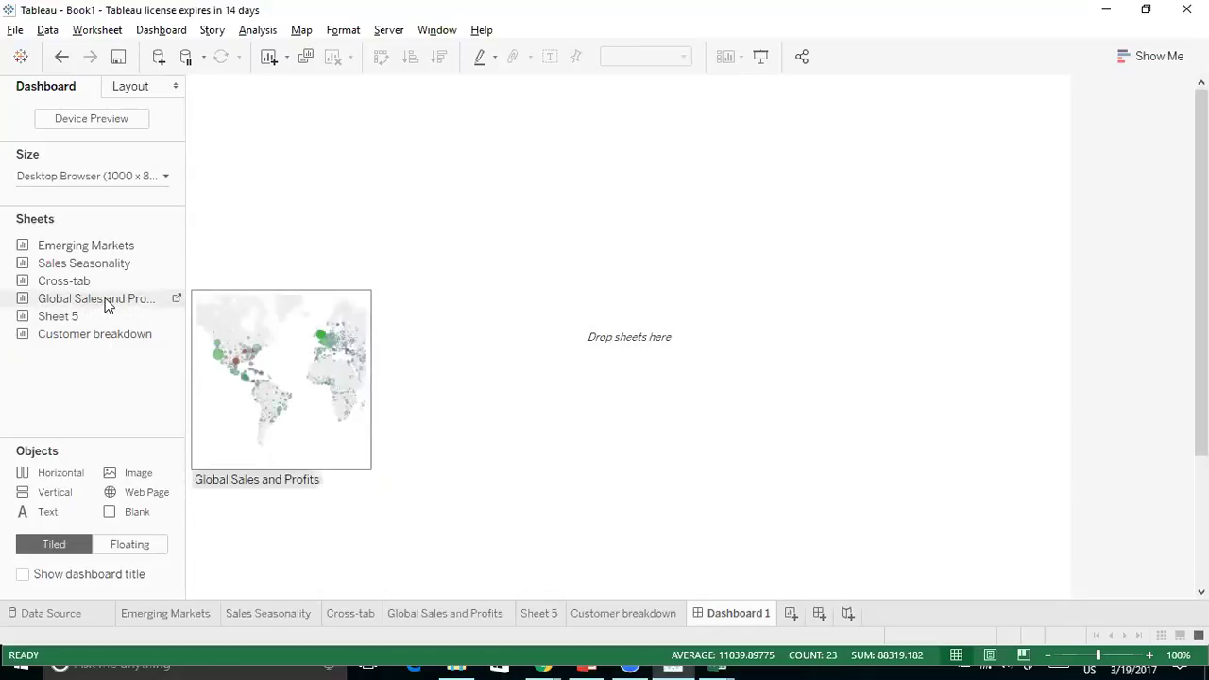
pyautogui.moveTo(108, 305); pyautogui.dragTo(572, 96)
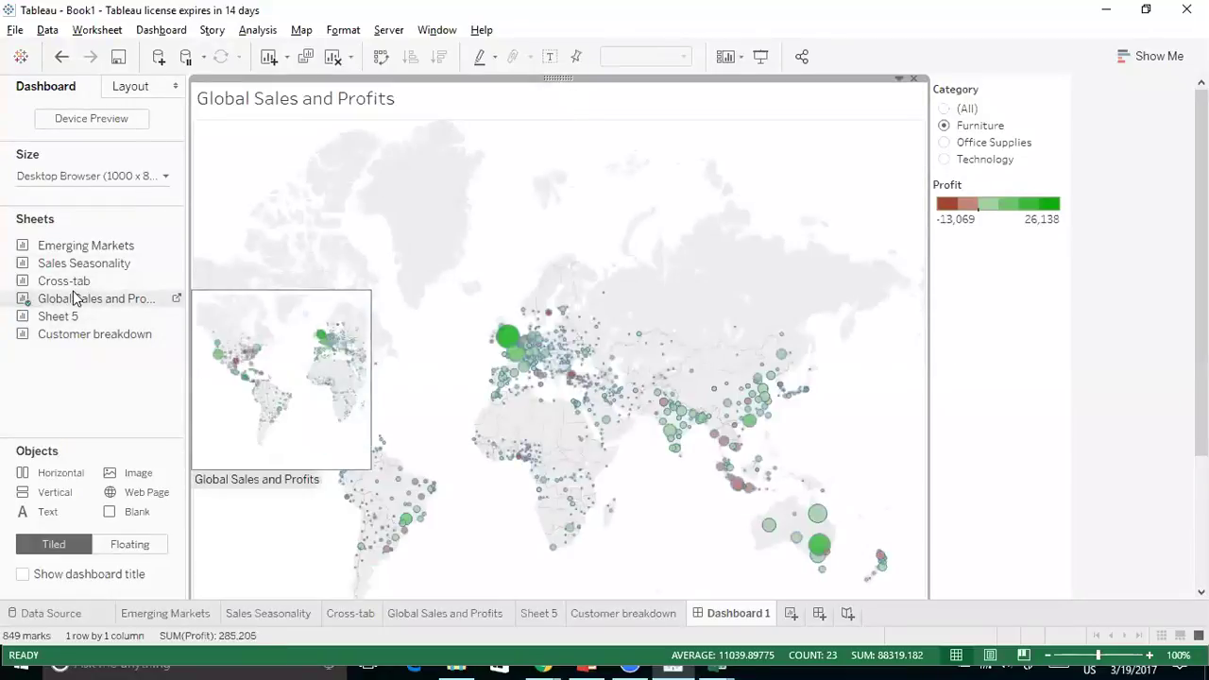
# Add the Customer breakdown sheet to the dashboard, below the Global Sales and Profits map
pyautogui.moveTo(162, 280)
pyautogui.moveTo(72, 340)
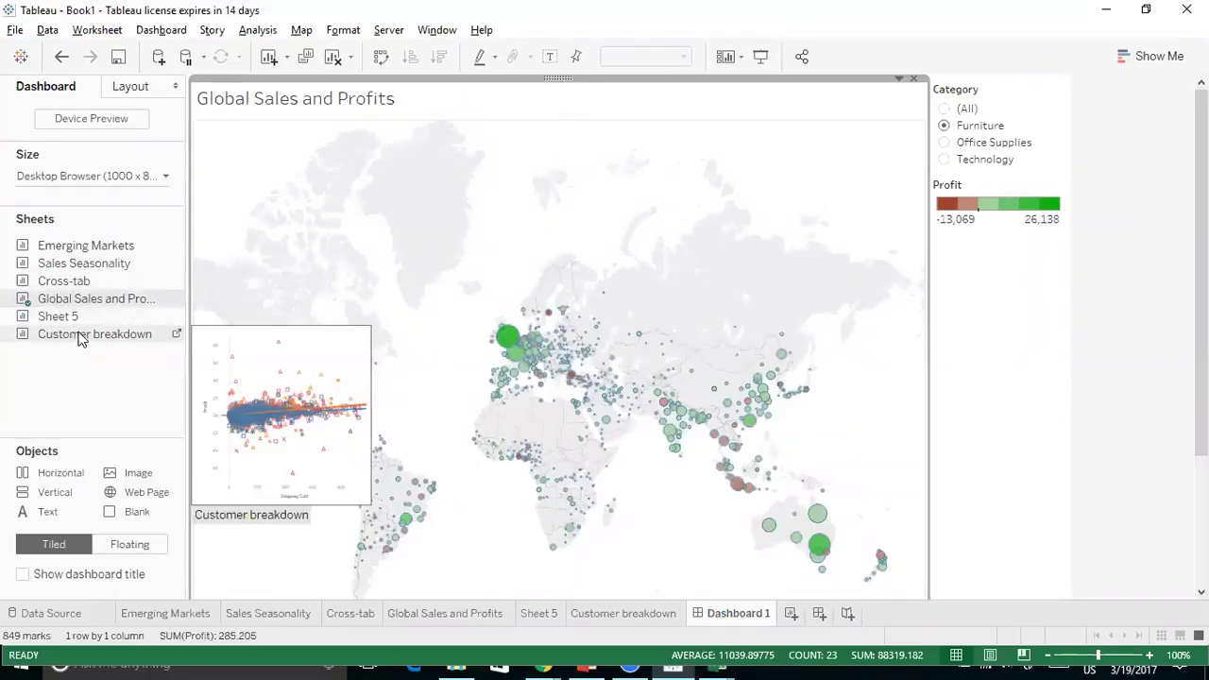
pyautogui.moveTo(78, 337); pyautogui.dragTo(587, 480)
pyautogui.moveTo(716, 480)
pyautogui.mouseDown()
pyautogui.moveTo(712, 491)
pyautogui.moveTo(450, 512)
pyautogui.moveTo(457, 540)
pyautogui.moveTo(450, 350)
pyautogui.moveTo(461, 545)
pyautogui.mouseUp()
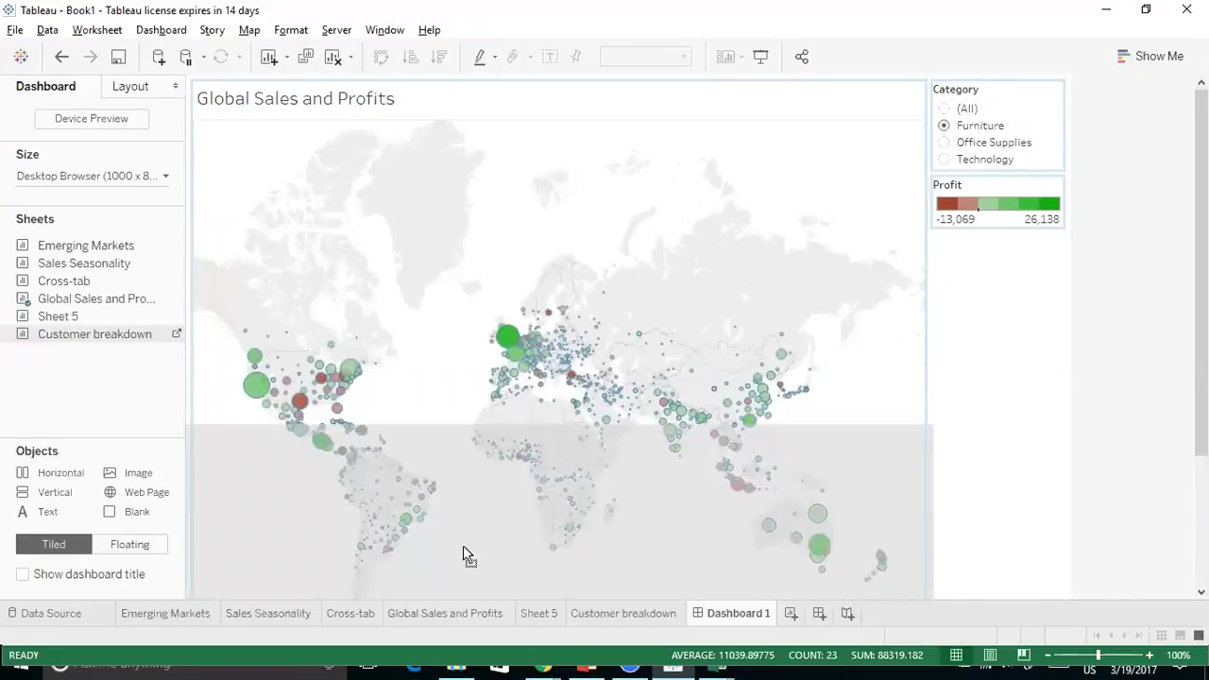
pyautogui.moveTo(464, 545); pyautogui.dragTo(464, 545)
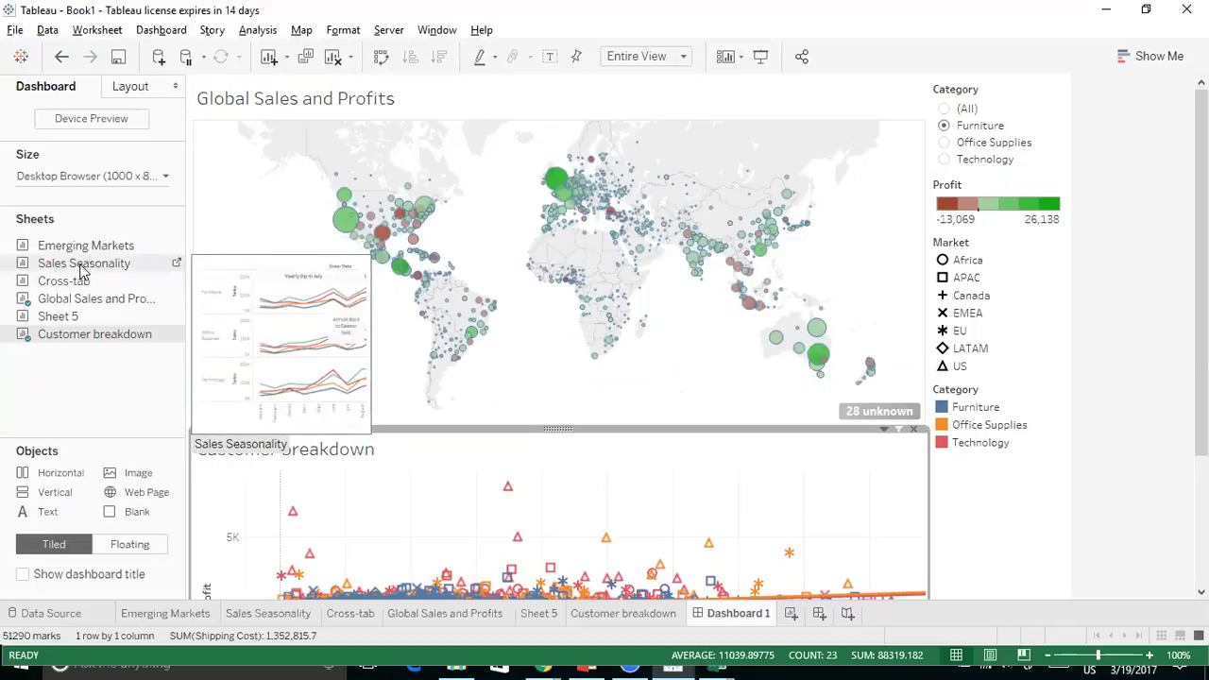
# Add the Emerging Markets sheet to the right of Customer breakdown and review the whole dashboard layout
pyautogui.moveTo(83, 262)
pyautogui.mouseDown()
pyautogui.moveTo(227, 345)
pyautogui.moveTo(594, 486)
pyautogui.moveTo(734, 518)
pyautogui.moveTo(763, 548)
pyautogui.mouseUp()
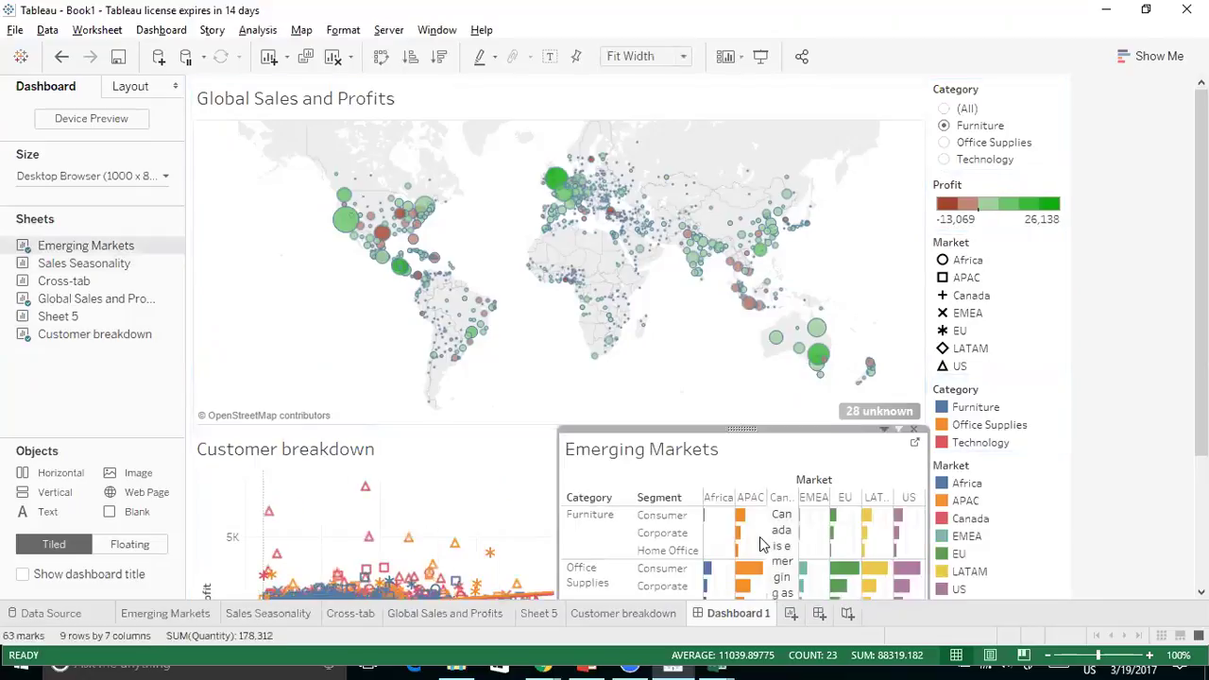
pyautogui.click(1146, 404)
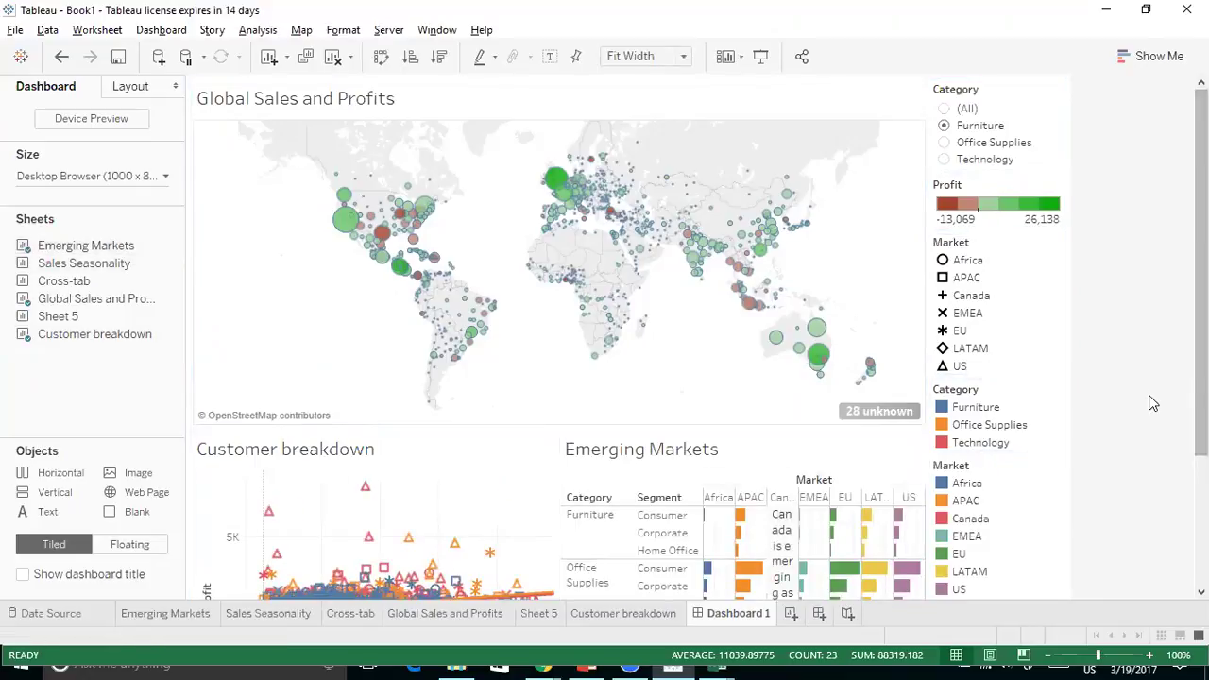
pyautogui.scroll(-1, 1148, 408)
pyautogui.scroll(-1, 1149, 408)
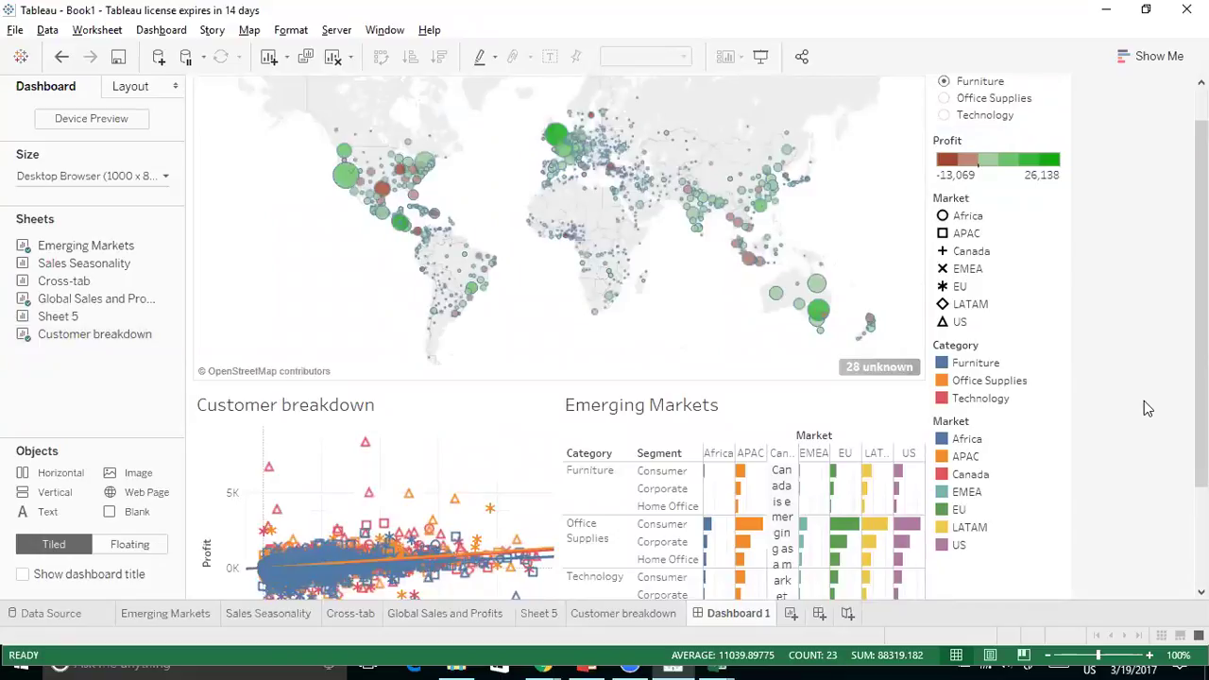
pyautogui.scroll(-3, 1144, 402)
pyautogui.scroll(5, 1144, 401)
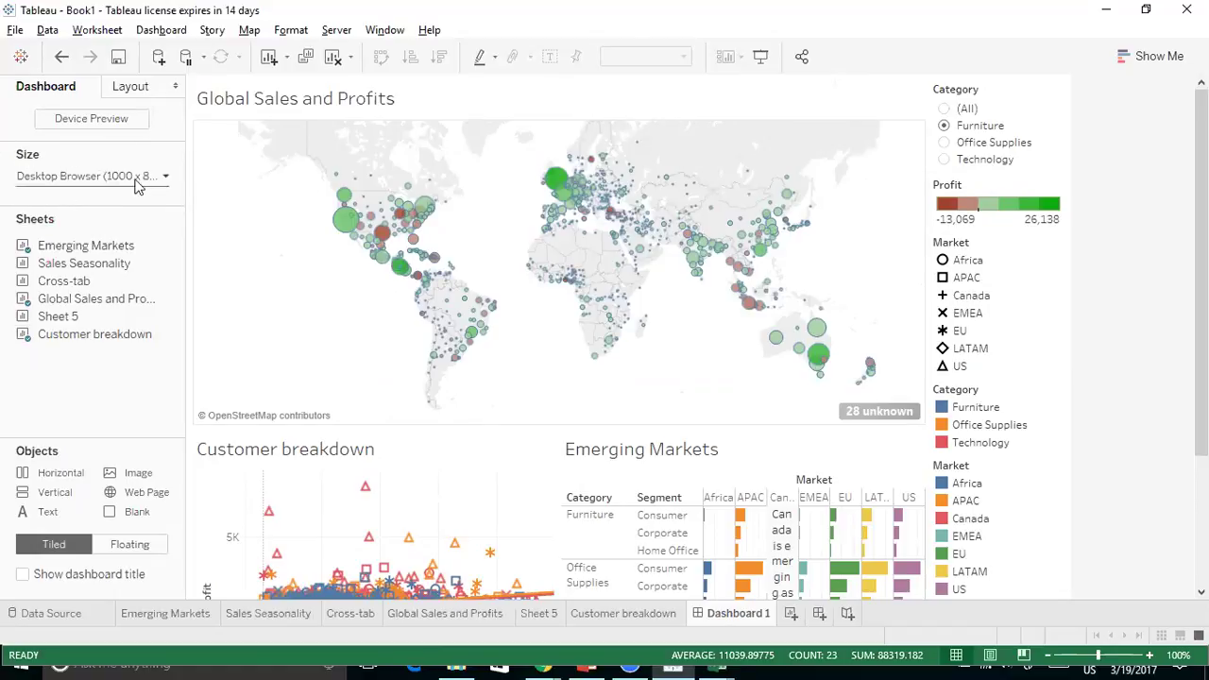
# Set the dashboard's fixed size to the Laptop Browser (800 x 600) preset
pyautogui.click(165, 178)
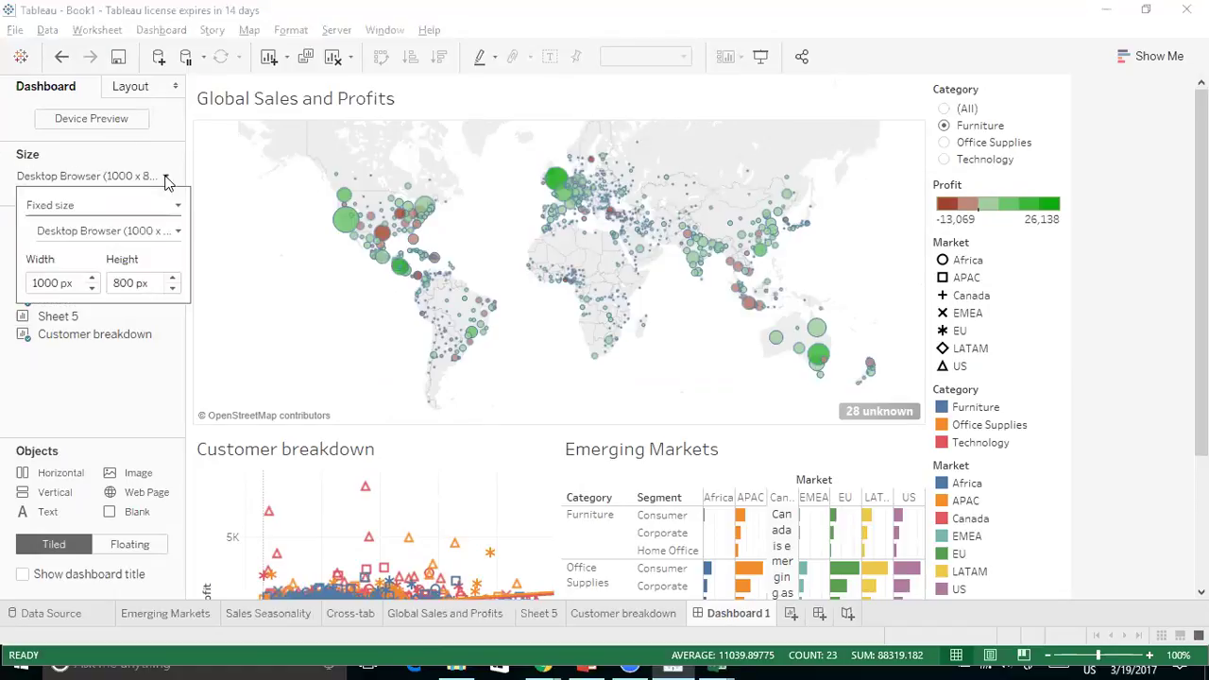
pyautogui.click(177, 233)
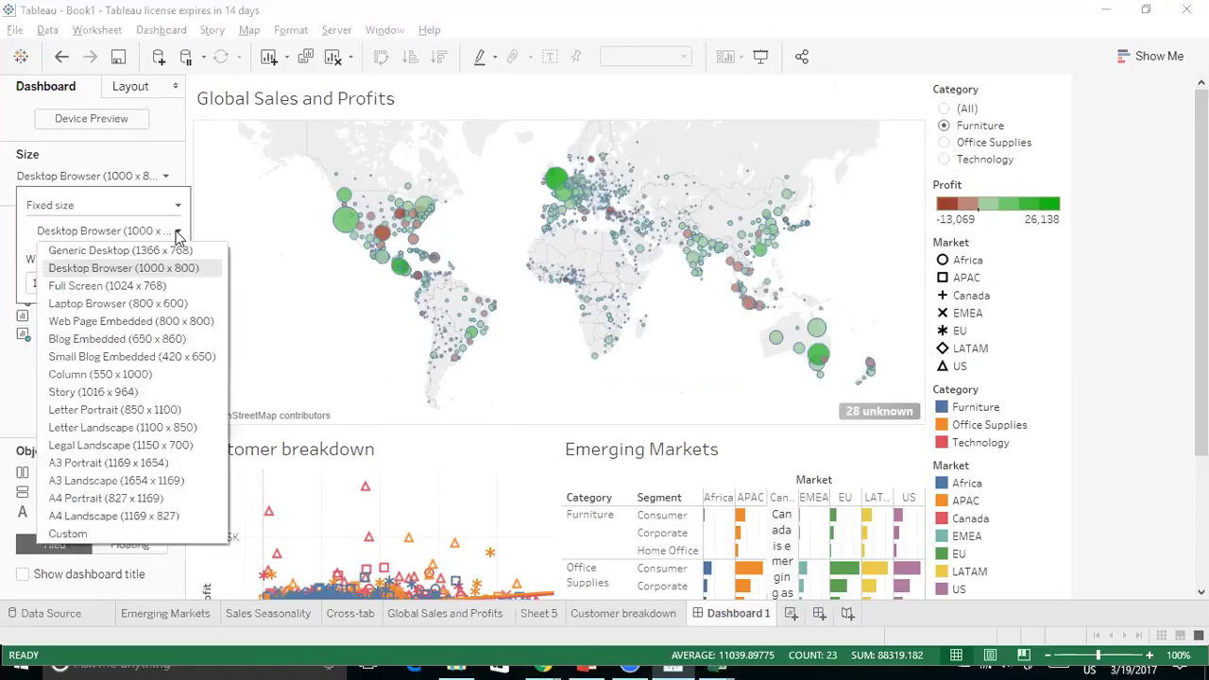
pyautogui.click(147, 303)
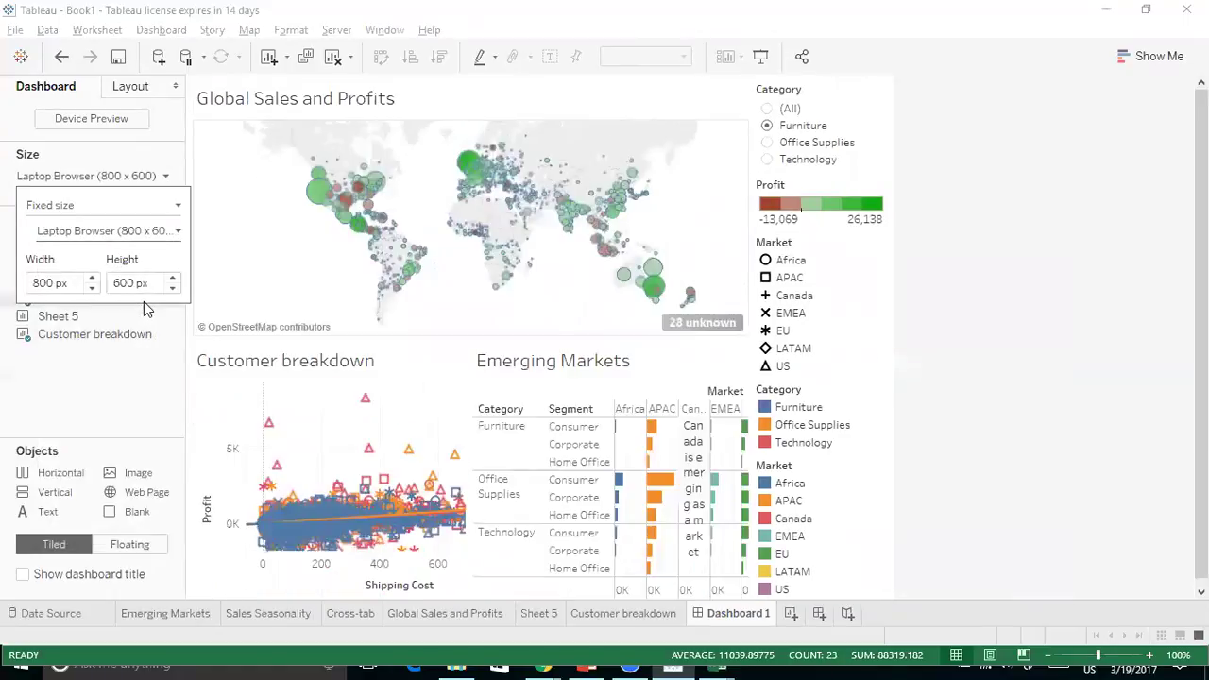
pyautogui.click(1112, 442)
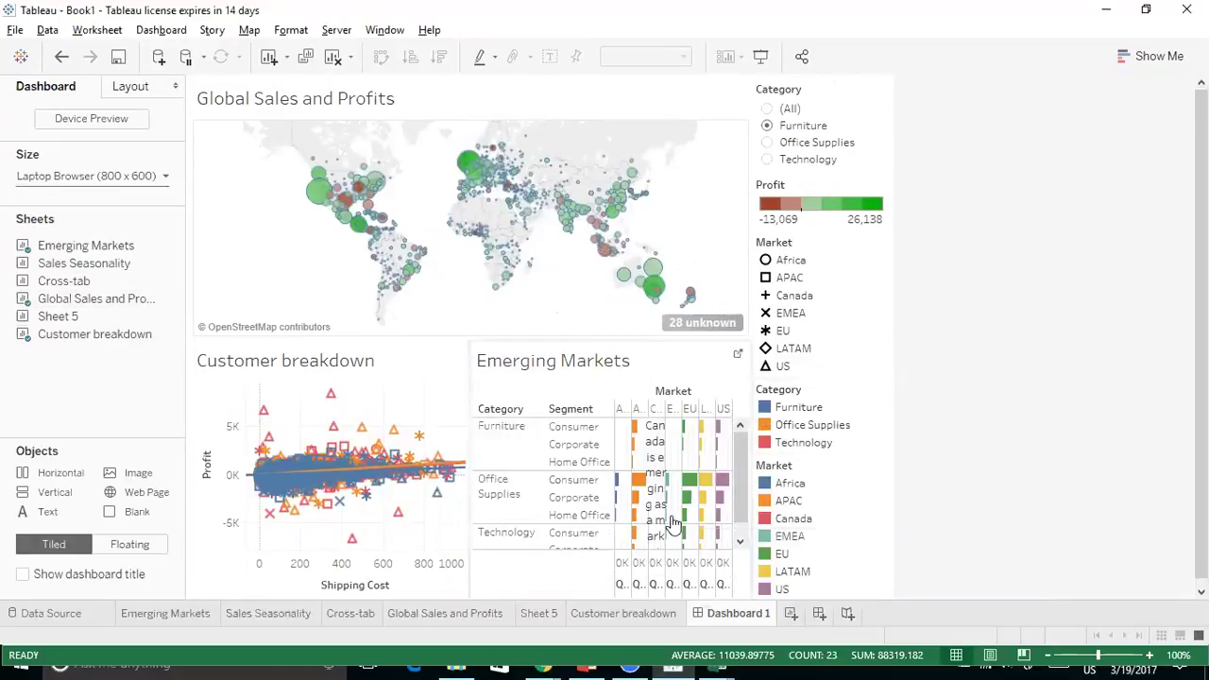
# Remove the Emerging Markets sheet from the dashboard and place Sheet 5 beside Customer breakdown instead
pyautogui.click(666, 361)
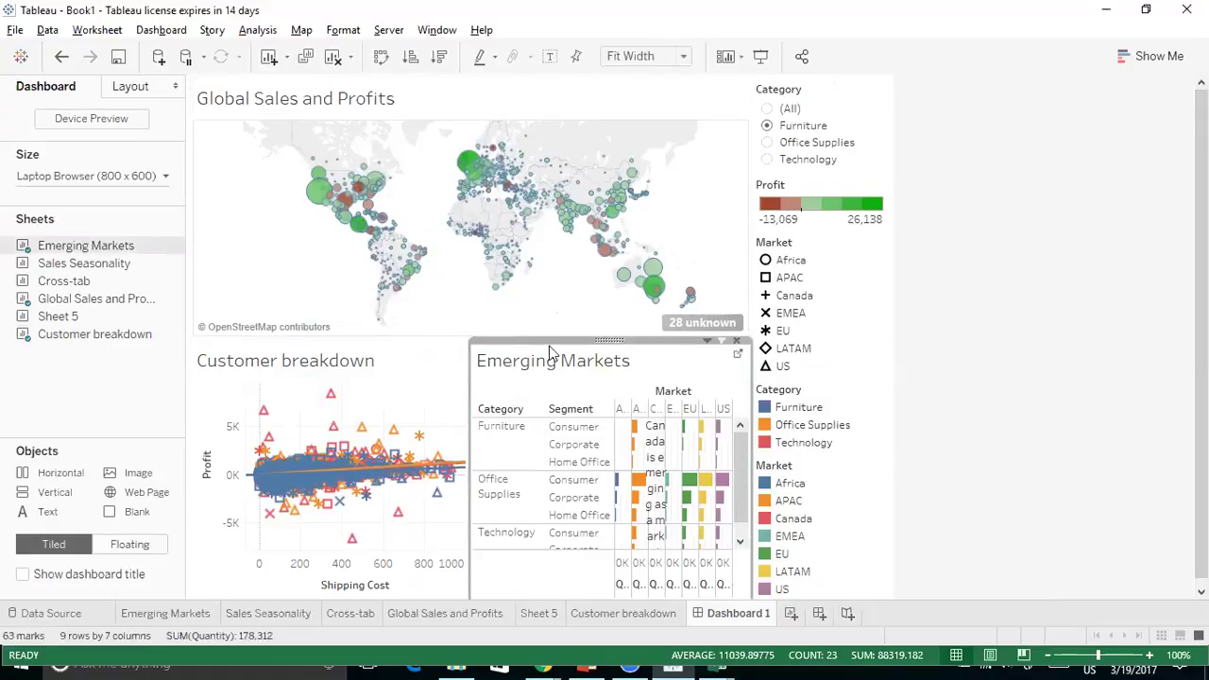
pyautogui.moveTo(607, 341); pyautogui.dragTo(52, 248)
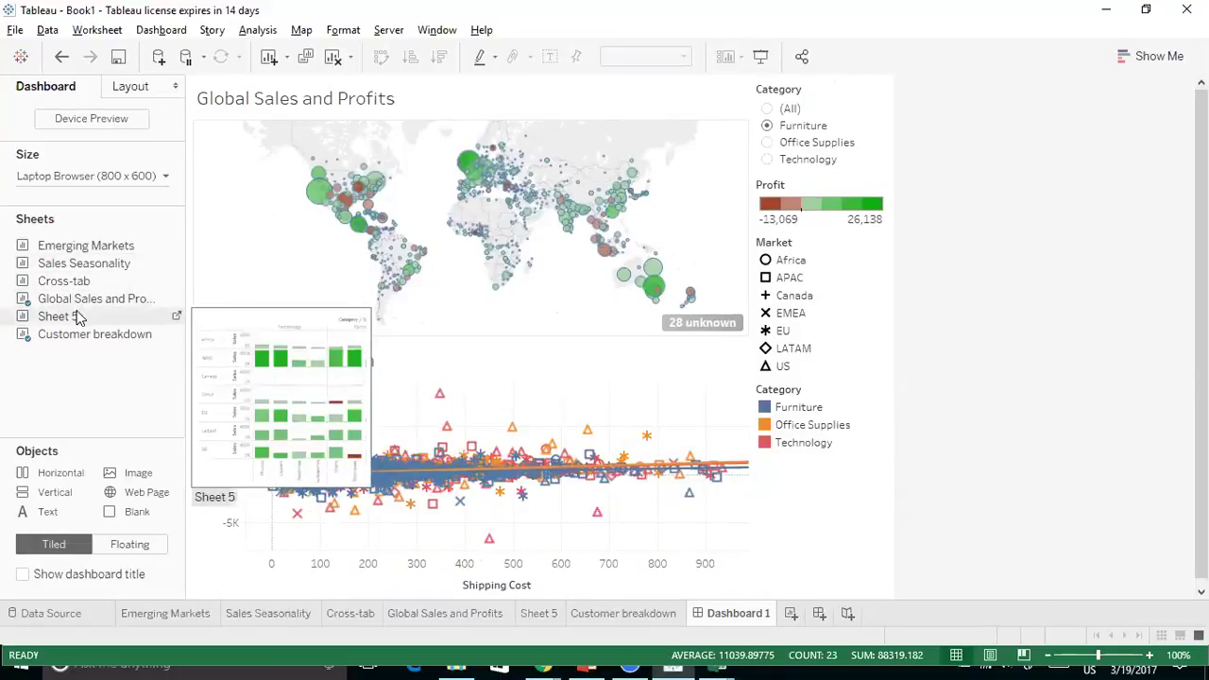
pyautogui.moveTo(80, 317); pyautogui.dragTo(633, 491)
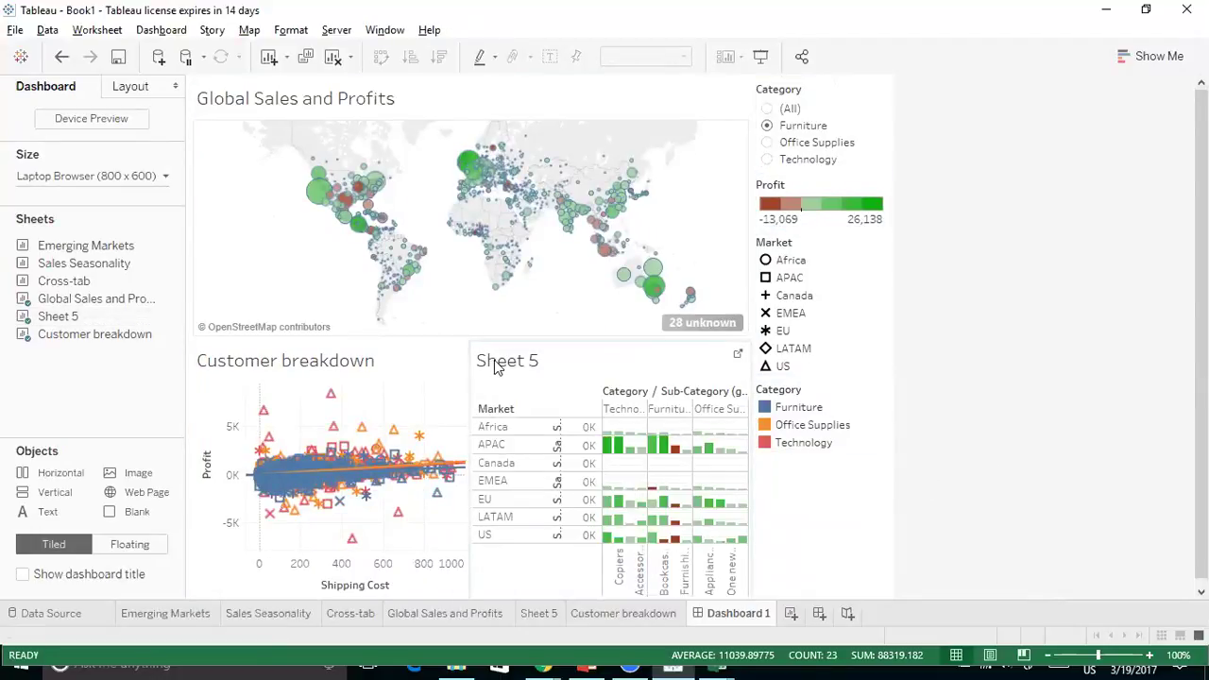
# Rename Sheet 5 as "Profit per category" and return to Dashboard 1
pyautogui.rightClick(539, 619)
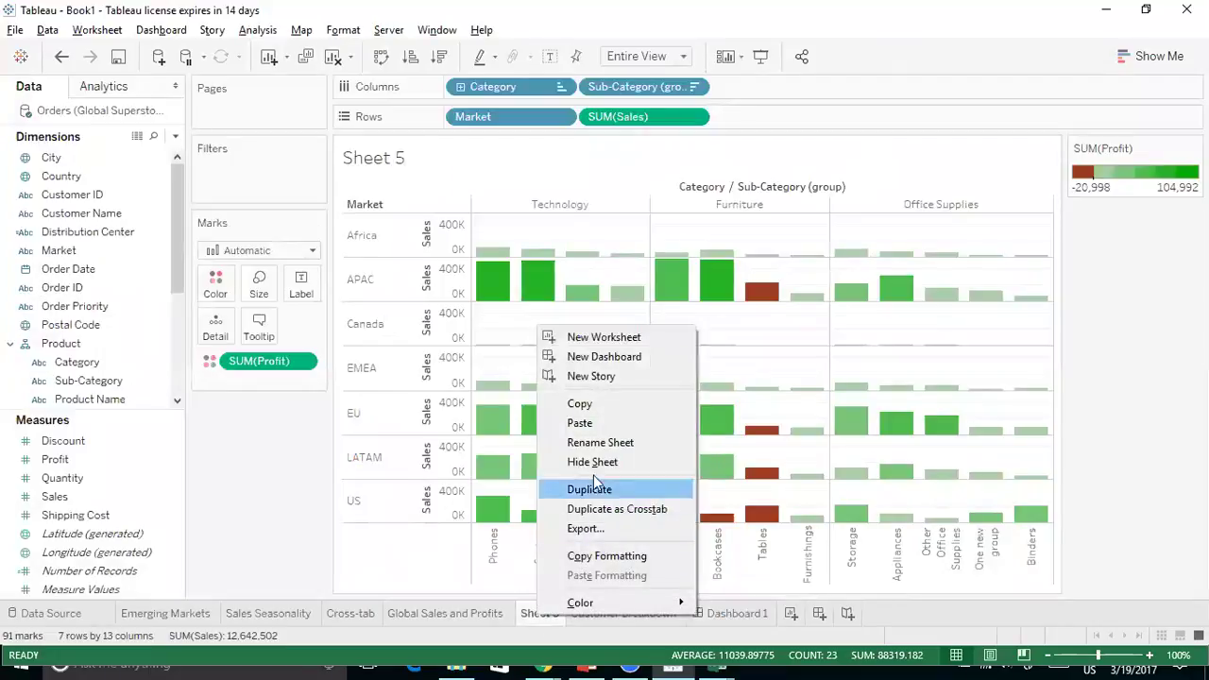
pyautogui.click(603, 441)
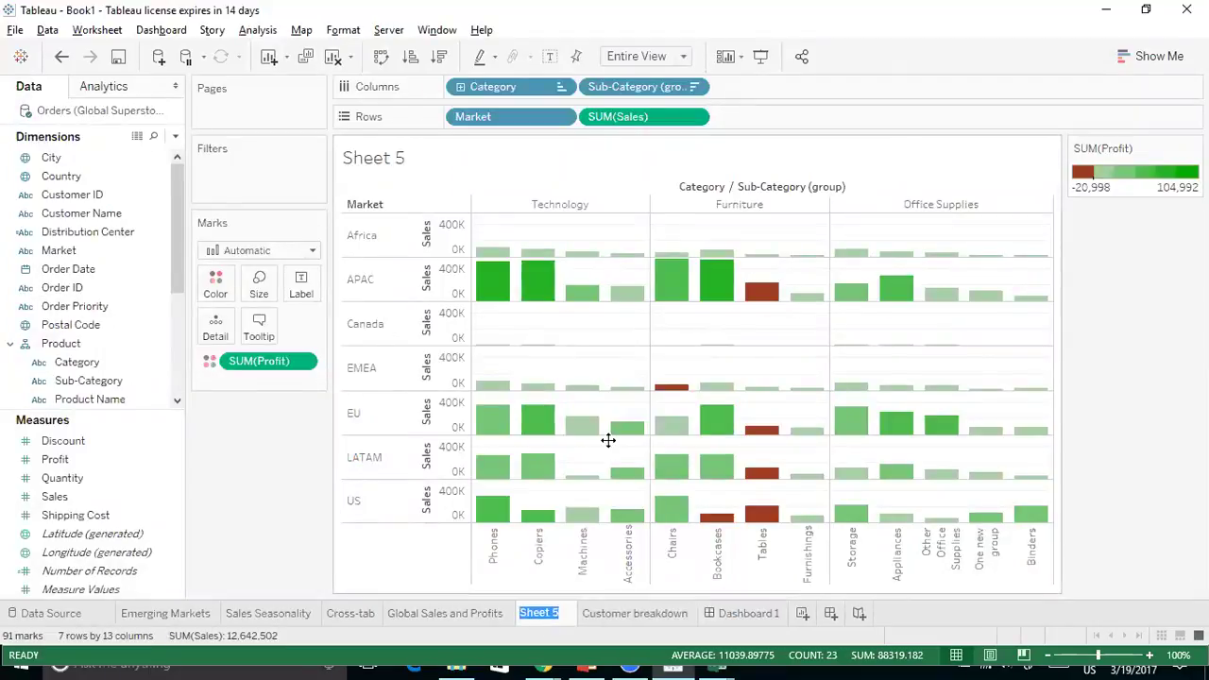
pyautogui.write('Profit per category')
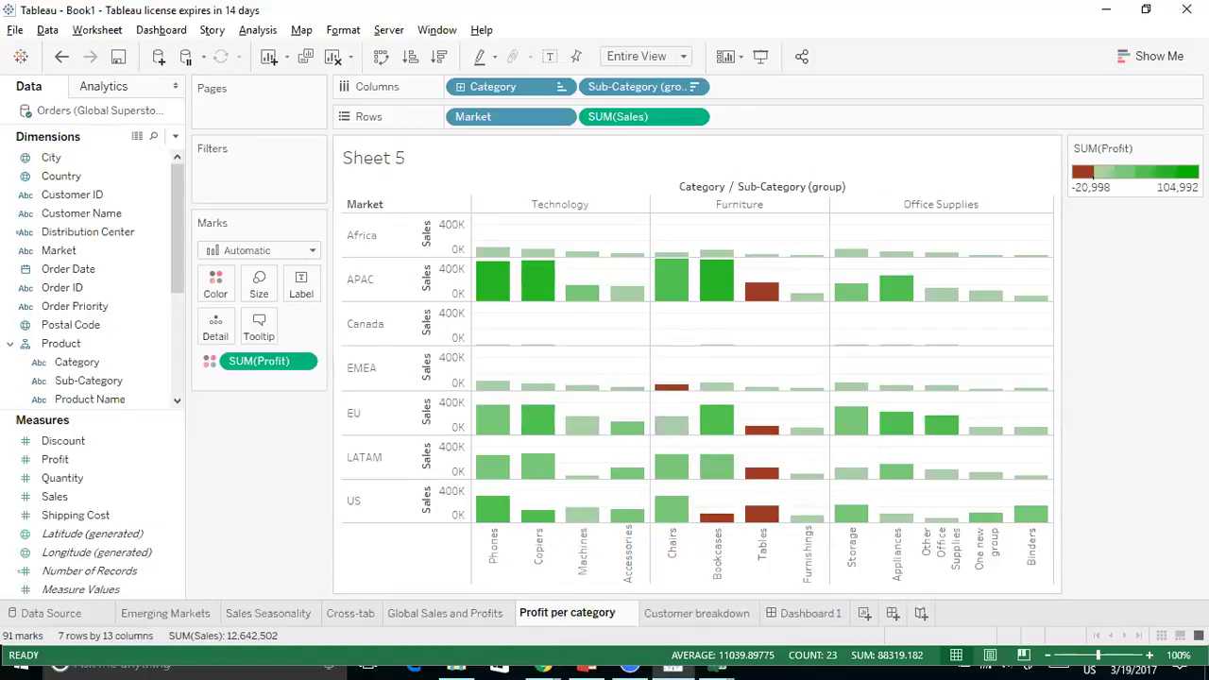
pyautogui.press('Return')
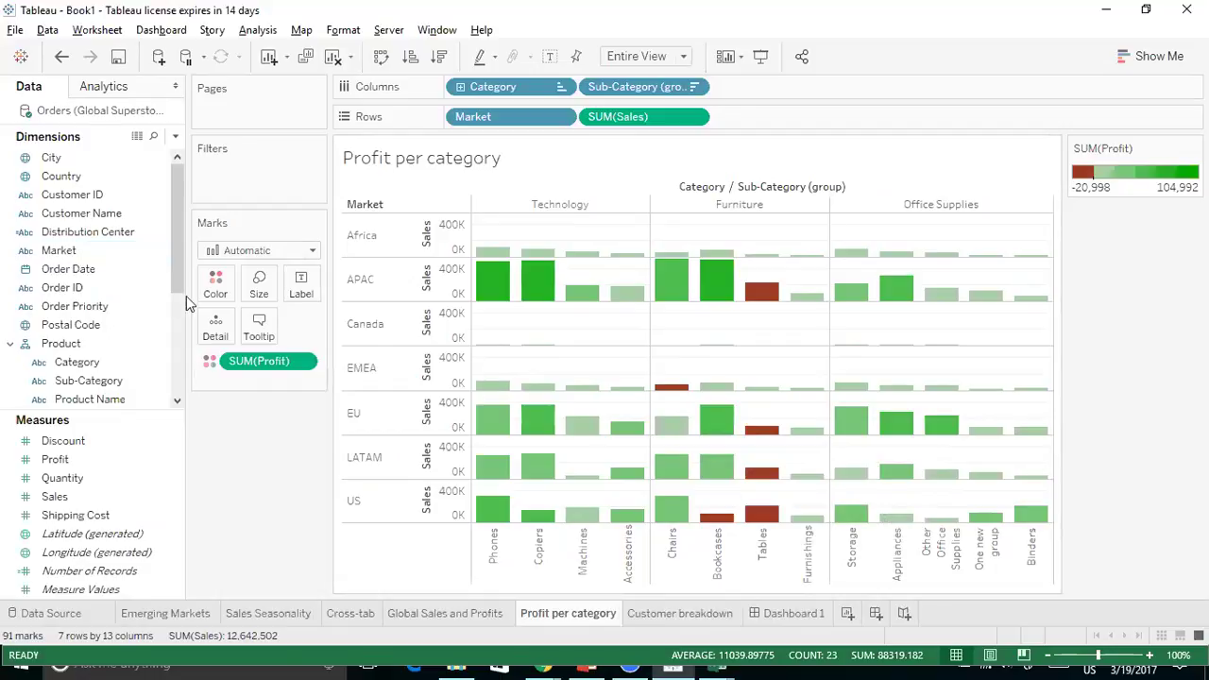
pyautogui.click(796, 611)
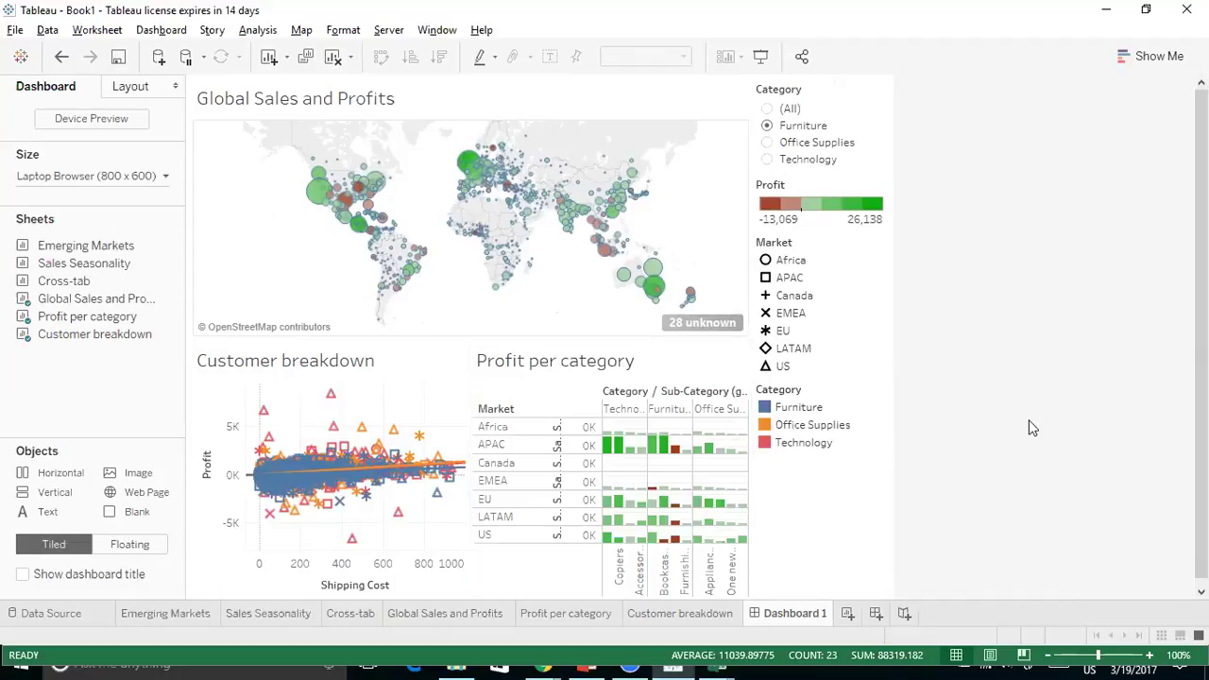
# Switch the Category filter repeatedly between Furniture, Office Supplies and Technology, and check which dashboard charts respond
pyautogui.click(767, 142)
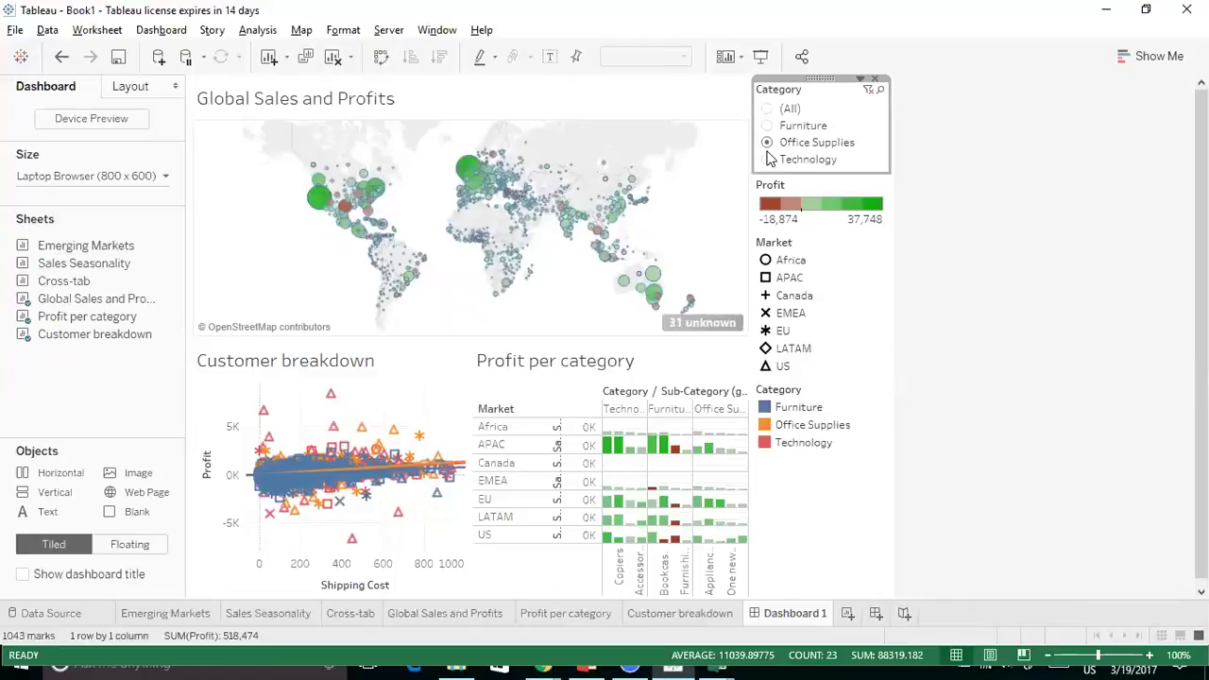
pyautogui.click(768, 159)
pyautogui.click(767, 126)
pyautogui.click(766, 142)
pyautogui.click(767, 160)
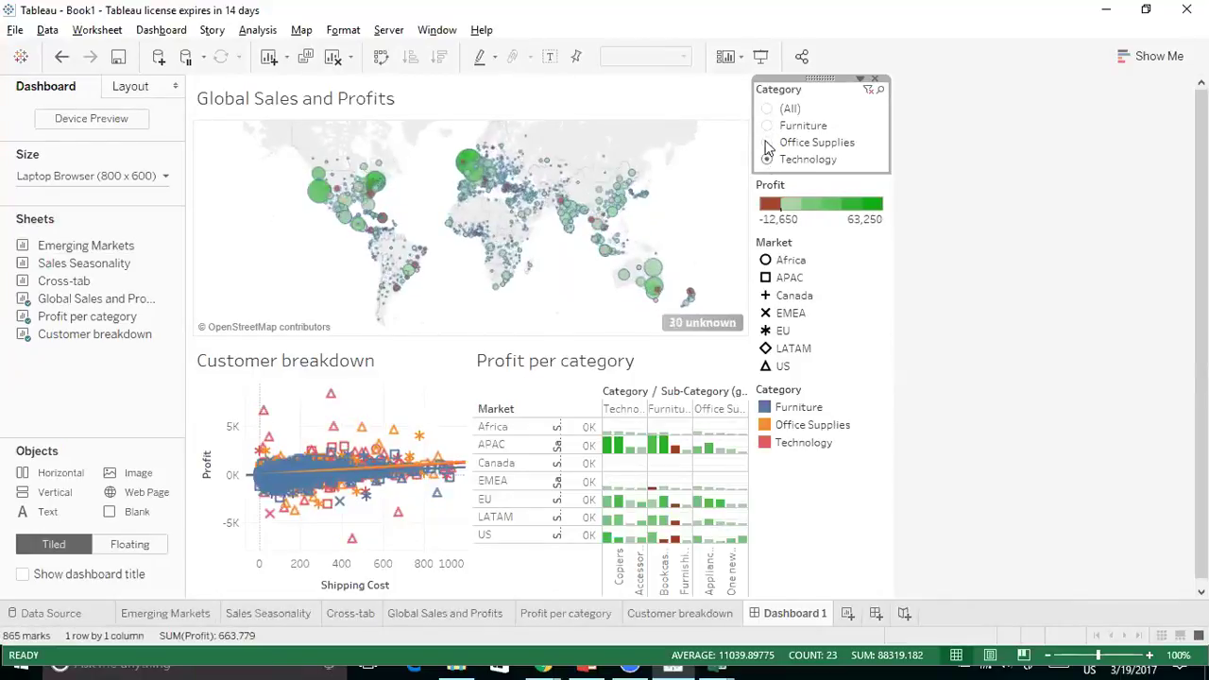
pyautogui.click(767, 126)
pyautogui.click(767, 142)
pyautogui.click(767, 159)
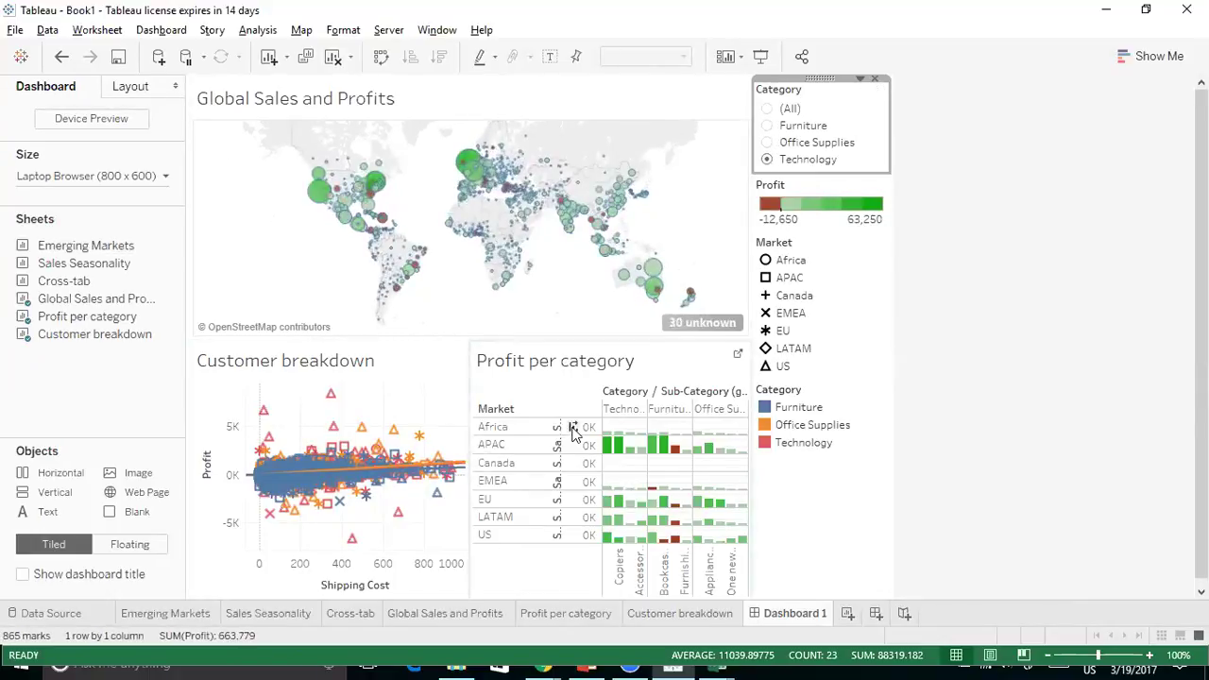
pyautogui.moveTo(456, 485)
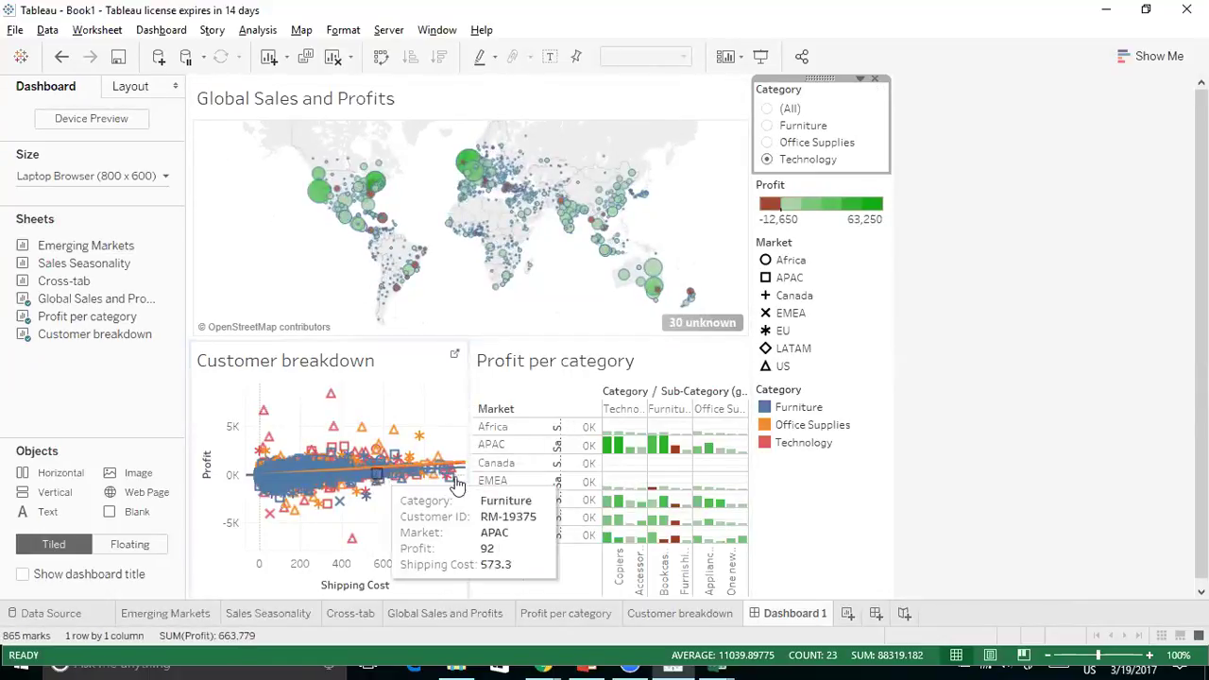
pyautogui.moveTo(439, 238)
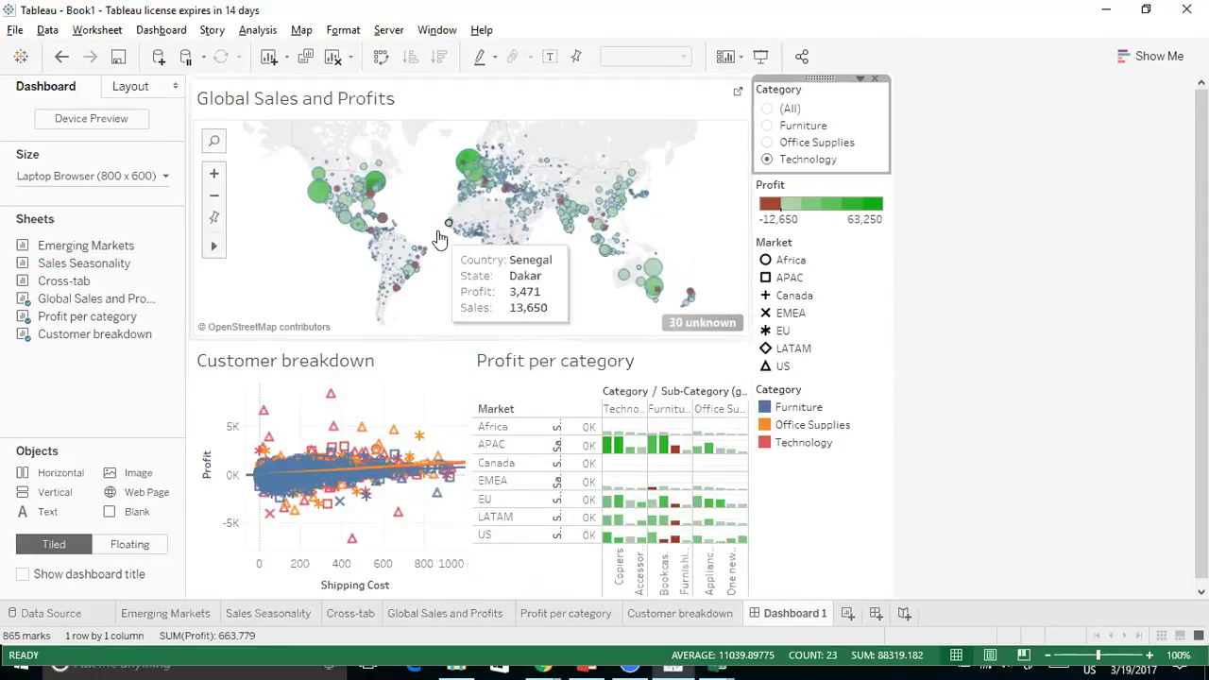
# Apply the dashboard's Category filter to all worksheets using this data source
pyautogui.click(862, 83)
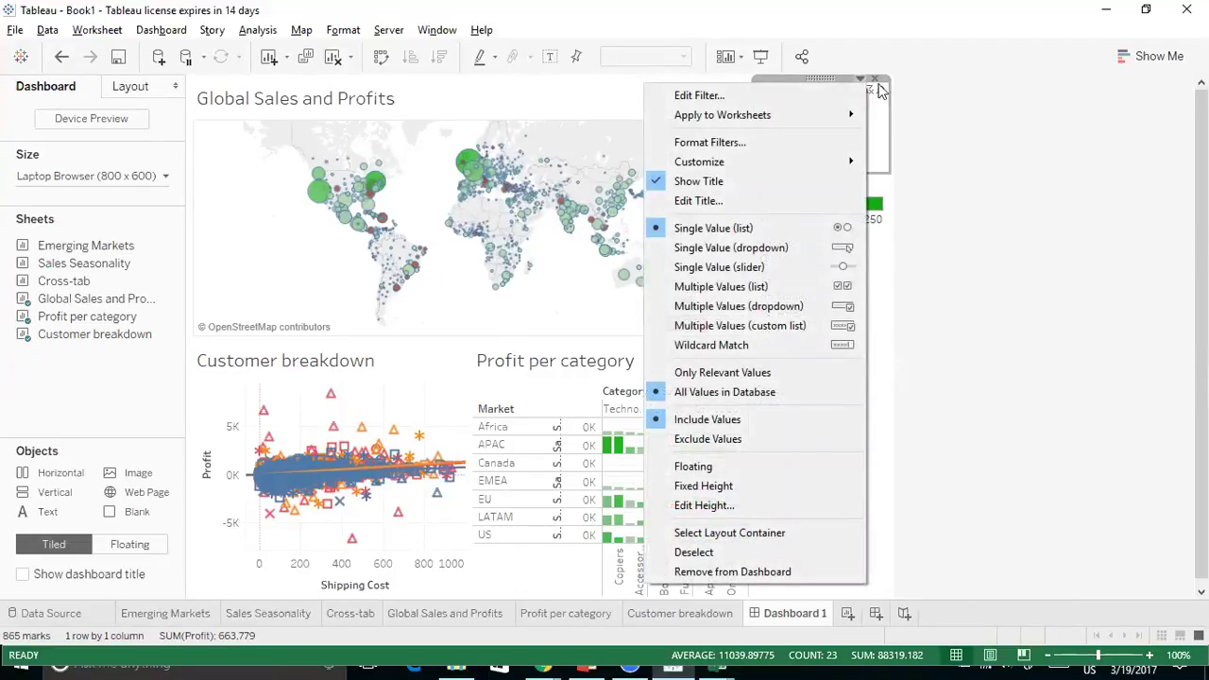
pyautogui.click(950, 112)
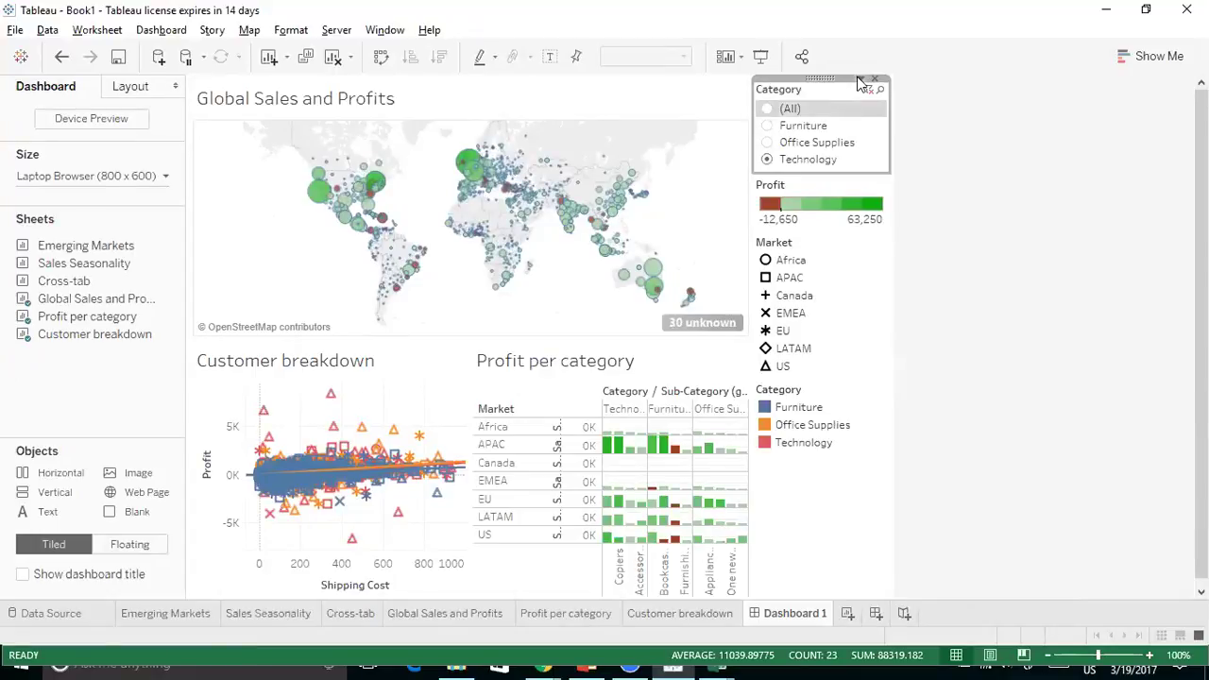
pyautogui.click(862, 83)
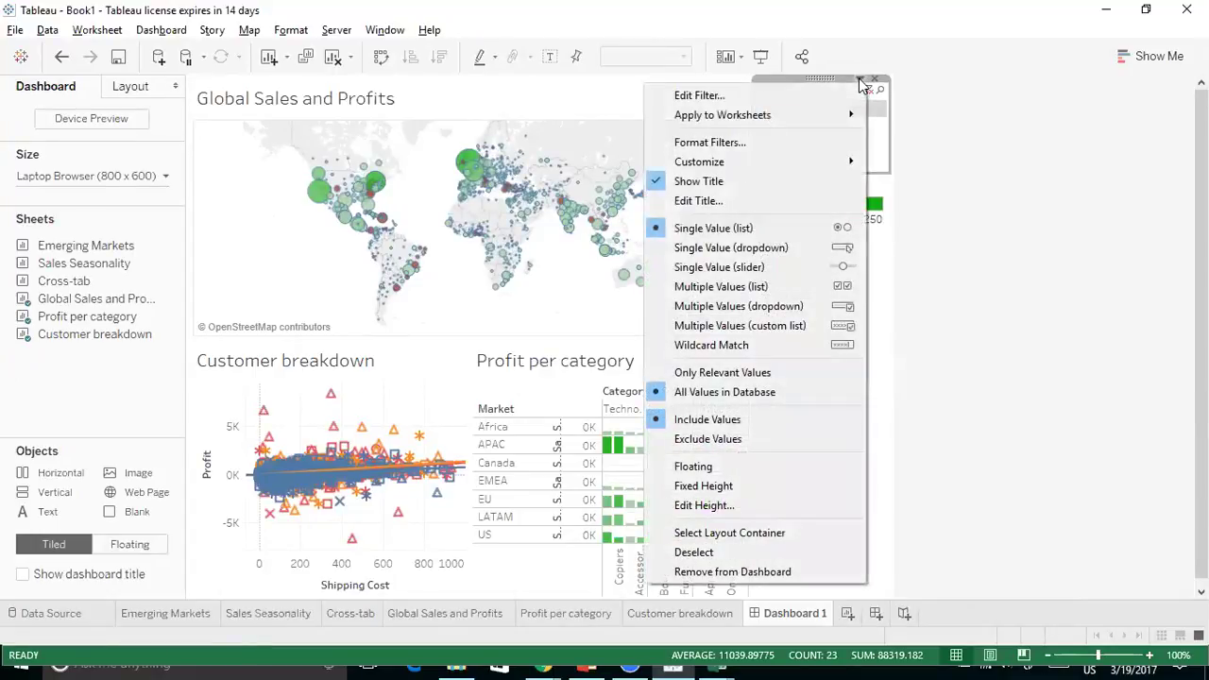
pyautogui.moveTo(830, 115)
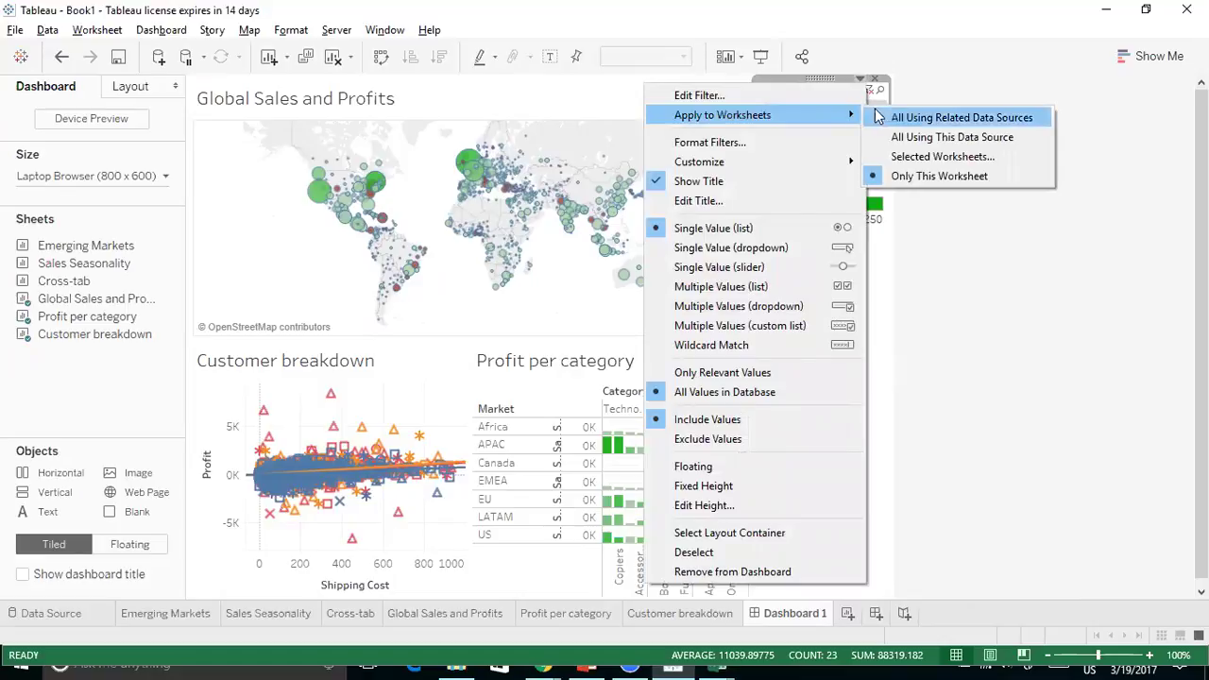
pyautogui.click(952, 138)
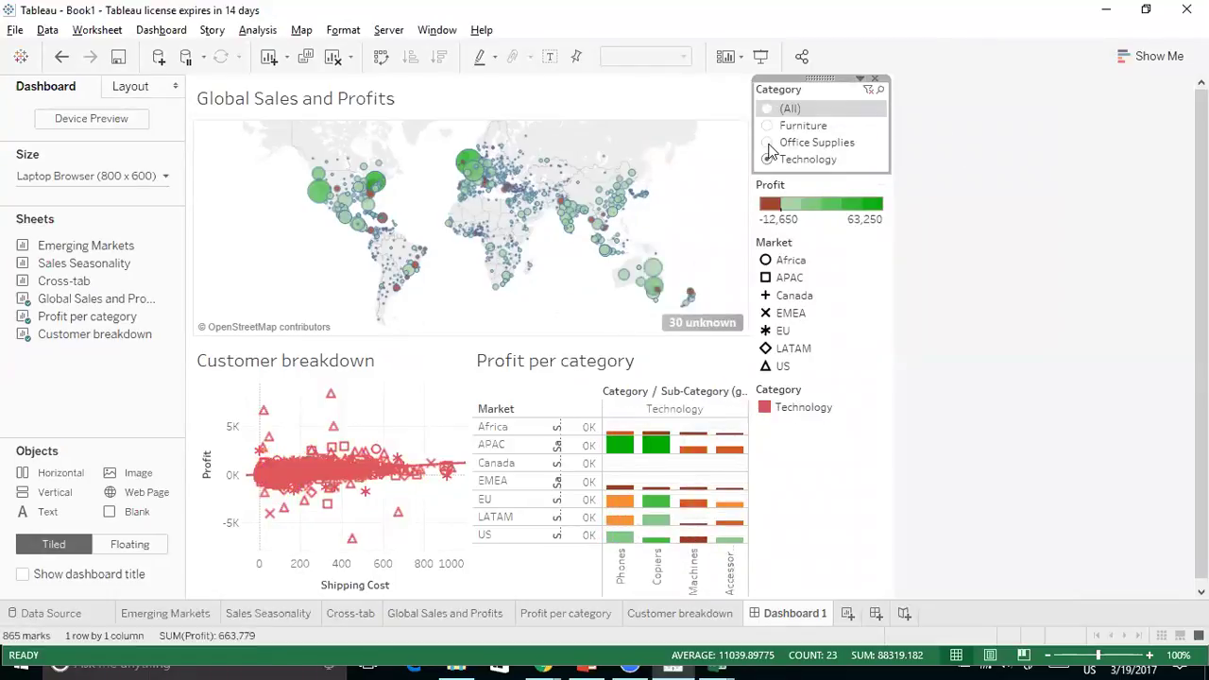
# Test the Category filter with Office Supplies, Furniture and Technology, and set it to (All)
pyautogui.click(768, 143)
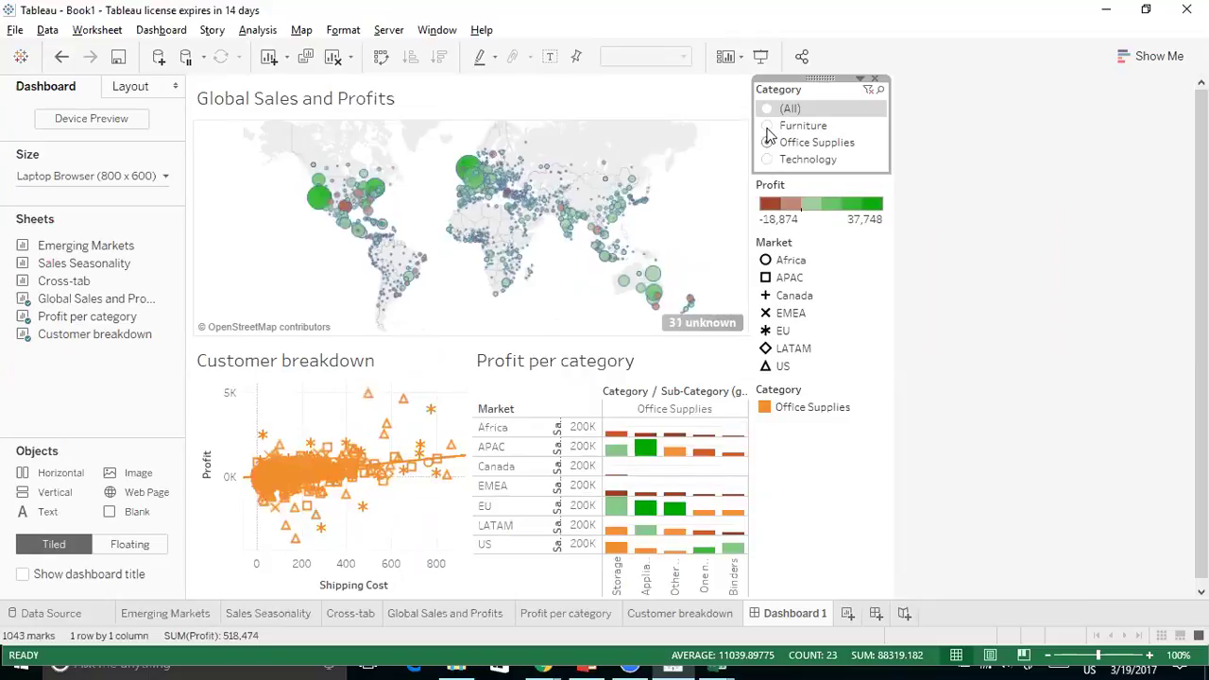
pyautogui.click(767, 125)
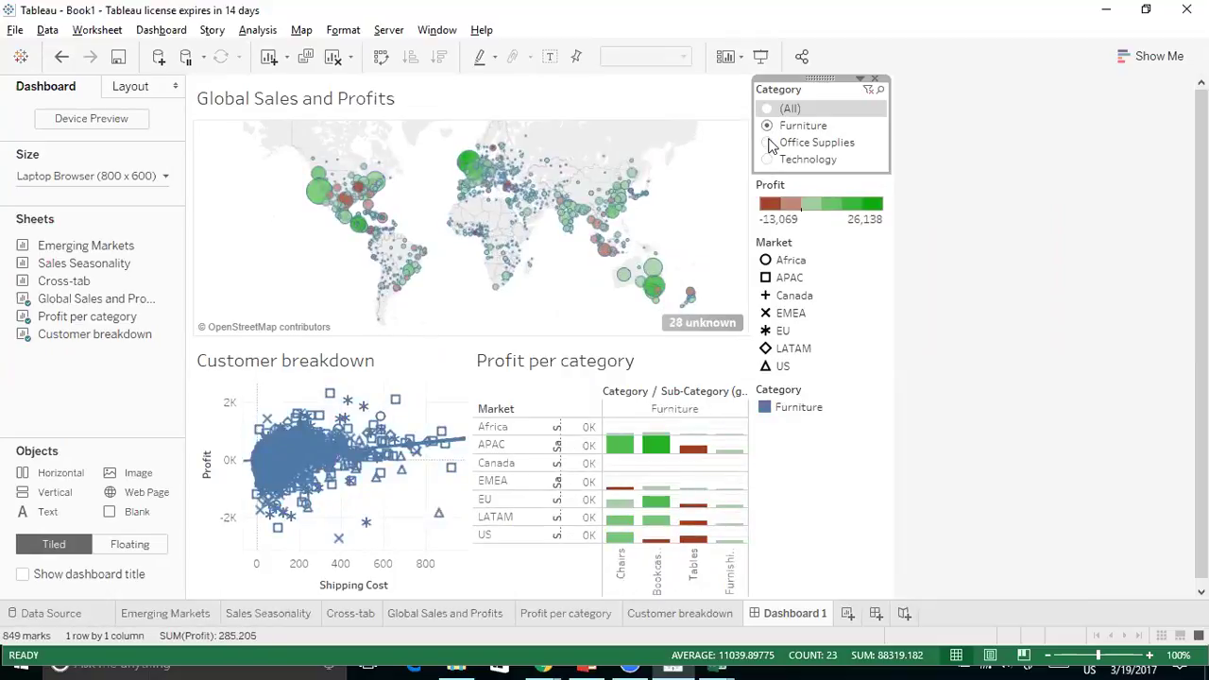
pyautogui.click(768, 142)
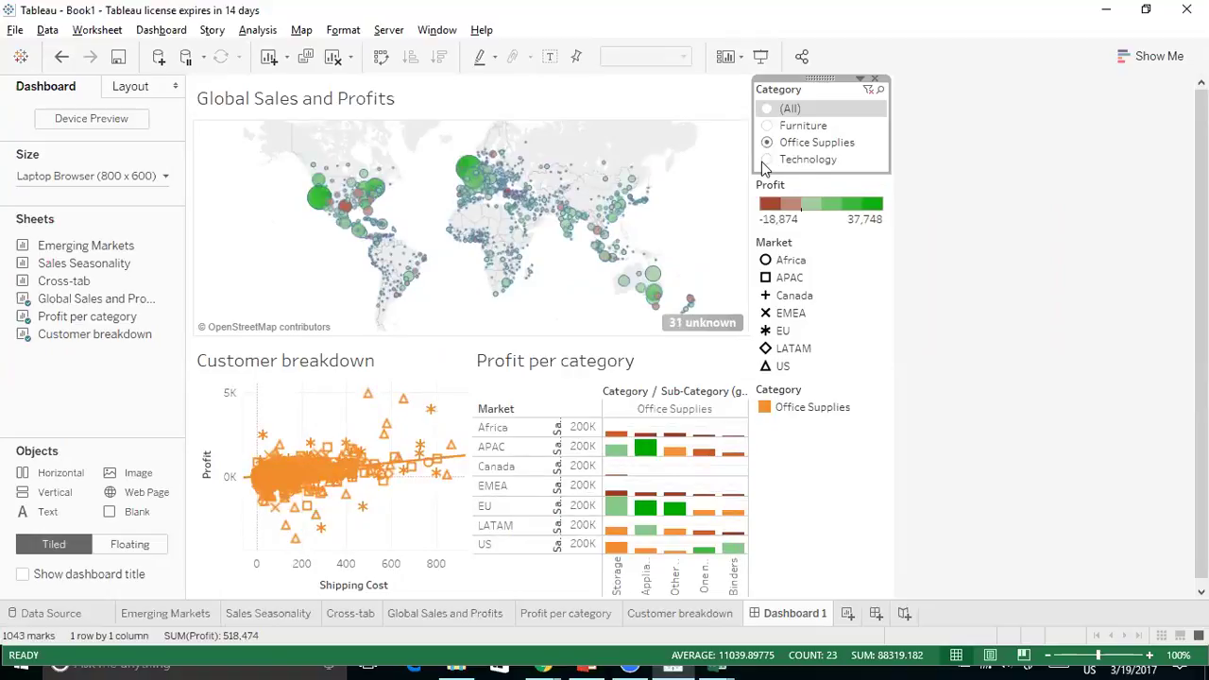
pyautogui.click(767, 161)
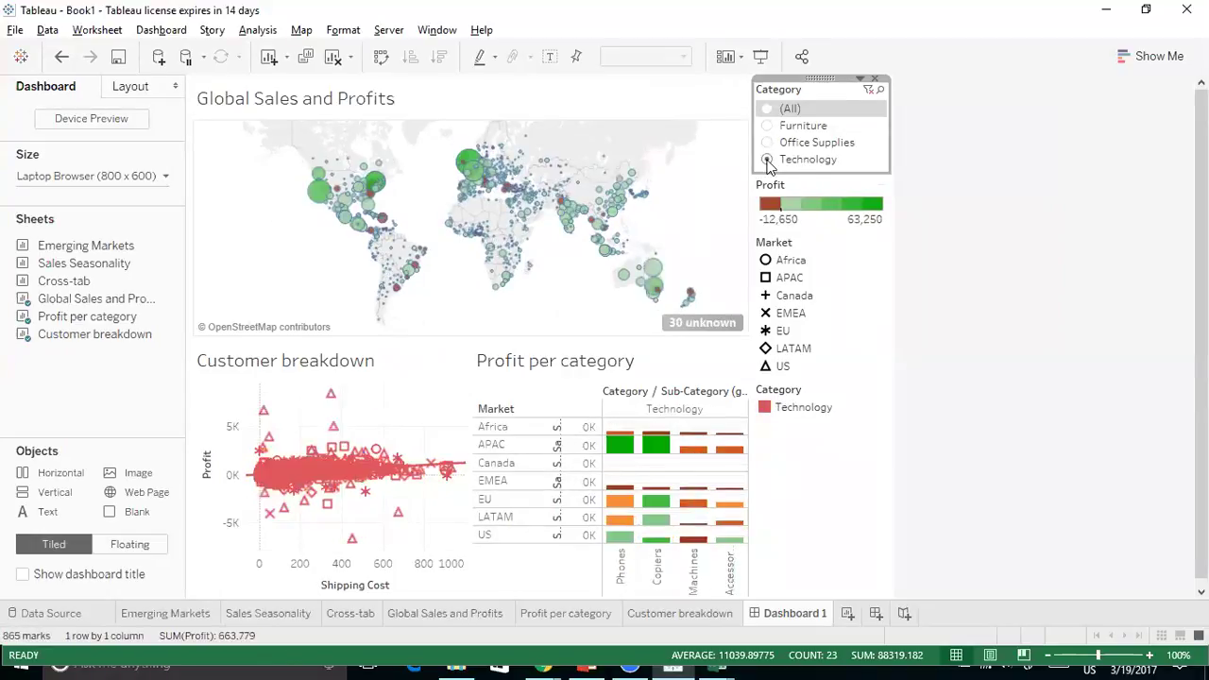
pyautogui.click(767, 110)
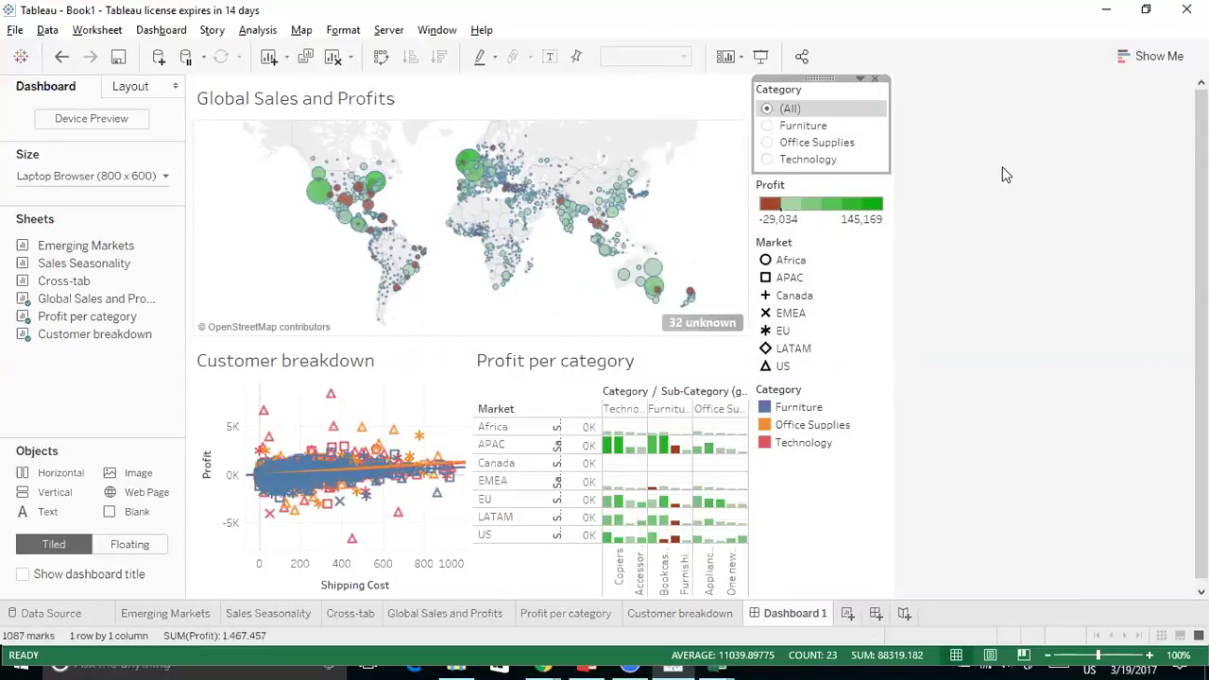
pyautogui.click(1006, 174)
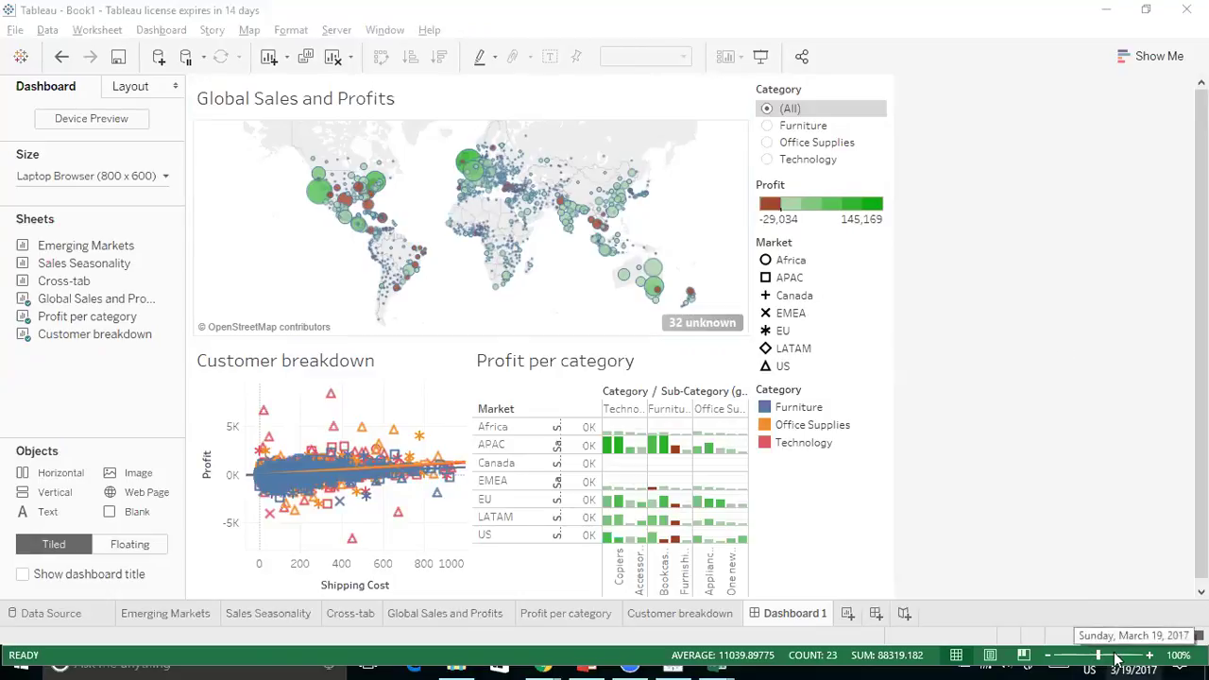
pyautogui.scroll(-1, 1020, 312)
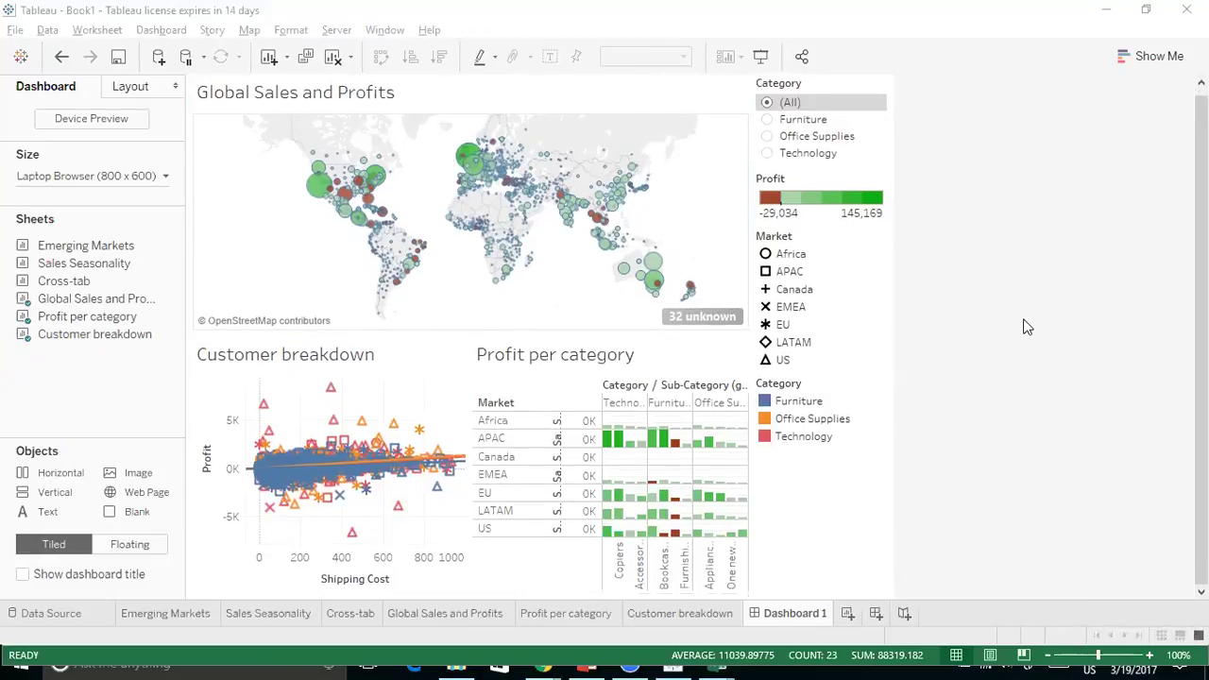
pyautogui.scroll(1, 985, 299)
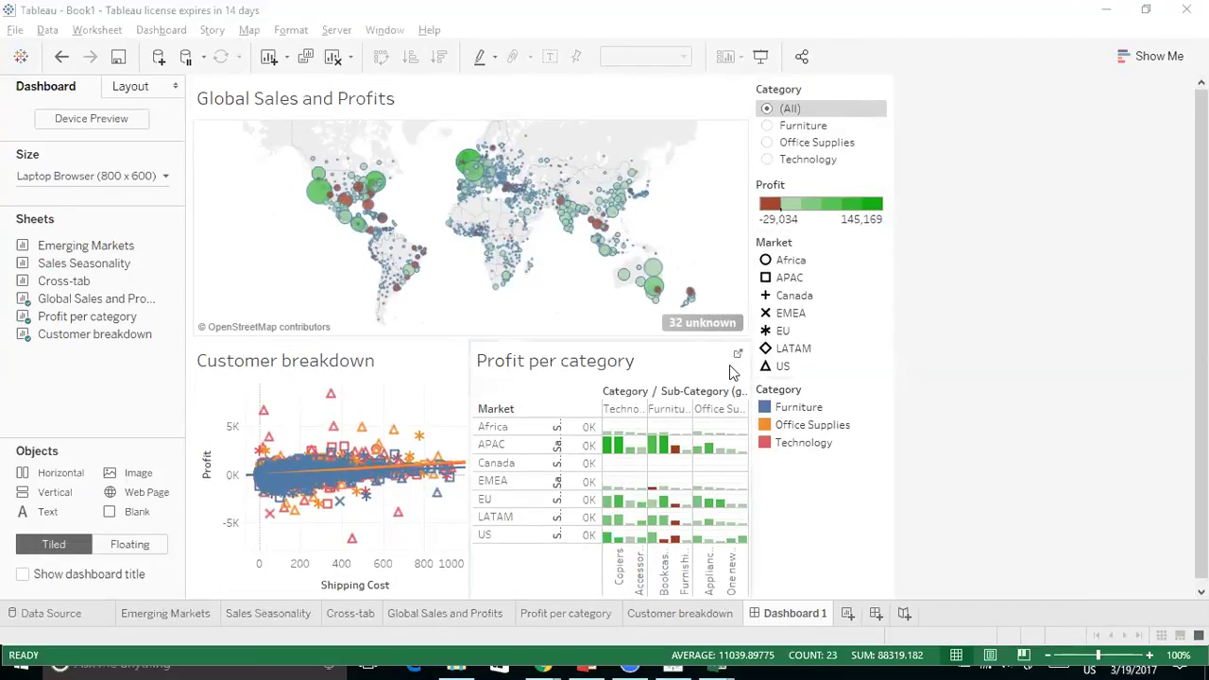
pyautogui.moveTo(703, 337)
pyautogui.moveTo(612, 198)
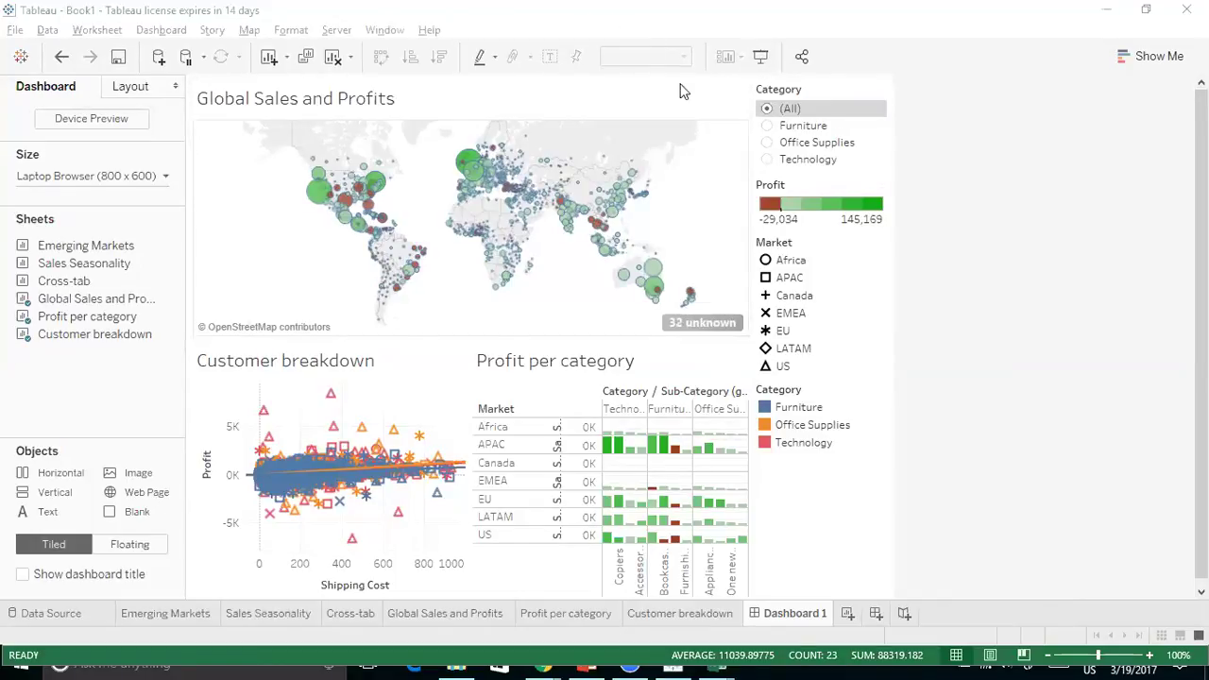
# Show the dashboard in presentation mode and filter it by Furniture, Office Supplies and Technology in turn
pyautogui.moveTo(770, 65); pyautogui.dragTo(758, 68)
pyautogui.click(760, 58)
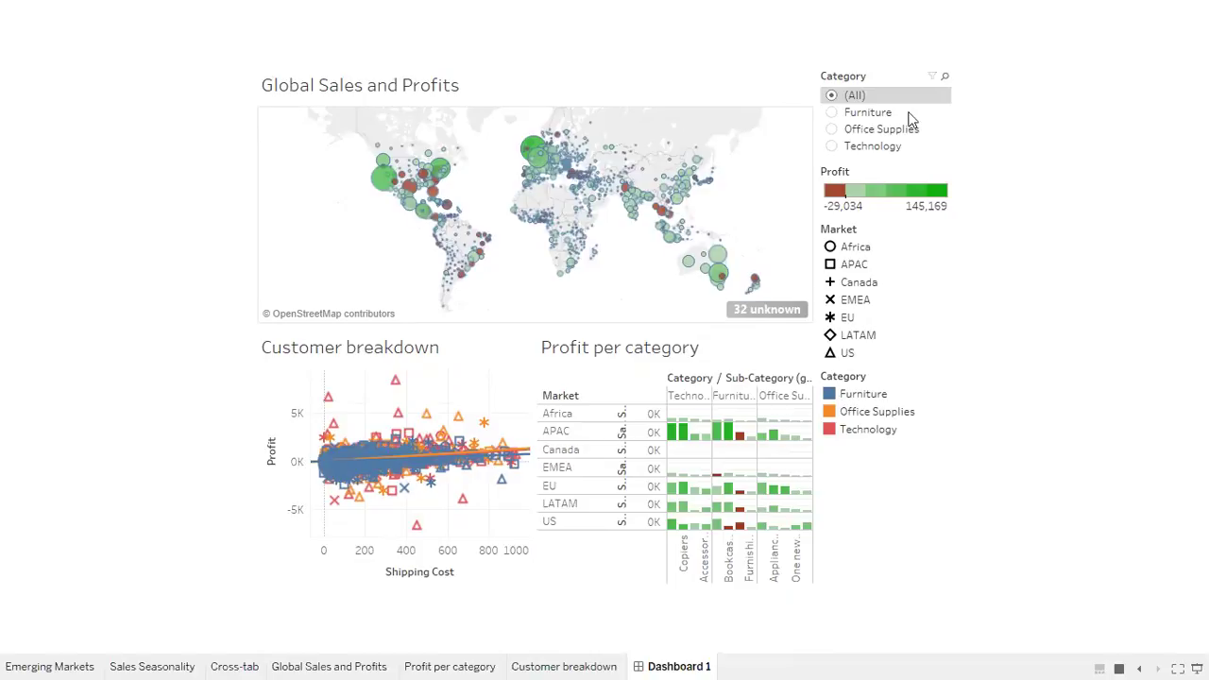
pyautogui.click(831, 112)
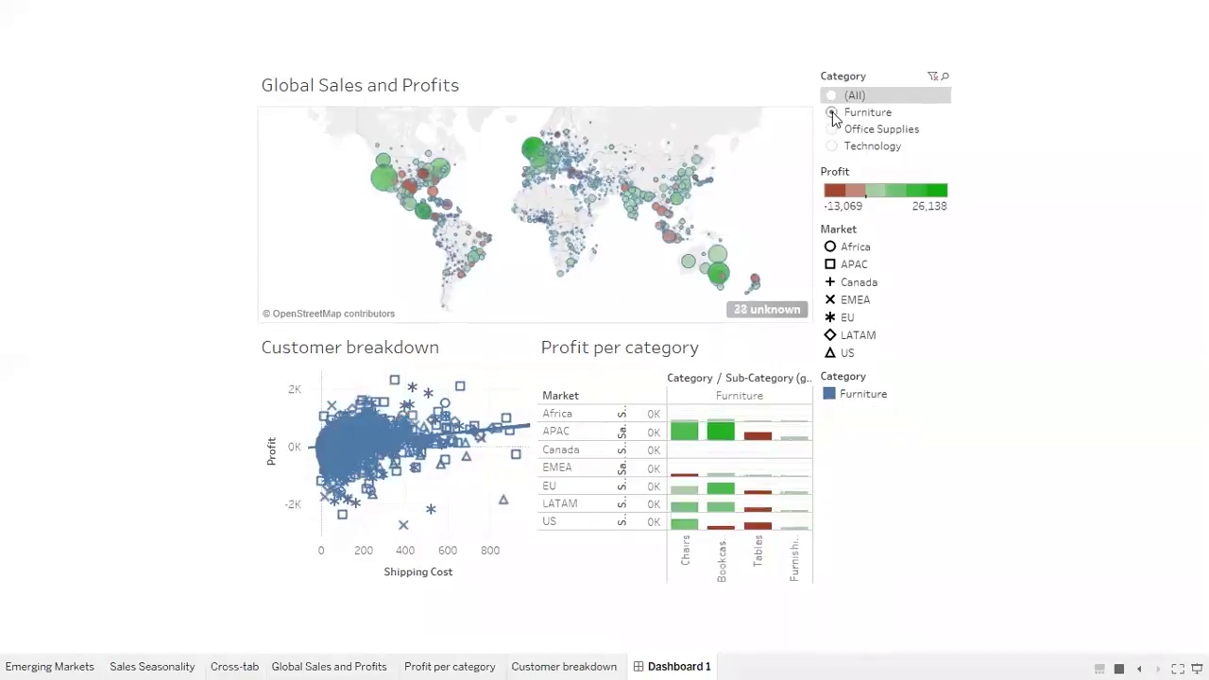
pyautogui.click(832, 129)
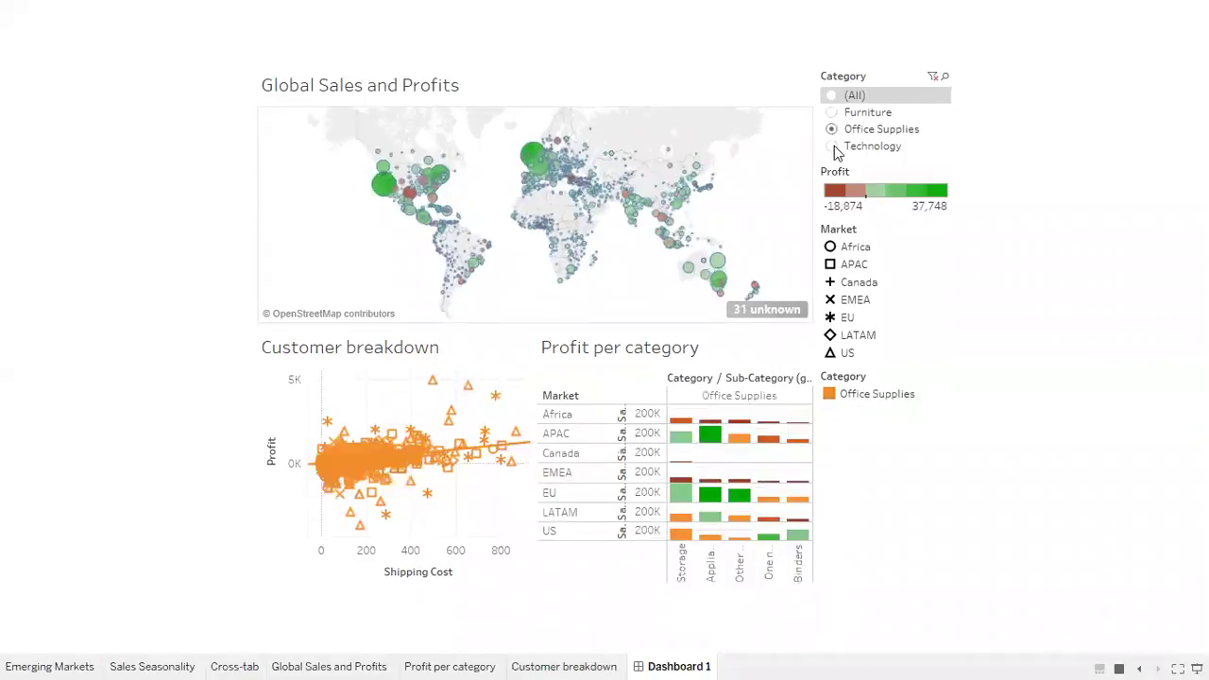
pyautogui.click(833, 146)
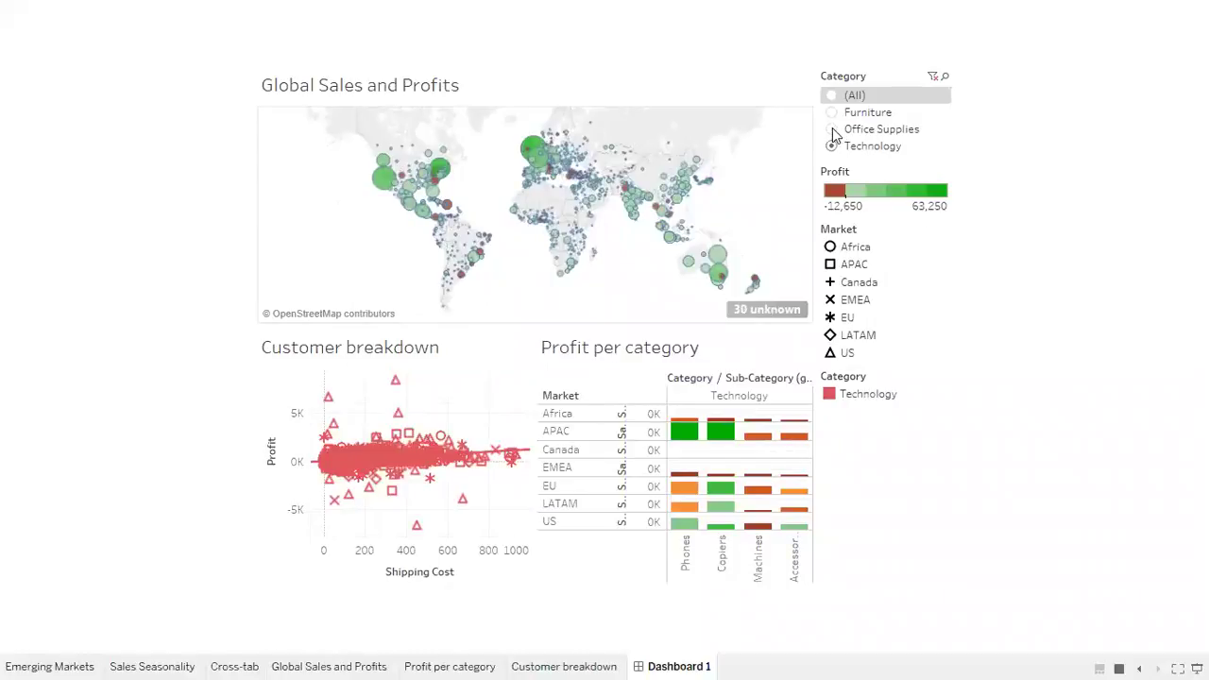
# Filter the presented dashboard by Office Supplies and Furniture, return to Technology, and leave presentation mode
pyautogui.click(832, 130)
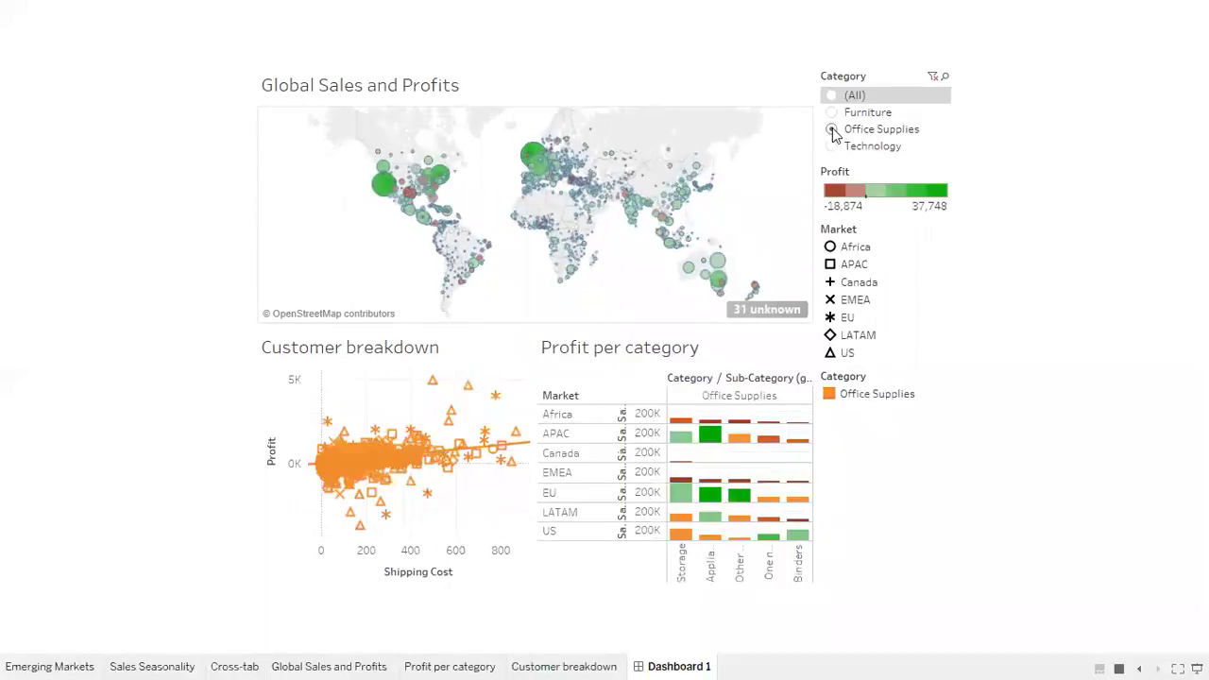
pyautogui.click(832, 113)
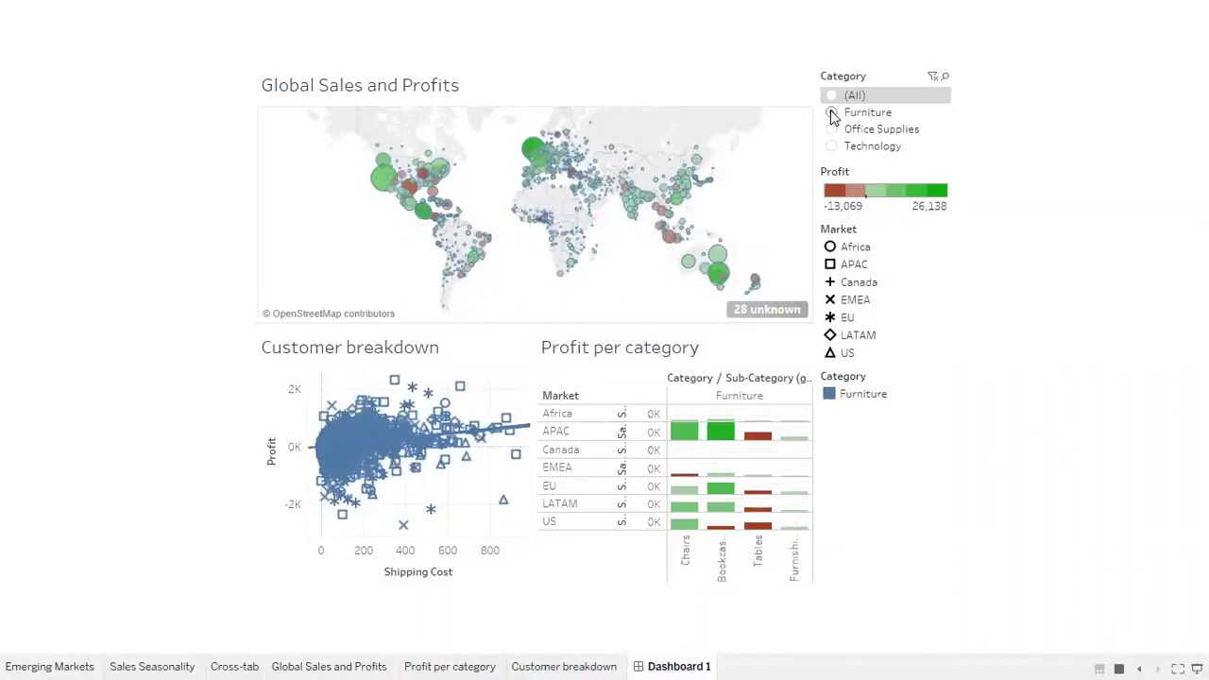
pyautogui.click(832, 130)
pyautogui.click(832, 147)
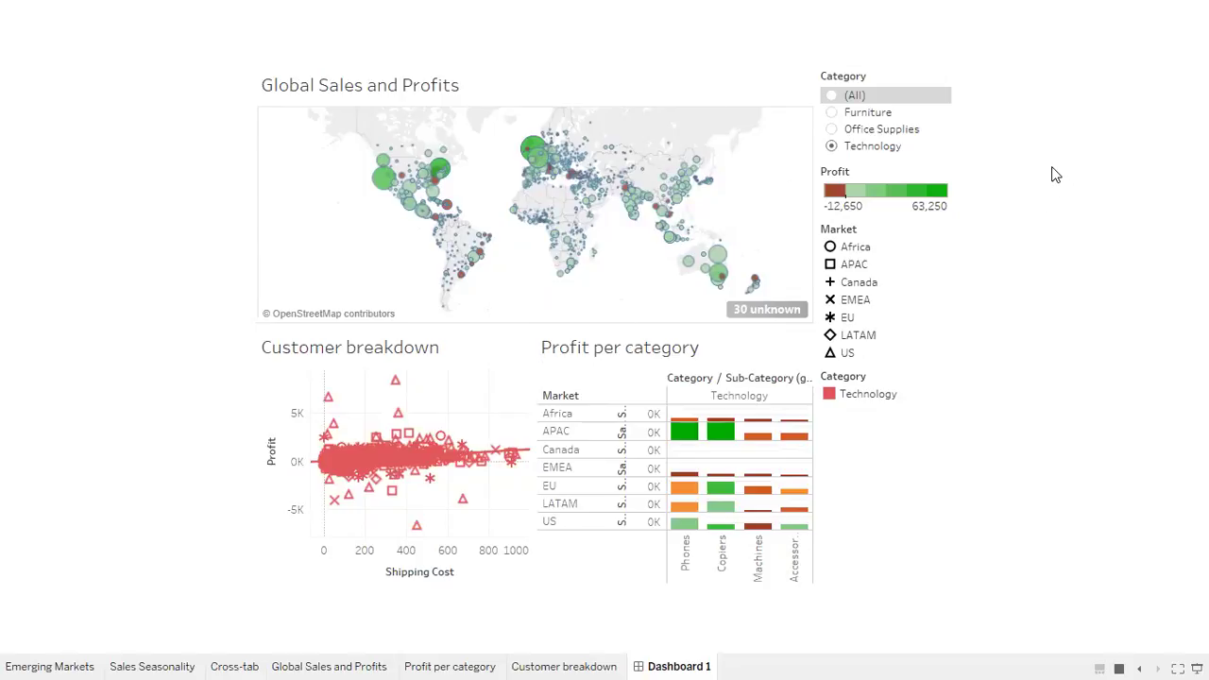
pyautogui.press('Escape')
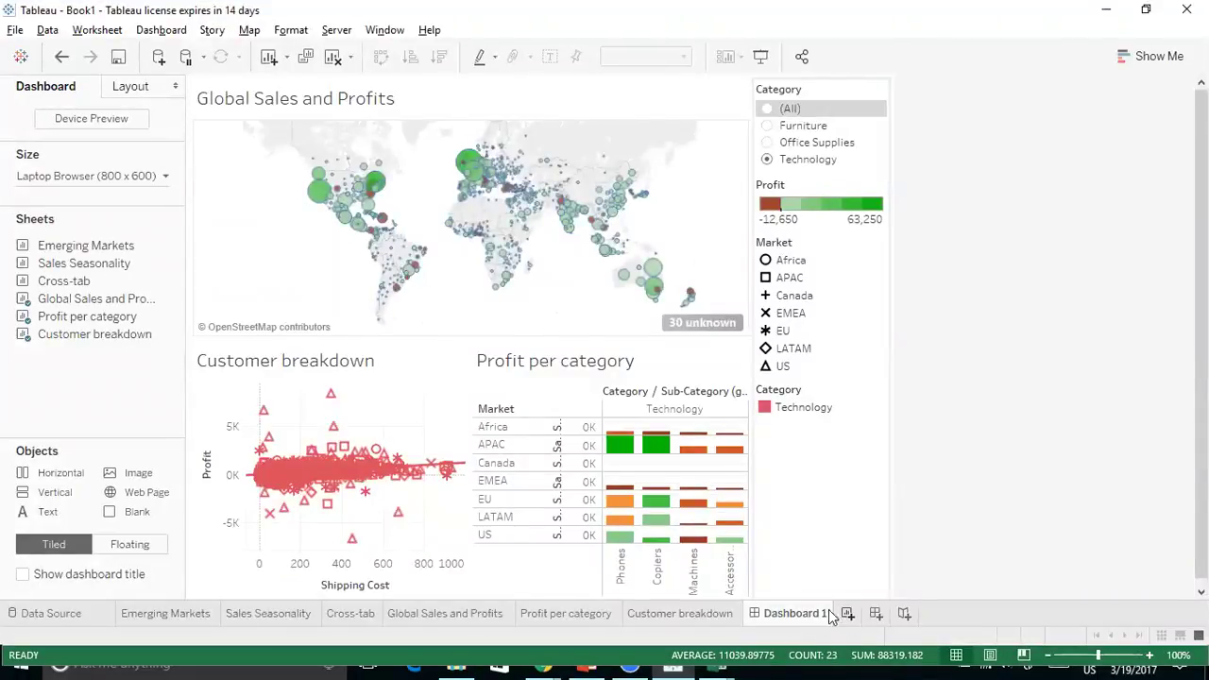
# Rename the Dashboard 1 sheet as "Global Sales Dashbord"
pyautogui.rightClick(778, 611)
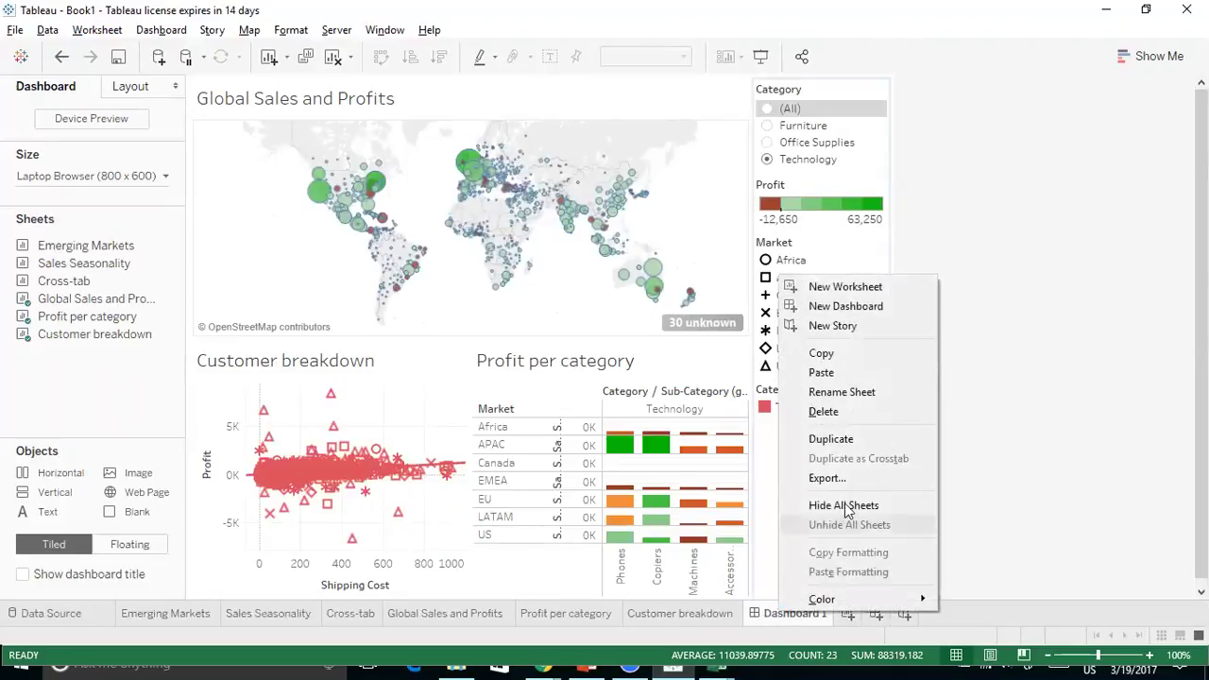
pyautogui.click(848, 393)
pyautogui.write('Glo')
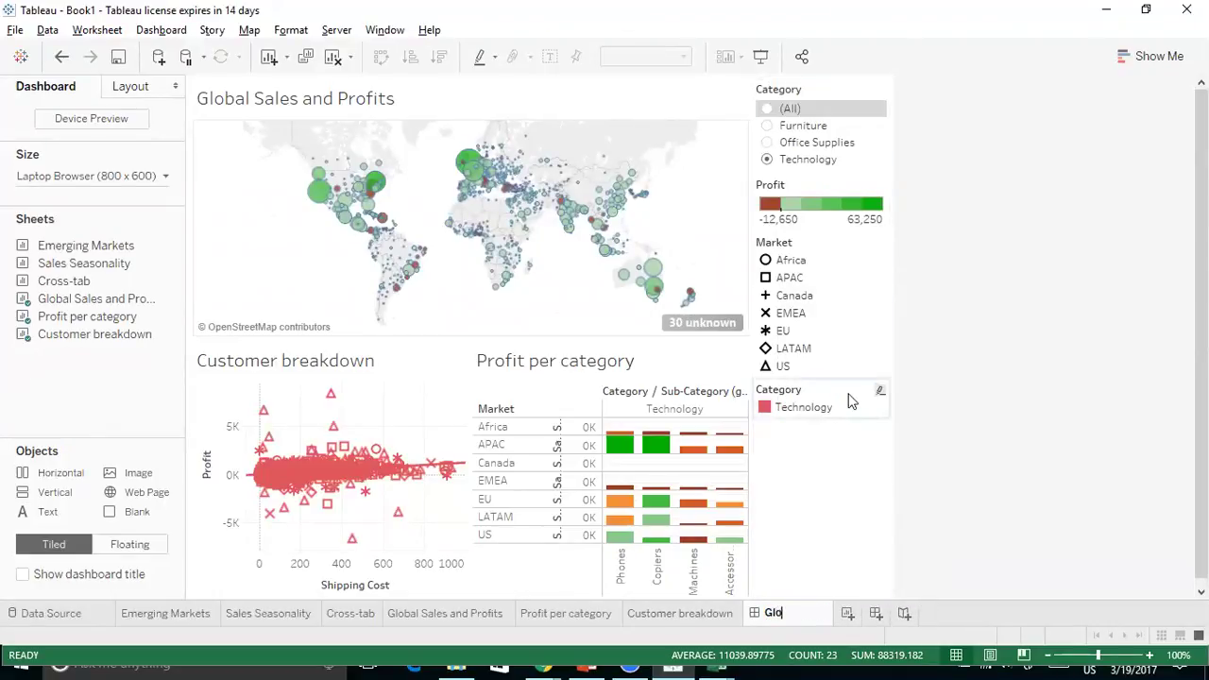
pyautogui.write('bal Sales ')
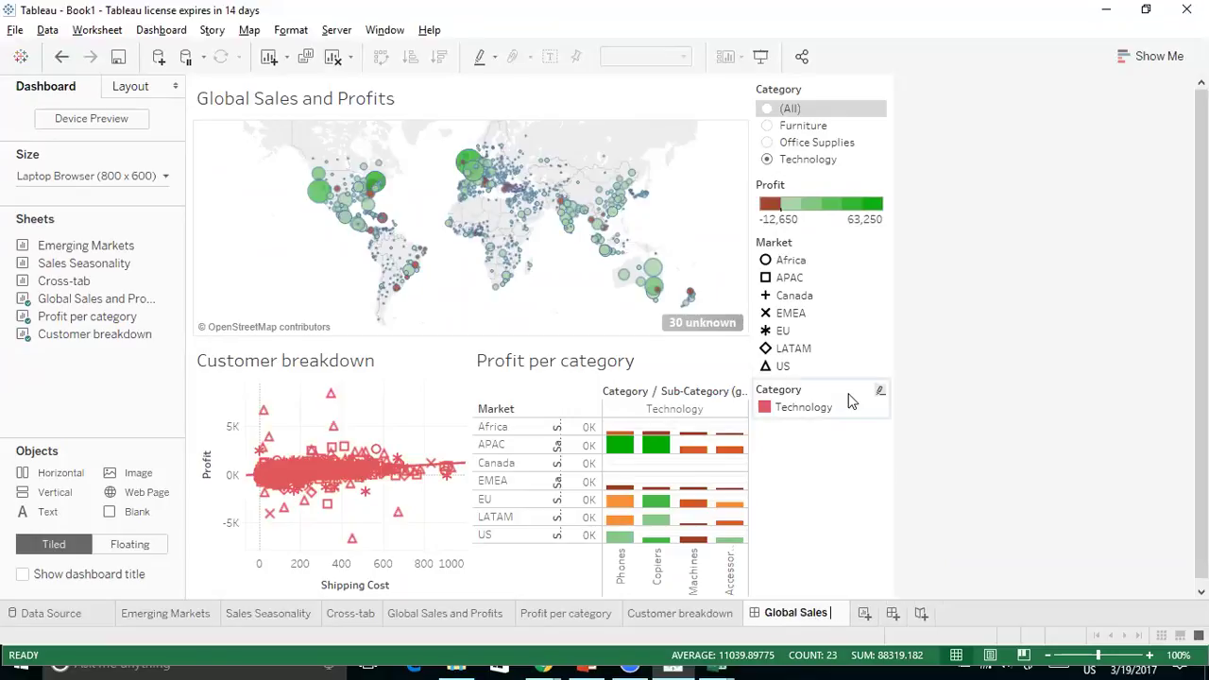
pyautogui.write('Dashbord')
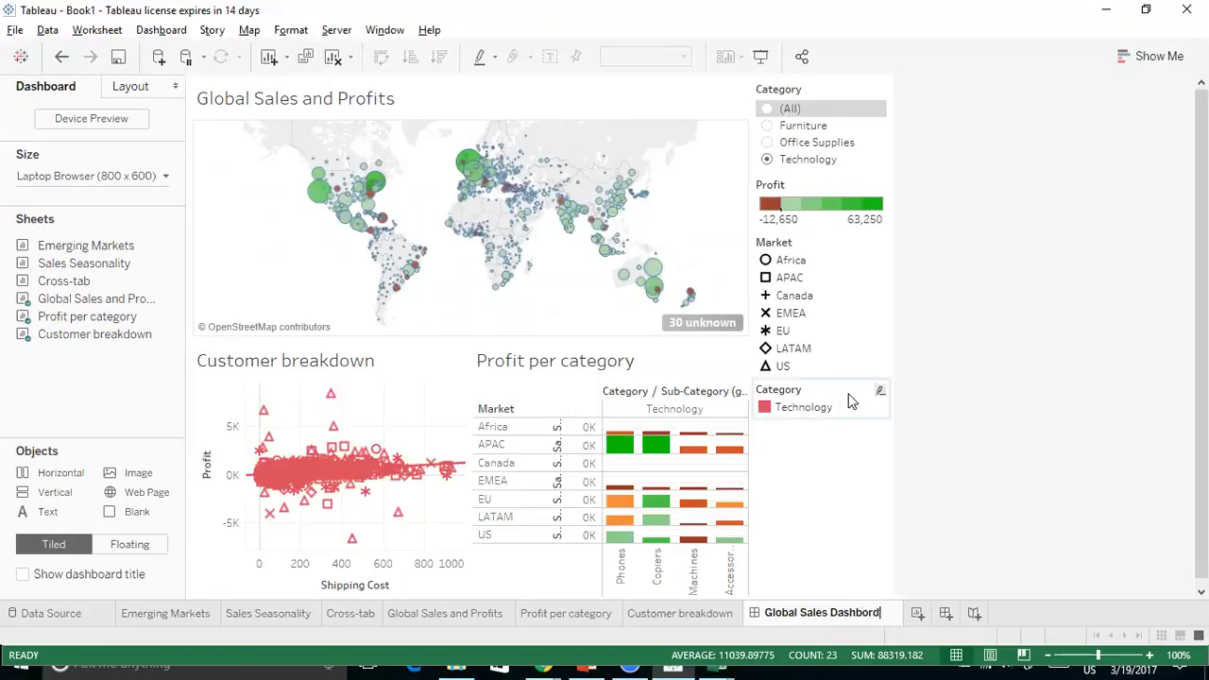
pyautogui.press('Return')
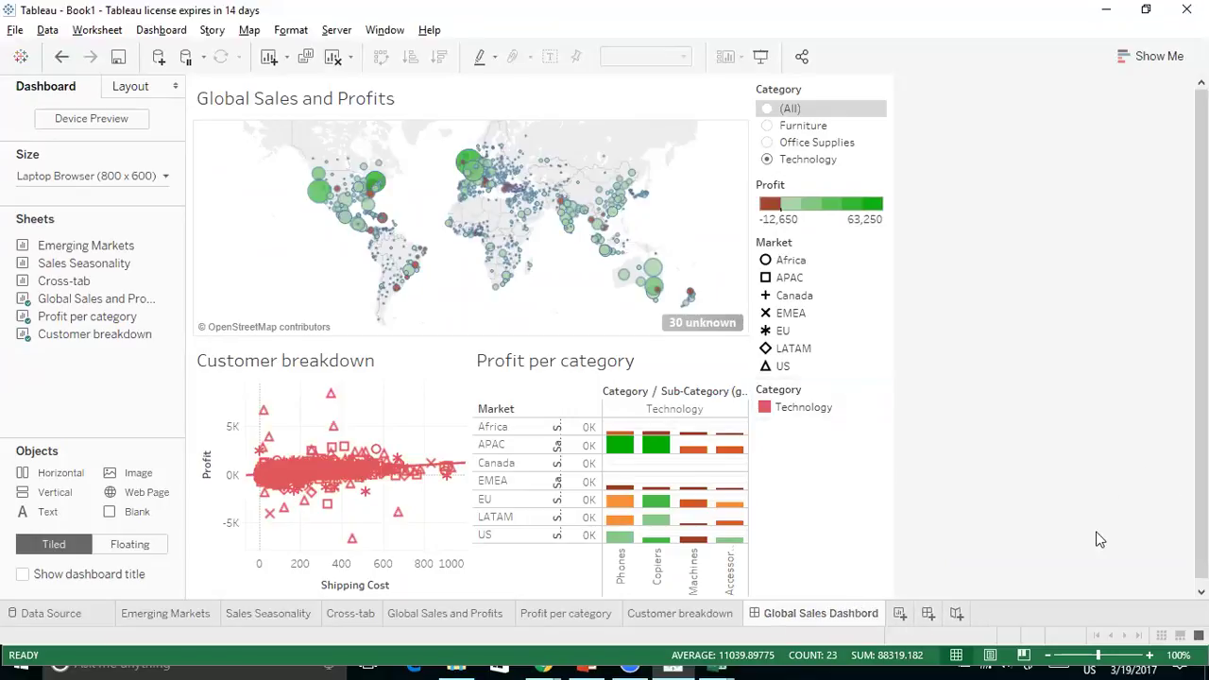
# Create a new story with the Emerging Markets sheet as its first story point, captioned "Canada is still emerging"
pyautogui.click(957, 616)
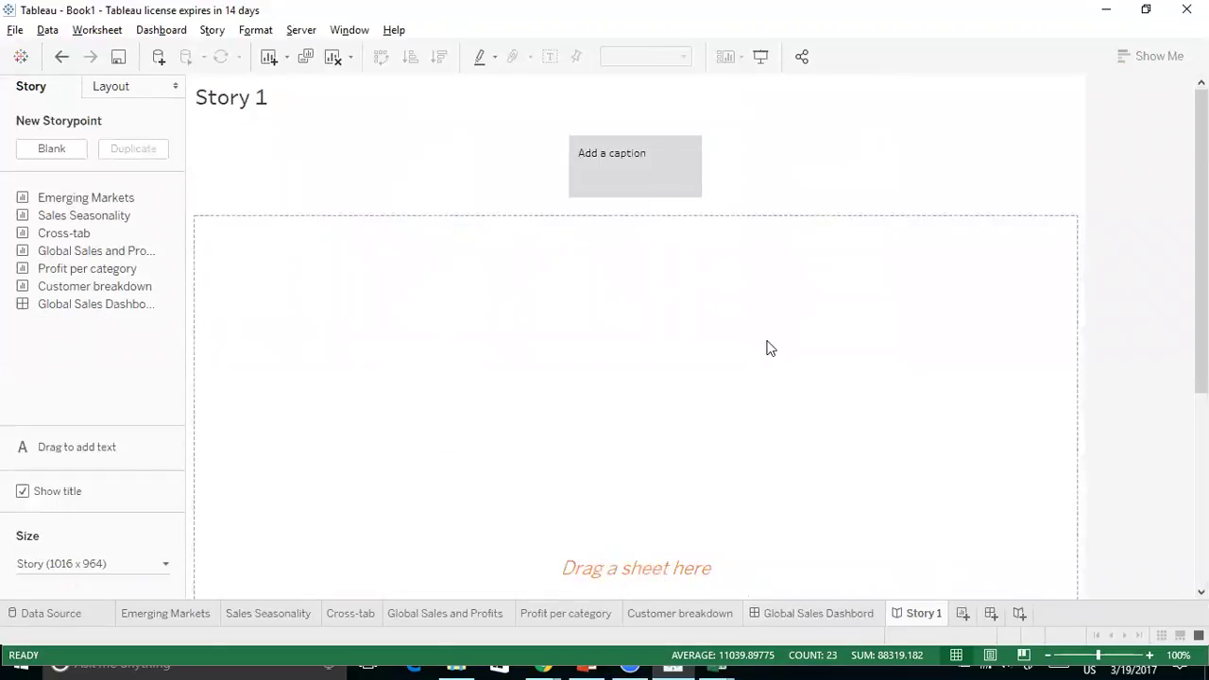
pyautogui.moveTo(145, 202)
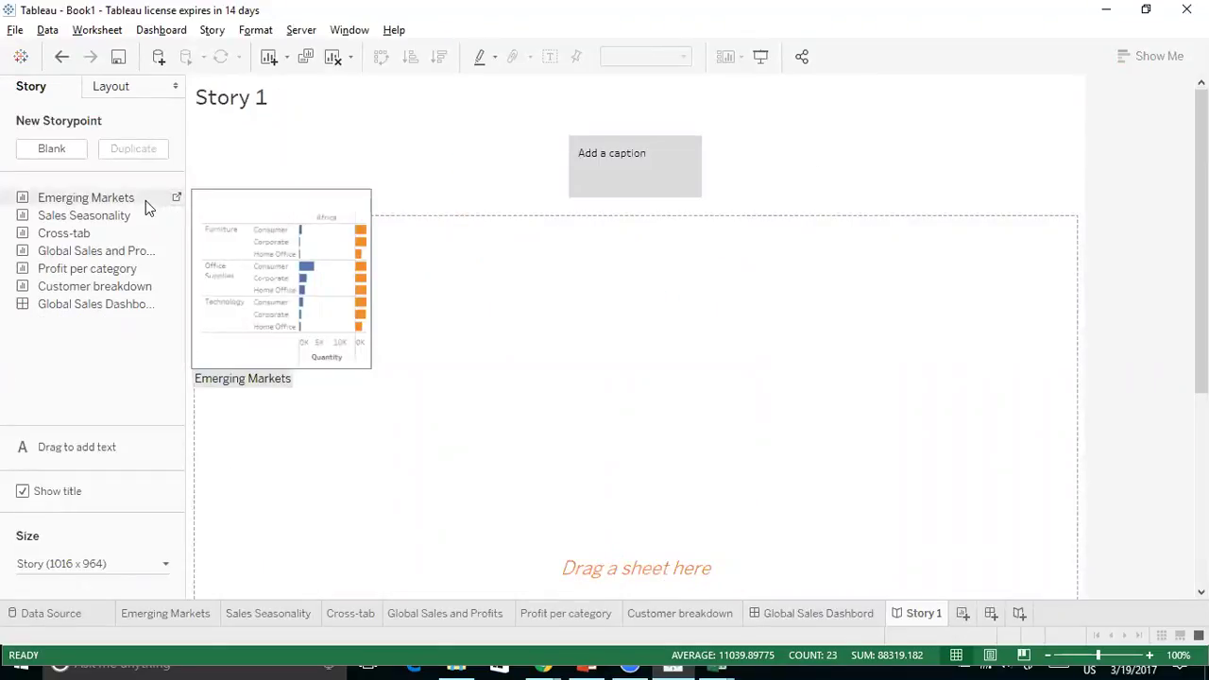
pyautogui.moveTo(116, 198); pyautogui.dragTo(515, 302)
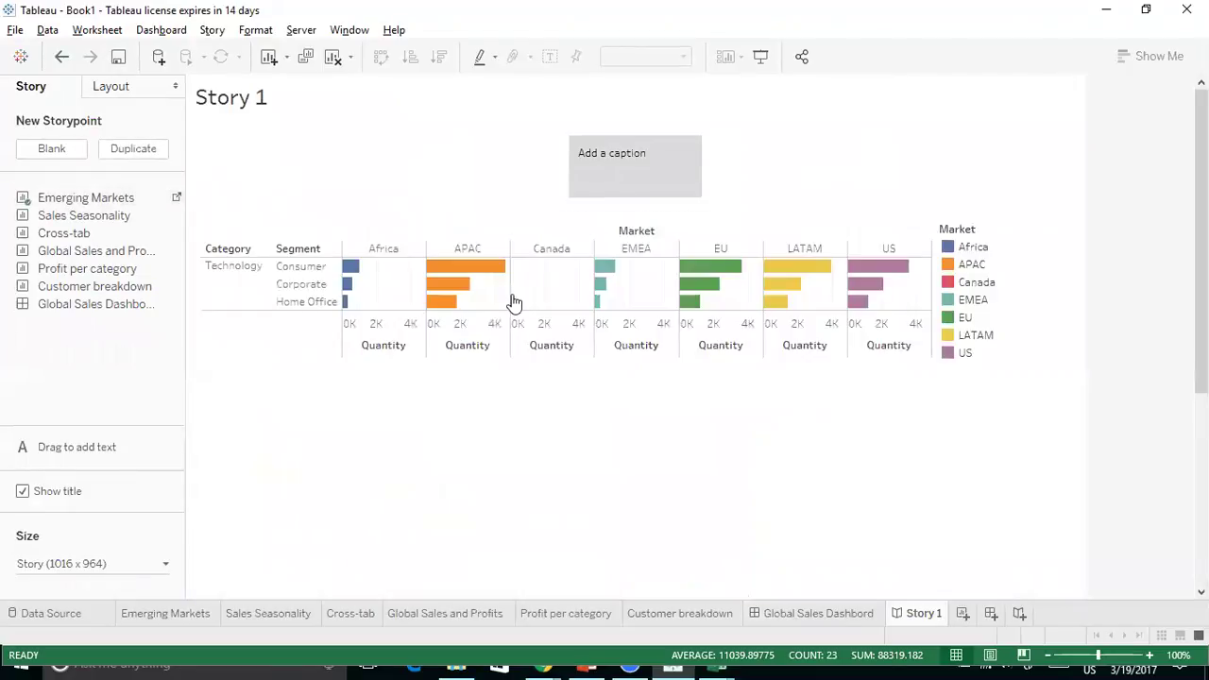
pyautogui.click(605, 164)
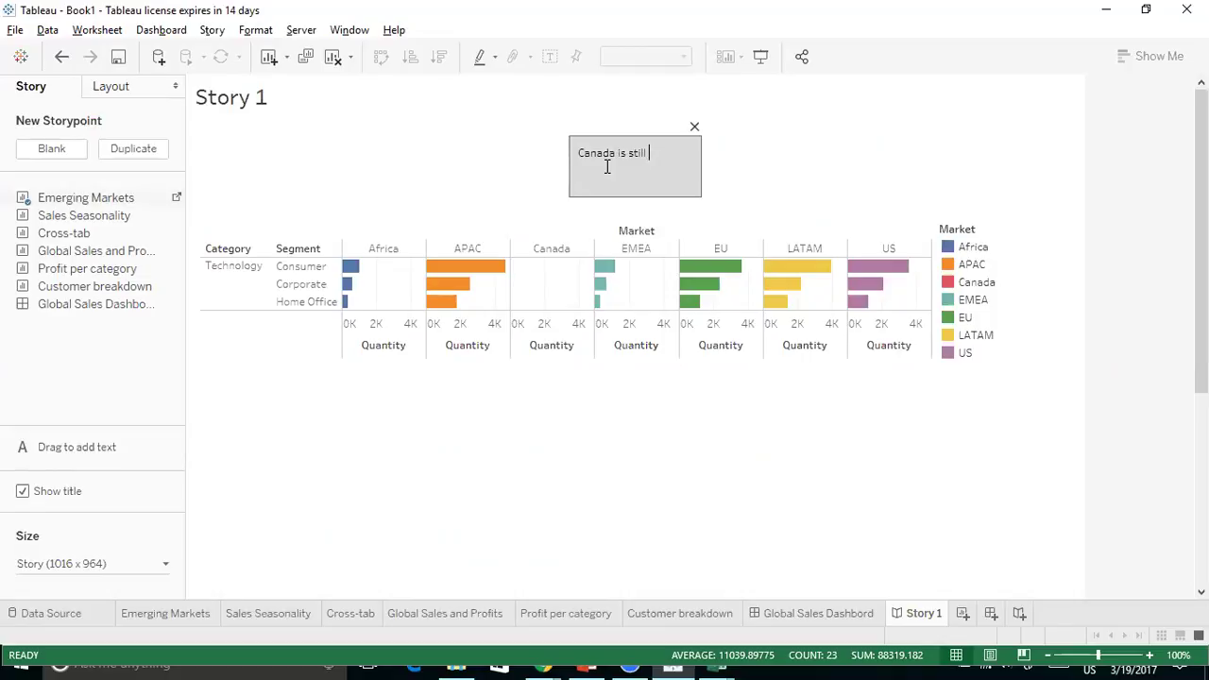
pyautogui.write('emerging')
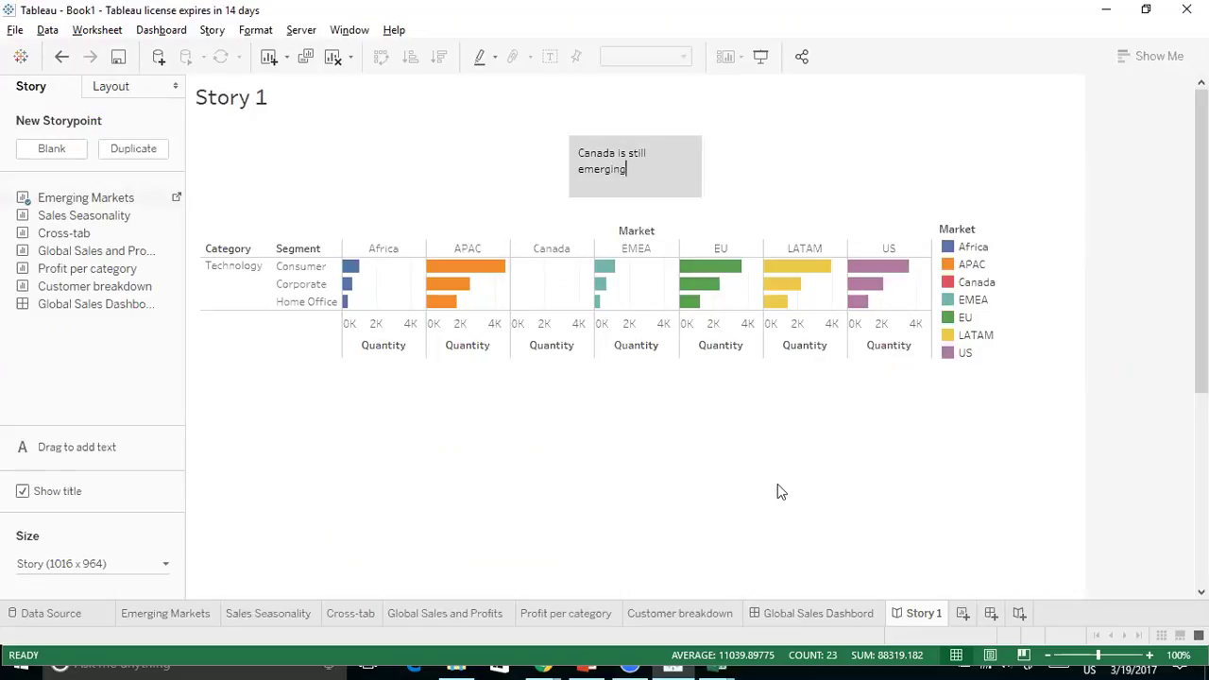
pyautogui.click(675, 498)
pyautogui.doubleClick(677, 159)
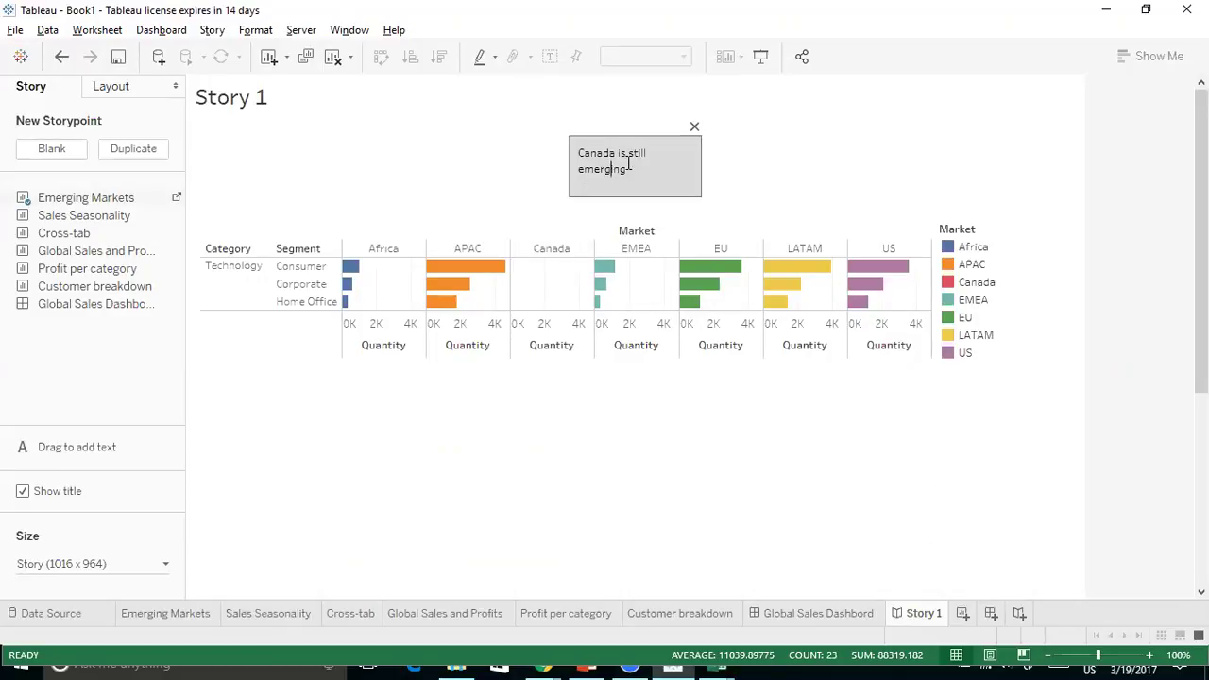
# Add the Cross-tab sheet as the second story point with the caption "Concerns around furniture profits"
pyautogui.moveTo(92, 221)
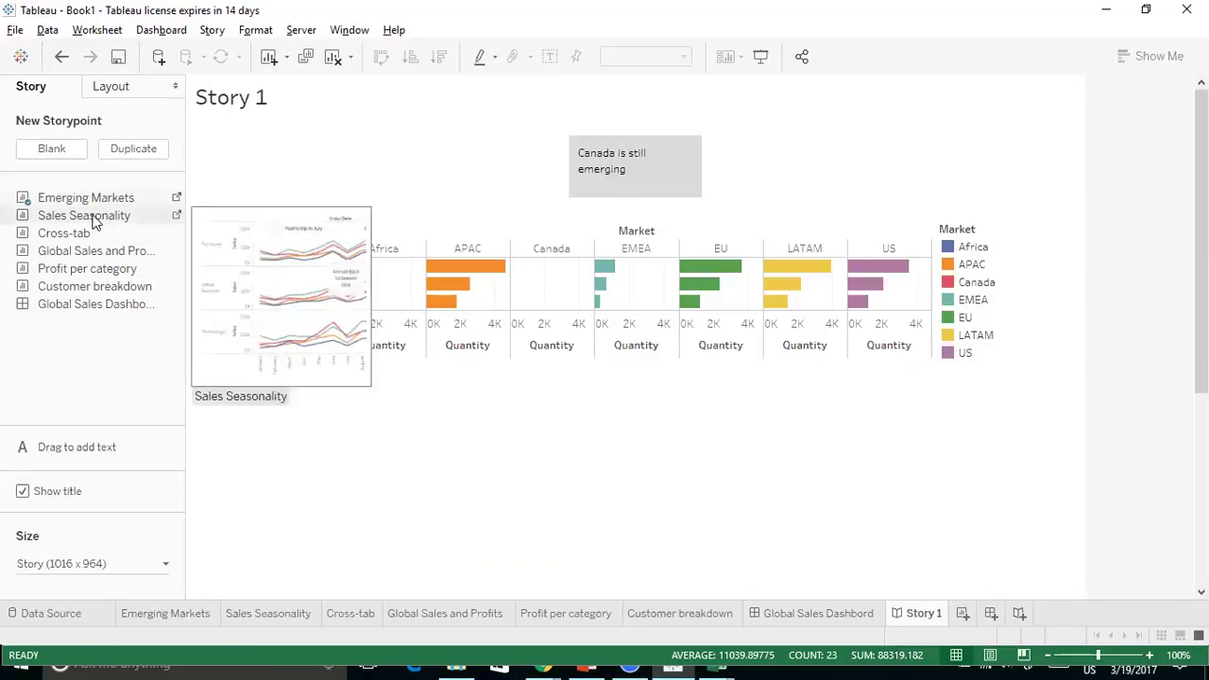
pyautogui.moveTo(85, 236); pyautogui.dragTo(800, 168)
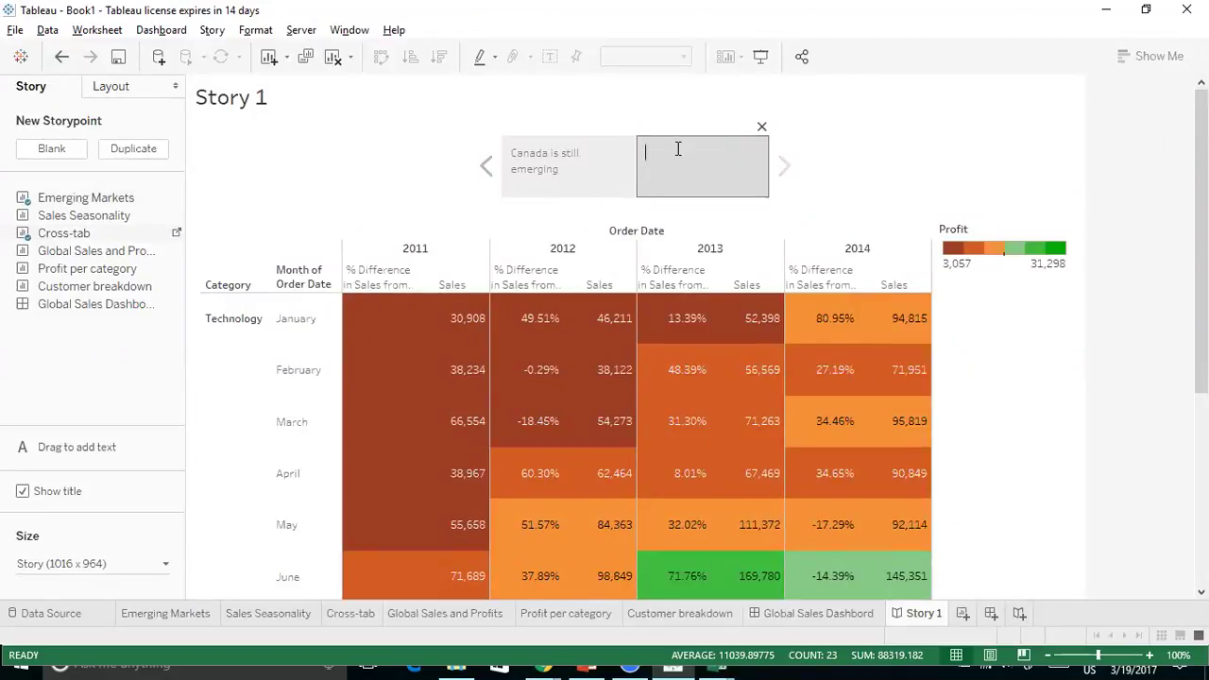
pyautogui.write('Concerns about')
pyautogui.press('BackSpace')
pyautogui.press('BackSpace')
pyautogui.press('BackSpace')
pyautogui.write('iture profits')
pyautogui.click(589, 184)
pyautogui.click(712, 169)
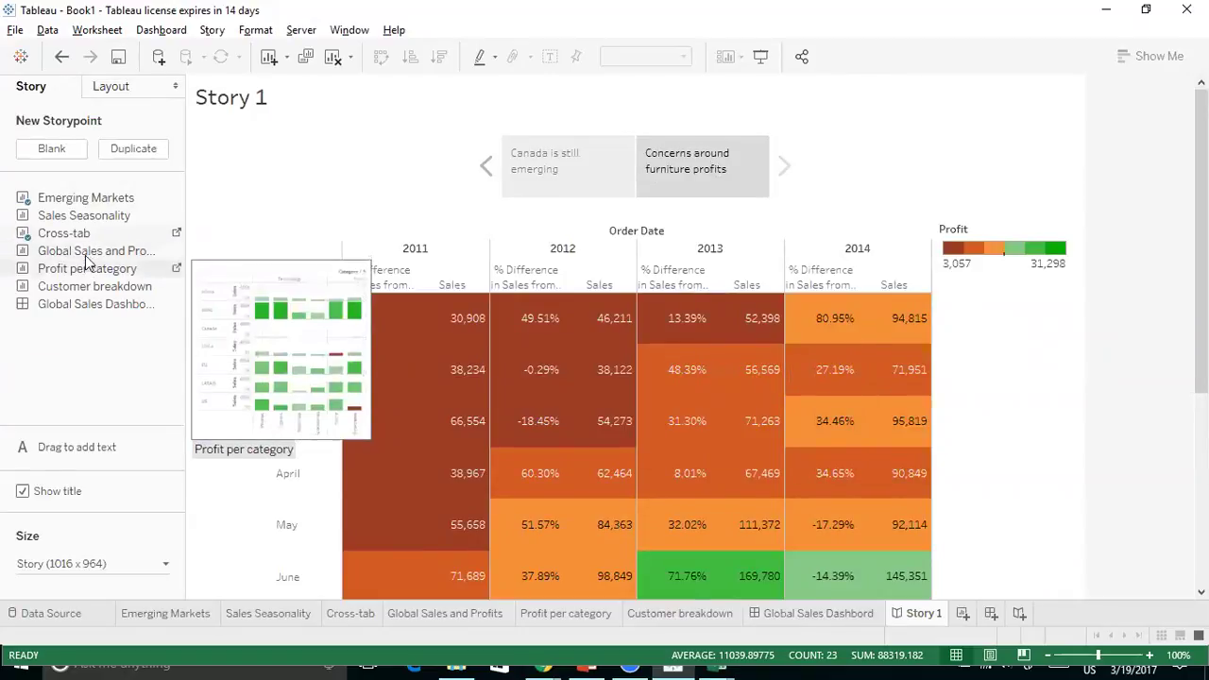
# Add the Global Sales and Profits map as the third story point, captioned "Overall Global Sales are good though"
pyautogui.click(785, 171)
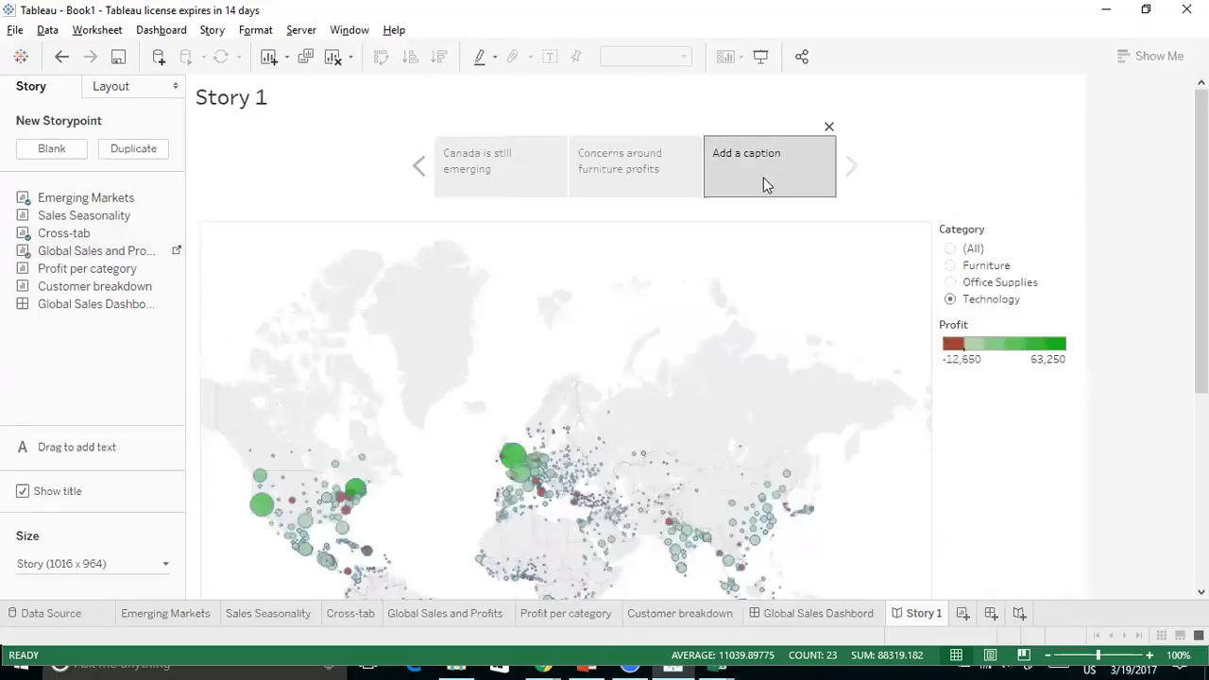
pyautogui.click(757, 153)
pyautogui.write('Overall Global Sales are goo')
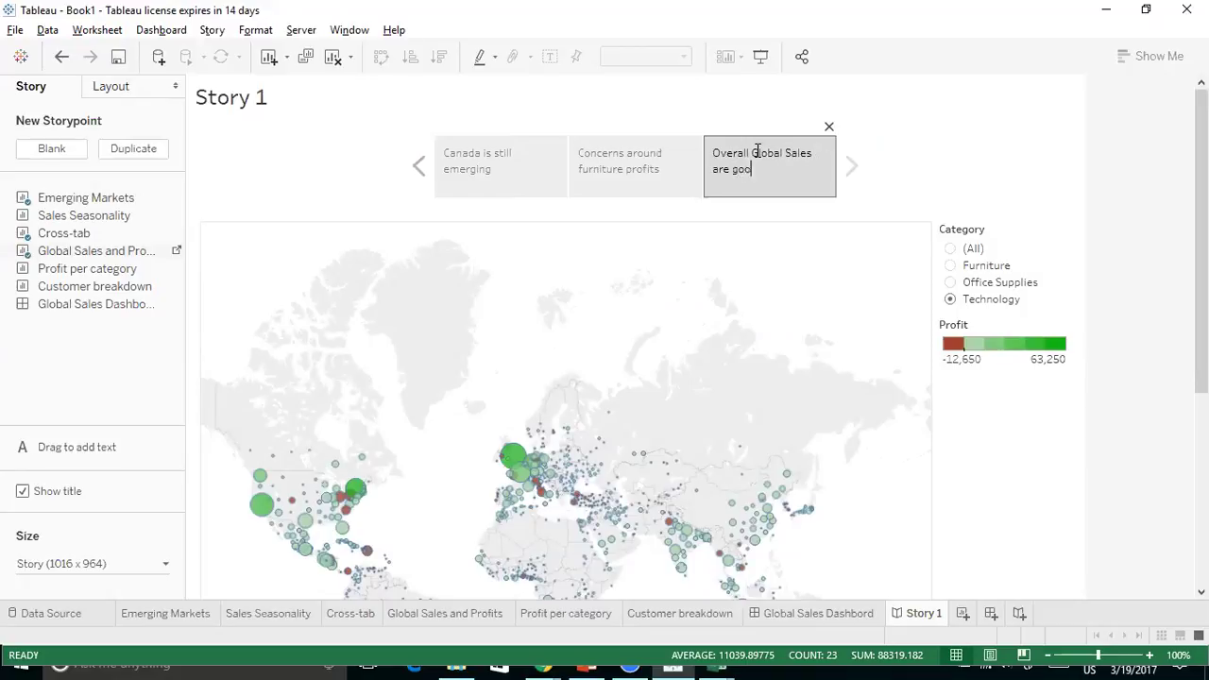
pyautogui.write('d though')
pyautogui.click(993, 49)
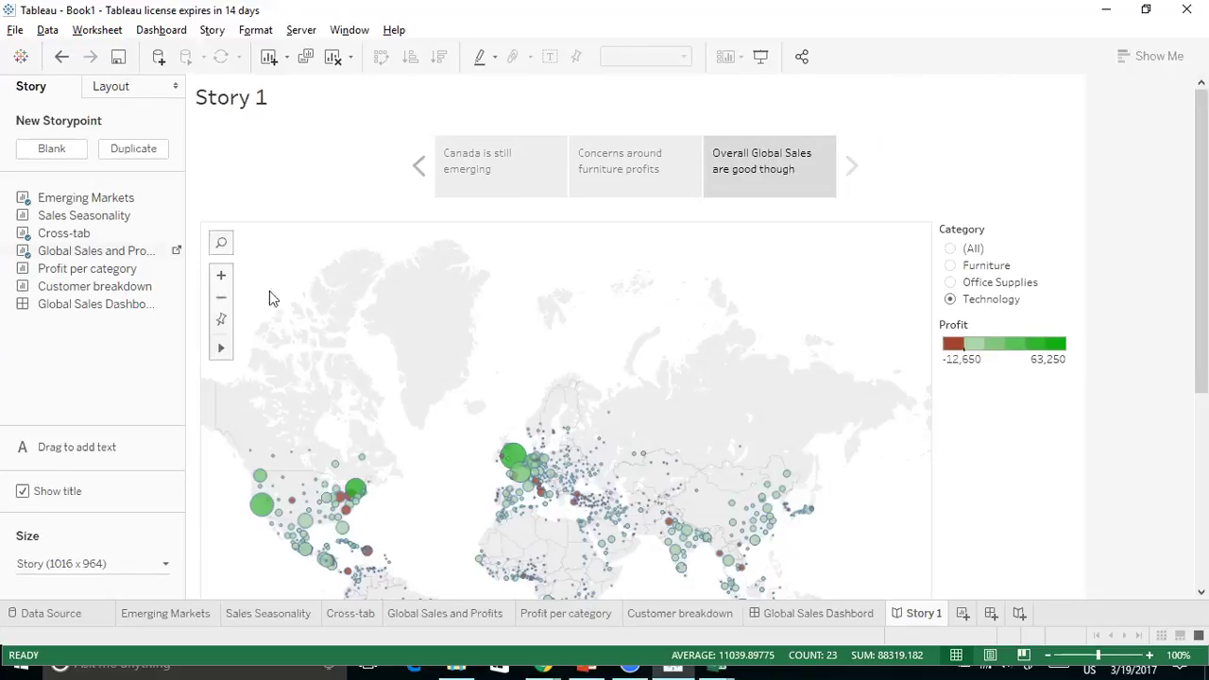
# Add the Customer breakdown sheet as the fourth story point, captioned "With the exception of furniture being impacted by shipping cost"
pyautogui.moveTo(98, 293); pyautogui.dragTo(845, 182)
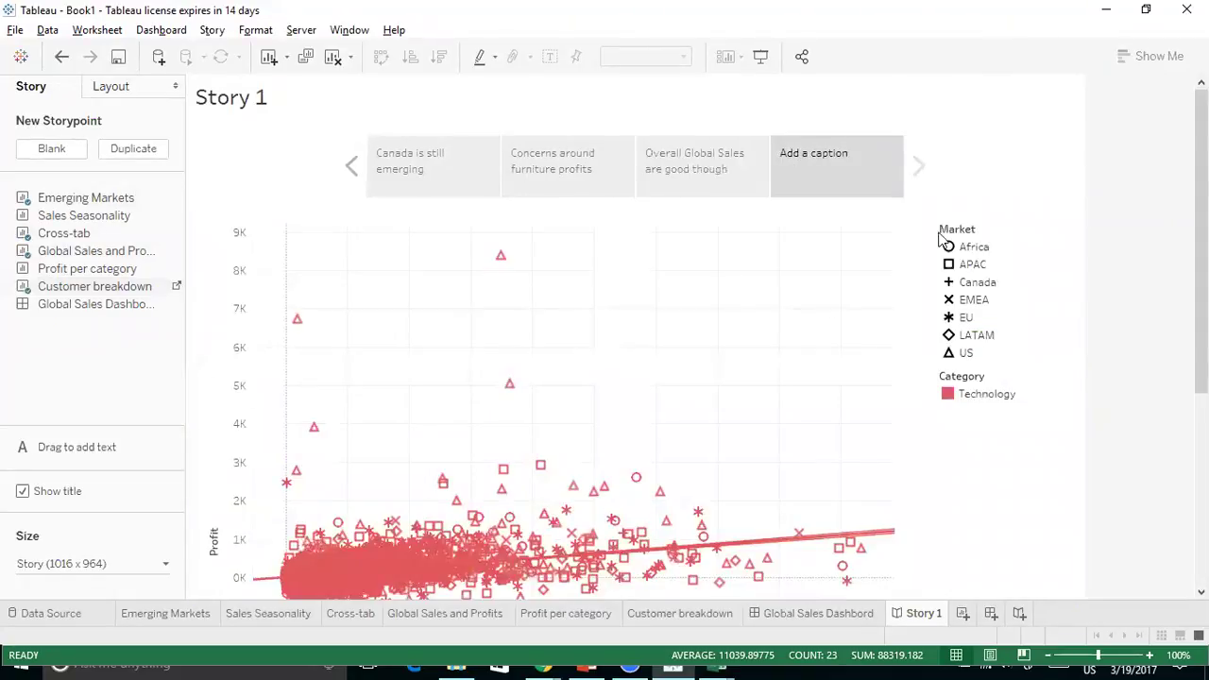
pyautogui.doubleClick(809, 158)
pyautogui.write('With the exception of furniture and')
pyautogui.press('BackSpace')
pyautogui.write('being impracti')
pyautogui.press('Return')
pyautogui.write('ed ')
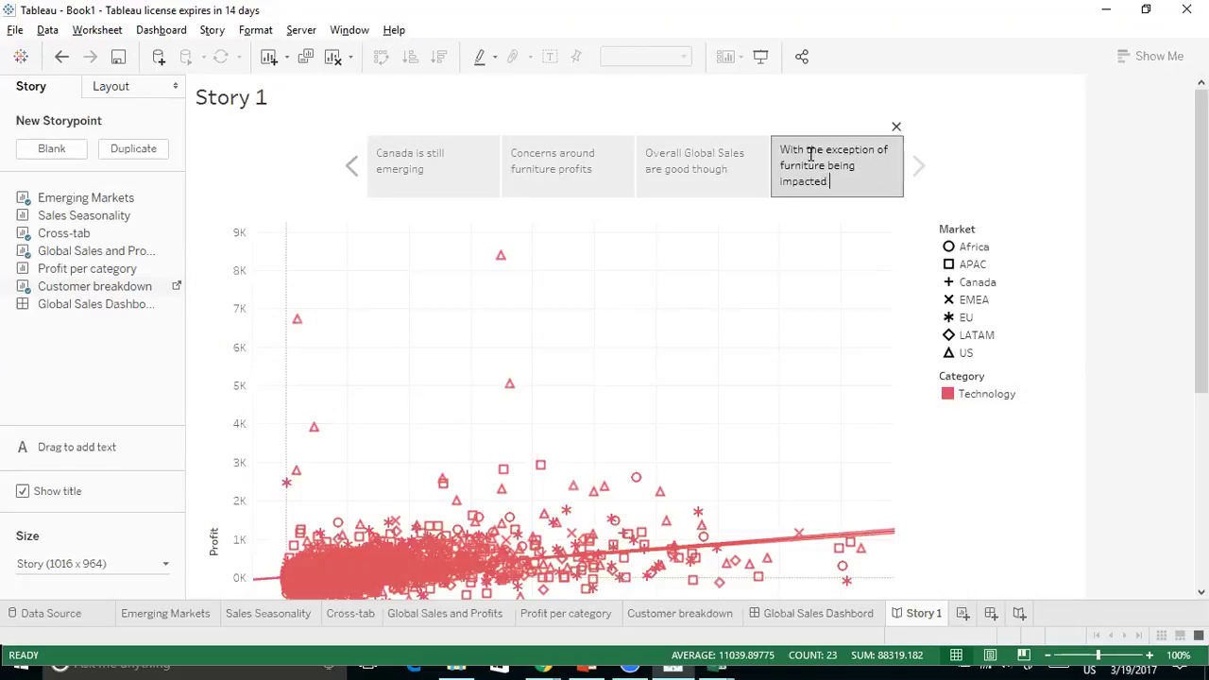
pyautogui.write('by shipping cost')
pyautogui.click(972, 99)
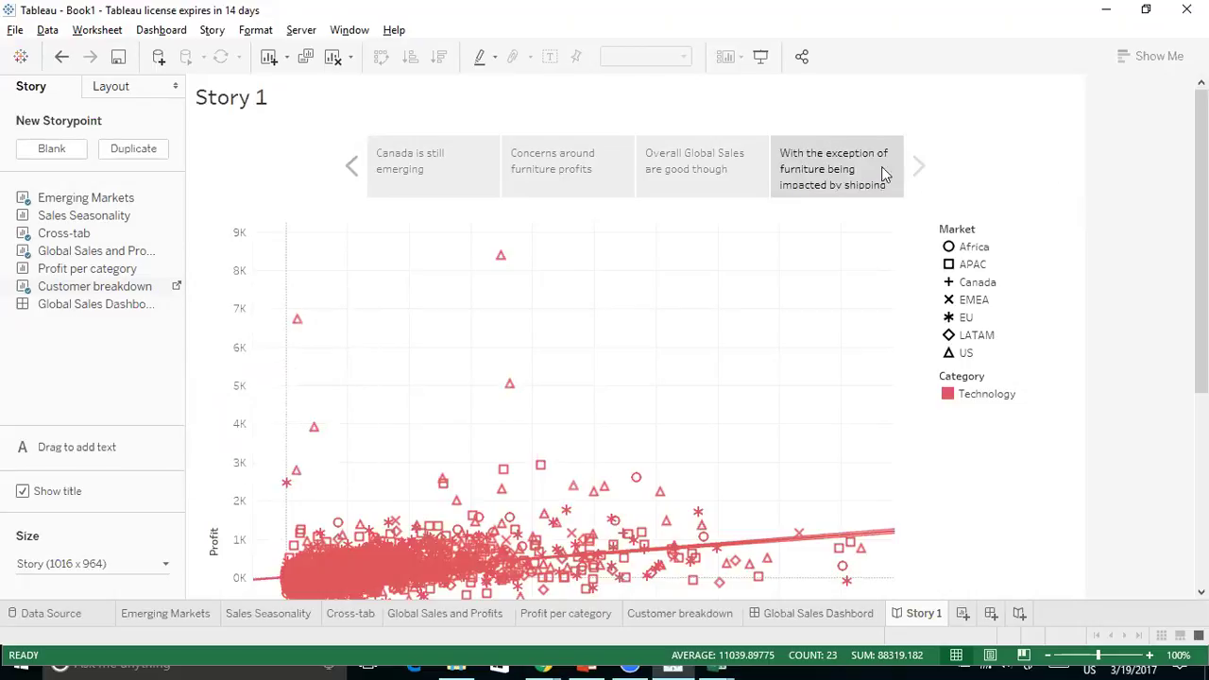
# Return to the first story point and rename the story sheet as "The sotry of our profitability"
pyautogui.click(433, 185)
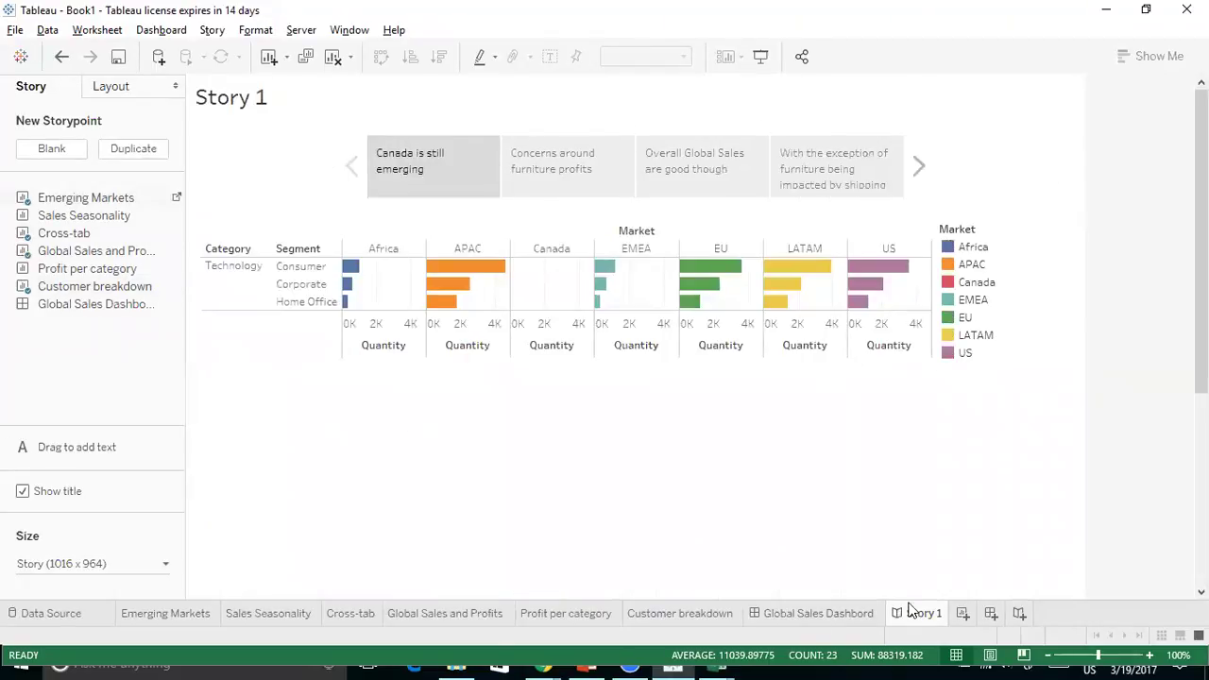
pyautogui.rightClick(925, 616)
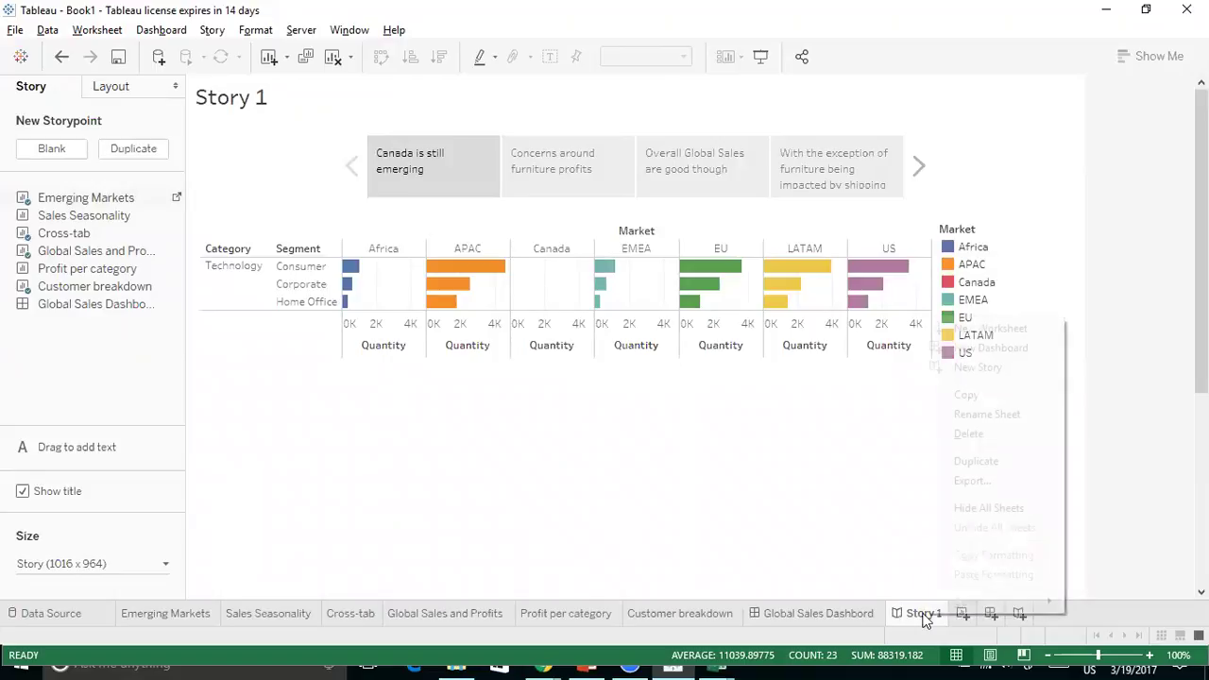
pyautogui.click(999, 415)
pyautogui.write('he s')
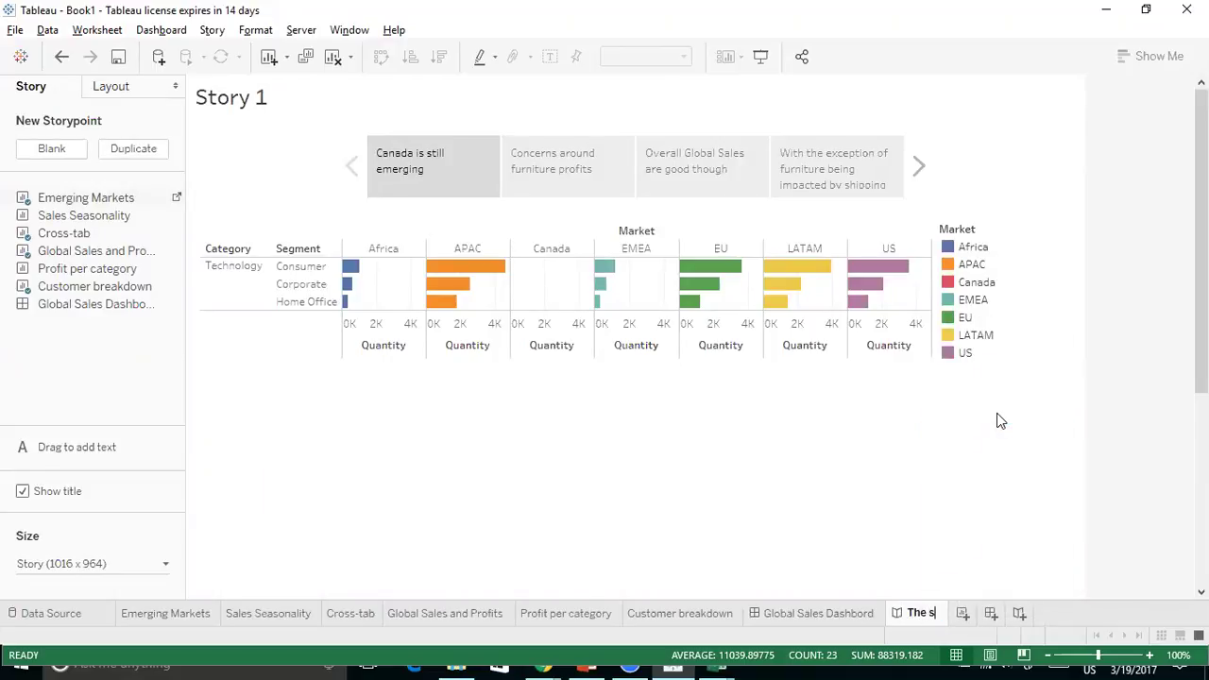
pyautogui.write('otry of our profitability')
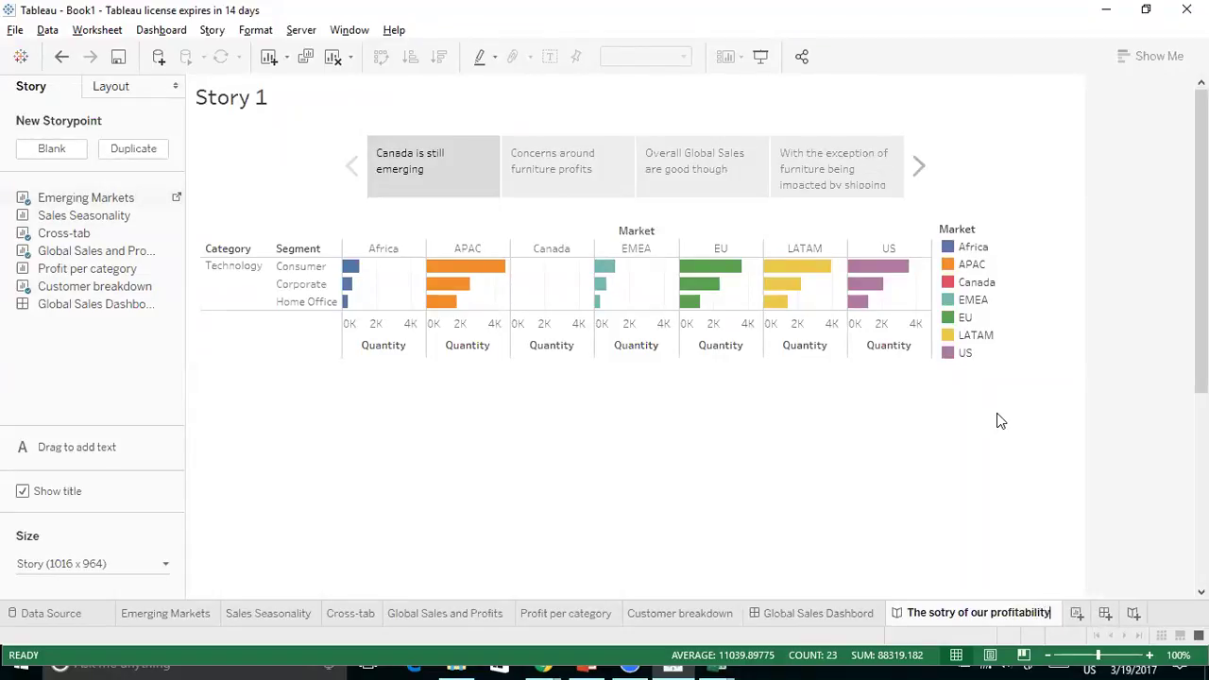
pyautogui.doubleClick(454, 154)
pyautogui.moveTo(144, 199)
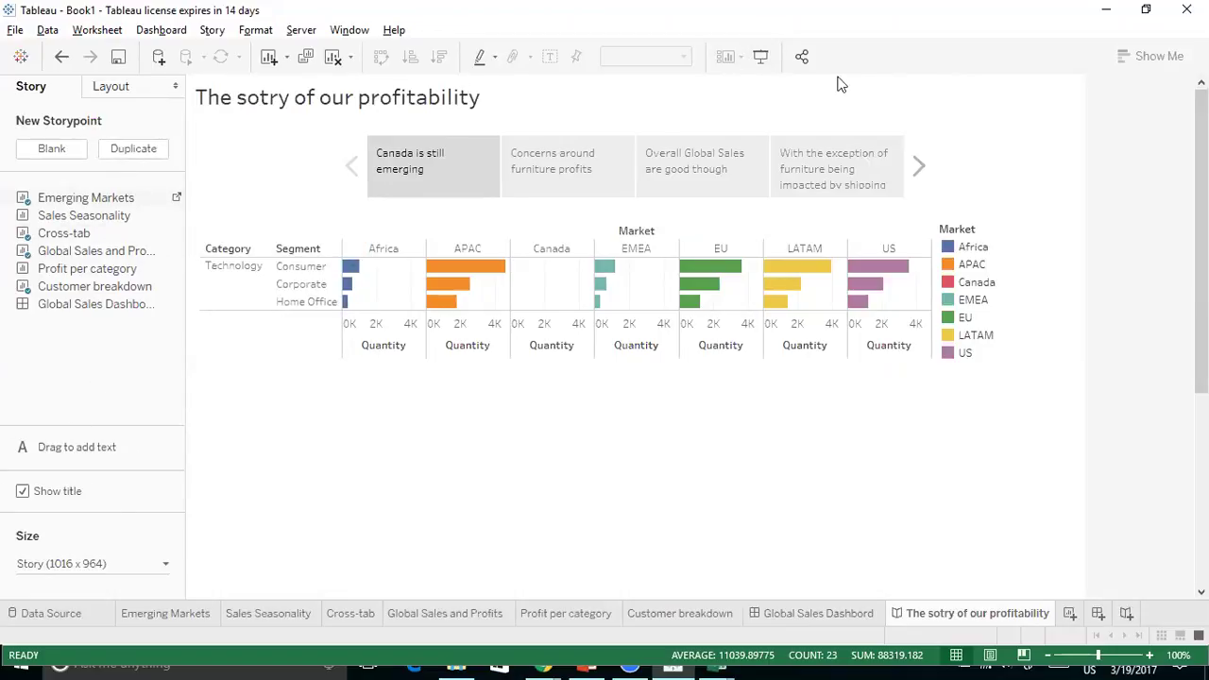
# Show the story in presentation mode, advance through all four story points, and leave presentation mode
pyautogui.click(760, 57)
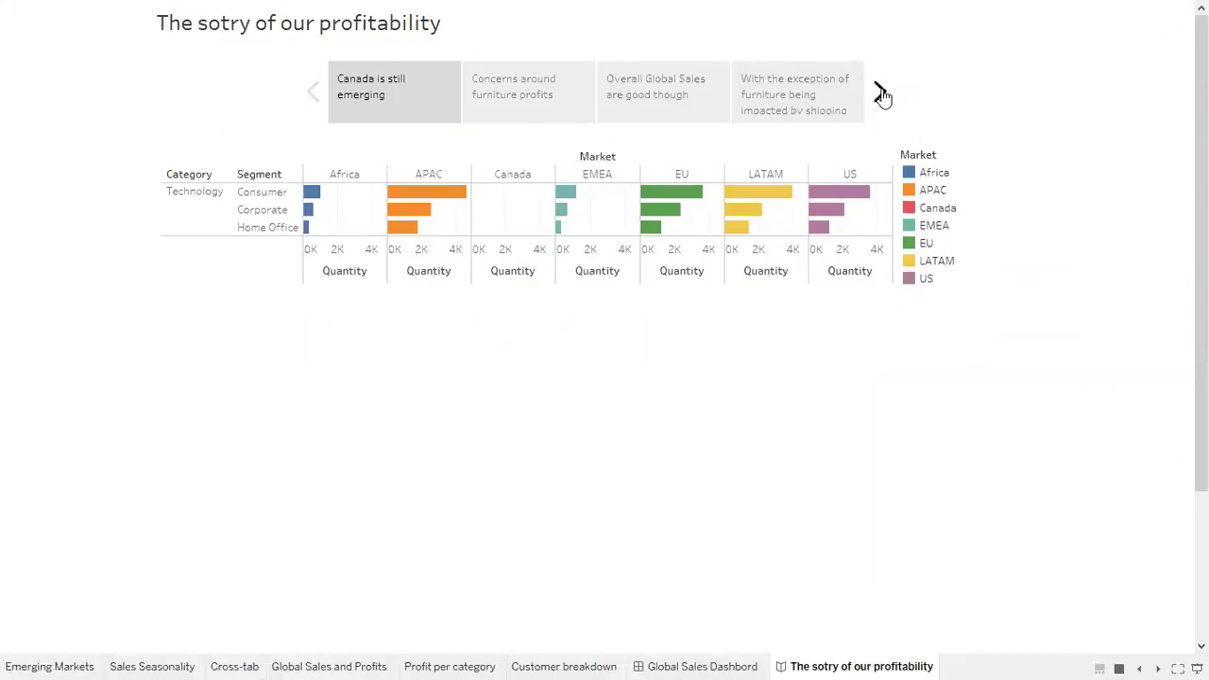
pyautogui.click(879, 93)
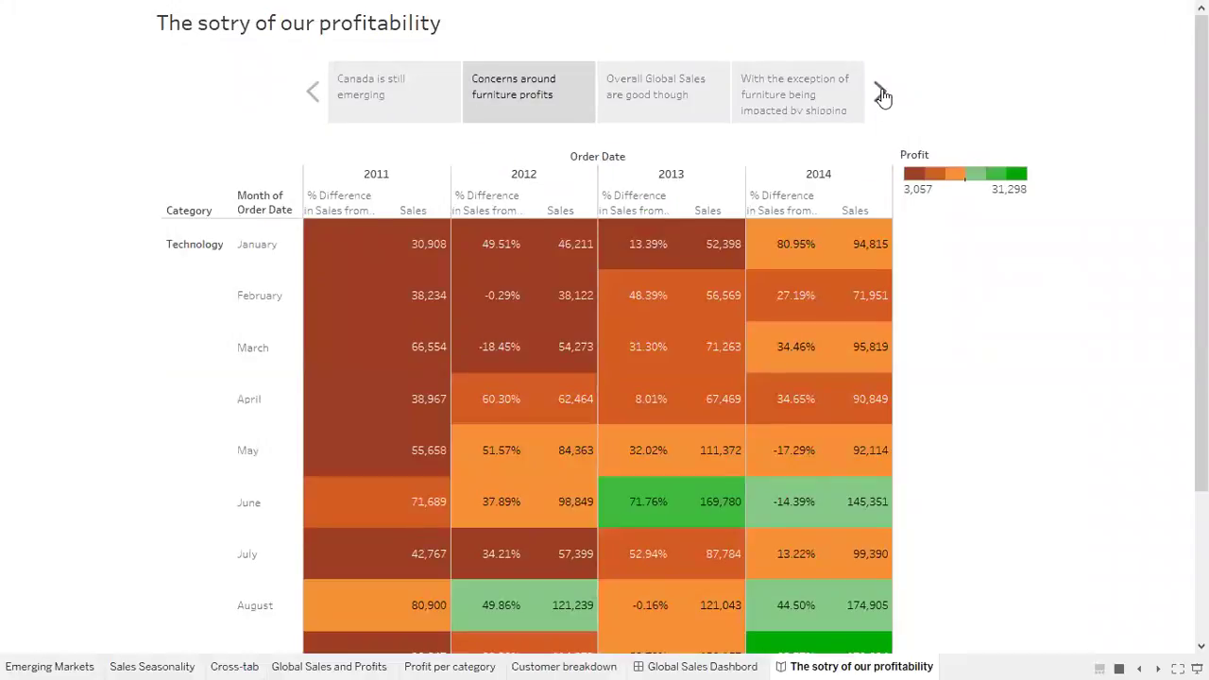
pyautogui.click(881, 94)
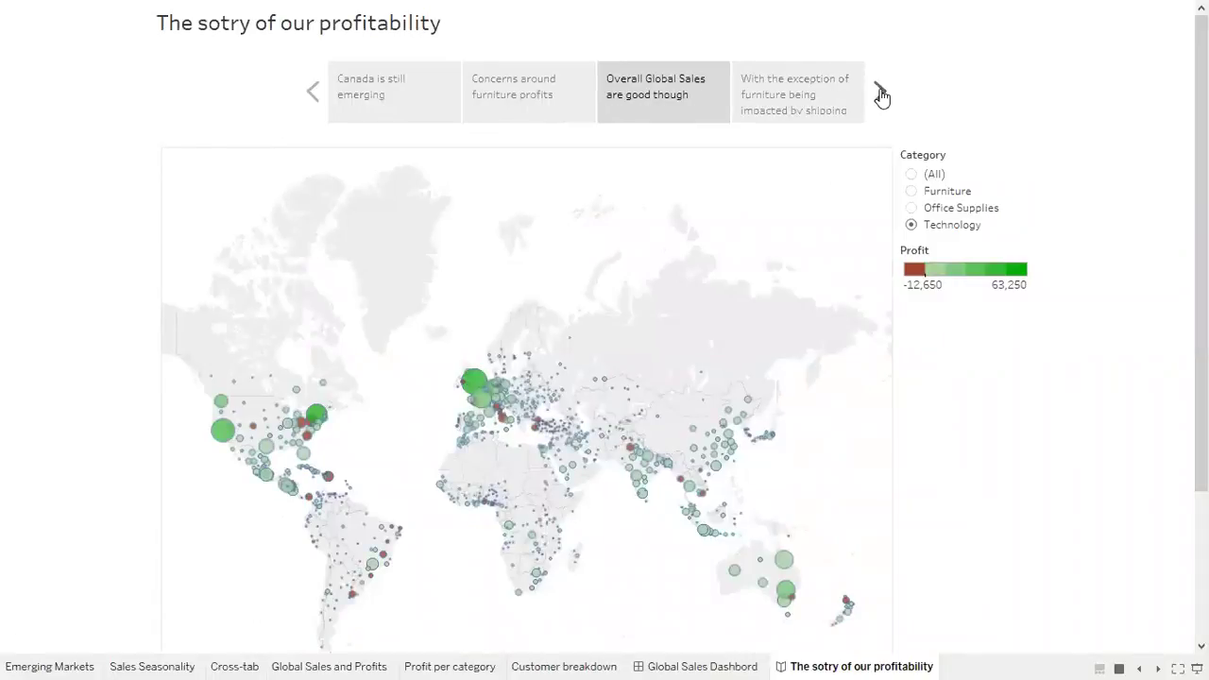
pyautogui.click(880, 94)
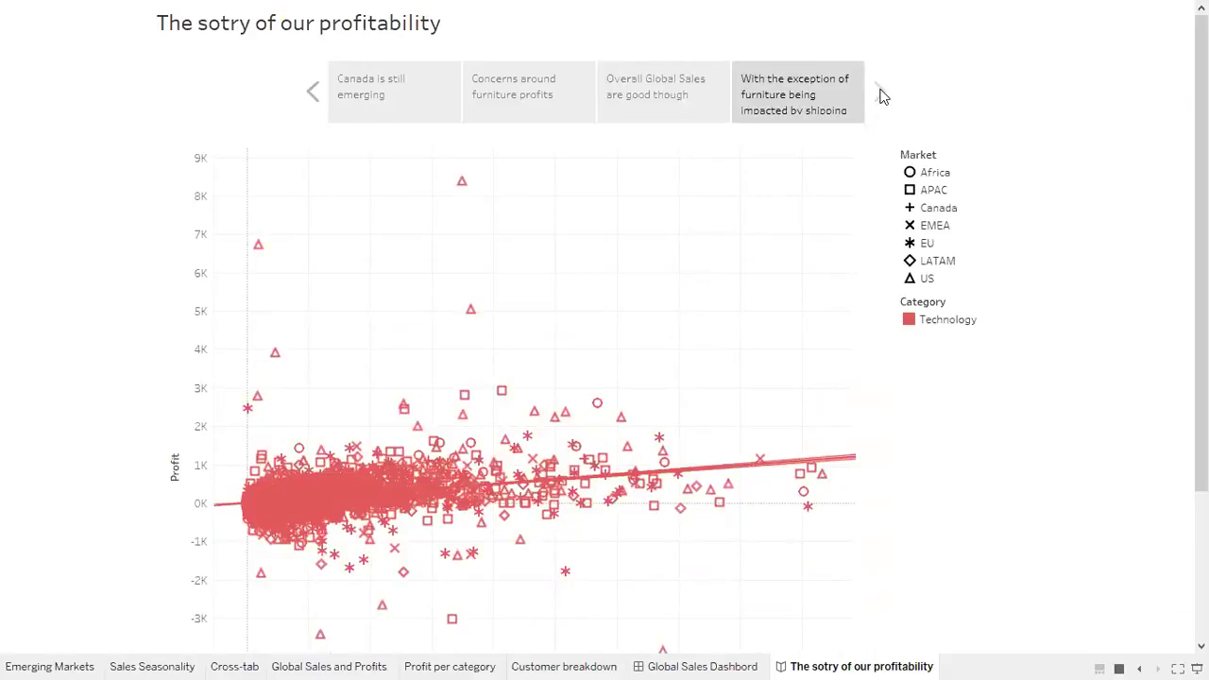
pyautogui.press('Escape')
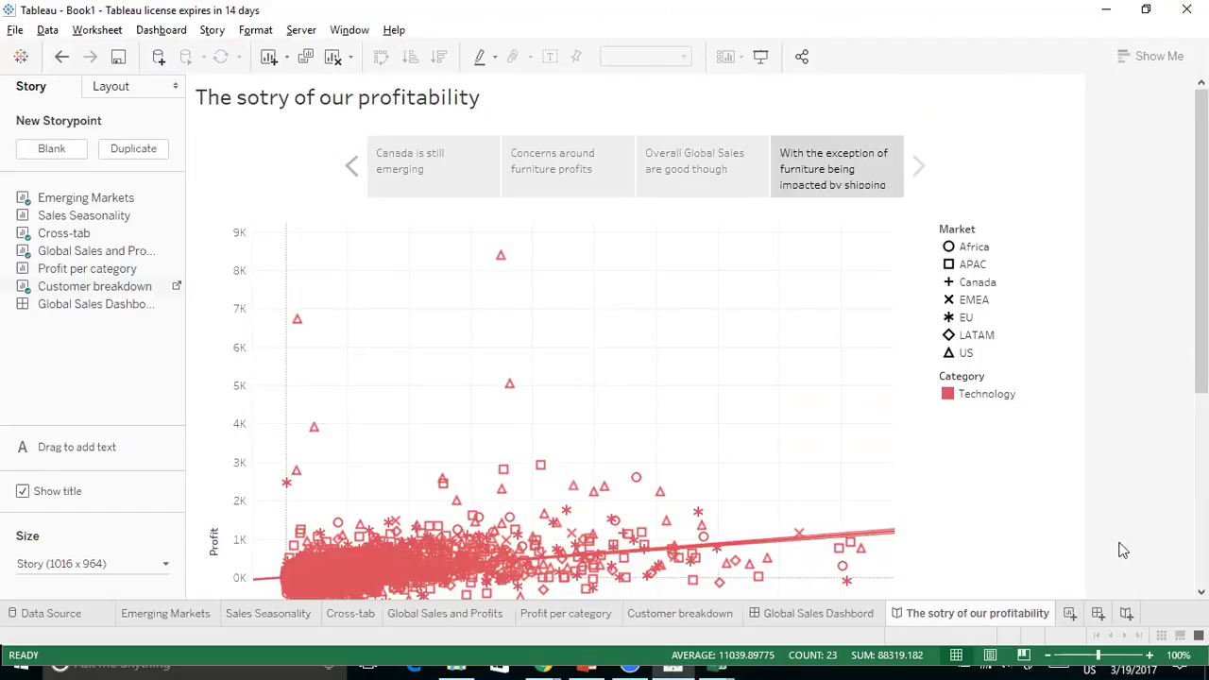
pyautogui.click(1146, 8)
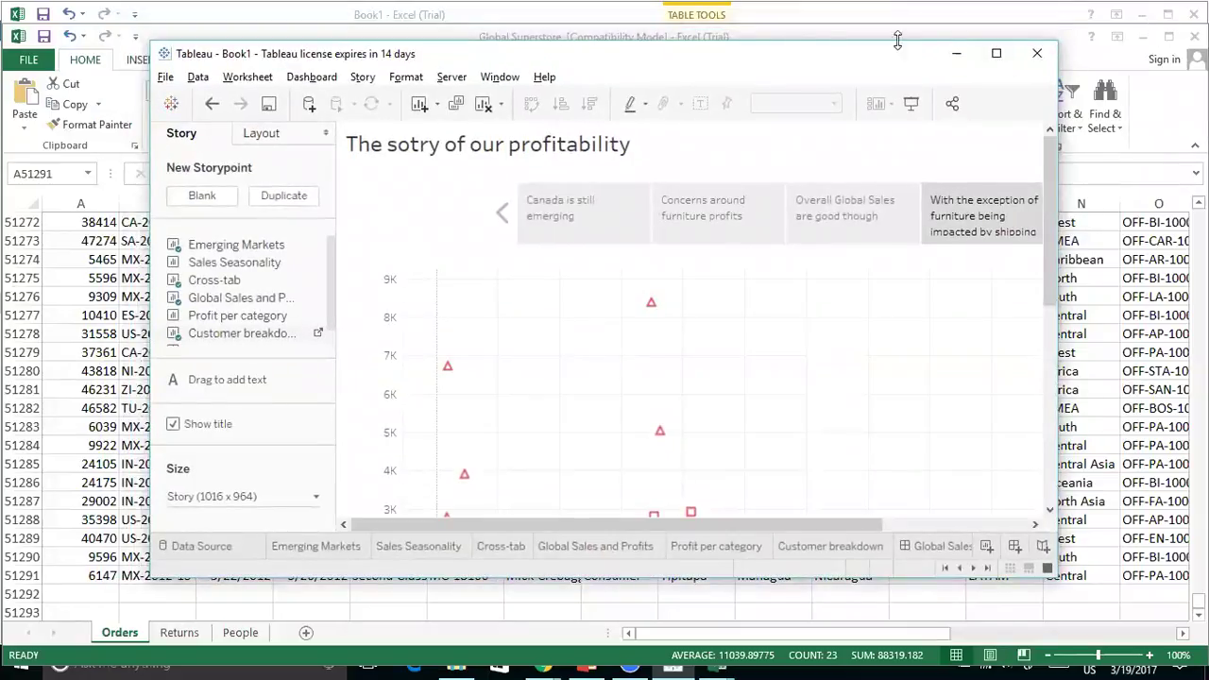
pyautogui.click(993, 53)
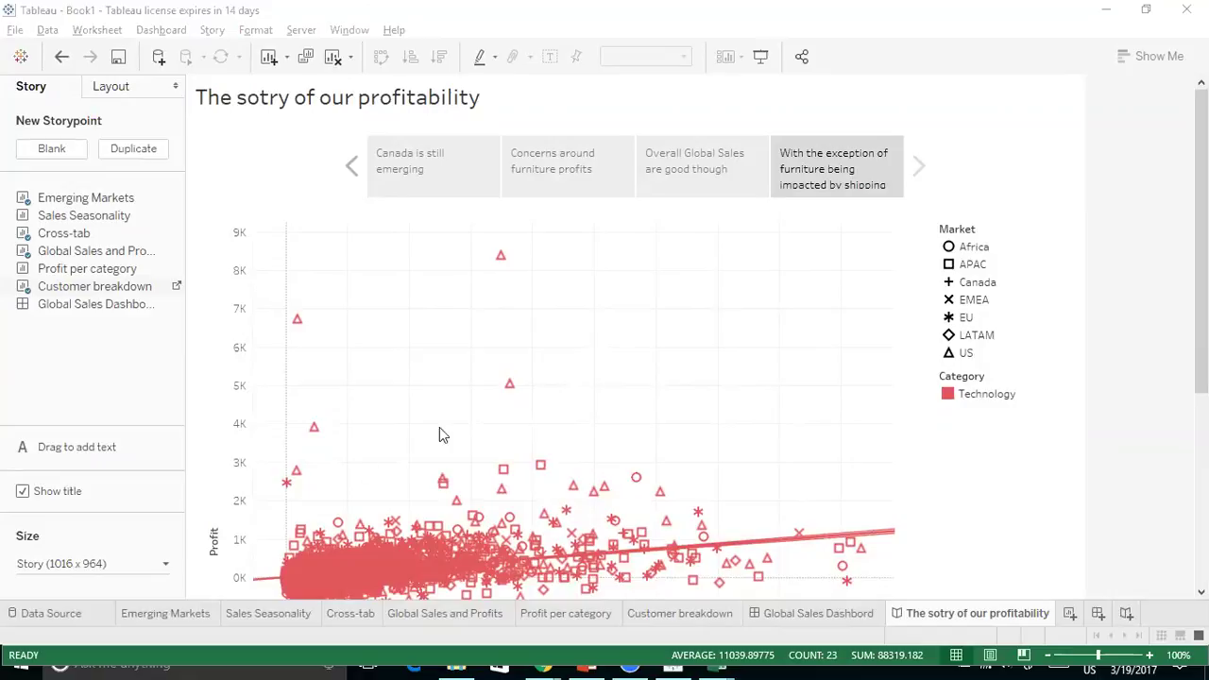
# Add an area annotation reading "Technology is not a cercenr for us at this point" to the scatter plot in the fourth story point
pyautogui.rightClick(635, 313)
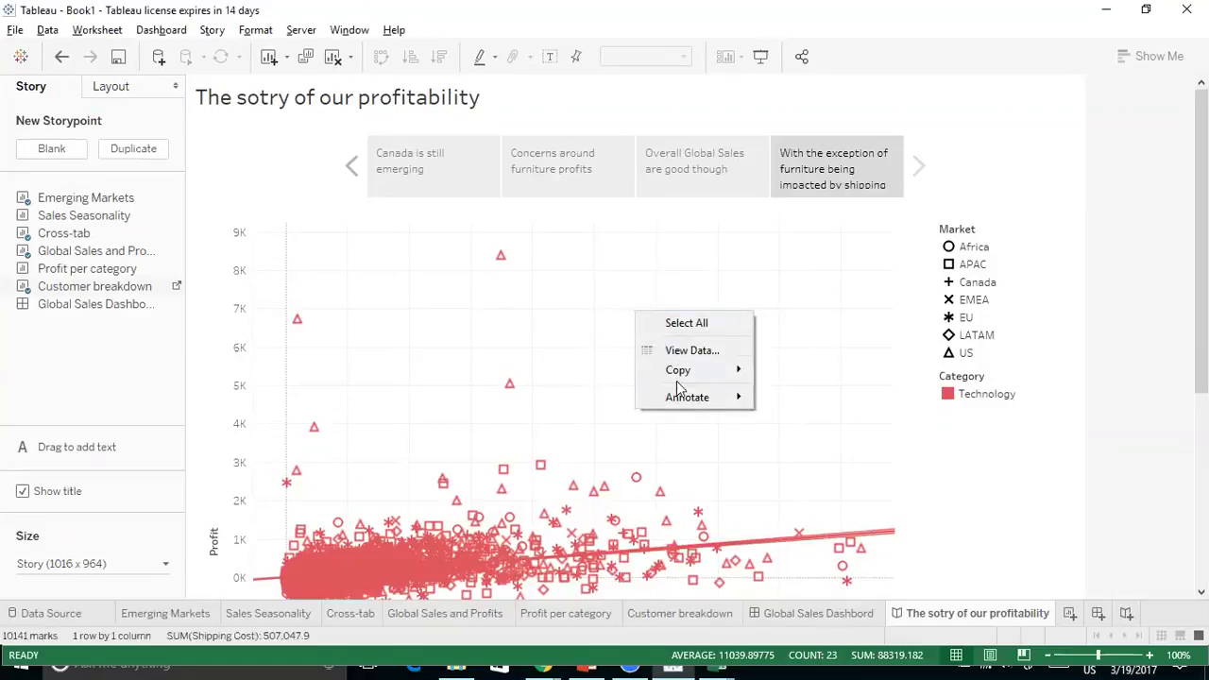
pyautogui.moveTo(693, 398)
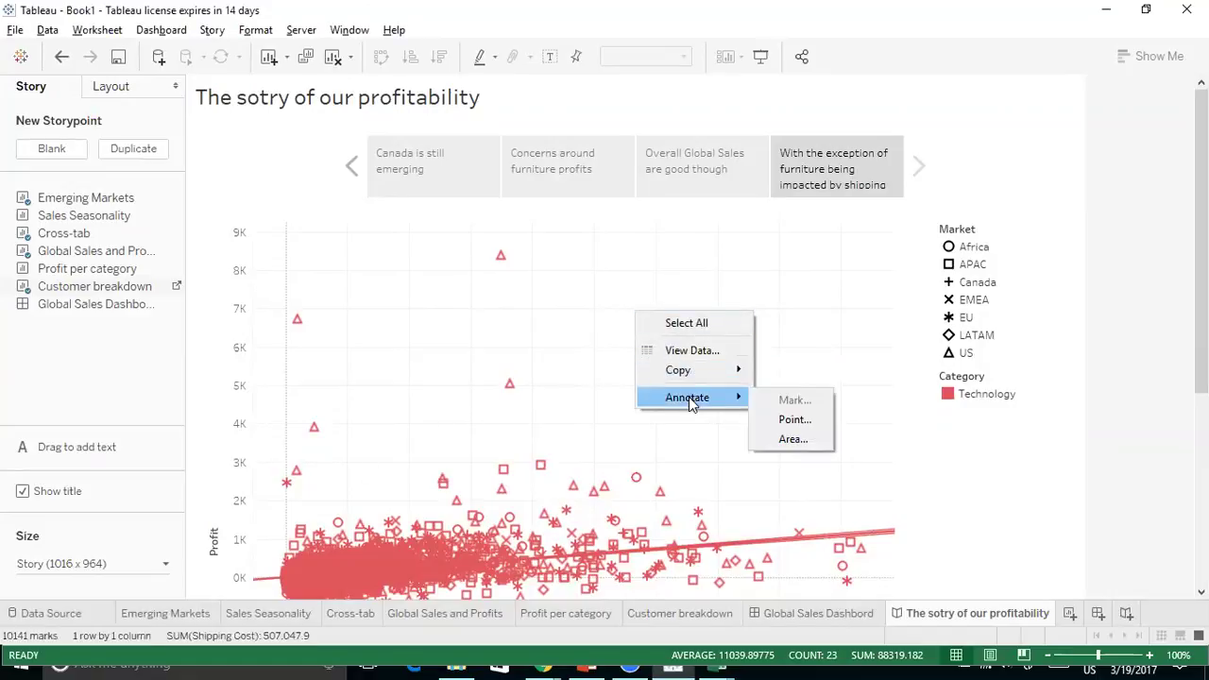
pyautogui.click(792, 440)
pyautogui.write('Tech')
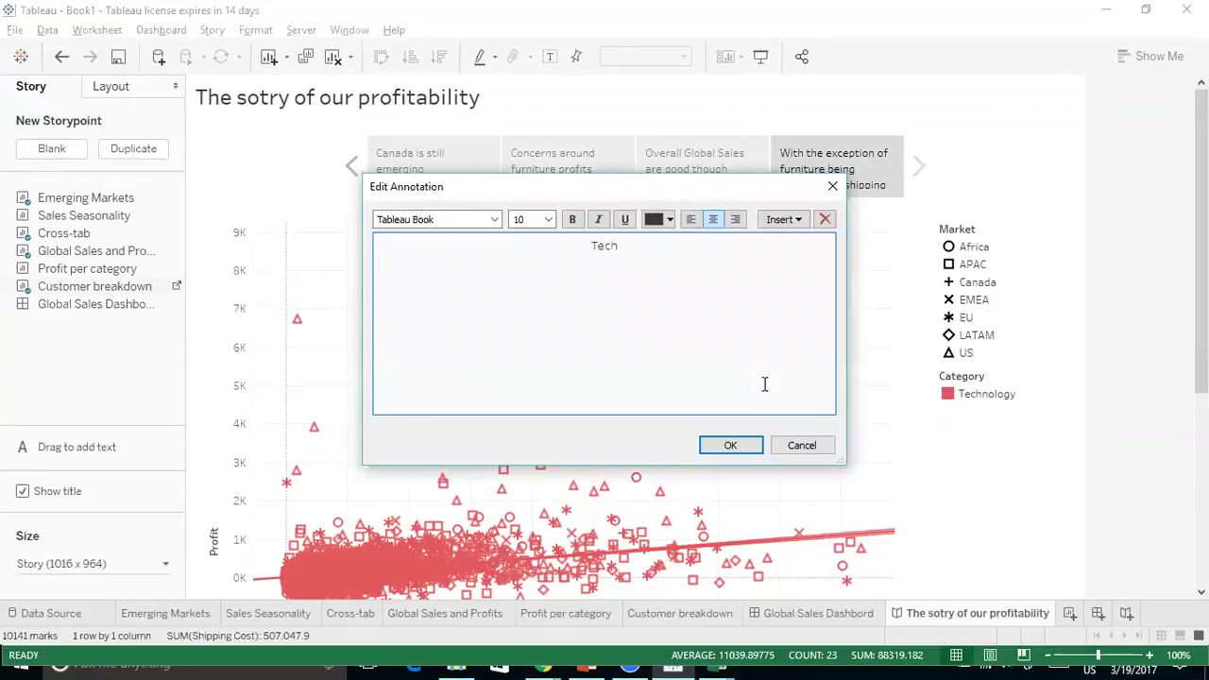
pyautogui.write('nology is not a cerce')
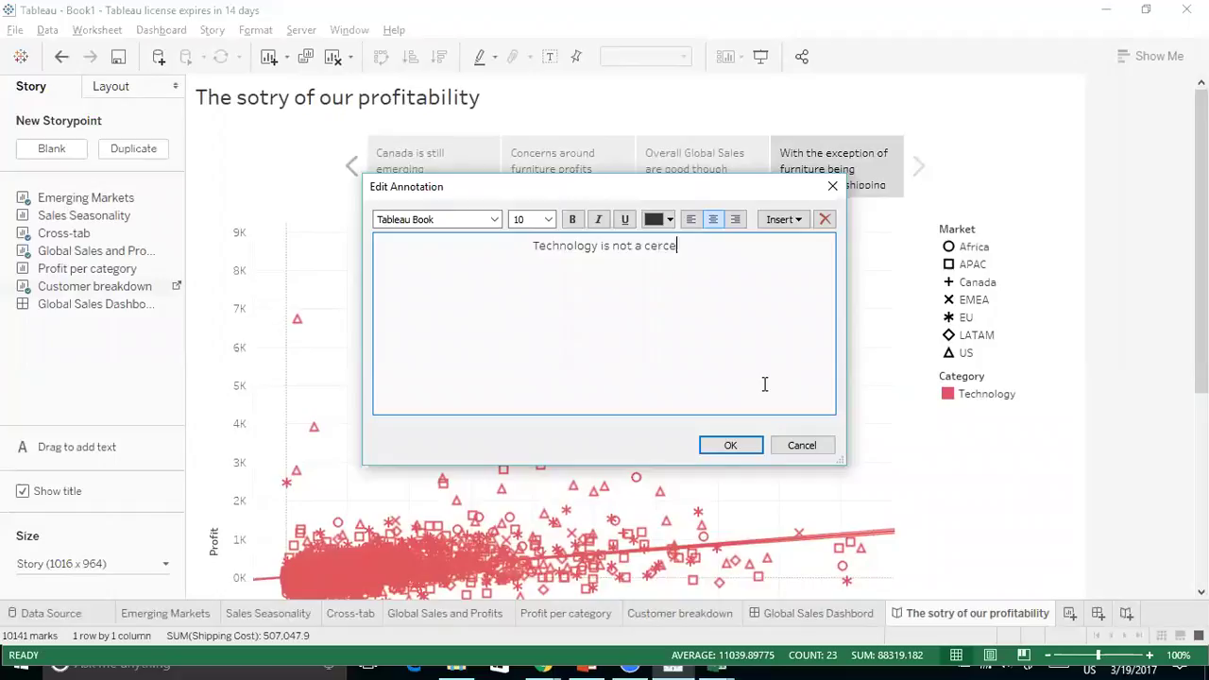
pyautogui.write('nr for us at this point')
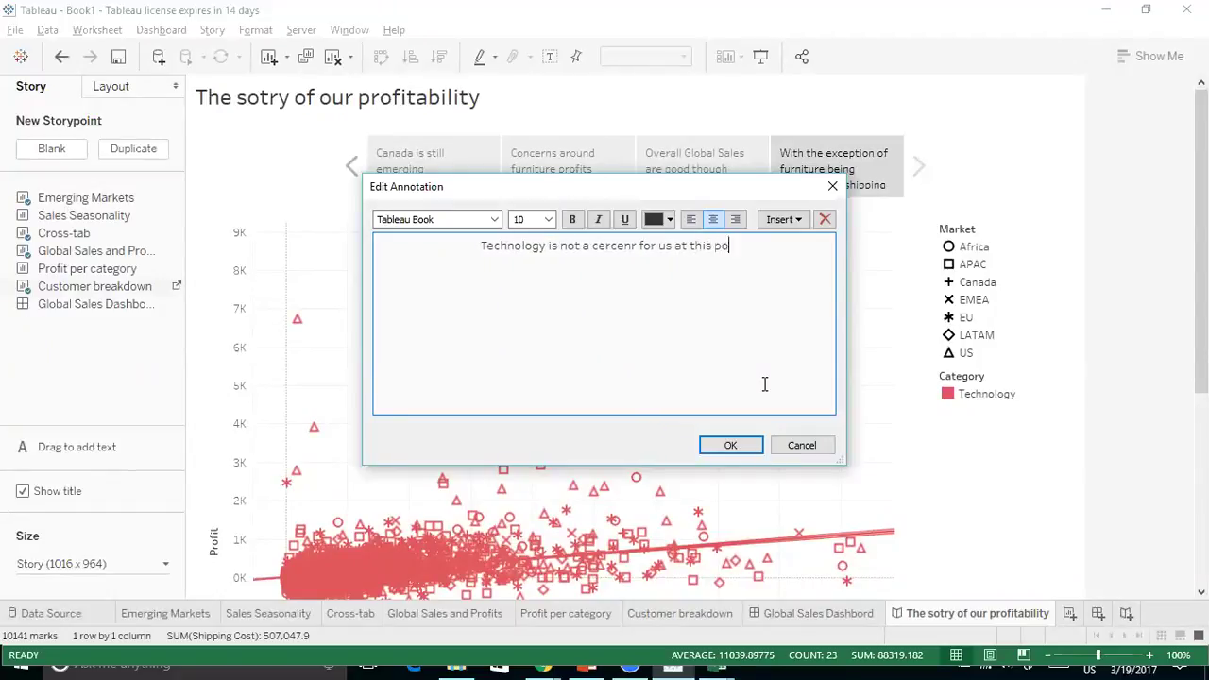
pyautogui.click(741, 452)
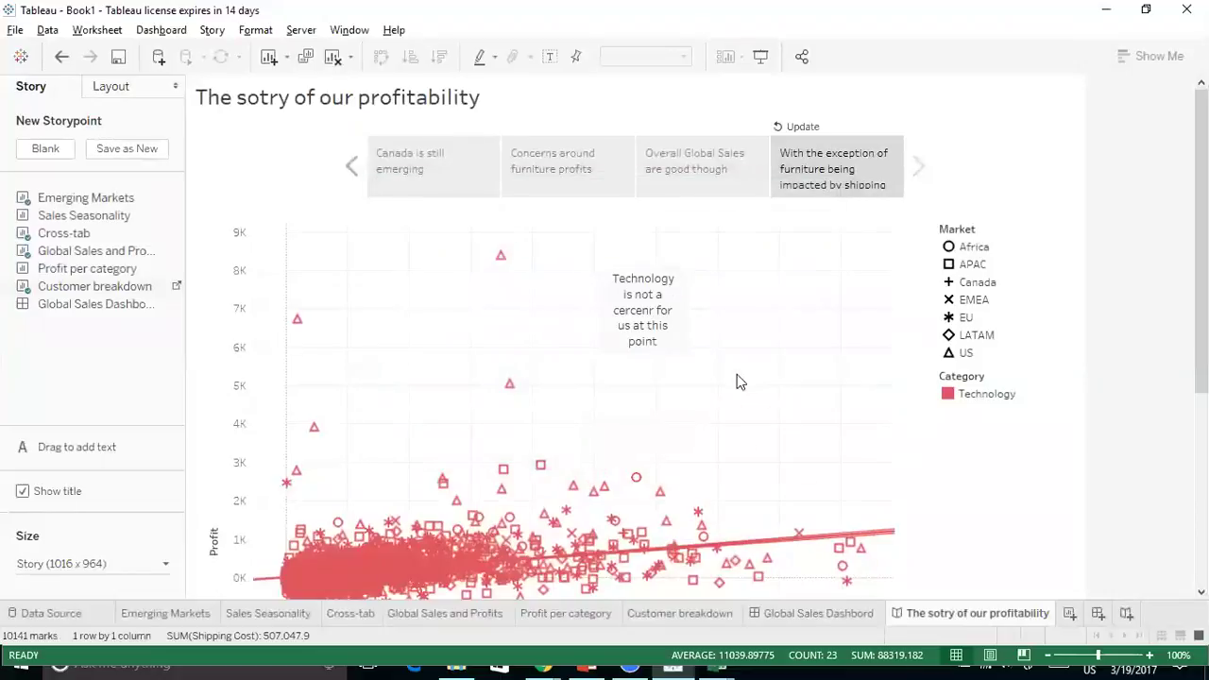
# Present the story from its first point, view the annotated fourth point, go back to the Global Sales Dashbord, and leave presentation mode
pyautogui.click(409, 176)
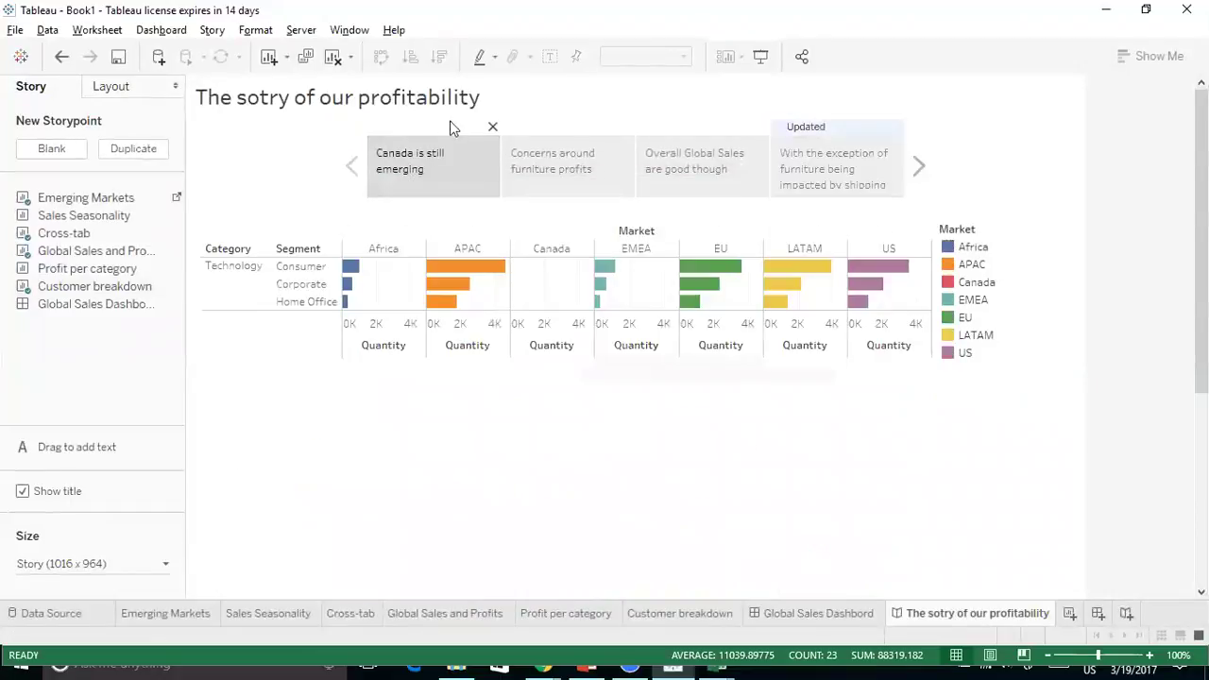
pyautogui.click(761, 59)
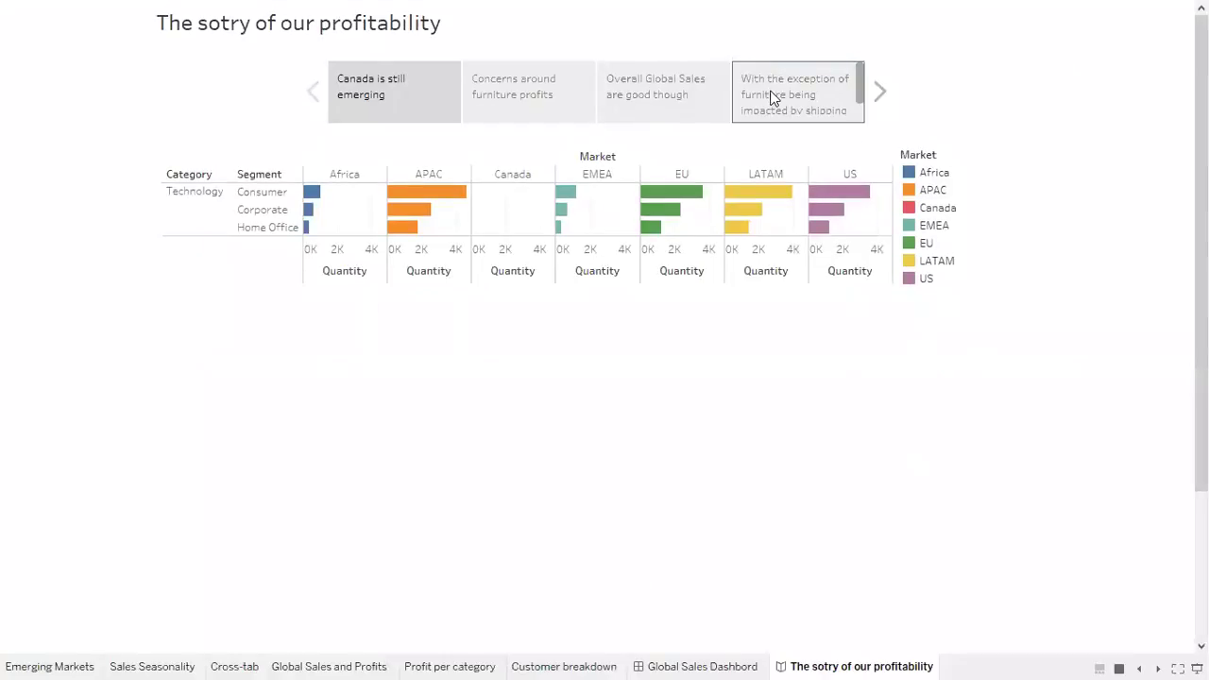
pyautogui.press('Right')
pyautogui.press('Right')
pyautogui.click(773, 97)
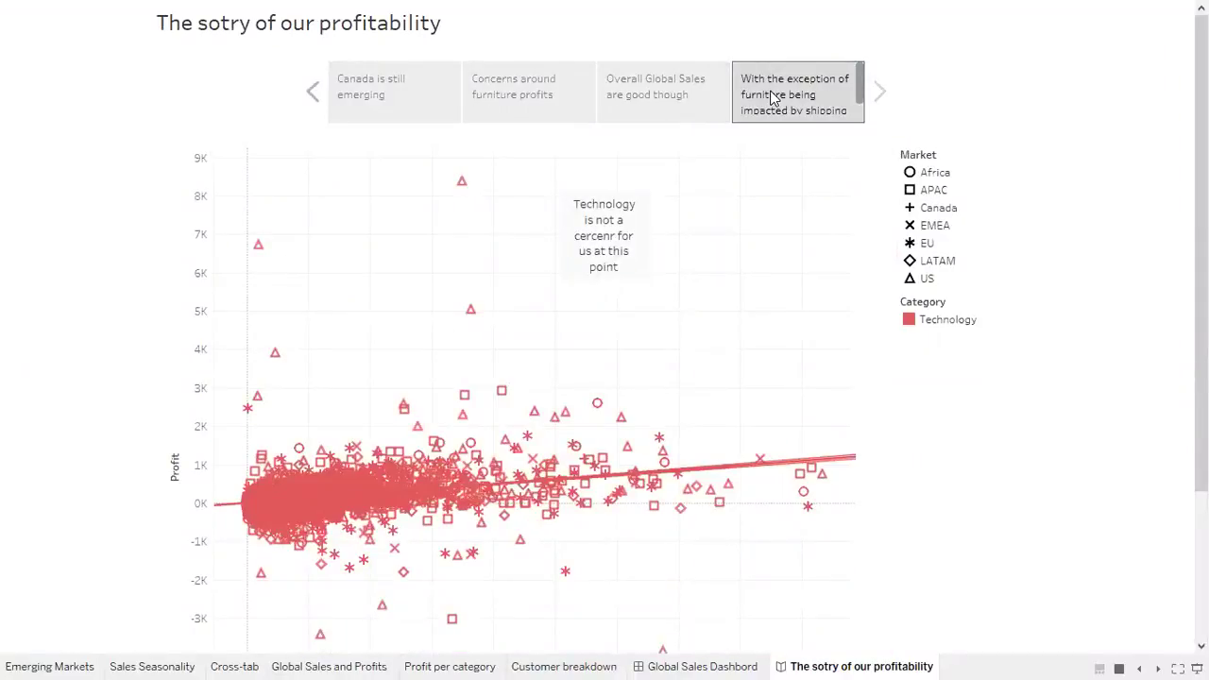
pyautogui.press('Left')
pyautogui.press('Left')
pyautogui.press('Left')
pyautogui.press('Left')
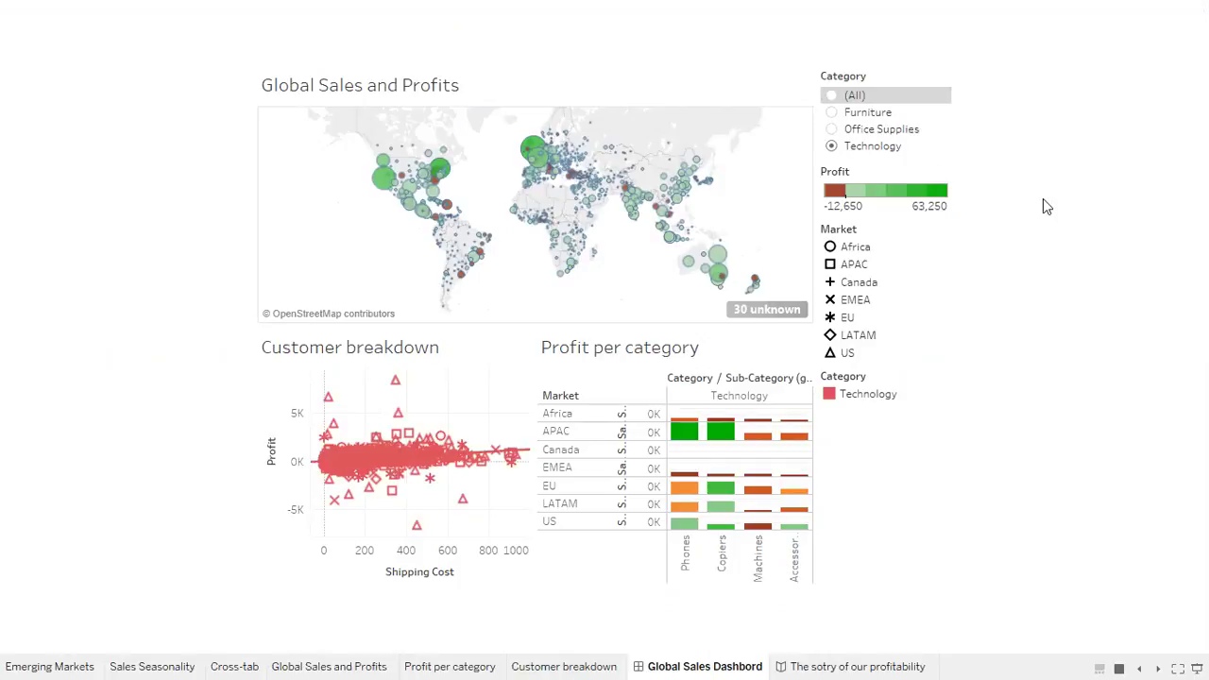
pyautogui.press('Escape')
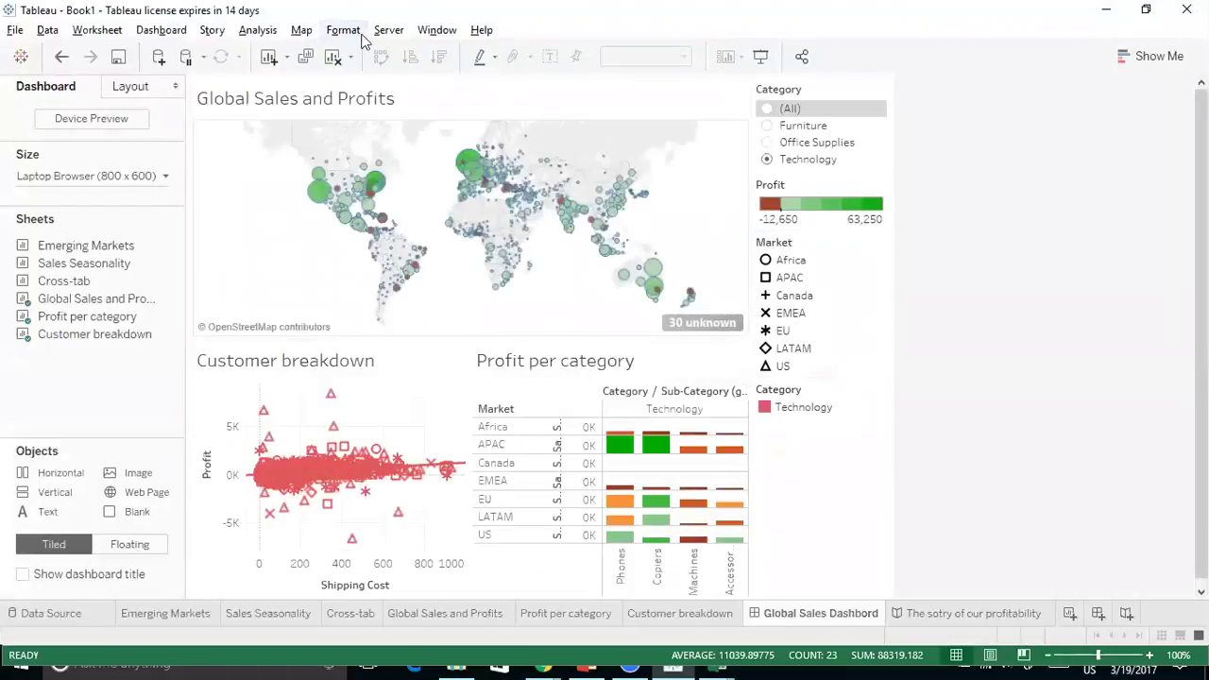
# View the server options and the workbook publishing dialog, and close it without publishing
pyautogui.click(388, 32)
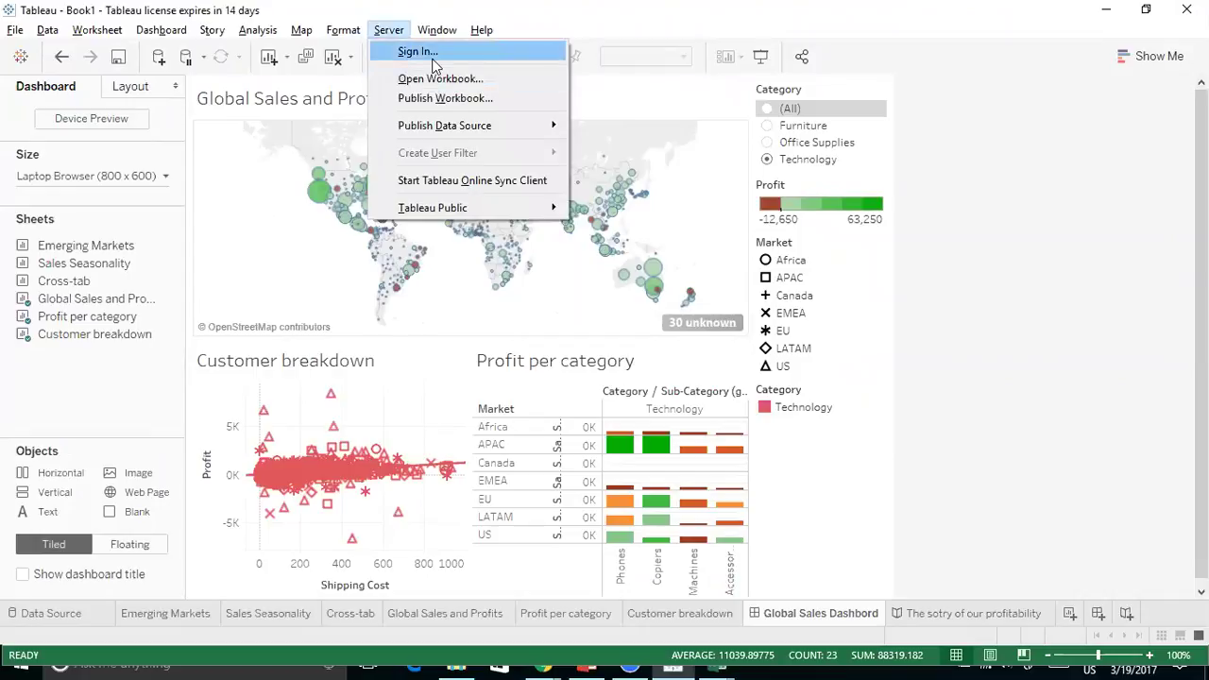
pyautogui.moveTo(450, 132)
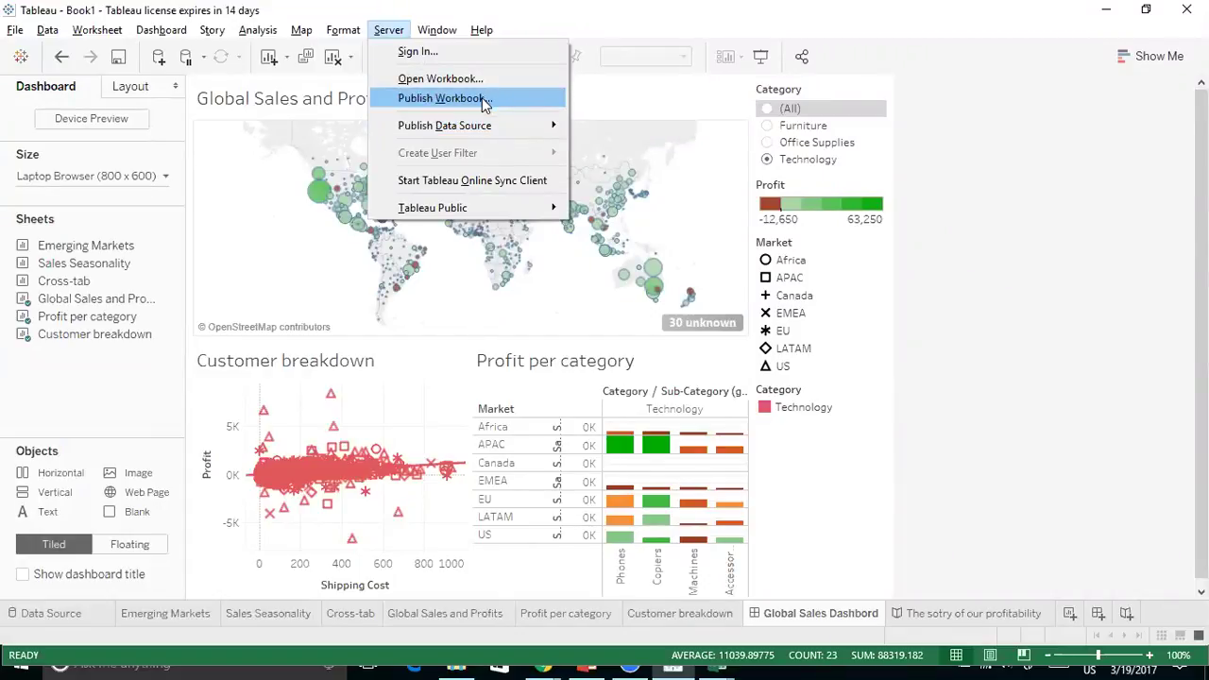
pyautogui.click(483, 100)
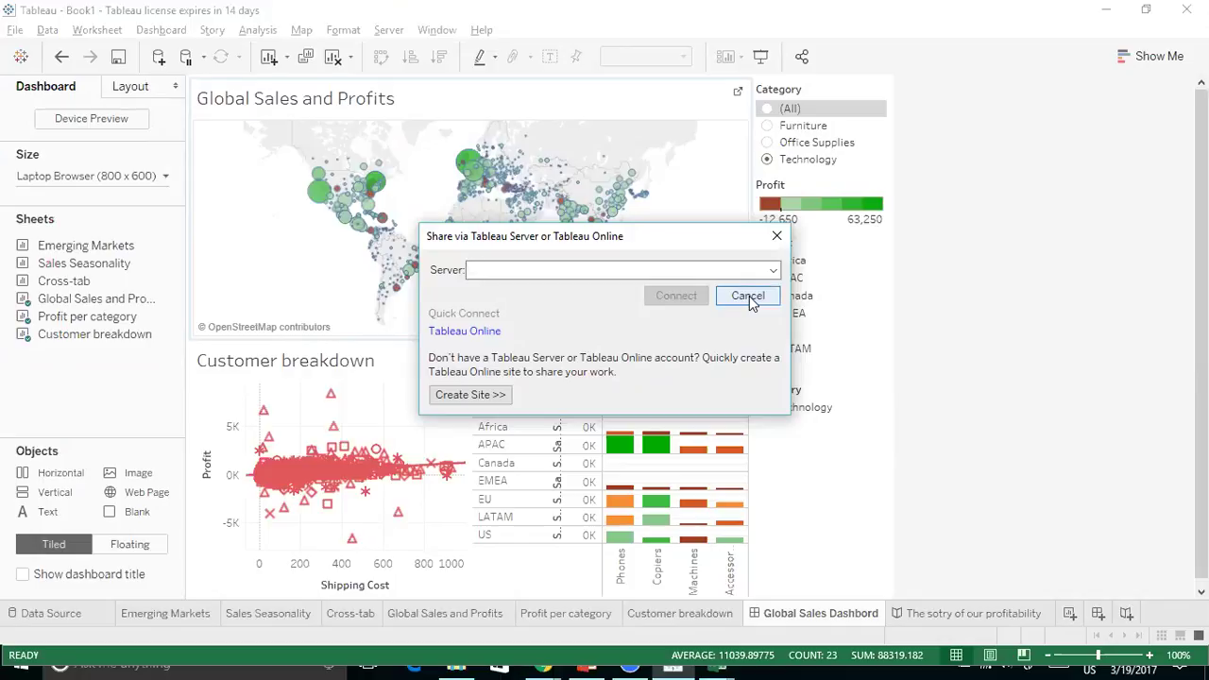
pyautogui.click(748, 296)
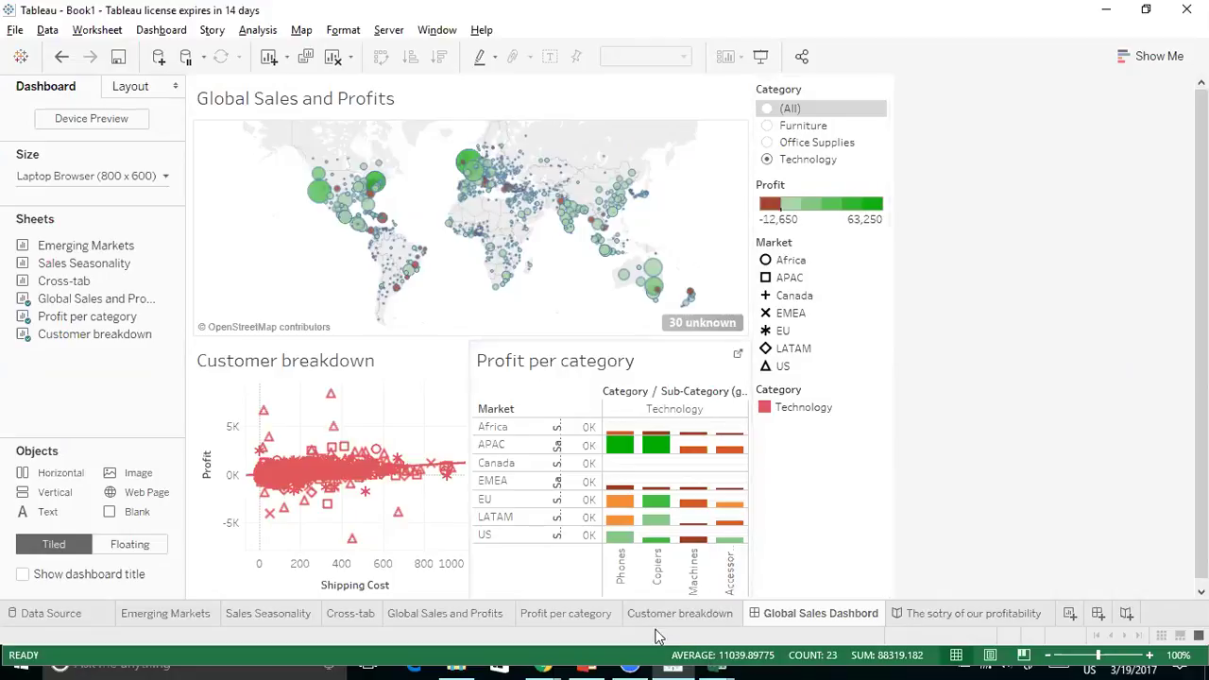
# Minimize the Global Superstore workbook in Excel and switch to the 19 Mar Tableau class feedback form in the browser
pyautogui.click(710, 663)
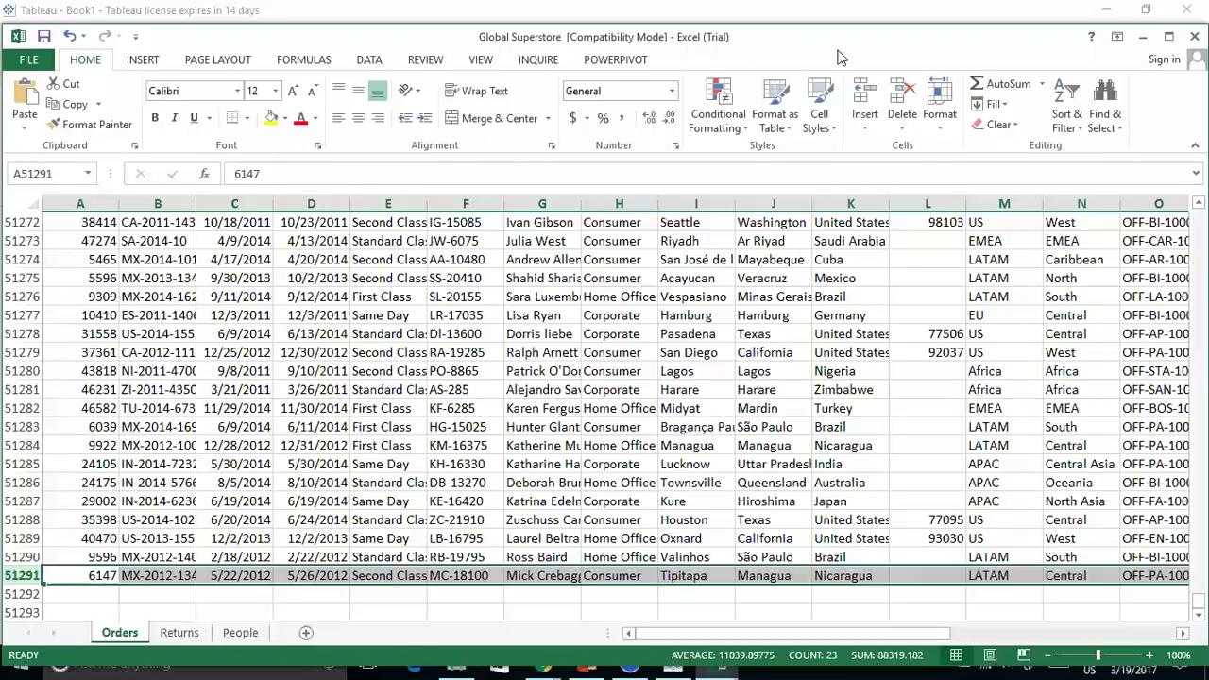
pyautogui.click(1142, 36)
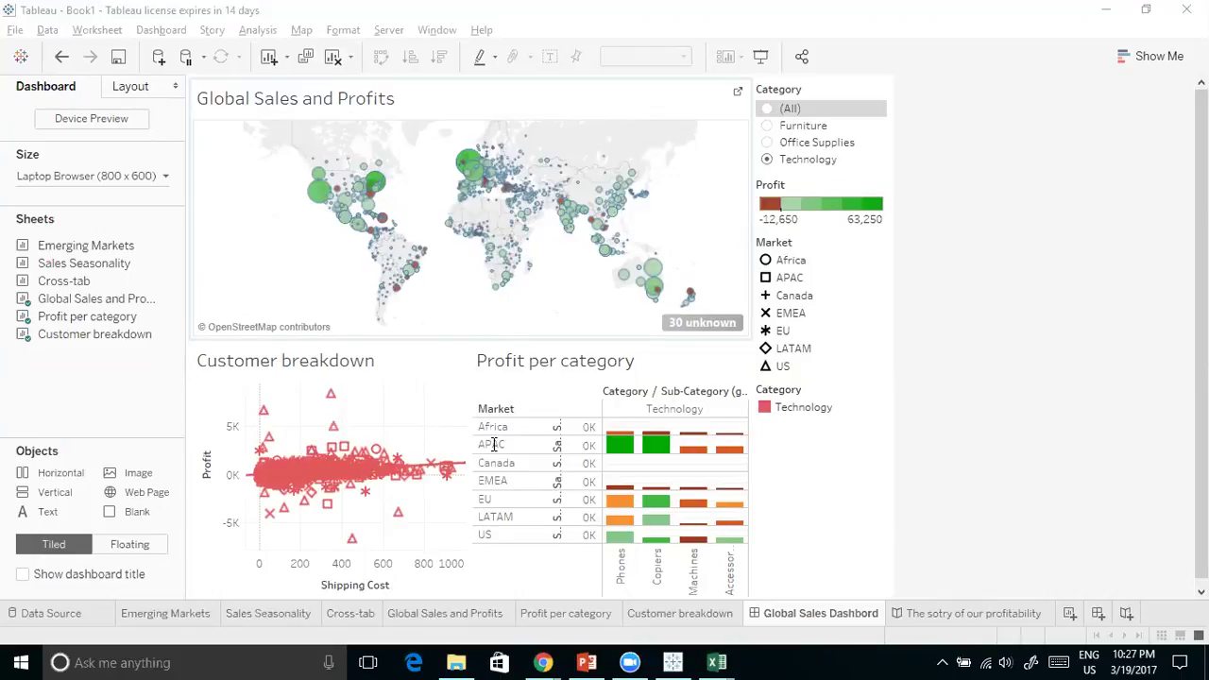
pyautogui.hotkey('alt', 'Tab')
pyautogui.hotkey('alt', 'Tab')
pyautogui.hotkey('alt', 'Tab')
pyautogui.hotkey('alt', 'Tab')
pyautogui.hotkey('alt', 'Tab')
pyautogui.hotkey('alt', 'Tab')
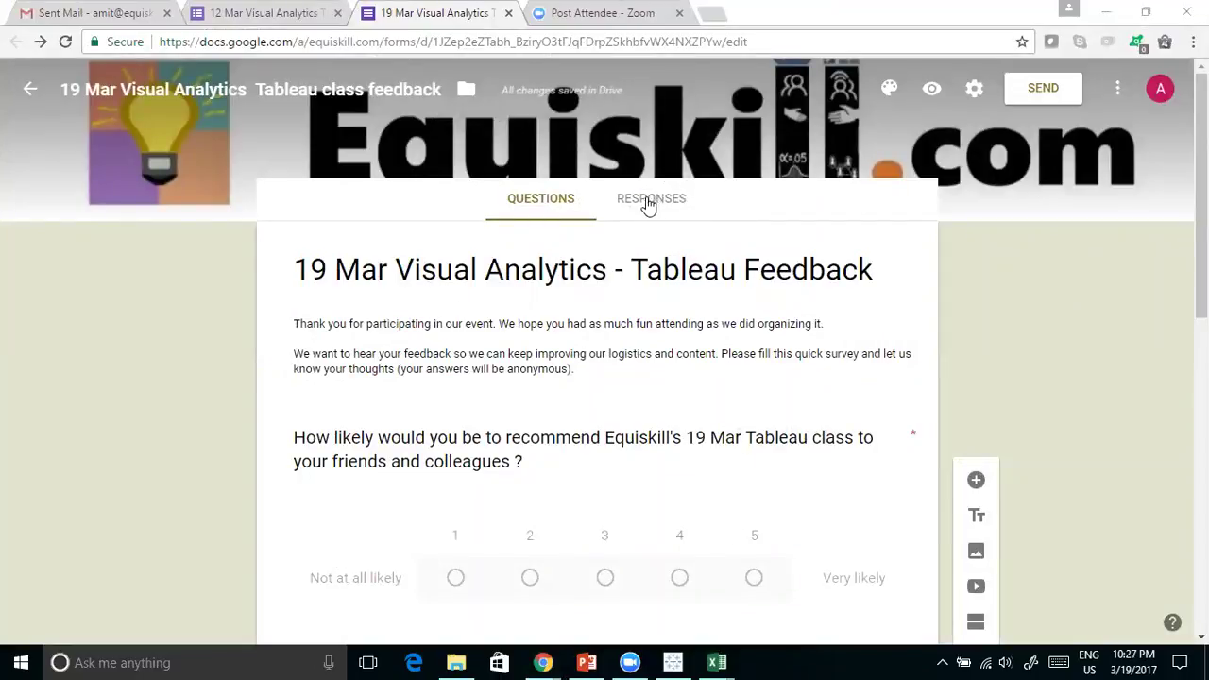
# Copy the feedback form's share link with the URL shortened, and close the sending dialog
pyautogui.click(1058, 91)
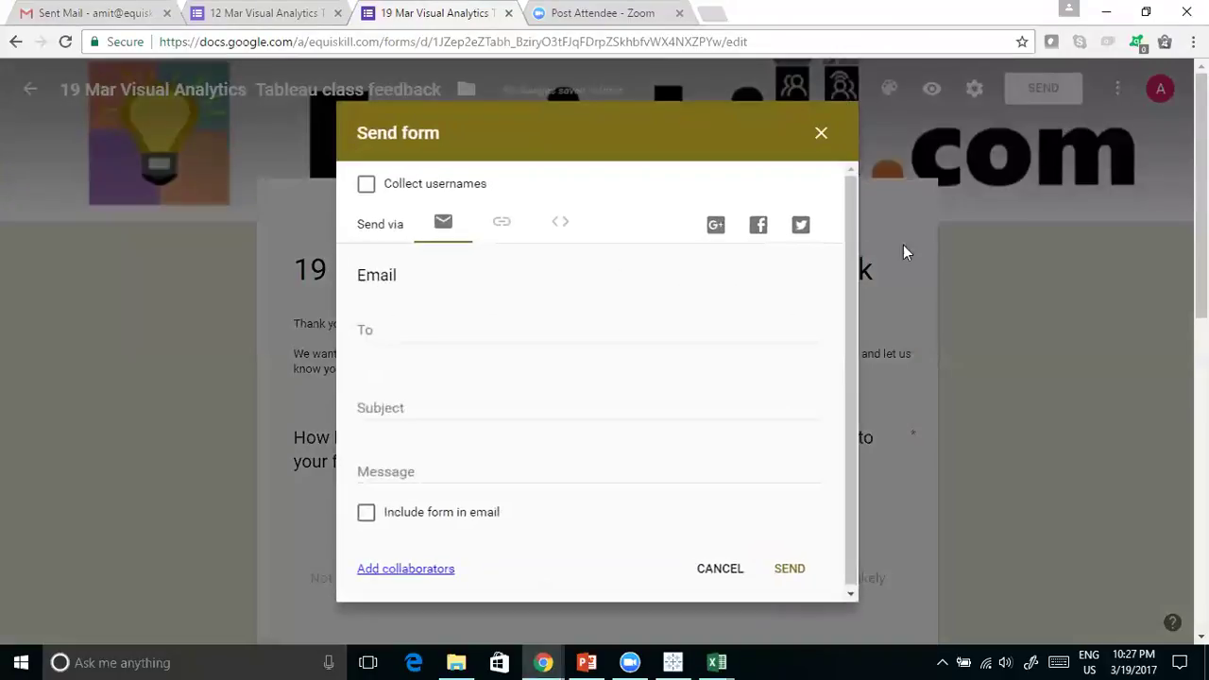
pyautogui.click(504, 223)
pyautogui.click(365, 339)
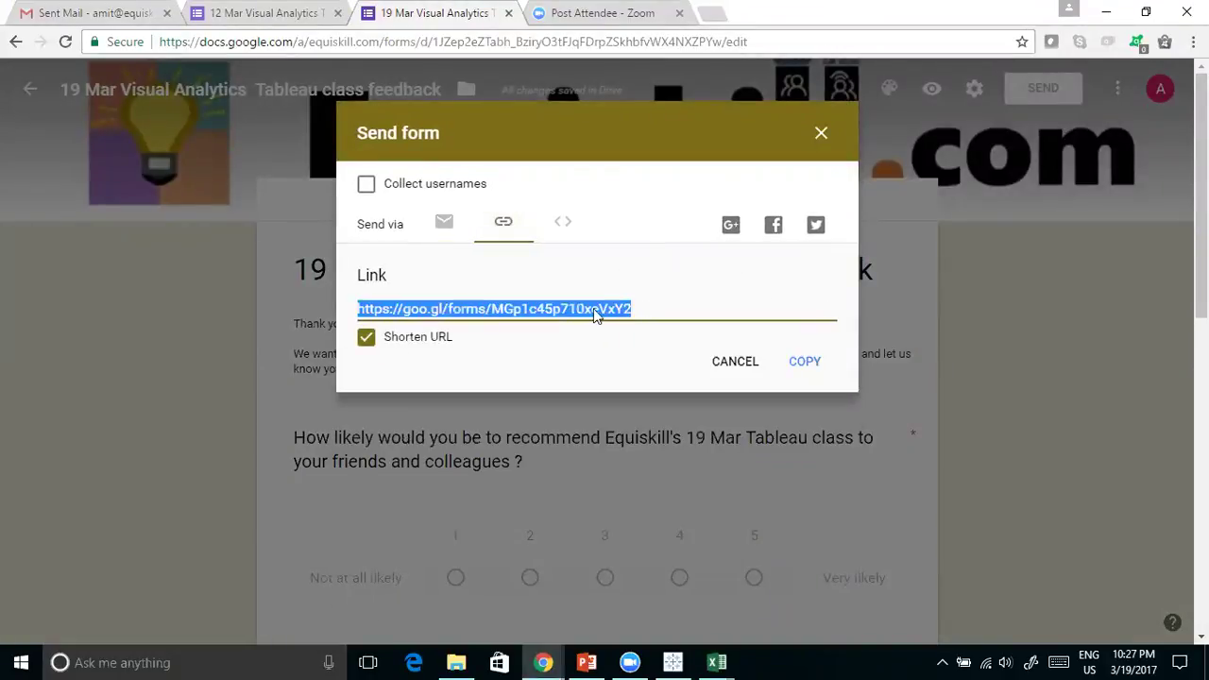
pyautogui.click(801, 366)
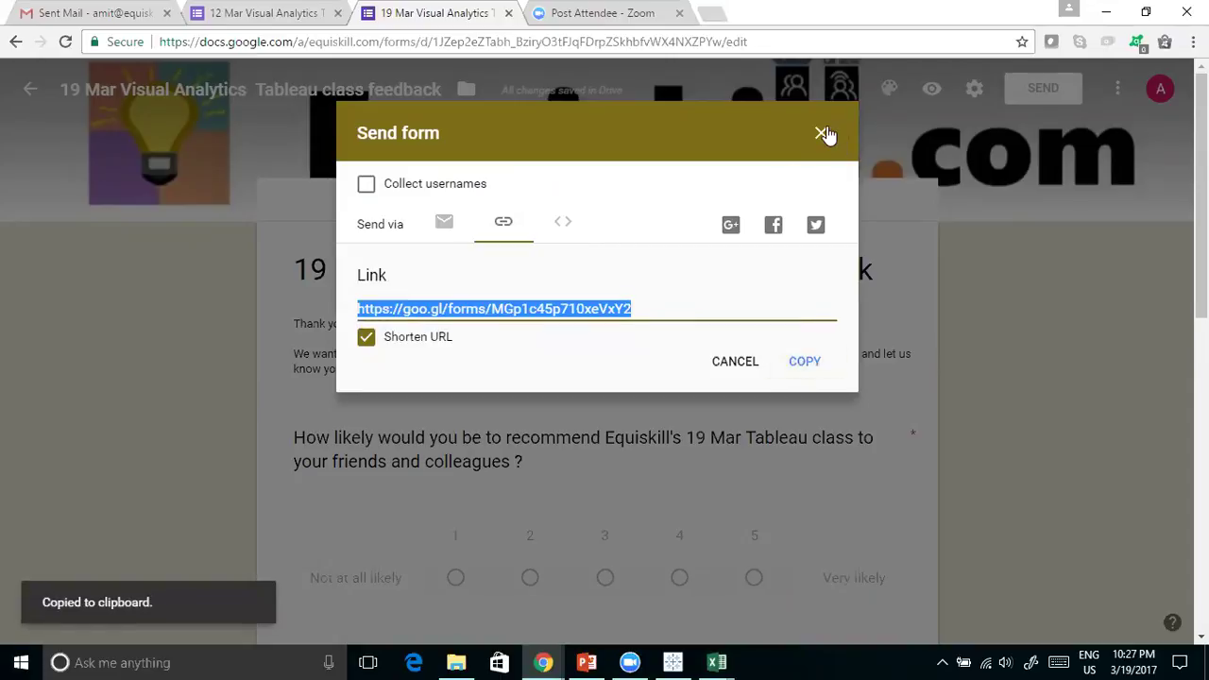
pyautogui.click(821, 133)
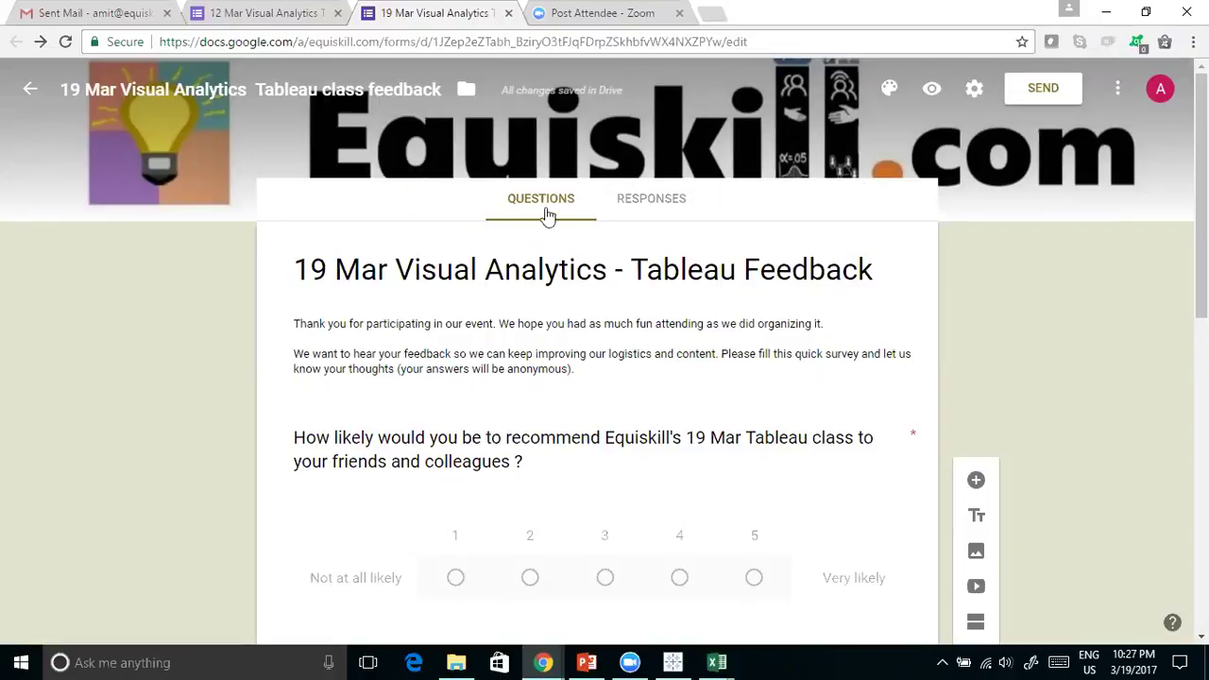
# Switch to Tableau, paste the copied form link into the workbook, and decline to edit the connection information
pyautogui.hotkey('alt', 'Tab')
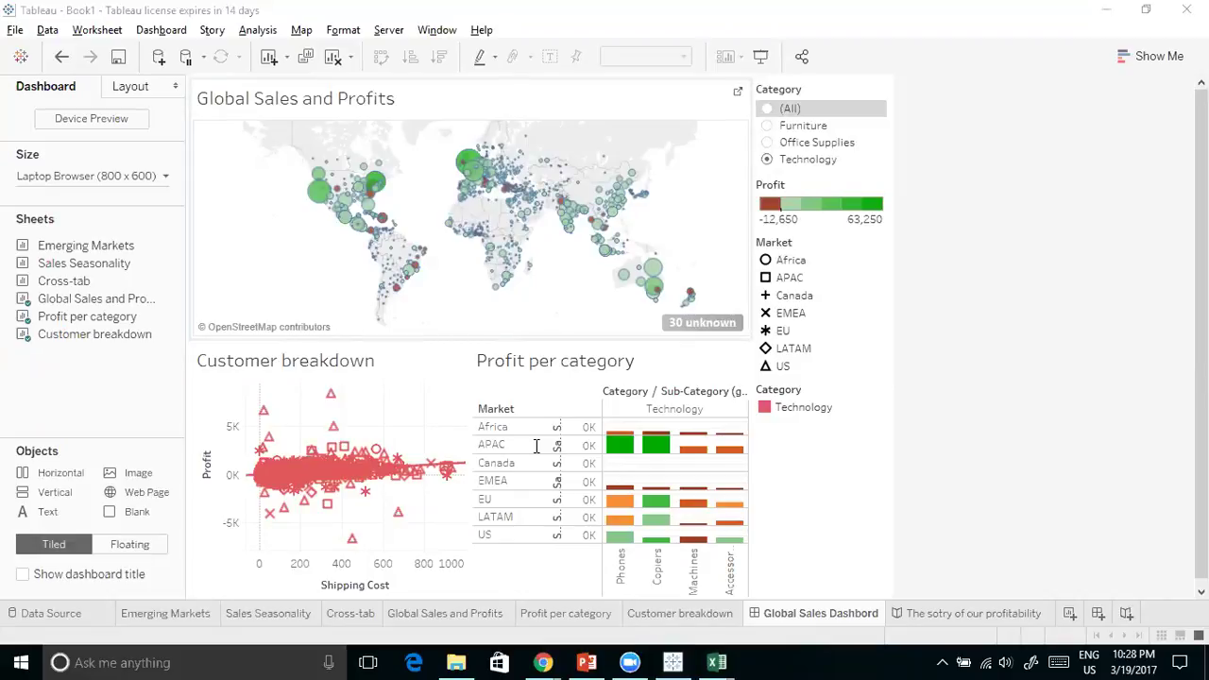
pyautogui.hotkey('ctrl', 'v')
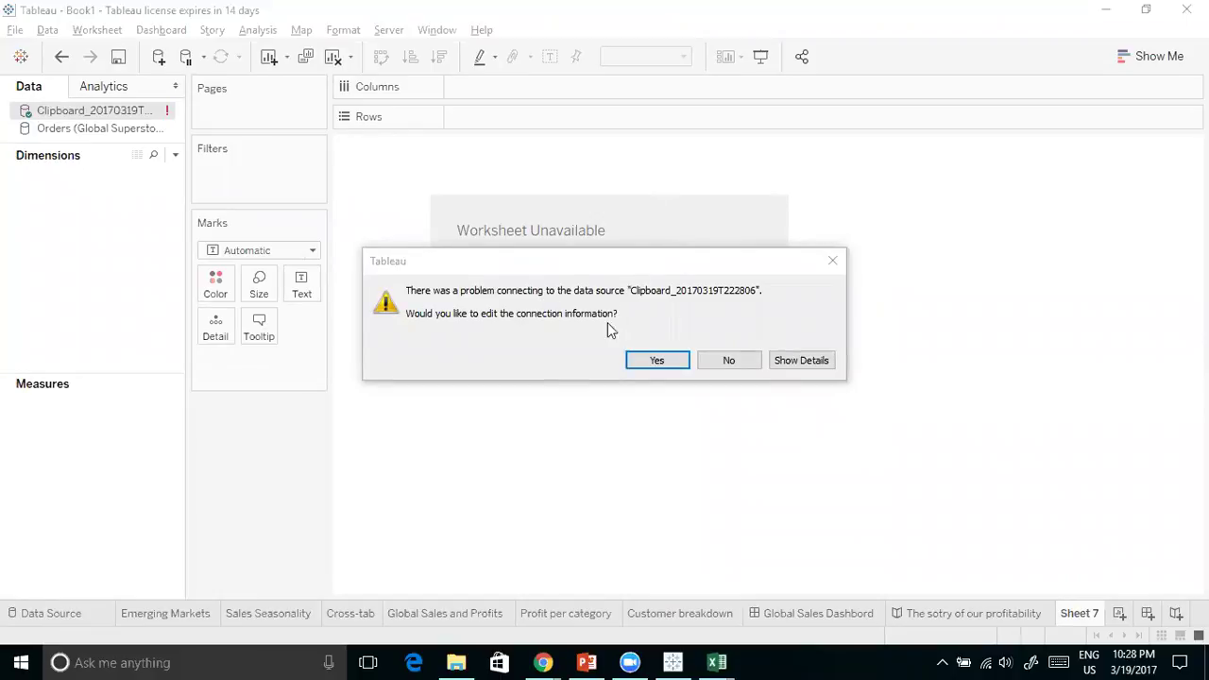
pyautogui.click(740, 362)
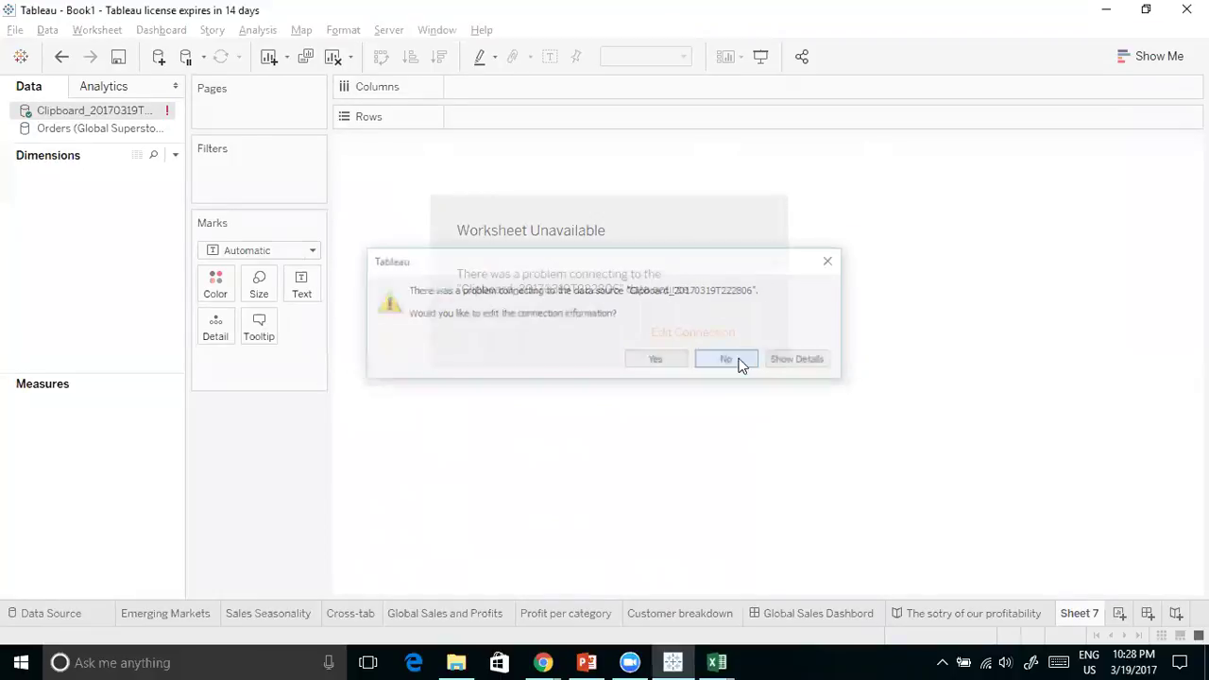
pyautogui.click(812, 75)
pyautogui.click(520, 10)
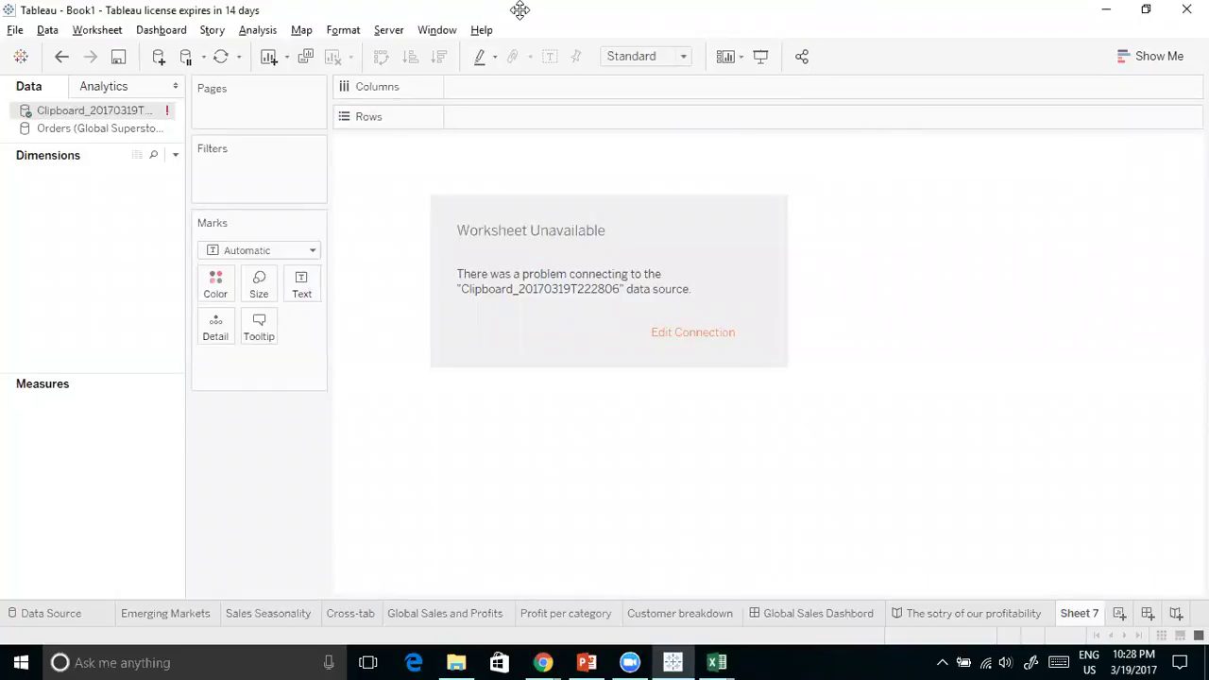
pyautogui.click(803, 28)
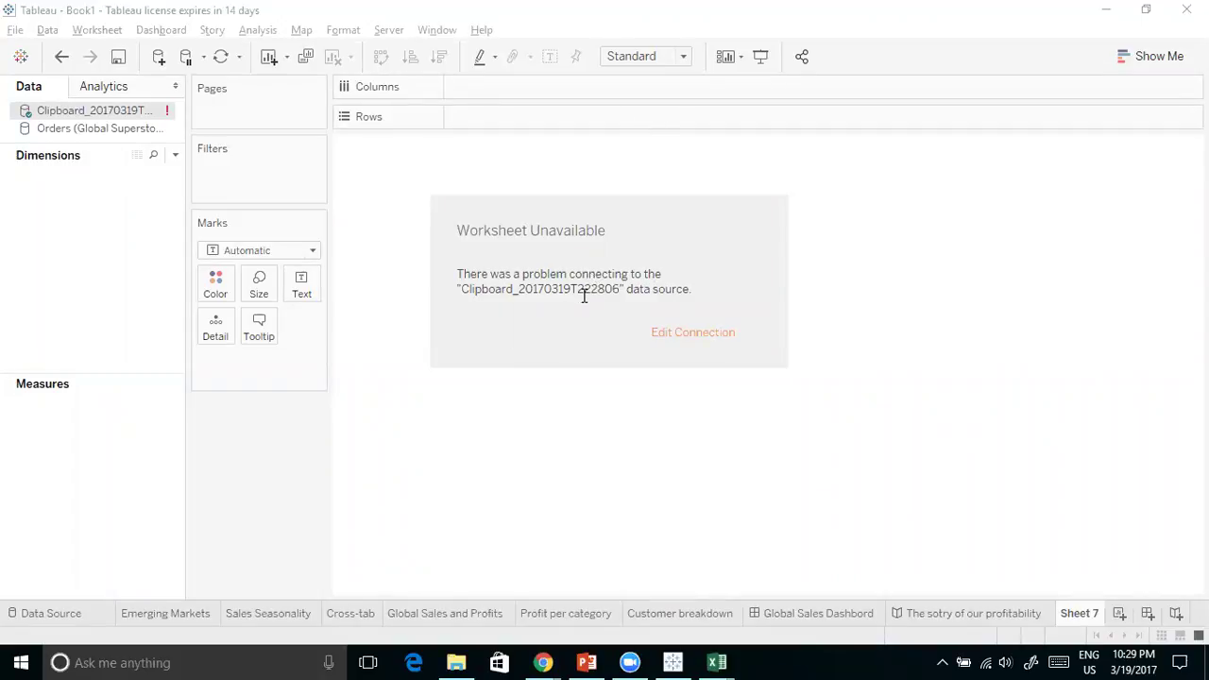
pyautogui.click(611, 400)
# Switch back to the feedback form in the browser and examine the summary of its responses
pyautogui.hotkey('alt', 'Tab')
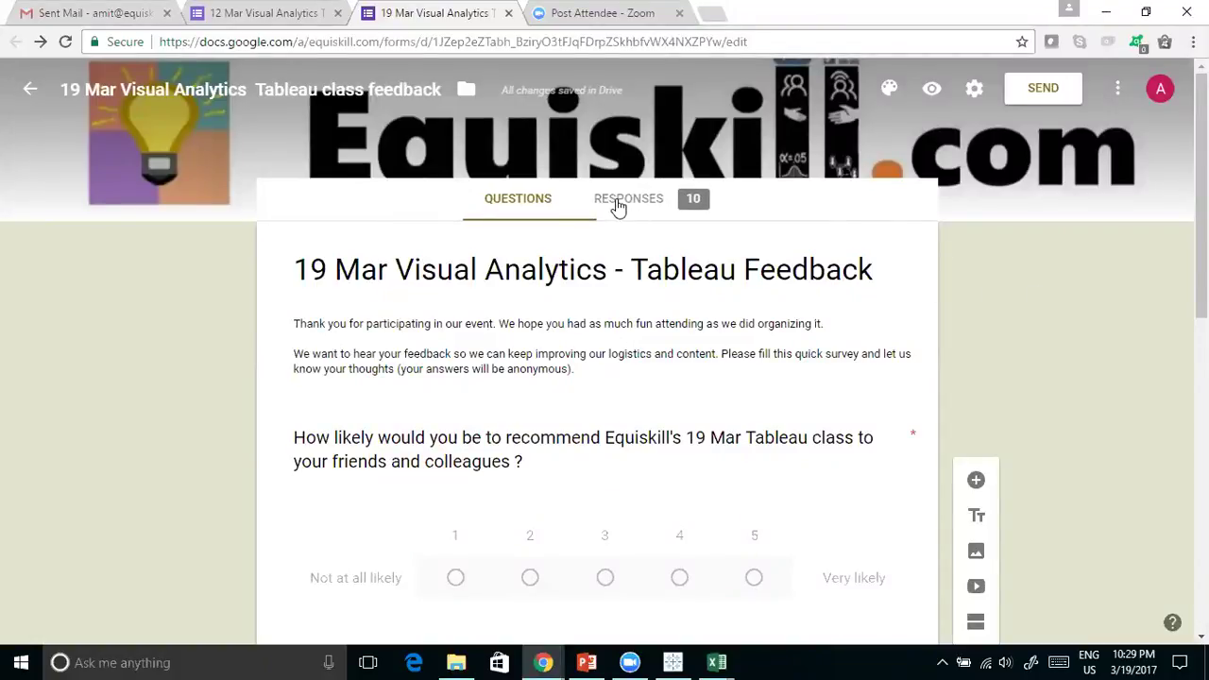
pyautogui.hotkey('alt', 'Tab')
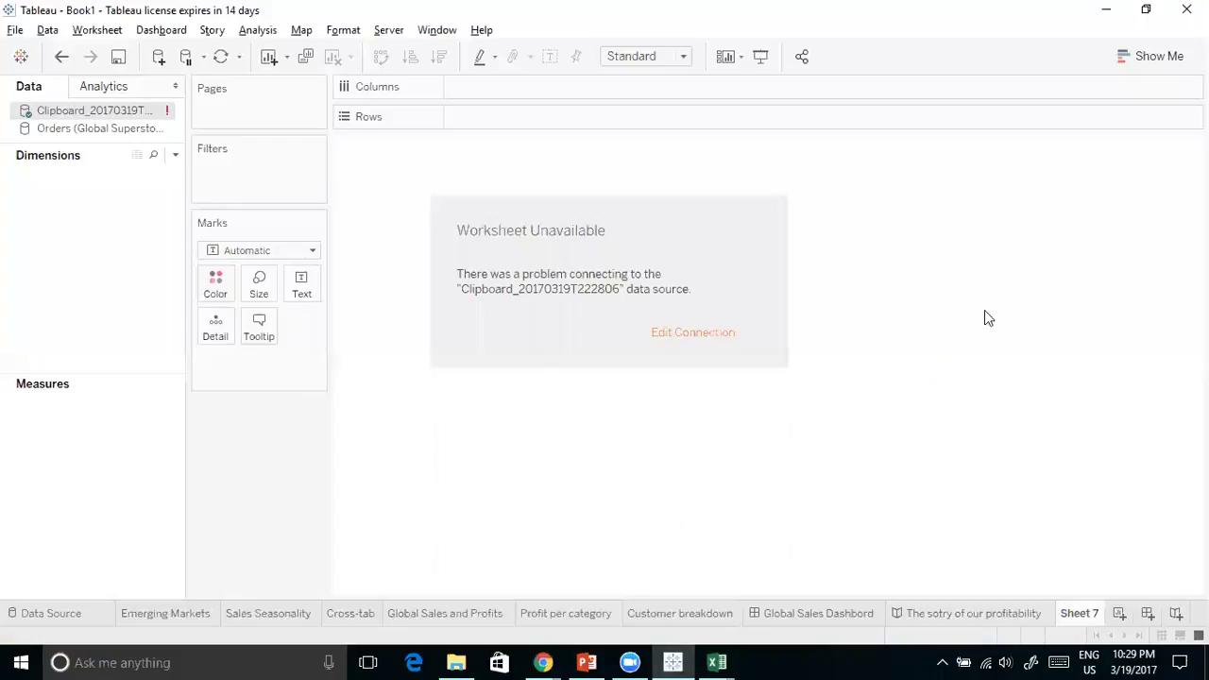
pyautogui.hotkey('alt', 'Tab')
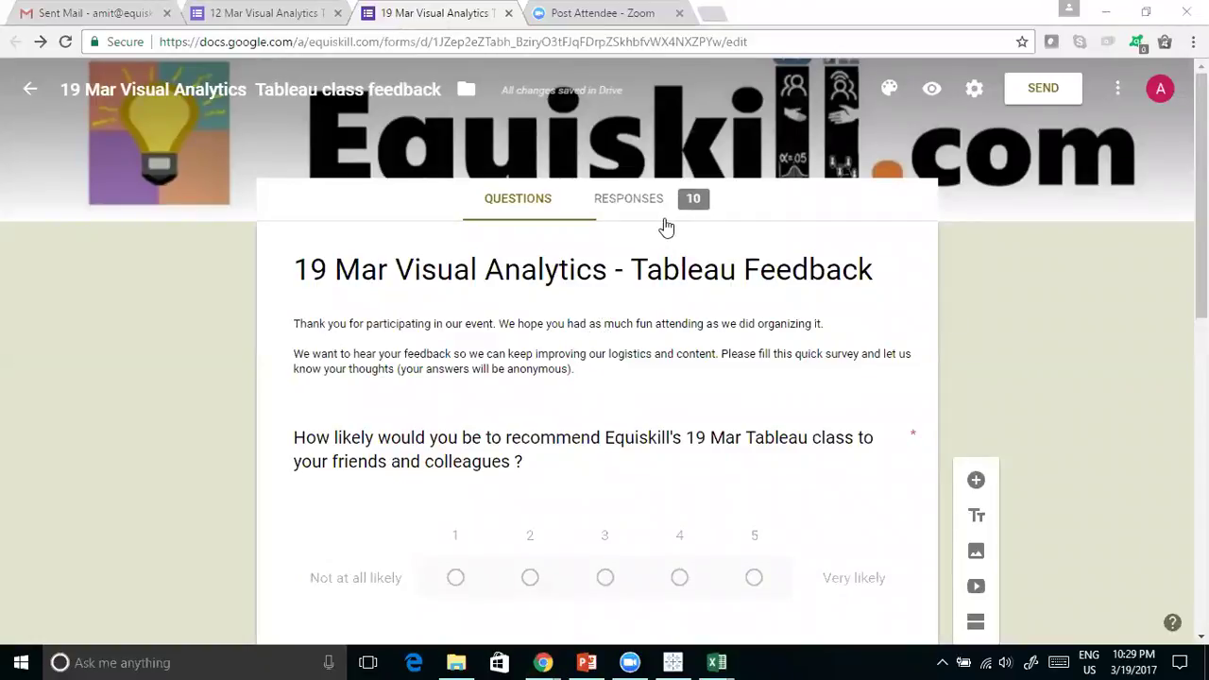
pyautogui.click(629, 199)
pyautogui.click(532, 202)
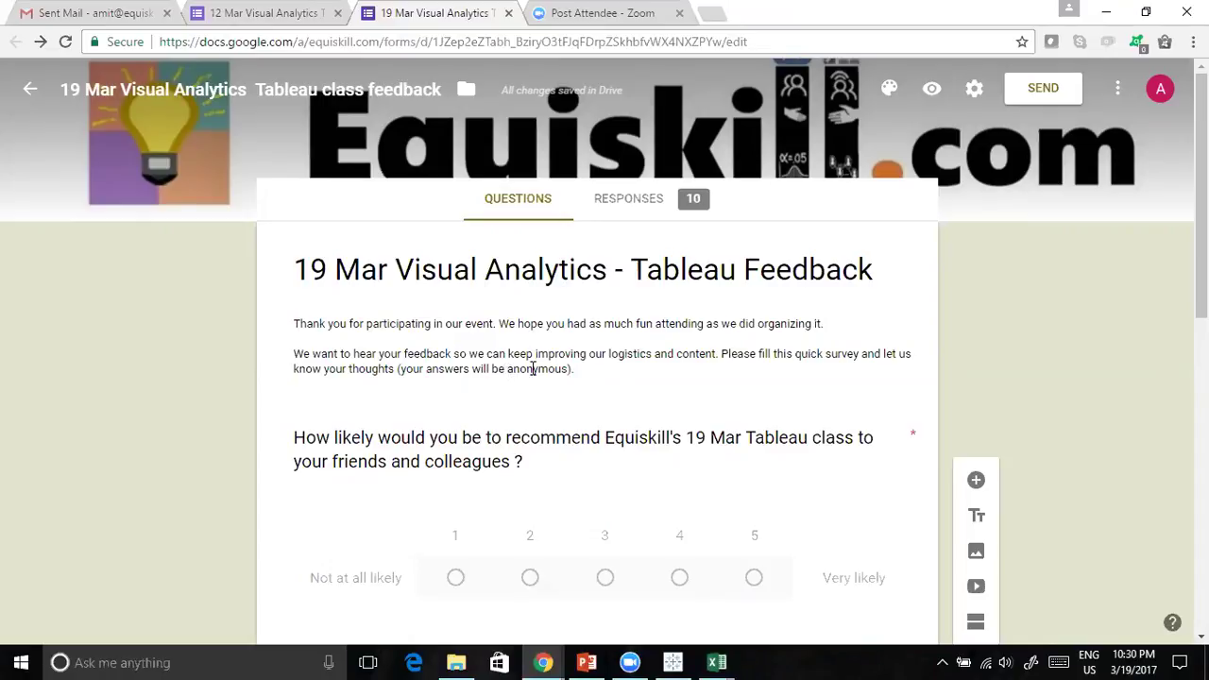
pyautogui.click(639, 215)
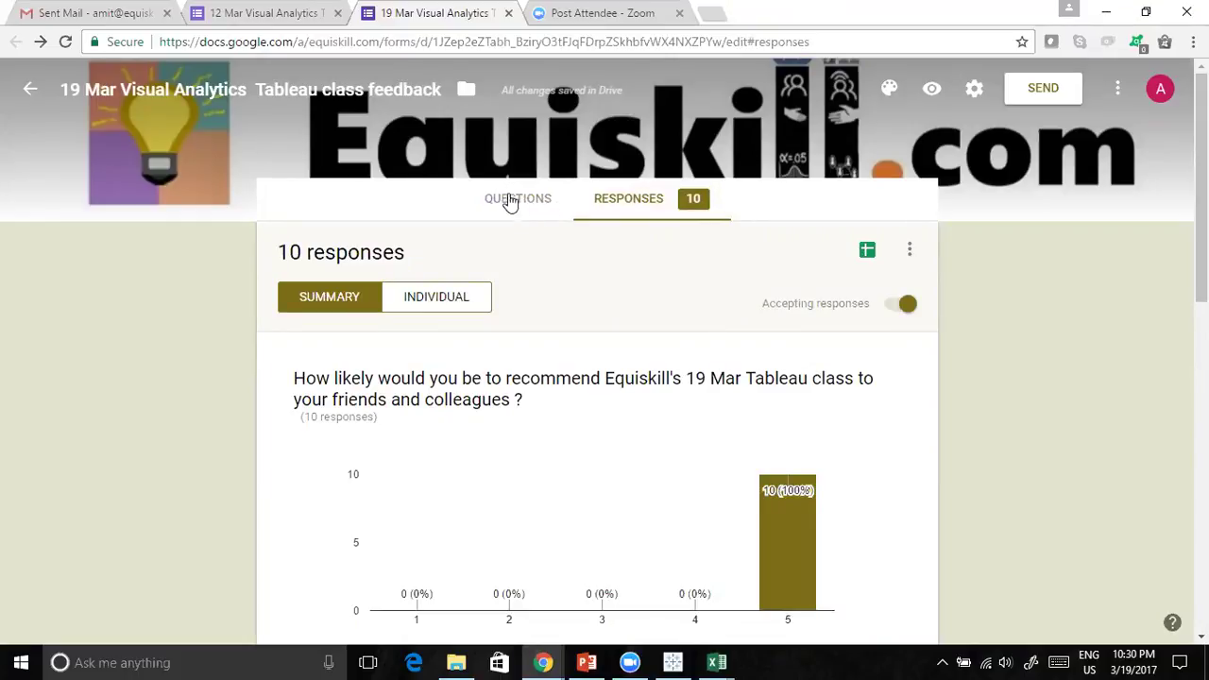
pyautogui.click(516, 201)
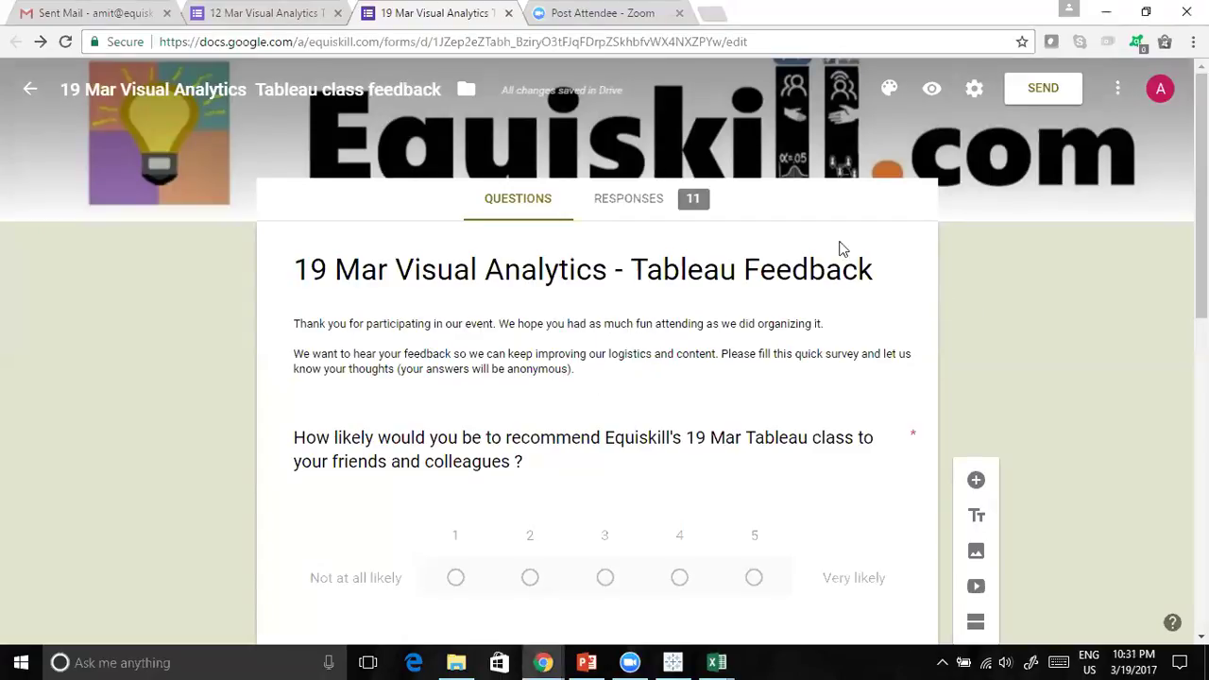
pyautogui.click(617, 207)
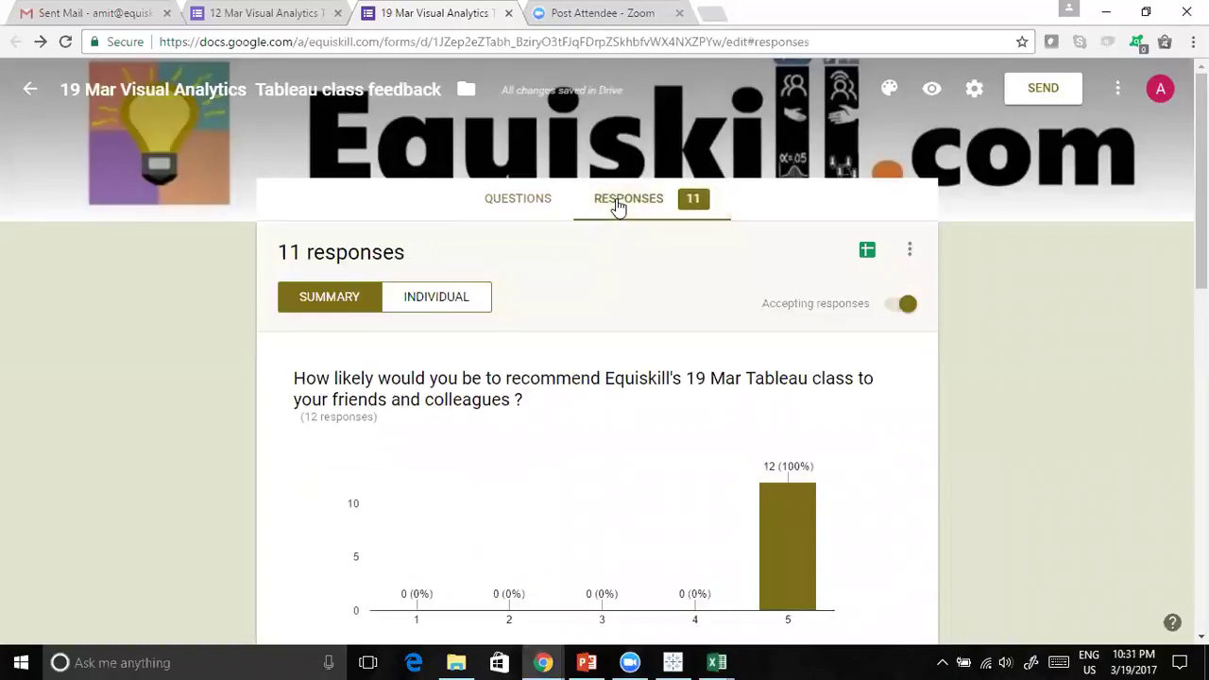